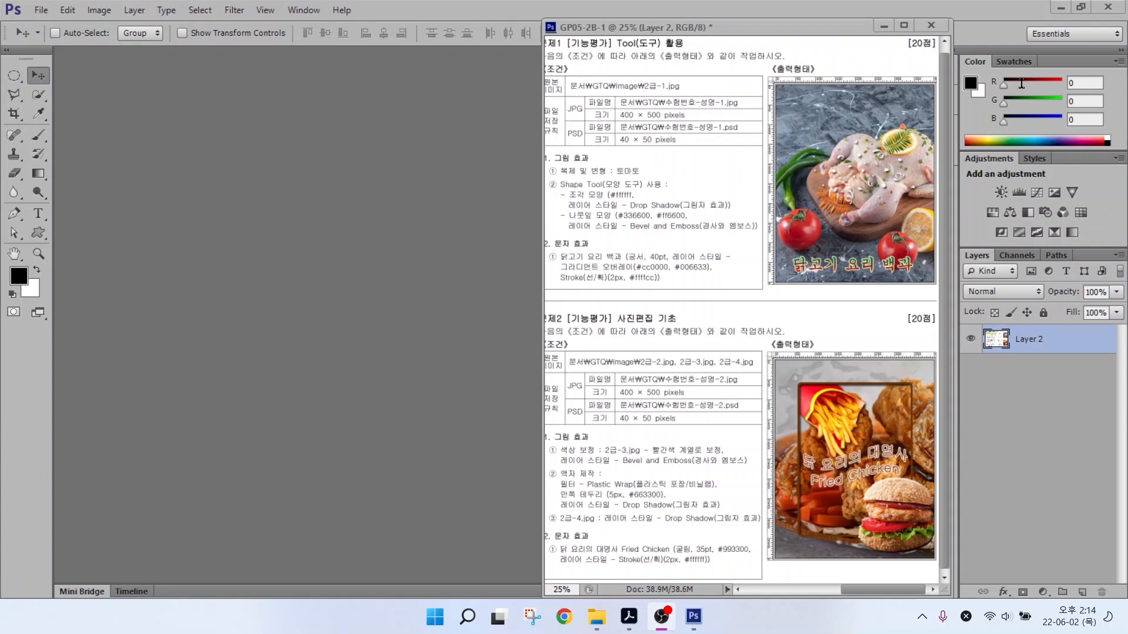
Show the workspace presets list with Essentials, Painting, Photography and Typography.
{"action": "mouse_move", "coordinate": [1027, 17]}
{"action": "left_mouse_down"}
{"action": "mouse_move", "coordinate": [1102, 53]}
{"action": "mouse_move", "coordinate": [1016, 72]}
{"action": "mouse_move", "coordinate": [1011, 87]}
{"action": "left_mouse_up"}
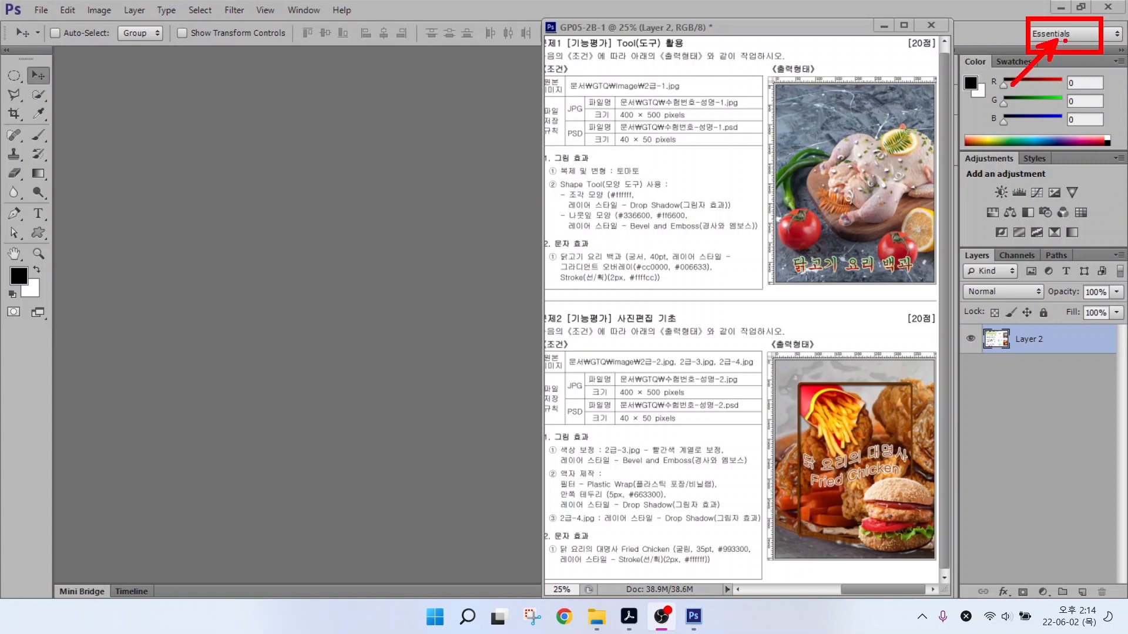
{"action": "key", "text": "Escape"}
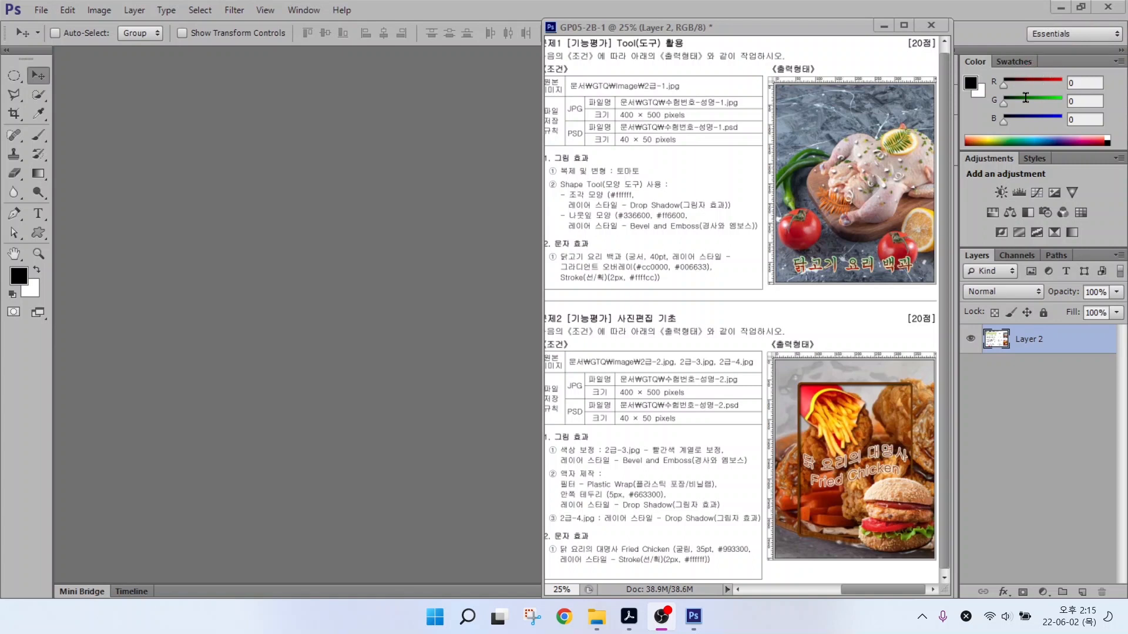
{"action": "key", "text": "ctrl+2"}
{"action": "left_click_drag", "start_coordinate": [956, 252], "coordinate": [862, 286]}
{"action": "left_click_drag", "start_coordinate": [1115, 254], "coordinate": [1108, 265]}
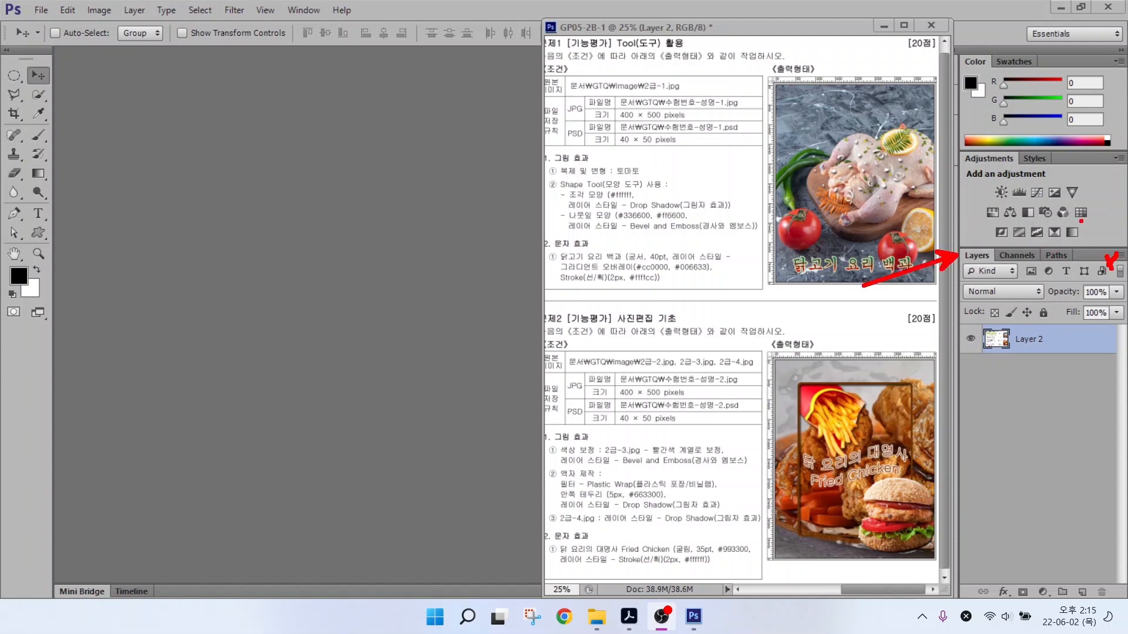
{"action": "key", "text": "Escape"}
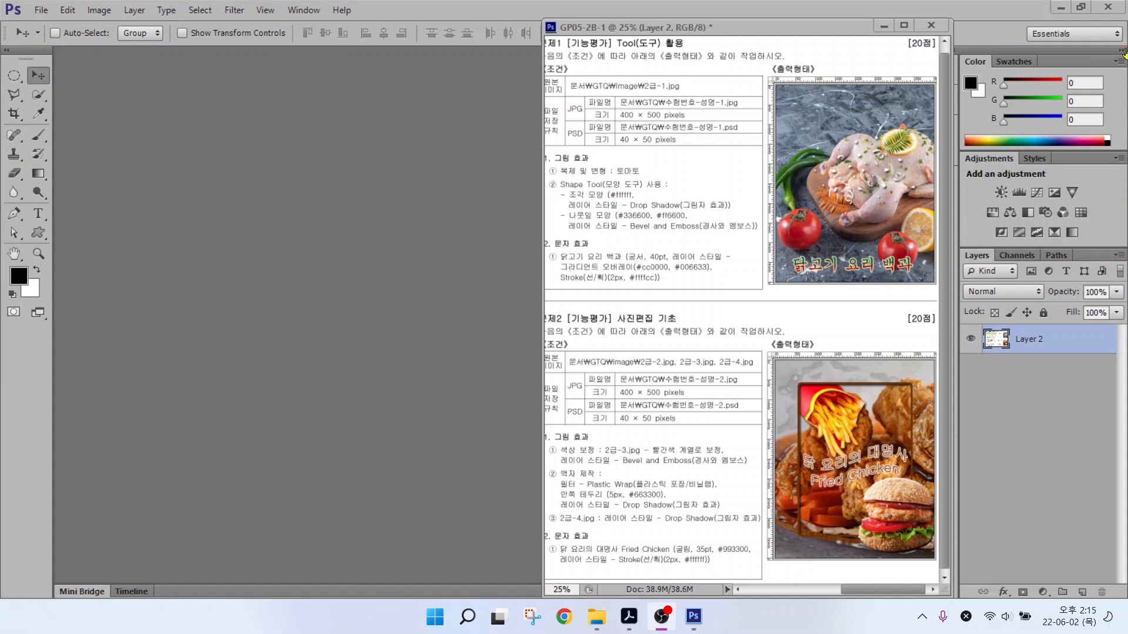
{"action": "left_click", "coordinate": [1064, 36]}
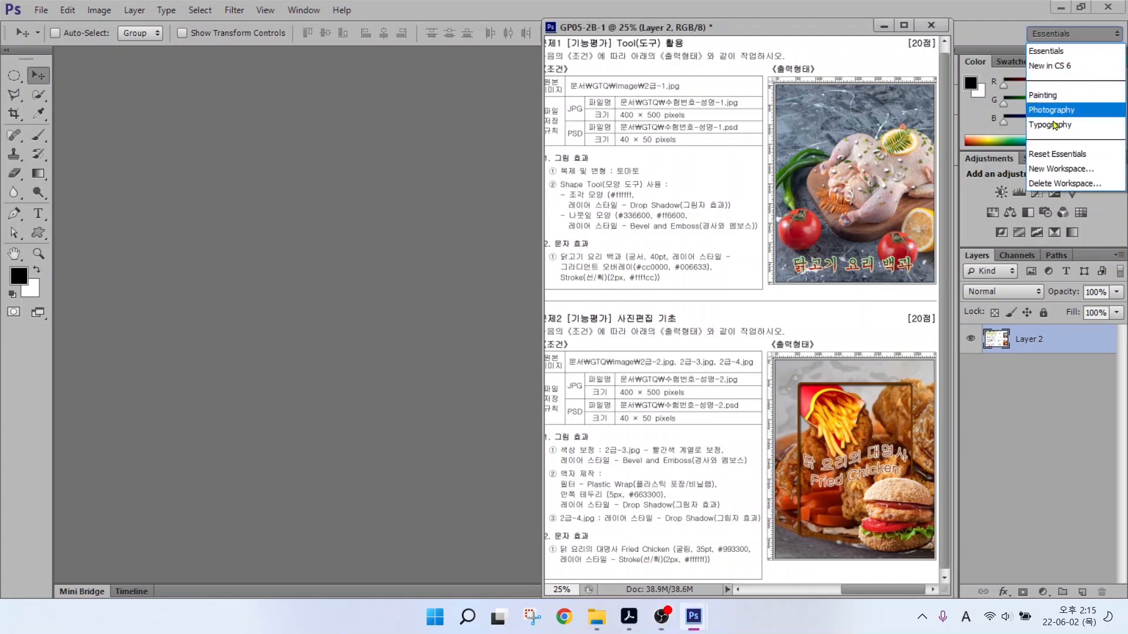
Reset the Essentials workspace to its default layout.
{"action": "left_click", "coordinate": [1053, 155]}
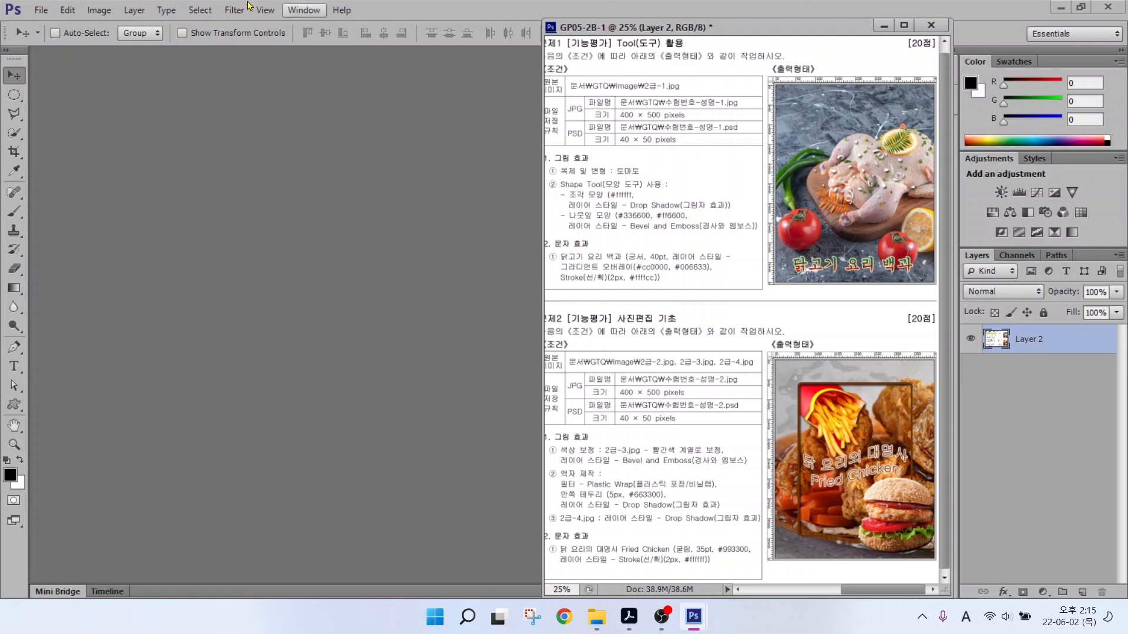
{"action": "key", "text": "alt+2"}
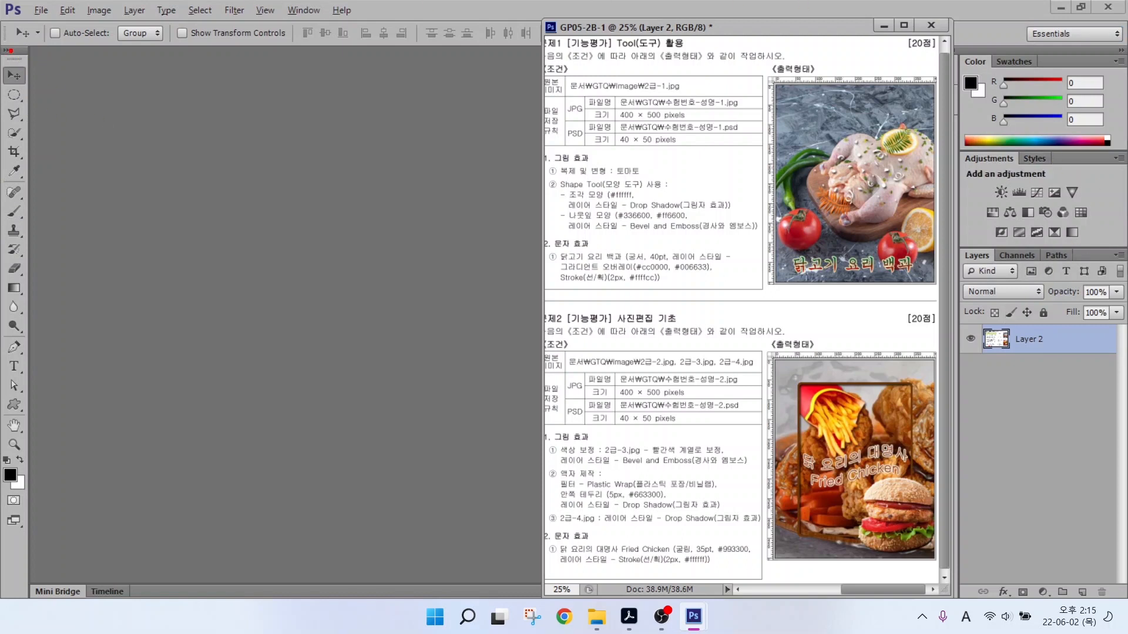
{"action": "left_click_drag", "start_coordinate": [1, 45], "coordinate": [36, 551]}
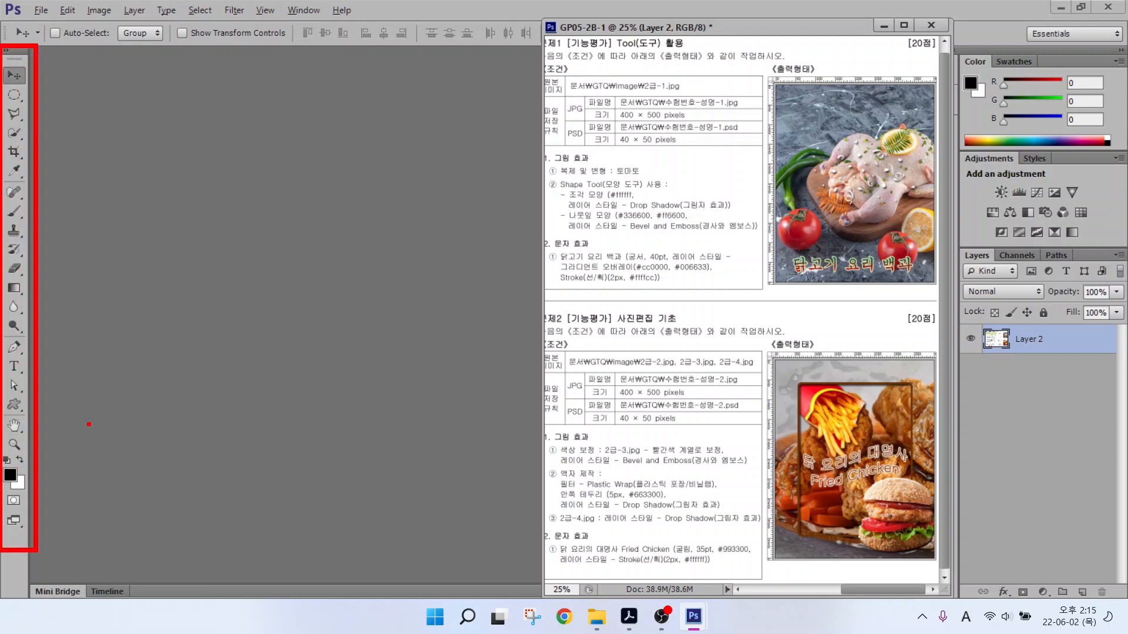
{"action": "key", "text": "Escape"}
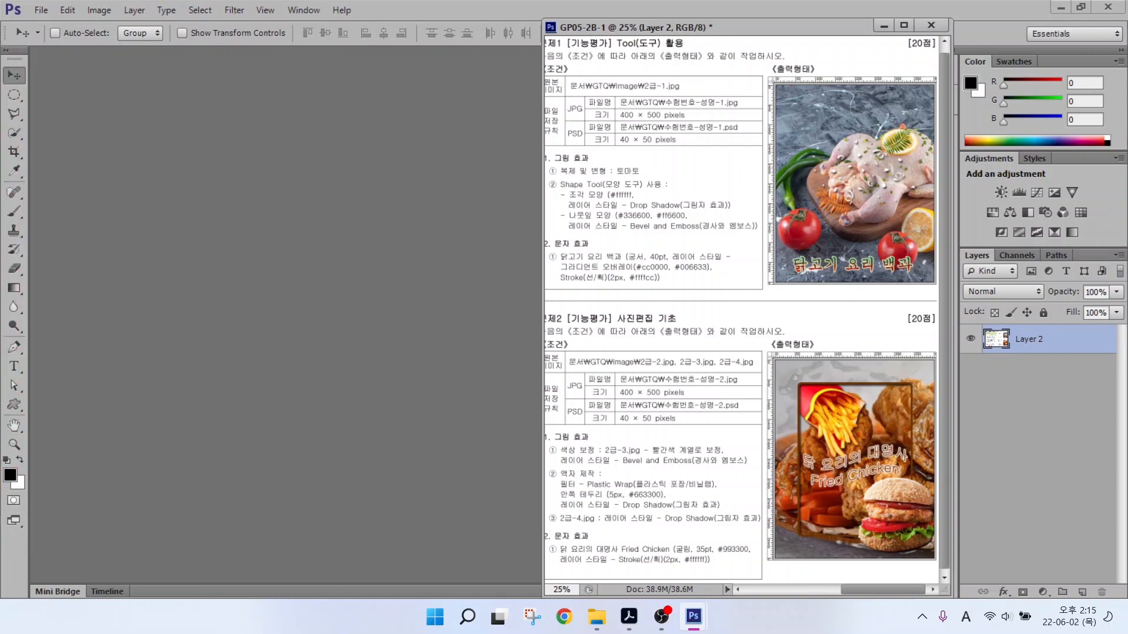
Switch the toolbox to a two-column layout.
{"action": "left_click", "coordinate": [5, 51]}
{"action": "left_click", "coordinate": [6, 52]}
{"action": "left_click", "coordinate": [5, 52]}
{"action": "left_click", "coordinate": [5, 51]}
{"action": "left_click", "coordinate": [5, 51]}
{"action": "left_click", "coordinate": [65, 12]}
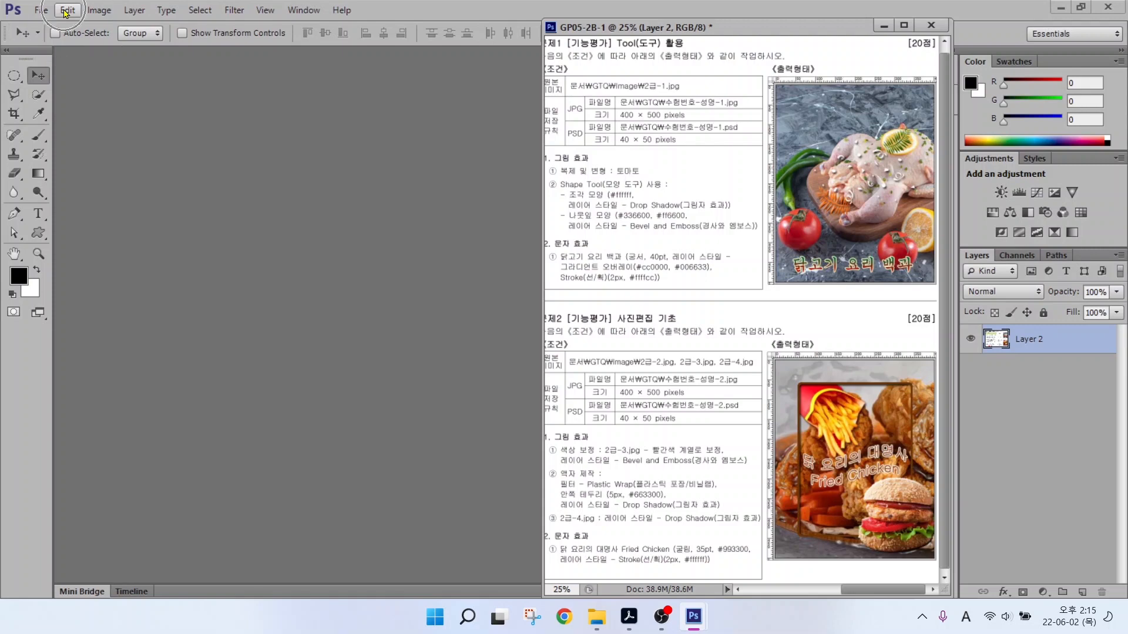
Open Edit > Preferences and review the General, Interface and File Handling pages.
{"action": "left_click", "coordinate": [66, 12]}
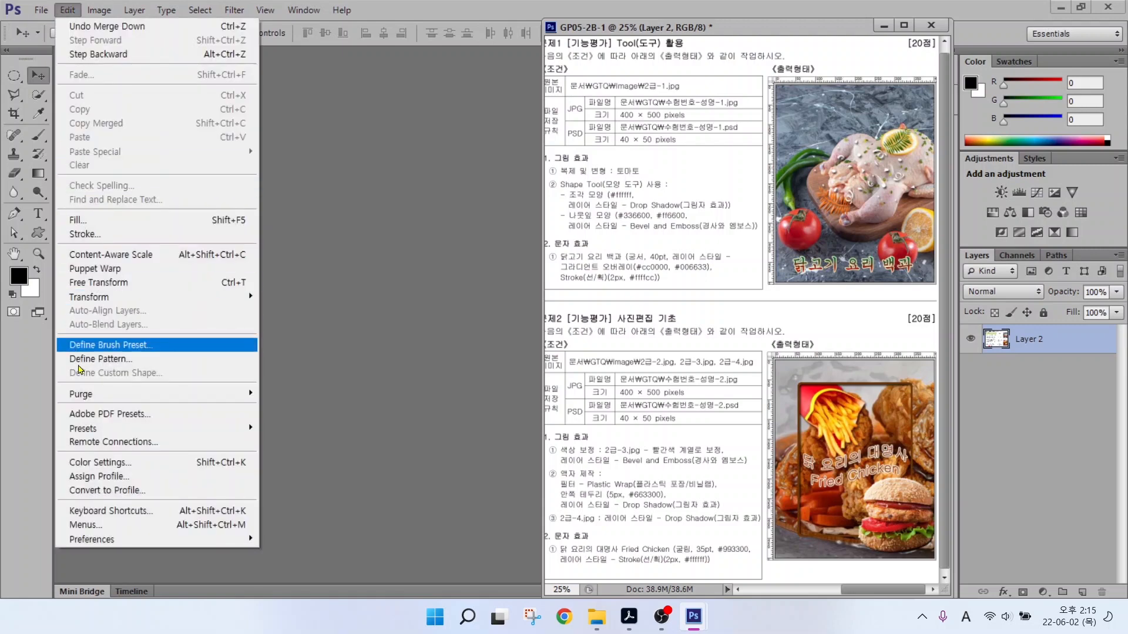
{"action": "mouse_move", "coordinate": [107, 545]}
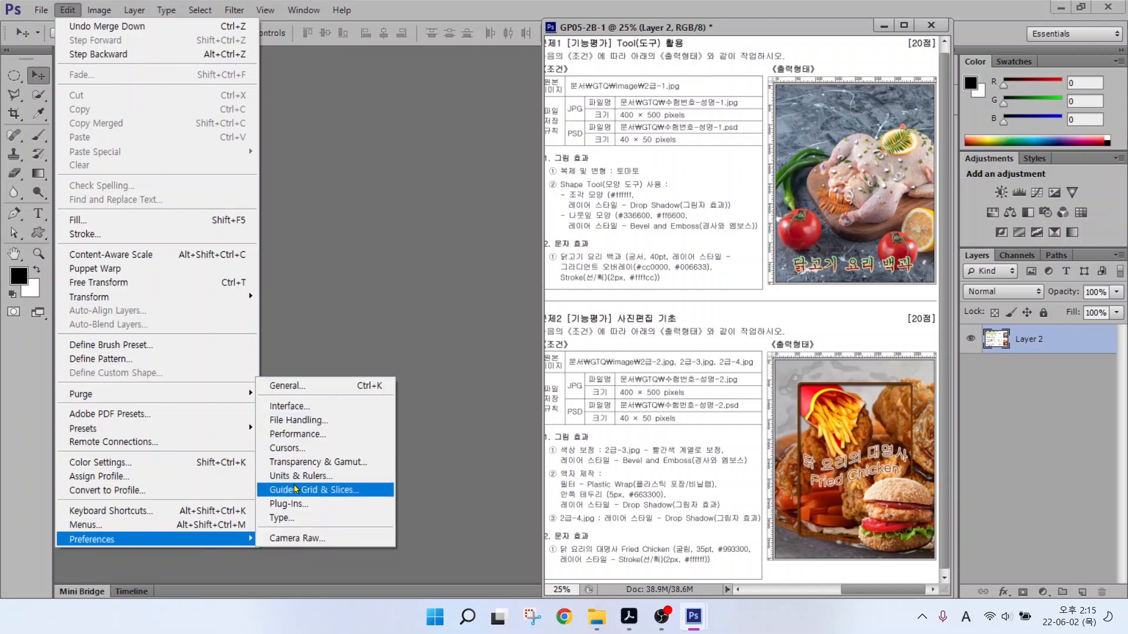
{"action": "left_click", "coordinate": [294, 435]}
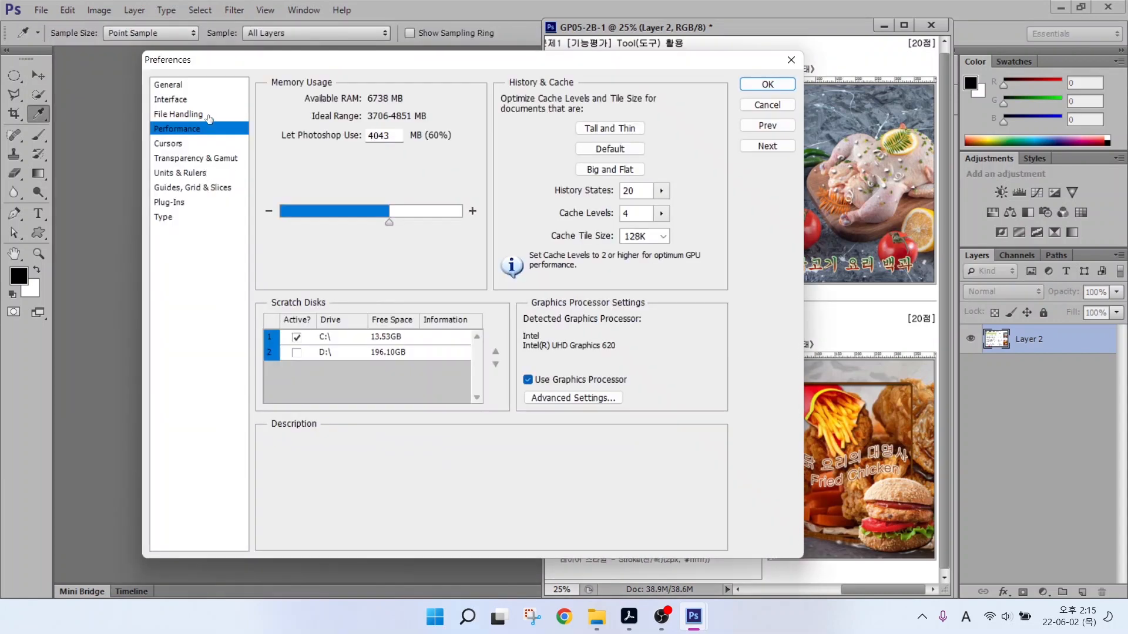
{"action": "left_click", "coordinate": [171, 87]}
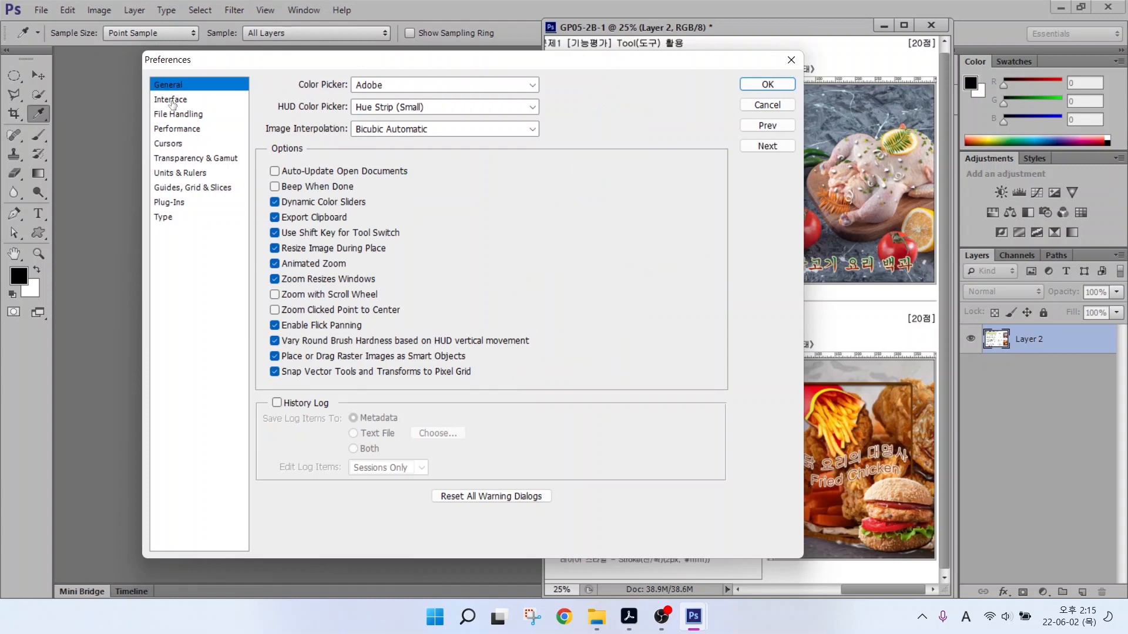
{"action": "left_click", "coordinate": [171, 102]}
{"action": "left_click", "coordinate": [169, 117]}
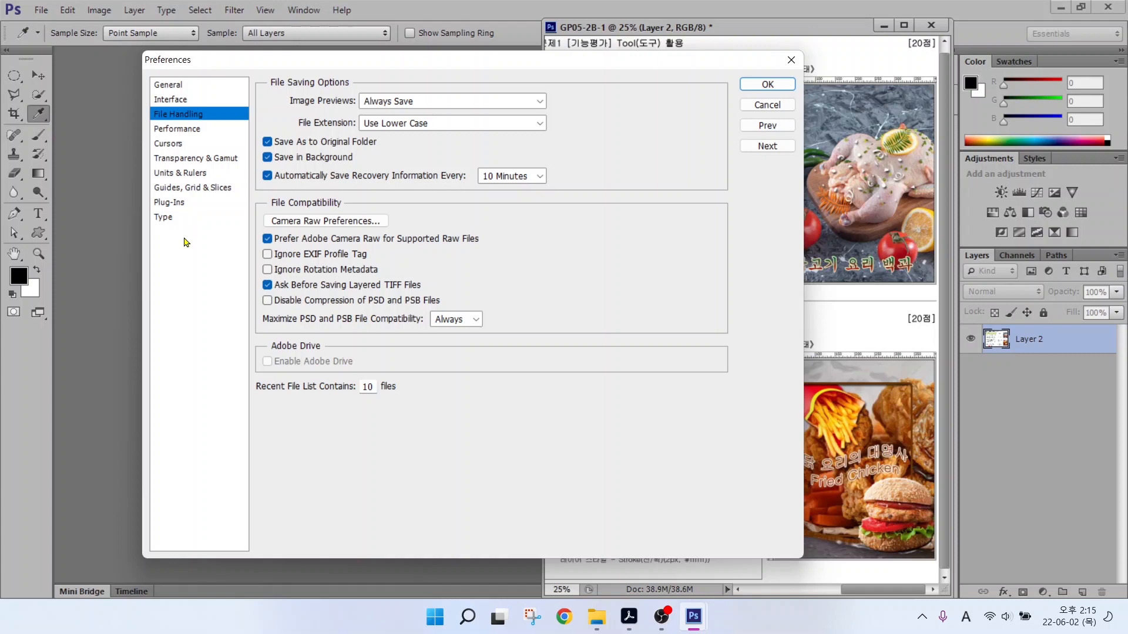
{"action": "left_click", "coordinate": [173, 86]}
{"action": "left_click", "coordinate": [171, 102]}
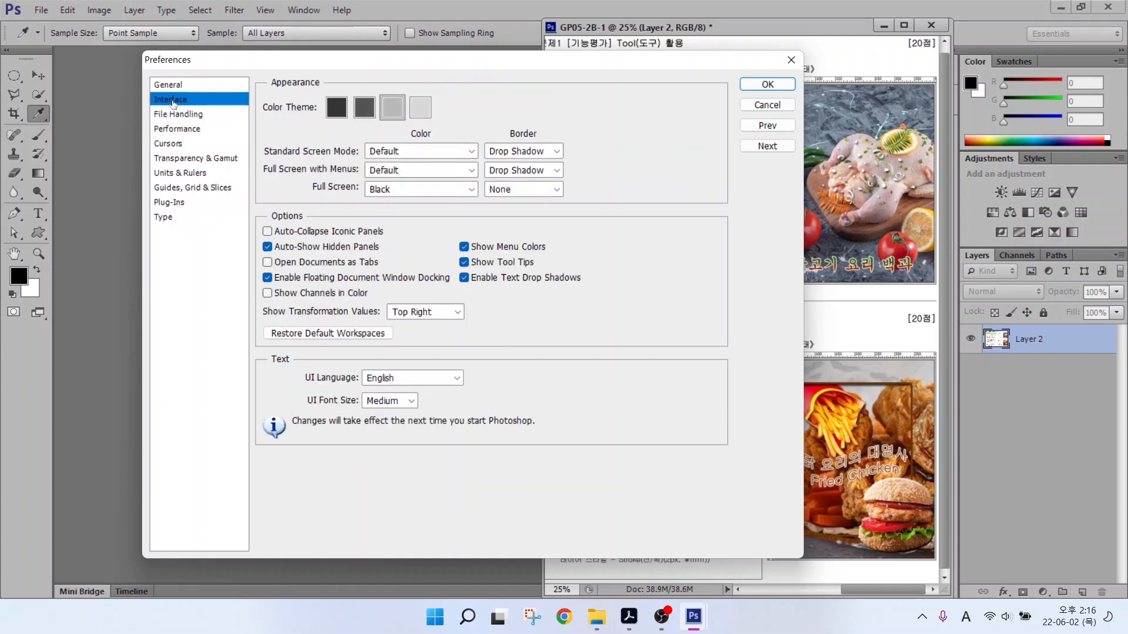
Try the darkest colour theme, return to medium grey, and go to Cursors.
{"action": "key", "text": "alt"}
{"action": "left_click_drag", "start_coordinate": [268, 89], "coordinate": [460, 131]}
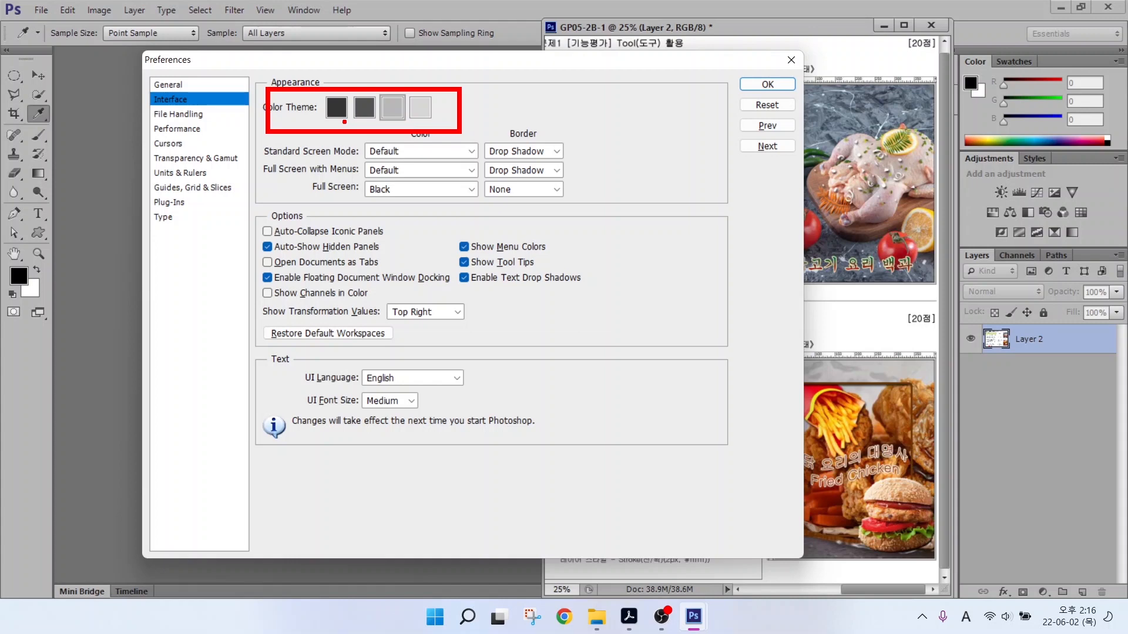
{"action": "left_click", "coordinate": [338, 111]}
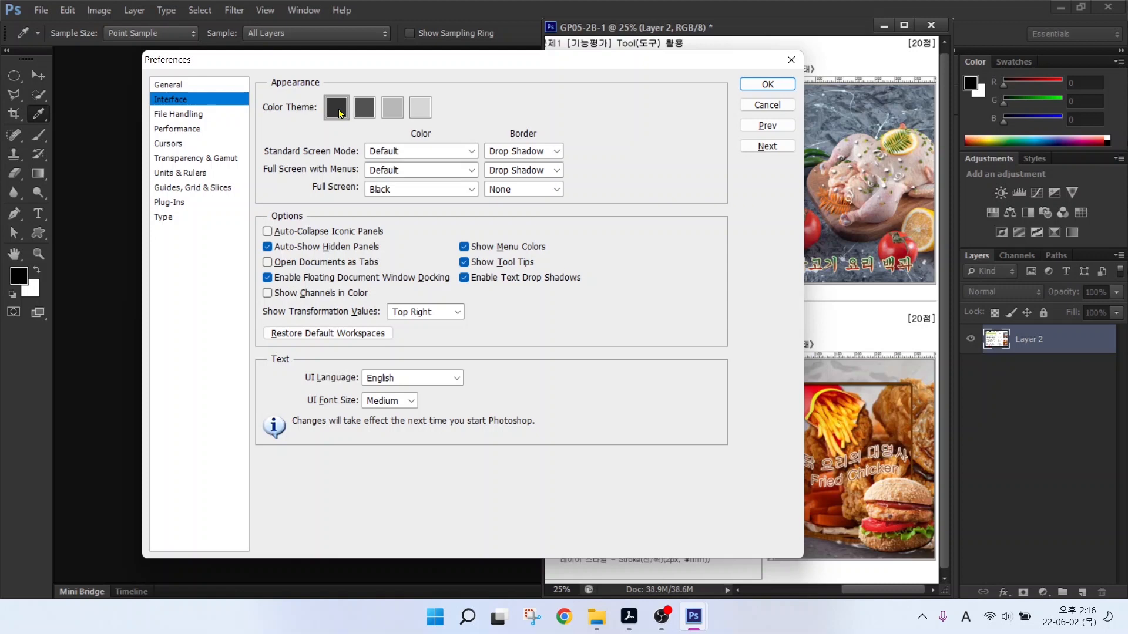
{"action": "left_click", "coordinate": [390, 112]}
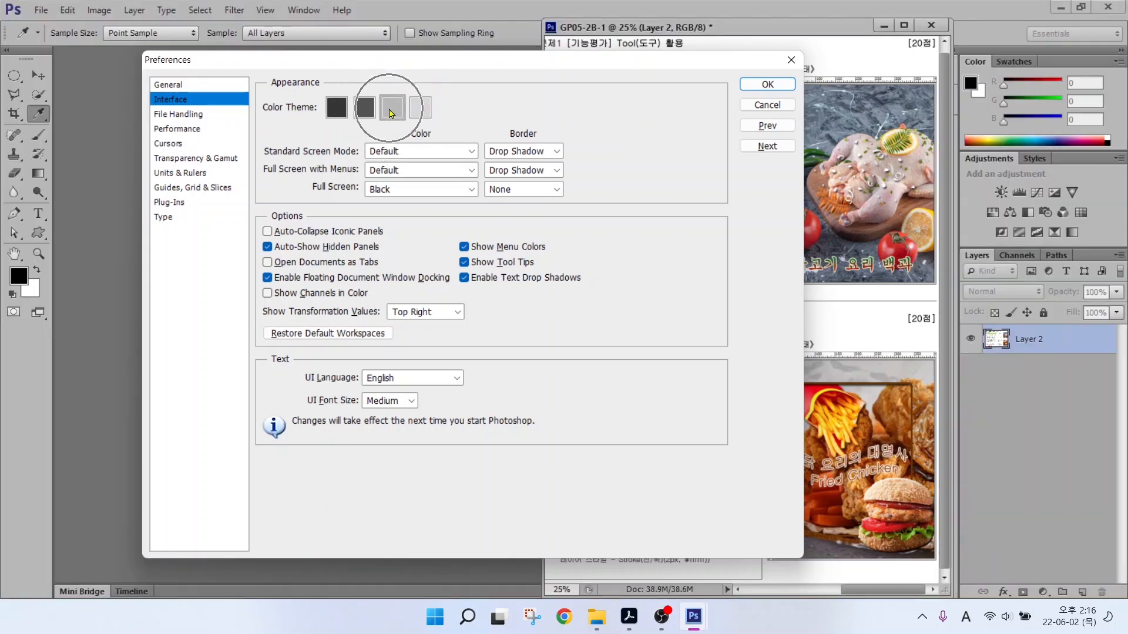
{"action": "left_click", "coordinate": [168, 144]}
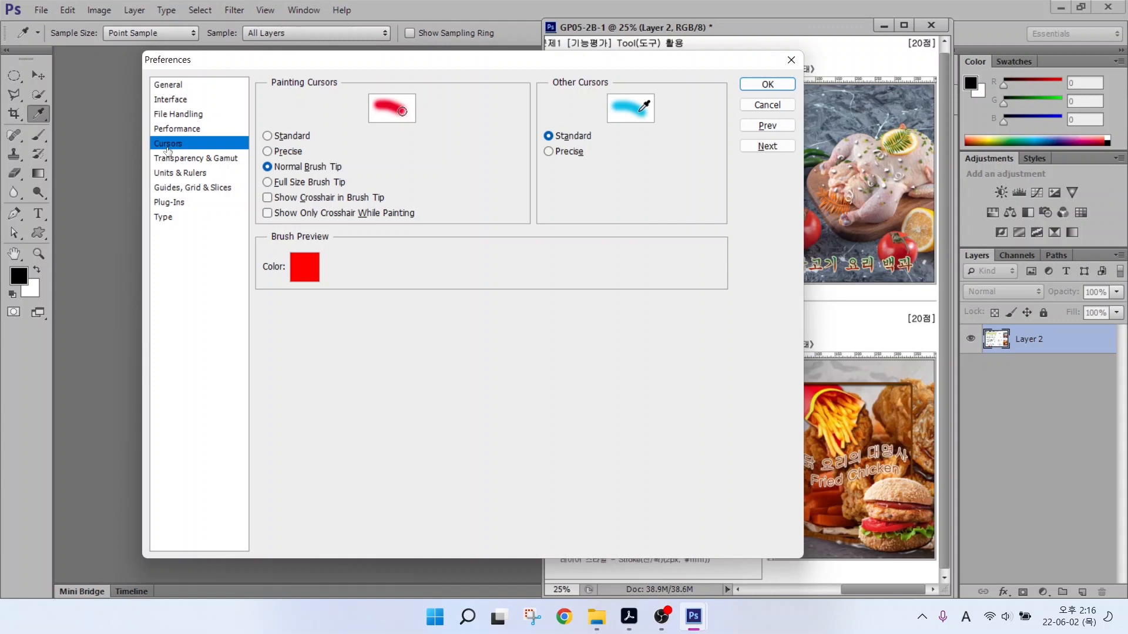
Try the Precise painting cursor, revert to Normal Brush Tip, then view Units & Rulers.
{"action": "key", "text": "alt"}
{"action": "left_click_drag", "start_coordinate": [254, 151], "coordinate": [363, 183]}
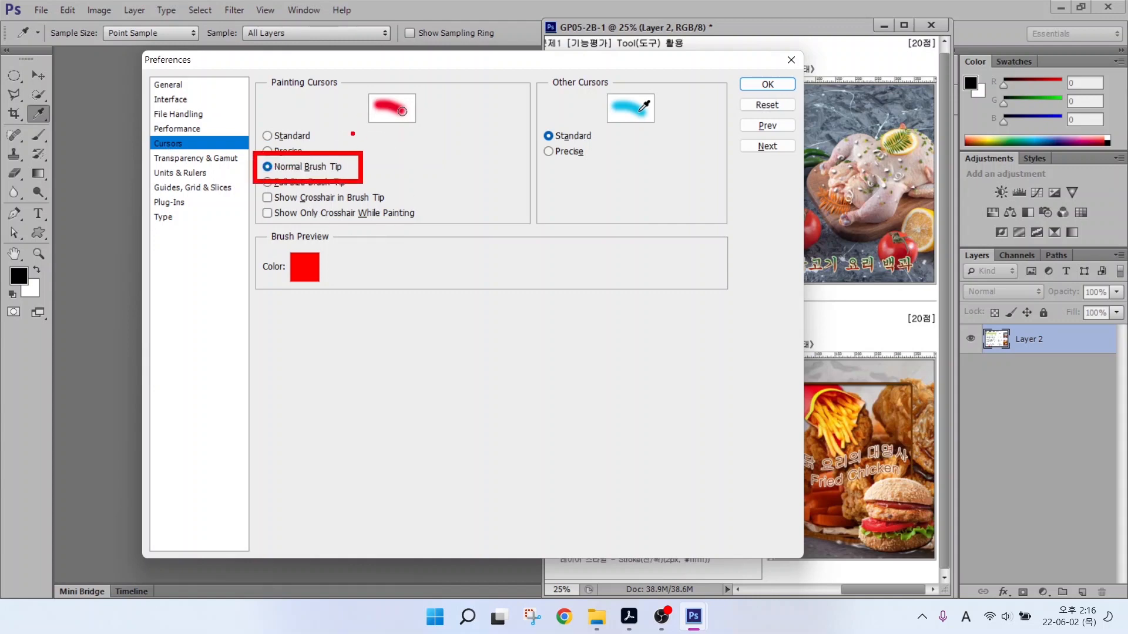
{"action": "left_click_drag", "start_coordinate": [395, 149], "coordinate": [525, 285]}
{"action": "left_click_drag", "start_coordinate": [541, 242], "coordinate": [585, 288]}
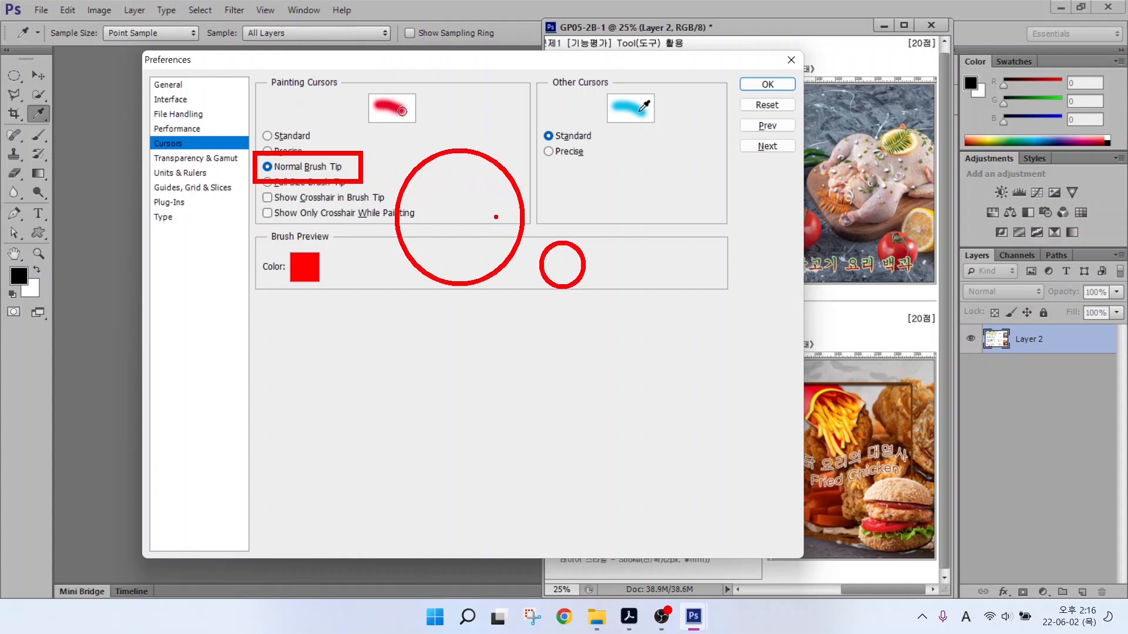
{"action": "key", "text": "Escape"}
{"action": "left_click", "coordinate": [267, 151]}
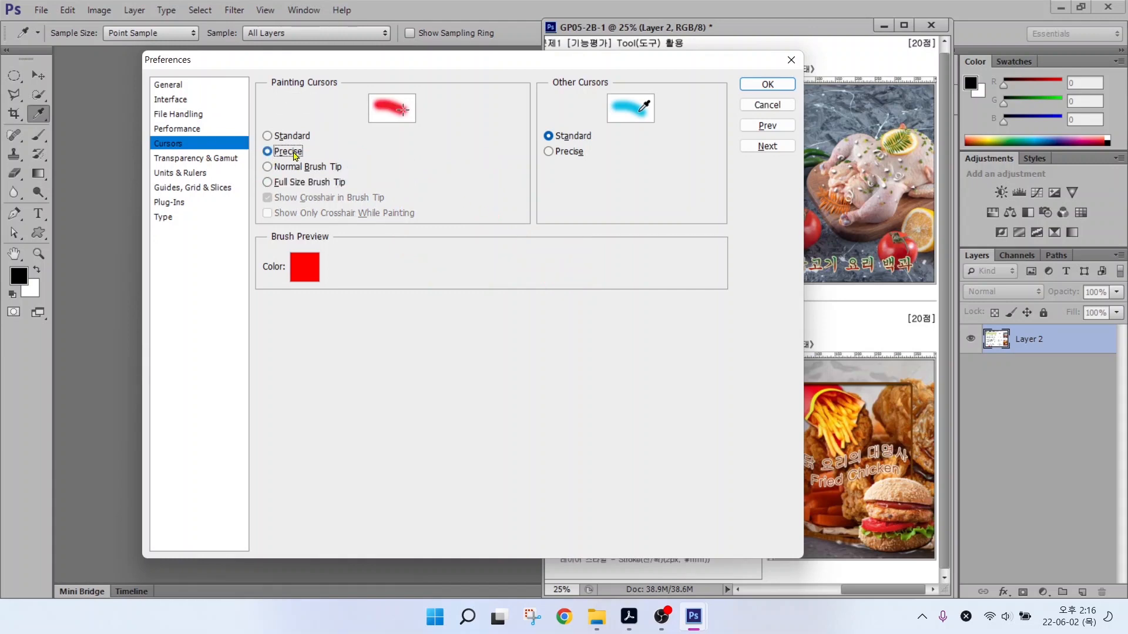
{"action": "mouse_move", "coordinate": [393, 170]}
{"action": "left_mouse_down"}
{"action": "mouse_move", "coordinate": [437, 175]}
{"action": "mouse_move", "coordinate": [415, 171]}
{"action": "mouse_move", "coordinate": [415, 193]}
{"action": "left_mouse_up"}
{"action": "left_click", "coordinate": [267, 167]}
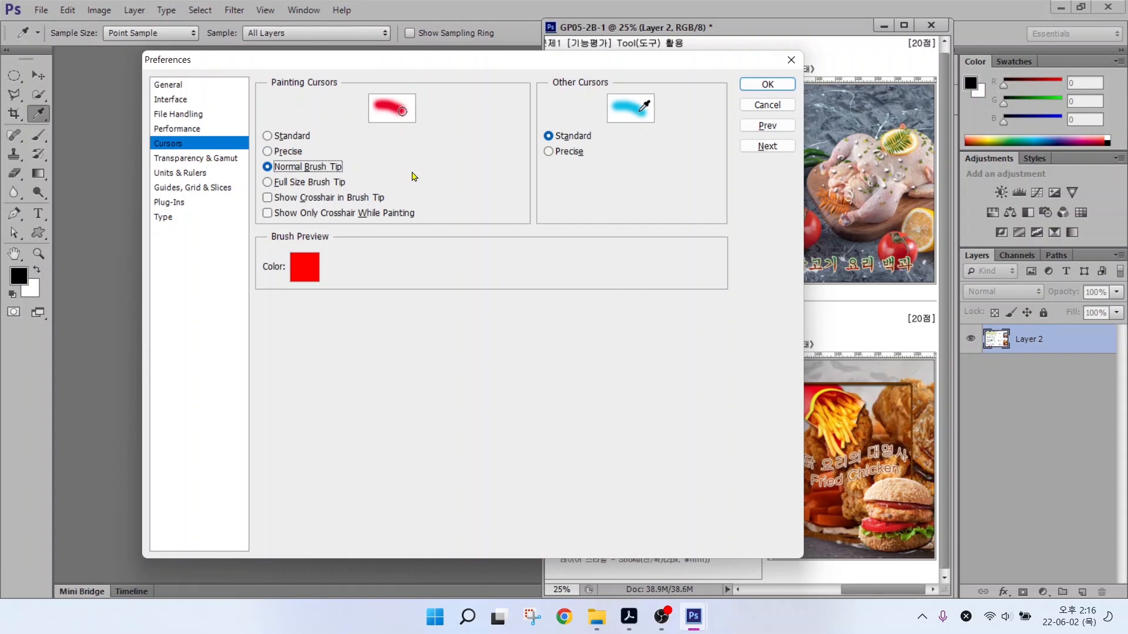
{"action": "key", "text": "Caps_Lock"}
{"action": "key", "text": "Caps_Lock"}
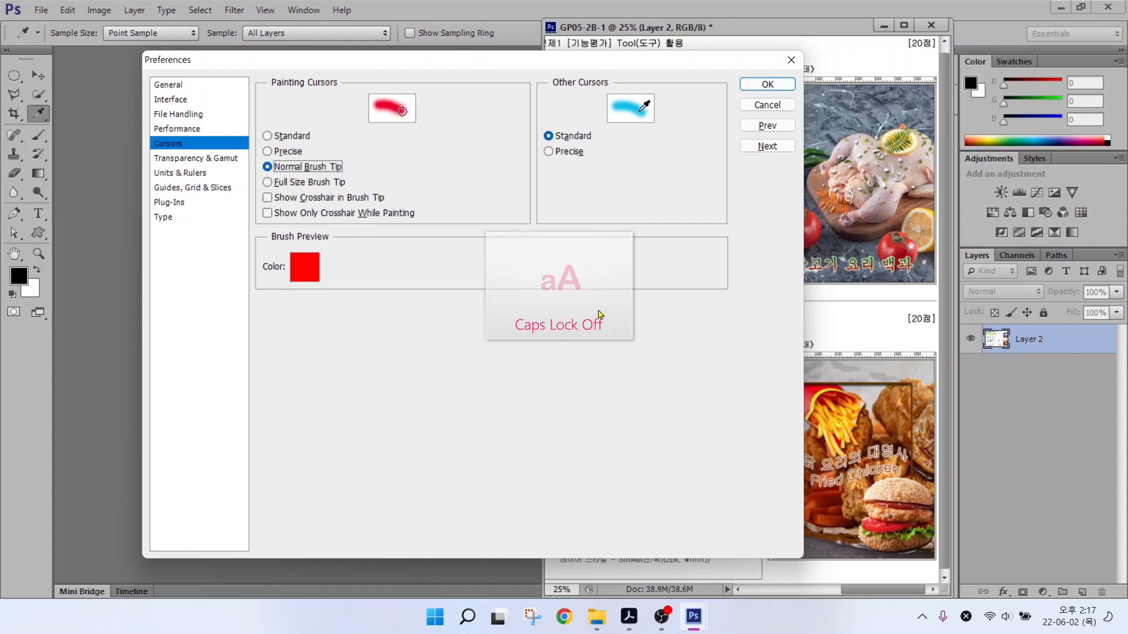
{"action": "left_click", "coordinate": [169, 173]}
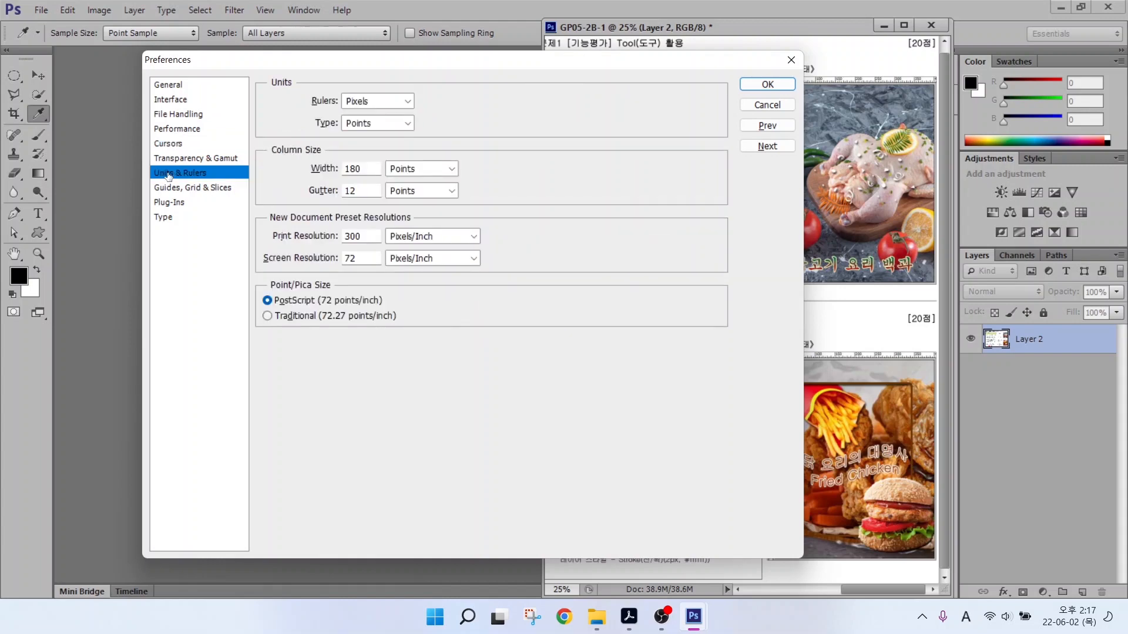
Review Units & Rulers with rulers in Pixels, then view Guides, Grid & Slices.
{"action": "key", "text": "alt"}
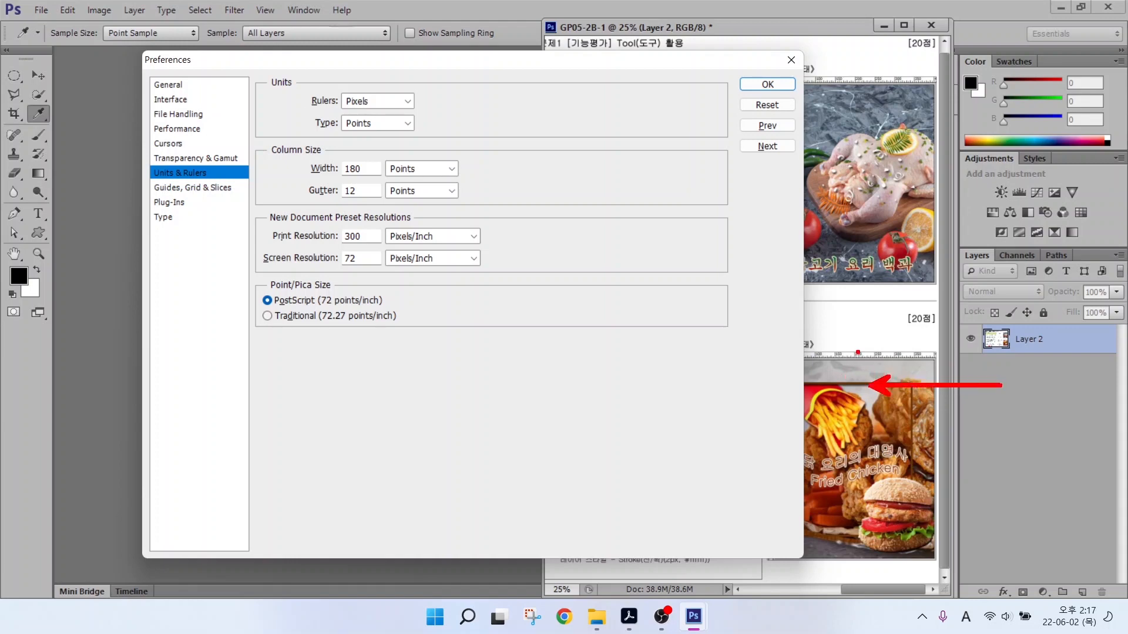
{"action": "left_click_drag", "start_coordinate": [909, 396], "coordinate": [910, 287]}
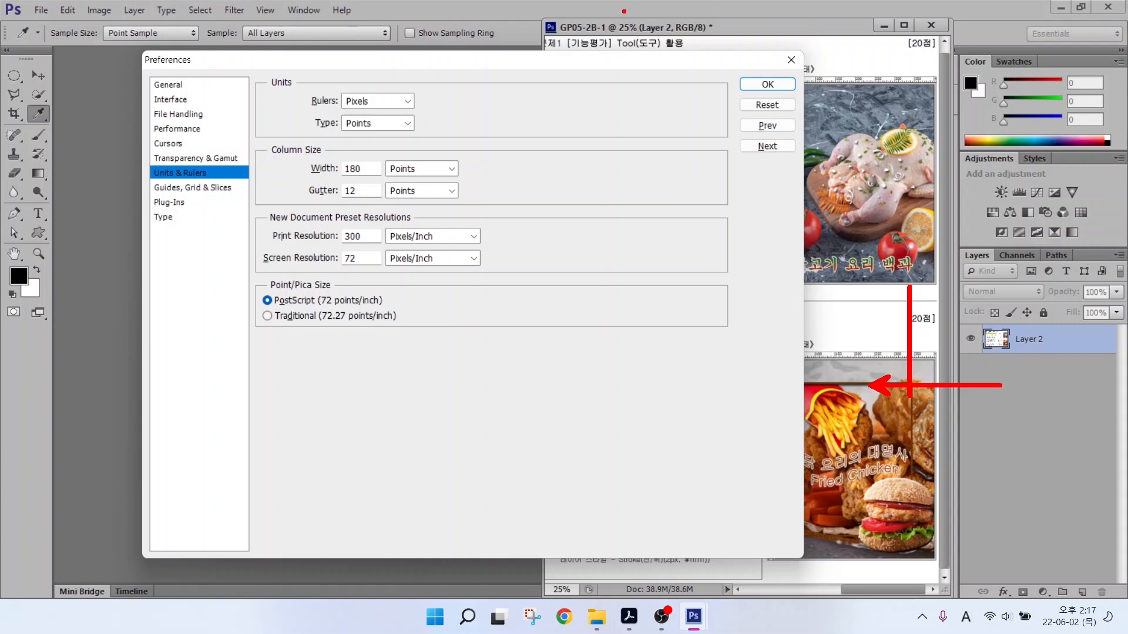
{"action": "key", "text": "Escape"}
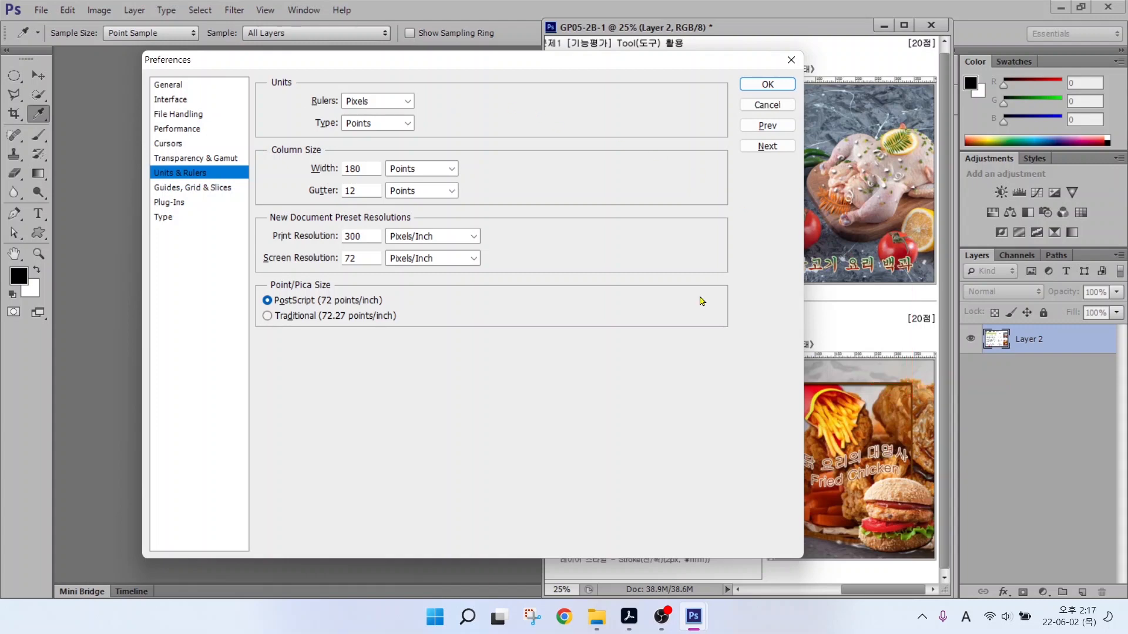
{"action": "left_click", "coordinate": [180, 199]}
{"action": "left_click", "coordinate": [176, 189]}
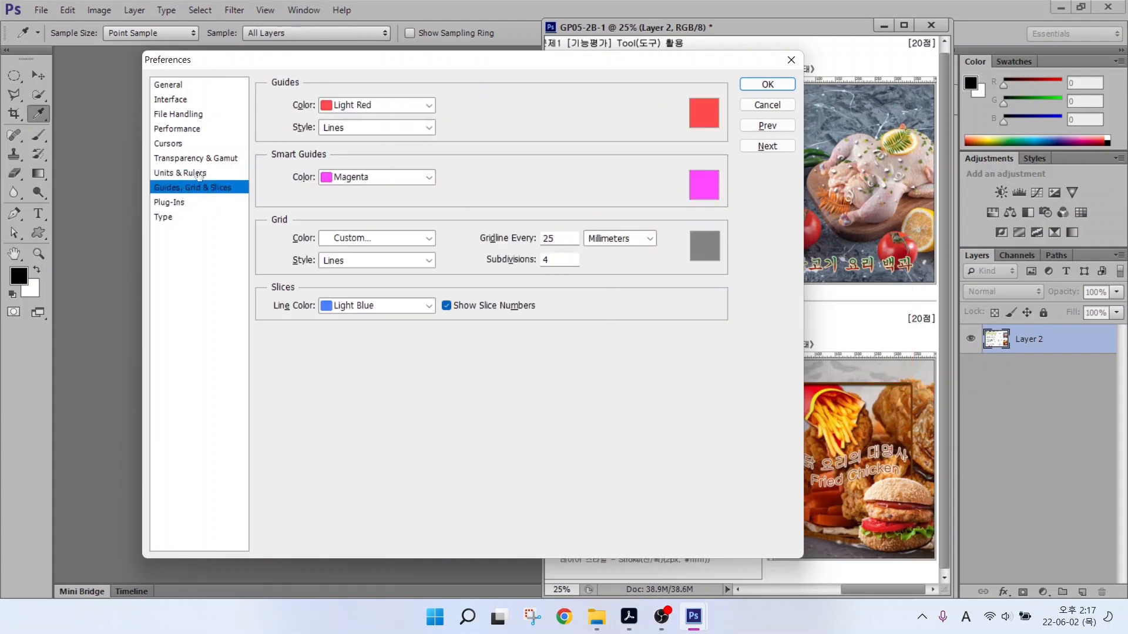
Set the guide colour to Black and view the Type preferences.
{"action": "left_click", "coordinate": [351, 106]}
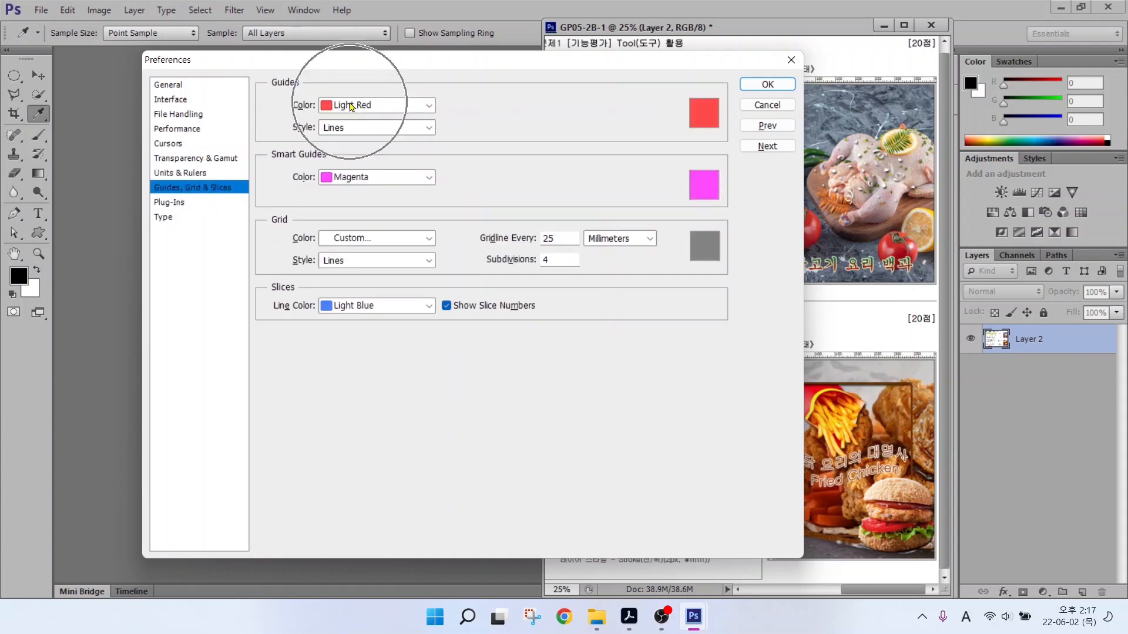
{"action": "left_click", "coordinate": [347, 261]}
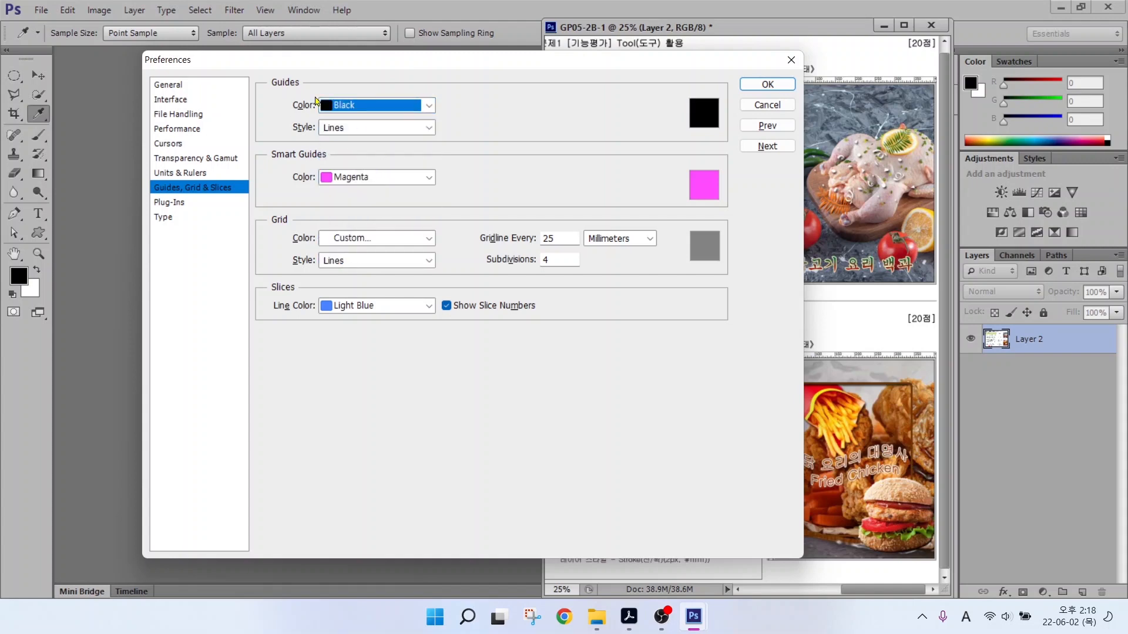
{"action": "left_click", "coordinate": [169, 219]}
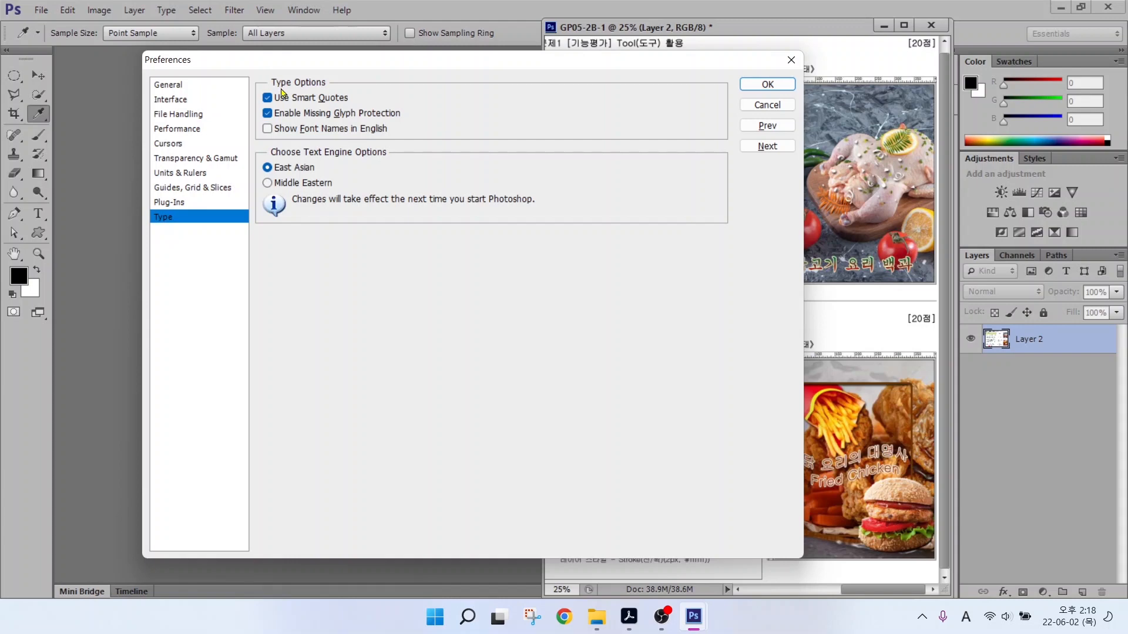
{"action": "key", "text": "alt"}
Leave Open Documents as Tabs unchecked on the Interface page and confirm Preferences with OK.
{"action": "left_click", "coordinate": [169, 100]}
{"action": "key", "text": "alt"}
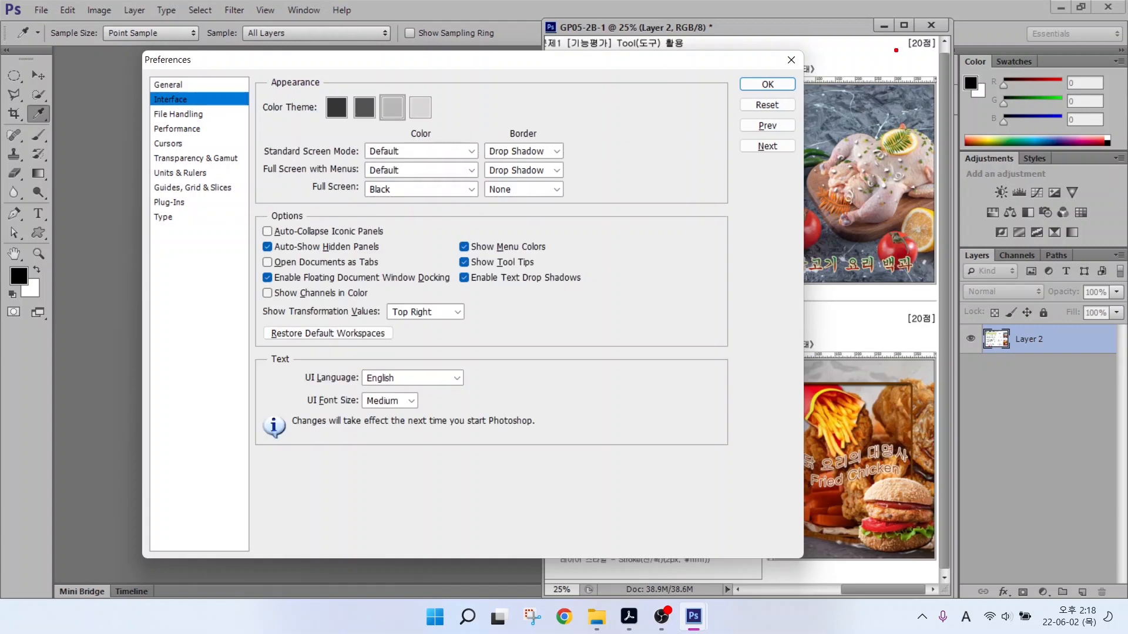
{"action": "left_click_drag", "start_coordinate": [951, 25], "coordinate": [546, 583]}
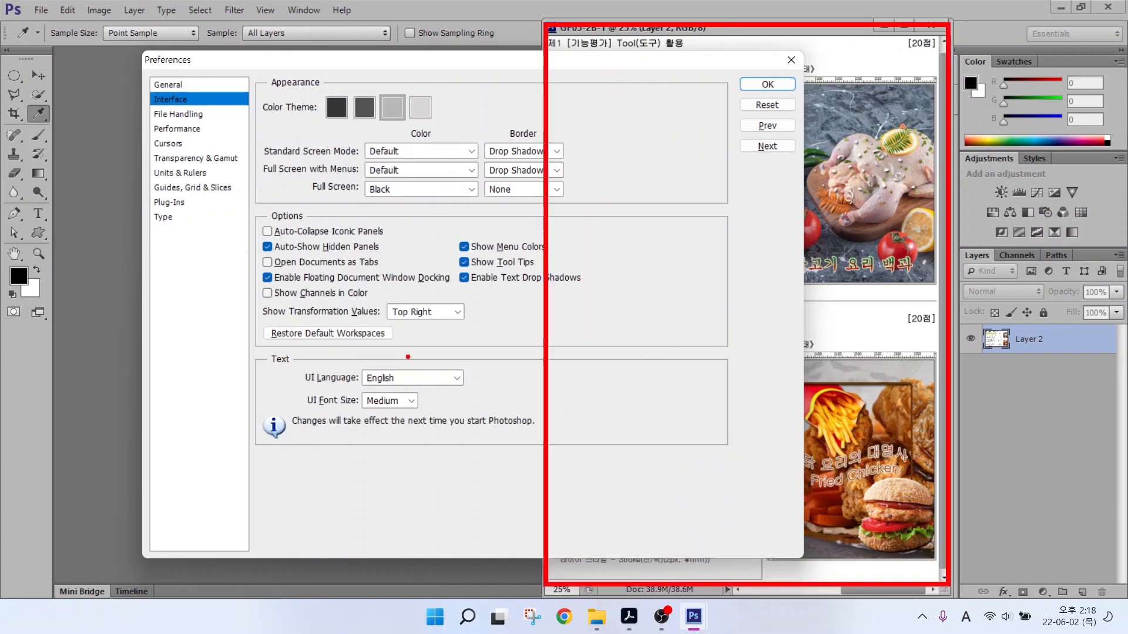
{"action": "left_click_drag", "start_coordinate": [84, 88], "coordinate": [464, 564]}
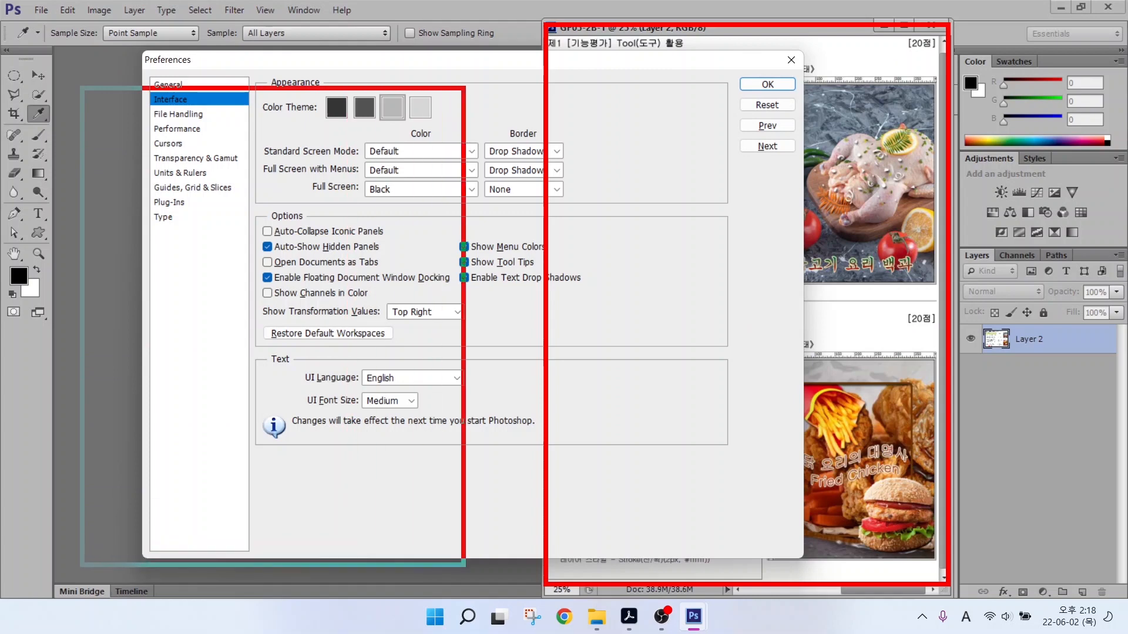
{"action": "left_click_drag", "start_coordinate": [251, 254], "coordinate": [392, 270]}
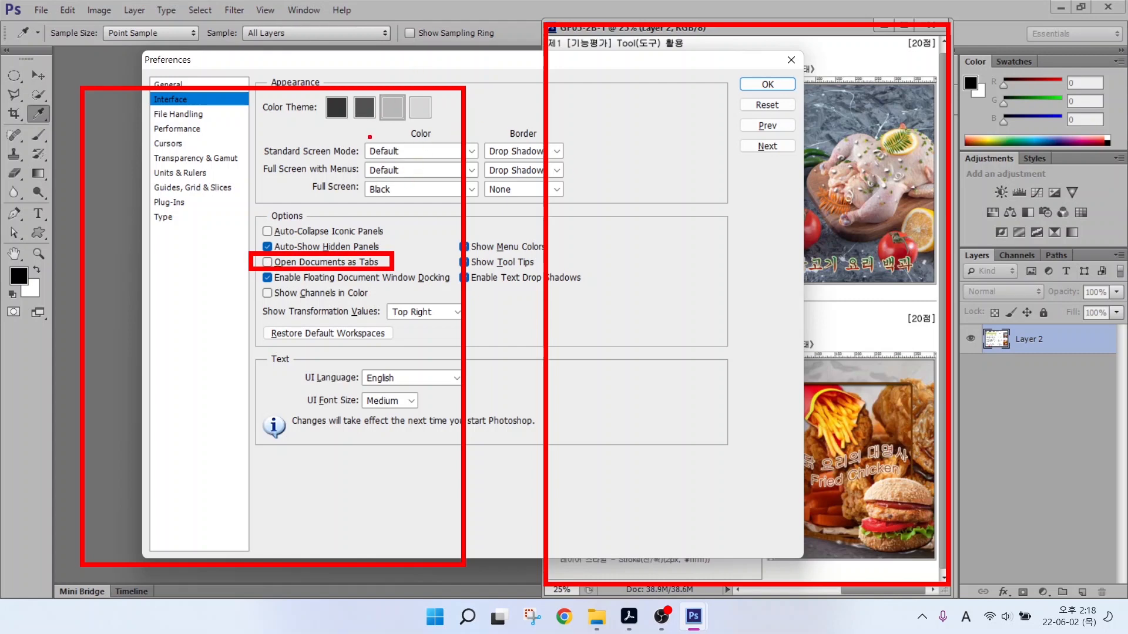
{"action": "mouse_move", "coordinate": [335, 162]}
{"action": "left_mouse_down"}
{"action": "mouse_move", "coordinate": [369, 157]}
{"action": "mouse_move", "coordinate": [281, 115]}
{"action": "mouse_move", "coordinate": [373, 141]}
{"action": "mouse_move", "coordinate": [348, 141]}
{"action": "mouse_move", "coordinate": [518, 94]}
{"action": "mouse_move", "coordinate": [596, 170]}
{"action": "left_mouse_up"}
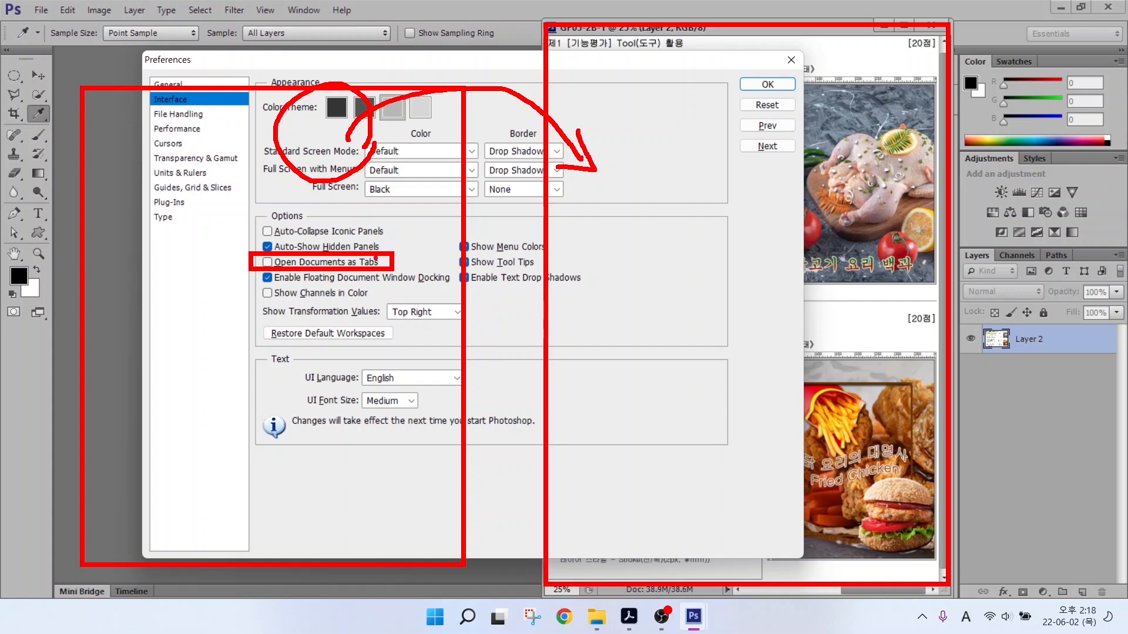
{"action": "key", "text": "Escape"}
{"action": "key", "text": "ctrl+2"}
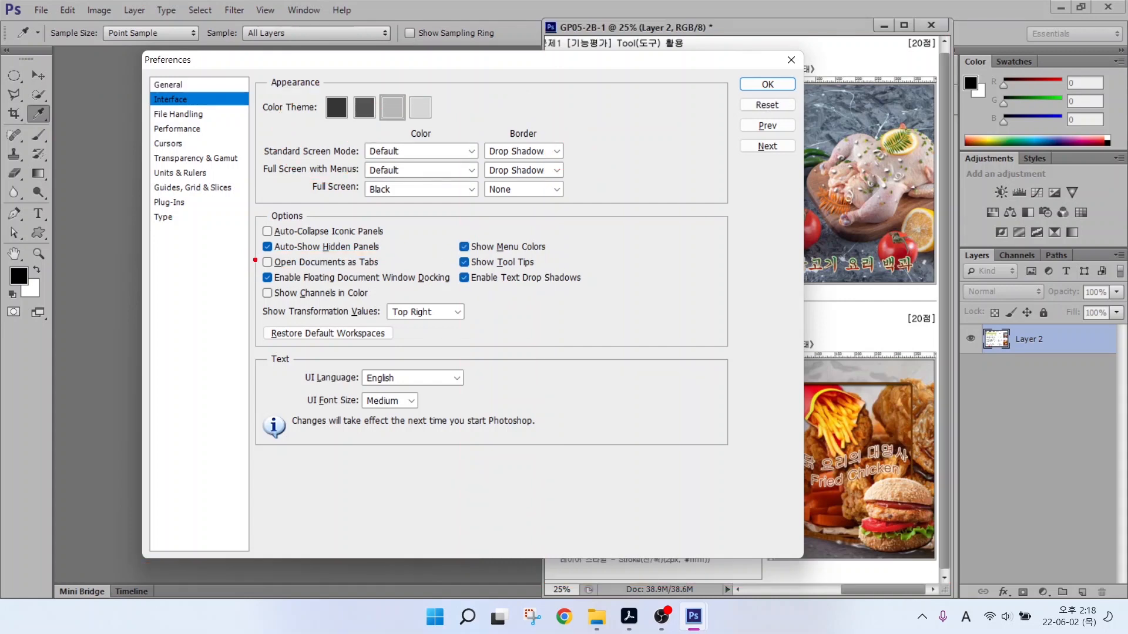
{"action": "mouse_move", "coordinate": [248, 249]}
{"action": "left_mouse_down"}
{"action": "mouse_move", "coordinate": [259, 260]}
{"action": "mouse_move", "coordinate": [400, 276]}
{"action": "left_mouse_up"}
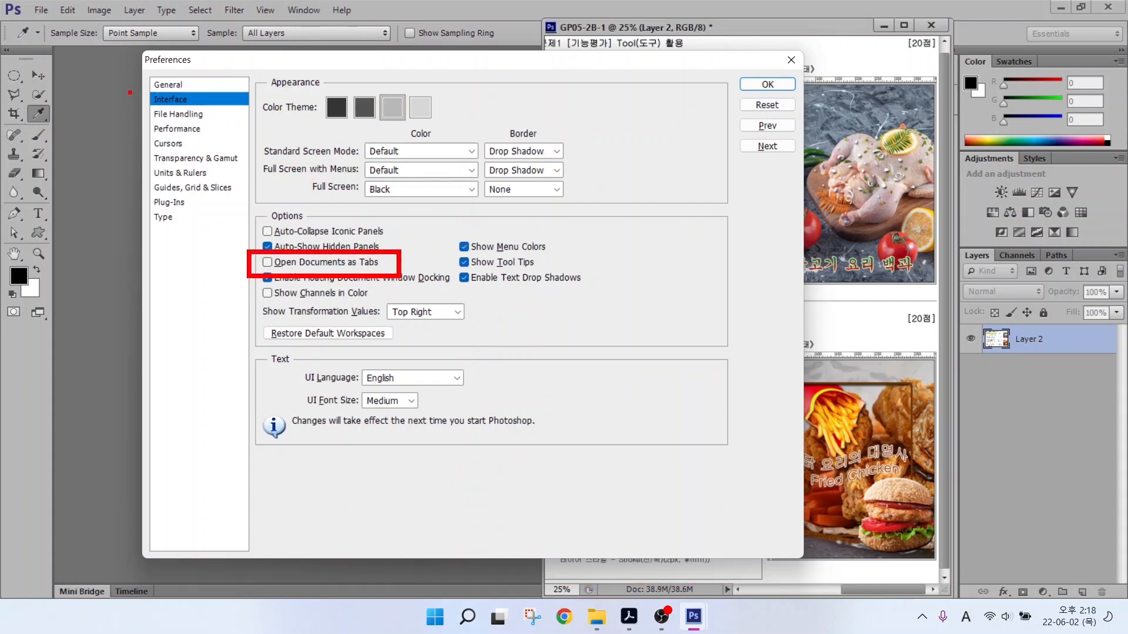
{"action": "left_click_drag", "start_coordinate": [130, 89], "coordinate": [212, 113]}
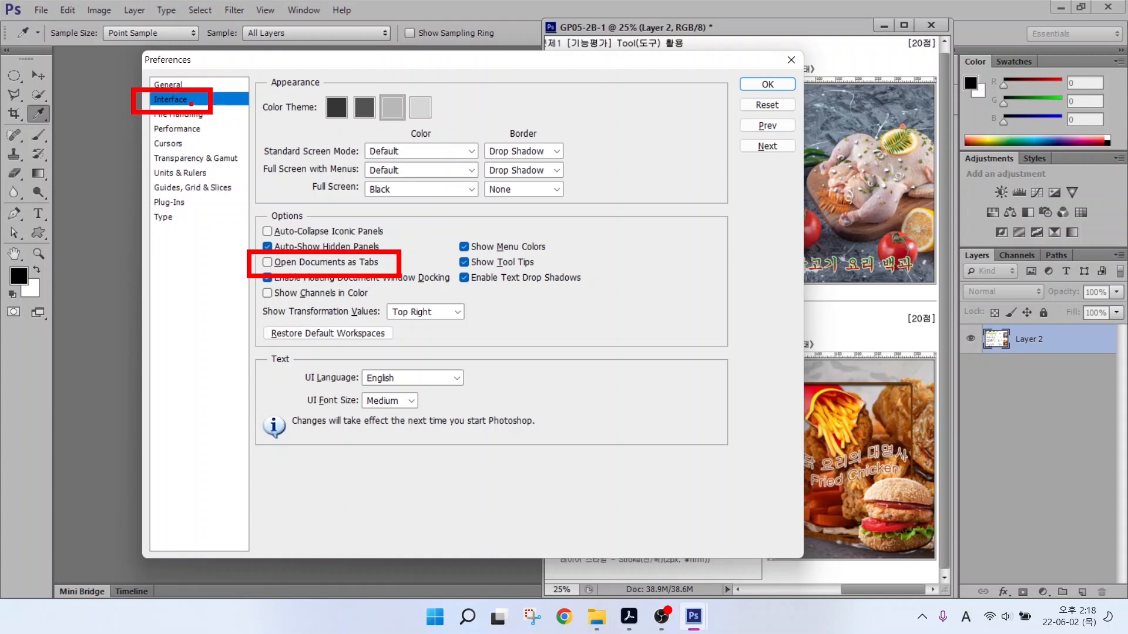
{"action": "key", "text": "Escape"}
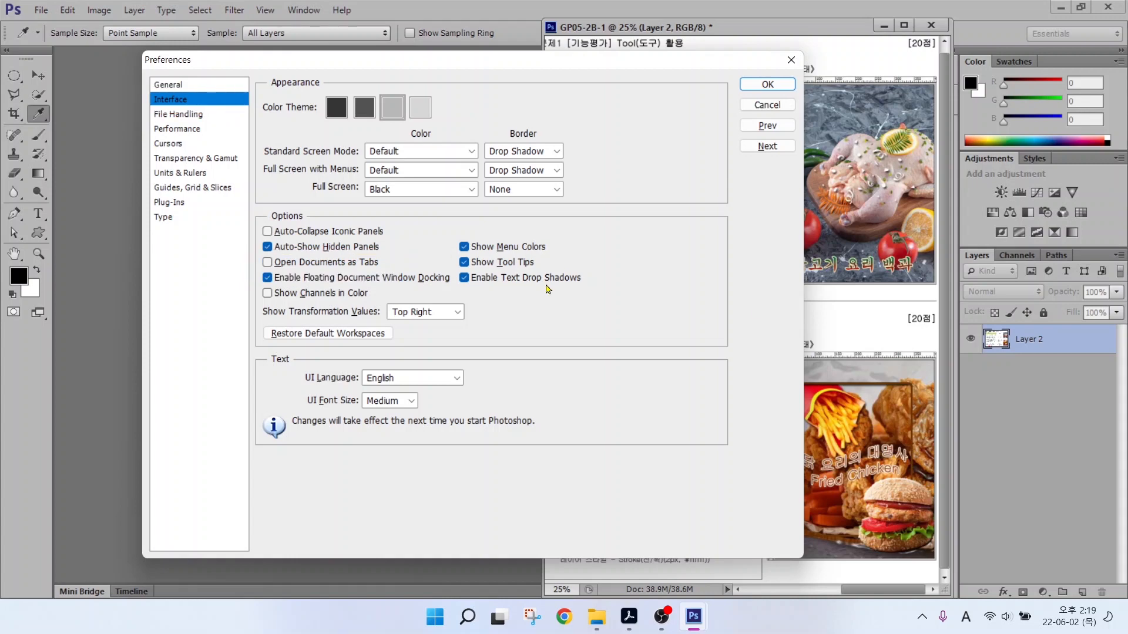
{"action": "left_click", "coordinate": [767, 84]}
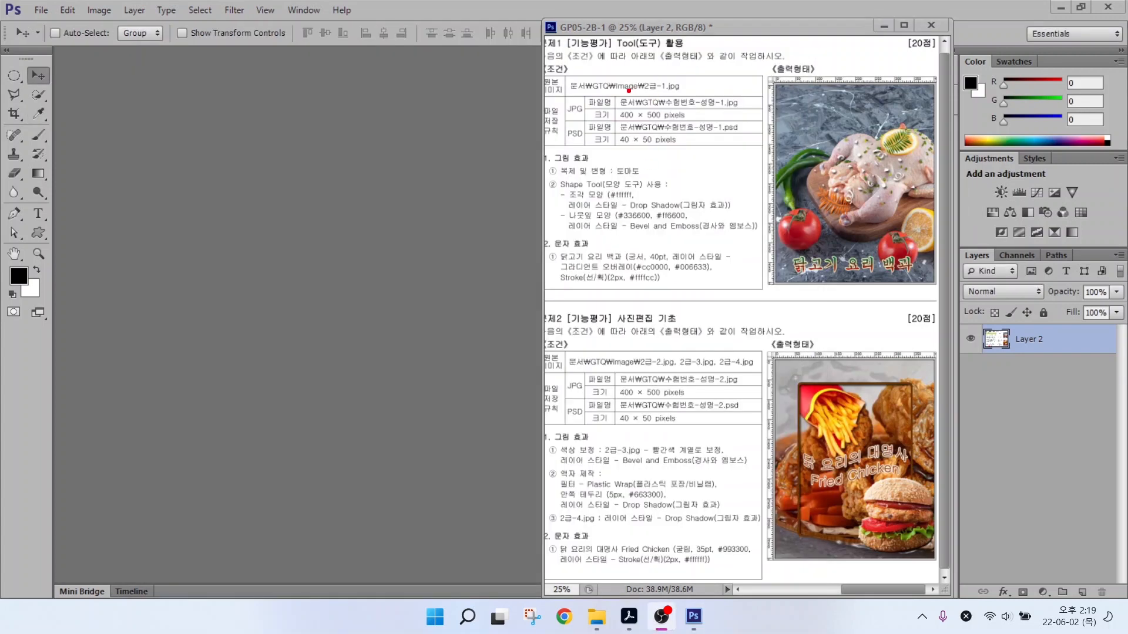
Start a new document named with the candidate's number and name.
{"action": "mouse_move", "coordinate": [610, 90]}
{"action": "left_mouse_down"}
{"action": "mouse_move", "coordinate": [675, 122]}
{"action": "mouse_move", "coordinate": [756, 124]}
{"action": "left_mouse_up"}
{"action": "mouse_move", "coordinate": [734, 70]}
{"action": "left_mouse_down"}
{"action": "mouse_move", "coordinate": [709, 96]}
{"action": "mouse_move", "coordinate": [743, 68]}
{"action": "left_mouse_up"}
{"action": "left_click_drag", "start_coordinate": [648, 116], "coordinate": [685, 161]}
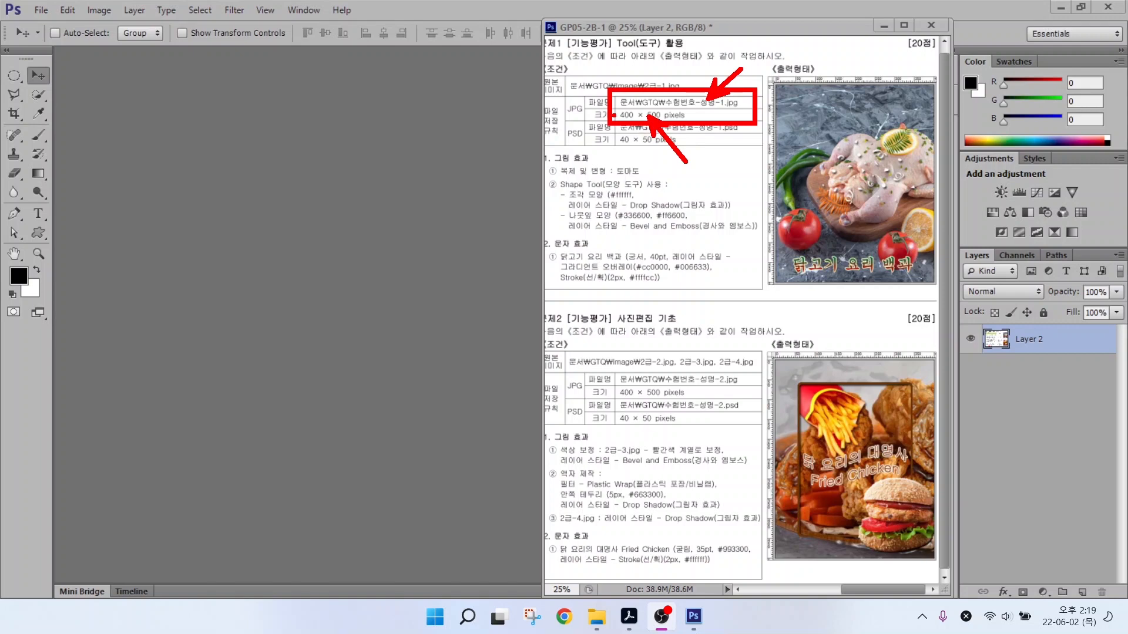
{"action": "key", "text": "Escape"}
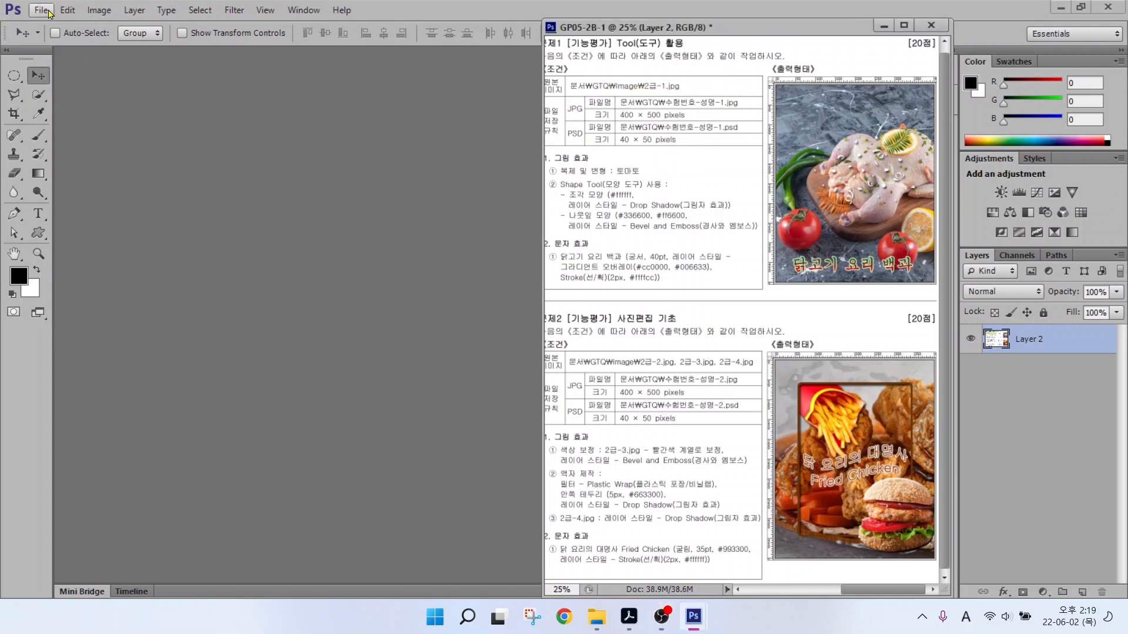
{"action": "left_click", "coordinate": [55, 13]}
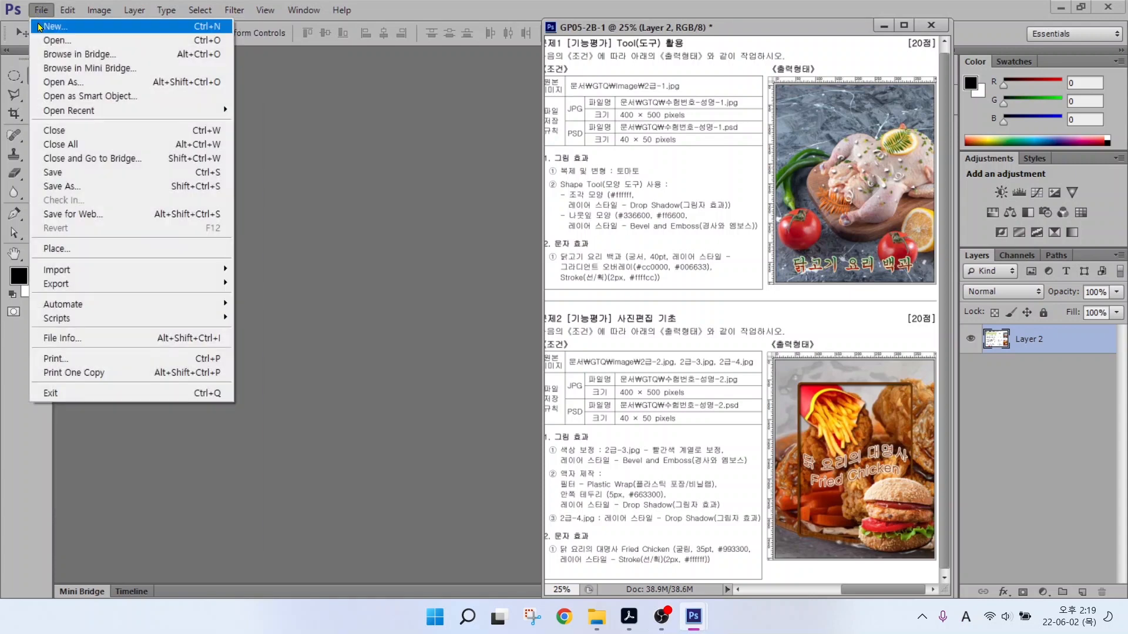
{"action": "left_click", "coordinate": [39, 25]}
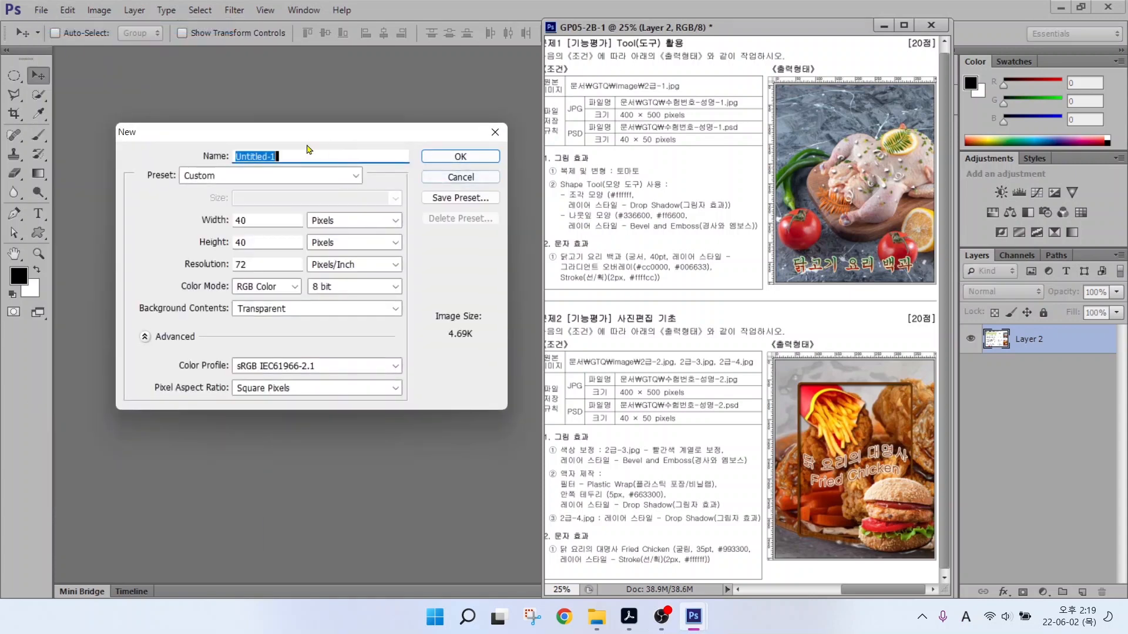
{"action": "type", "text": "12345678-"}
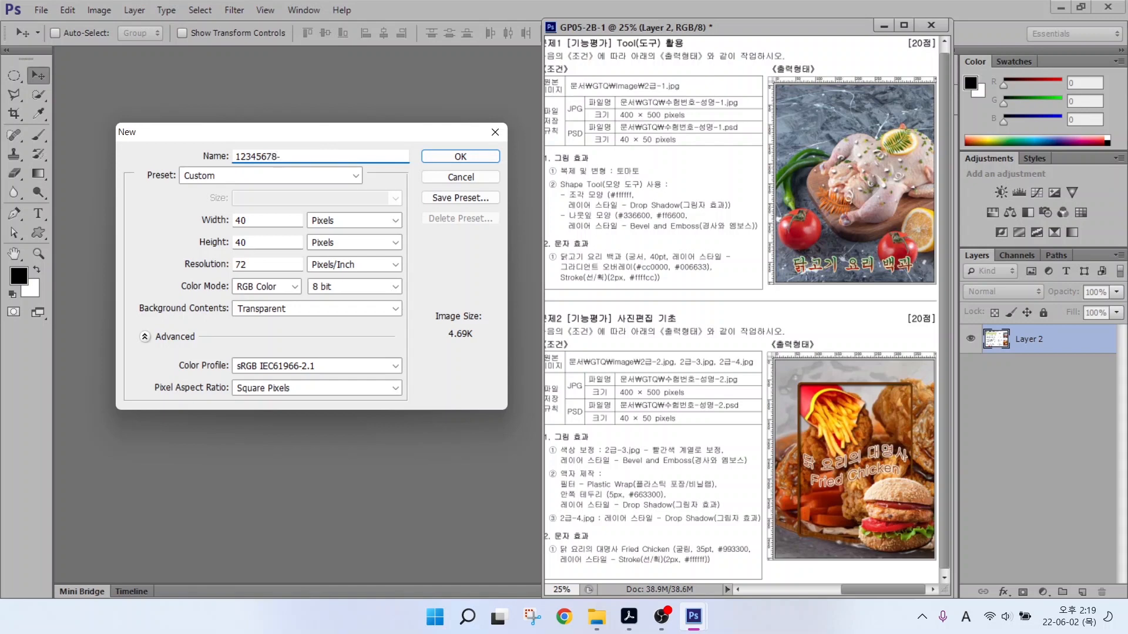
{"action": "key", "text": "Hangul"}
{"action": "type", "text": "-1"}
Set the new document size to 400 × 500 pixels.
{"action": "key", "text": "alt"}
{"action": "mouse_move", "coordinate": [347, 233]}
{"action": "left_mouse_down"}
{"action": "mouse_move", "coordinate": [325, 206]}
{"action": "mouse_move", "coordinate": [348, 214]}
{"action": "mouse_move", "coordinate": [339, 243]}
{"action": "mouse_move", "coordinate": [366, 185]}
{"action": "mouse_move", "coordinate": [393, 157]}
{"action": "left_mouse_up"}
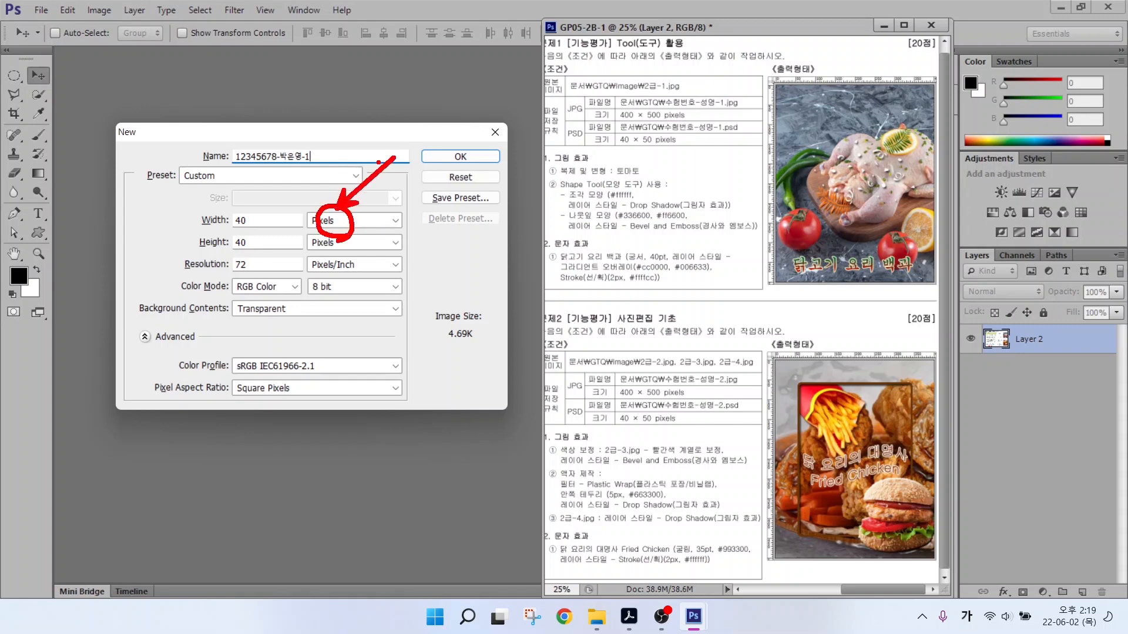
{"action": "key", "text": "Escape"}
{"action": "left_click_drag", "start_coordinate": [252, 220], "coordinate": [219, 220]}
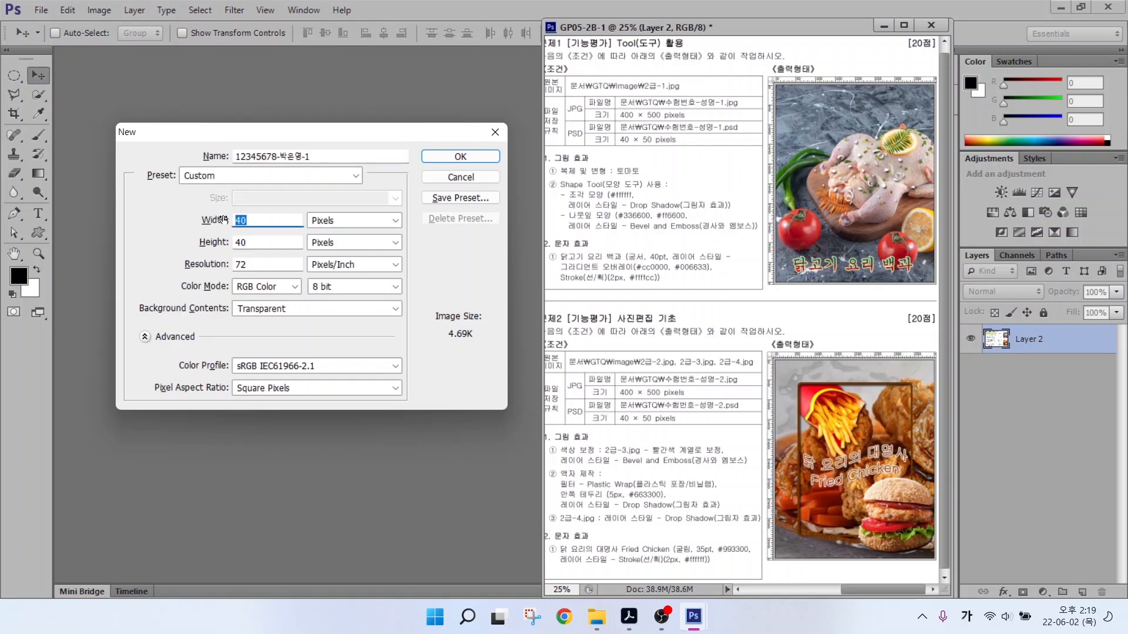
{"action": "type", "text": "400"}
{"action": "key", "text": "Tab"}
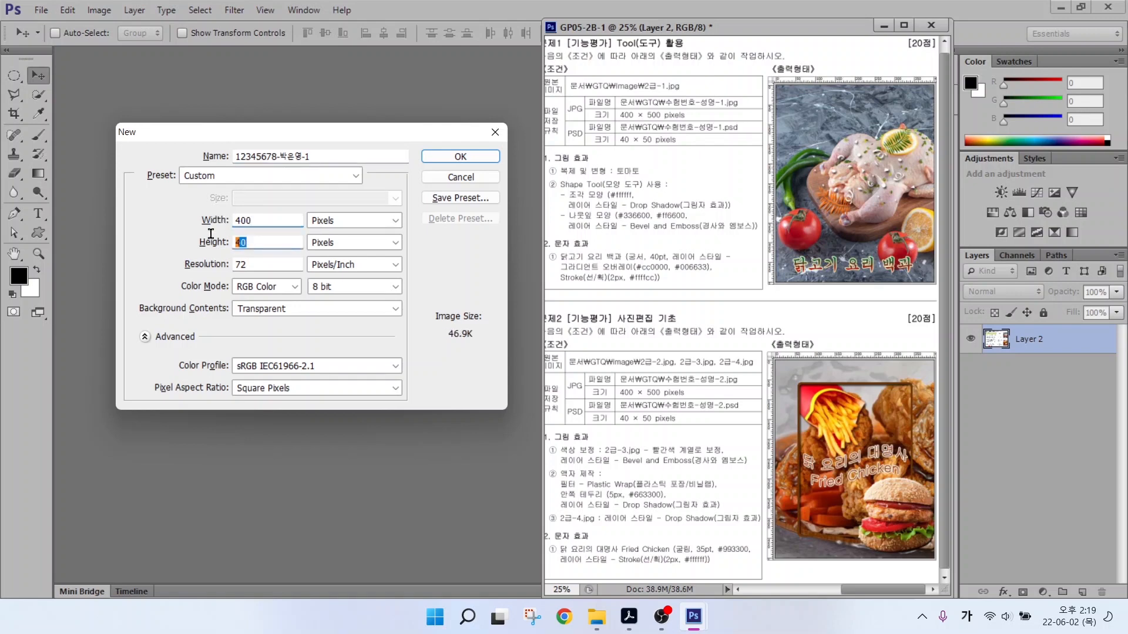
{"action": "type", "text": "500"}
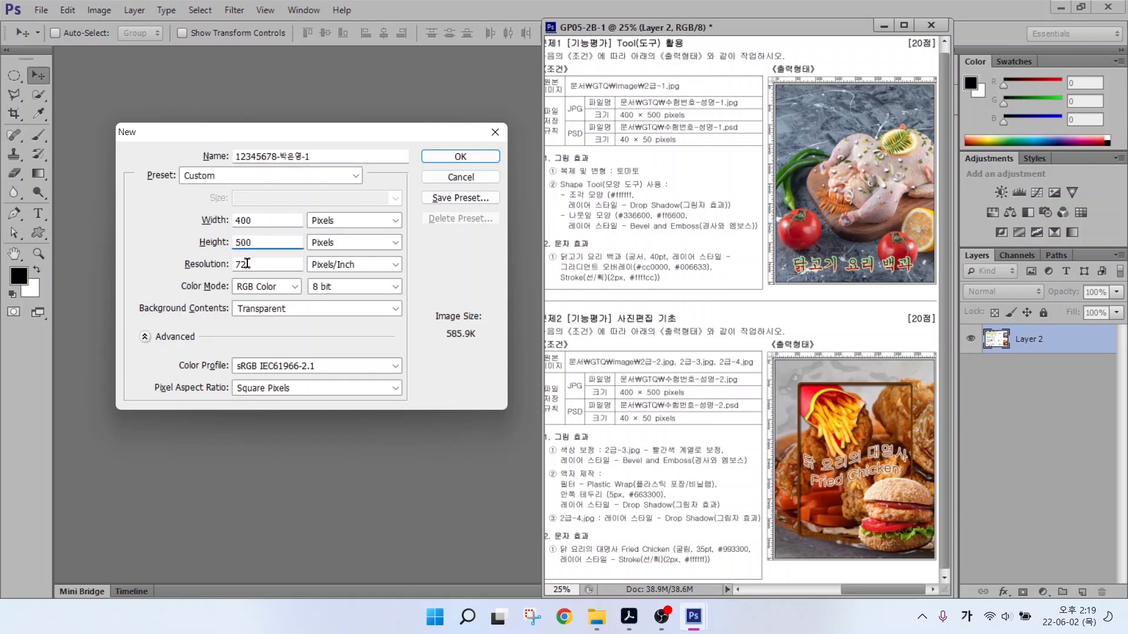
Set the background to White and create the 72 ppi RGB document.
{"action": "key", "text": "alt"}
{"action": "left_click_drag", "start_coordinate": [227, 255], "coordinate": [293, 319]}
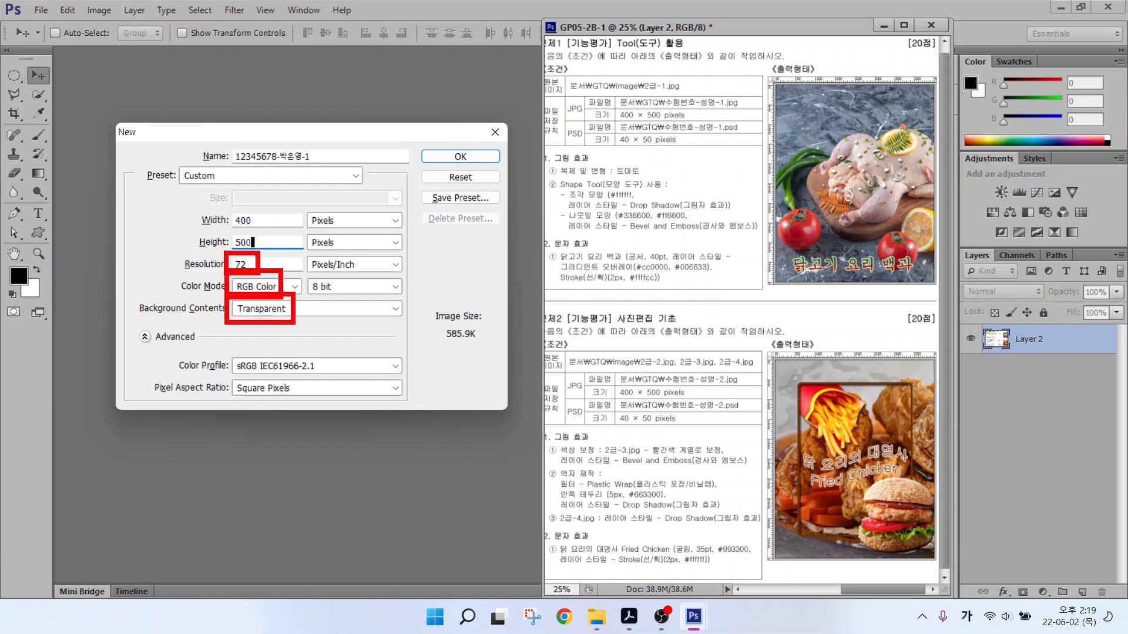
{"action": "key", "text": "Escape"}
{"action": "left_click", "coordinate": [276, 310]}
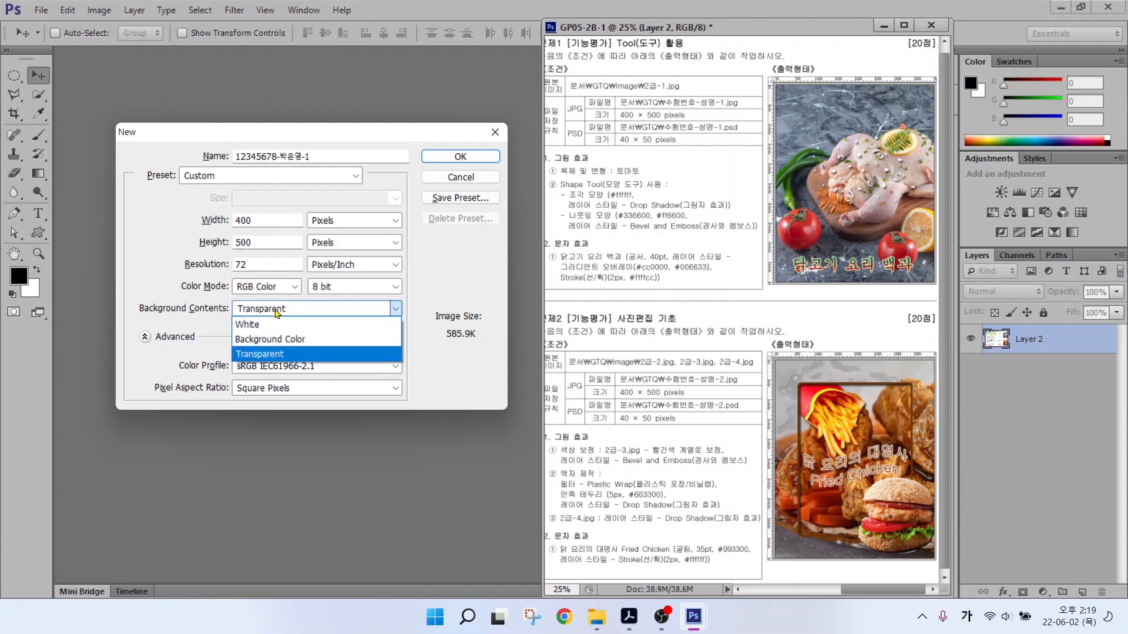
{"action": "left_click", "coordinate": [264, 323]}
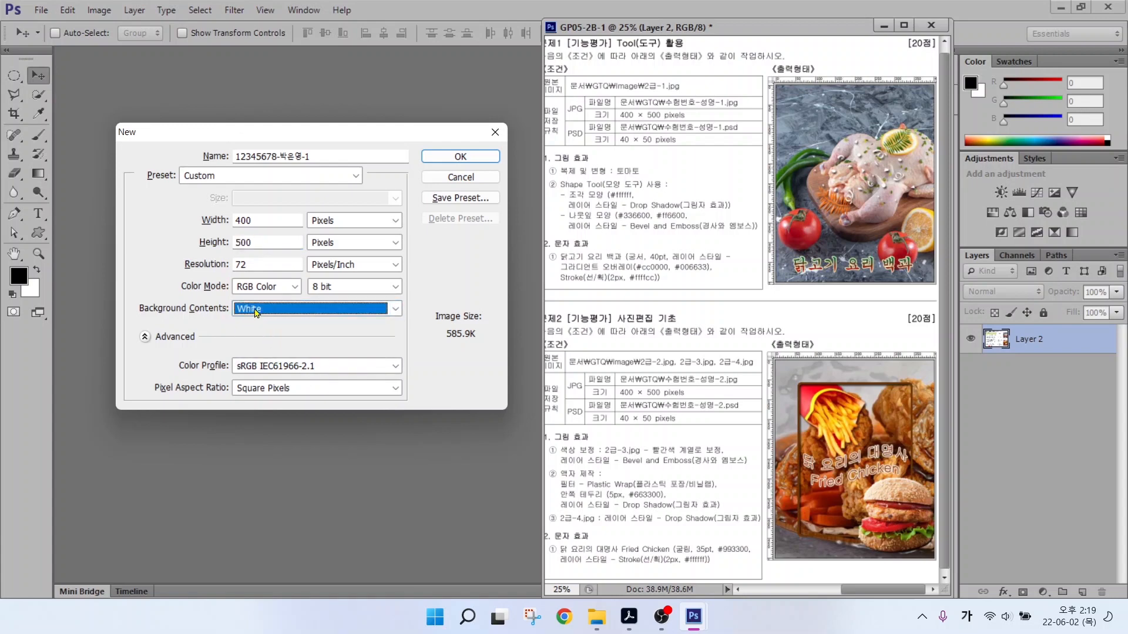
{"action": "left_click", "coordinate": [447, 157]}
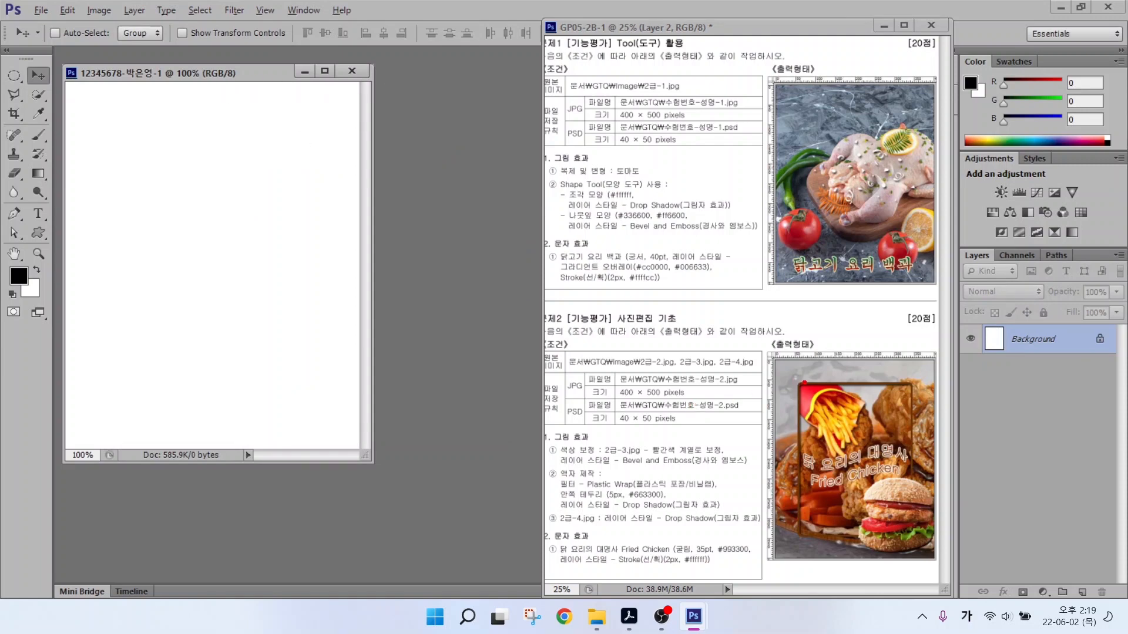
Turn on View > Rulers for the blank document.
{"action": "left_click_drag", "start_coordinate": [804, 383], "coordinate": [665, 362]}
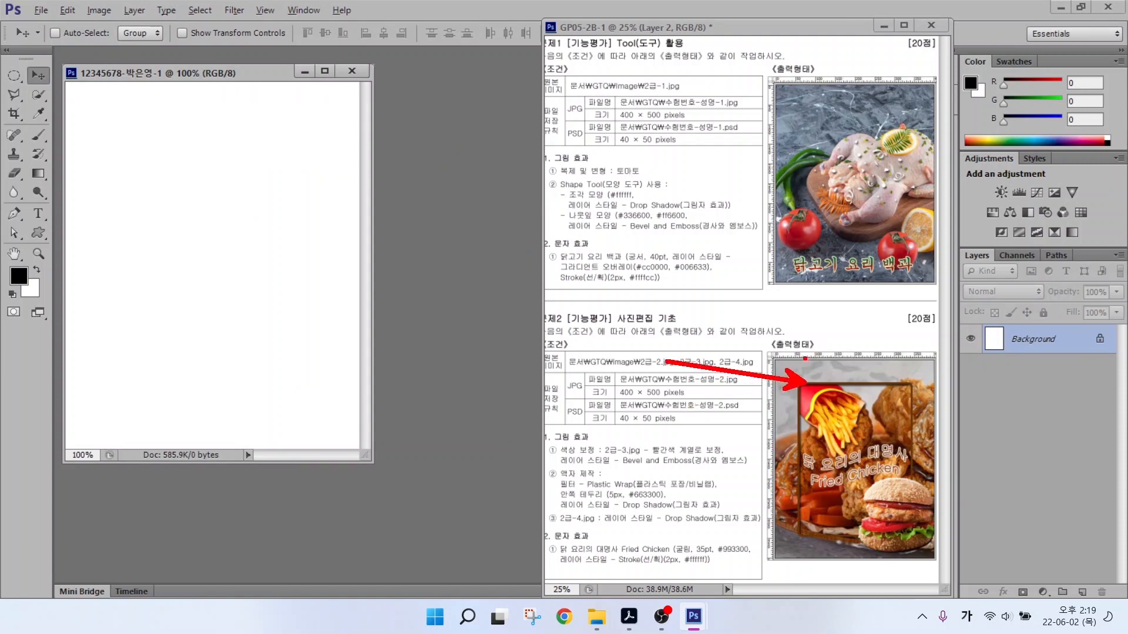
{"action": "mouse_move", "coordinate": [832, 361]}
{"action": "left_mouse_down"}
{"action": "mouse_move", "coordinate": [790, 353]}
{"action": "mouse_move", "coordinate": [821, 346]}
{"action": "left_mouse_up"}
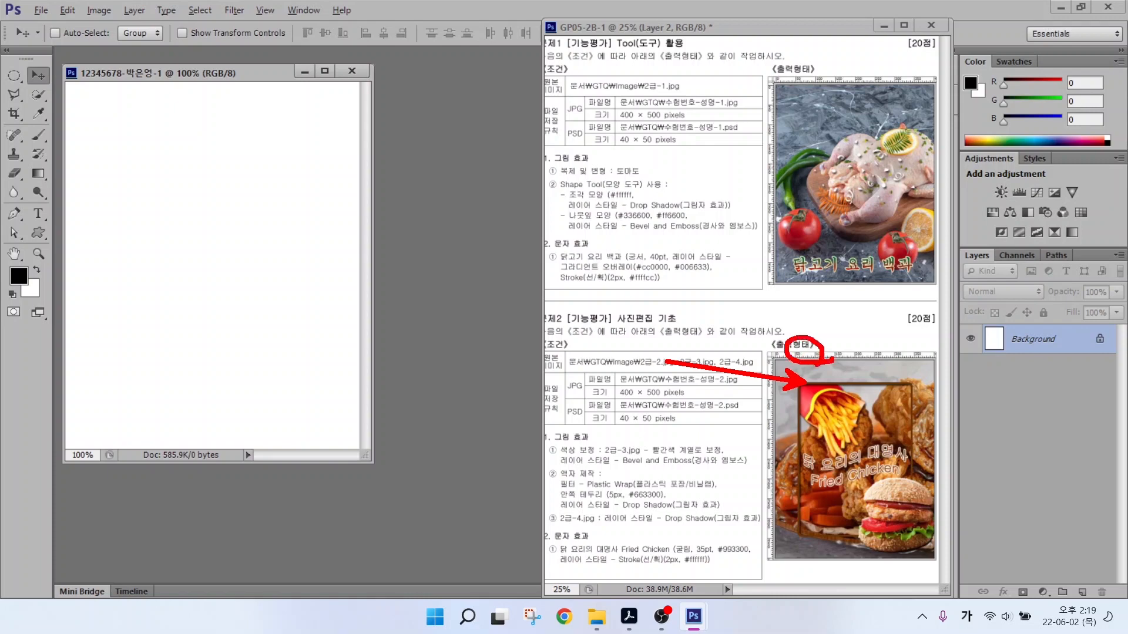
{"action": "key", "text": "Escape"}
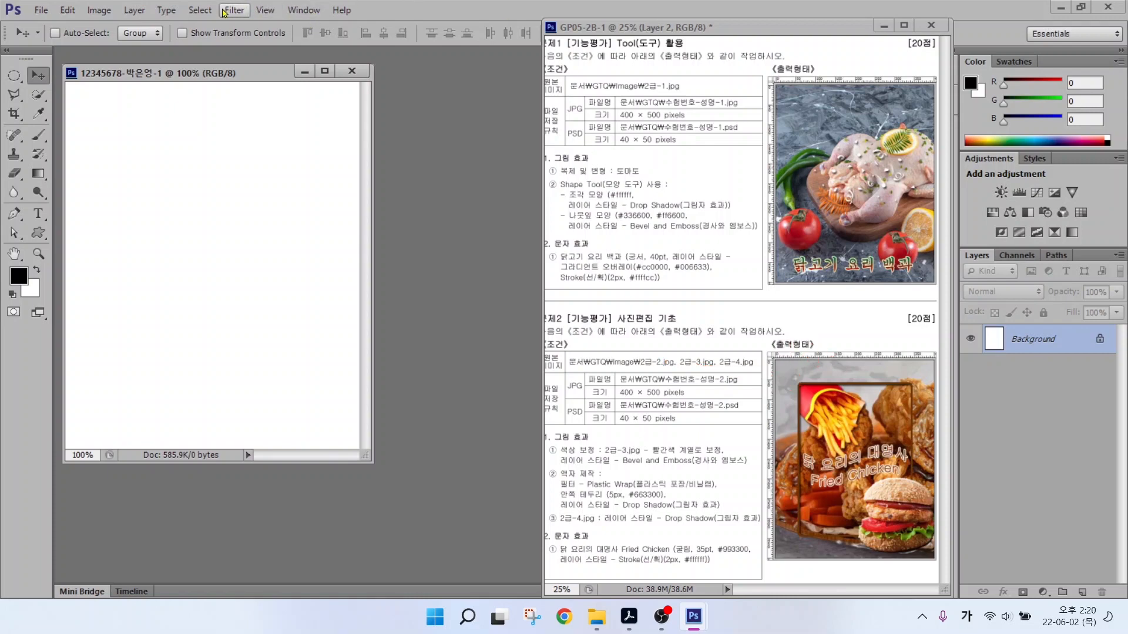
{"action": "left_click", "coordinate": [258, 12]}
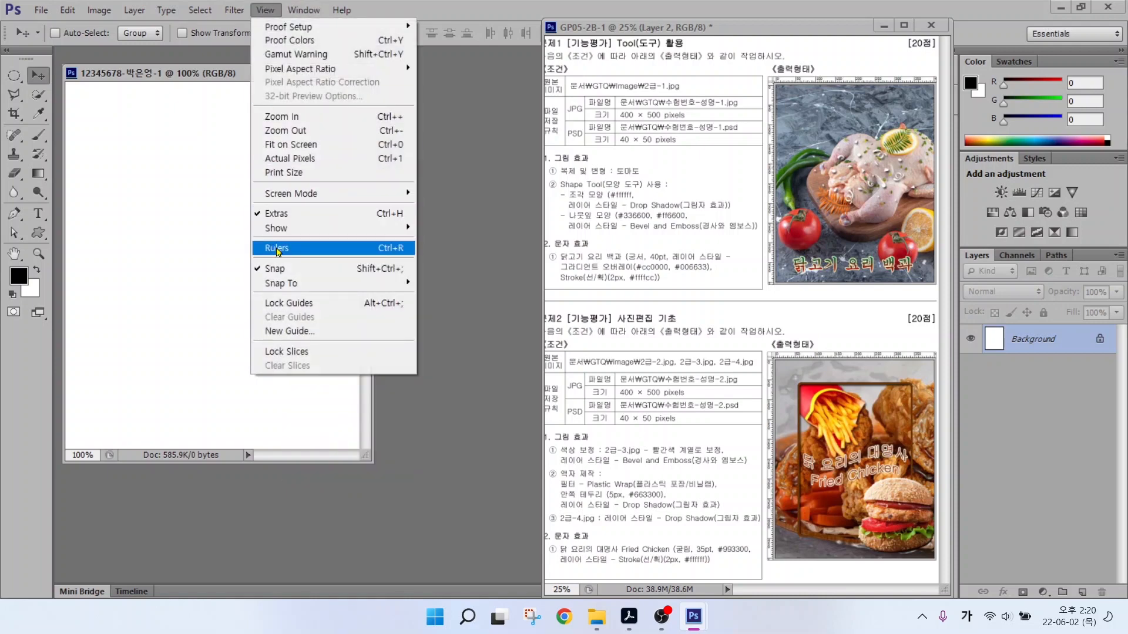
{"action": "left_click", "coordinate": [278, 249]}
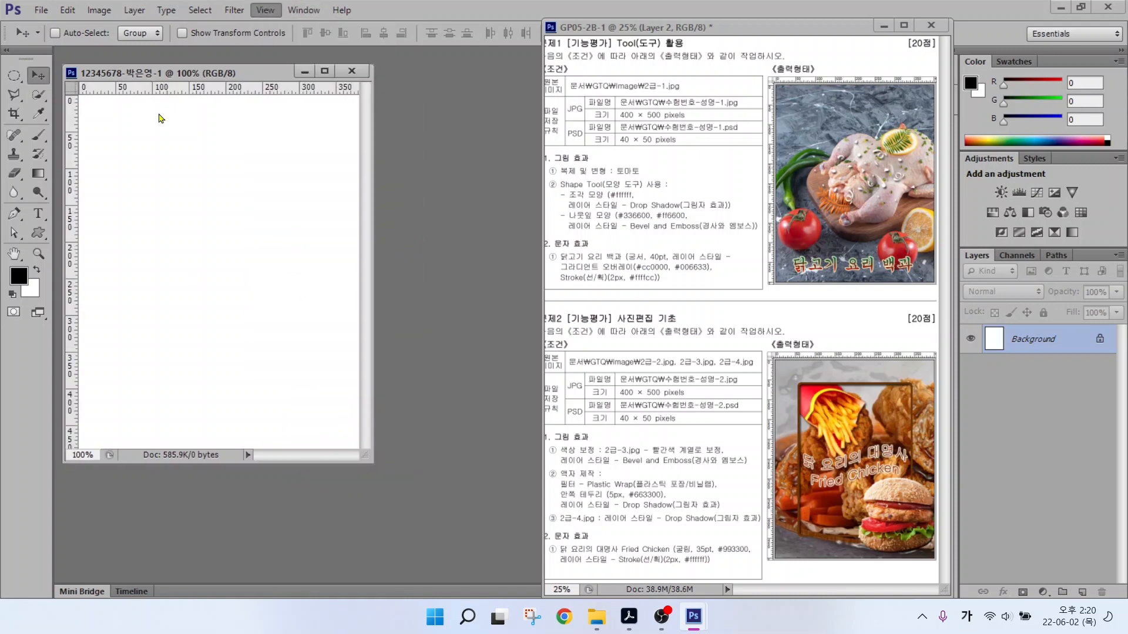
Fit the blank document to the screen and mark up the reference sheet's tomato requirement.
{"action": "double_click", "coordinate": [13, 256]}
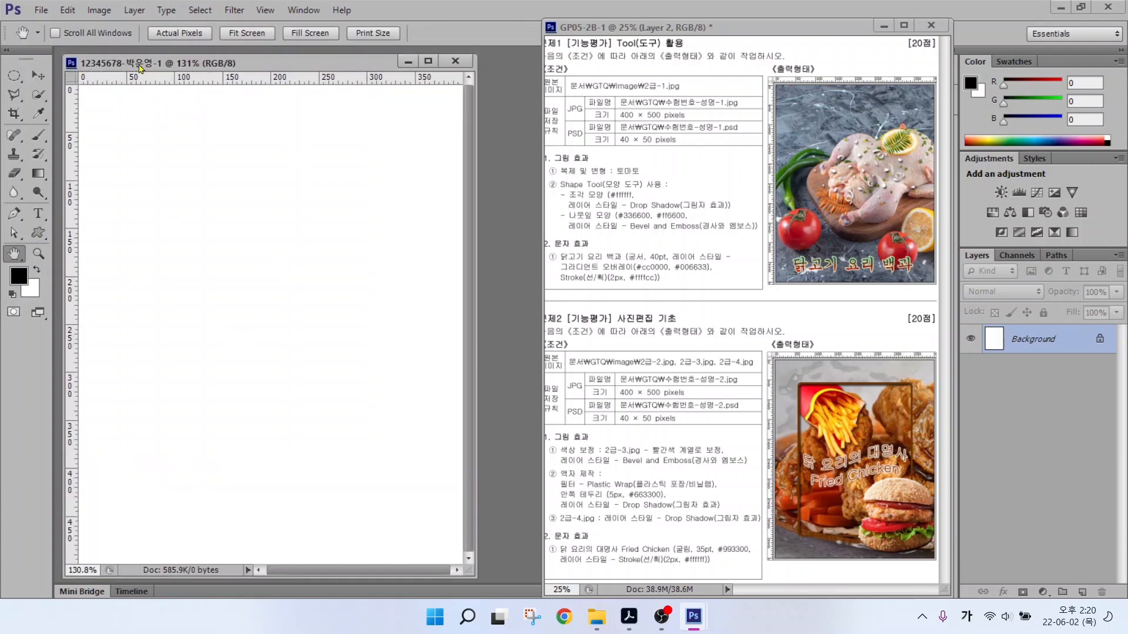
{"action": "left_click_drag", "start_coordinate": [551, 180], "coordinate": [694, 181]}
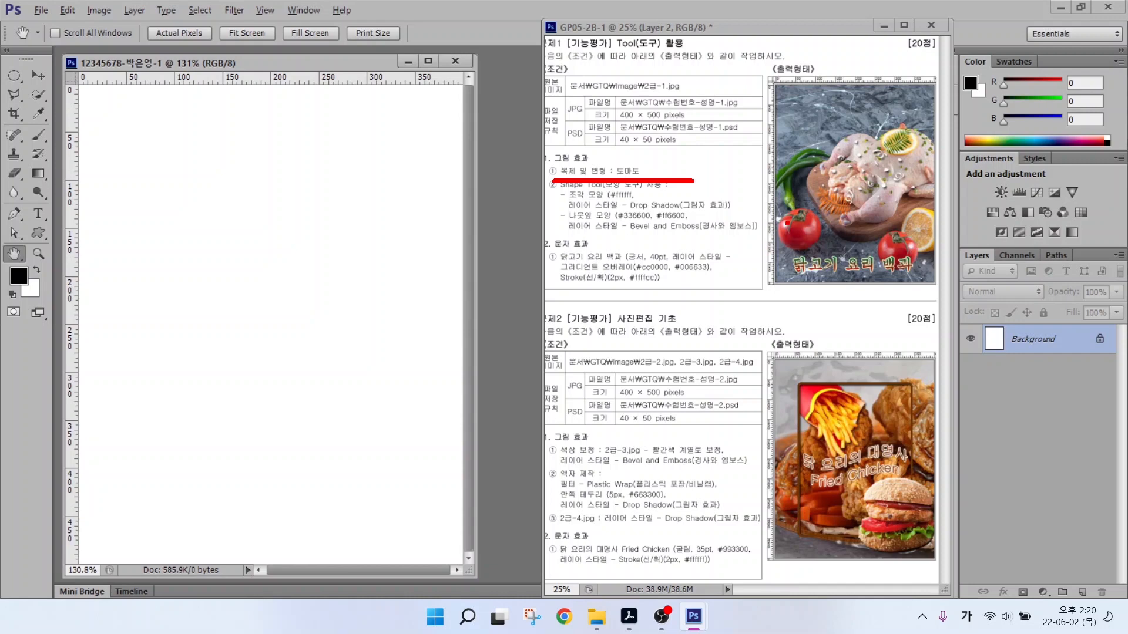
{"action": "mouse_move", "coordinate": [787, 224]}
{"action": "left_mouse_down"}
{"action": "mouse_move", "coordinate": [897, 232]}
{"action": "mouse_move", "coordinate": [906, 206]}
{"action": "left_mouse_up"}
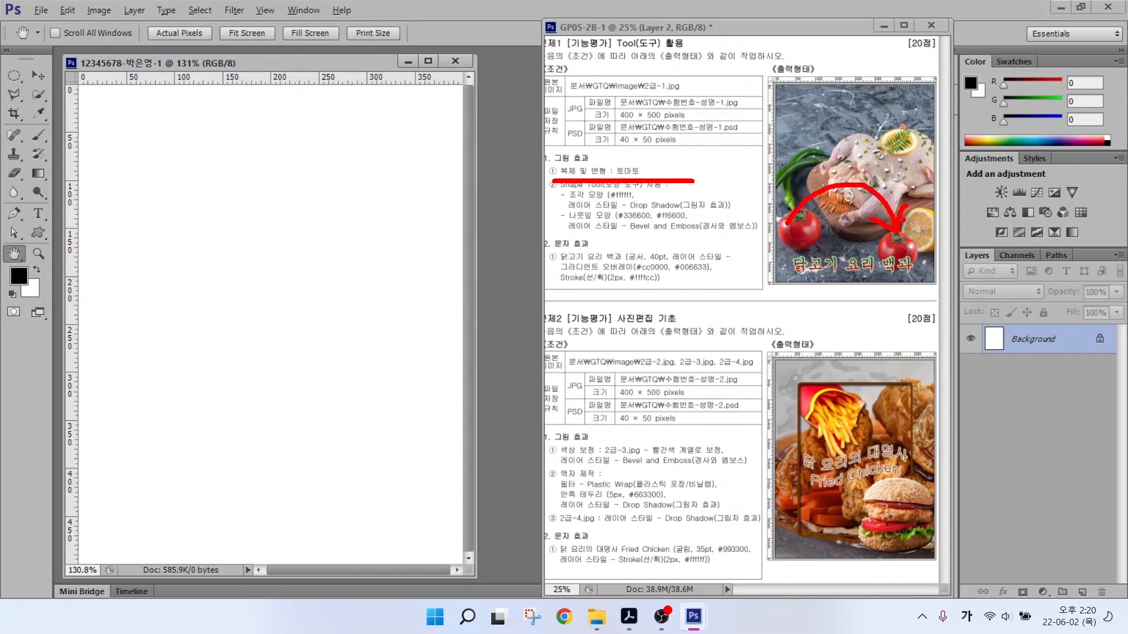
{"action": "key", "text": "Escape"}
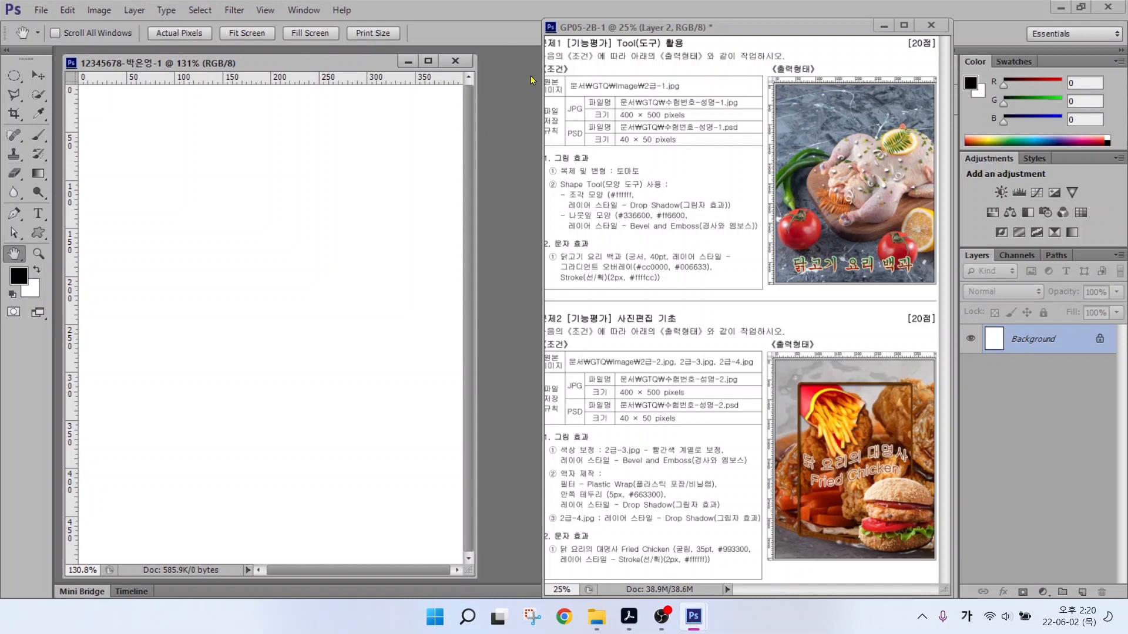
{"action": "mouse_move", "coordinate": [562, 17]}
{"action": "left_mouse_down"}
{"action": "mouse_move", "coordinate": [795, 361]}
{"action": "mouse_move", "coordinate": [873, 547]}
{"action": "left_mouse_up"}
{"action": "left_click_drag", "start_coordinate": [75, 58], "coordinate": [449, 524]}
{"action": "mouse_move", "coordinate": [526, 208]}
{"action": "left_mouse_down"}
{"action": "mouse_move", "coordinate": [501, 245]}
{"action": "mouse_move", "coordinate": [517, 265]}
{"action": "mouse_move", "coordinate": [497, 305]}
{"action": "left_mouse_up"}
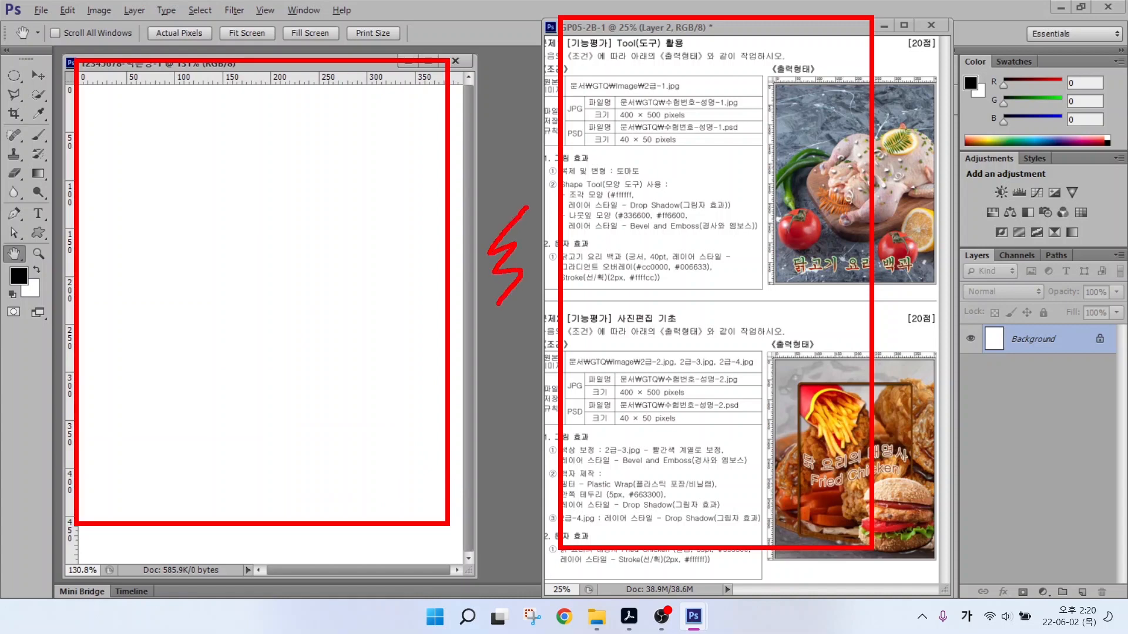
Dismiss the Open dialog without opening a file.
{"action": "key", "text": "ctrl+o"}
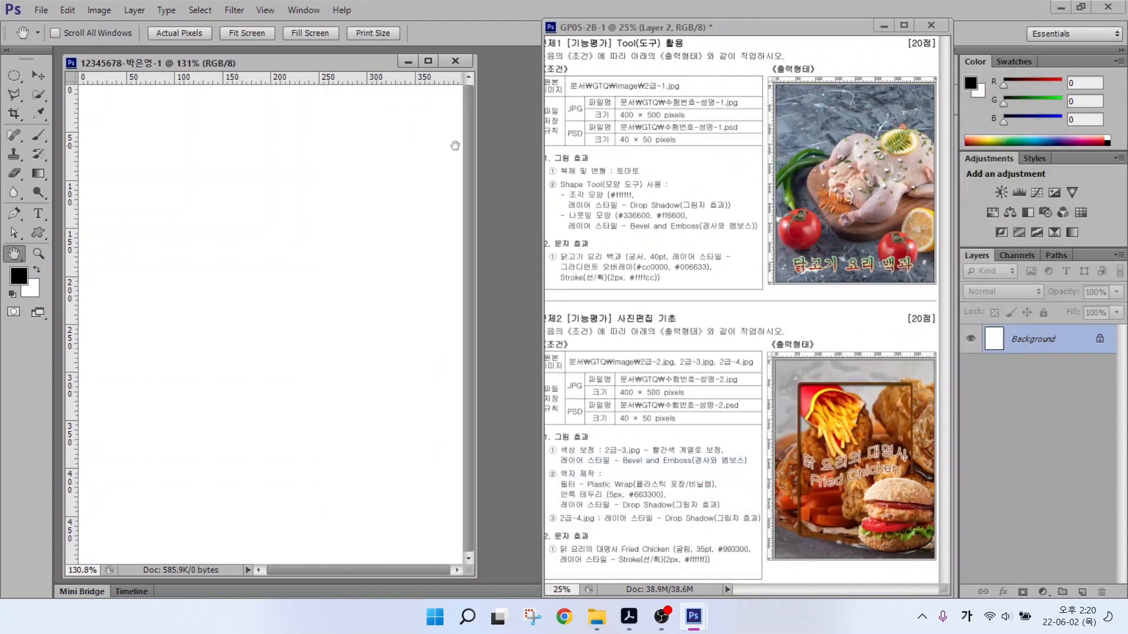
{"action": "left_click", "coordinate": [1039, 108]}
{"action": "left_click", "coordinate": [40, 10]}
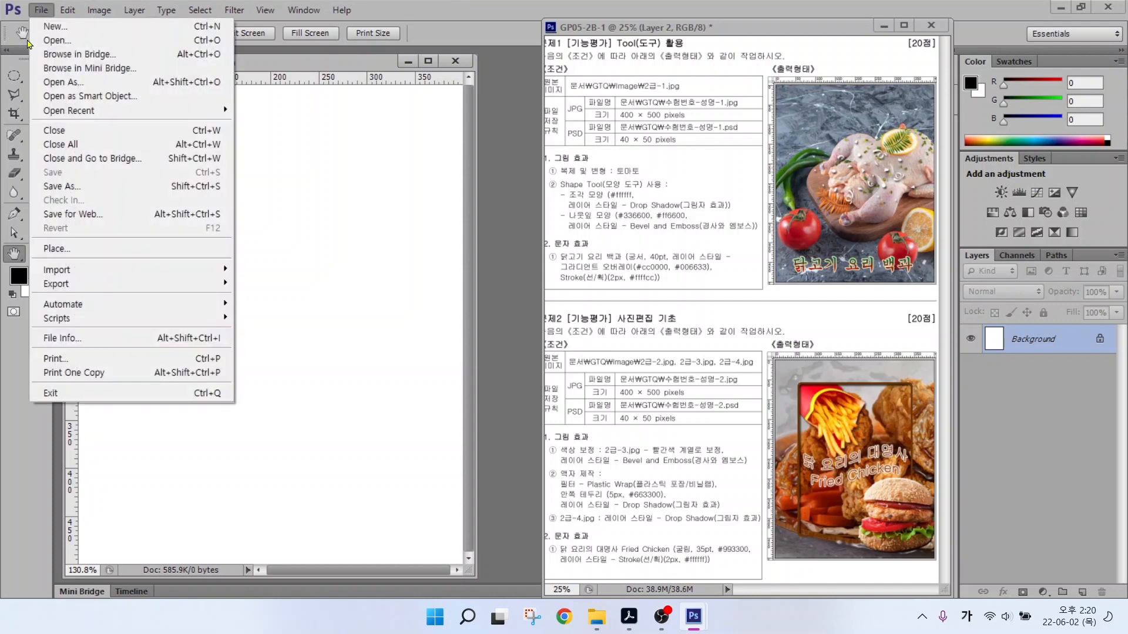
Open 2급-1.jpg from Documents > GTQ > image and move its window over the reference sheet.
{"action": "left_click", "coordinate": [46, 40]}
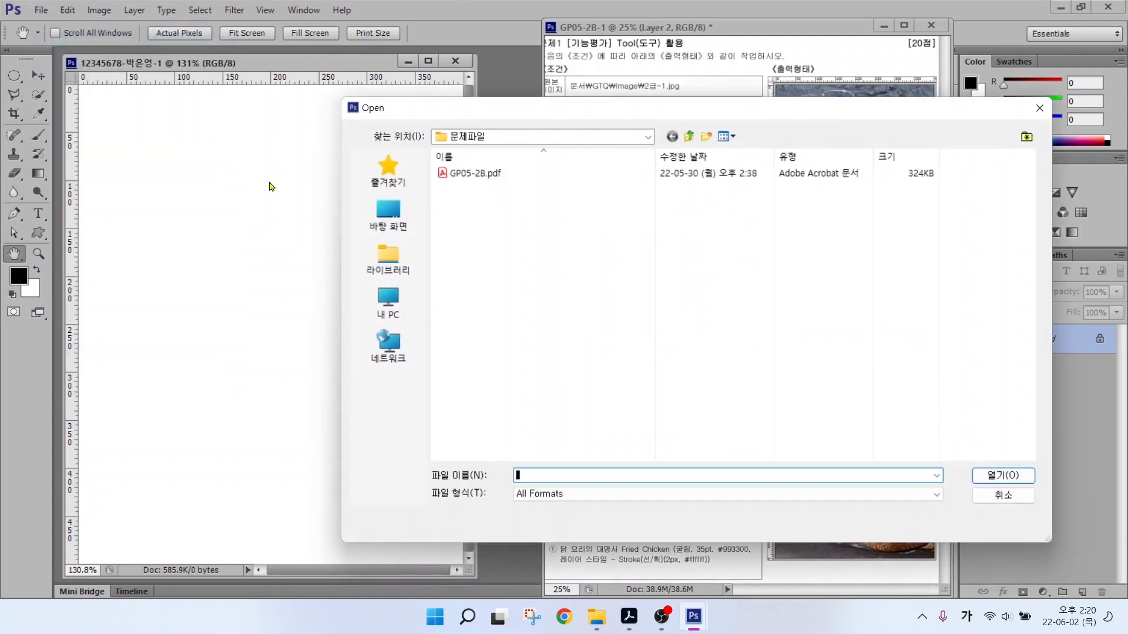
{"action": "left_click", "coordinate": [383, 257]}
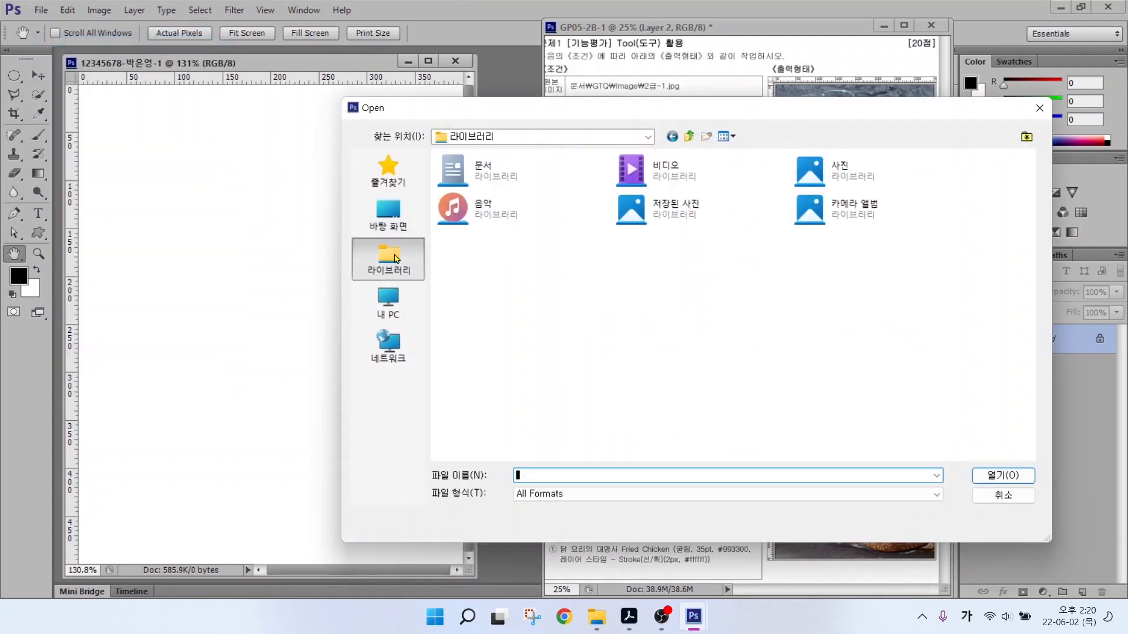
{"action": "double_click", "coordinate": [454, 167]}
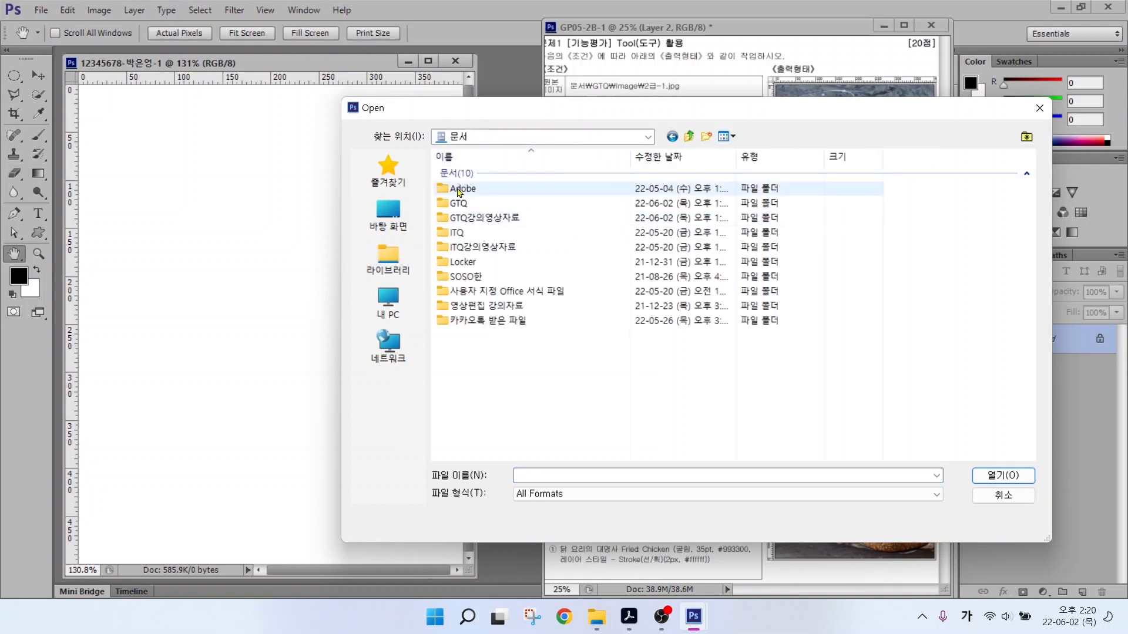
{"action": "double_click", "coordinate": [454, 203]}
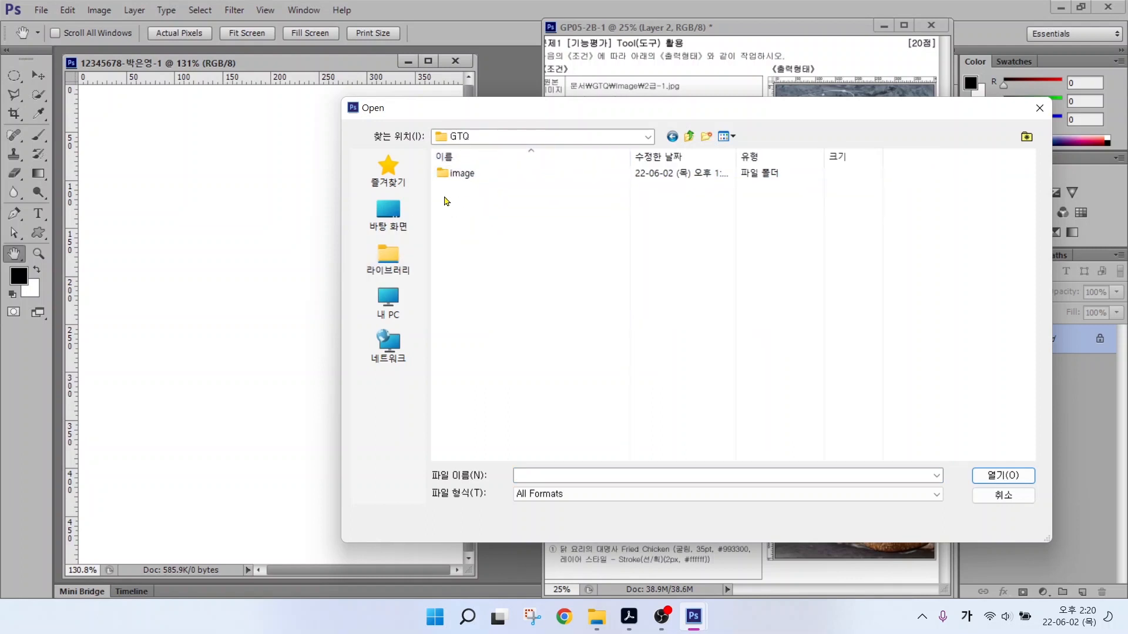
{"action": "double_click", "coordinate": [456, 174]}
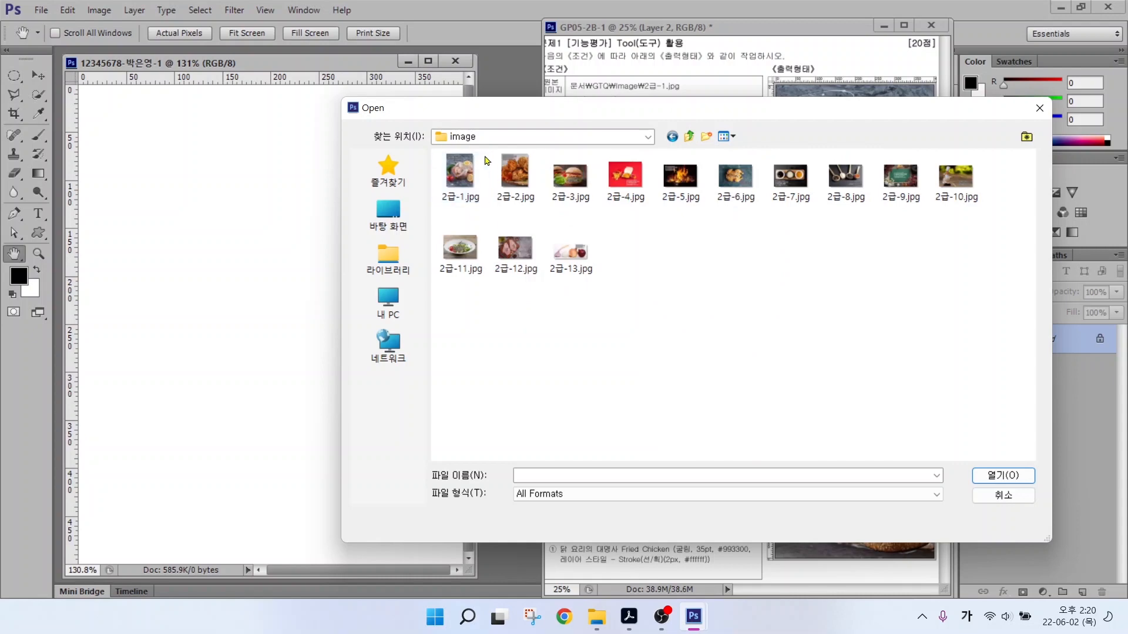
{"action": "left_click", "coordinate": [485, 191]}
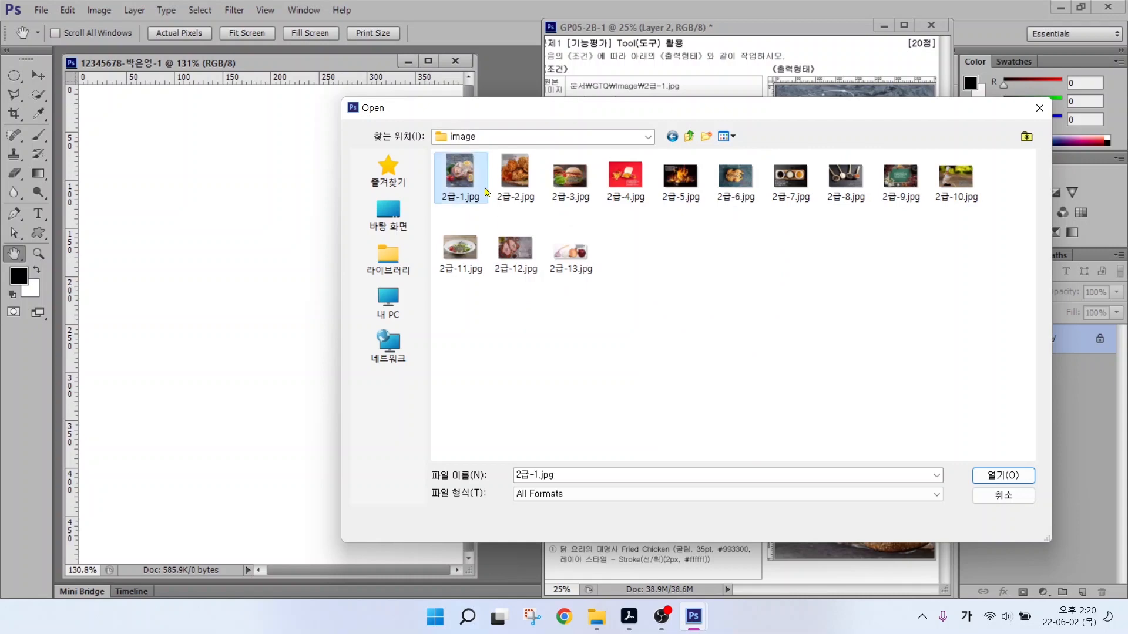
{"action": "left_click", "coordinate": [1003, 476]}
{"action": "left_click_drag", "start_coordinate": [218, 95], "coordinate": [464, 137]}
{"action": "key", "text": "ctrl+2"}
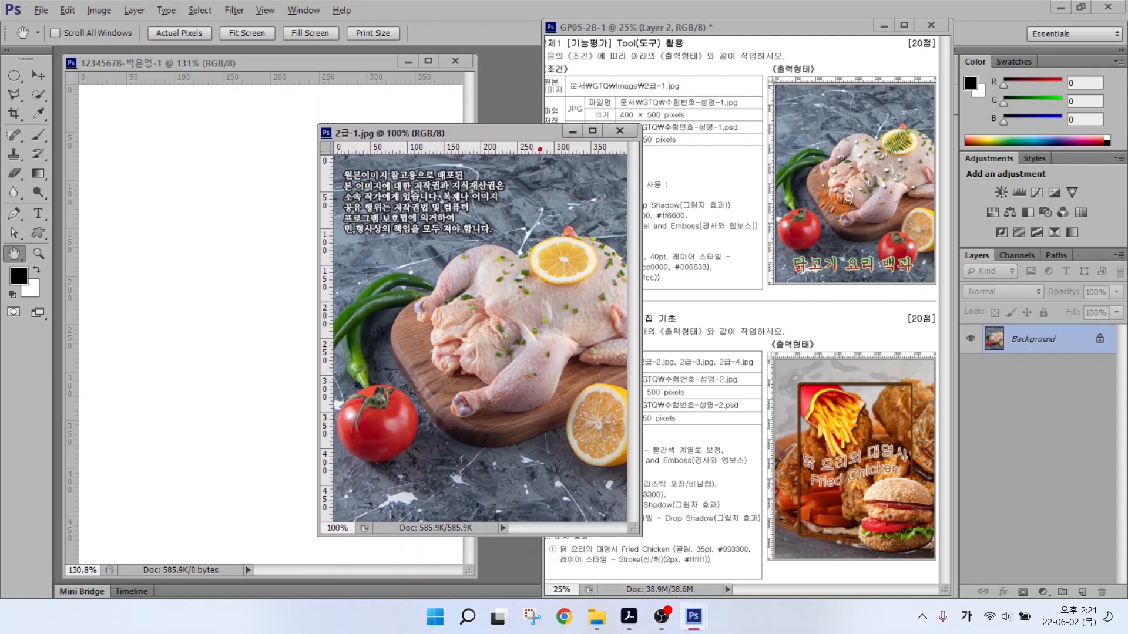
Drag the chicken photo into the blank exam document with the Move tool.
{"action": "left_click_drag", "start_coordinate": [620, 146], "coordinate": [675, 109]}
{"action": "left_click_drag", "start_coordinate": [327, 517], "coordinate": [271, 575]}
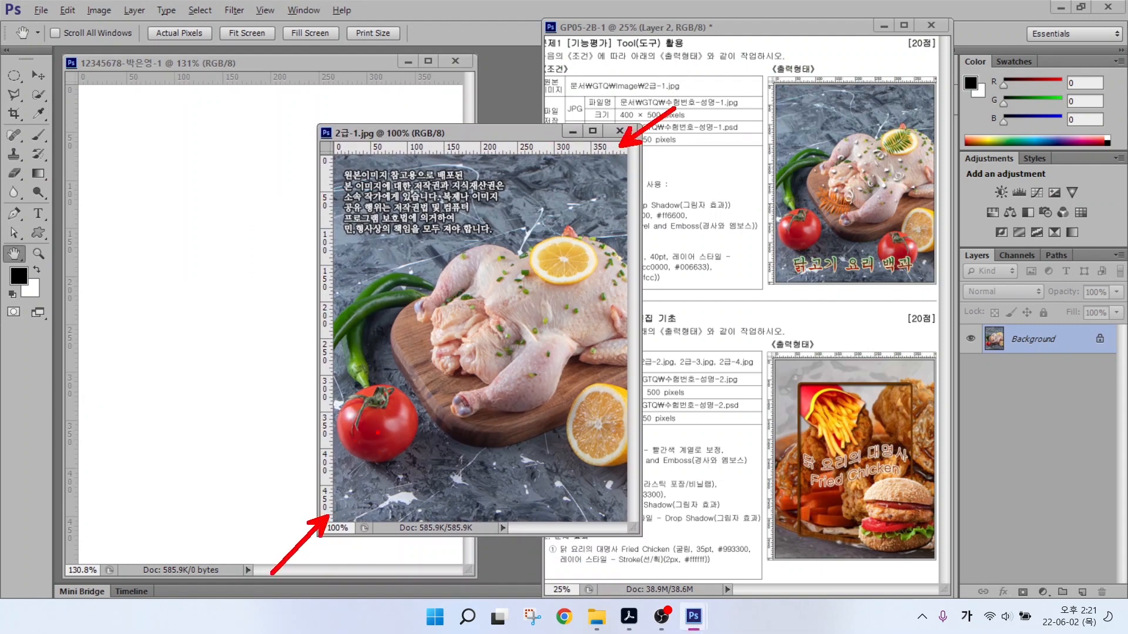
{"action": "key", "text": "Escape"}
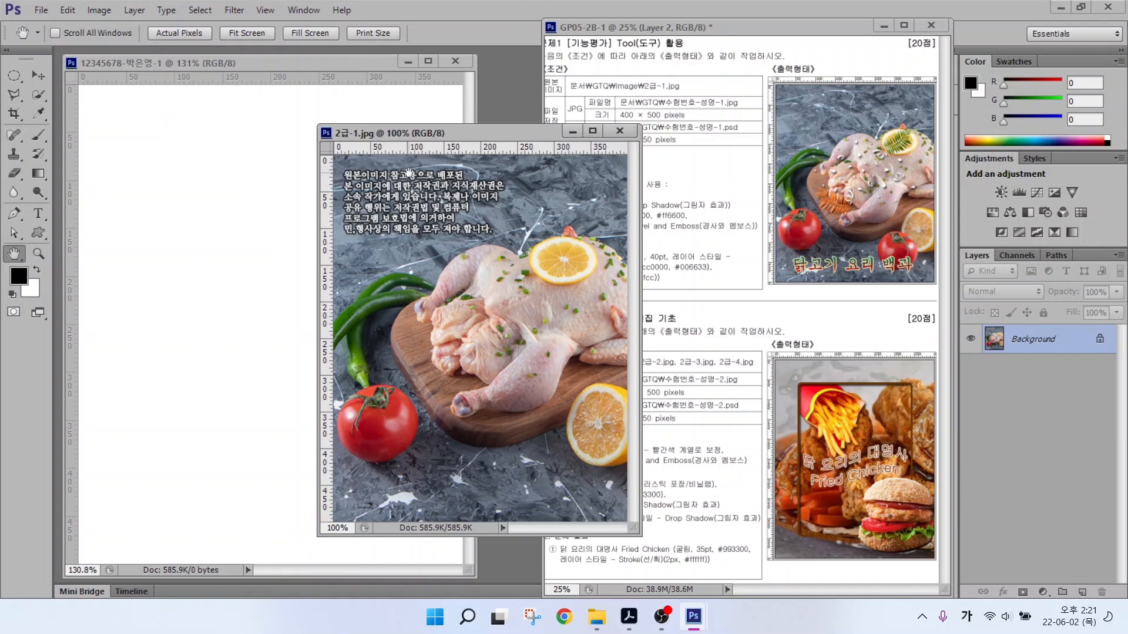
{"action": "key", "text": "v"}
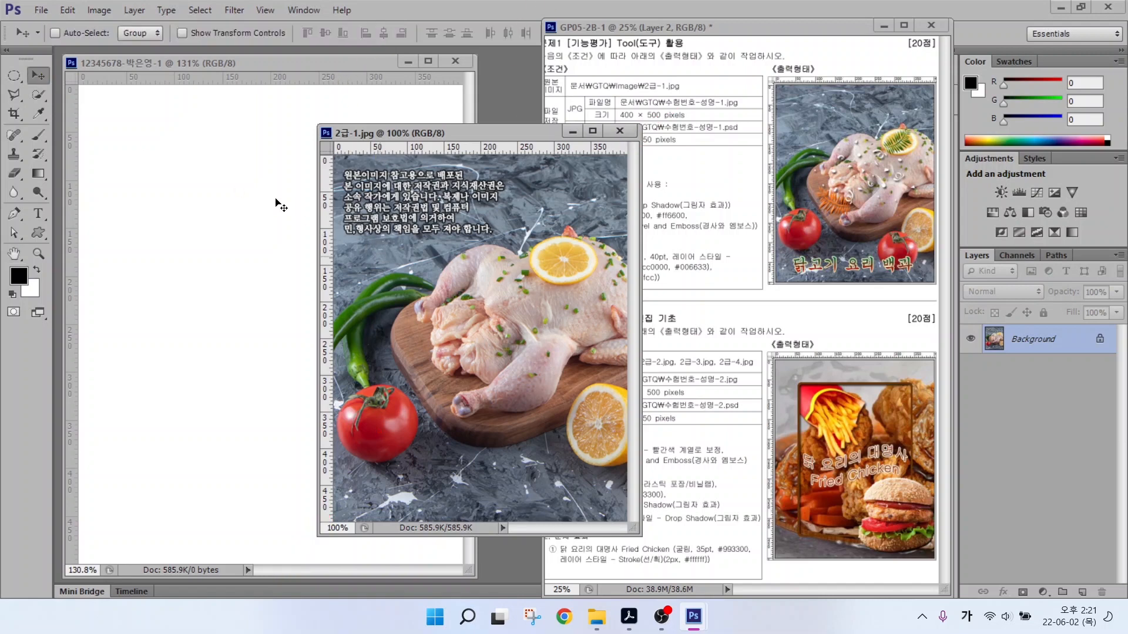
{"action": "left_click_drag", "start_coordinate": [276, 200], "coordinate": [165, 228]}
Delete the extra chicken layer copy and close the 2급-1.jpg window.
{"action": "left_click", "coordinate": [512, 213]}
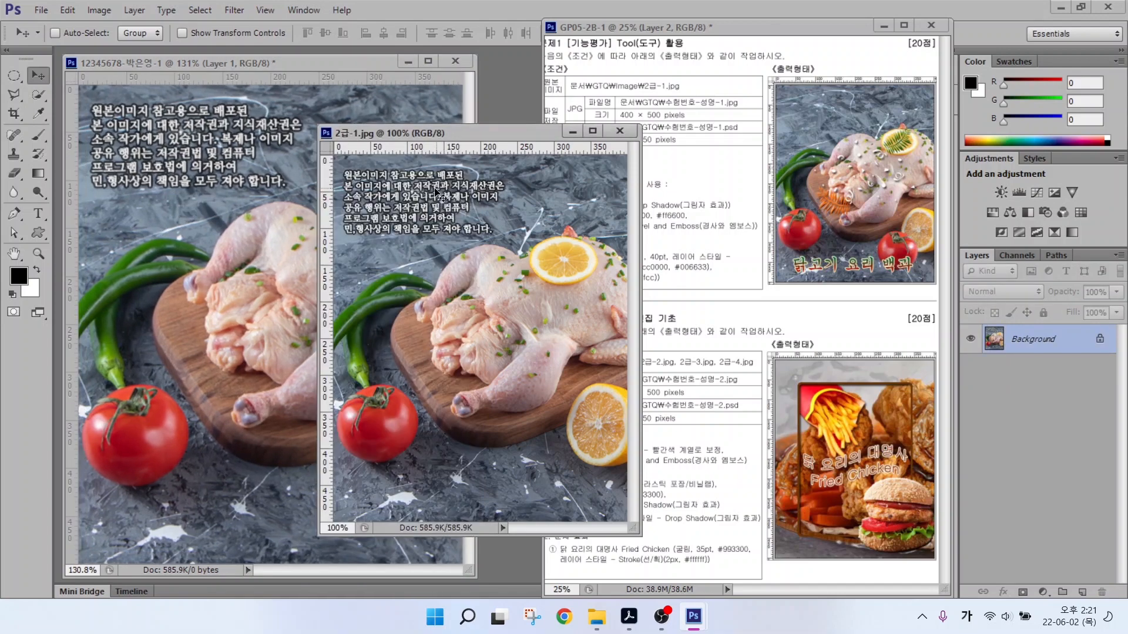
{"action": "key", "text": "ctrl+a"}
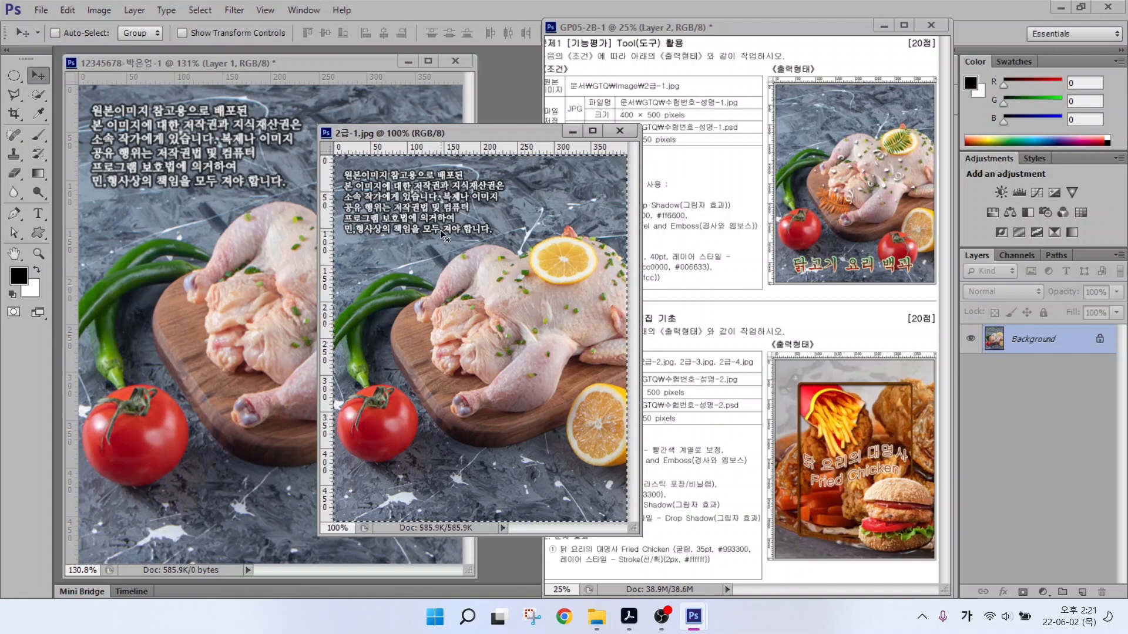
{"action": "left_click_drag", "start_coordinate": [445, 235], "coordinate": [289, 71]}
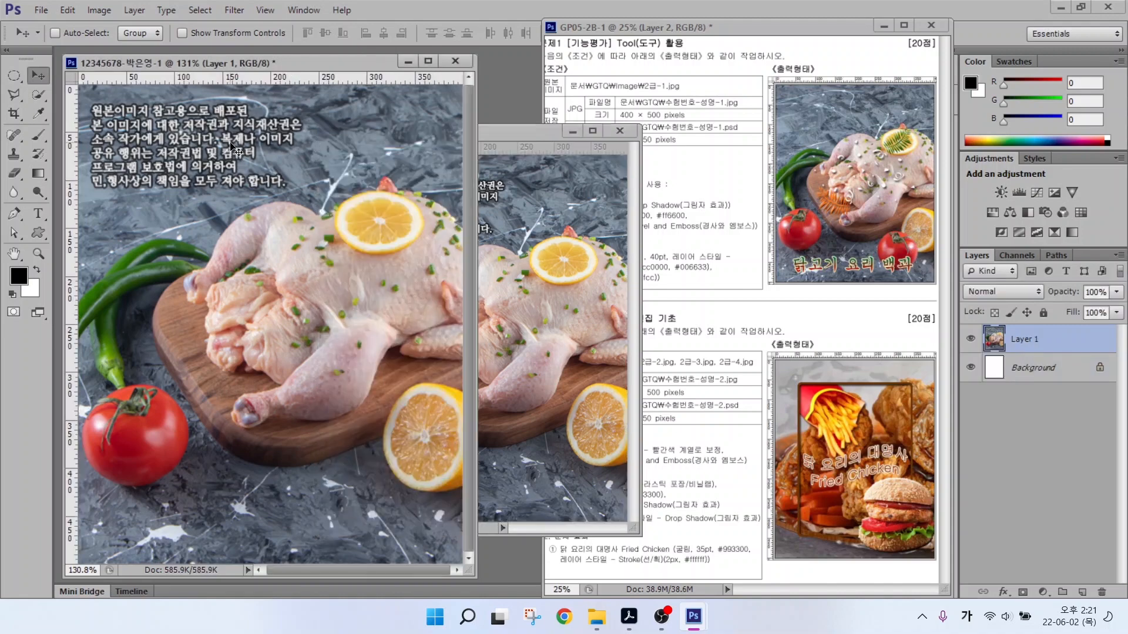
{"action": "key", "text": "ctrl+v"}
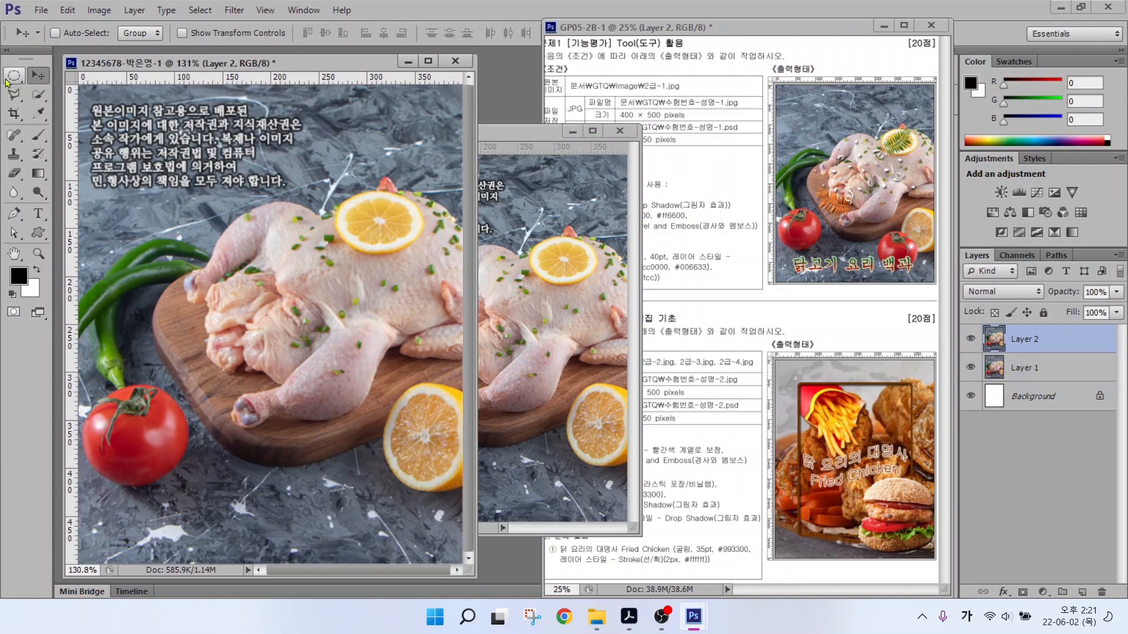
{"action": "left_click", "coordinate": [31, 74]}
{"action": "key", "text": "Delete"}
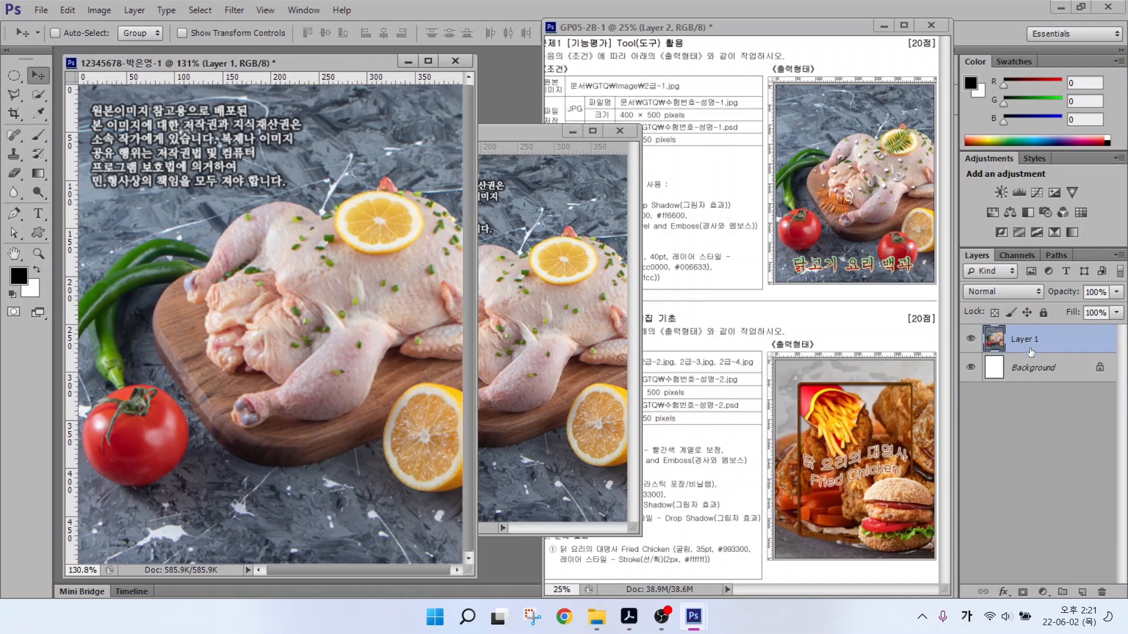
{"action": "left_click", "coordinate": [620, 131]}
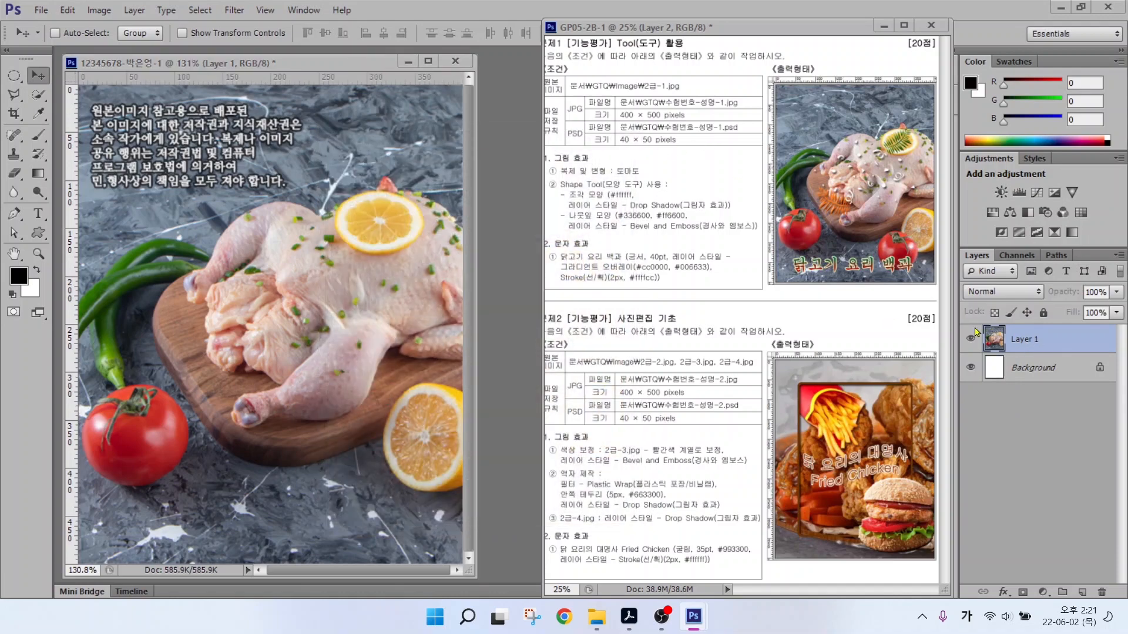
Rename Layer 1, the chicken photo layer, to '2-1'.
{"action": "left_click", "coordinate": [1020, 340]}
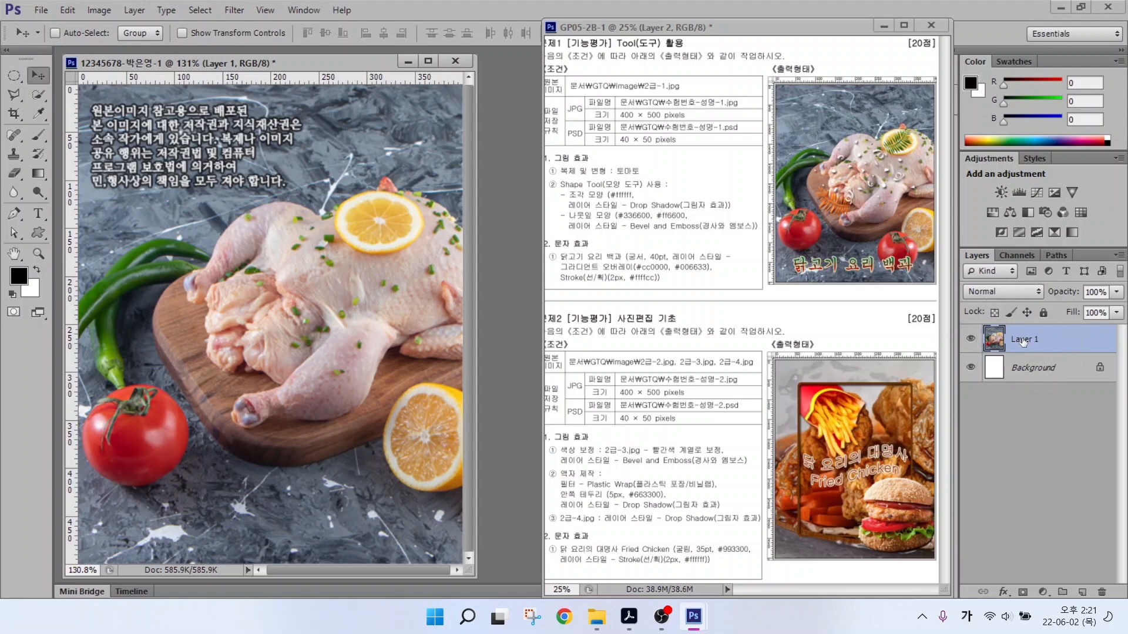
{"action": "double_click", "coordinate": [1022, 339]}
{"action": "type", "text": "2-1"}
{"action": "key", "text": "Return"}
{"action": "left_click_drag", "start_coordinate": [571, 178], "coordinate": [649, 178]}
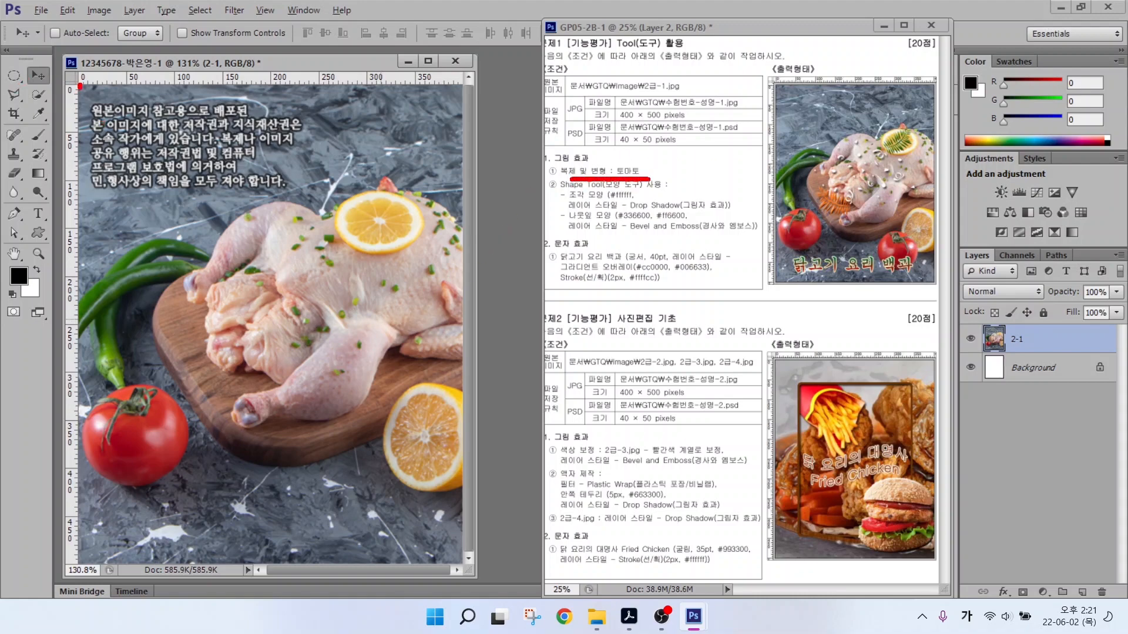
{"action": "mouse_move", "coordinate": [80, 87]}
{"action": "left_mouse_down"}
{"action": "mouse_move", "coordinate": [12, 91]}
{"action": "mouse_move", "coordinate": [40, 49]}
{"action": "mouse_move", "coordinate": [78, 86]}
{"action": "left_mouse_up"}
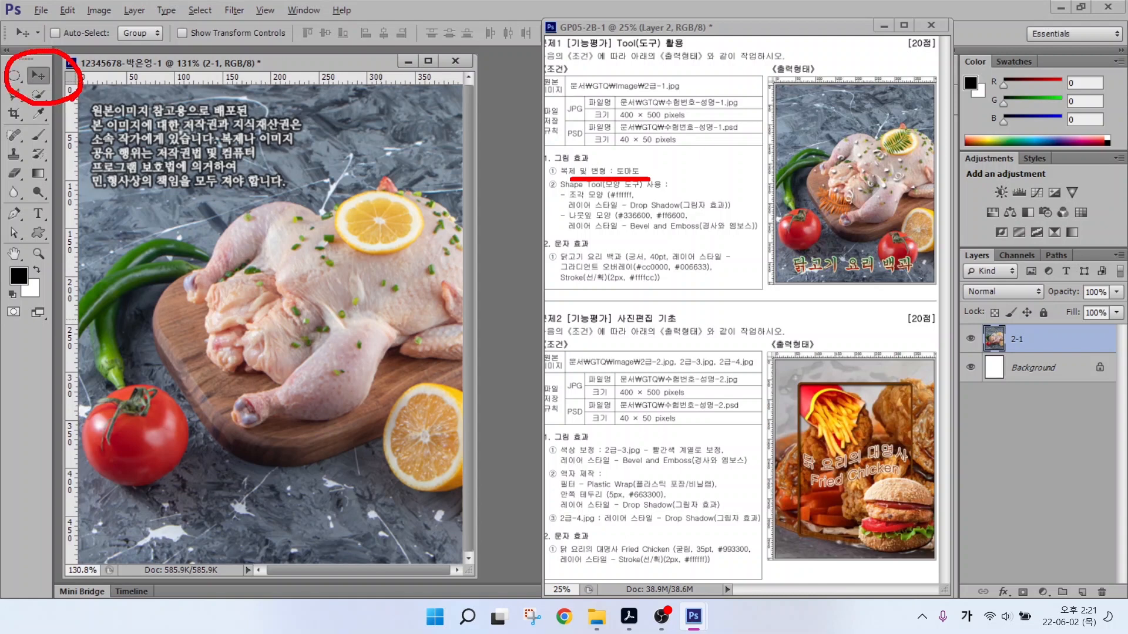
Switch to the Quick Selection Tool in Add mode and enlarge its brush to size 50.
{"action": "key", "text": "Escape"}
{"action": "left_click", "coordinate": [35, 96]}
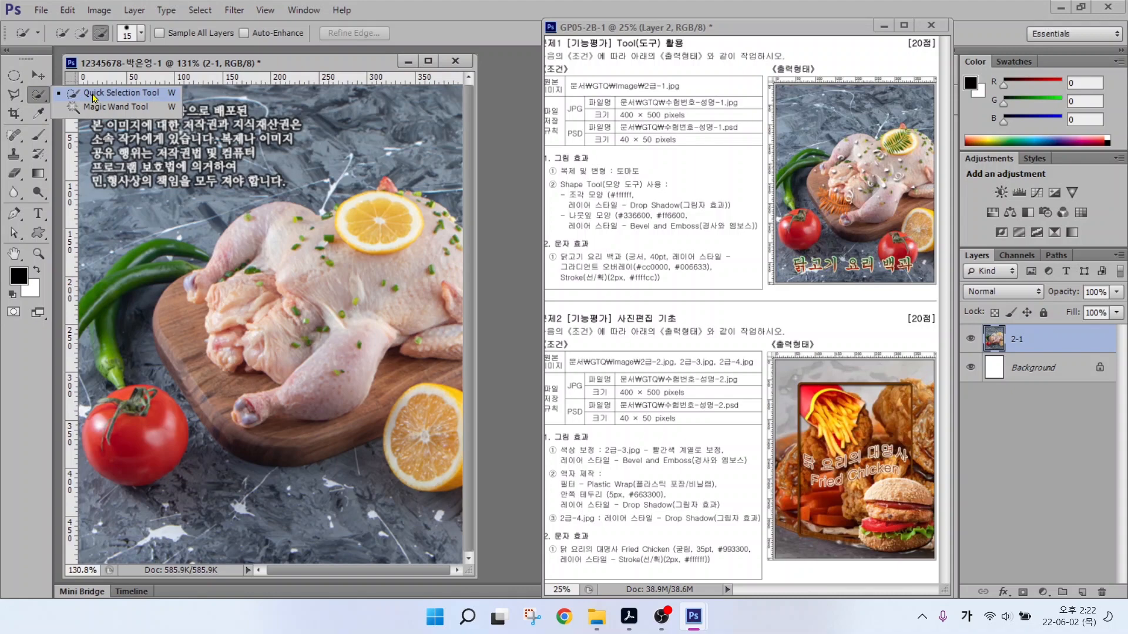
{"action": "key", "text": "ctrl"}
{"action": "key", "text": "ctrl"}
{"action": "key", "text": "ctrl"}
{"action": "key", "text": "ctrl"}
{"action": "left_click", "coordinate": [94, 97]}
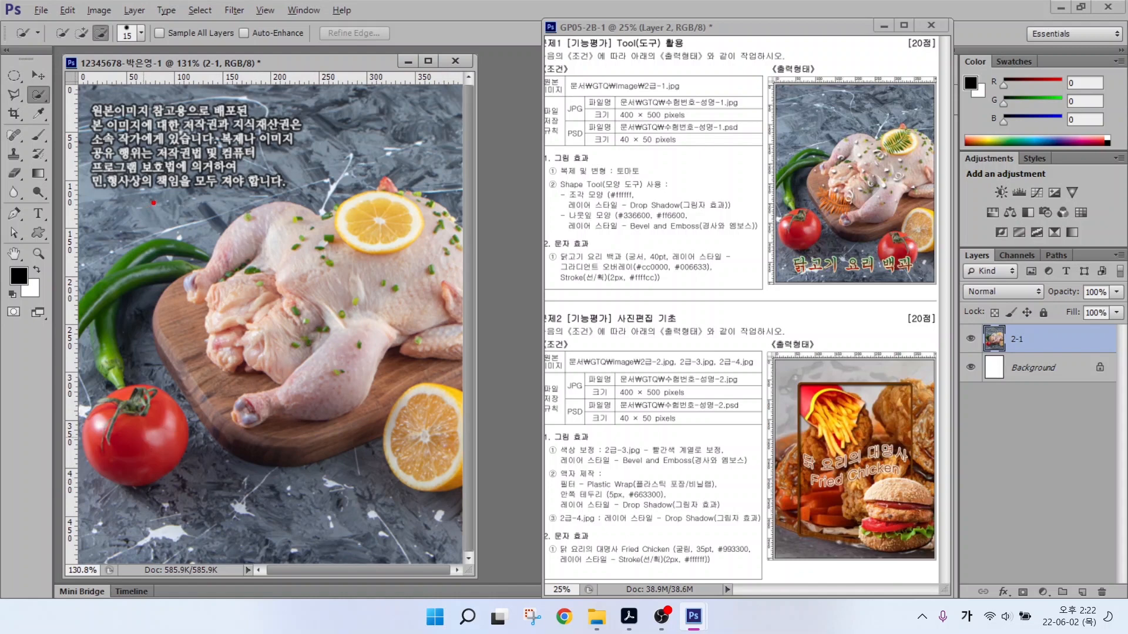
{"action": "mouse_move", "coordinate": [152, 208]}
{"action": "left_mouse_down"}
{"action": "mouse_move", "coordinate": [137, 226]}
{"action": "mouse_move", "coordinate": [149, 288]}
{"action": "left_mouse_up"}
{"action": "left_click_drag", "start_coordinate": [237, 190], "coordinate": [183, 305]}
{"action": "mouse_move", "coordinate": [282, 209]}
{"action": "left_mouse_down"}
{"action": "mouse_move", "coordinate": [310, 207]}
{"action": "mouse_move", "coordinate": [281, 288]}
{"action": "left_mouse_up"}
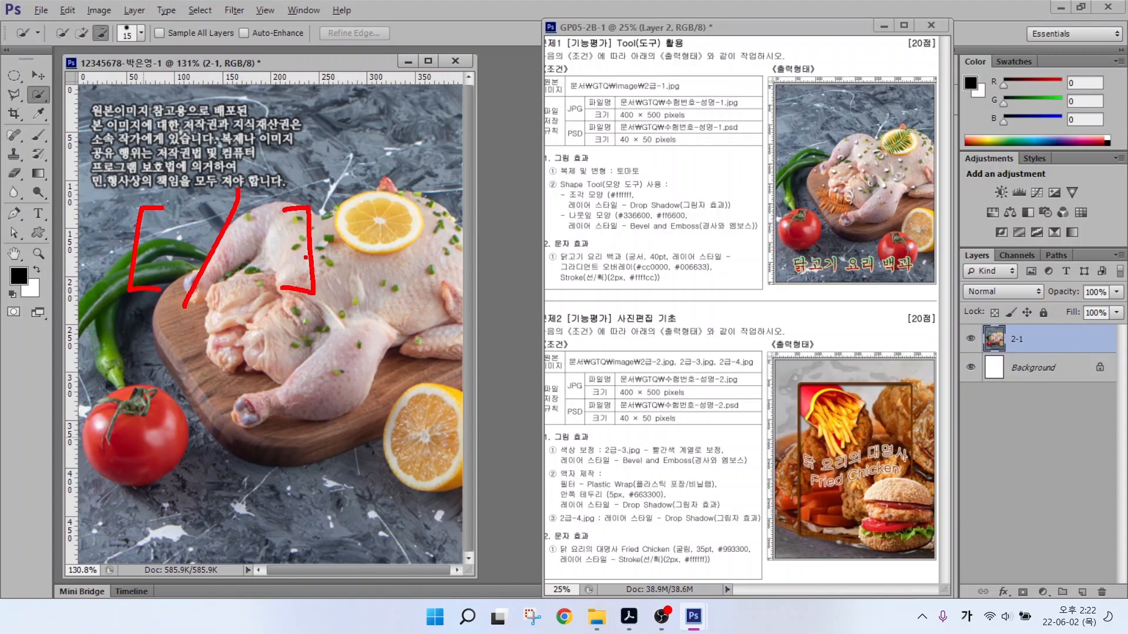
{"action": "key", "text": "Escape"}
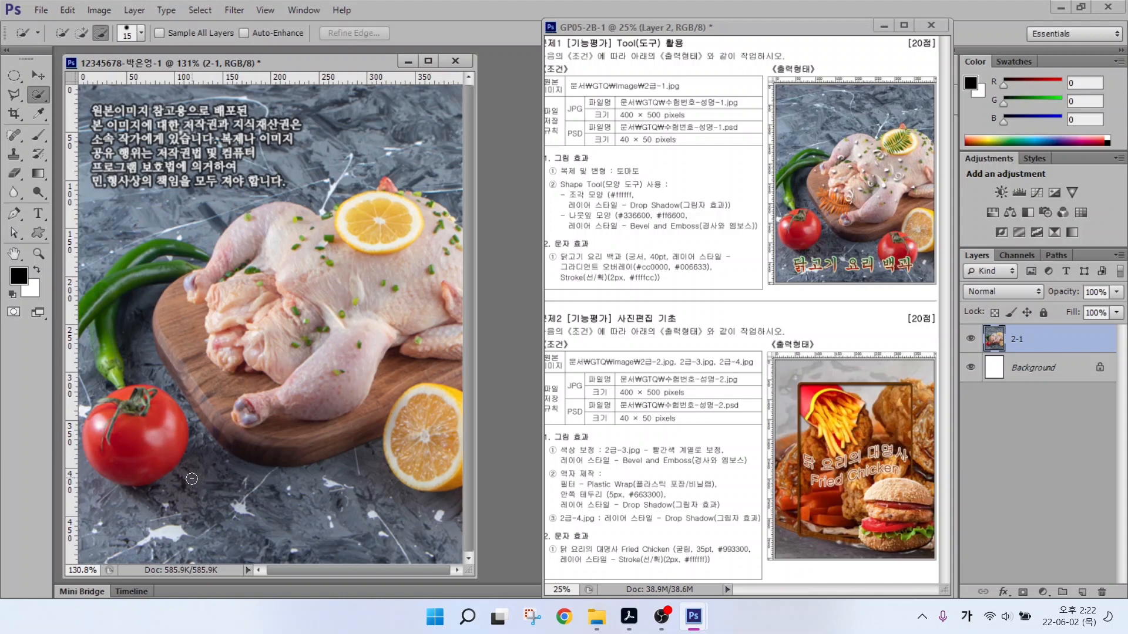
{"action": "key", "text": "bracketright"}
{"action": "key", "text": "bracketright"}
{"action": "key", "text": "bracketright"}
{"action": "key", "text": "bracketright"}
Select the lower-left tomato along its edge, undoing the extra stem-leaf bump.
{"action": "key", "text": "alt"}
{"action": "left_click_drag", "start_coordinate": [30, 2], "coordinate": [188, 53]}
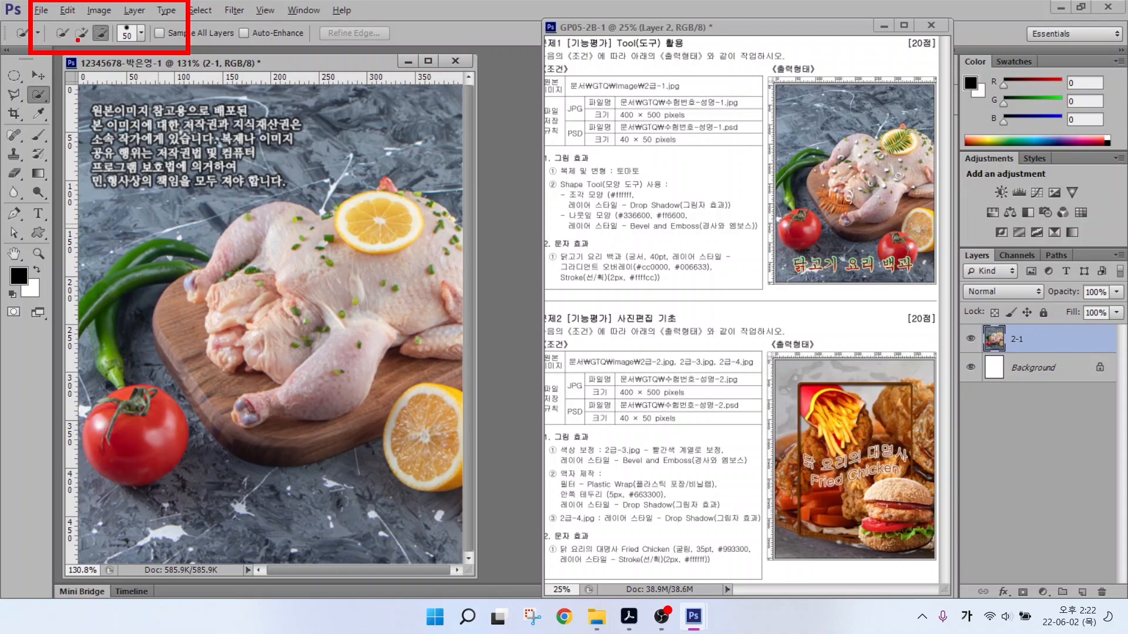
{"action": "left_click_drag", "start_coordinate": [78, 41], "coordinate": [55, 84]}
{"action": "left_click_drag", "start_coordinate": [105, 42], "coordinate": [142, 94]}
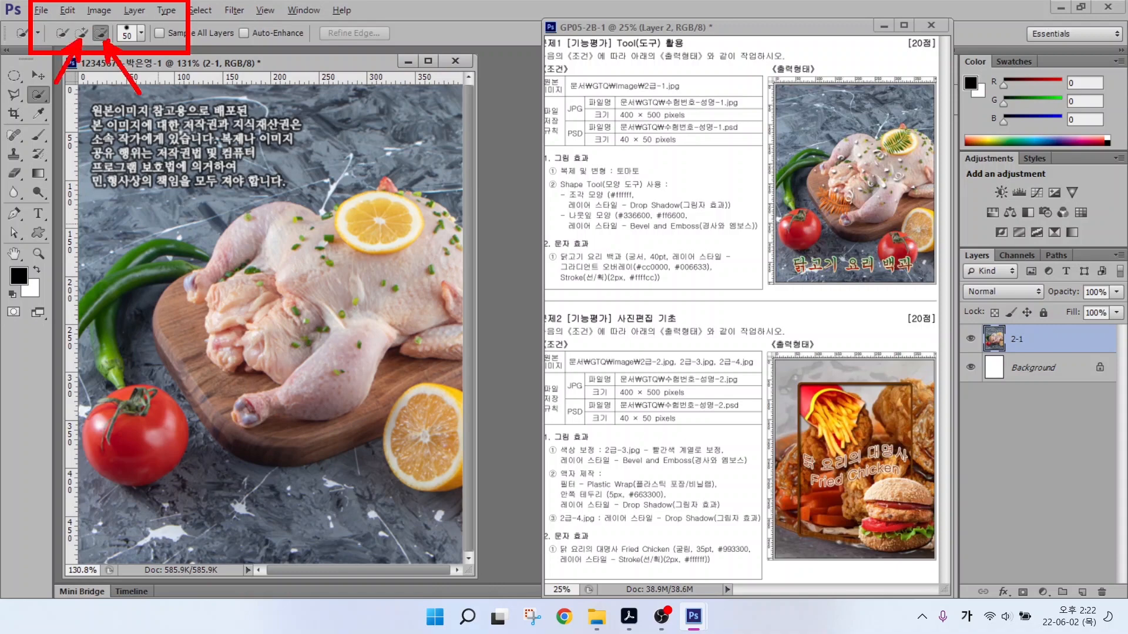
{"action": "key", "text": "Escape"}
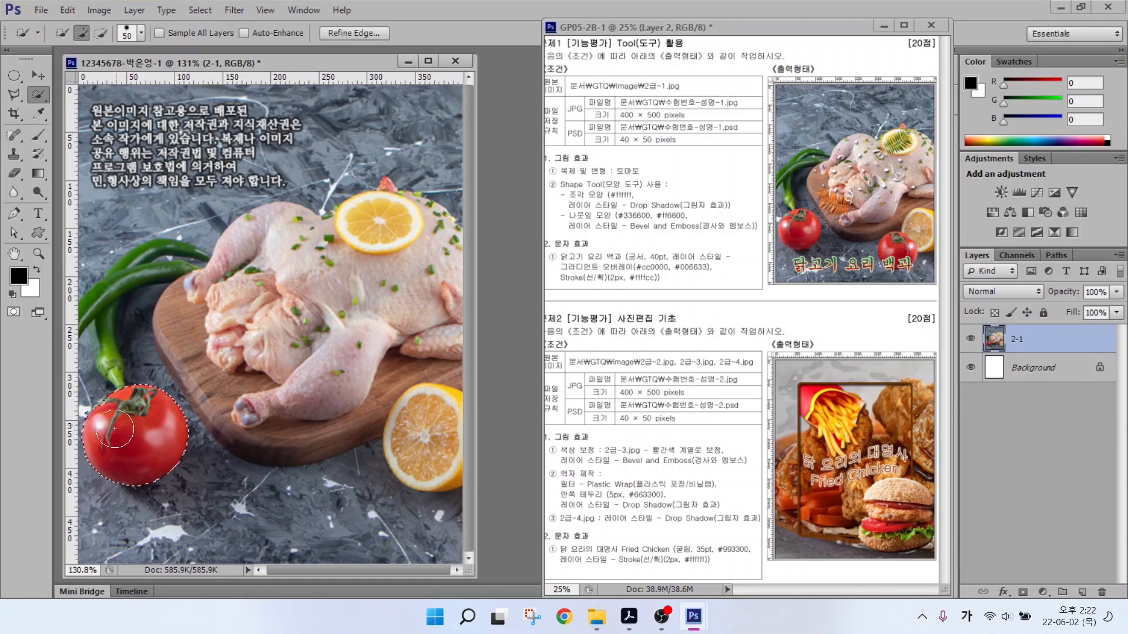
{"action": "left_click_drag", "start_coordinate": [120, 418], "coordinate": [118, 405]}
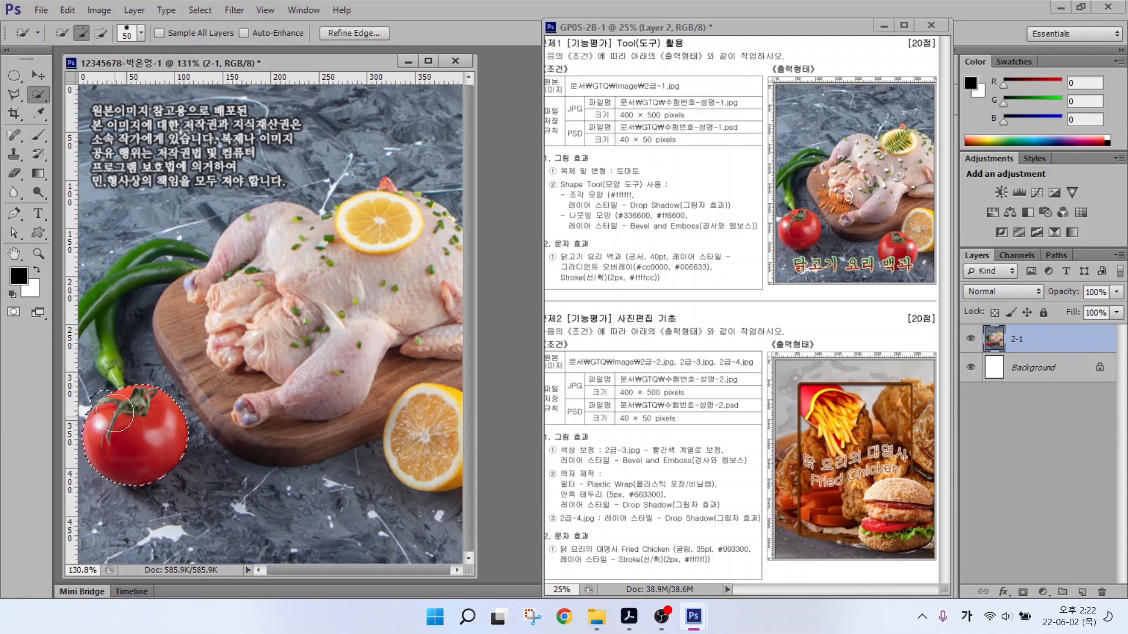
{"action": "key", "text": "ctrl+z"}
Copy the selected tomato onto a new layer named 복제.
{"action": "key", "text": "ctrl+j"}
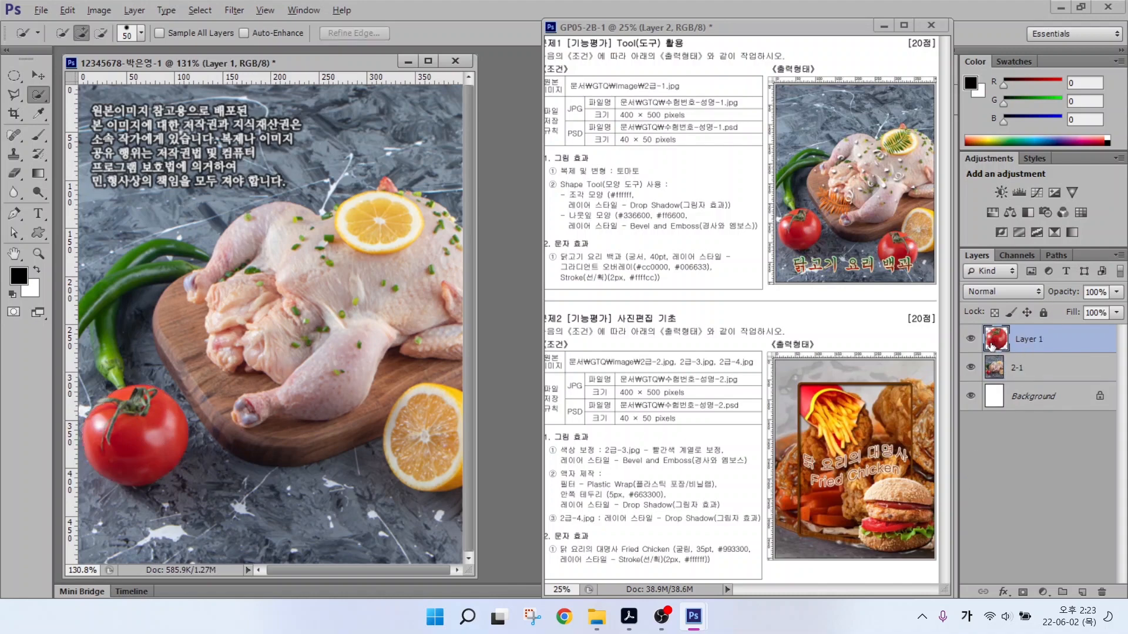
{"action": "mouse_move", "coordinate": [1033, 348]}
{"action": "left_mouse_down"}
{"action": "mouse_move", "coordinate": [1011, 358]}
{"action": "mouse_move", "coordinate": [964, 326]}
{"action": "mouse_move", "coordinate": [983, 305]}
{"action": "mouse_move", "coordinate": [1030, 329]}
{"action": "mouse_move", "coordinate": [1032, 355]}
{"action": "left_mouse_up"}
{"action": "key", "text": "Escape"}
{"action": "double_click", "coordinate": [1029, 340]}
{"action": "type", "text": "ㅌ복제"}
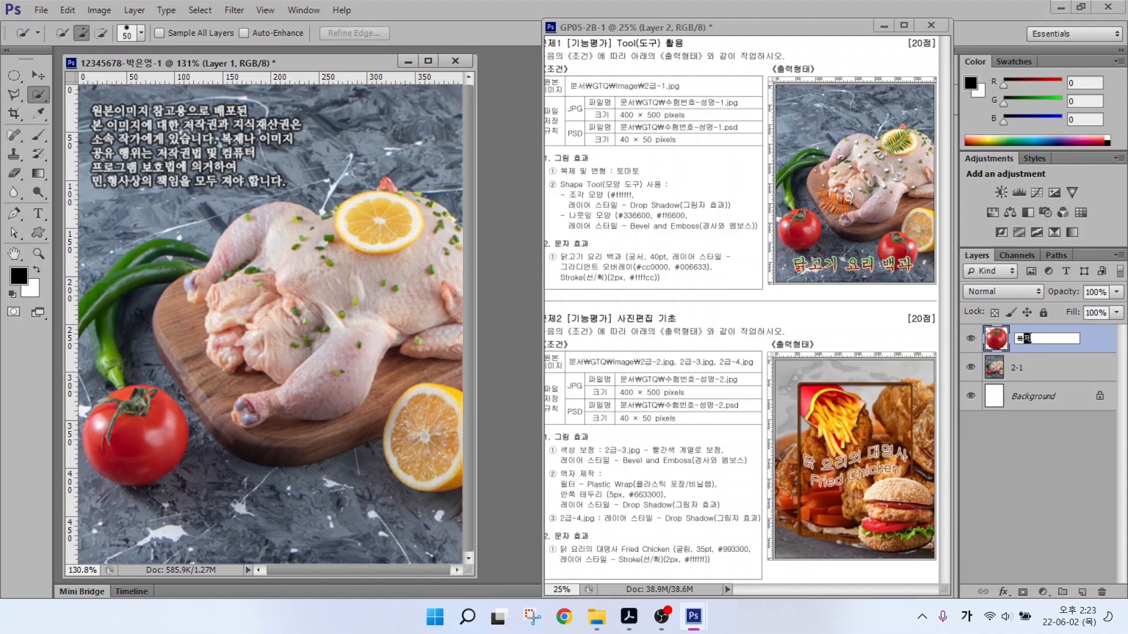
{"action": "key", "text": "Return"}
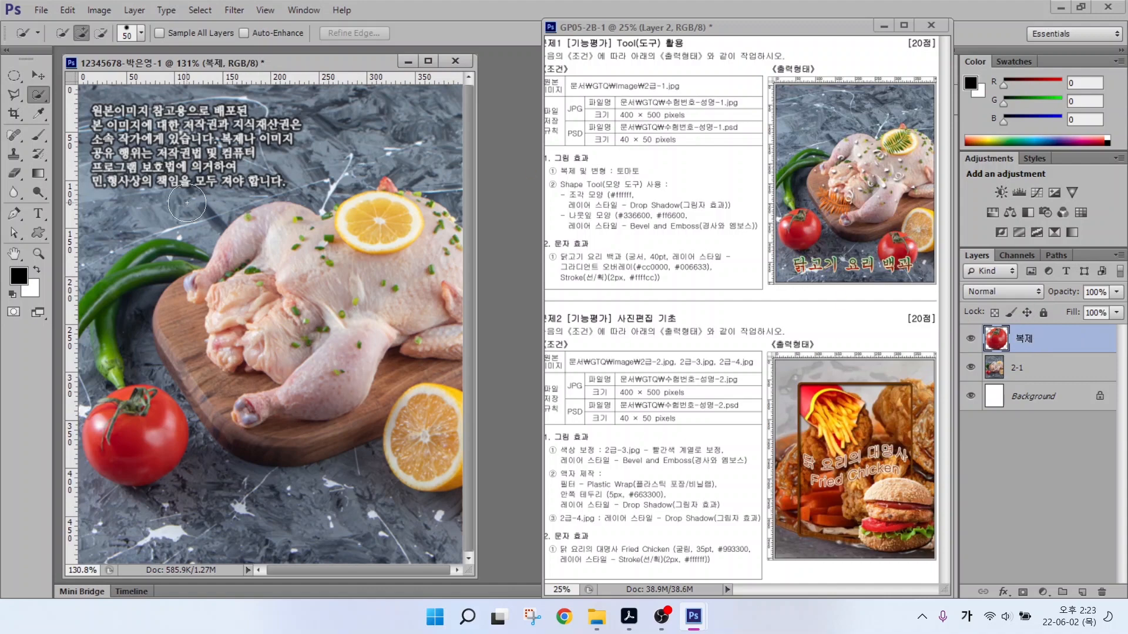
Move the 복제 tomato down-right, below the lemon half.
{"action": "left_click", "coordinate": [37, 76]}
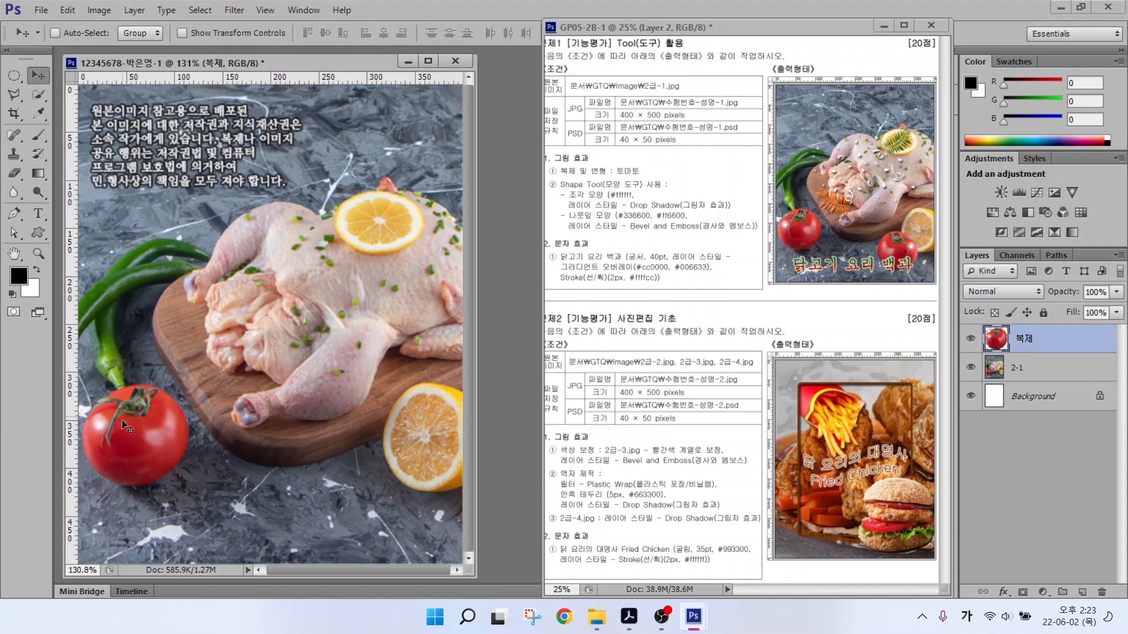
{"action": "left_click_drag", "start_coordinate": [129, 432], "coordinate": [362, 484]}
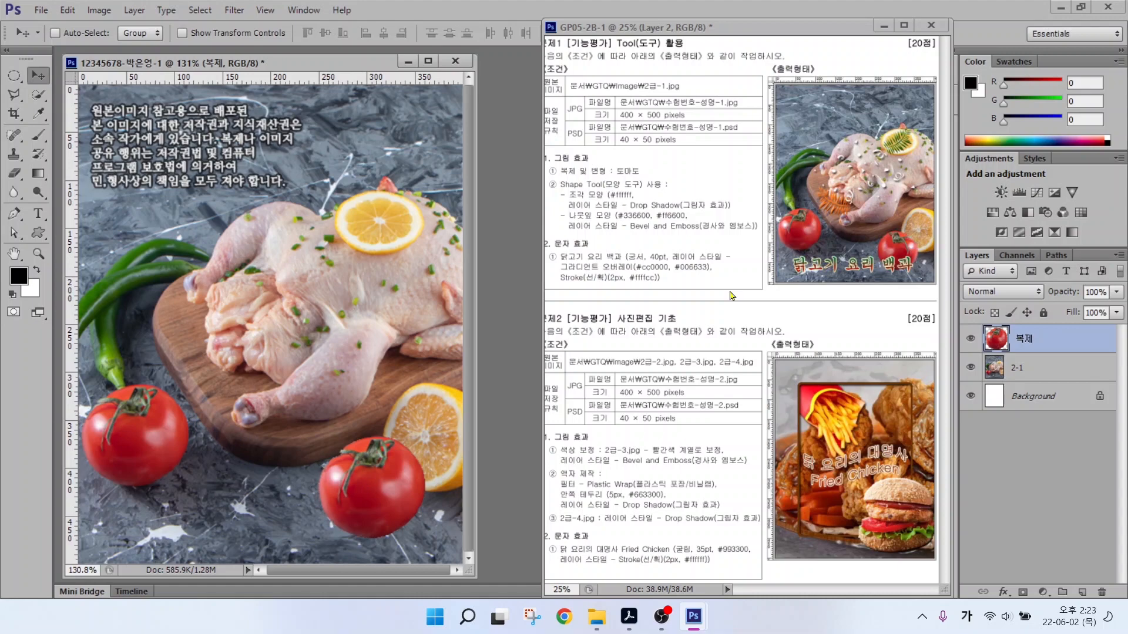
{"action": "left_click", "coordinate": [67, 10]}
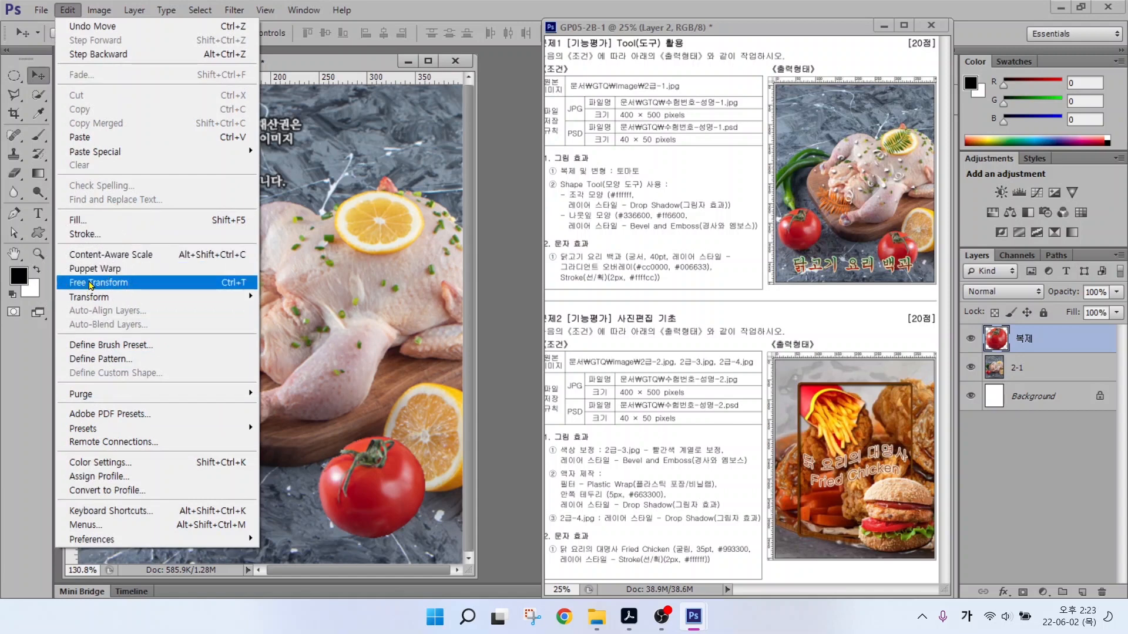
Scale the 복제 tomato to about 87%, flip it horizontally, and apply the transform.
{"action": "left_click", "coordinate": [214, 287]}
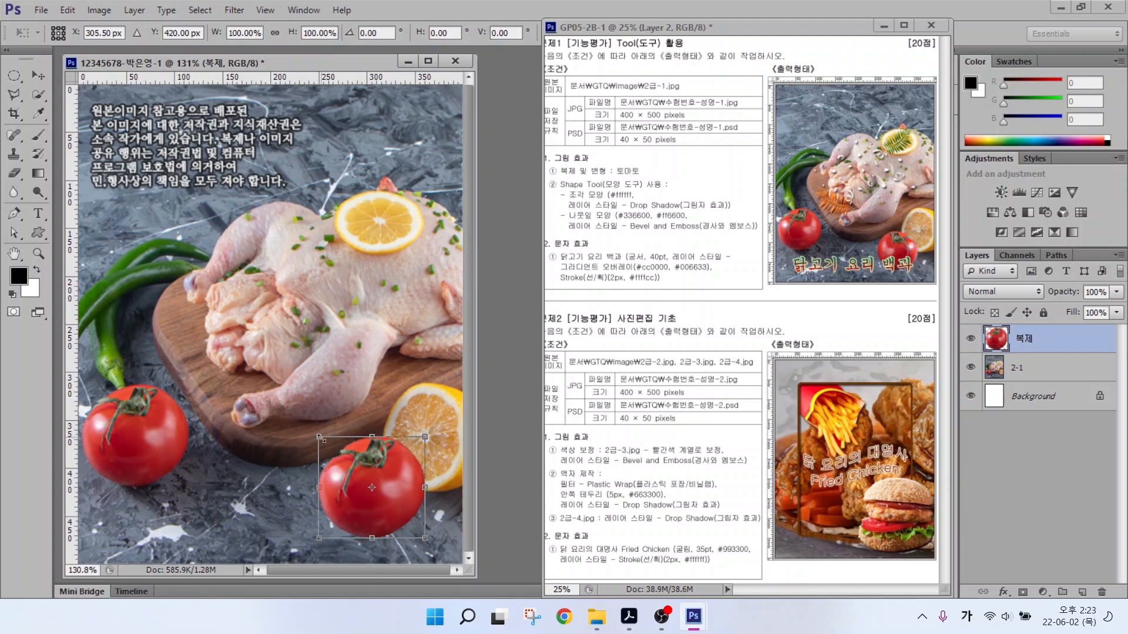
{"action": "left_click_drag", "start_coordinate": [319, 437], "coordinate": [351, 468]}
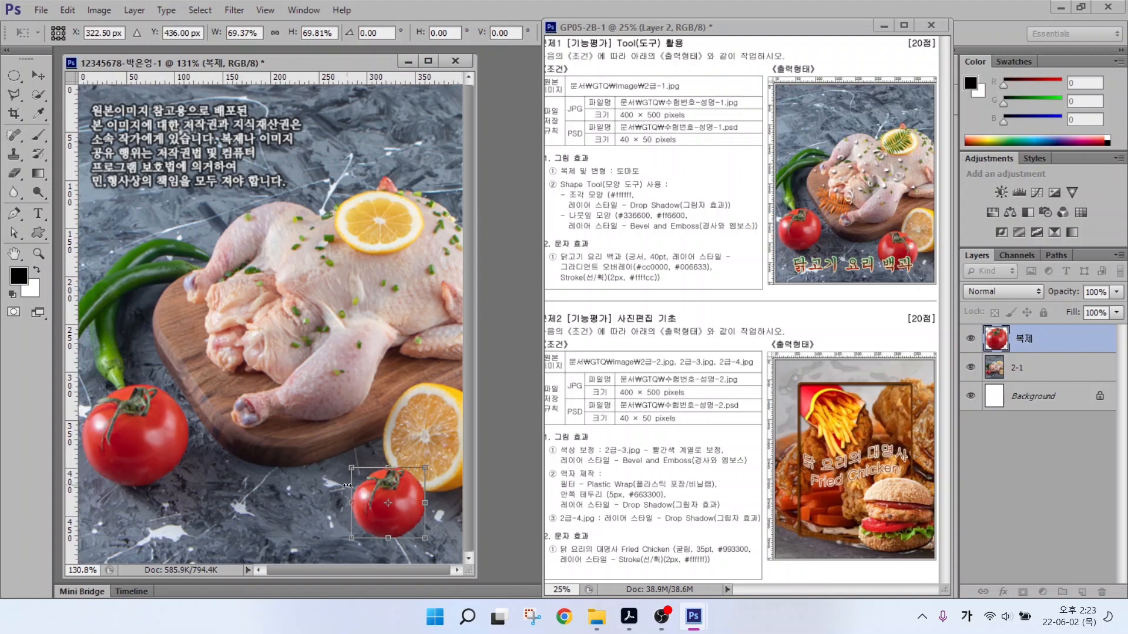
{"action": "mouse_move", "coordinate": [347, 468]}
{"action": "left_mouse_down"}
{"action": "mouse_move", "coordinate": [310, 439]}
{"action": "mouse_move", "coordinate": [358, 478]}
{"action": "mouse_move", "coordinate": [334, 461]}
{"action": "mouse_move", "coordinate": [348, 464]}
{"action": "left_mouse_up"}
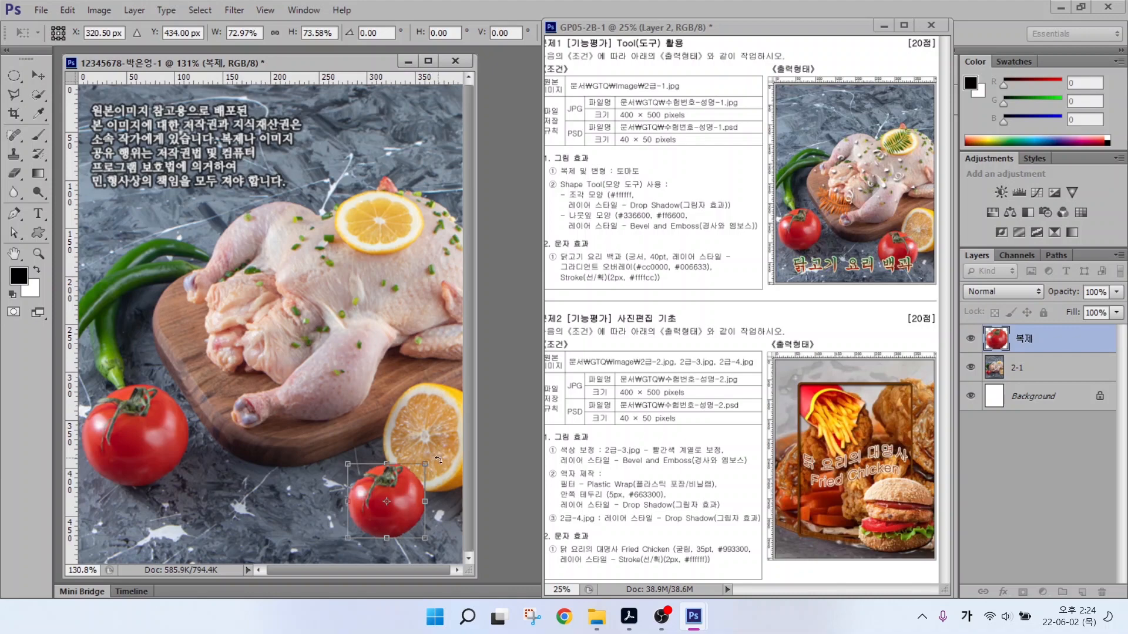
{"action": "mouse_move", "coordinate": [439, 460]}
{"action": "left_mouse_down"}
{"action": "mouse_move", "coordinate": [433, 499]}
{"action": "mouse_move", "coordinate": [414, 461]}
{"action": "mouse_move", "coordinate": [364, 464]}
{"action": "mouse_move", "coordinate": [426, 465]}
{"action": "left_mouse_up"}
{"action": "left_click", "coordinate": [400, 490]}
{"action": "right_click", "coordinate": [402, 495]}
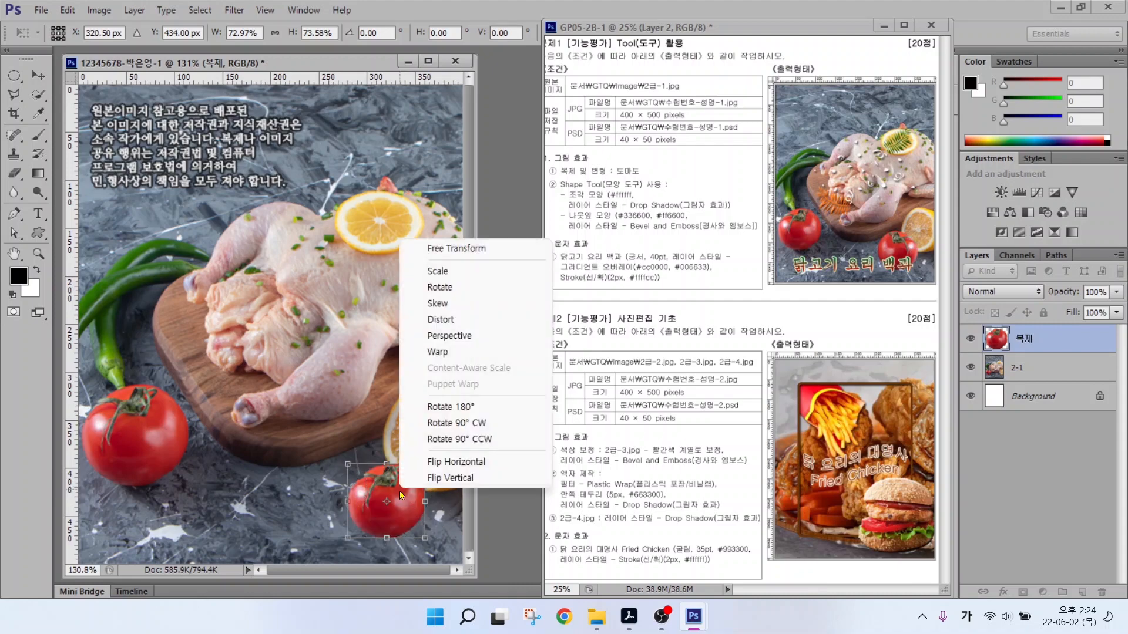
{"action": "left_click", "coordinate": [448, 467]}
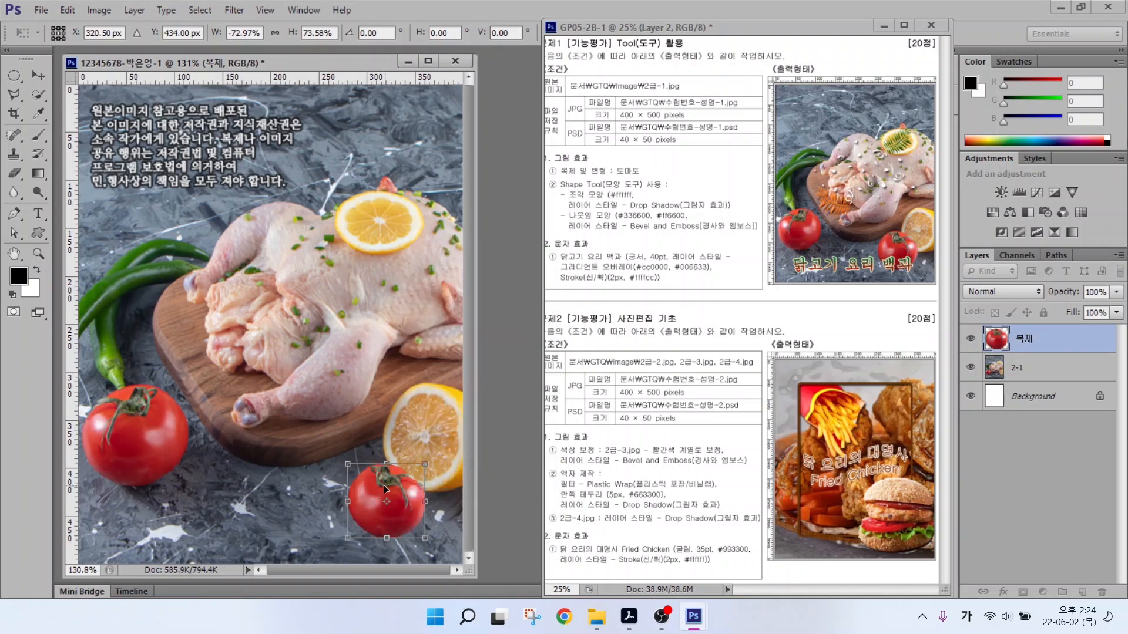
{"action": "left_click_drag", "start_coordinate": [391, 488], "coordinate": [394, 479]}
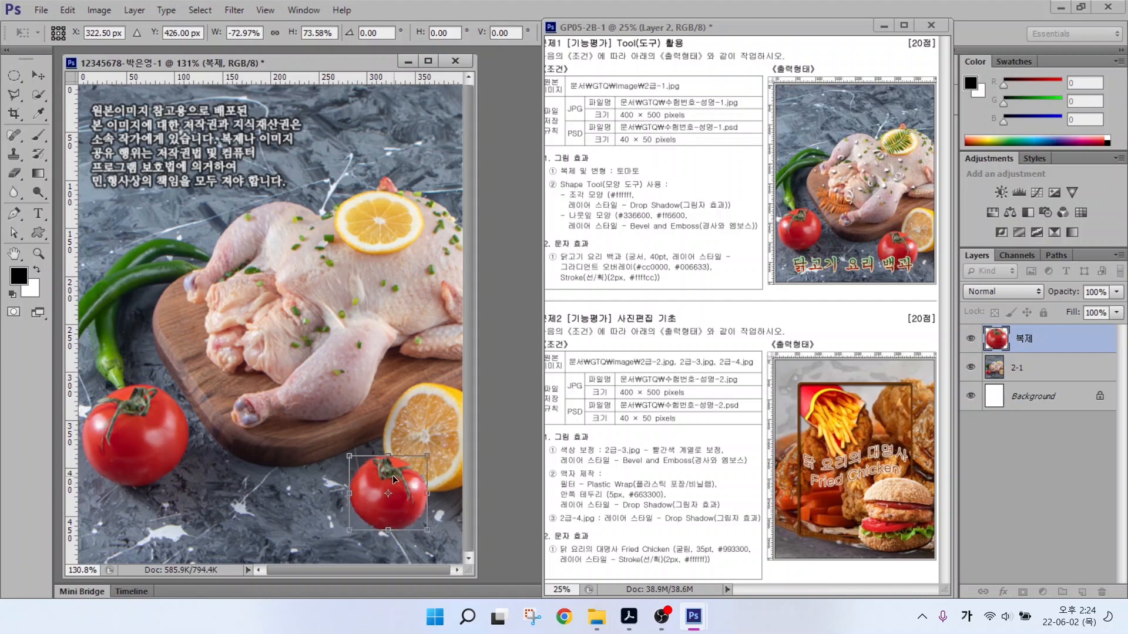
{"action": "left_click_drag", "start_coordinate": [349, 456], "coordinate": [333, 447]}
{"action": "key", "text": "Return"}
{"action": "left_click_drag", "start_coordinate": [545, 178], "coordinate": [732, 238]}
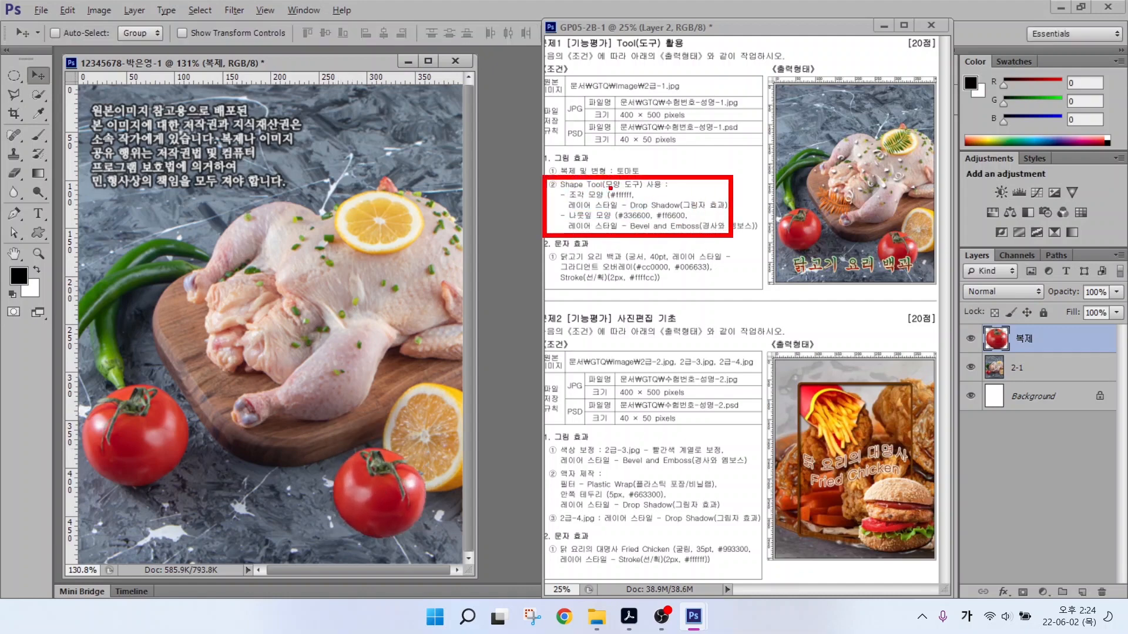
Select the Custom Shape tool in Shape mode with a black fill.
{"action": "left_click_drag", "start_coordinate": [592, 188], "coordinate": [579, 167]}
{"action": "left_click_drag", "start_coordinate": [590, 229], "coordinate": [563, 266]}
{"action": "left_click_drag", "start_coordinate": [632, 222], "coordinate": [689, 221]}
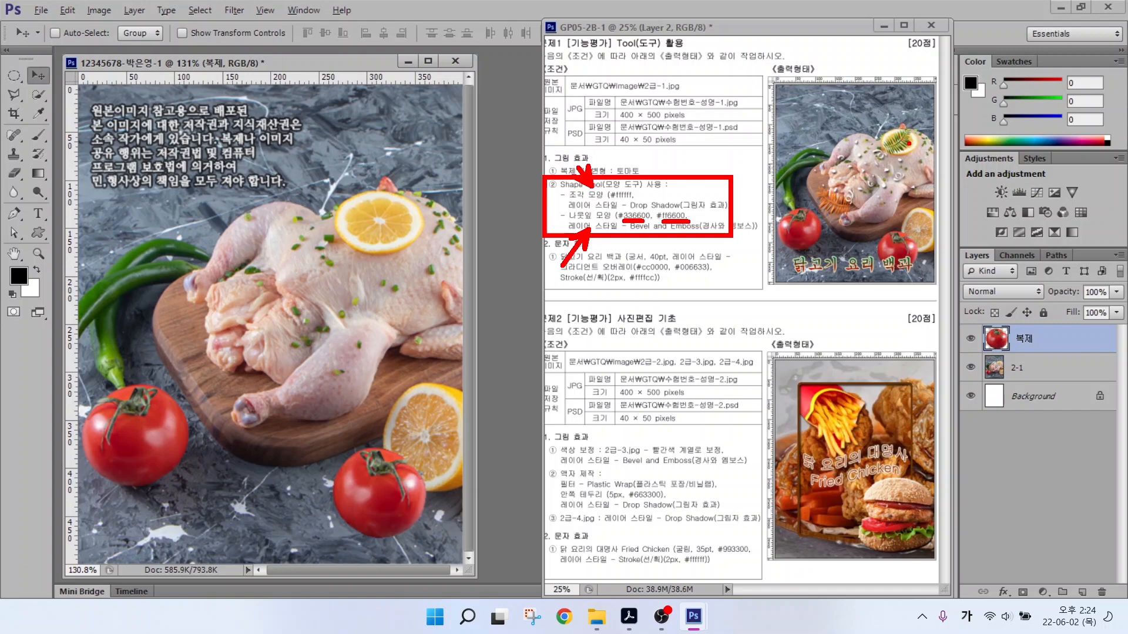
{"action": "mouse_move", "coordinate": [910, 148]}
{"action": "left_mouse_down"}
{"action": "mouse_move", "coordinate": [881, 151]}
{"action": "mouse_move", "coordinate": [919, 144]}
{"action": "left_mouse_up"}
{"action": "mouse_move", "coordinate": [852, 222]}
{"action": "left_mouse_down"}
{"action": "mouse_move", "coordinate": [821, 223]}
{"action": "mouse_move", "coordinate": [850, 203]}
{"action": "left_mouse_up"}
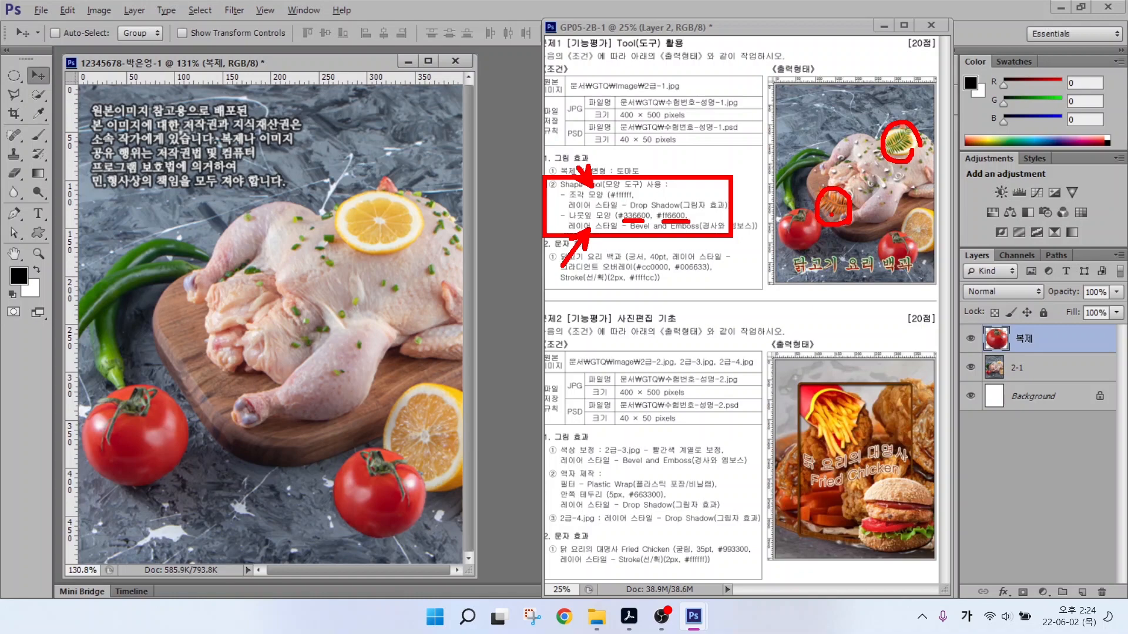
{"action": "key", "text": "Escape"}
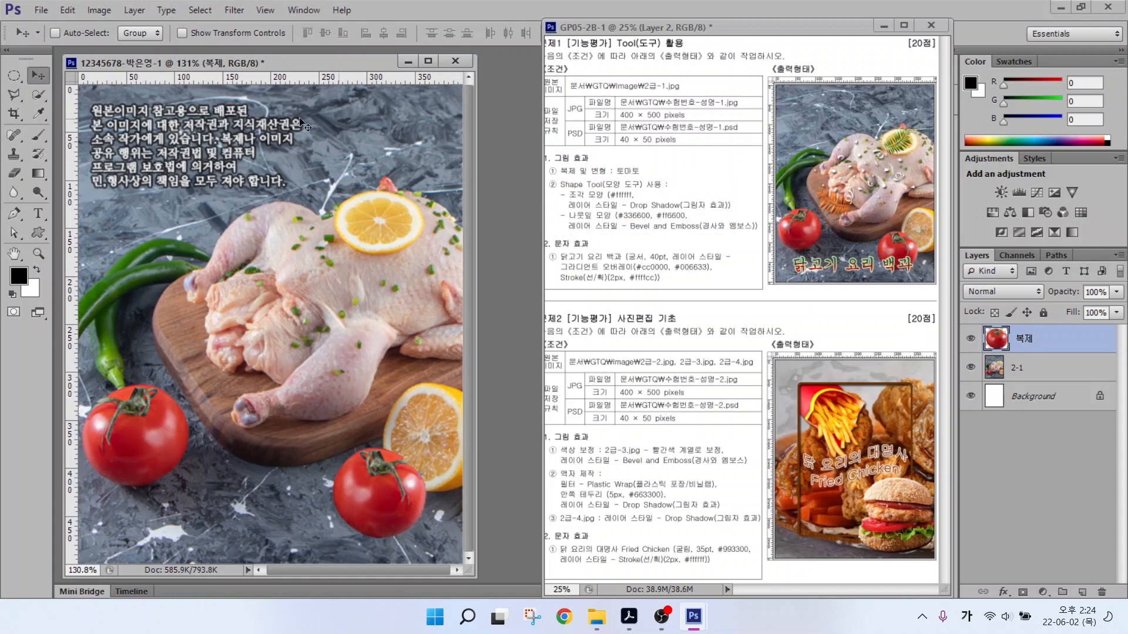
{"action": "left_click", "coordinate": [37, 233]}
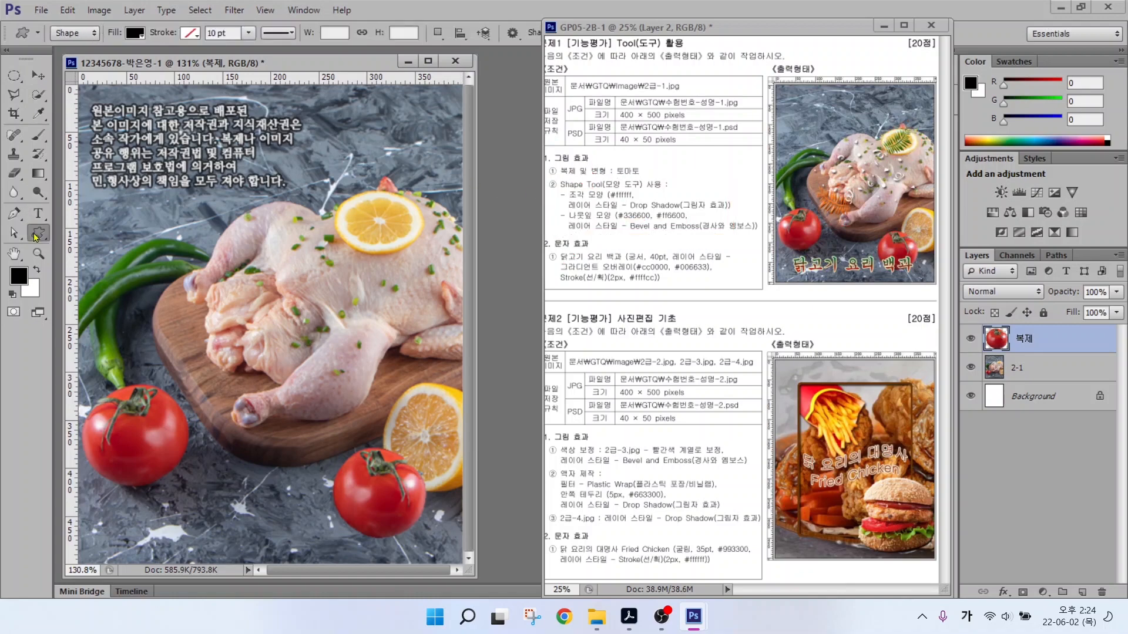
{"action": "mouse_move", "coordinate": [22, 25]}
{"action": "left_mouse_down"}
{"action": "mouse_move", "coordinate": [241, 59]}
{"action": "mouse_move", "coordinate": [556, 56]}
{"action": "left_mouse_up"}
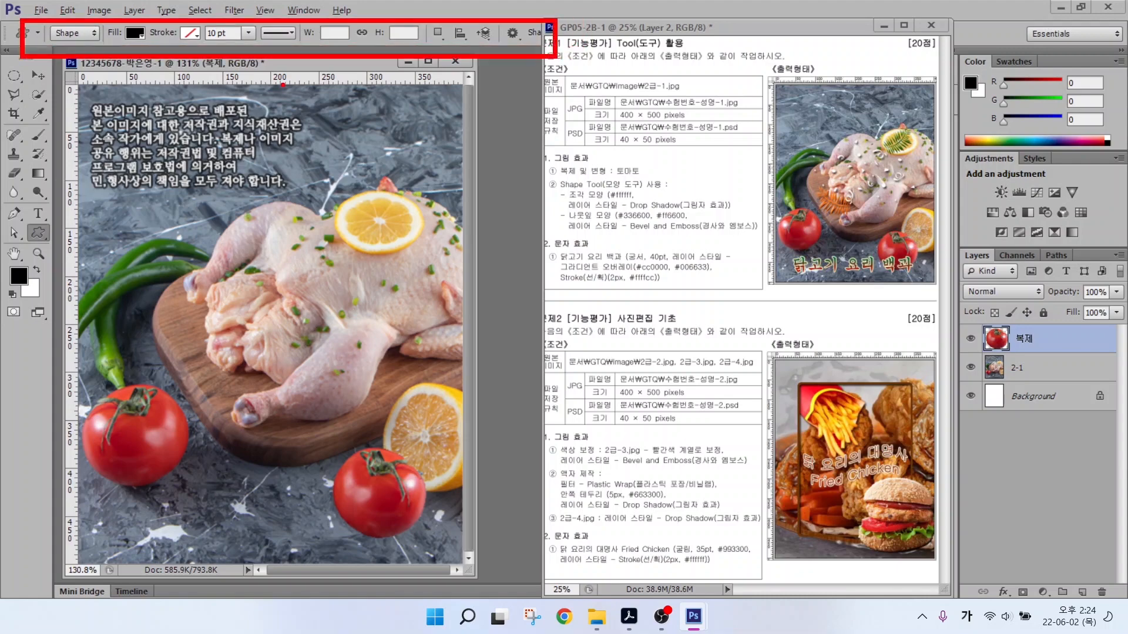
{"action": "key", "text": "Escape"}
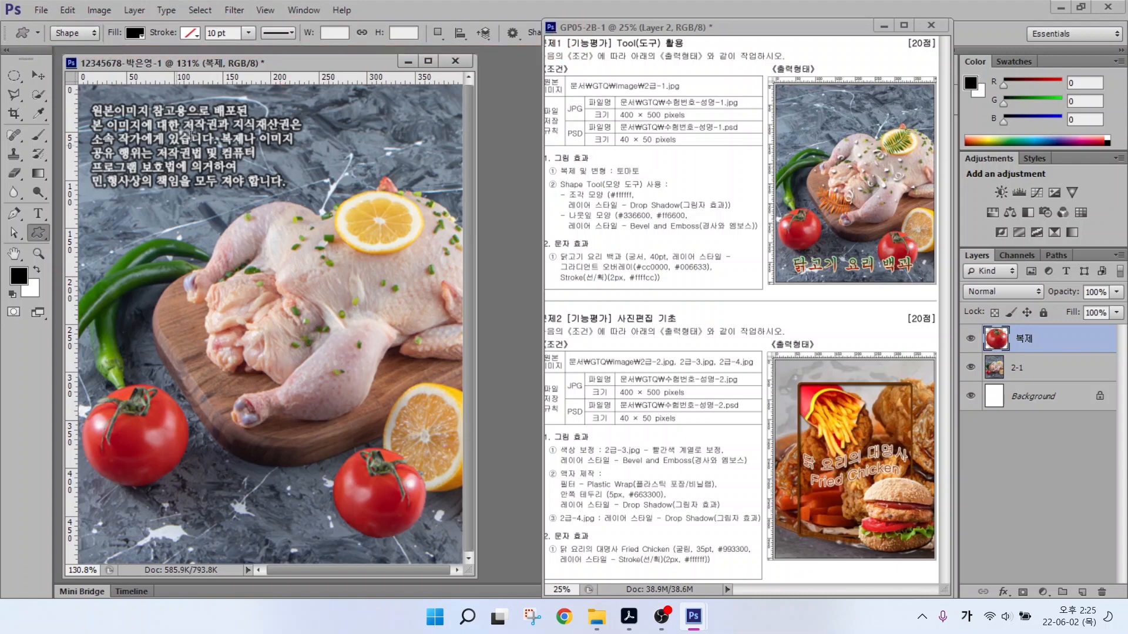
{"action": "left_click", "coordinate": [70, 35]}
{"action": "left_click", "coordinate": [70, 38]}
{"action": "left_click", "coordinate": [190, 37]}
Choose the fern leaf shape from the custom shape library.
{"action": "left_click_drag", "start_coordinate": [649, 28], "coordinate": [645, 46]}
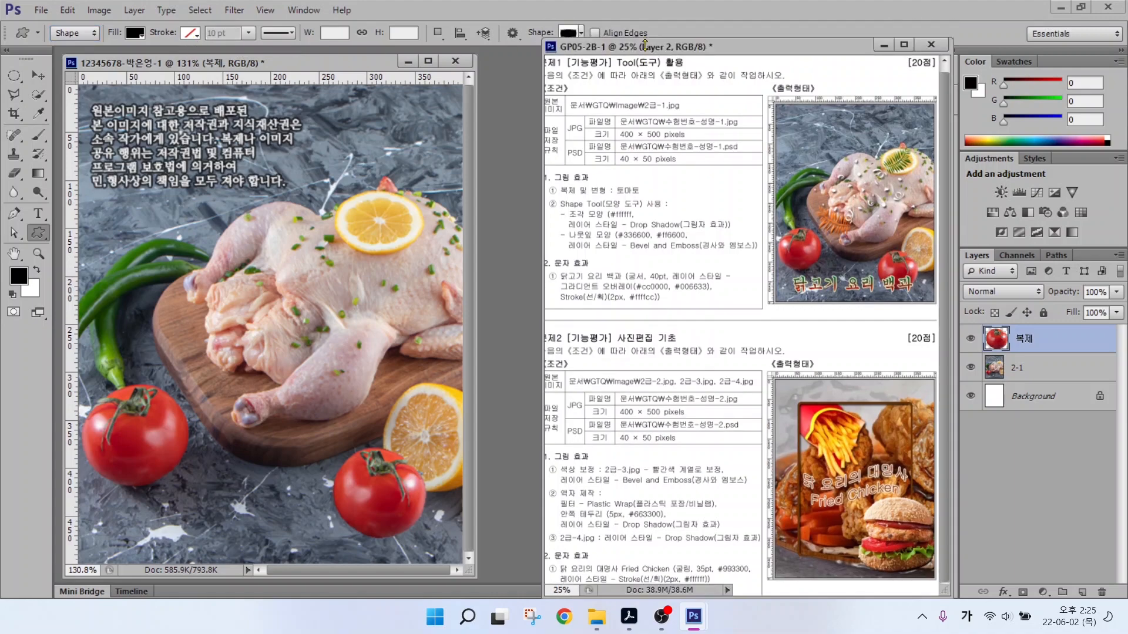
{"action": "left_click", "coordinate": [574, 34]}
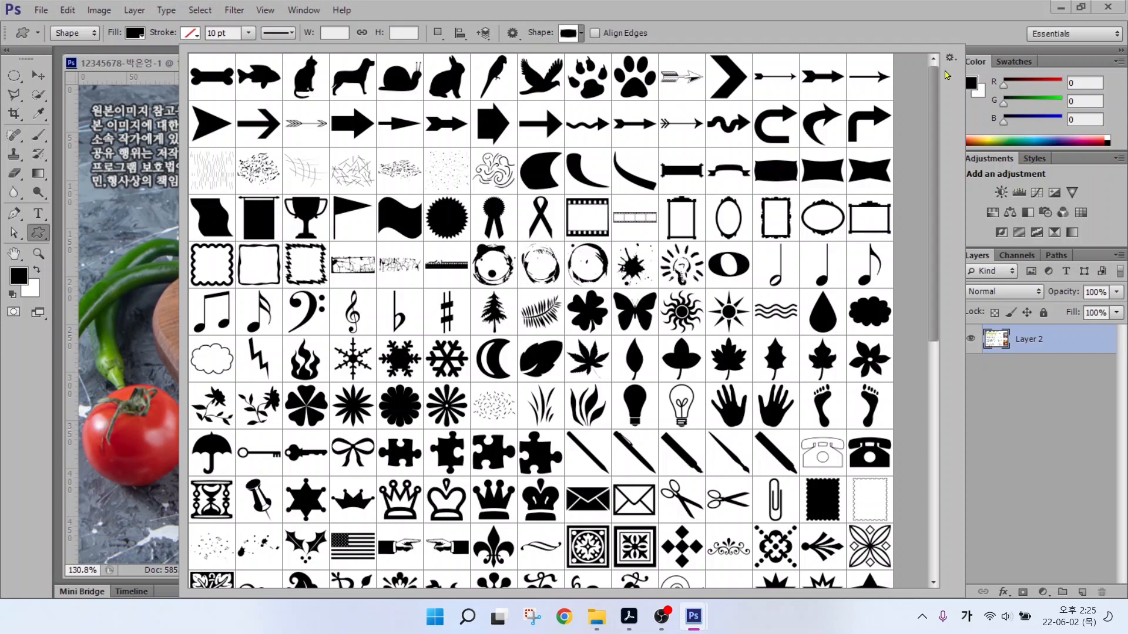
{"action": "mouse_move", "coordinate": [965, 70]}
{"action": "left_mouse_down"}
{"action": "mouse_move", "coordinate": [946, 44]}
{"action": "mouse_move", "coordinate": [1006, 130]}
{"action": "left_mouse_up"}
{"action": "left_click", "coordinate": [950, 59]}
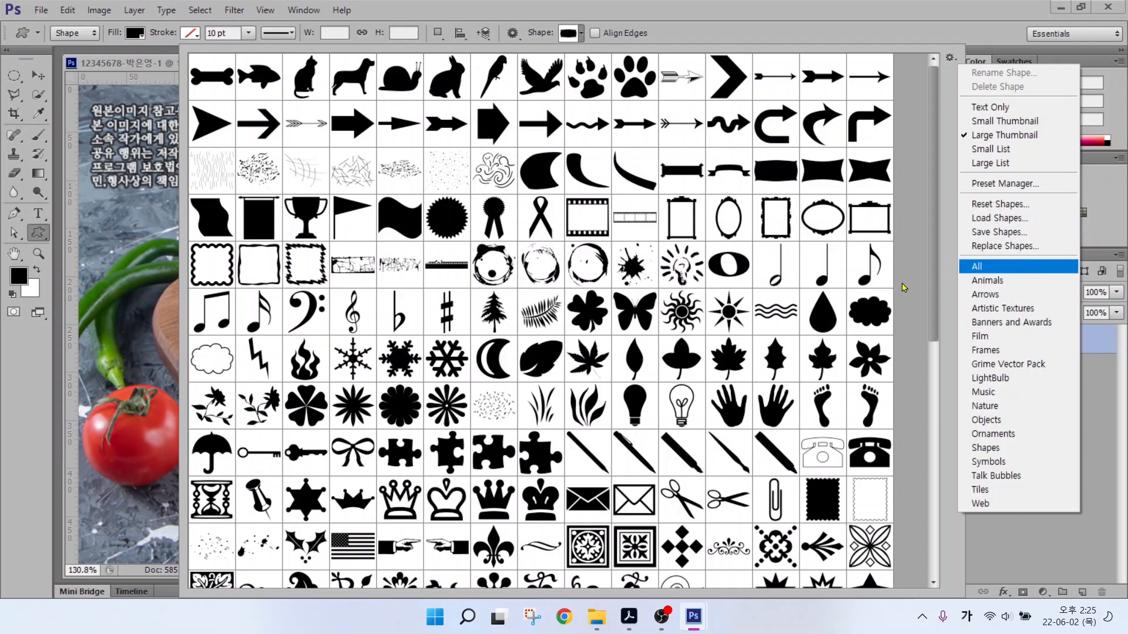
{"action": "left_click", "coordinate": [951, 60]}
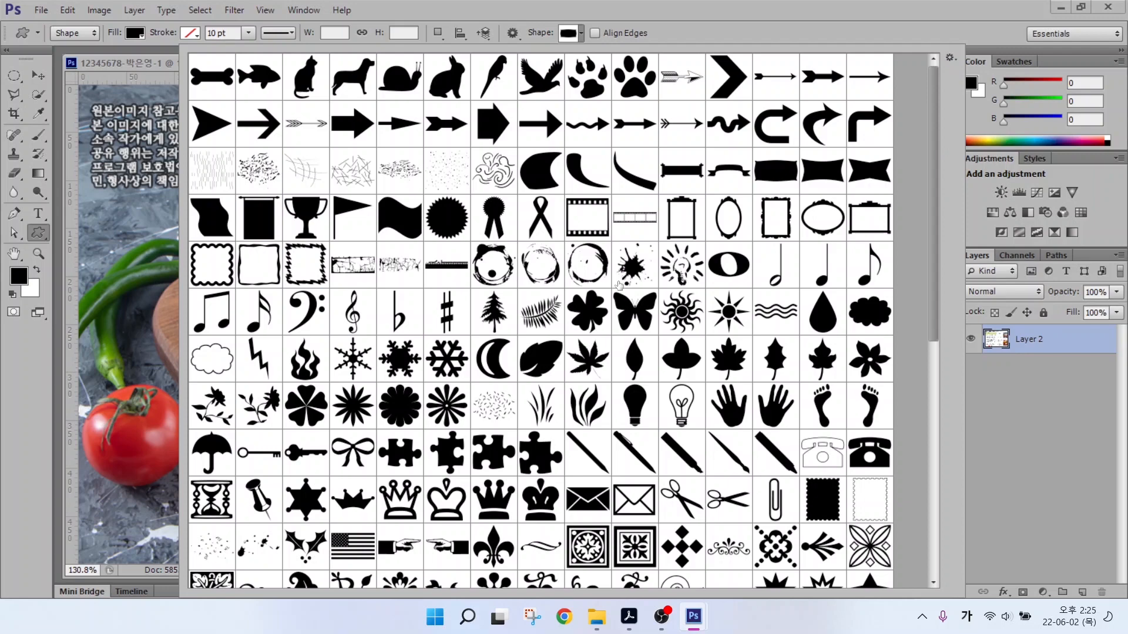
{"action": "left_click", "coordinate": [531, 321]}
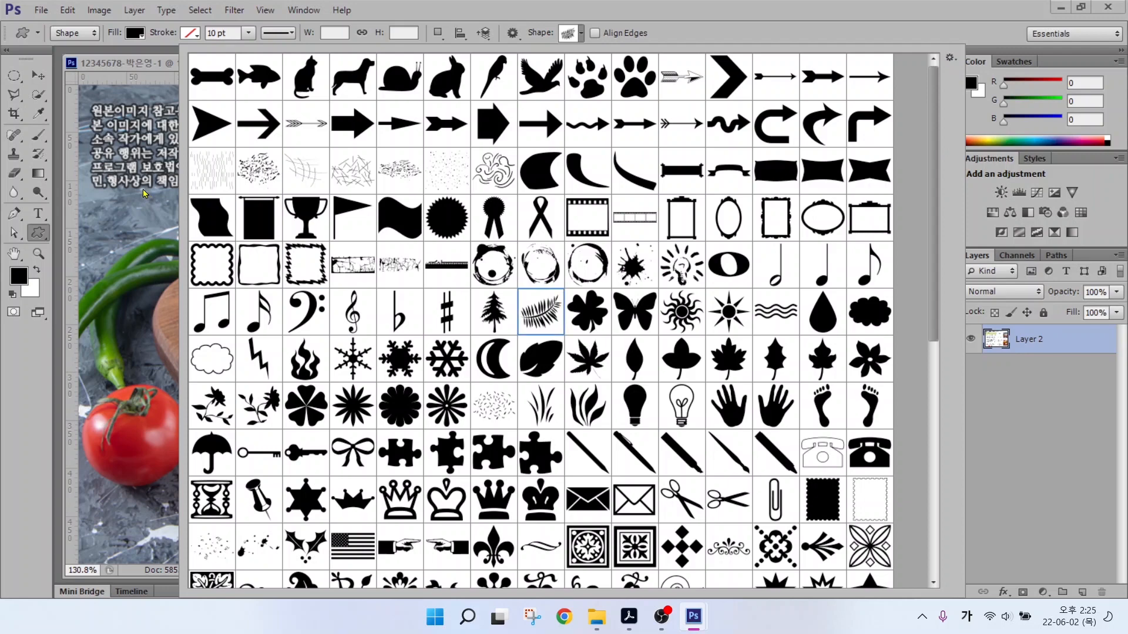
{"action": "left_click", "coordinate": [141, 146]}
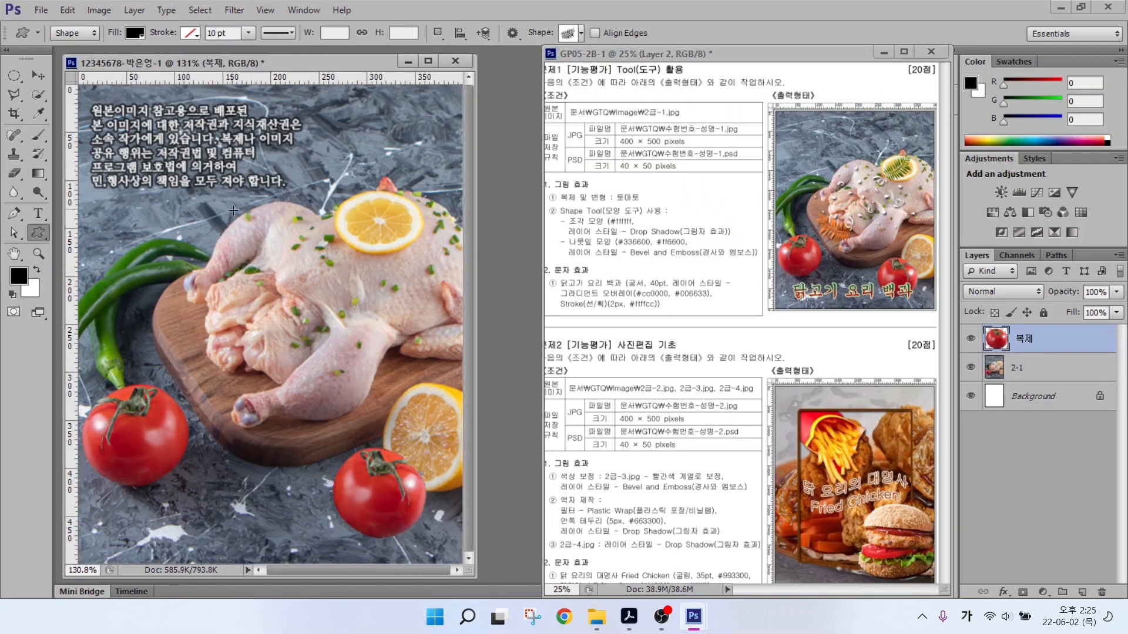
Draw the fern shape and move it onto the lemon.
{"action": "left_click_drag", "start_coordinate": [314, 177], "coordinate": [397, 236]}
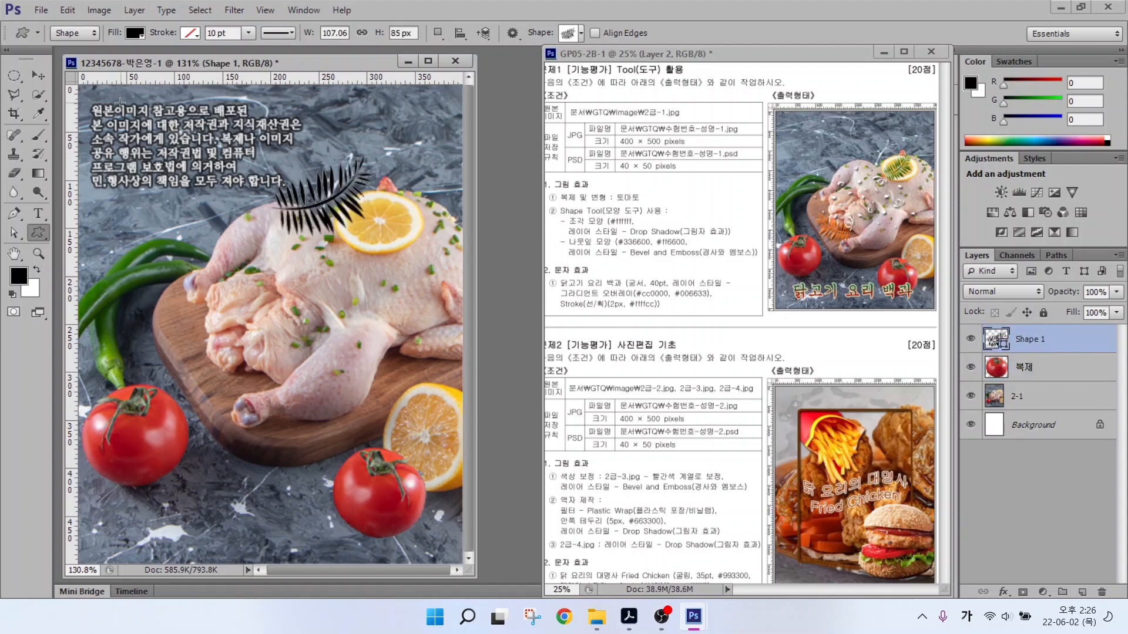
{"action": "left_click", "coordinate": [37, 76]}
{"action": "left_click_drag", "start_coordinate": [316, 222], "coordinate": [358, 235]}
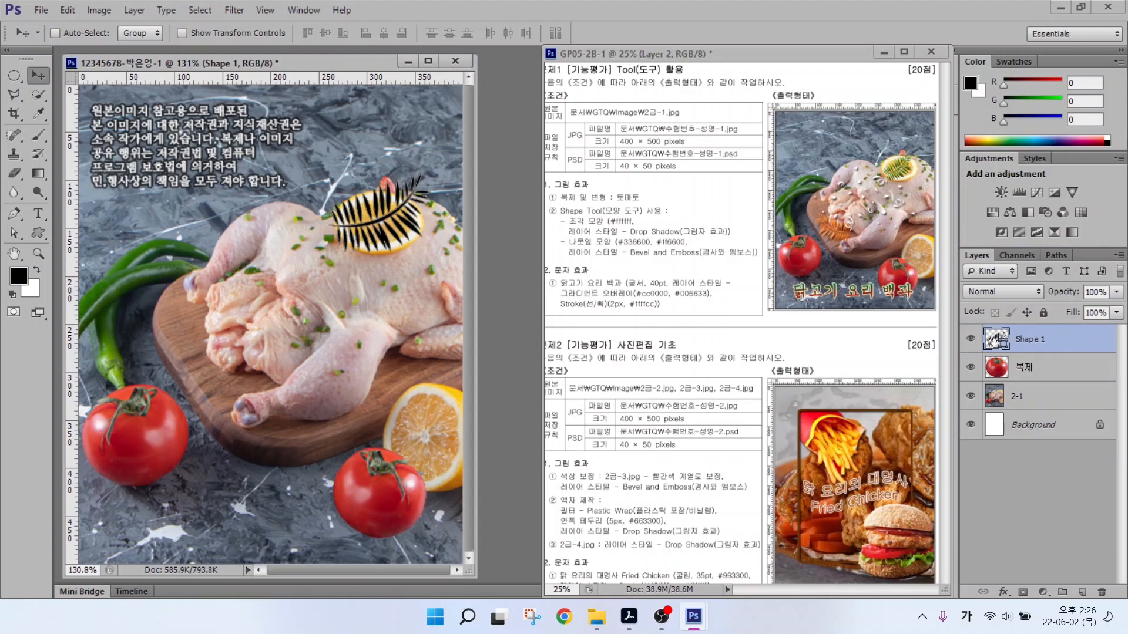
Set the fern shape's fill colour to #336600.
{"action": "double_click", "coordinate": [995, 339]}
{"action": "left_click", "coordinate": [634, 418]}
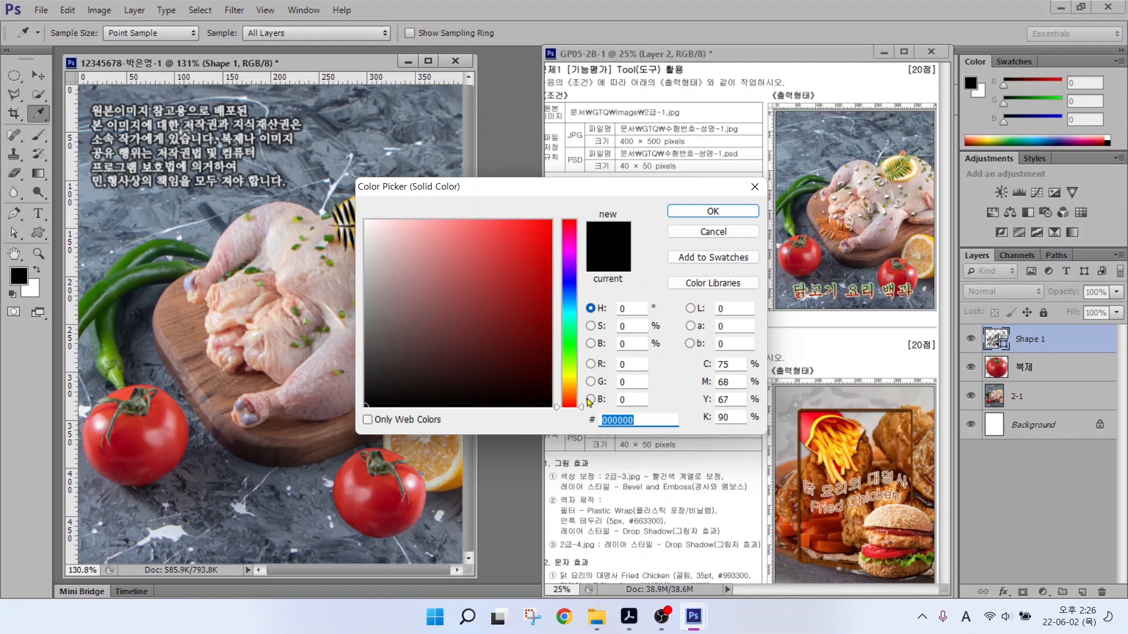
{"action": "type", "text": "336600"}
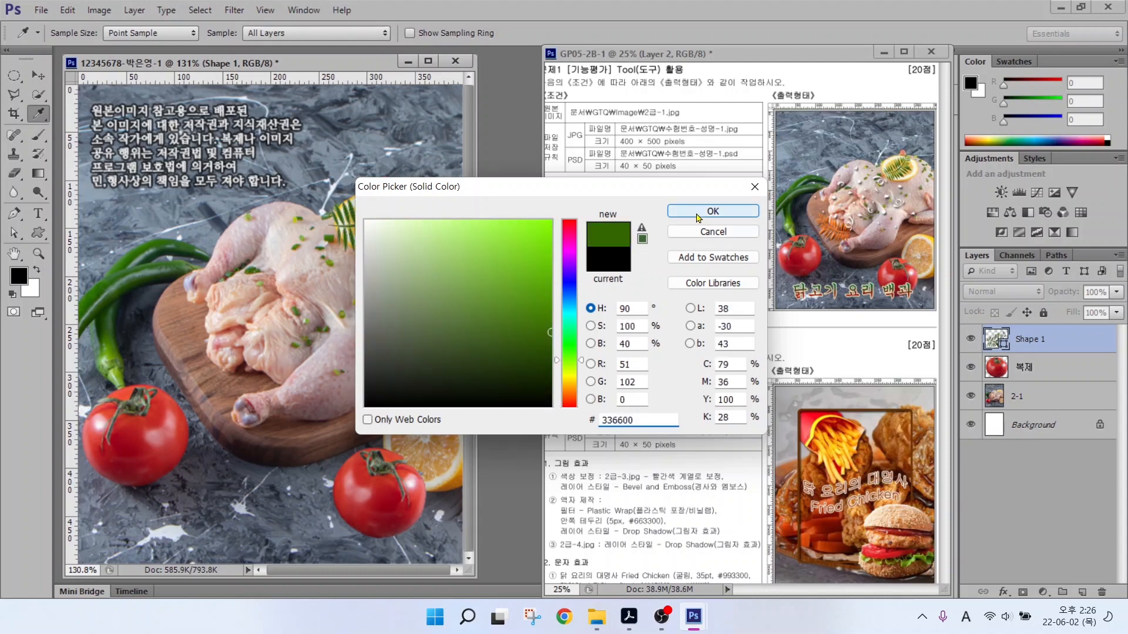
{"action": "left_click", "coordinate": [712, 211]}
{"action": "key", "text": "v"}
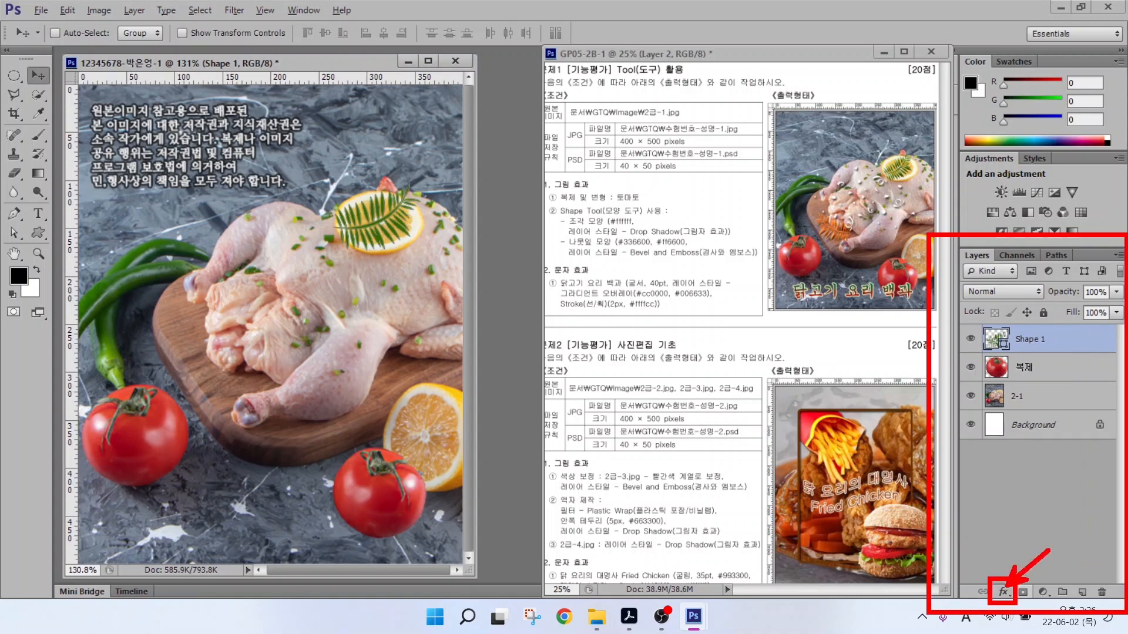
Apply Bevel & Emboss with default settings to the green fern layer Shape 1.
{"action": "left_click", "coordinate": [1003, 593]}
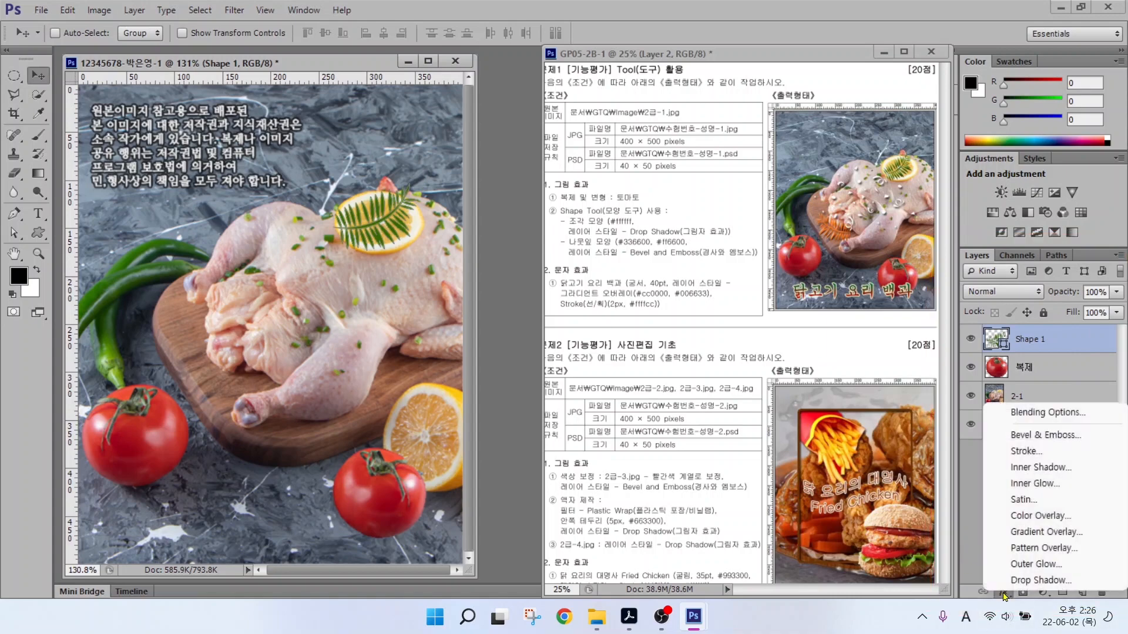
{"action": "left_click", "coordinate": [1027, 436]}
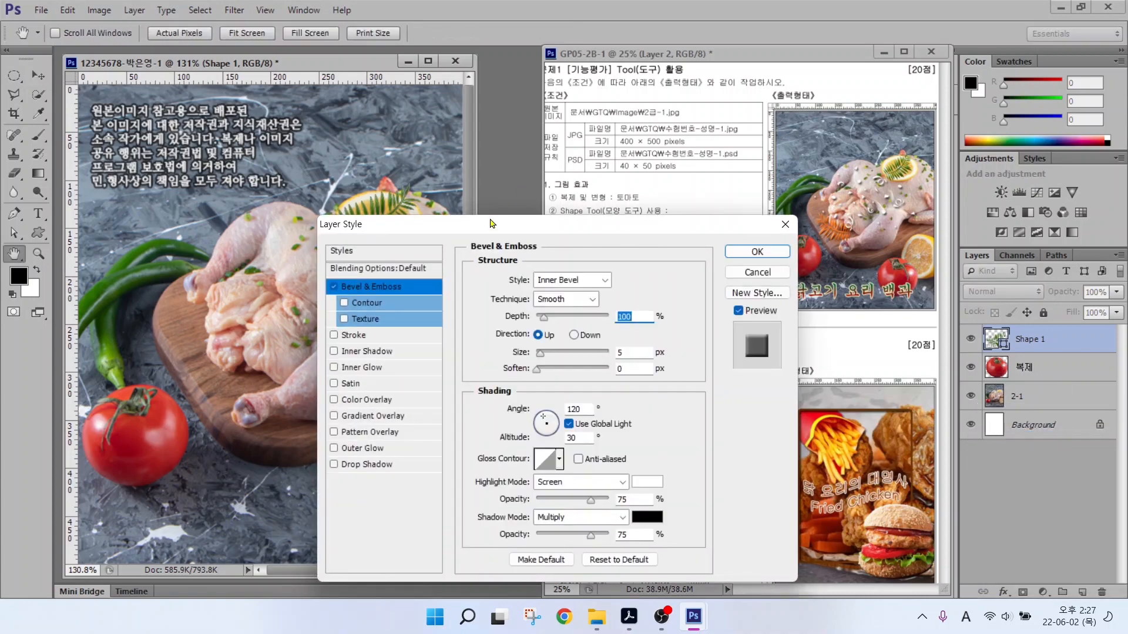
{"action": "left_click_drag", "start_coordinate": [492, 223], "coordinate": [676, 135]}
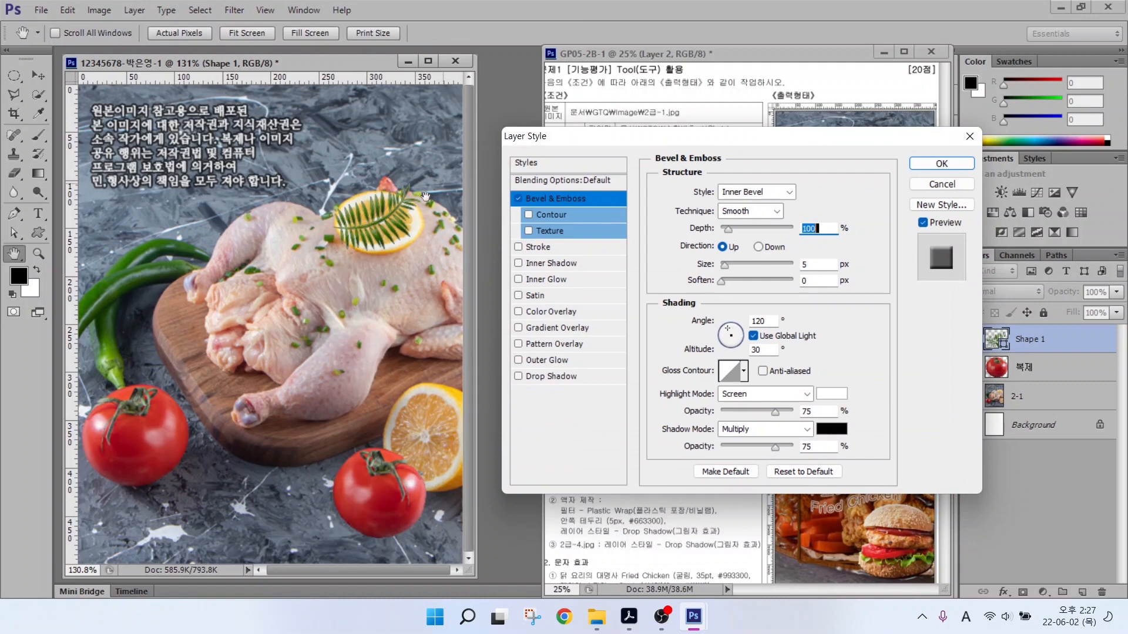
{"action": "left_click", "coordinate": [518, 200]}
{"action": "left_click", "coordinate": [518, 200]}
{"action": "left_click", "coordinate": [519, 200]}
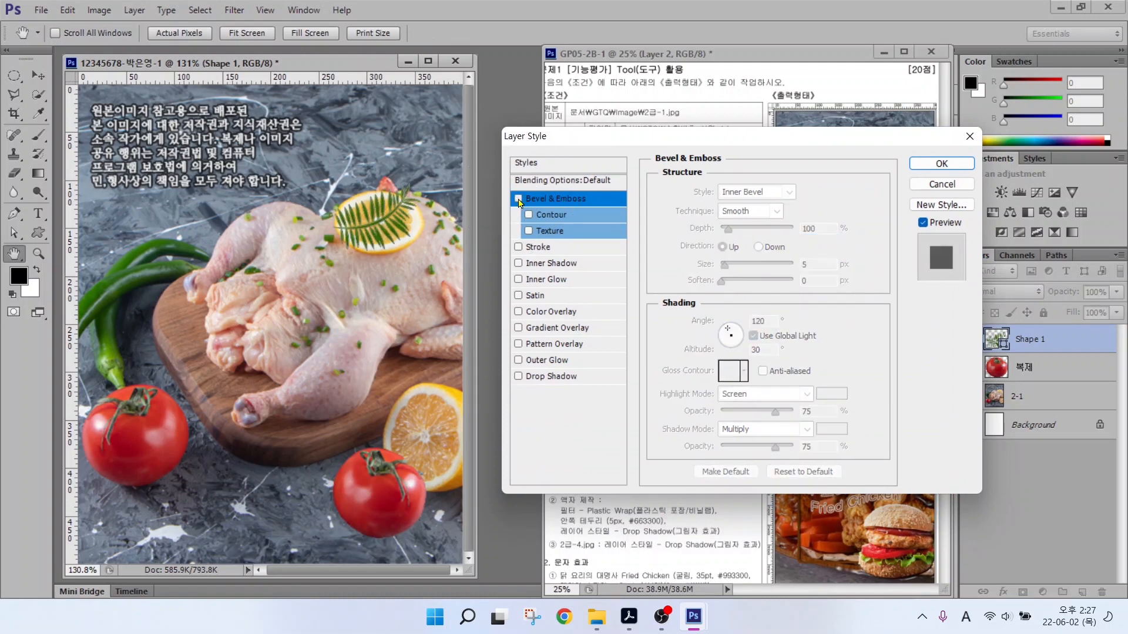
{"action": "left_click", "coordinate": [518, 199]}
{"action": "left_click", "coordinate": [518, 199]}
{"action": "left_click", "coordinate": [519, 200]}
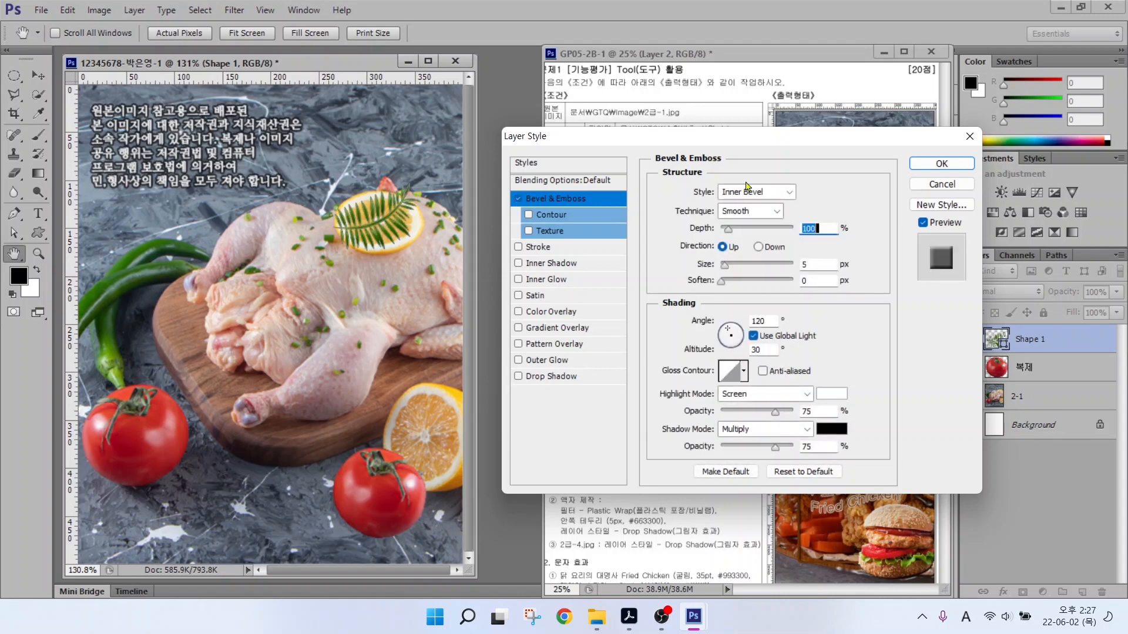
{"action": "left_click", "coordinate": [934, 164]}
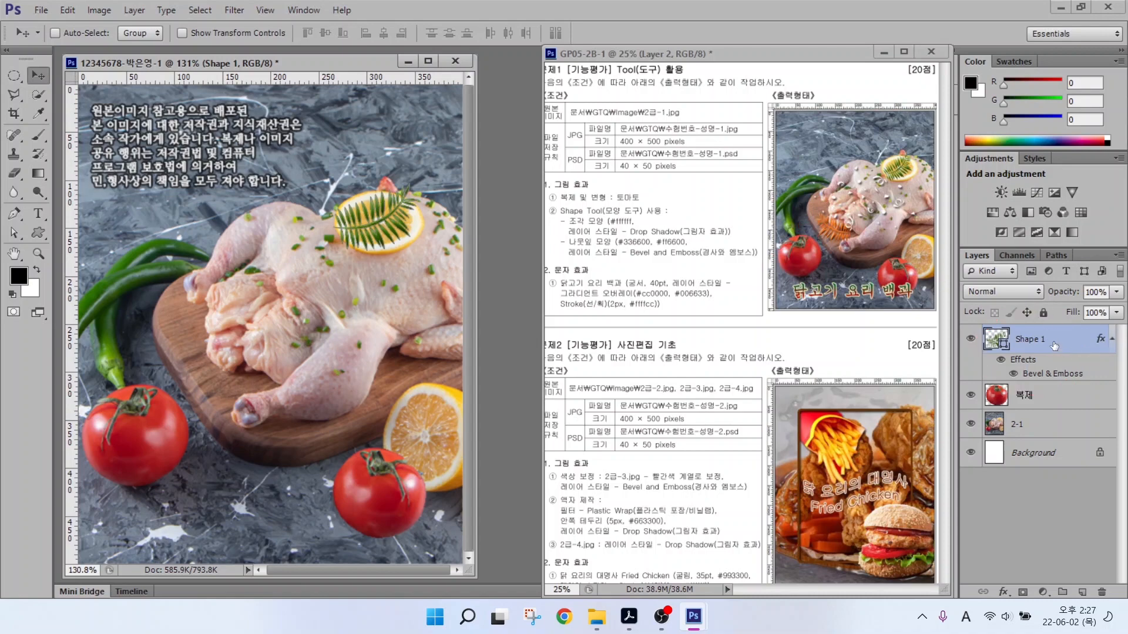
Duplicate the fern, move the copy to the chicken's lower left, and flip it horizontally.
{"action": "key", "text": "ctrl+j"}
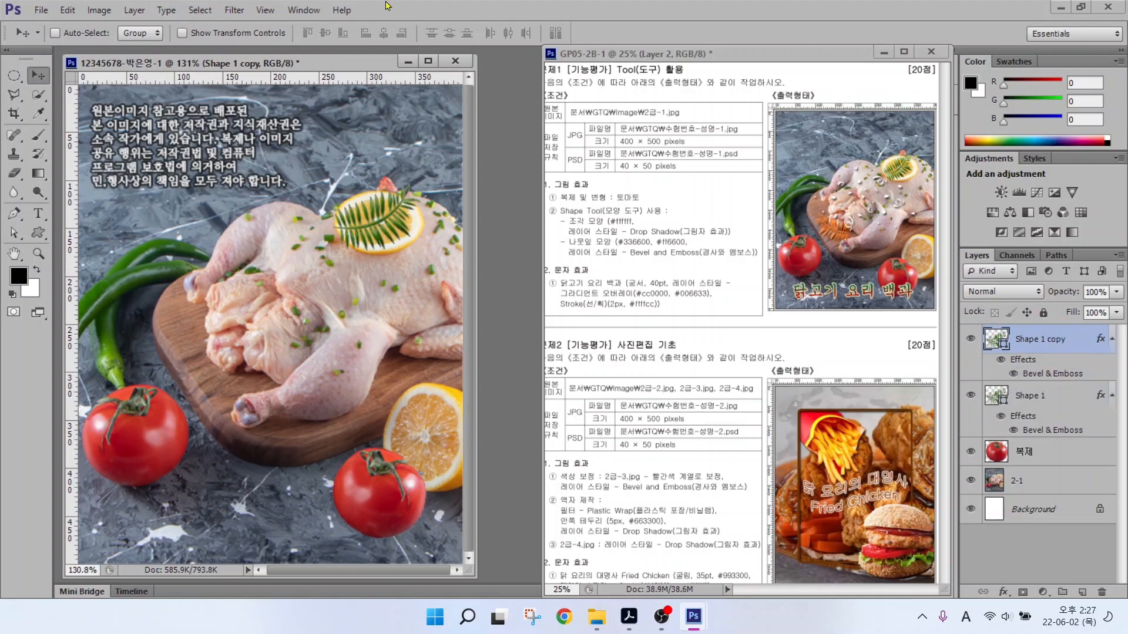
{"action": "left_click_drag", "start_coordinate": [351, 215], "coordinate": [241, 353]}
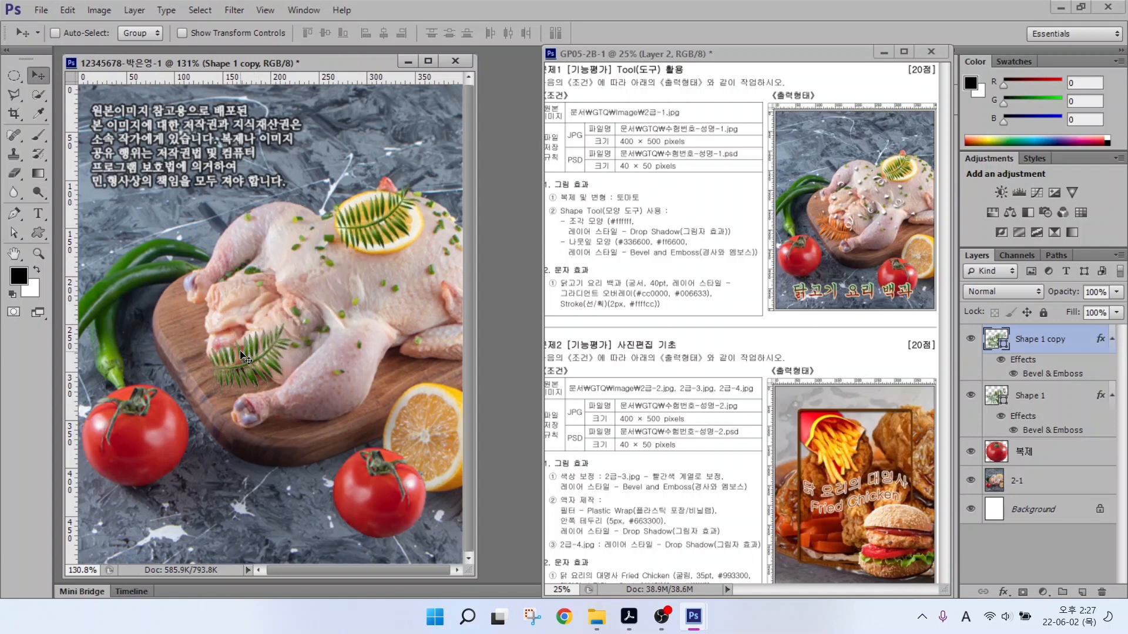
{"action": "left_click", "coordinate": [67, 10]}
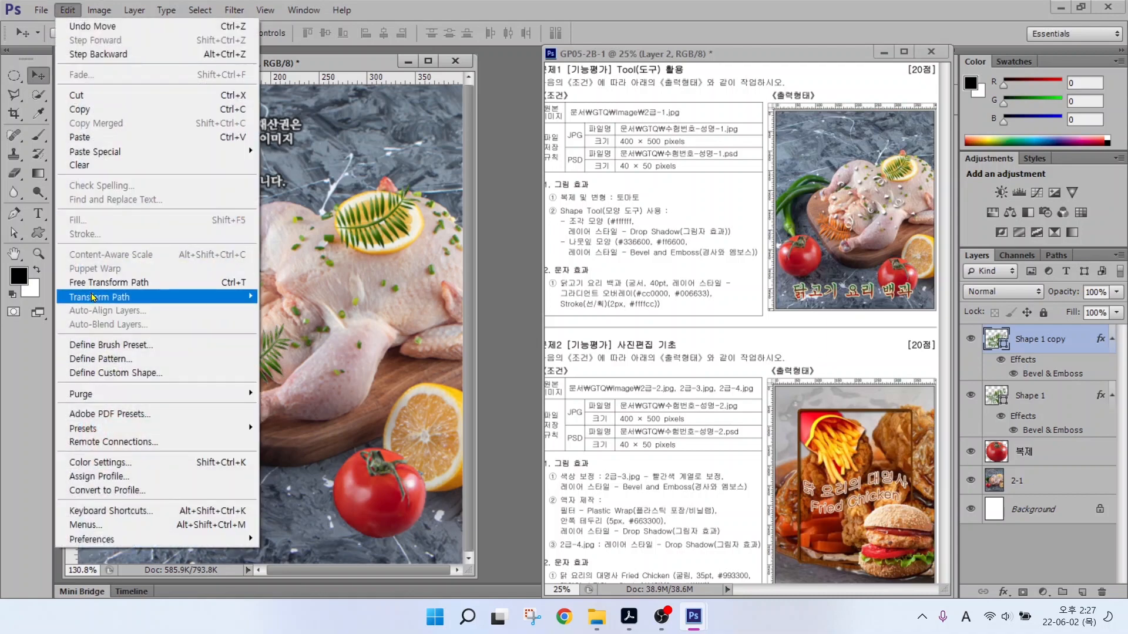
{"action": "left_click", "coordinate": [231, 282]}
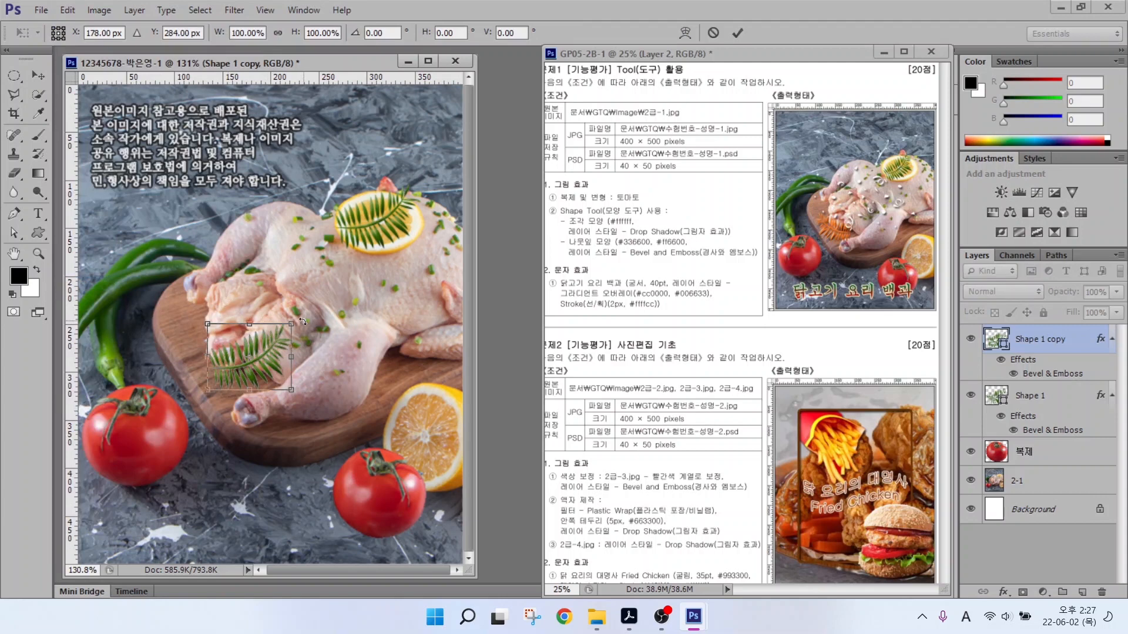
{"action": "mouse_move", "coordinate": [300, 328]}
{"action": "left_mouse_down"}
{"action": "mouse_move", "coordinate": [290, 313]}
{"action": "mouse_move", "coordinate": [143, 390]}
{"action": "mouse_move", "coordinate": [303, 353]}
{"action": "mouse_move", "coordinate": [294, 330]}
{"action": "left_mouse_up"}
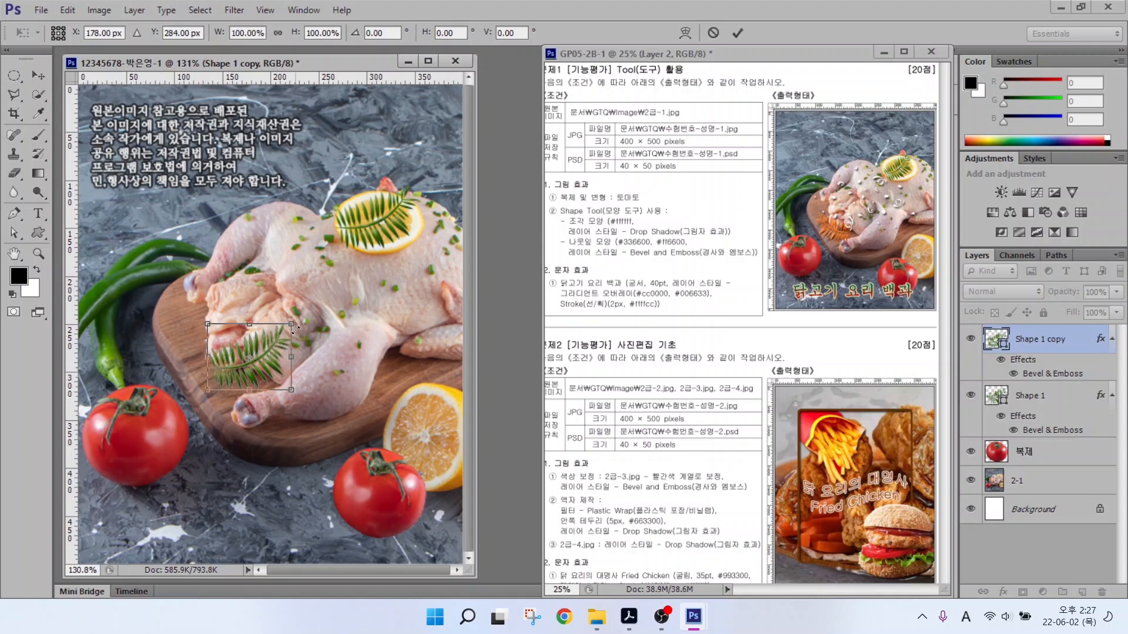
{"action": "right_click", "coordinate": [249, 365]}
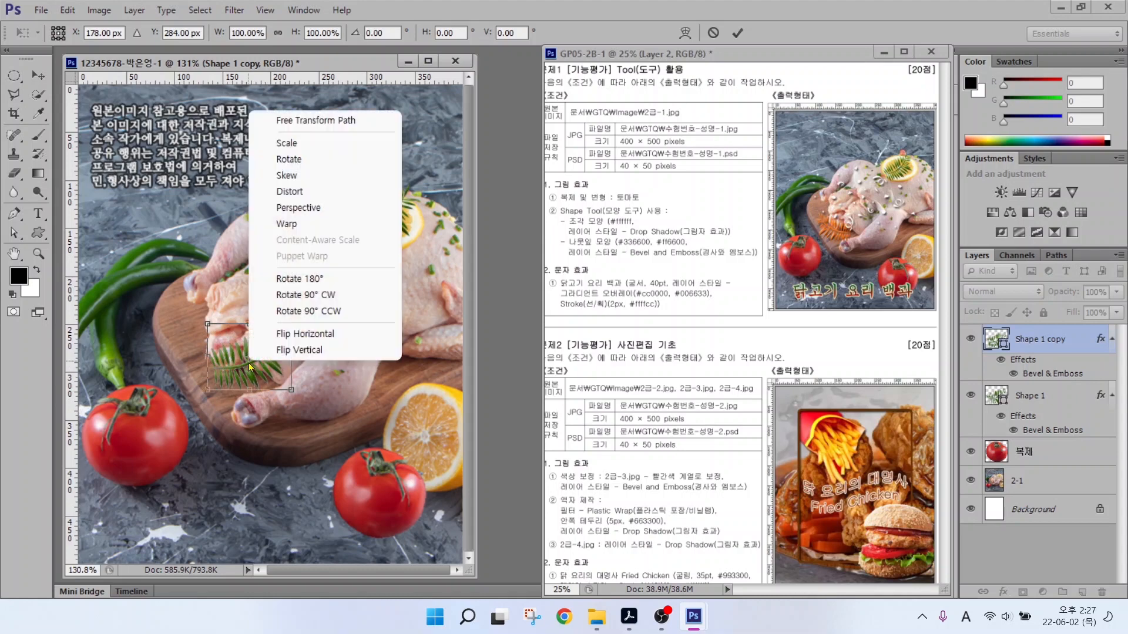
{"action": "left_click", "coordinate": [280, 335]}
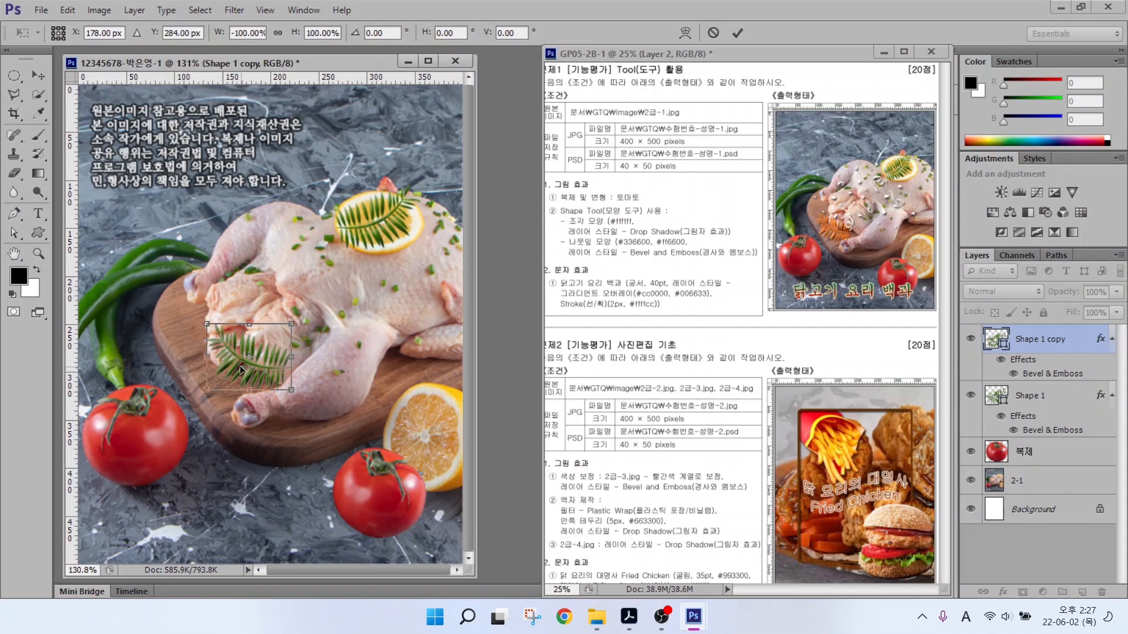
{"action": "left_click_drag", "start_coordinate": [237, 368], "coordinate": [217, 365]}
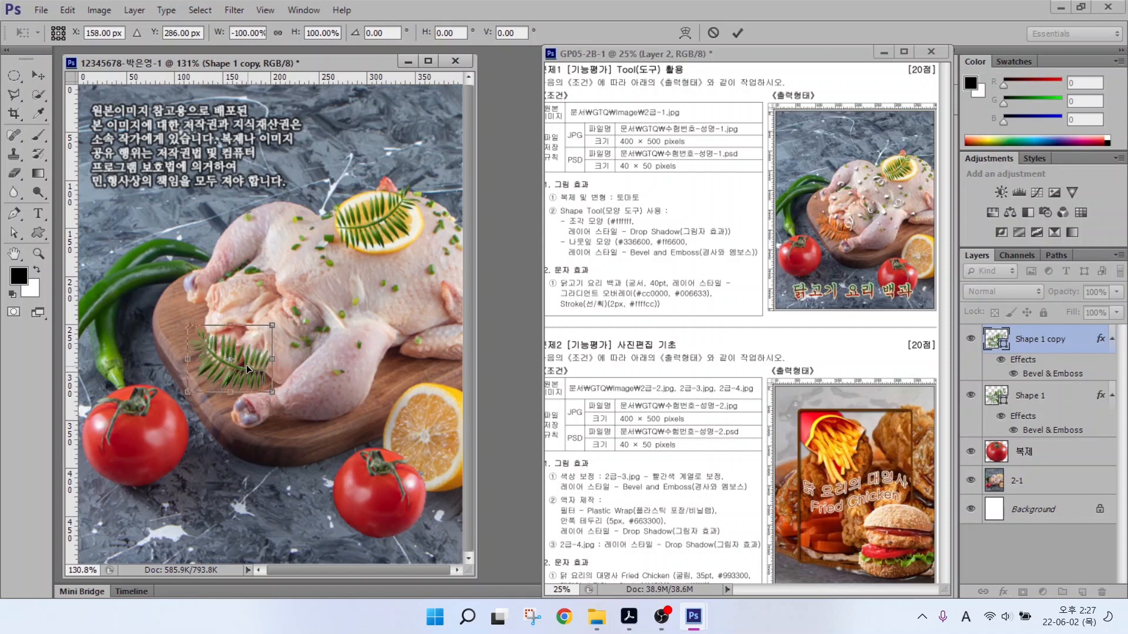
{"action": "key", "text": "Return"}
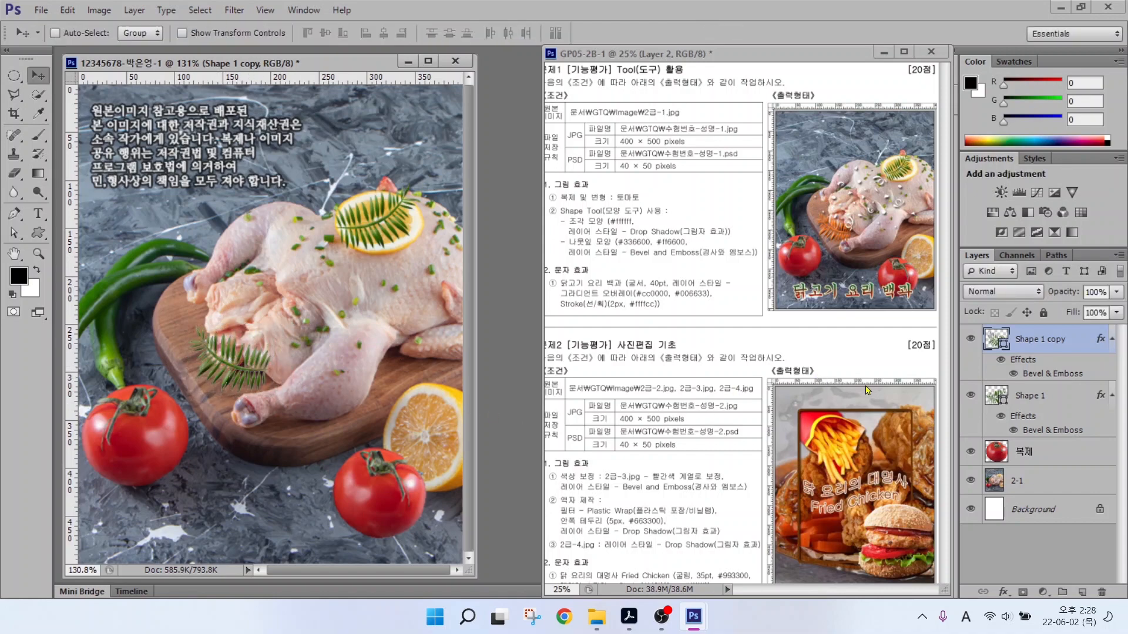
Recolour the fern copy orange, #ff6600.
{"action": "left_click_drag", "start_coordinate": [947, 316], "coordinate": [1094, 393]}
{"action": "mouse_move", "coordinate": [1012, 356]}
{"action": "left_mouse_down"}
{"action": "mouse_move", "coordinate": [981, 342]}
{"action": "mouse_move", "coordinate": [989, 331]}
{"action": "mouse_move", "coordinate": [1013, 337]}
{"action": "left_mouse_up"}
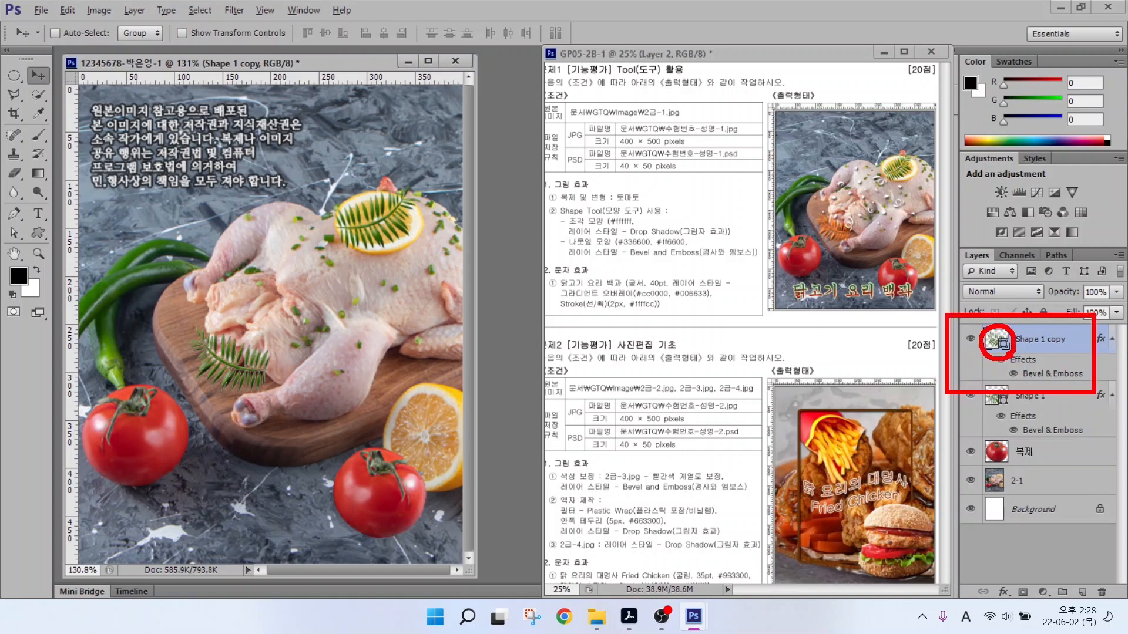
{"action": "key", "text": "Escape"}
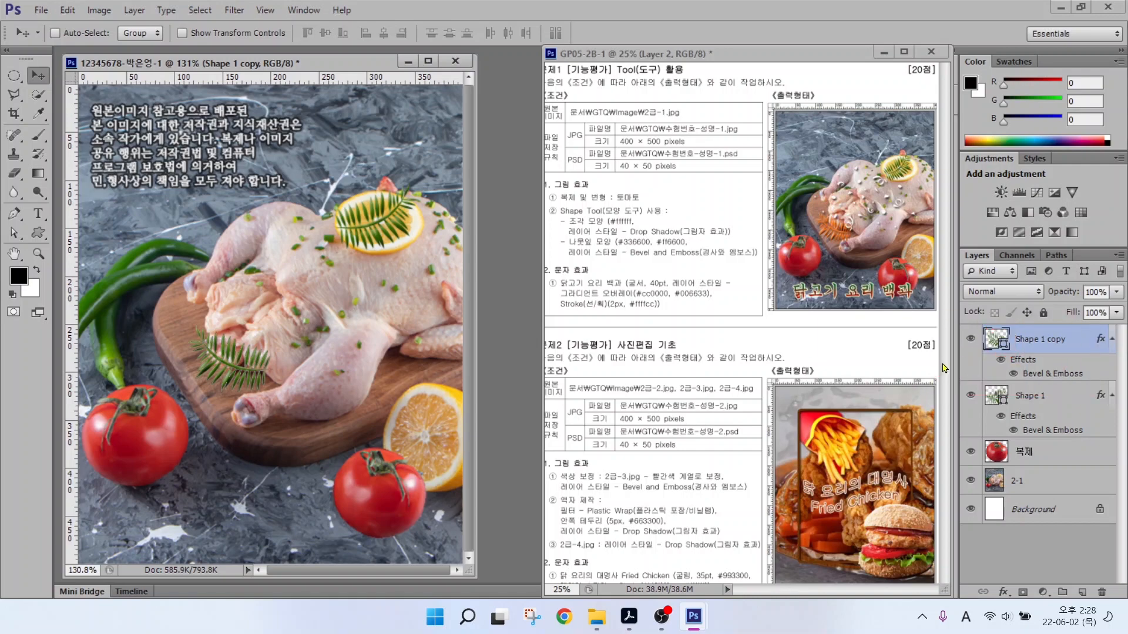
{"action": "double_click", "coordinate": [994, 339]}
{"action": "left_click_drag", "start_coordinate": [646, 419], "coordinate": [534, 411]}
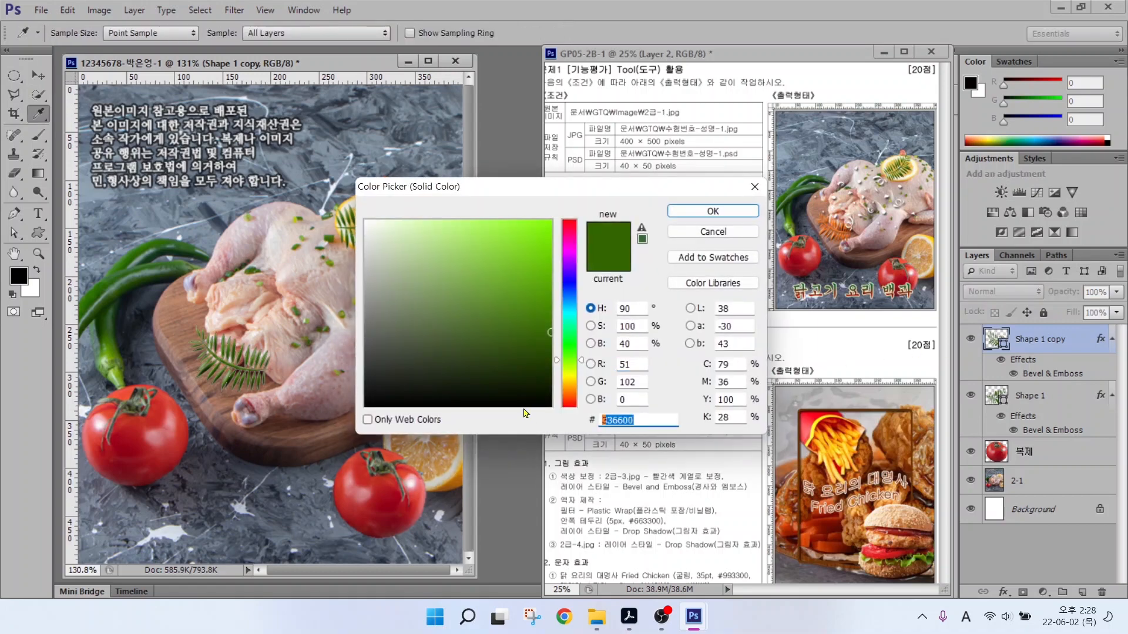
{"action": "type", "text": "ff6600"}
{"action": "key", "text": "Return"}
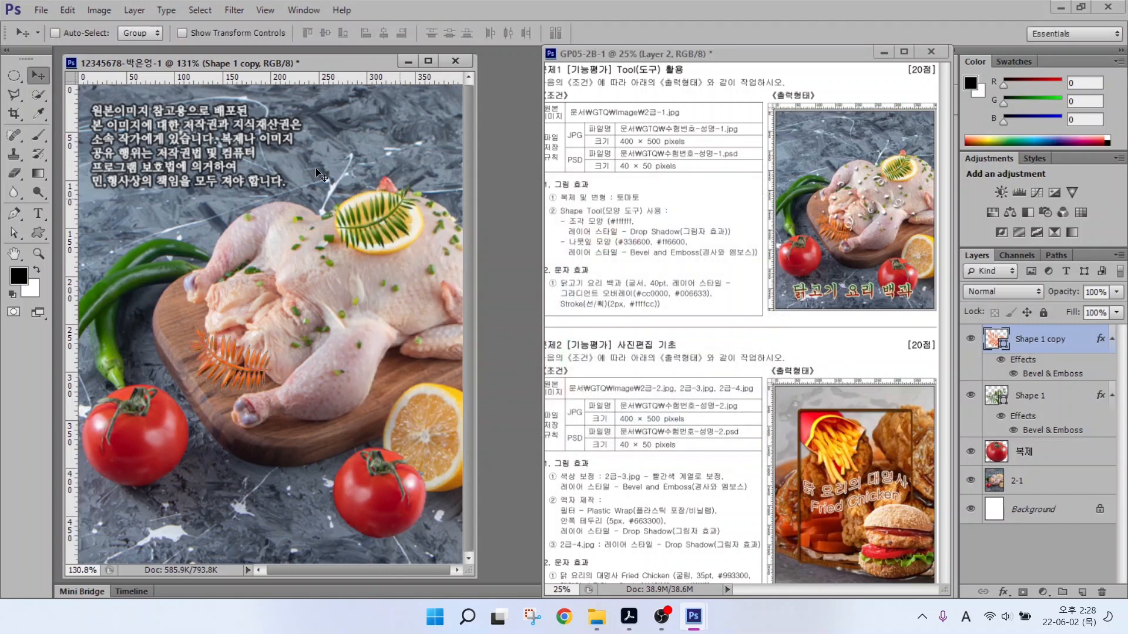
{"action": "left_click", "coordinate": [40, 233]}
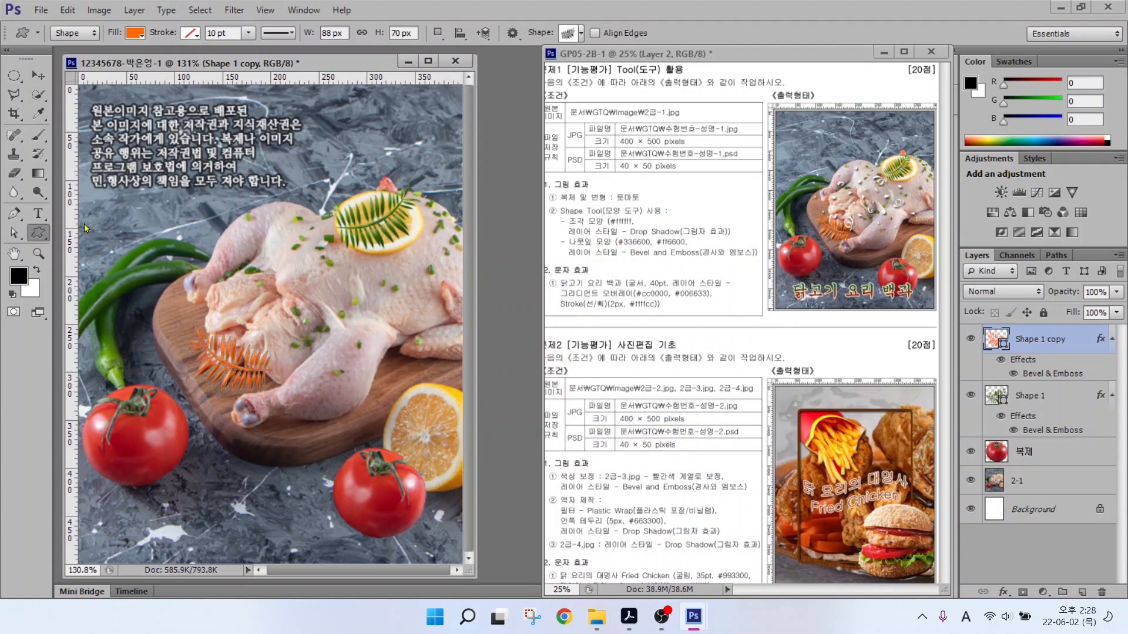
Draw the scattered-dots custom shape over the chicken and shift it down-left.
{"action": "left_click", "coordinate": [567, 33]}
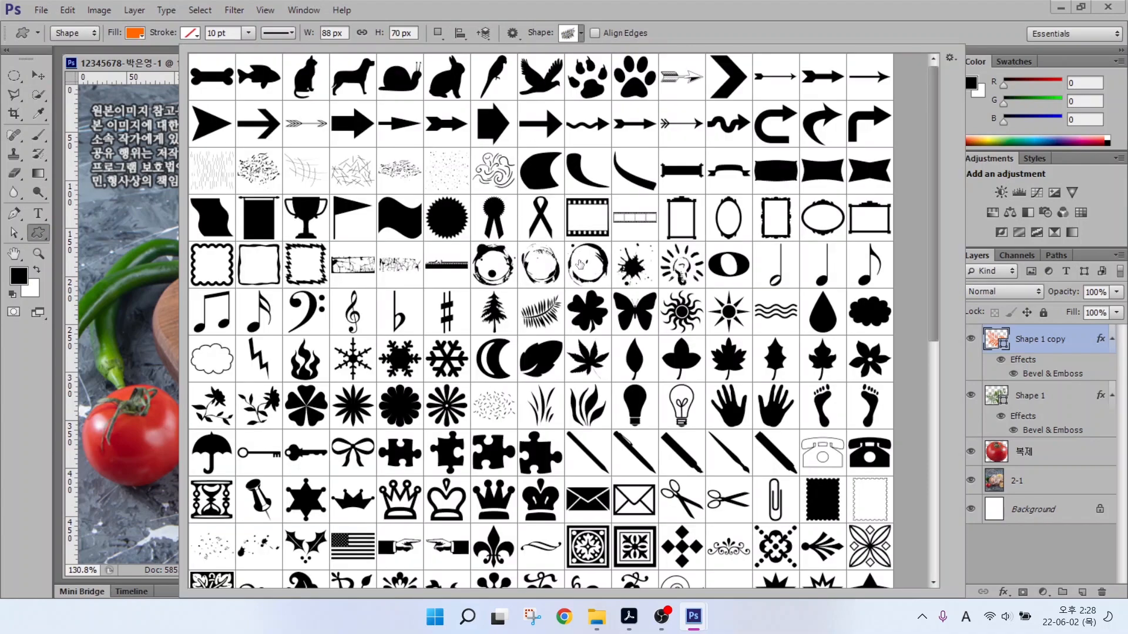
{"action": "double_click", "coordinate": [212, 547]}
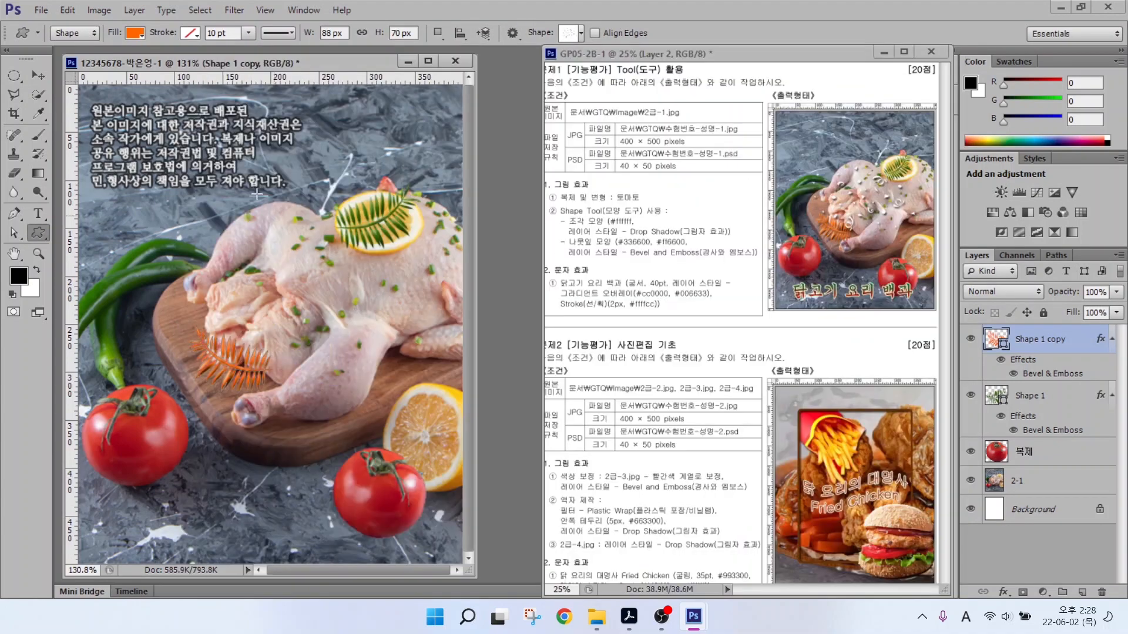
{"action": "left_click_drag", "start_coordinate": [216, 216], "coordinate": [470, 370]}
{"action": "key", "text": "v"}
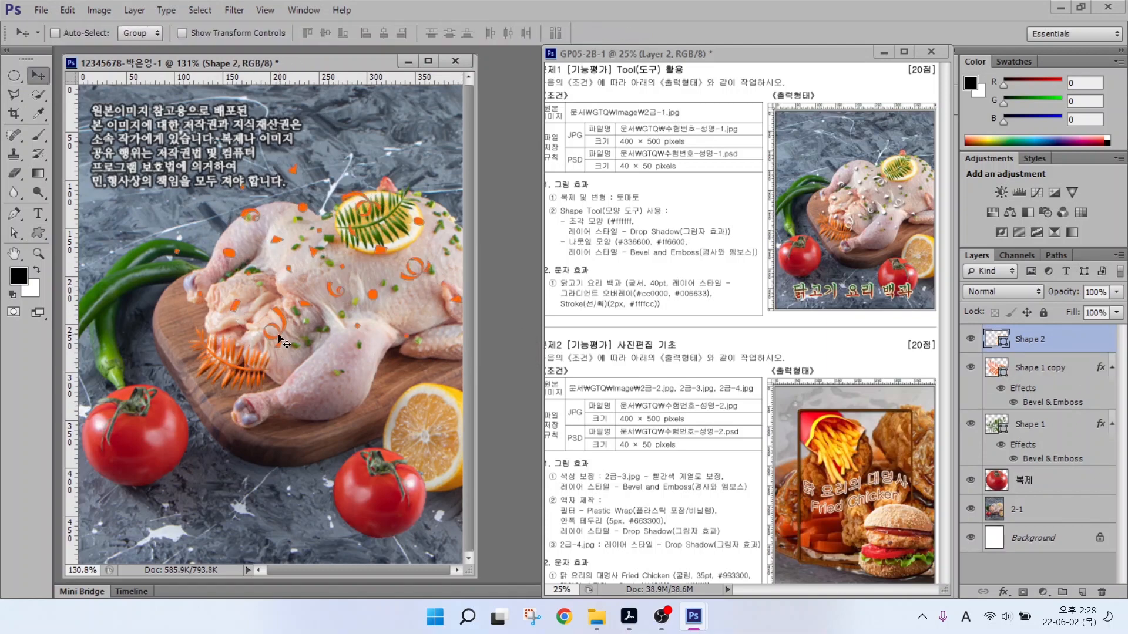
{"action": "left_click_drag", "start_coordinate": [281, 341], "coordinate": [264, 350]}
Make the dots white (#ffffff) and give Shape 2 a Drop Shadow.
{"action": "double_click", "coordinate": [990, 339]}
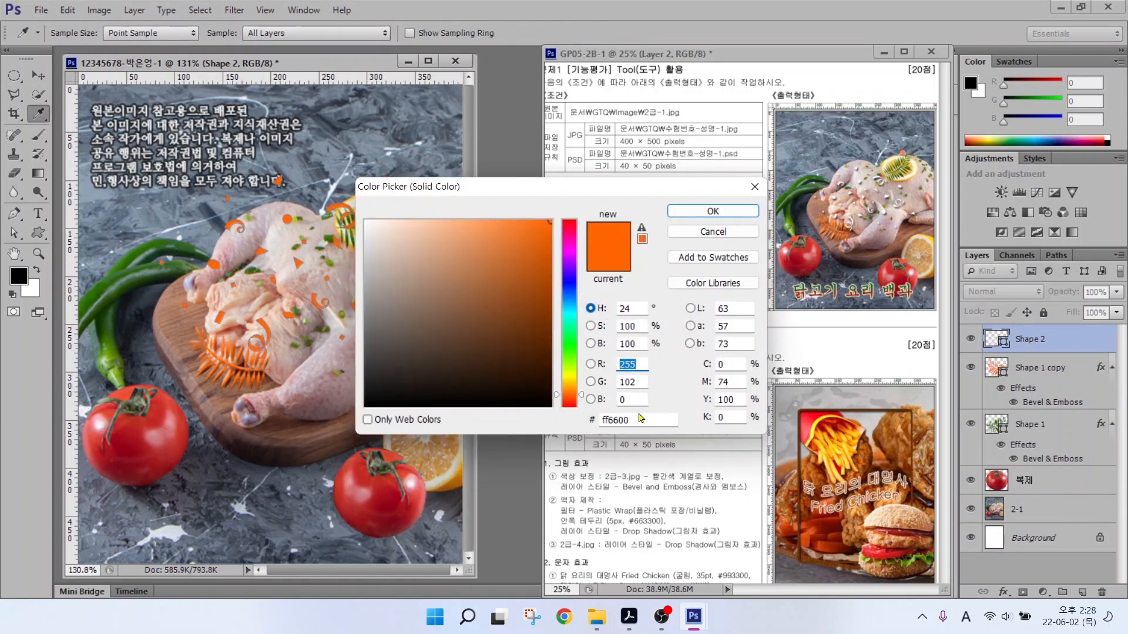
{"action": "type", "text": "ffffff"}
{"action": "left_click", "coordinate": [712, 213]}
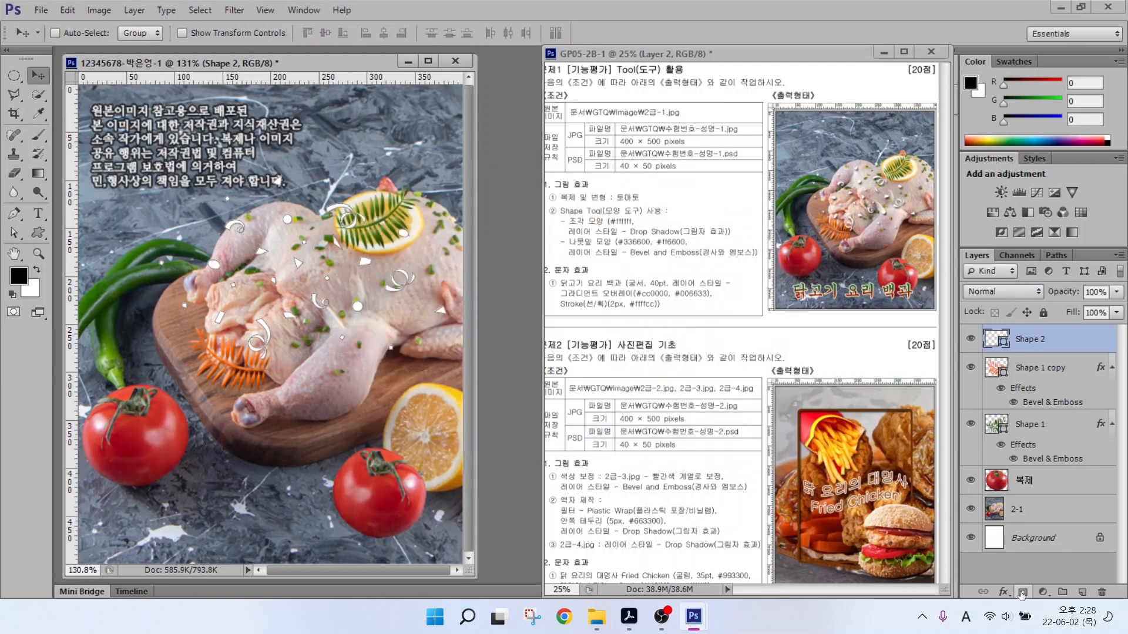
{"action": "left_click", "coordinate": [1003, 592]}
{"action": "left_click", "coordinate": [1011, 582]}
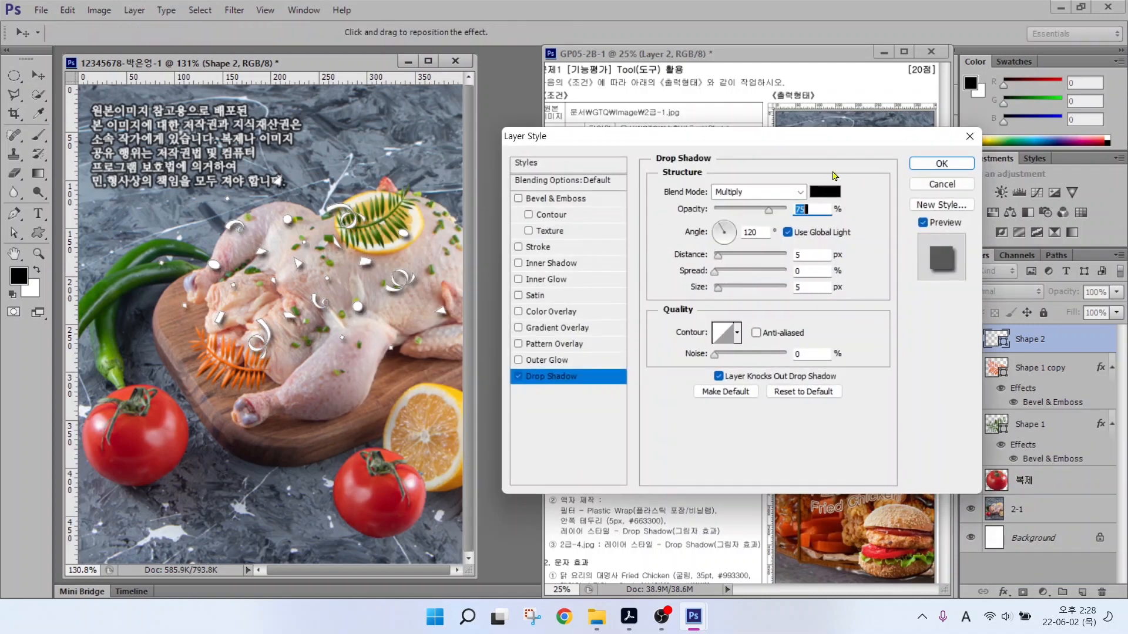
{"action": "key", "text": "Return"}
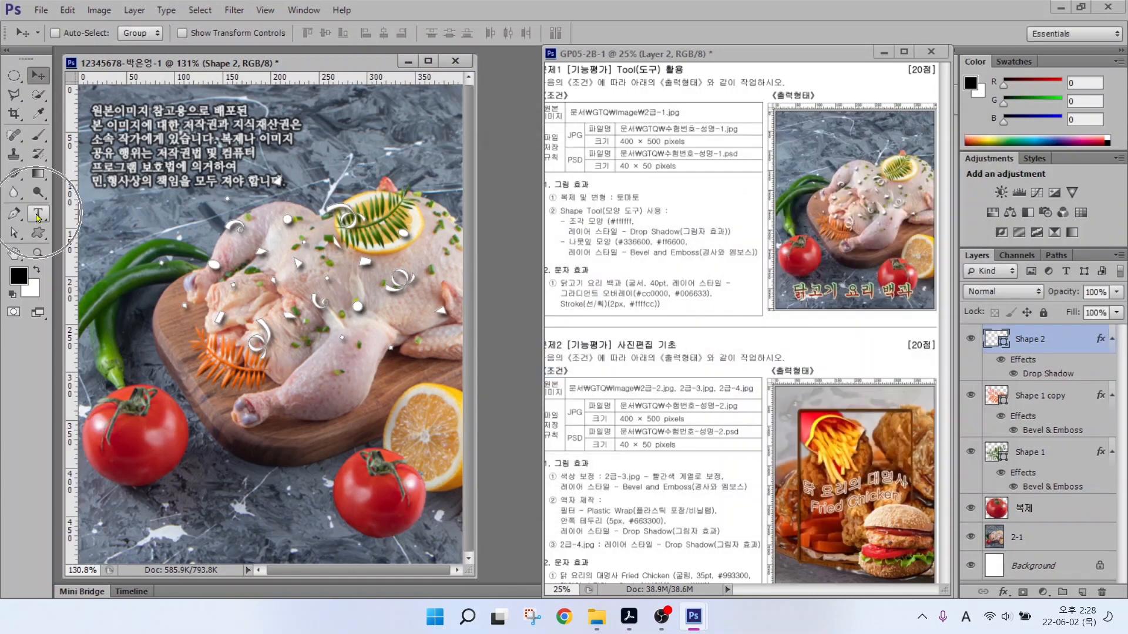
{"action": "left_click", "coordinate": [37, 217]}
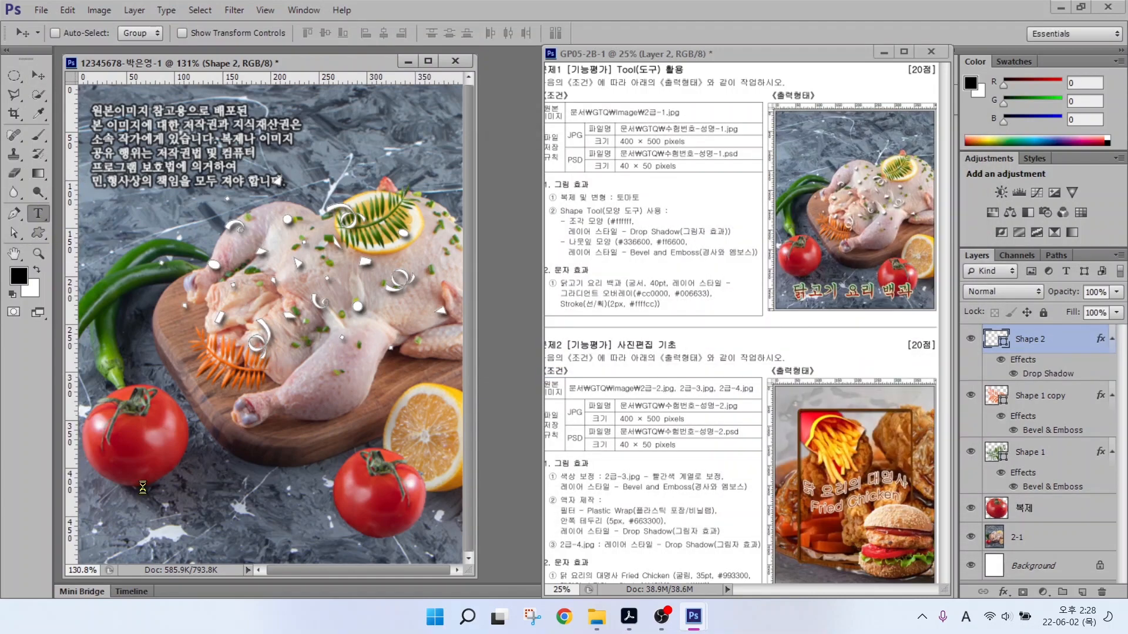
Type the Korean title 달고기 요리백과 near the bottom of the image.
{"action": "left_click", "coordinate": [120, 512]}
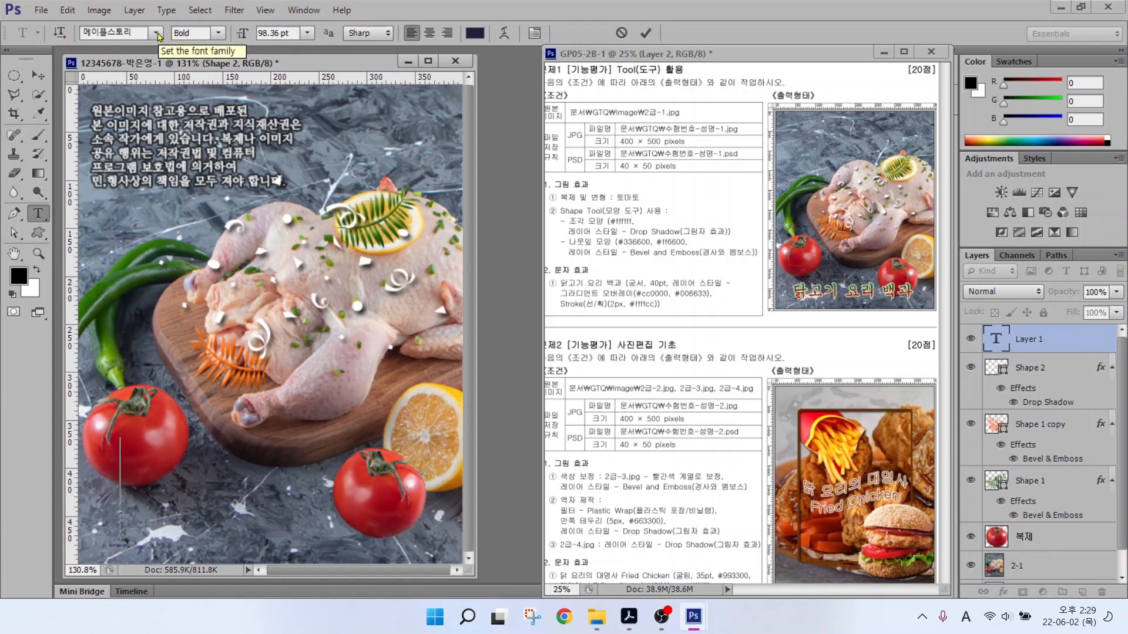
{"action": "key", "text": "Hangul"}
{"action": "type", "text": "달고기요"}
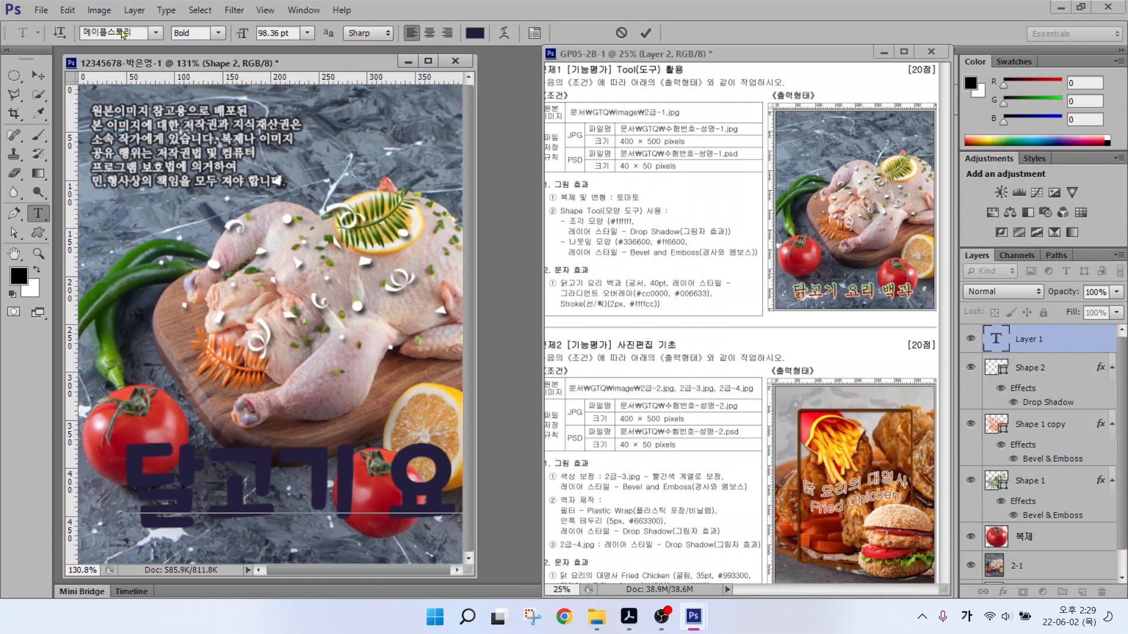
{"action": "key", "text": "ctrl+Return"}
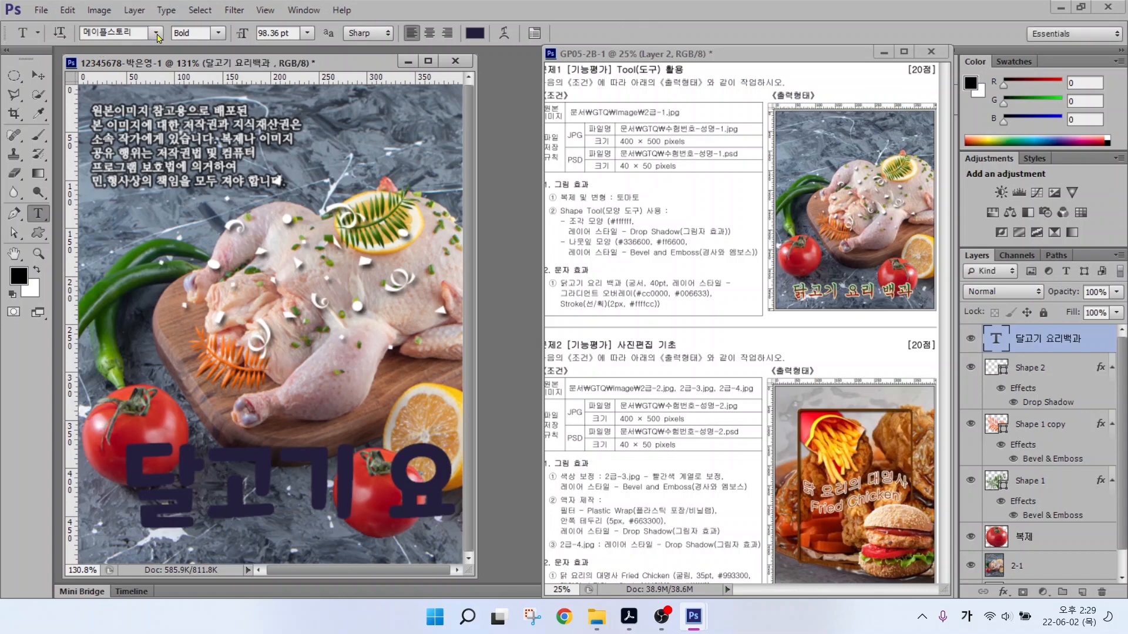
Set the title to the 궁서 font at 40 pt and add a Gradient Overlay style.
{"action": "left_click", "coordinate": [156, 34]}
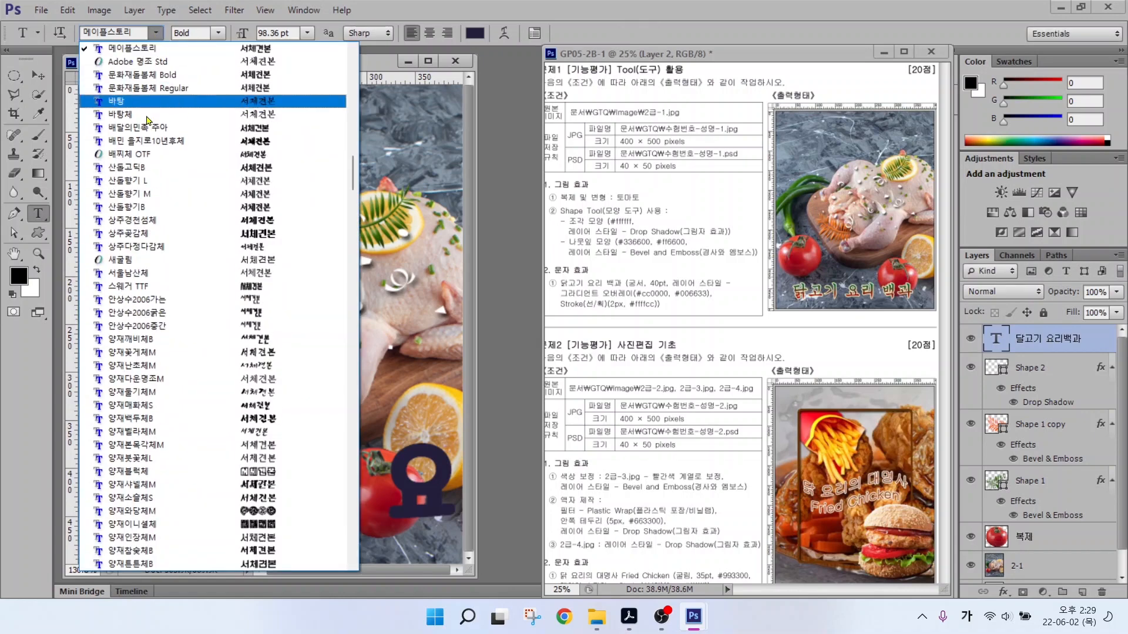
{"action": "scroll", "coordinate": [141, 171], "scroll_direction": "up", "scroll_amount": 7}
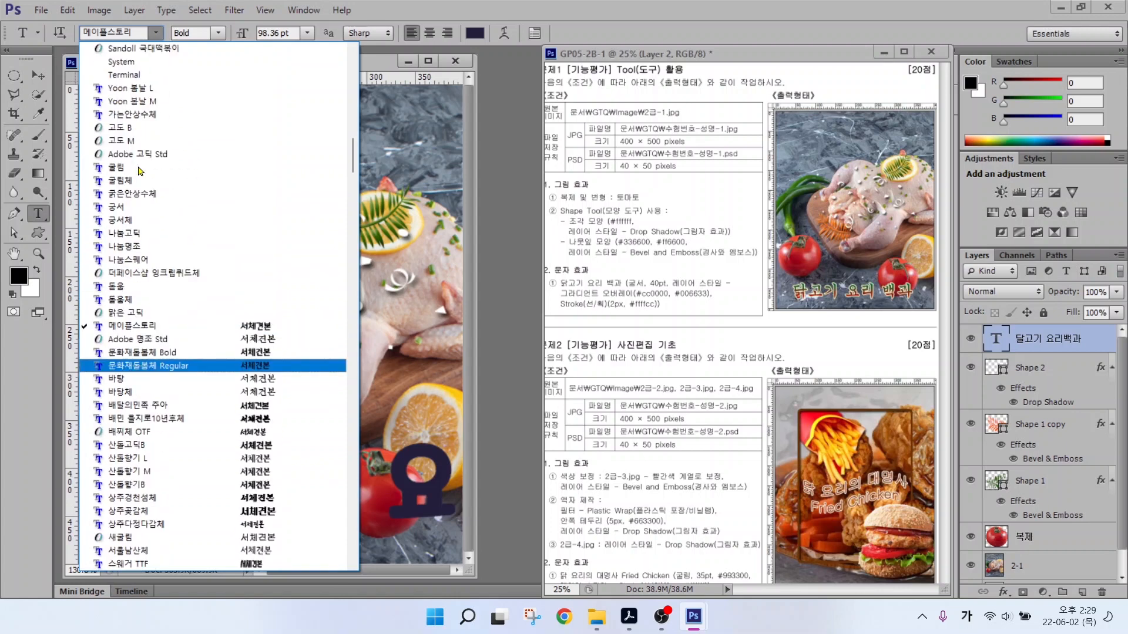
{"action": "left_click", "coordinate": [120, 208]}
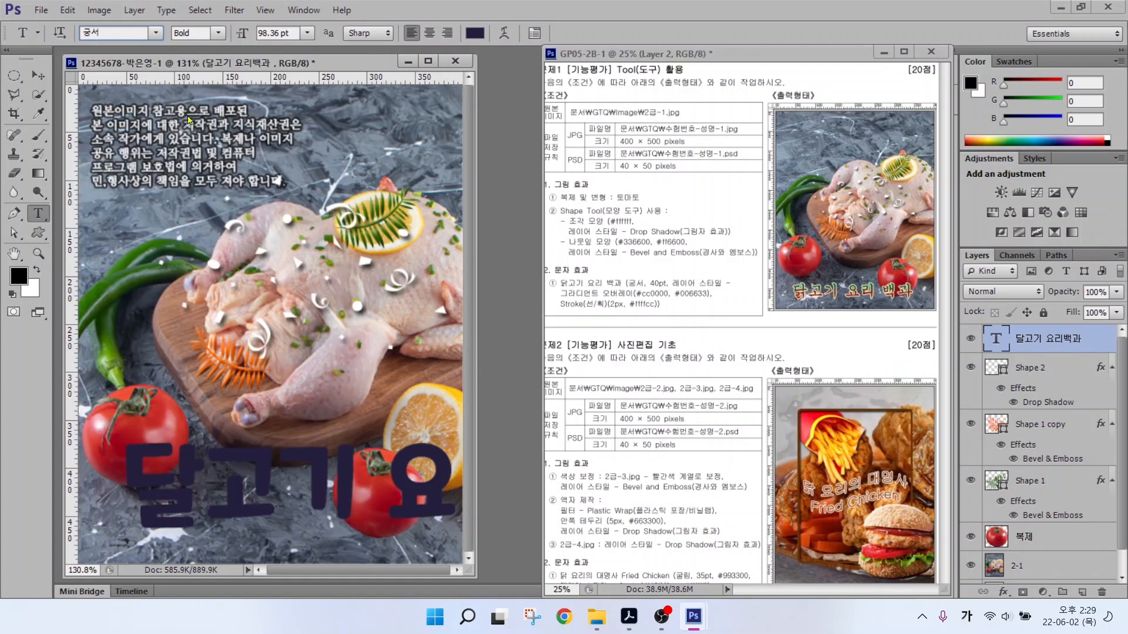
{"action": "left_click", "coordinate": [273, 33]}
{"action": "type", "text": "40"}
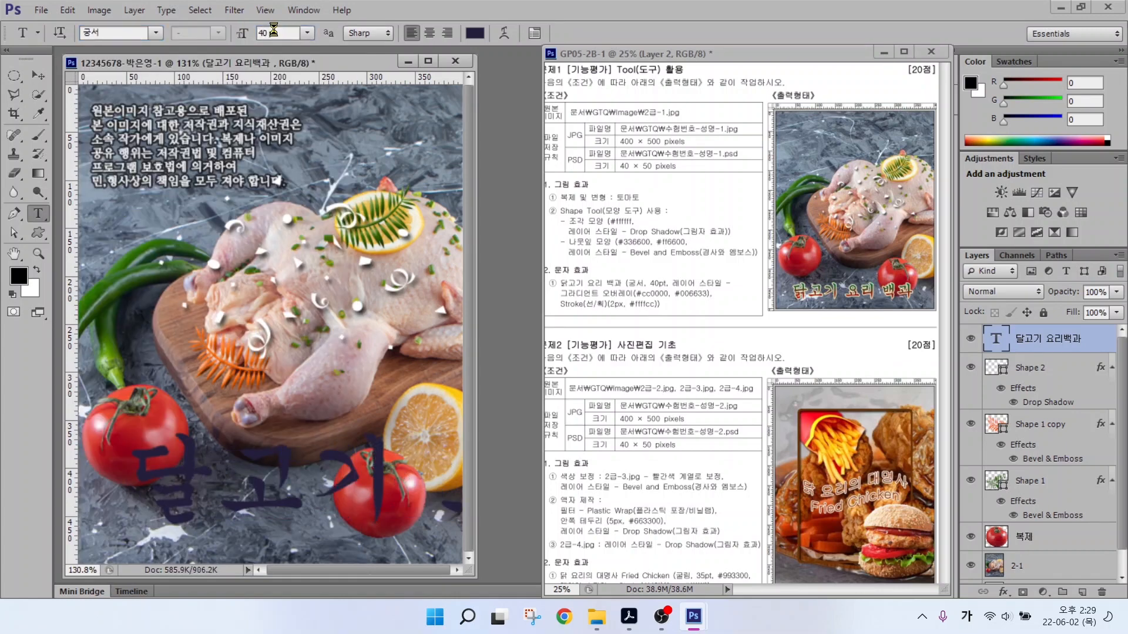
{"action": "key", "text": "Return"}
{"action": "left_click", "coordinate": [1004, 592]}
{"action": "left_click", "coordinate": [1025, 535]}
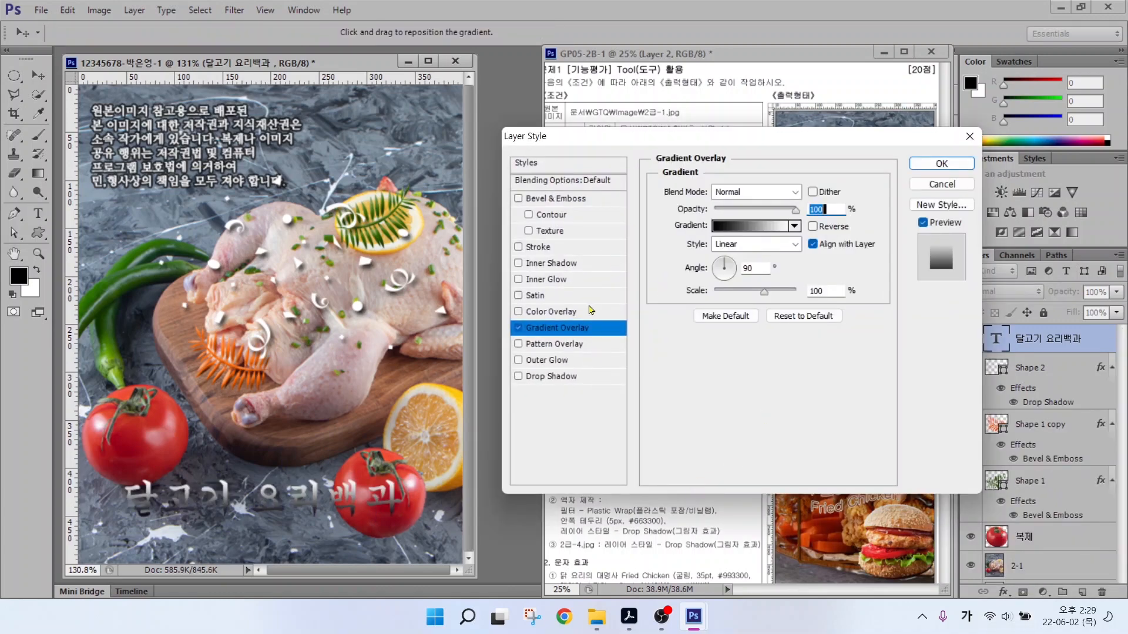
Move the Layer Style dialog aside and open the overlay's Gradient Editor.
{"action": "left_click_drag", "start_coordinate": [636, 144], "coordinate": [209, 62]}
{"action": "key", "text": "alt"}
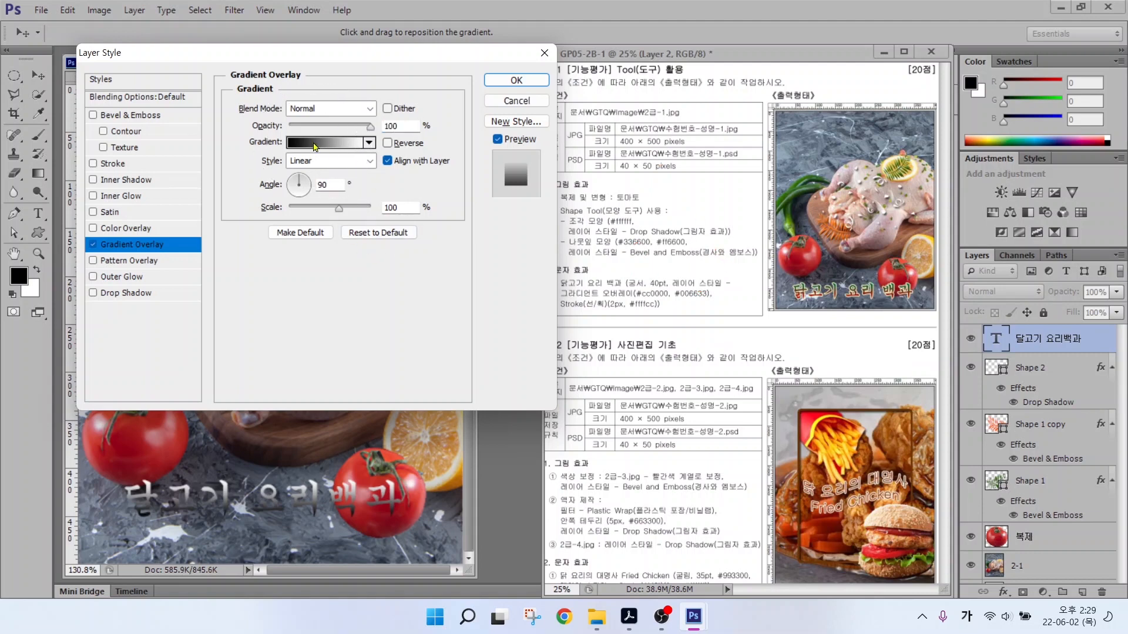
{"action": "left_click", "coordinate": [315, 147]}
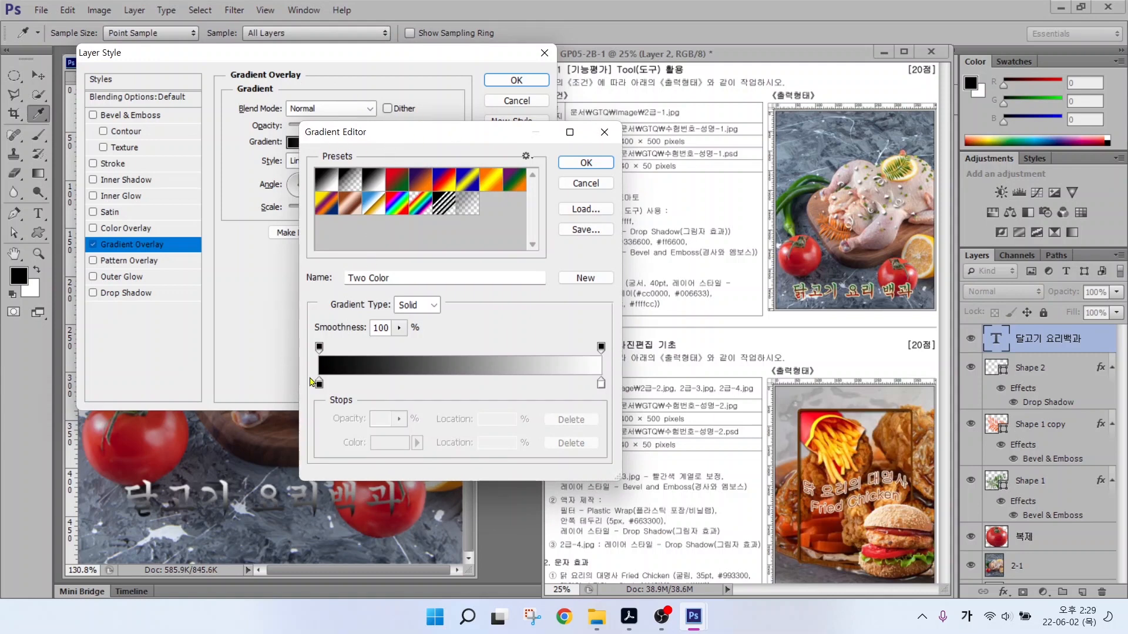
{"action": "key", "text": "alt+2"}
{"action": "mouse_move", "coordinate": [339, 396]}
{"action": "left_mouse_down"}
{"action": "mouse_move", "coordinate": [308, 392]}
{"action": "mouse_move", "coordinate": [318, 372]}
{"action": "mouse_move", "coordinate": [337, 395]}
{"action": "left_mouse_up"}
{"action": "mouse_move", "coordinate": [597, 398]}
{"action": "left_mouse_down"}
{"action": "mouse_move", "coordinate": [592, 372]}
{"action": "mouse_move", "coordinate": [617, 392]}
{"action": "left_mouse_up"}
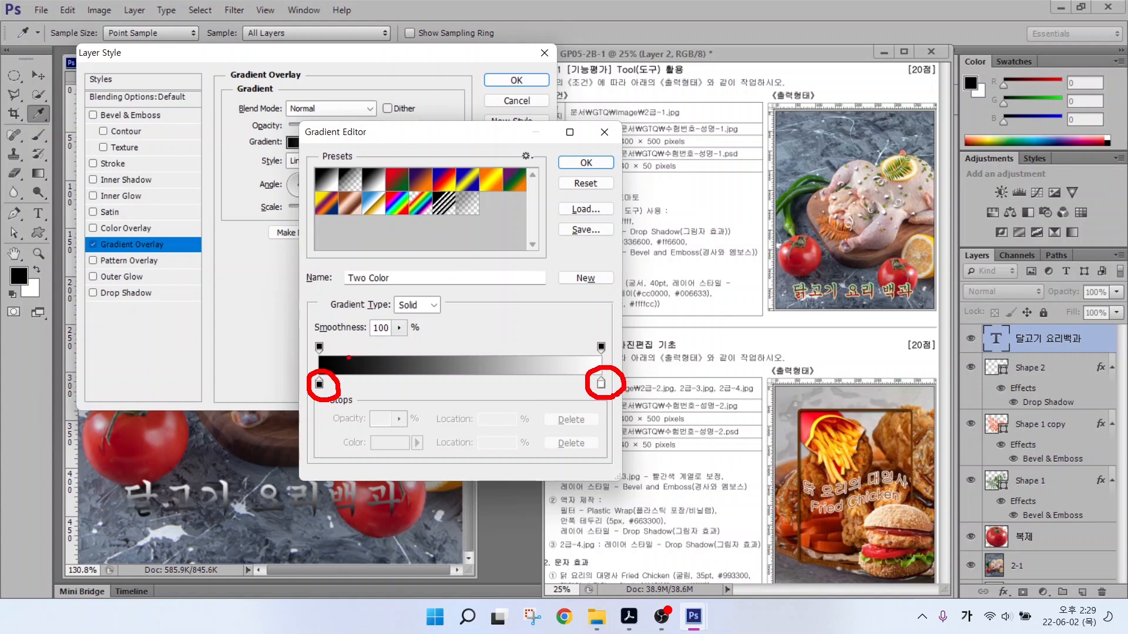
{"action": "left_click_drag", "start_coordinate": [312, 361], "coordinate": [318, 333]}
{"action": "mouse_move", "coordinate": [605, 357]}
{"action": "left_mouse_down"}
{"action": "mouse_move", "coordinate": [592, 333]}
{"action": "mouse_move", "coordinate": [613, 357]}
{"action": "left_mouse_up"}
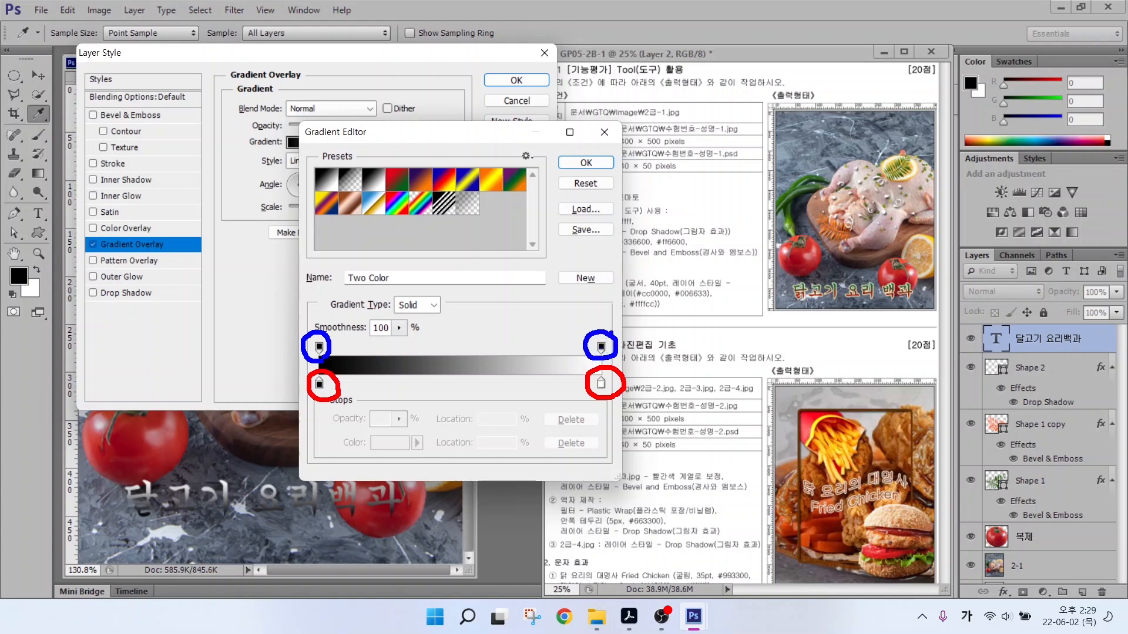
{"action": "left_click_drag", "start_coordinate": [327, 325], "coordinate": [295, 359]}
{"action": "key", "text": "Escape"}
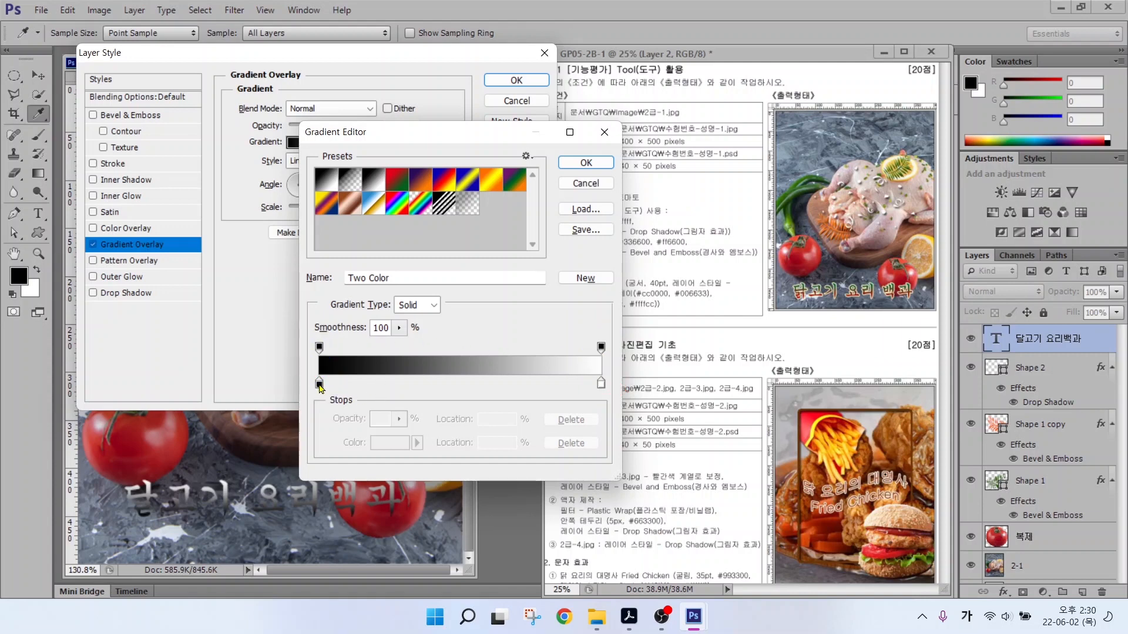
Set the gradient stops to red #cc0000 on the left and green #006633 on the right.
{"action": "double_click", "coordinate": [320, 384]}
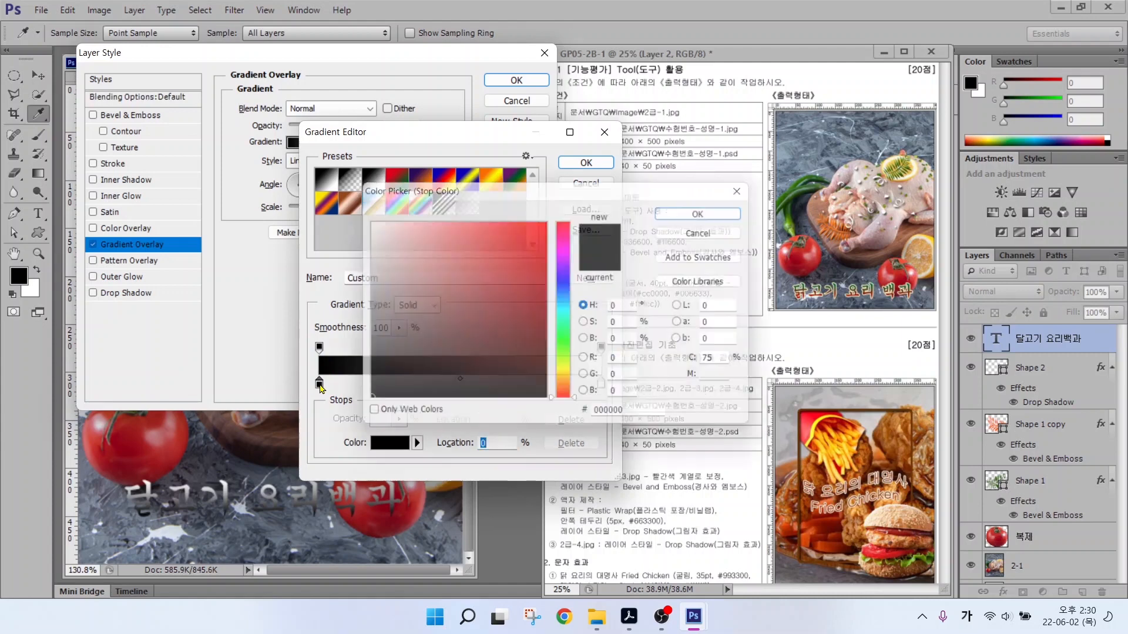
{"action": "double_click", "coordinate": [639, 421]}
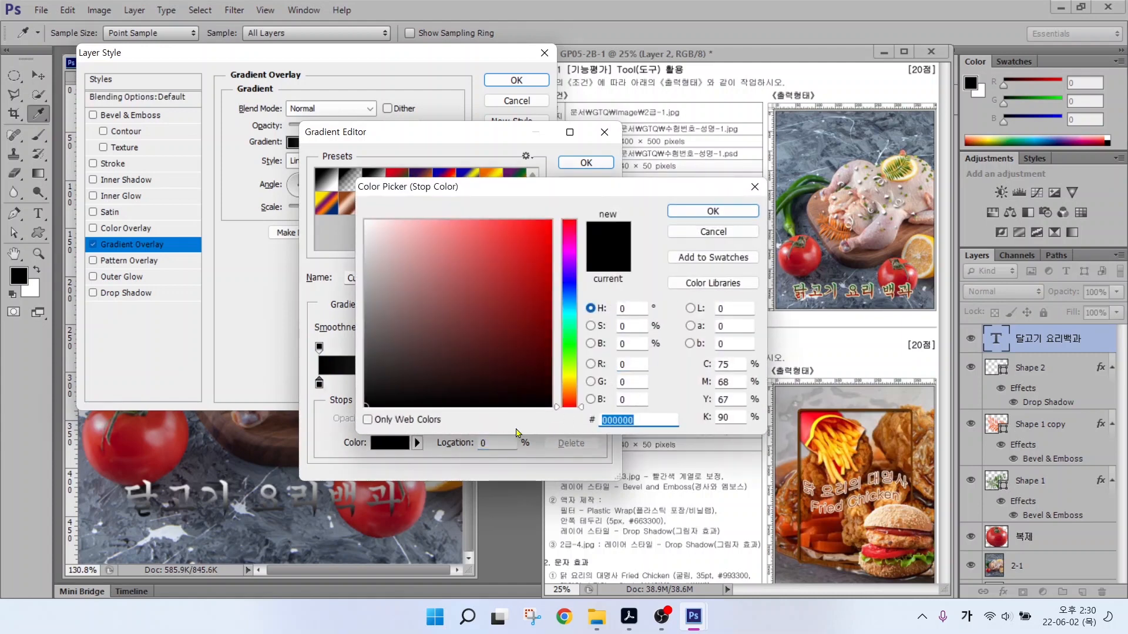
{"action": "type", "text": "cc0000"}
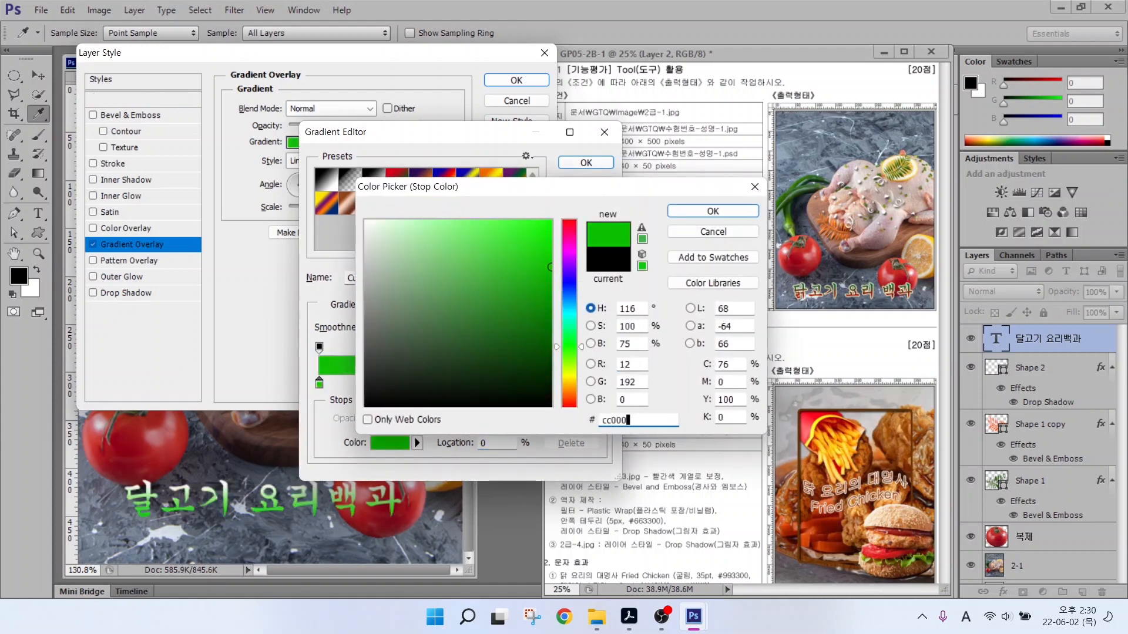
{"action": "key", "text": "Return"}
{"action": "double_click", "coordinate": [602, 384]}
{"action": "left_click_drag", "start_coordinate": [636, 420], "coordinate": [562, 414]}
{"action": "type", "text": "006633"}
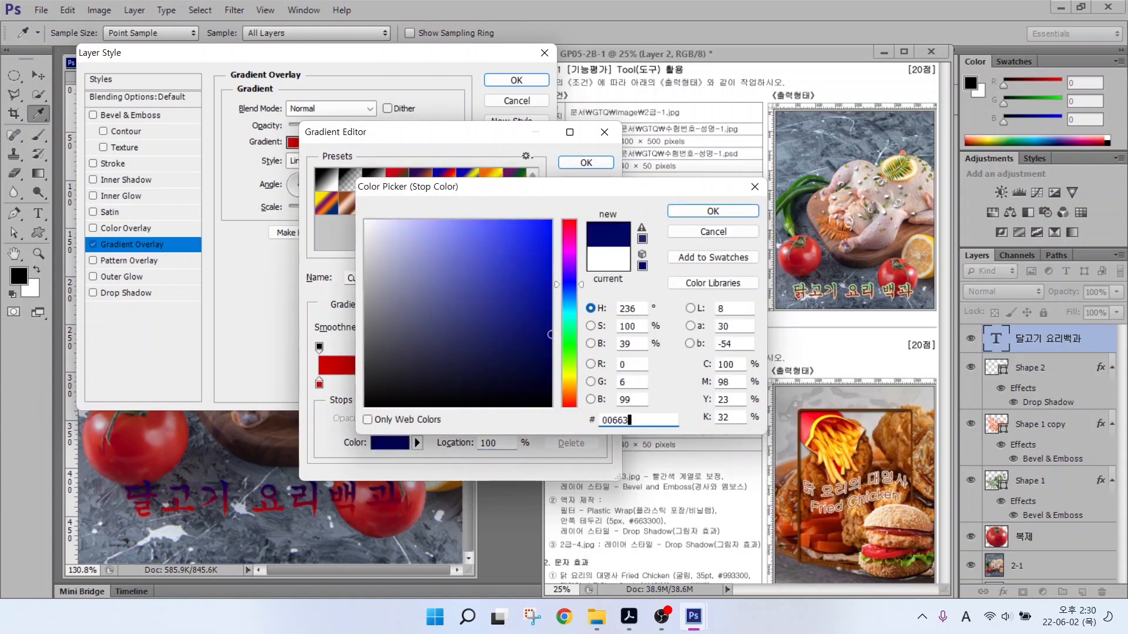
{"action": "key", "text": "Return"}
{"action": "key", "text": "Return"}
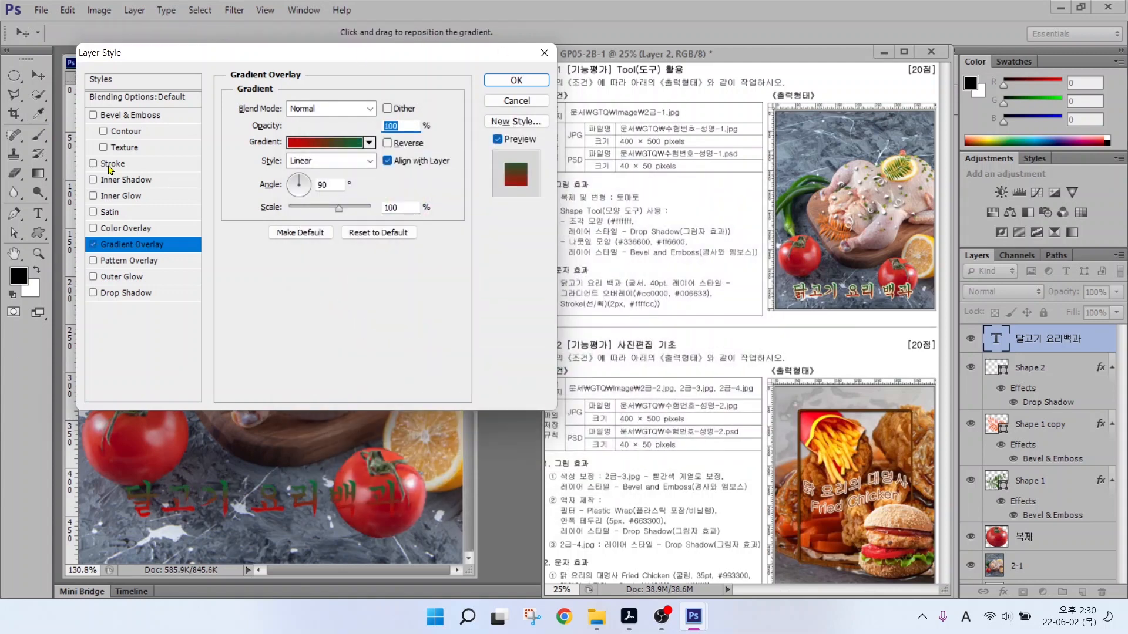
Add a 2 px pale yellow #ffffcc Stroke and apply both layer styles.
{"action": "left_click", "coordinate": [111, 164]}
{"action": "double_click", "coordinate": [382, 106]}
{"action": "type", "text": "2"}
{"action": "left_click", "coordinate": [268, 209]}
{"action": "double_click", "coordinate": [623, 420]}
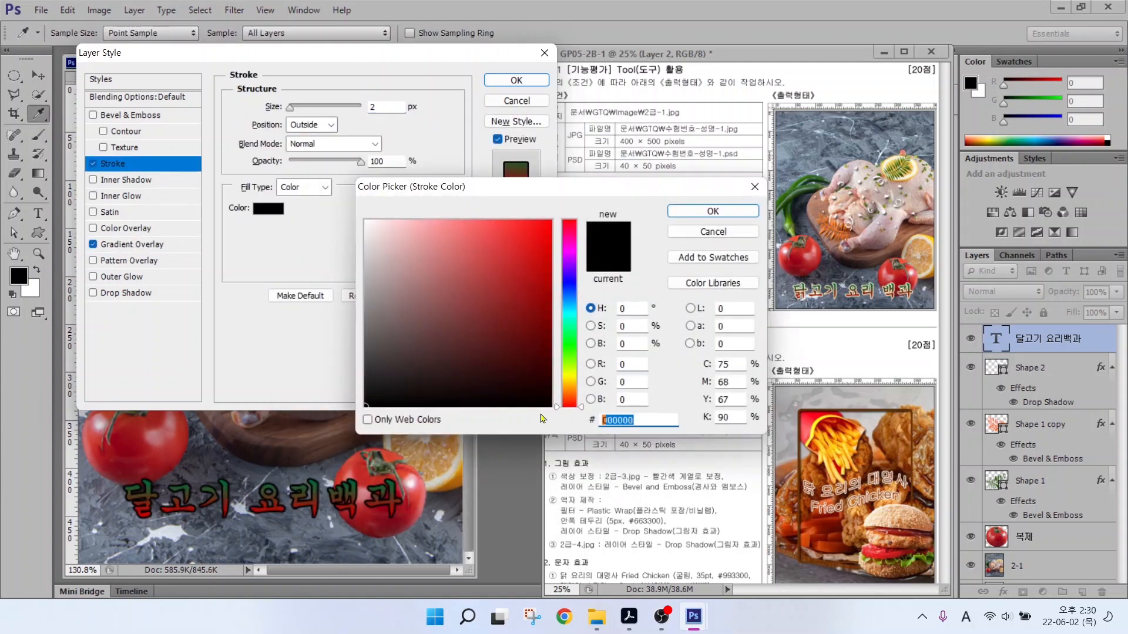
{"action": "type", "text": "ffffcc"}
{"action": "key", "text": "Return"}
{"action": "left_click", "coordinate": [515, 80]}
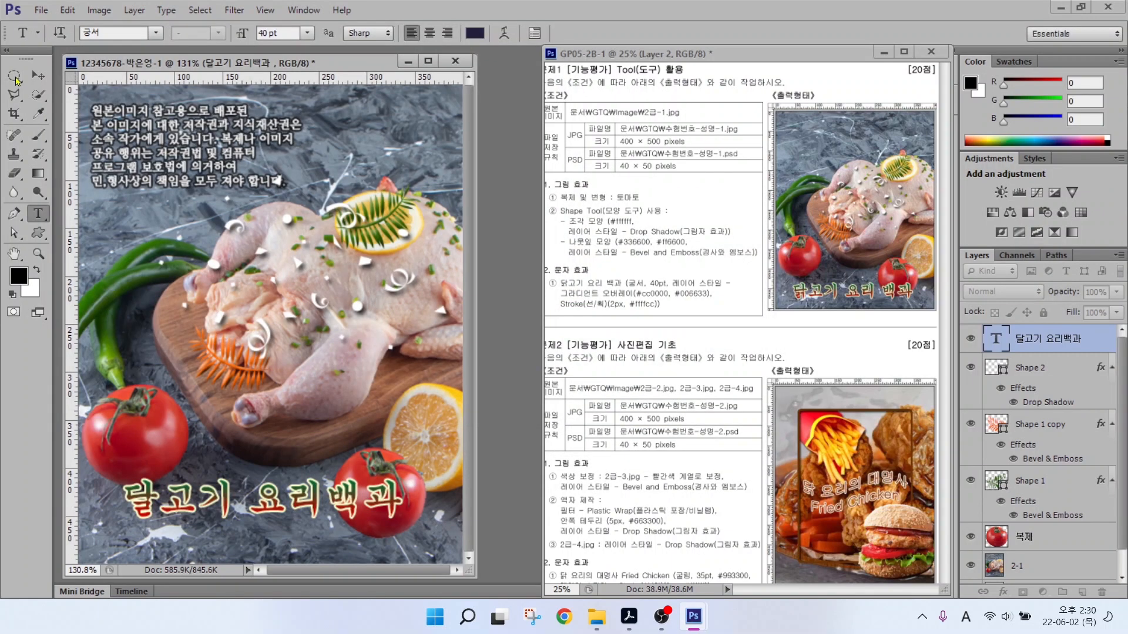
Nudge the title layer slightly lower toward the image's bottom edge with the Move tool.
{"action": "key", "text": "v"}
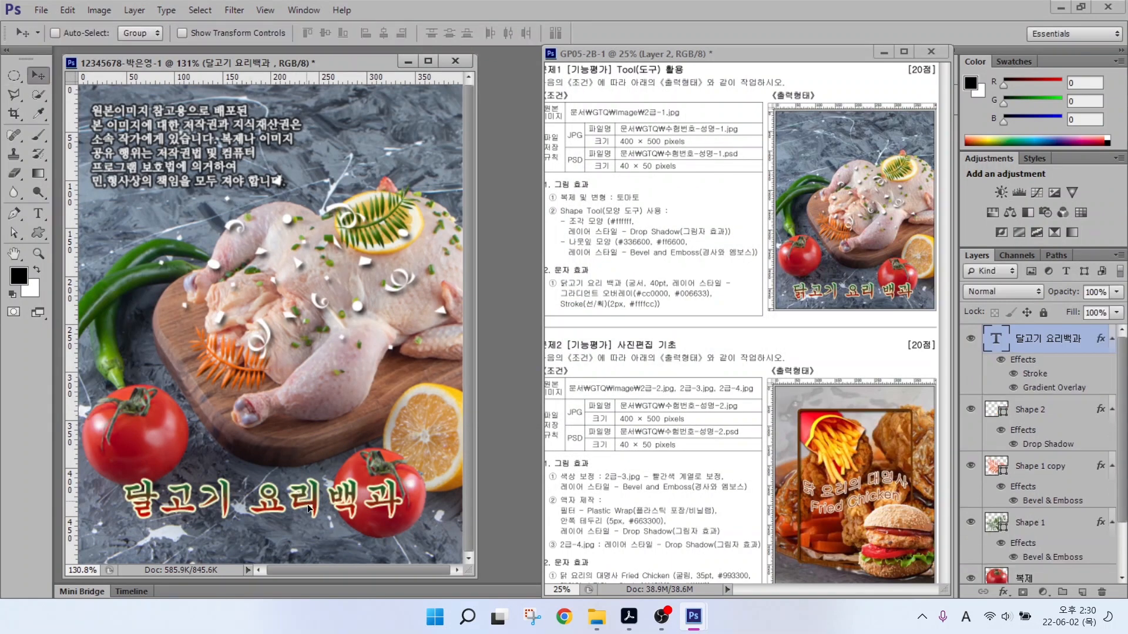
{"action": "left_click_drag", "start_coordinate": [302, 498], "coordinate": [306, 508]}
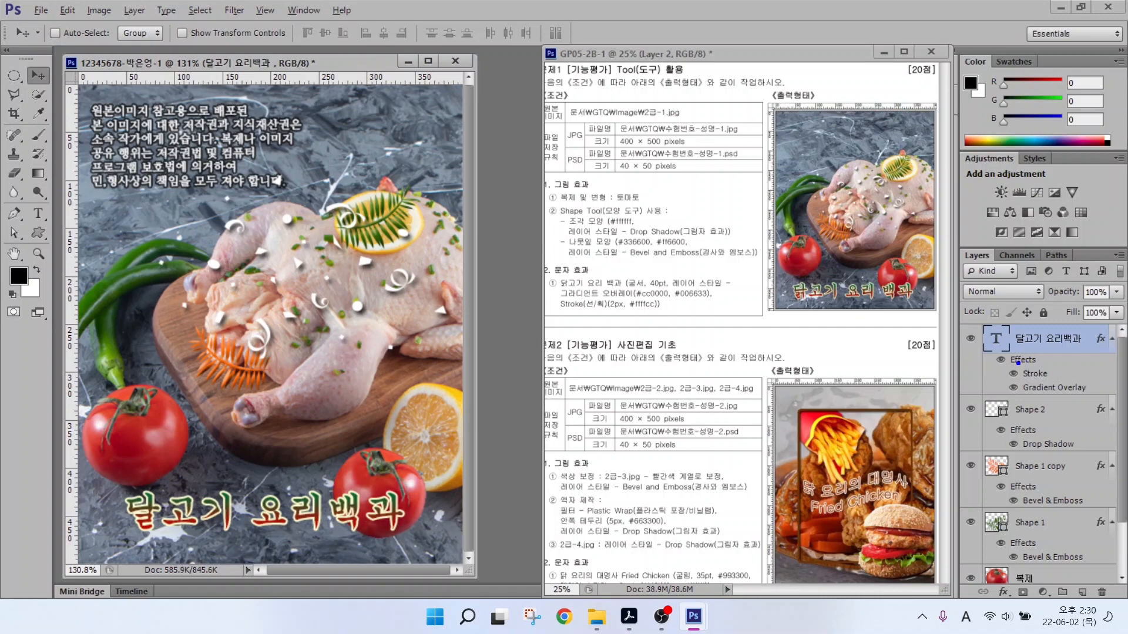
{"action": "left_click_drag", "start_coordinate": [1009, 369], "coordinate": [941, 328]}
{"action": "left_click_drag", "start_coordinate": [1010, 445], "coordinate": [939, 412]}
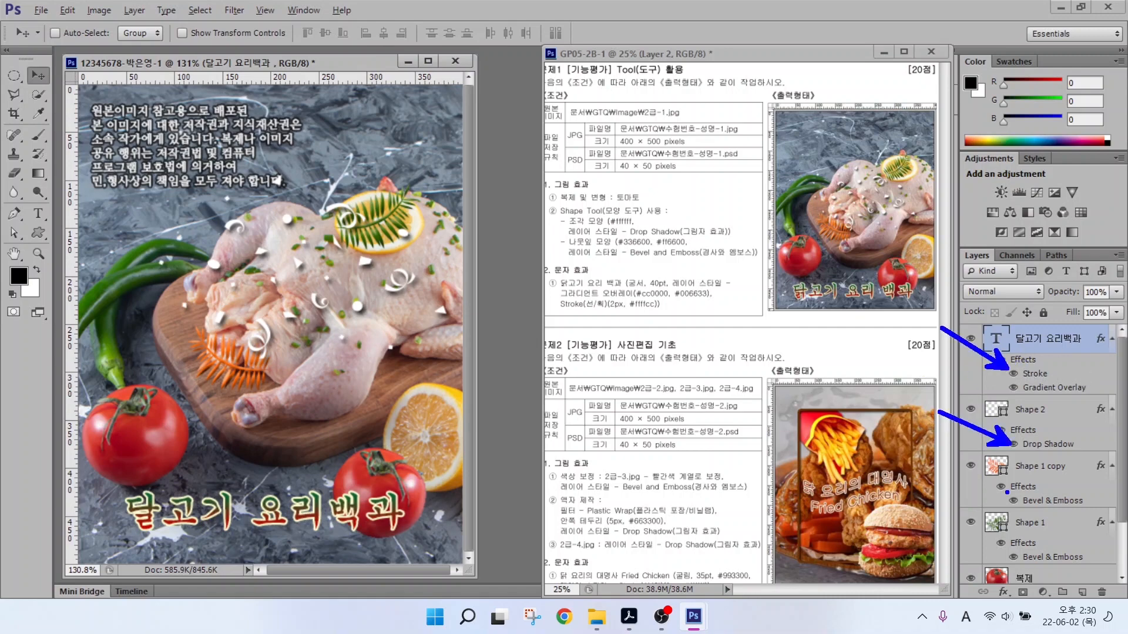
{"action": "left_click_drag", "start_coordinate": [1006, 492], "coordinate": [936, 460]}
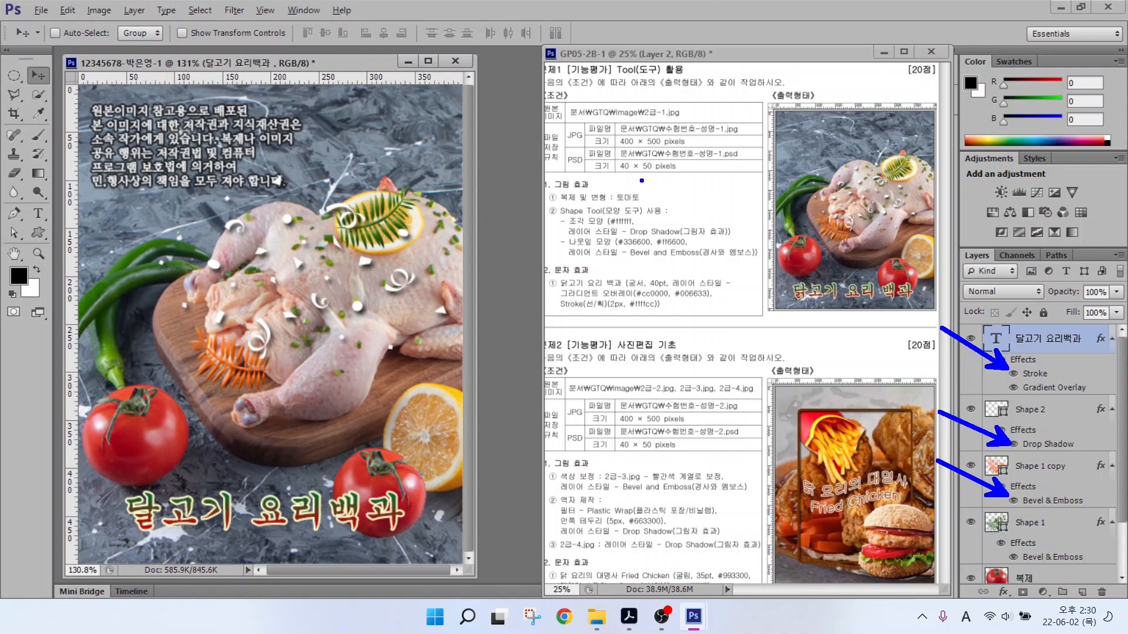
{"action": "mouse_move", "coordinate": [581, 146]}
{"action": "left_mouse_down"}
{"action": "mouse_move", "coordinate": [562, 139]}
{"action": "mouse_move", "coordinate": [587, 133]}
{"action": "left_mouse_up"}
{"action": "mouse_move", "coordinate": [578, 175]}
{"action": "left_mouse_down"}
{"action": "mouse_move", "coordinate": [625, 147]}
{"action": "mouse_move", "coordinate": [739, 148]}
{"action": "left_mouse_up"}
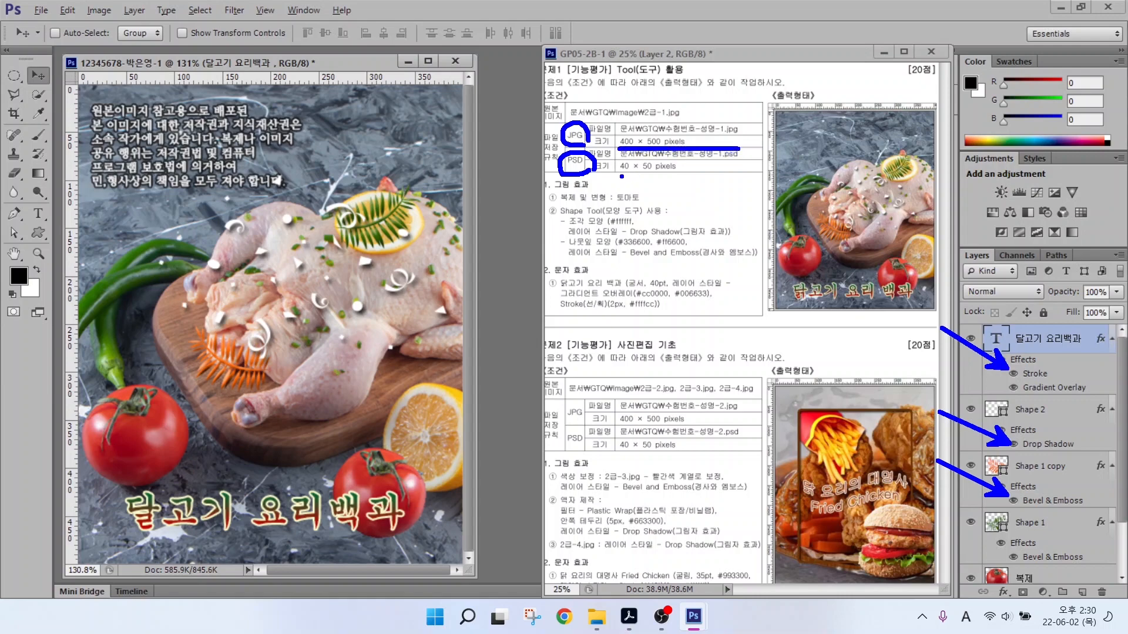
{"action": "left_click_drag", "start_coordinate": [622, 175], "coordinate": [714, 175]}
{"action": "key", "text": "Escape"}
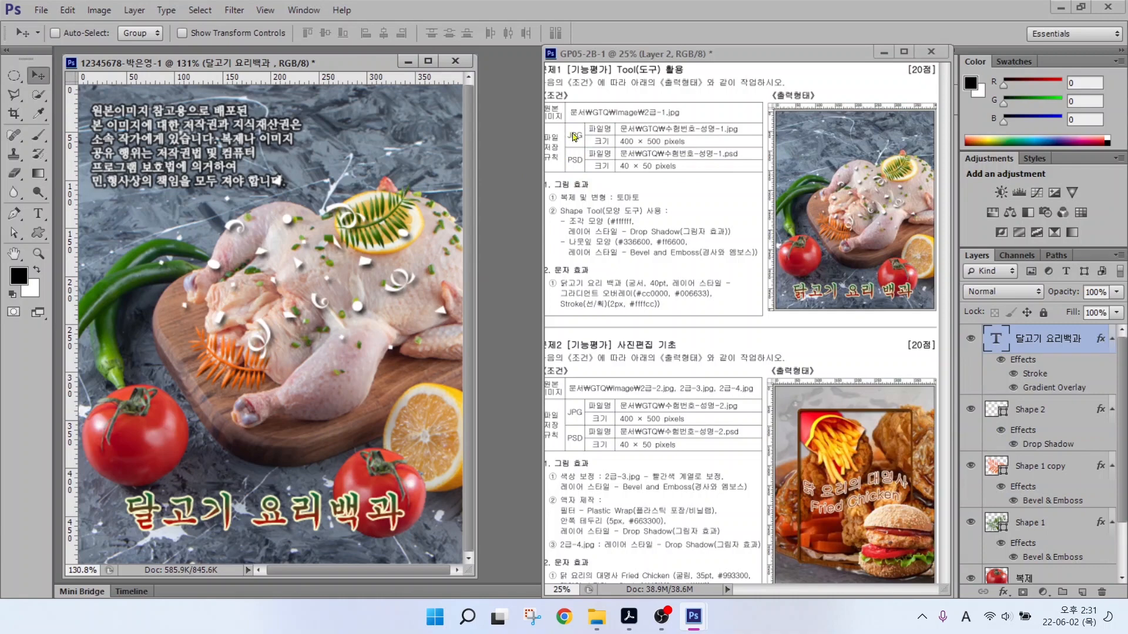
Start Save As and navigate to Libraries > 문서 > GTQ.
{"action": "left_click", "coordinate": [42, 10]}
{"action": "left_click", "coordinate": [43, 10]}
{"action": "left_click", "coordinate": [43, 10]}
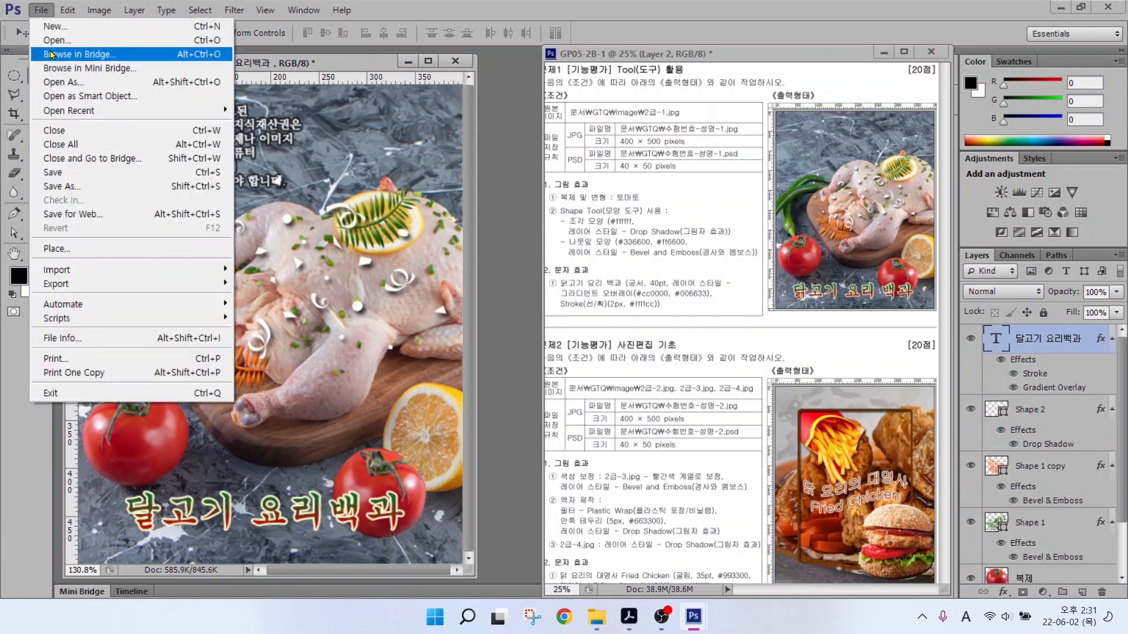
{"action": "left_click", "coordinate": [62, 186]}
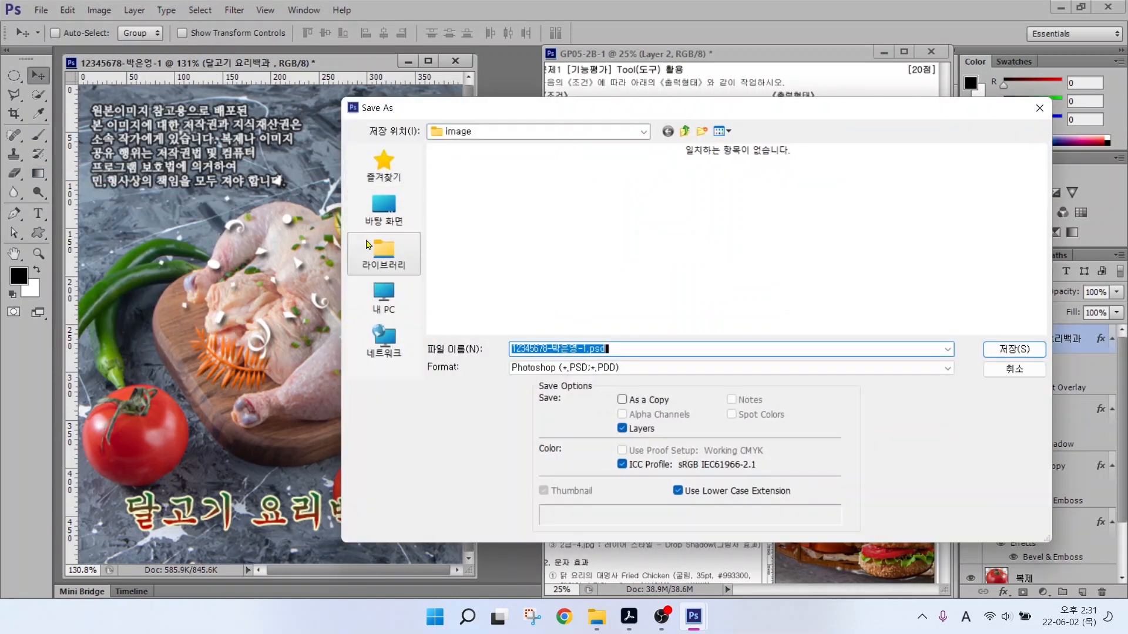
{"action": "left_click", "coordinate": [382, 253]}
{"action": "double_click", "coordinate": [493, 164]}
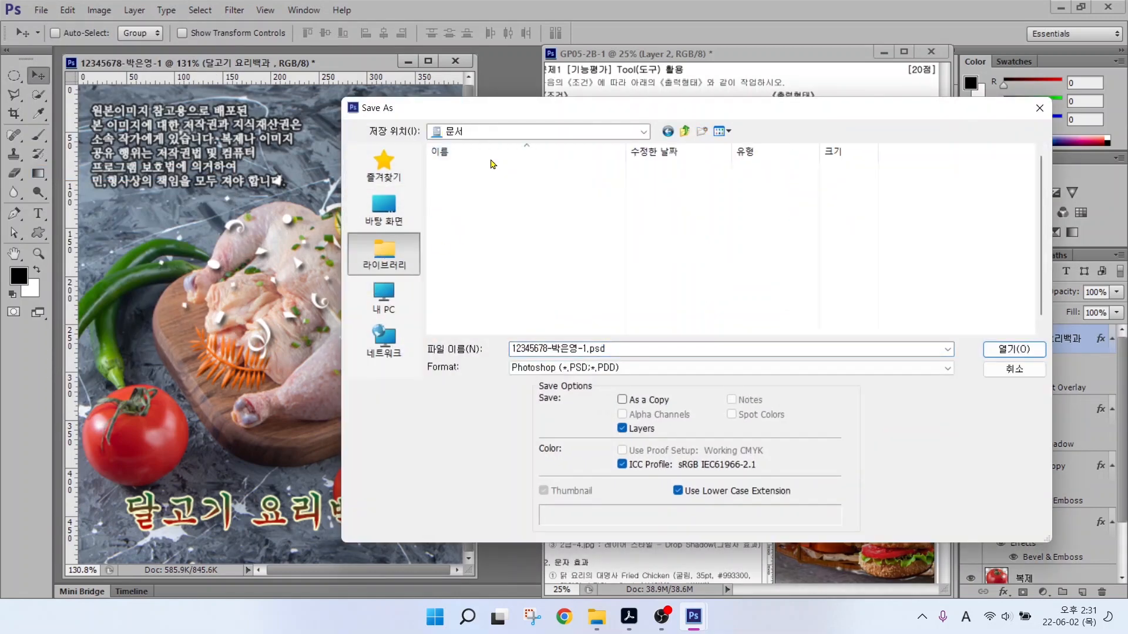
{"action": "double_click", "coordinate": [505, 185]}
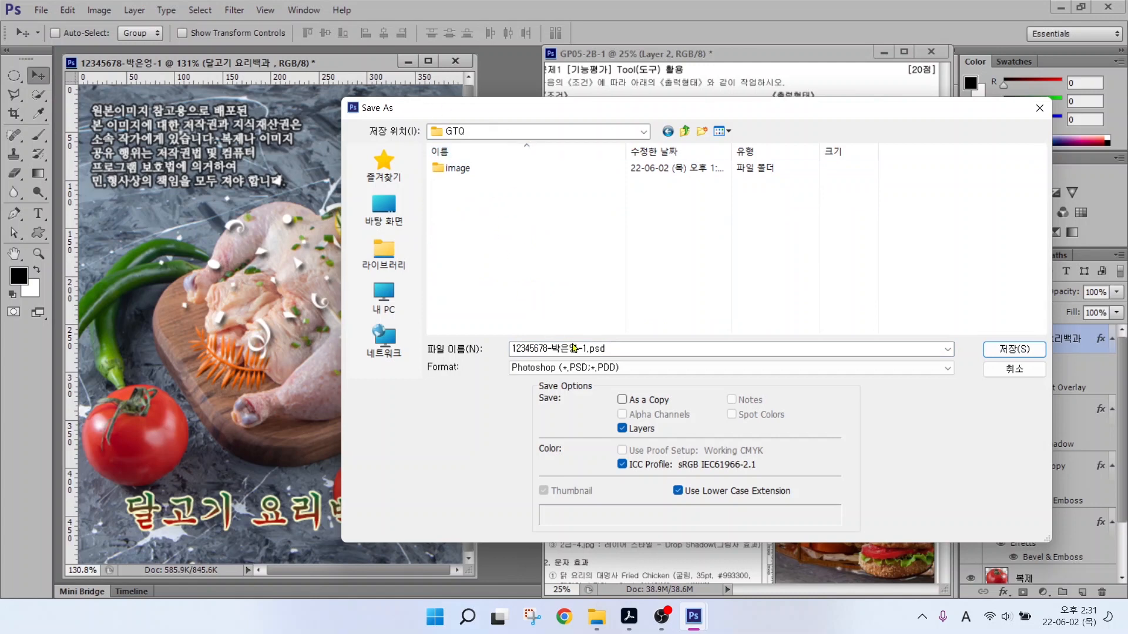
Save the artwork as a JPEG at maximum quality 12.
{"action": "left_click_drag", "start_coordinate": [503, 360], "coordinate": [639, 359]}
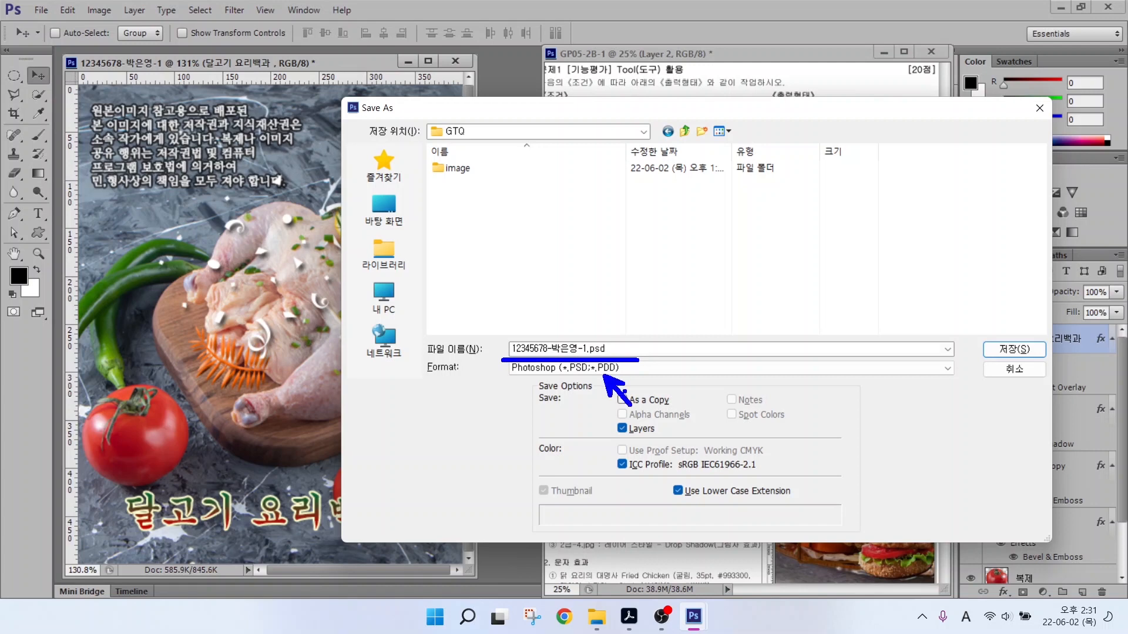
{"action": "left_click", "coordinate": [621, 369]}
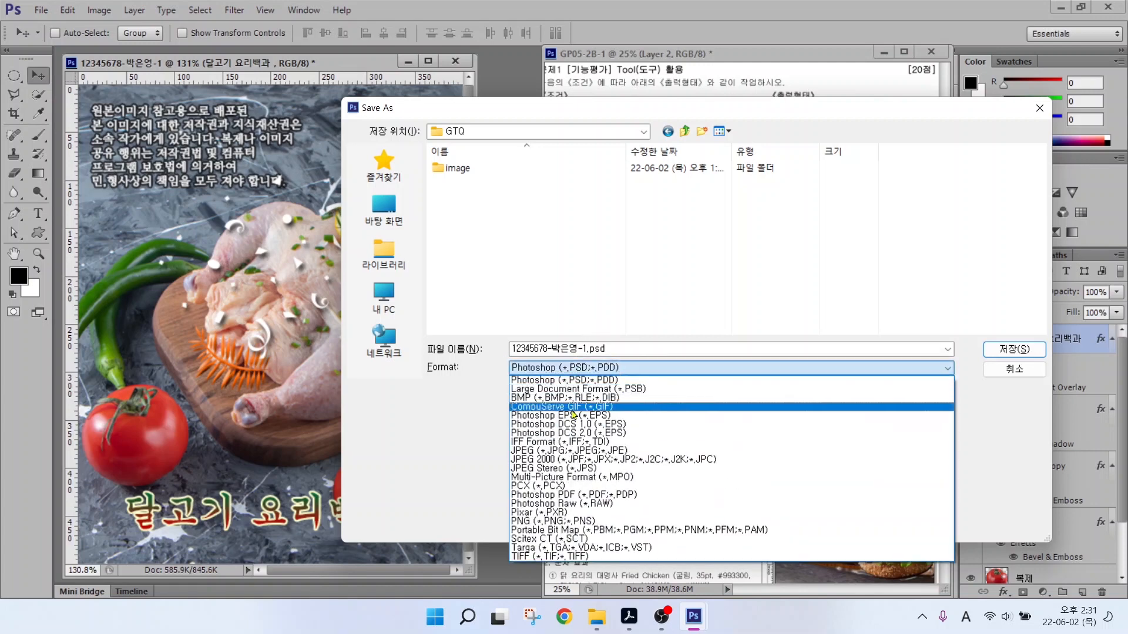
{"action": "left_click", "coordinate": [534, 451]}
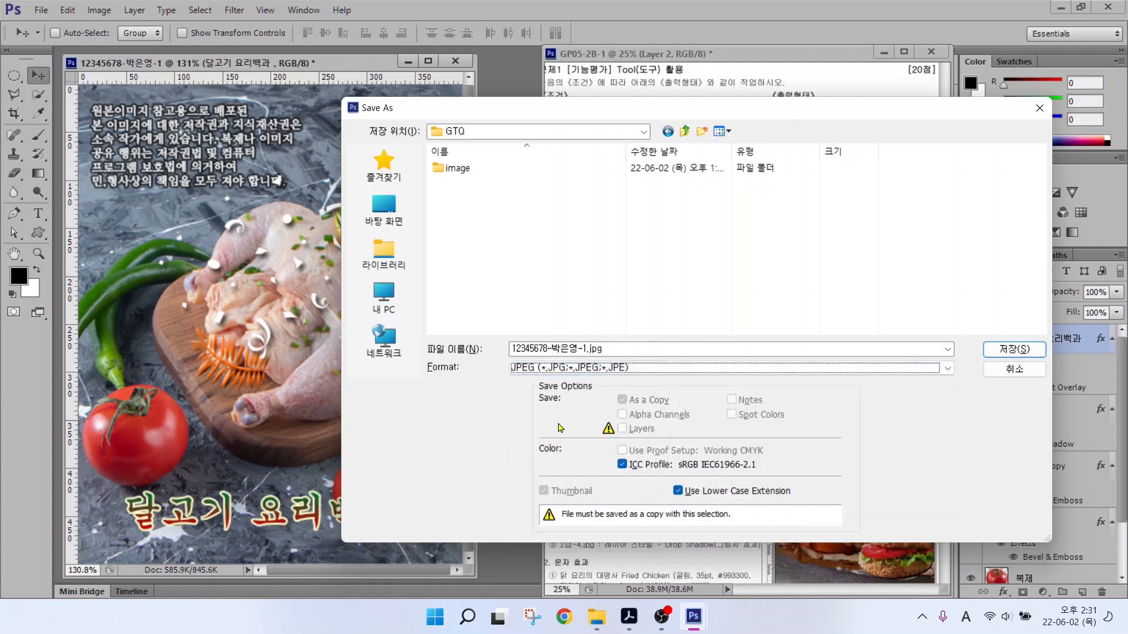
{"action": "mouse_move", "coordinate": [606, 360]}
{"action": "left_mouse_down"}
{"action": "mouse_move", "coordinate": [583, 339]}
{"action": "mouse_move", "coordinate": [597, 332]}
{"action": "mouse_move", "coordinate": [612, 353]}
{"action": "left_mouse_up"}
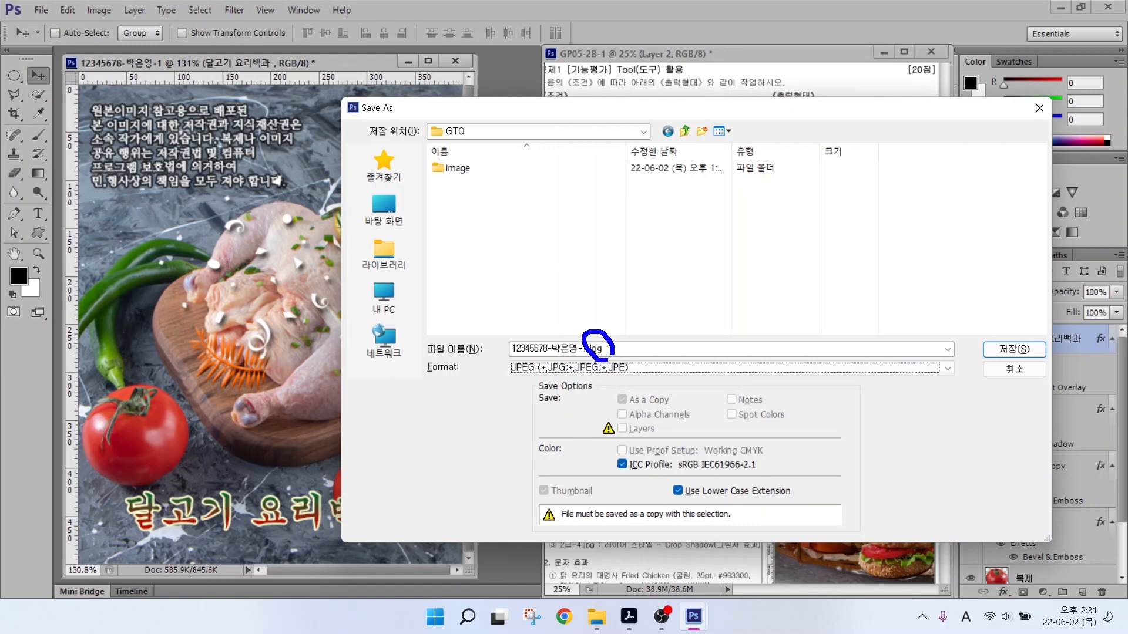
{"action": "left_click", "coordinate": [1011, 352]}
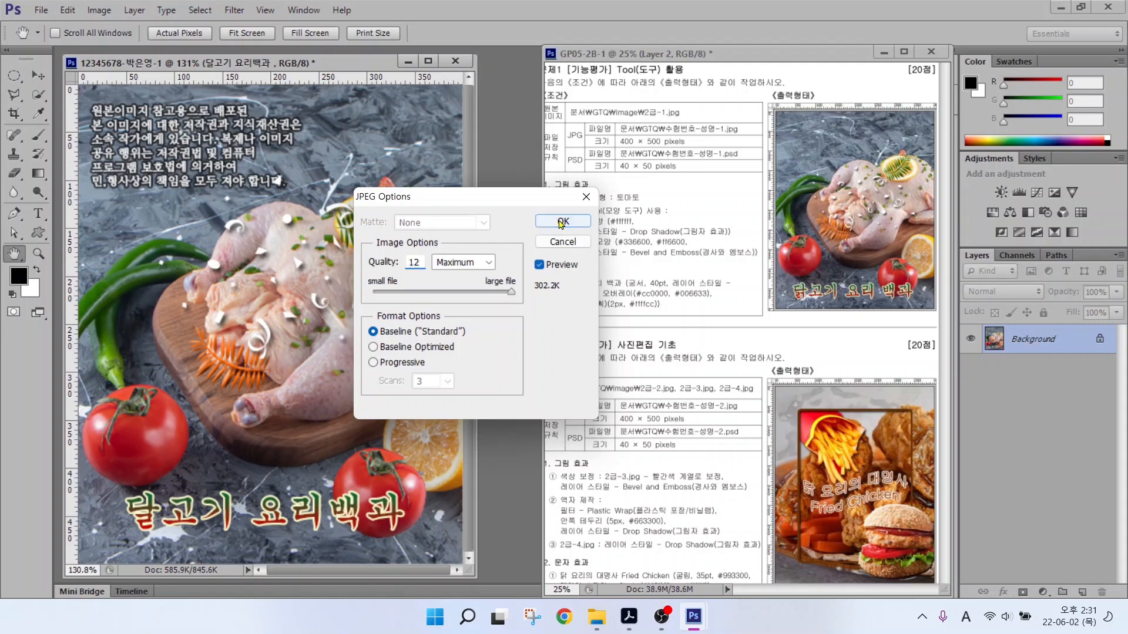
{"action": "left_click", "coordinate": [563, 221]}
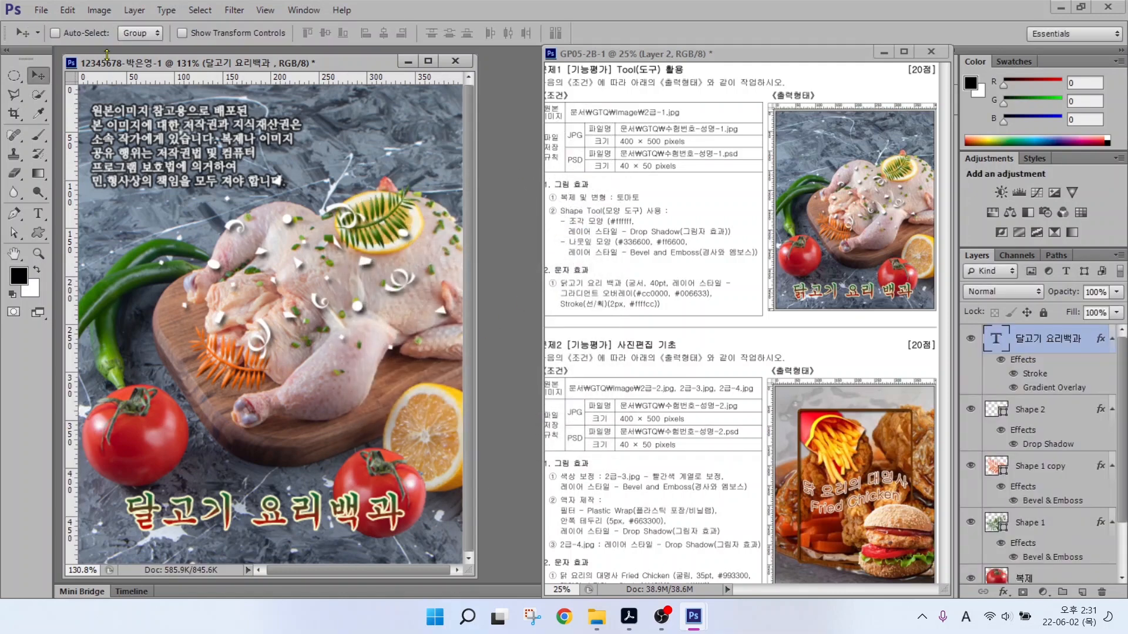
In Image Size, enter a width of 40 pixels so the height becomes 50.
{"action": "left_click", "coordinate": [91, 10]}
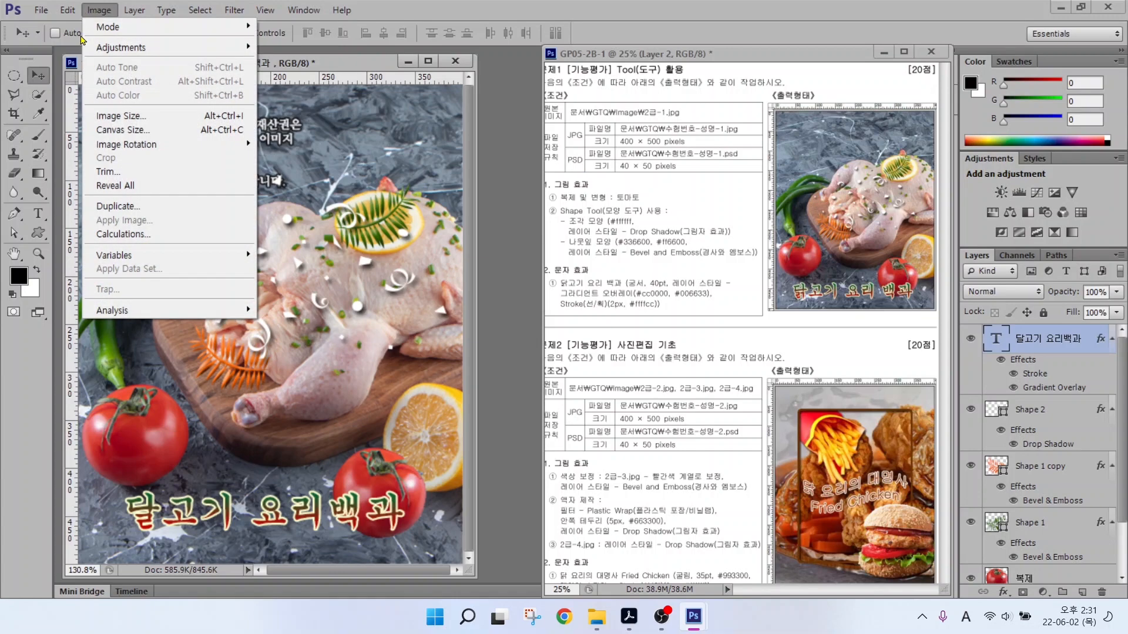
{"action": "left_click", "coordinate": [104, 117]}
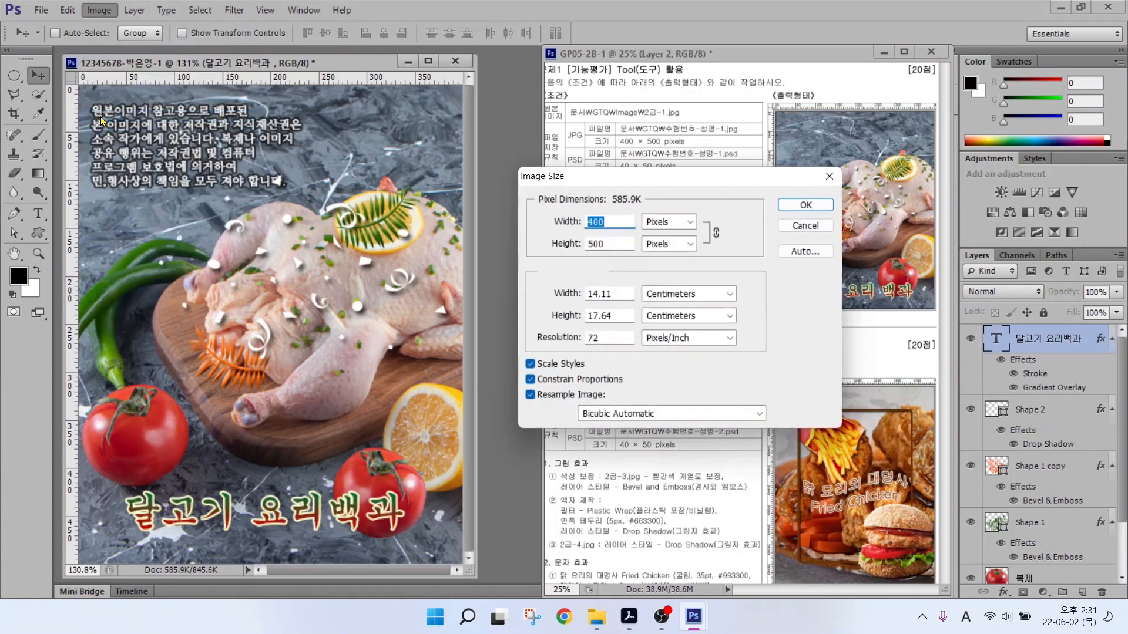
{"action": "type", "text": "40"}
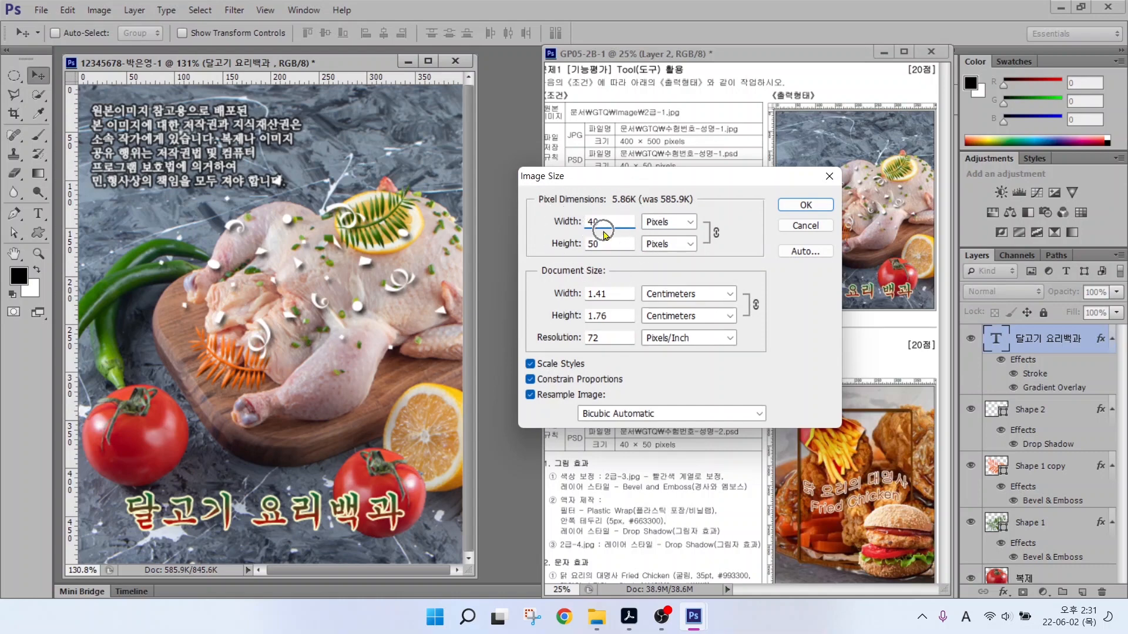
Apply the 40 × 50 px resize and save the small version as a PSD in GTQ.
{"action": "left_click", "coordinate": [802, 204]}
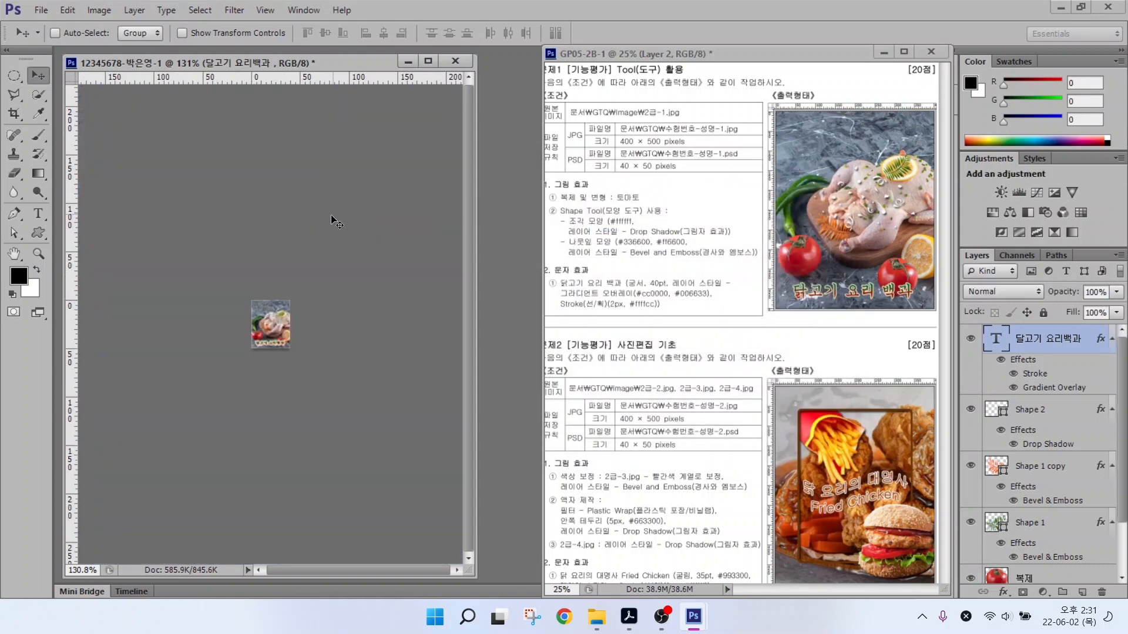
{"action": "left_click", "coordinate": [38, 11]}
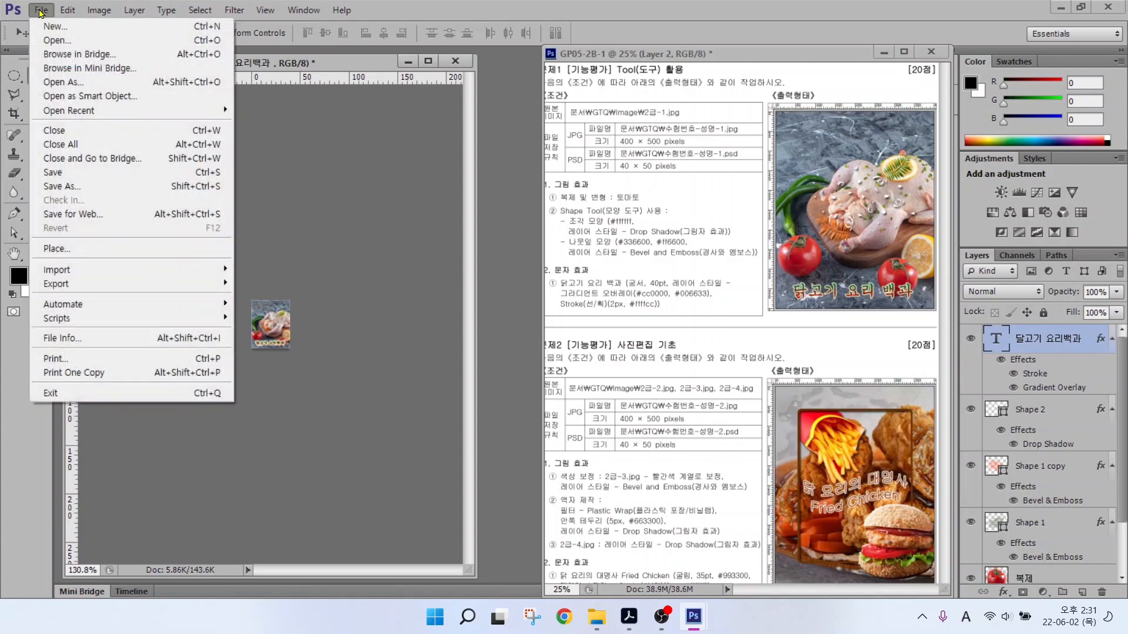
{"action": "left_click", "coordinate": [45, 176]}
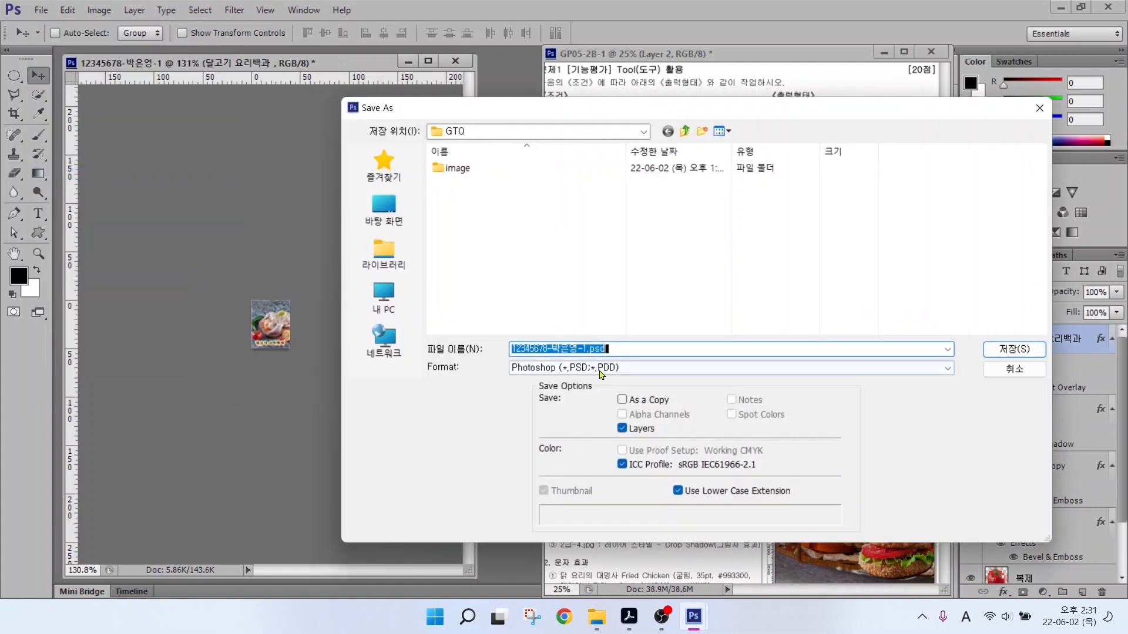
{"action": "left_click", "coordinate": [995, 352]}
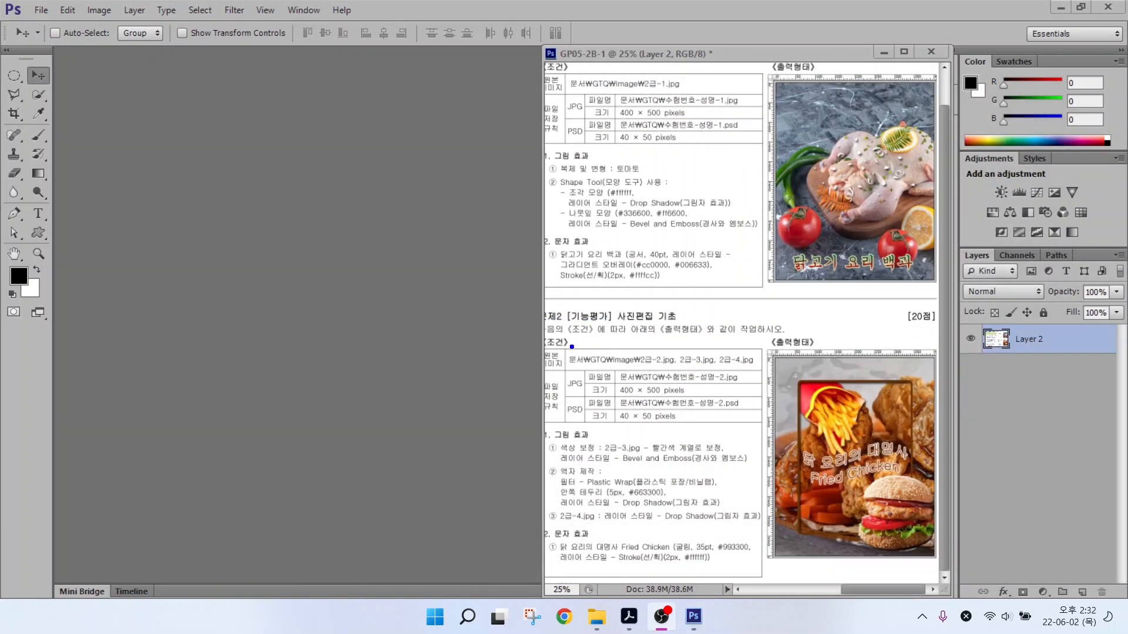
Start a new document named with the examinee number, name and suffix -2.
{"action": "left_click_drag", "start_coordinate": [610, 363], "coordinate": [757, 400]}
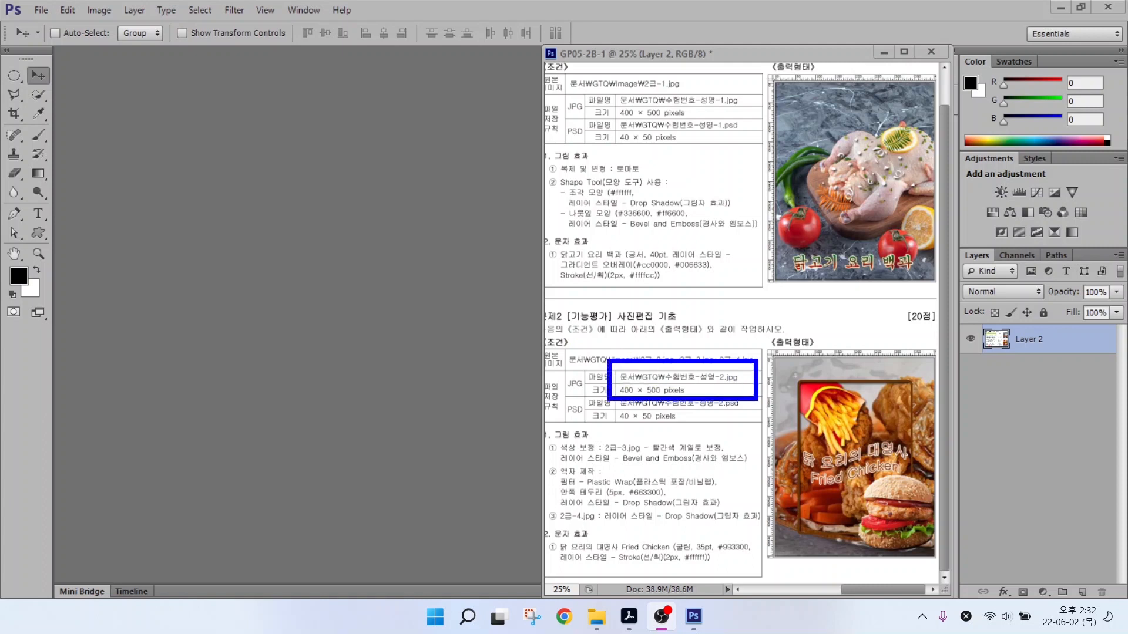
{"action": "left_click_drag", "start_coordinate": [654, 401], "coordinate": [717, 450]}
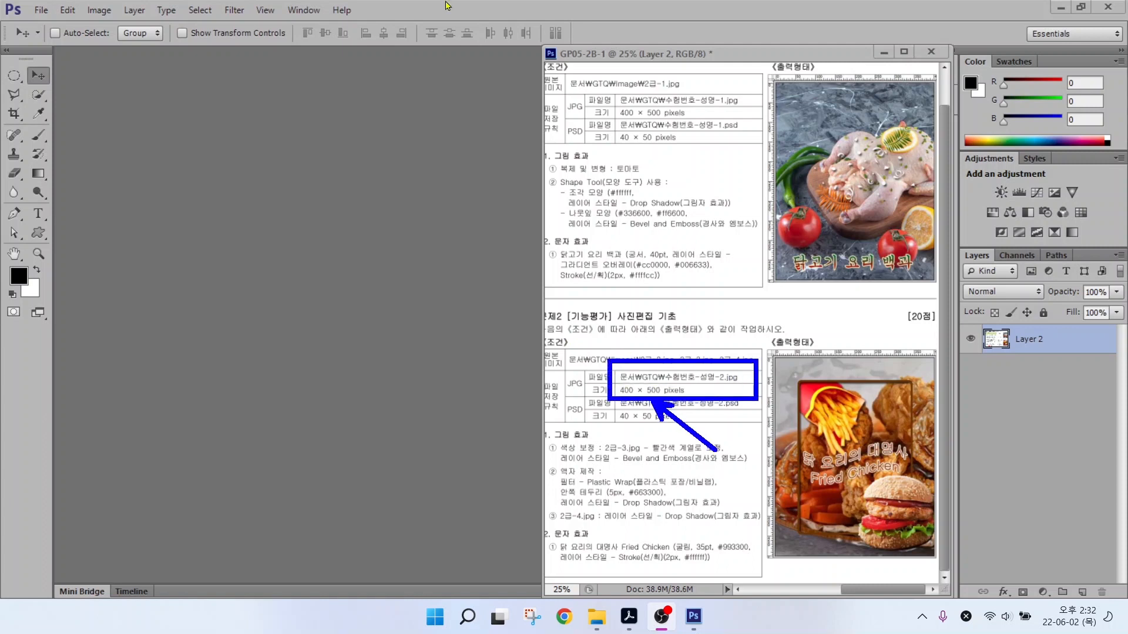
{"action": "key", "text": "Escape"}
{"action": "left_click", "coordinate": [41, 12]}
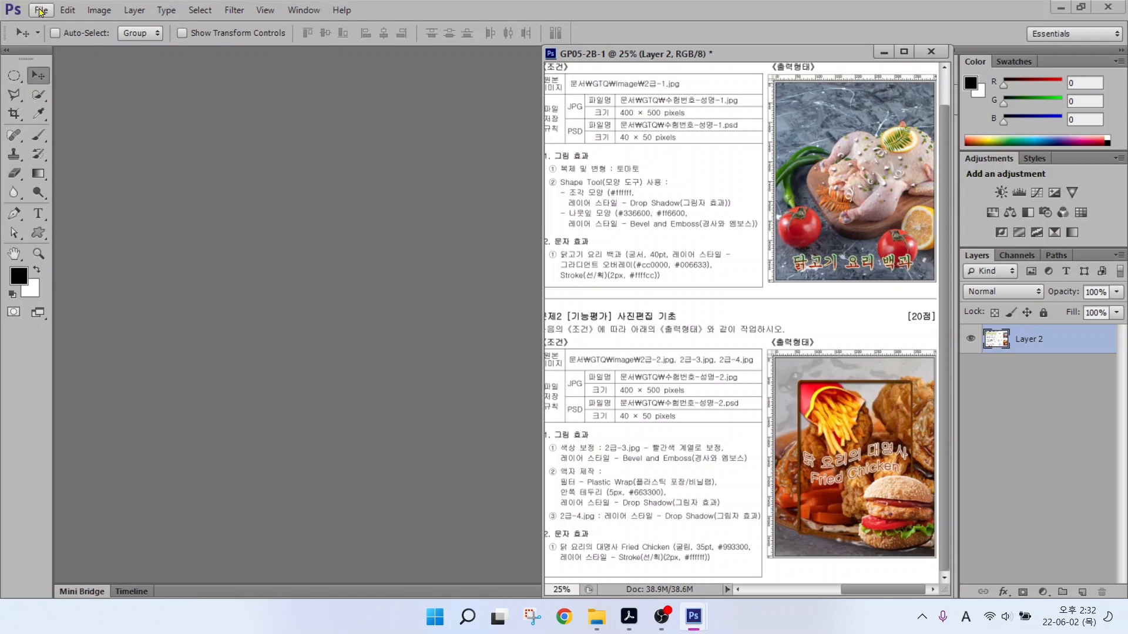
{"action": "left_click", "coordinate": [41, 12]}
{"action": "left_click", "coordinate": [47, 25]}
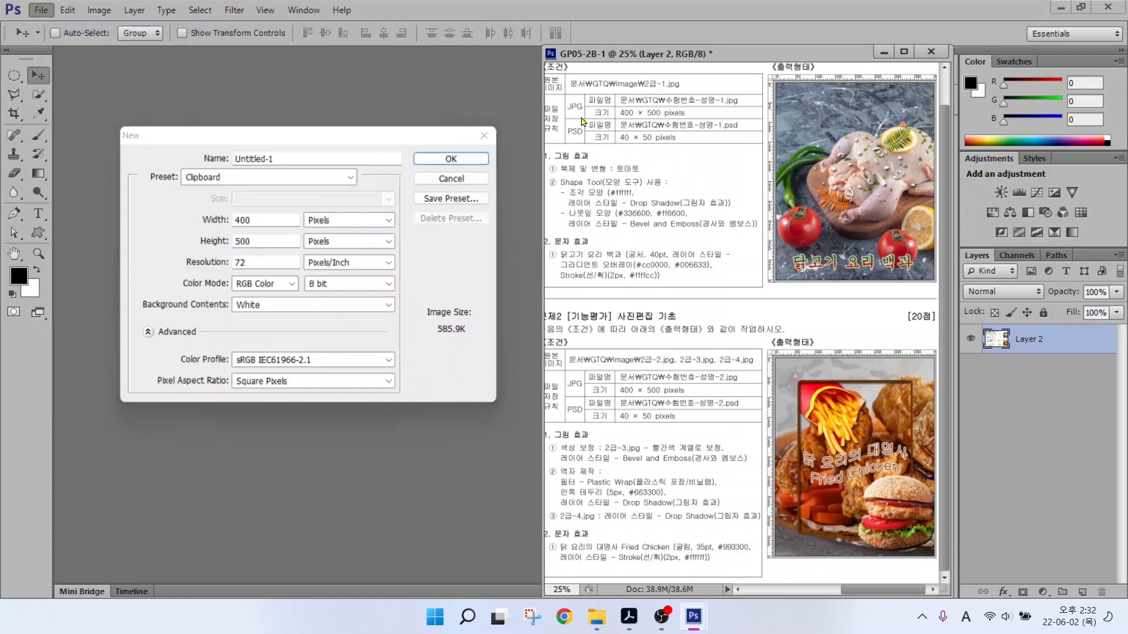
{"action": "type", "text": "12345"}
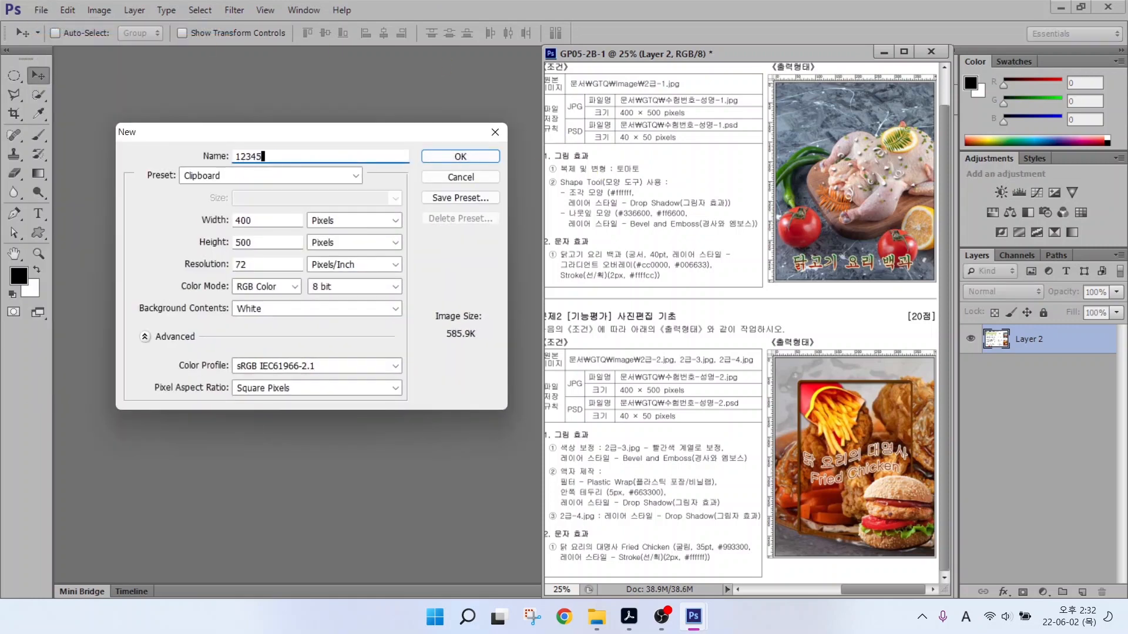
Confirm 400 × 500 pixels, resolution 72, RGB Color and White background, and create it.
{"action": "key", "text": "alt"}
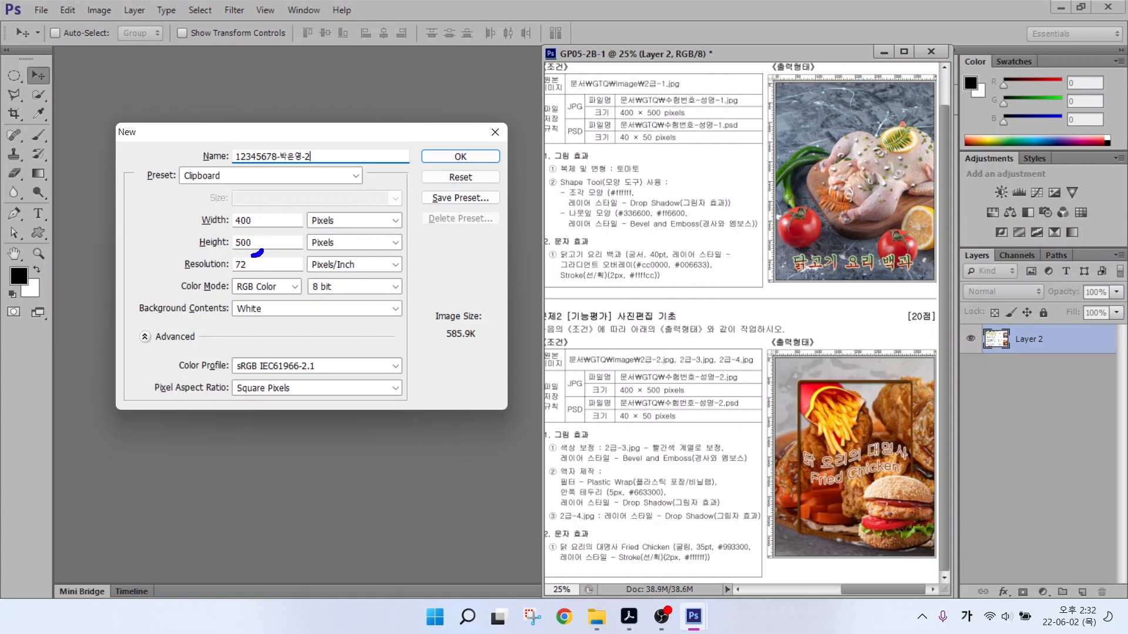
{"action": "mouse_move", "coordinate": [253, 255]}
{"action": "left_mouse_down"}
{"action": "mouse_move", "coordinate": [225, 212]}
{"action": "mouse_move", "coordinate": [250, 210]}
{"action": "mouse_move", "coordinate": [264, 224]}
{"action": "mouse_move", "coordinate": [259, 248]}
{"action": "left_mouse_up"}
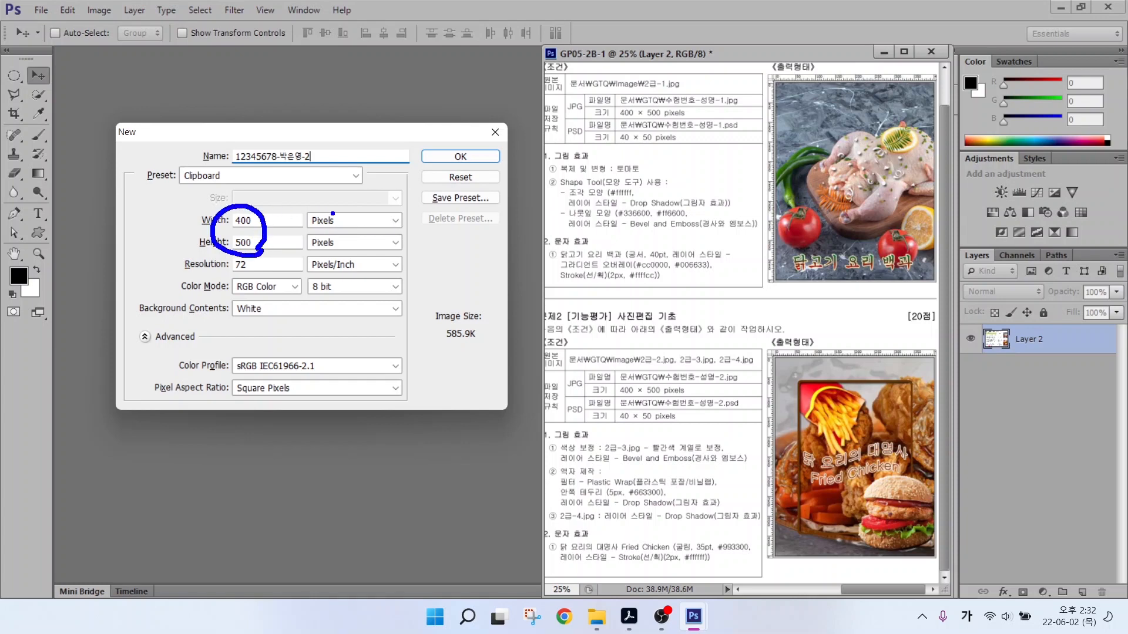
{"action": "mouse_move", "coordinate": [333, 214]}
{"action": "left_mouse_down"}
{"action": "mouse_move", "coordinate": [311, 247]}
{"action": "mouse_move", "coordinate": [344, 205]}
{"action": "mouse_move", "coordinate": [347, 248]}
{"action": "left_mouse_up"}
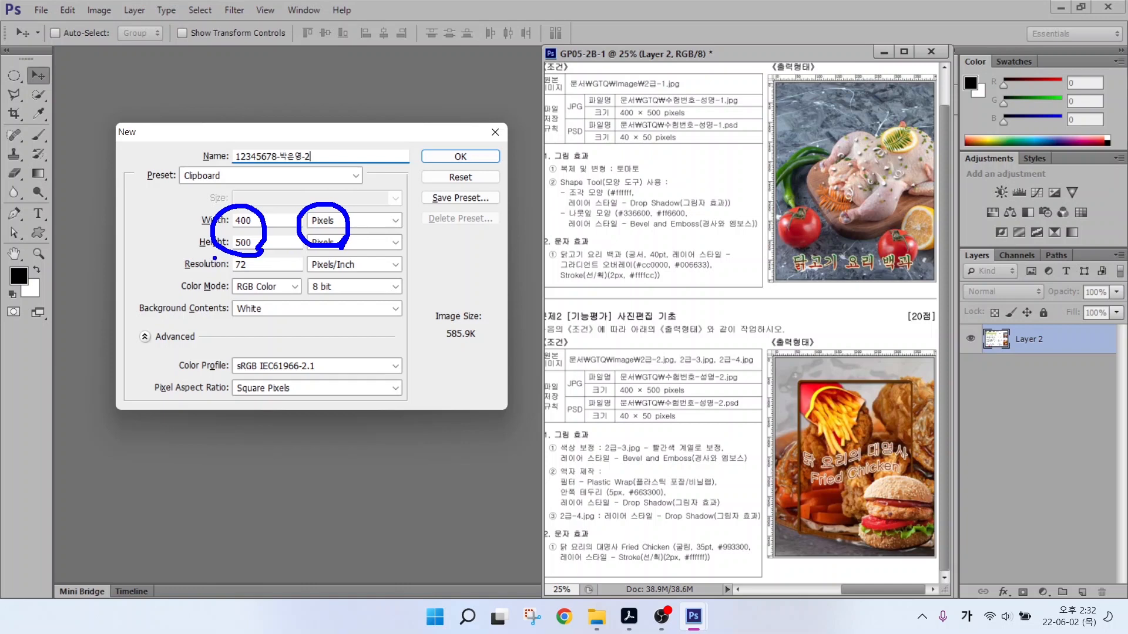
{"action": "left_click_drag", "start_coordinate": [224, 264], "coordinate": [176, 232]}
{"action": "left_click_drag", "start_coordinate": [228, 283], "coordinate": [170, 283]}
{"action": "left_click_drag", "start_coordinate": [224, 308], "coordinate": [197, 332]}
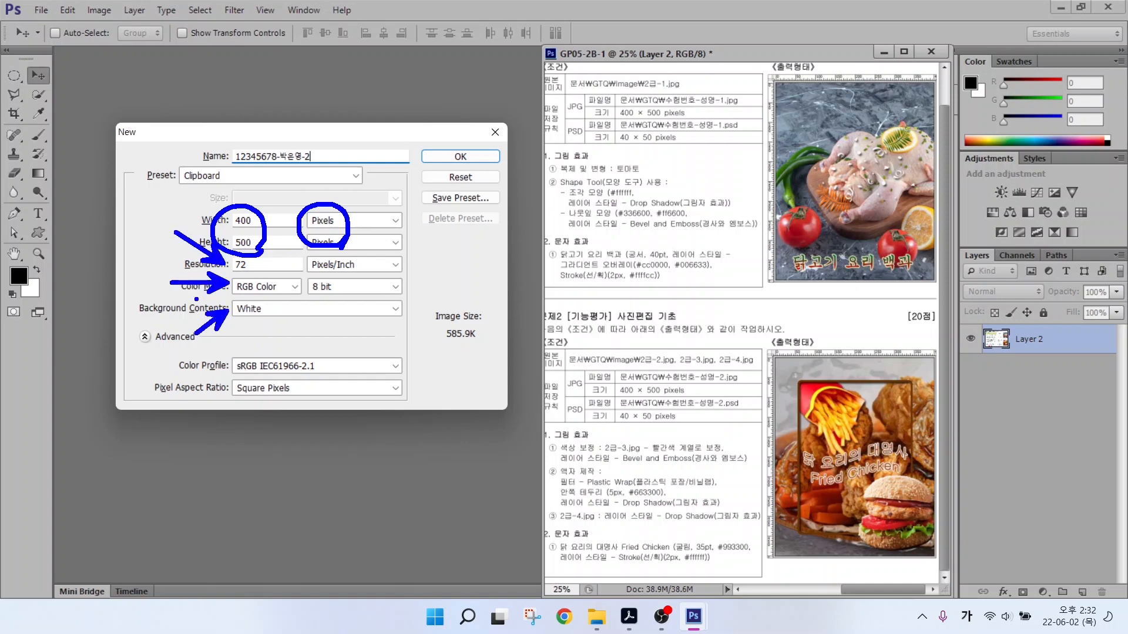
{"action": "key", "text": "Escape"}
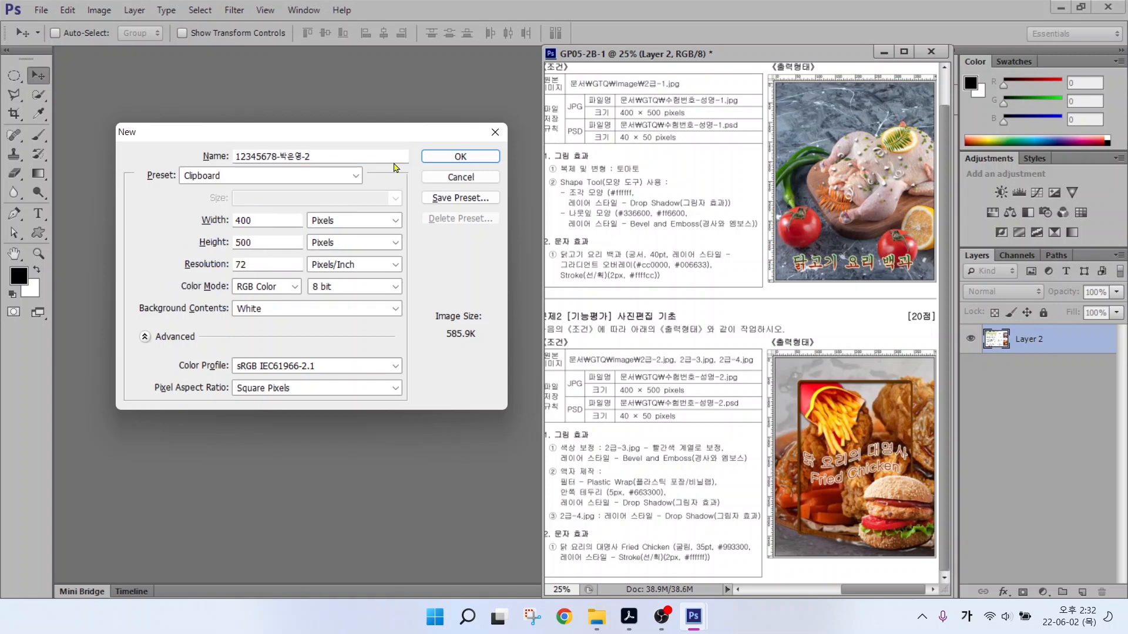
{"action": "left_click", "coordinate": [450, 157]}
Show rulers and fit the new task-2 document to the screen.
{"action": "left_click", "coordinate": [265, 10]}
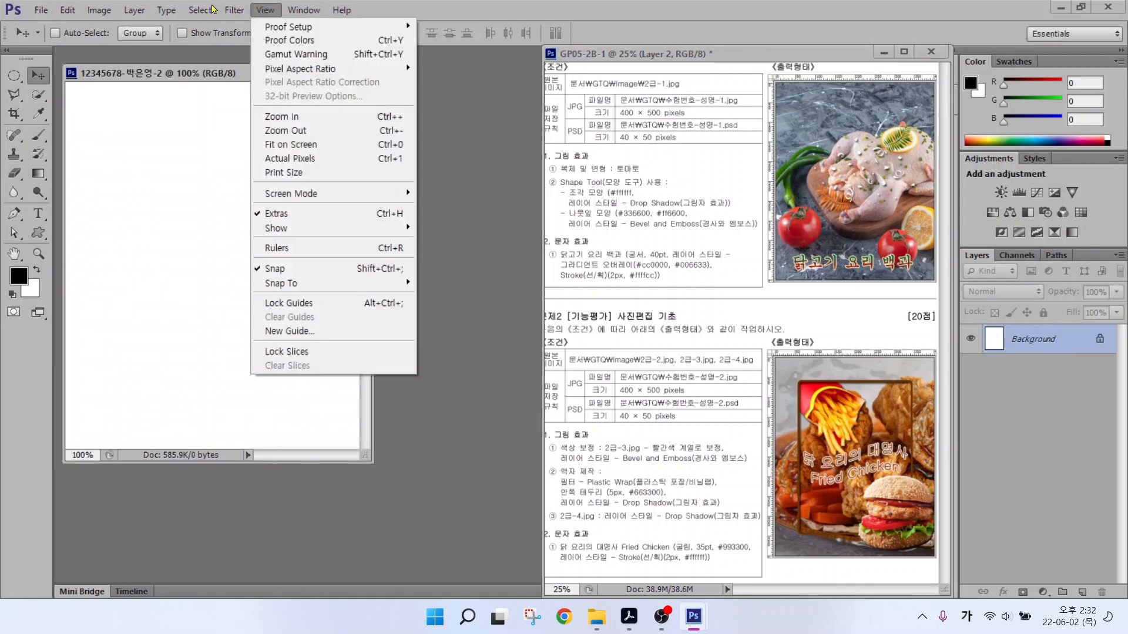
{"action": "left_click", "coordinate": [276, 249]}
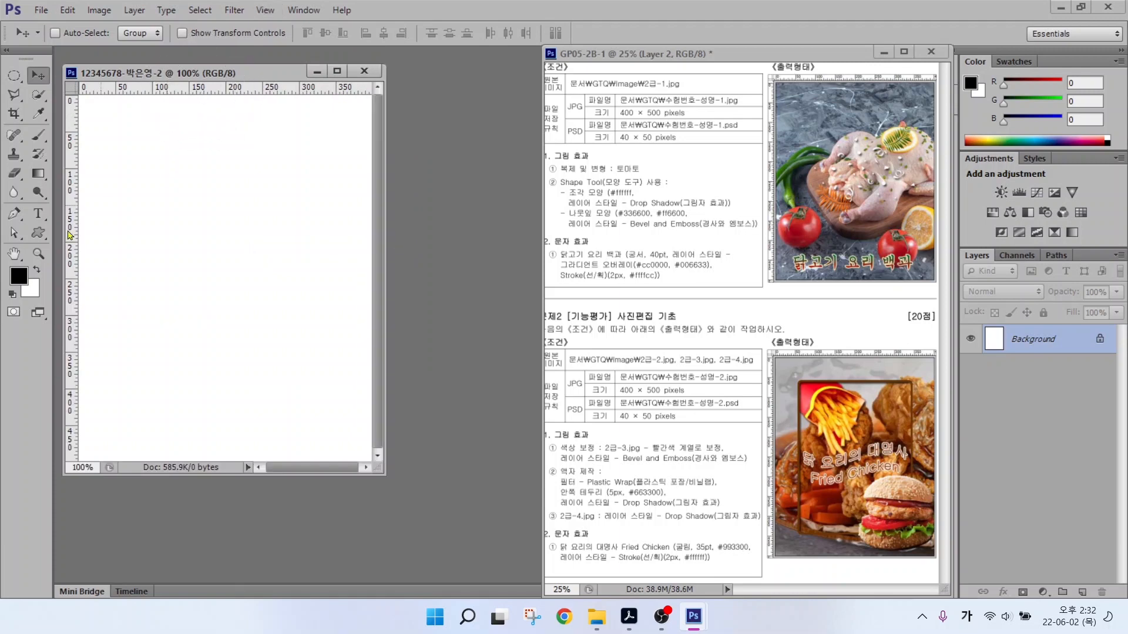
{"action": "double_click", "coordinate": [14, 254]}
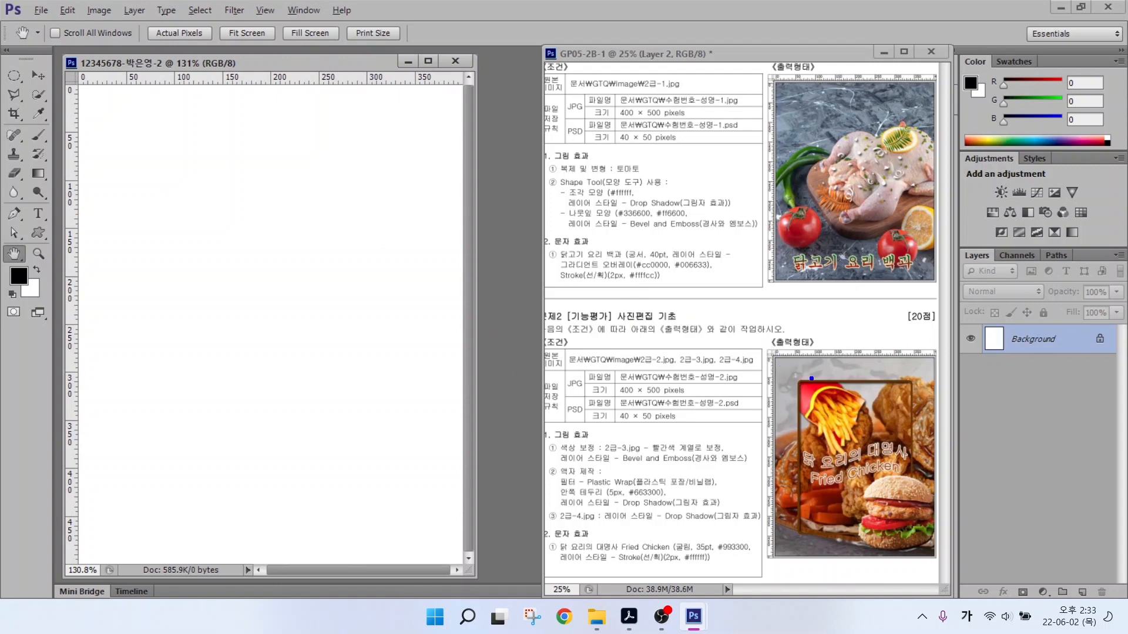
Mark the sample's frame, burger, fries and frame instructions, then bring up the Open dialog.
{"action": "left_click_drag", "start_coordinate": [803, 368], "coordinate": [733, 316]}
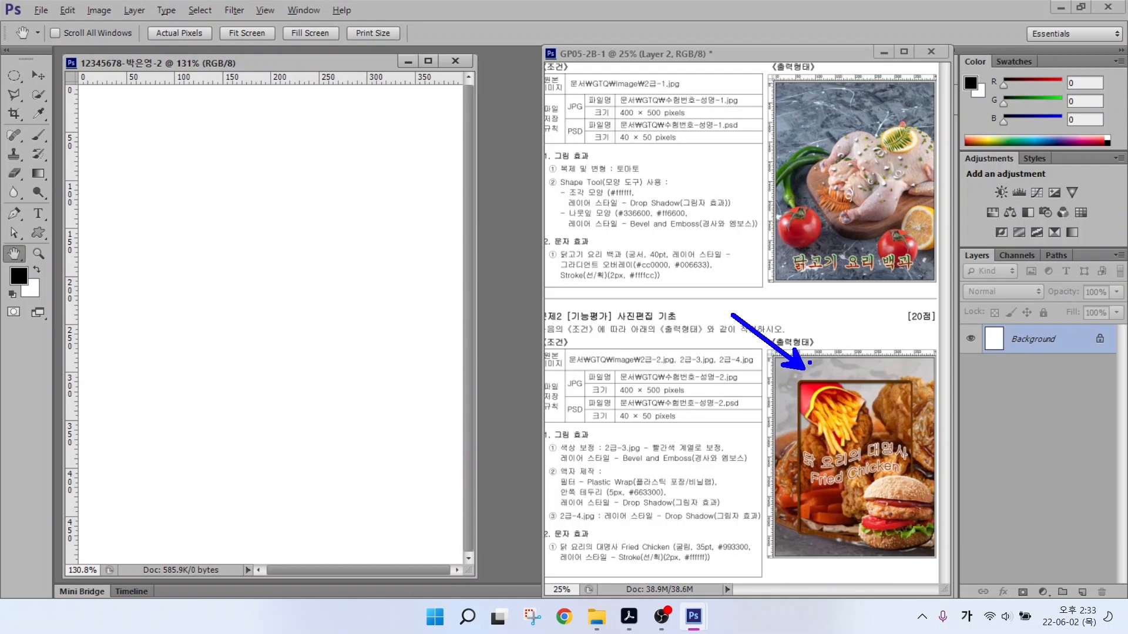
{"action": "left_click_drag", "start_coordinate": [903, 499], "coordinate": [953, 476]}
{"action": "left_click_drag", "start_coordinate": [843, 412], "coordinate": [887, 369]}
{"action": "mouse_move", "coordinate": [530, 453]}
{"action": "left_mouse_down"}
{"action": "mouse_move", "coordinate": [737, 536]}
{"action": "mouse_move", "coordinate": [760, 536]}
{"action": "mouse_move", "coordinate": [767, 509]}
{"action": "left_mouse_up"}
{"action": "key", "text": "Escape"}
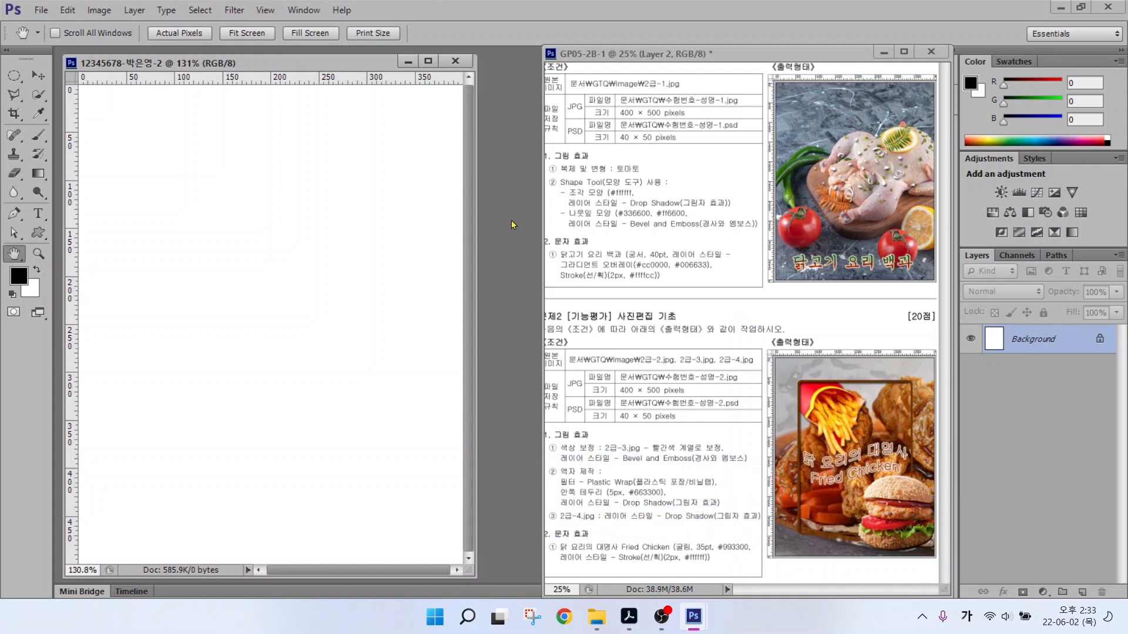
{"action": "key", "text": "ctrl+o"}
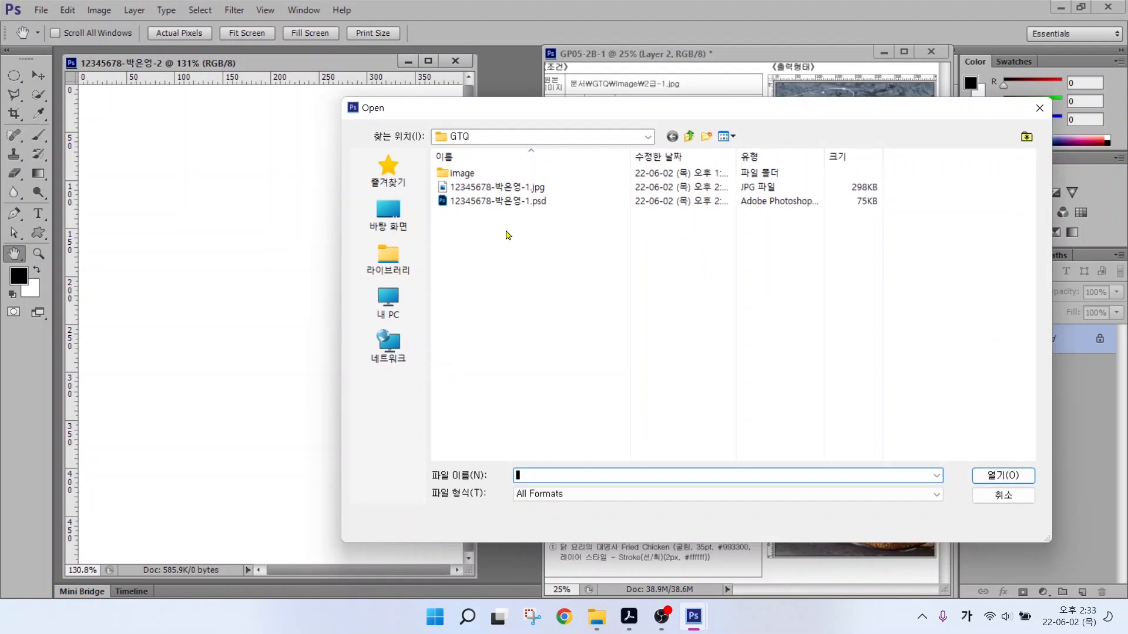
Open 2급-2.jpg from the image folder and move its window toward the centre.
{"action": "double_click", "coordinate": [458, 175]}
{"action": "left_click", "coordinate": [512, 179]}
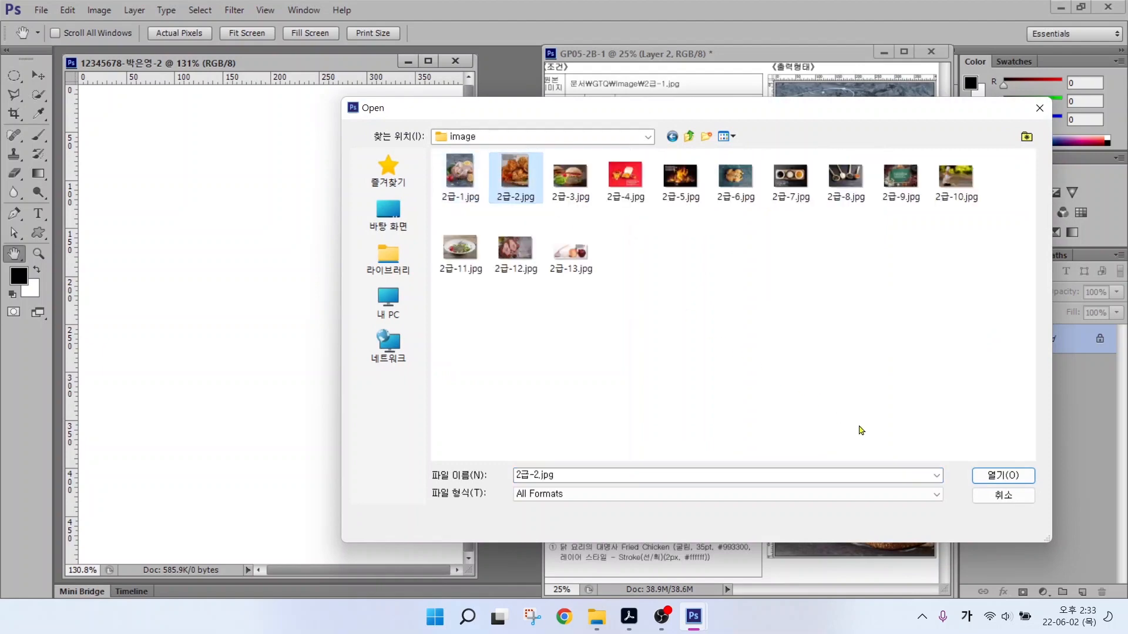
{"action": "left_click", "coordinate": [984, 479]}
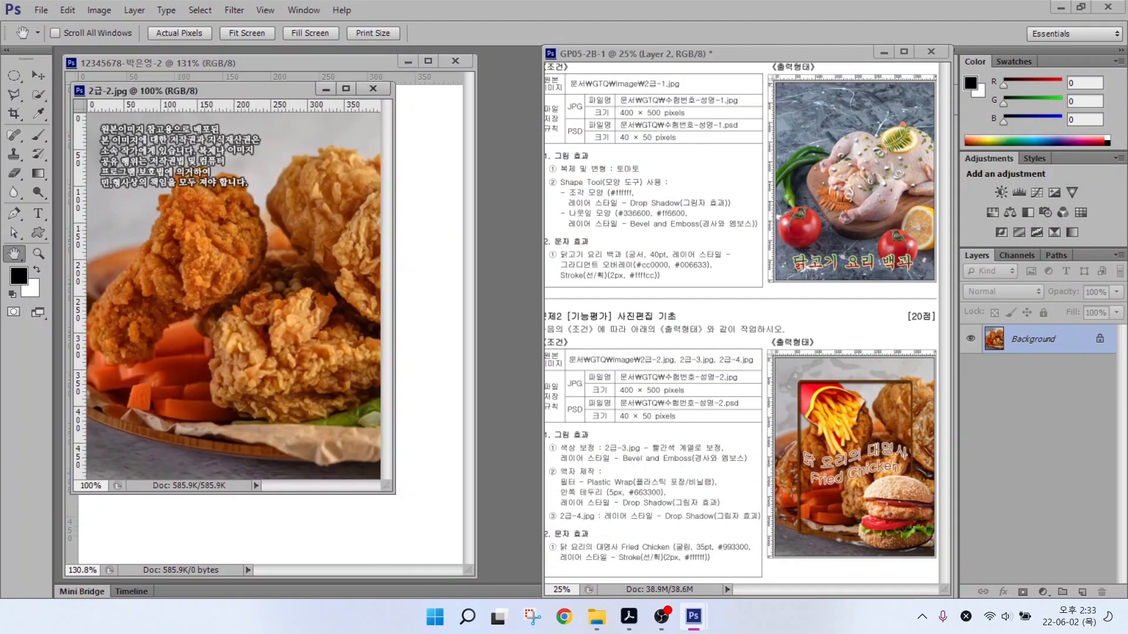
{"action": "left_click_drag", "start_coordinate": [207, 94], "coordinate": [451, 138]}
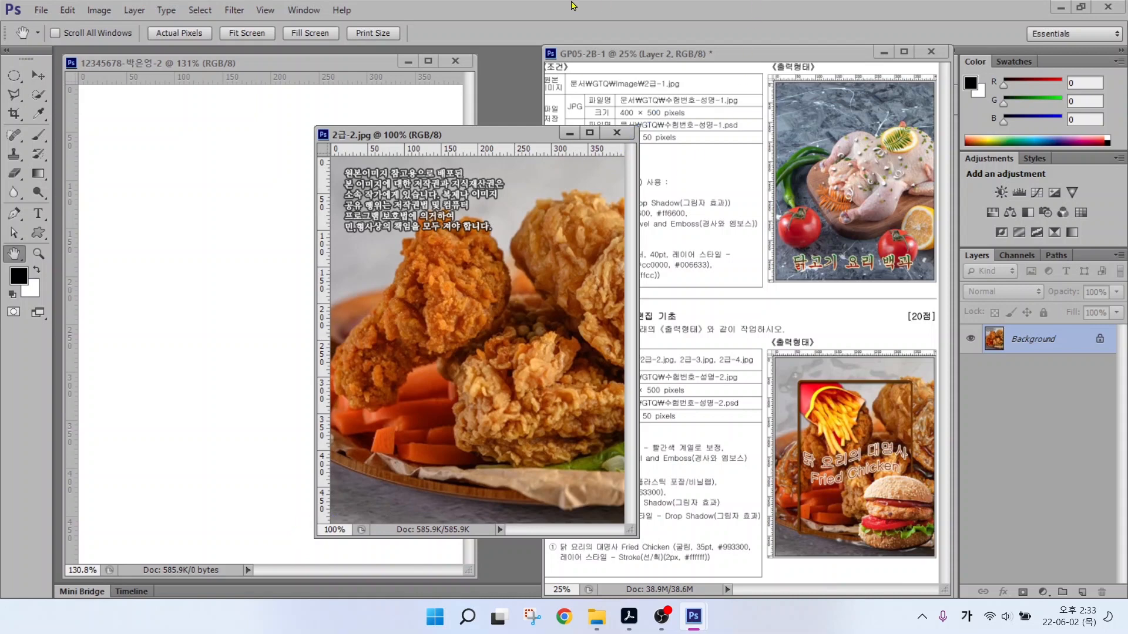
Copy the fried-chicken photo into the task-2 document and close the original 2급-2.jpg.
{"action": "left_click", "coordinate": [39, 76]}
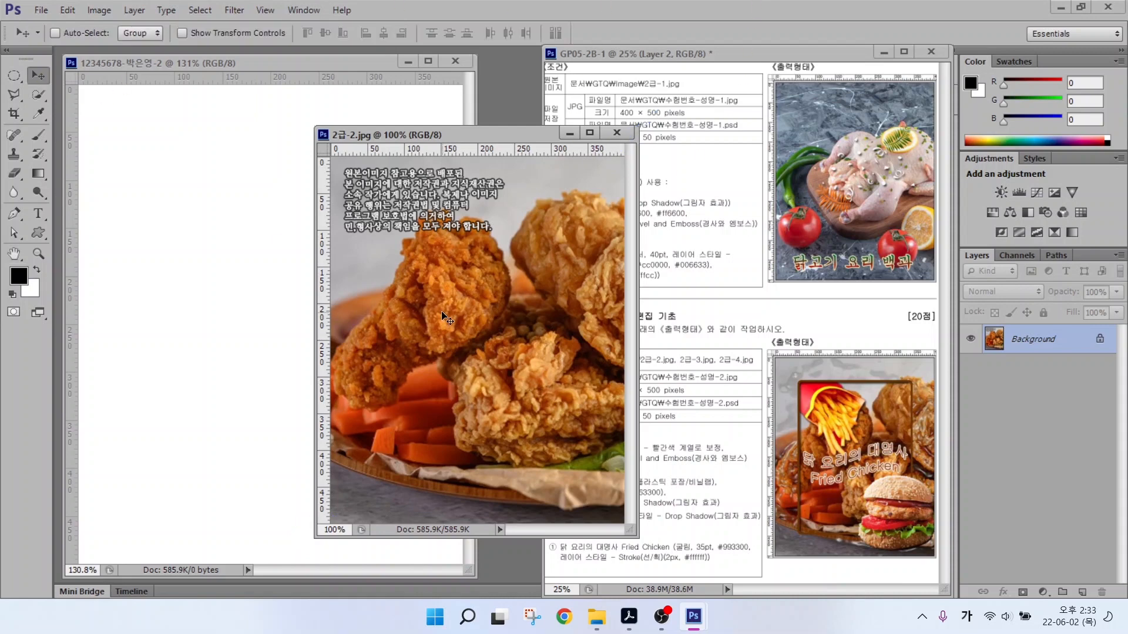
{"action": "left_click_drag", "start_coordinate": [447, 318], "coordinate": [275, 299]}
{"action": "left_click", "coordinate": [620, 134]}
{"action": "left_click", "coordinate": [618, 134]}
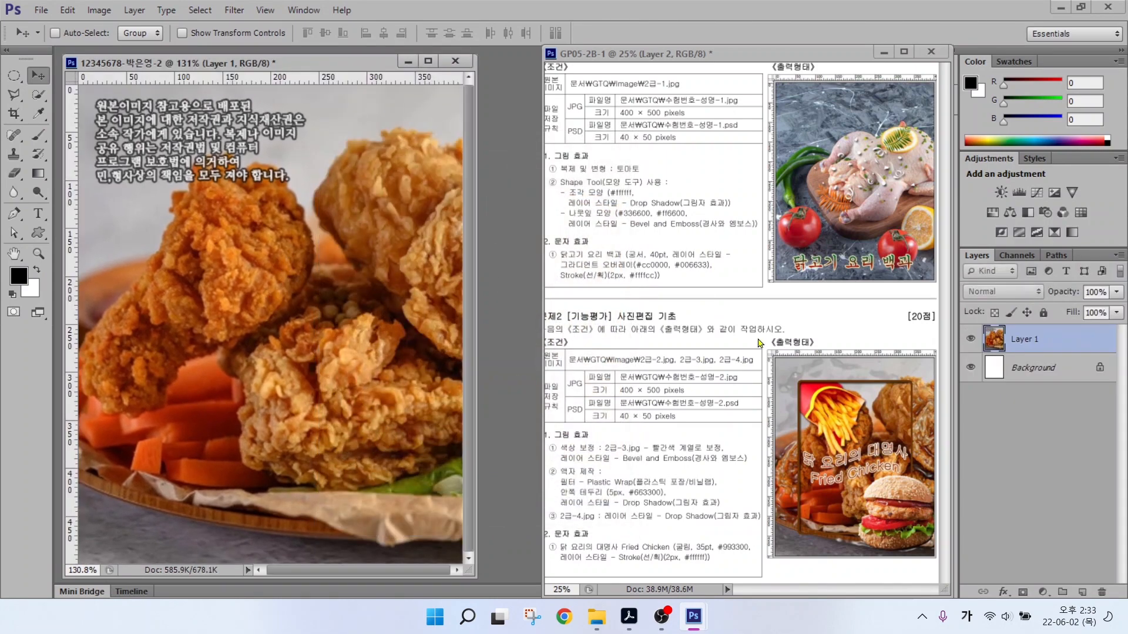
Rename the photo layer from Layer 1 to 2-2.
{"action": "left_click", "coordinate": [1020, 341]}
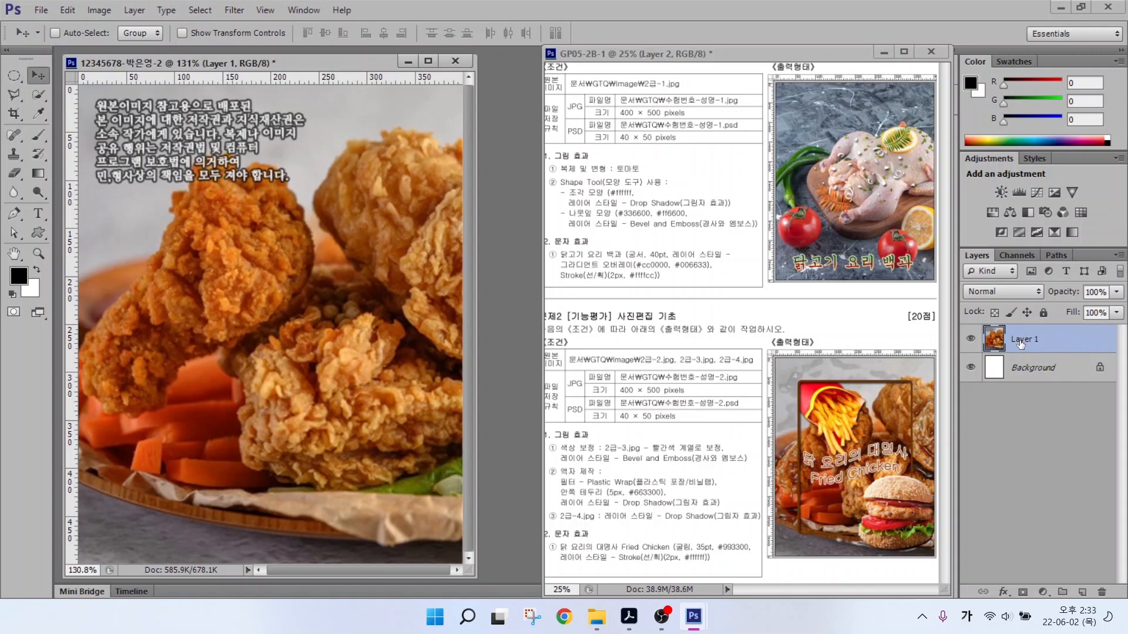
{"action": "double_click", "coordinate": [1021, 340]}
{"action": "type", "text": "2-2"}
{"action": "left_click", "coordinate": [1028, 432]}
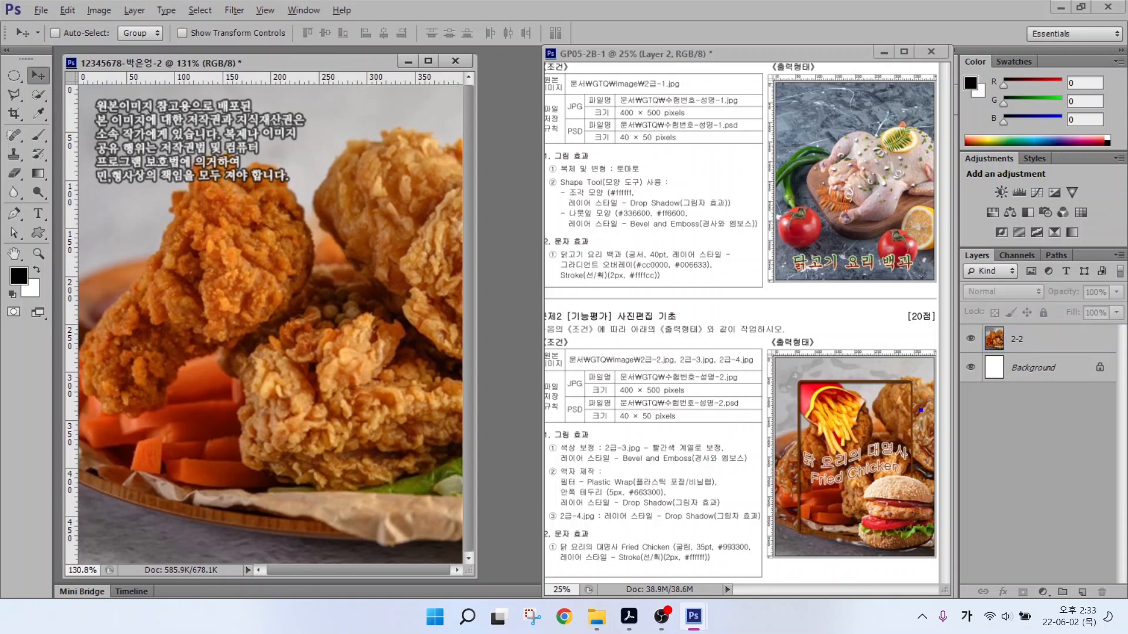
{"action": "left_click_drag", "start_coordinate": [921, 411], "coordinate": [970, 392]}
{"action": "mouse_move", "coordinate": [1042, 355]}
{"action": "left_mouse_down"}
{"action": "mouse_move", "coordinate": [995, 359]}
{"action": "mouse_move", "coordinate": [962, 341]}
{"action": "mouse_move", "coordinate": [1023, 332]}
{"action": "mouse_move", "coordinate": [1044, 358]}
{"action": "left_mouse_up"}
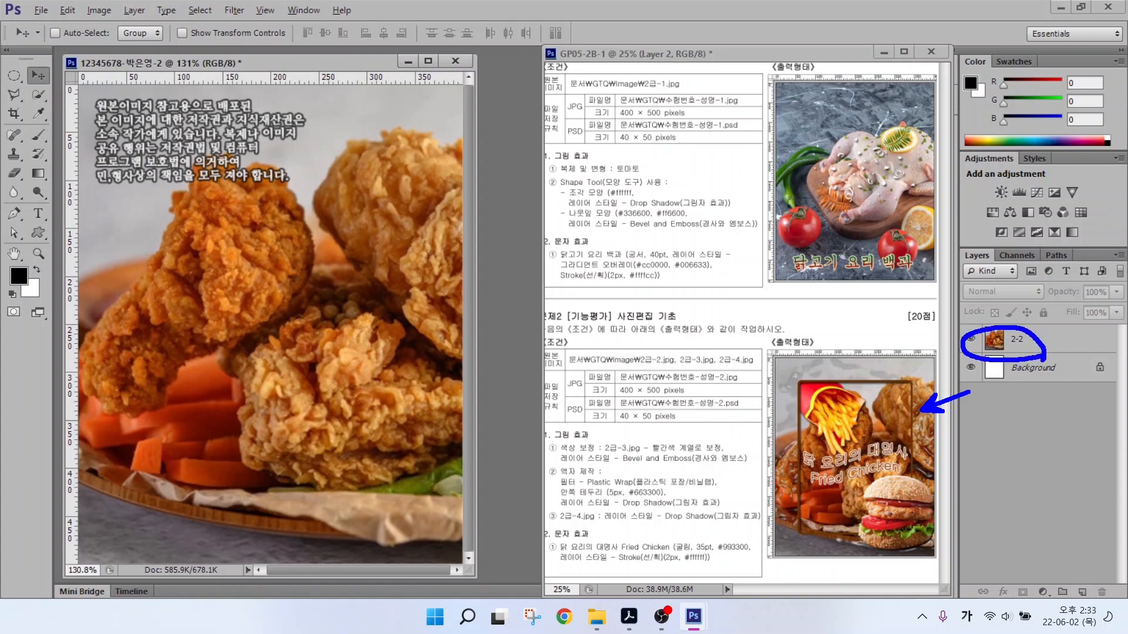
{"action": "left_click", "coordinate": [1018, 344]}
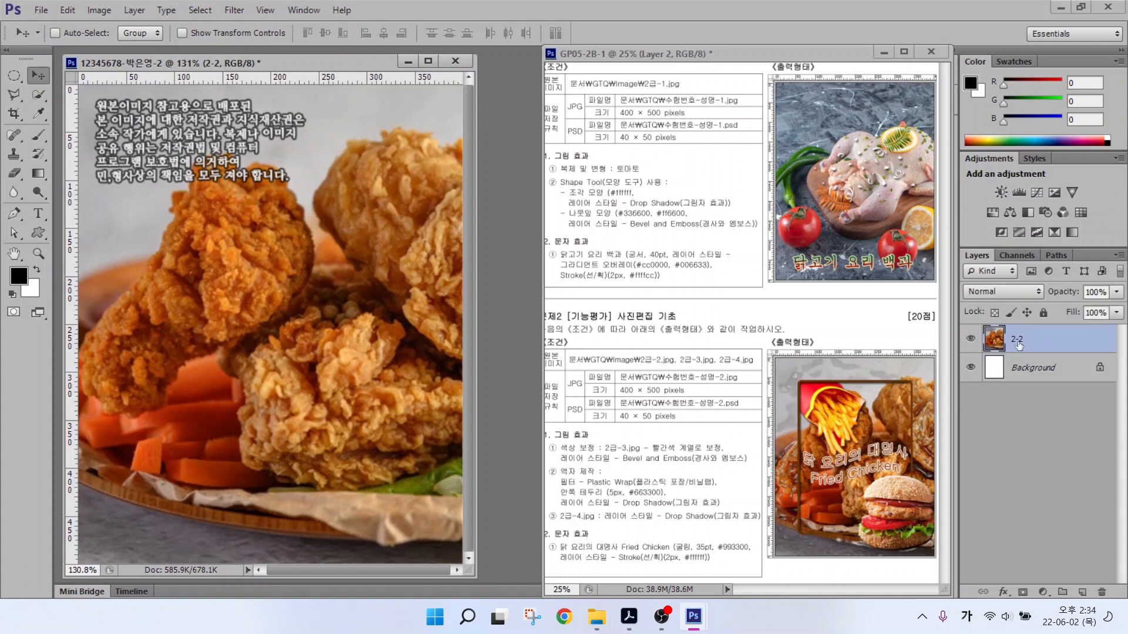
Duplicate the 2-2 fried-chicken layer and rename the copy 액자.
{"action": "key", "text": "ctrl+j"}
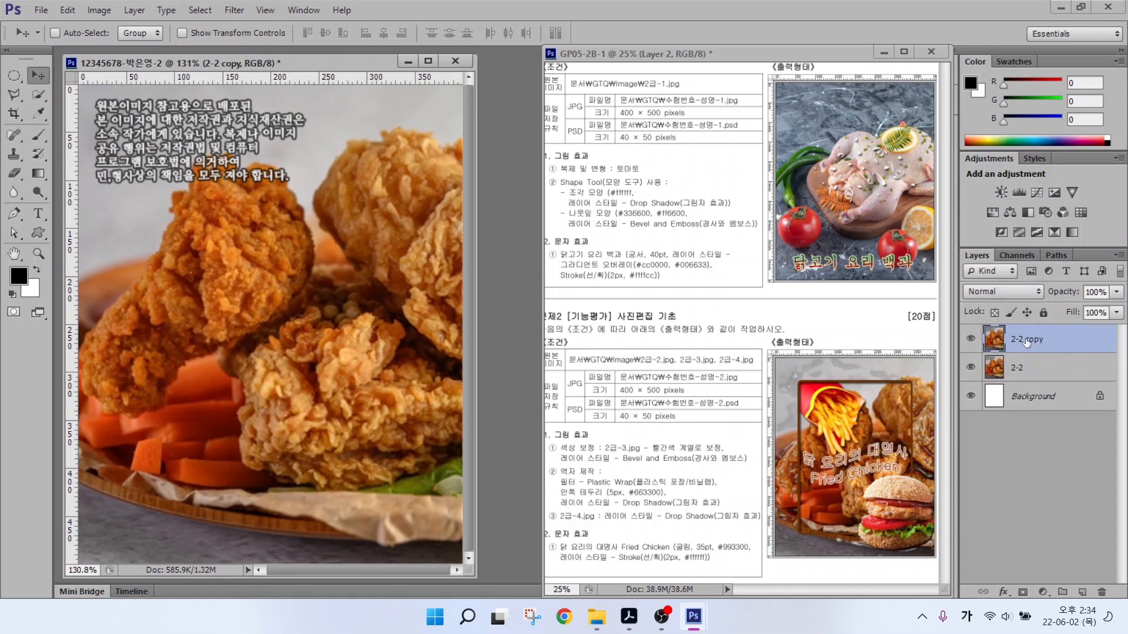
{"action": "double_click", "coordinate": [1027, 341]}
{"action": "type", "text": "액자"}
{"action": "key", "text": "Return"}
{"action": "mouse_move", "coordinate": [563, 487]}
{"action": "left_mouse_down"}
{"action": "mouse_move", "coordinate": [701, 488]}
{"action": "mouse_move", "coordinate": [669, 491]}
{"action": "left_mouse_up"}
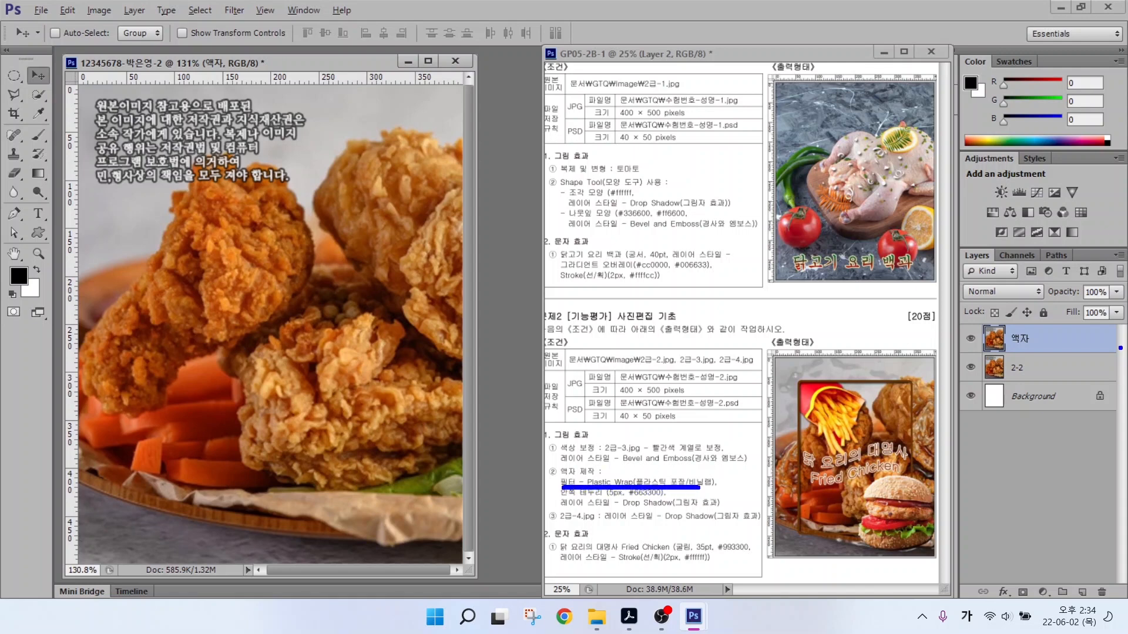
{"action": "key", "text": "Escape"}
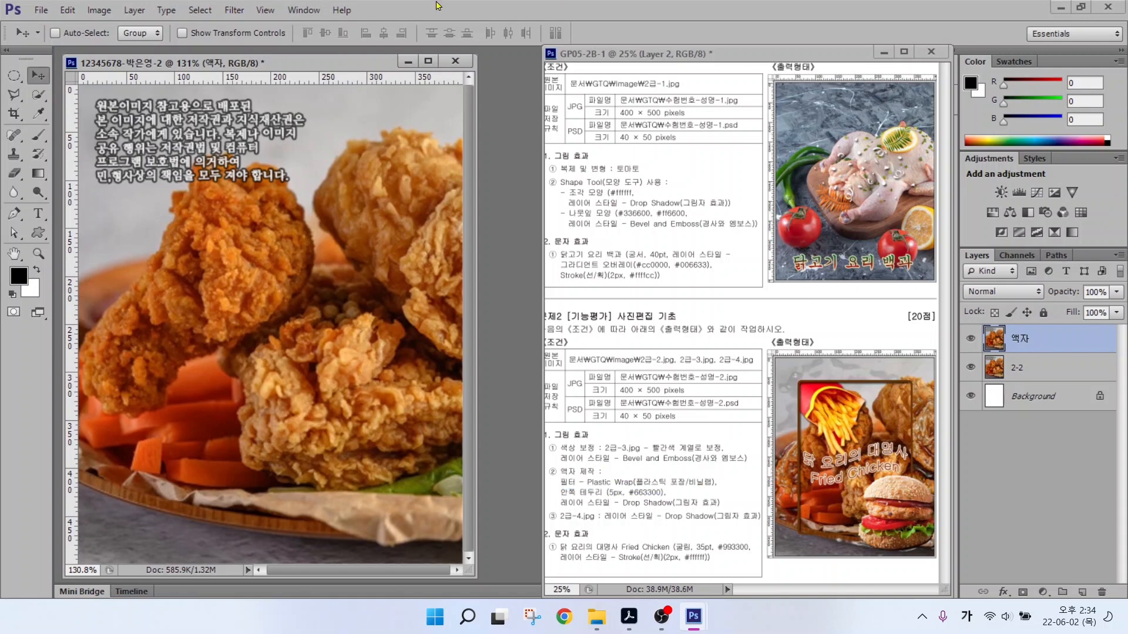
{"action": "left_click", "coordinate": [234, 10]}
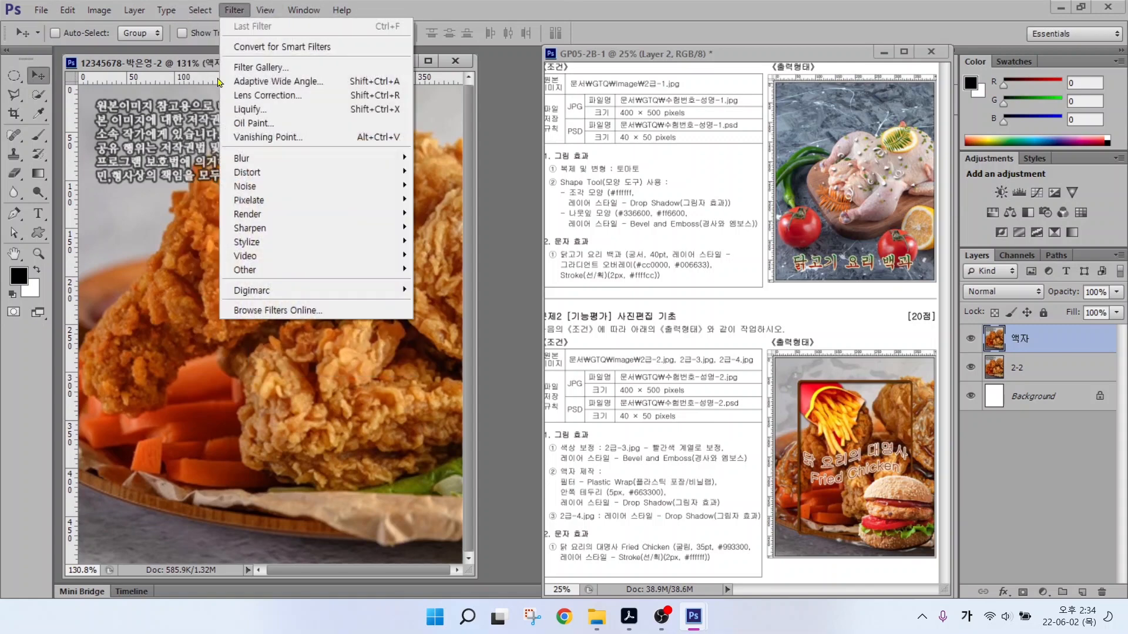
Apply the Plastic Wrap filter from the Filter Gallery to the 액자 layer.
{"action": "left_click", "coordinate": [252, 68]}
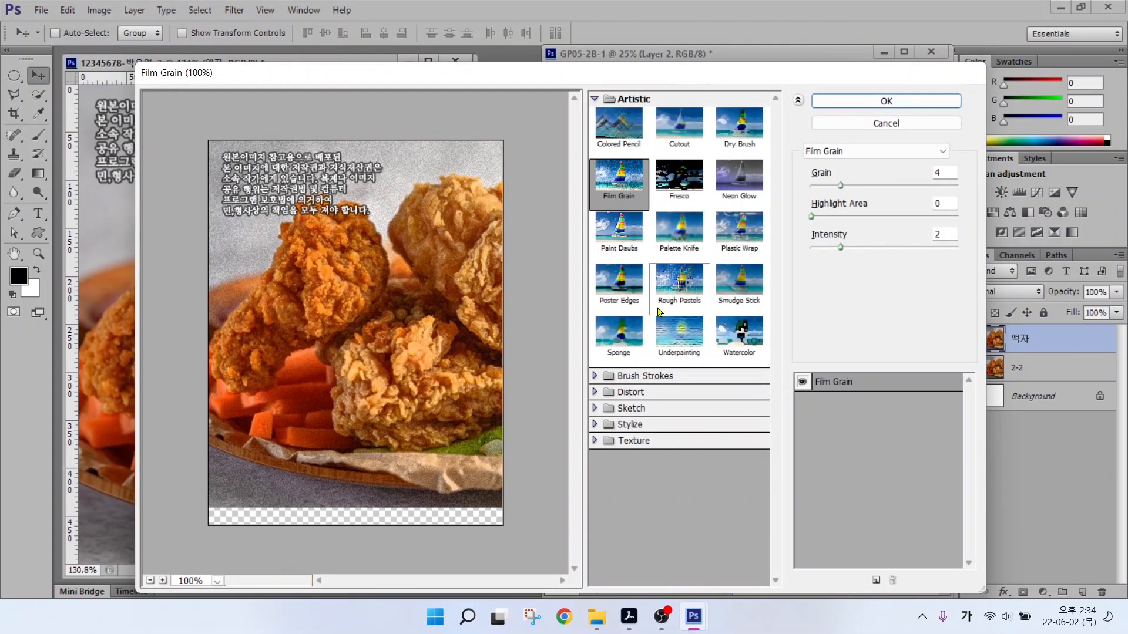
{"action": "left_click", "coordinate": [739, 234]}
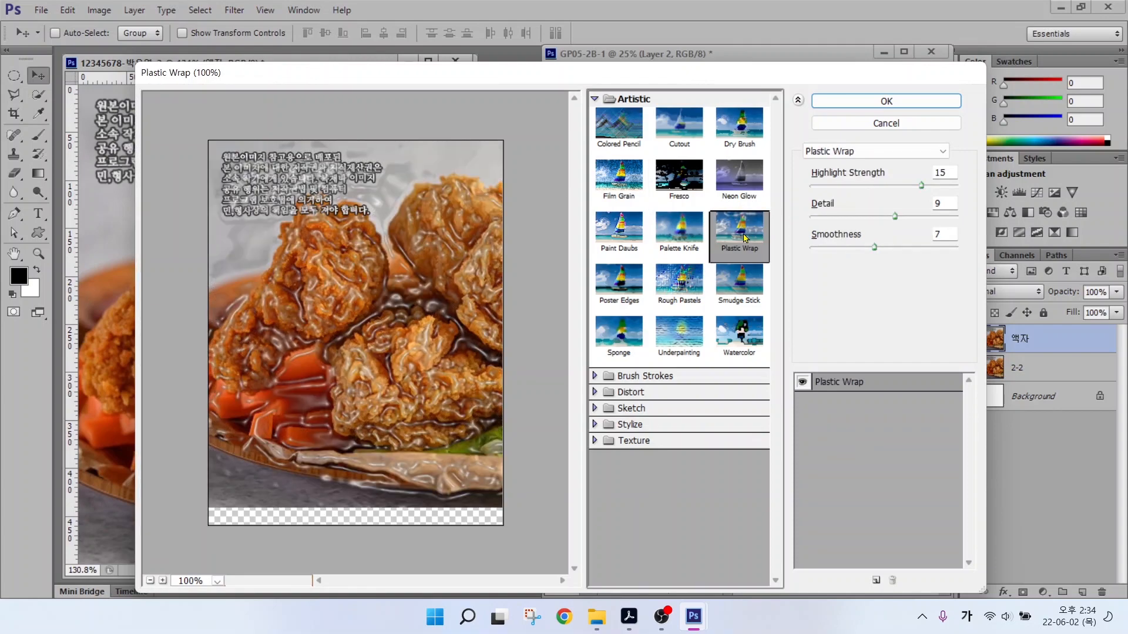
{"action": "left_click", "coordinate": [871, 102]}
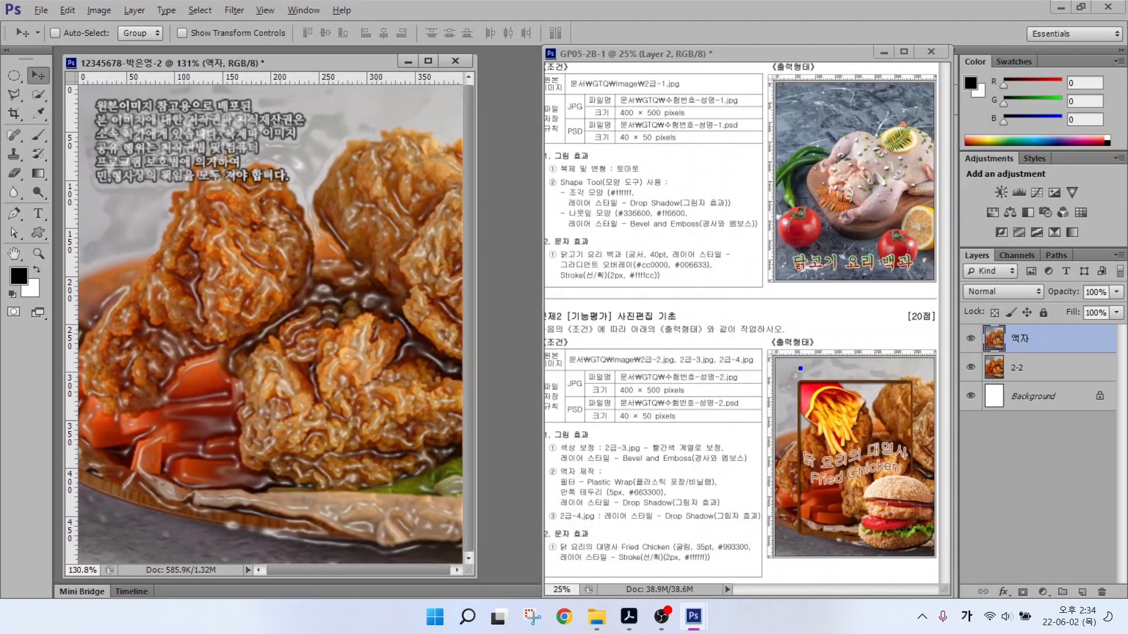
{"action": "left_click_drag", "start_coordinate": [797, 392], "coordinate": [799, 286]}
{"action": "left_click_drag", "start_coordinate": [805, 382], "coordinate": [720, 382]}
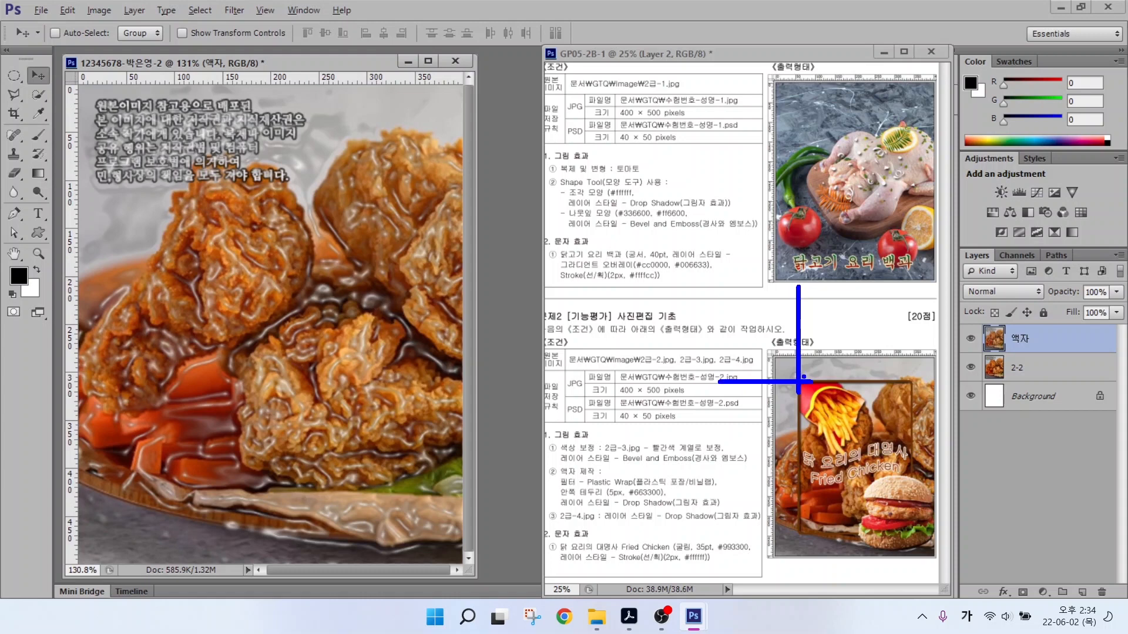
{"action": "left_click_drag", "start_coordinate": [798, 380], "coordinate": [910, 530]}
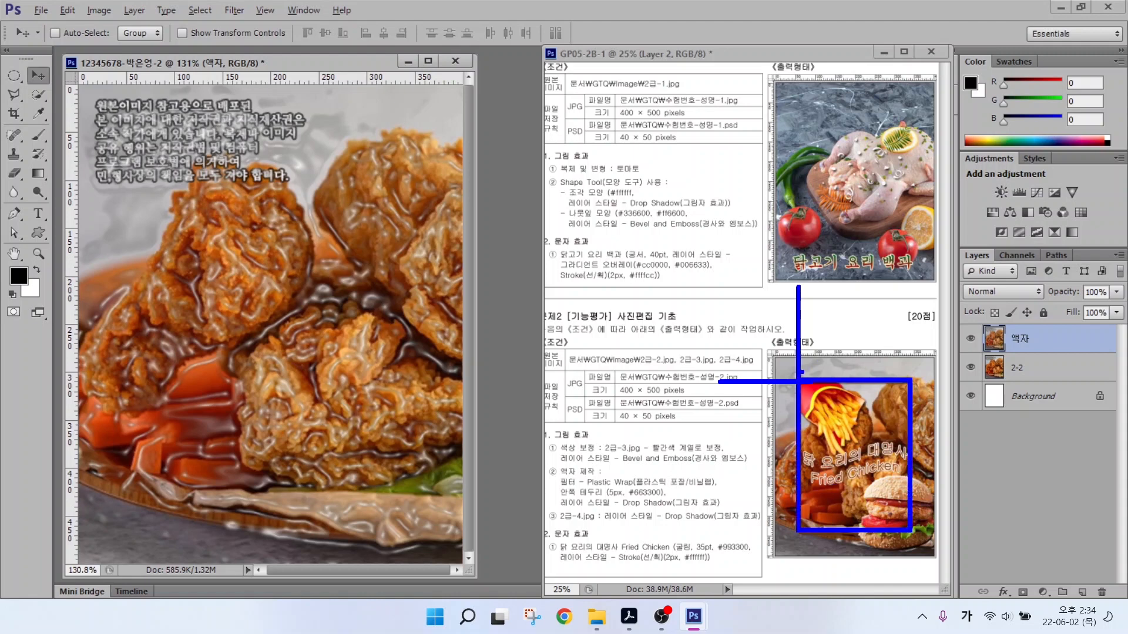
{"action": "left_click_drag", "start_coordinate": [792, 343], "coordinate": [778, 298]}
{"action": "left_click_drag", "start_coordinate": [765, 381], "coordinate": [720, 415]}
{"action": "key", "text": "Escape"}
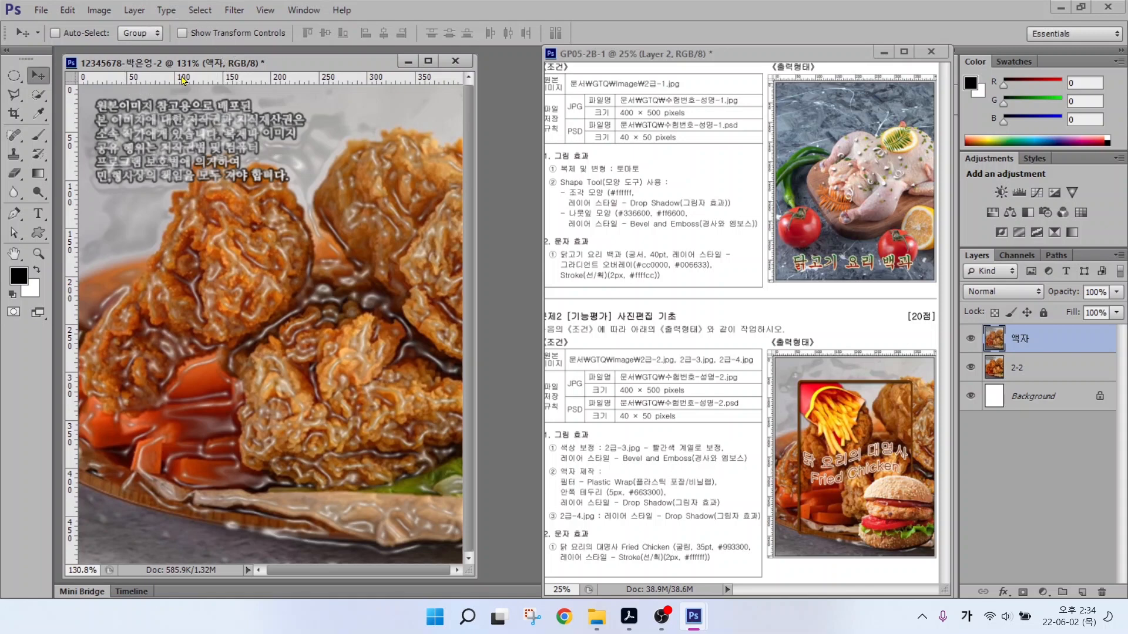
Add horizontal guides near the top and bottom and vertical guides near the left and right edges.
{"action": "left_click_drag", "start_coordinate": [186, 80], "coordinate": [171, 141]}
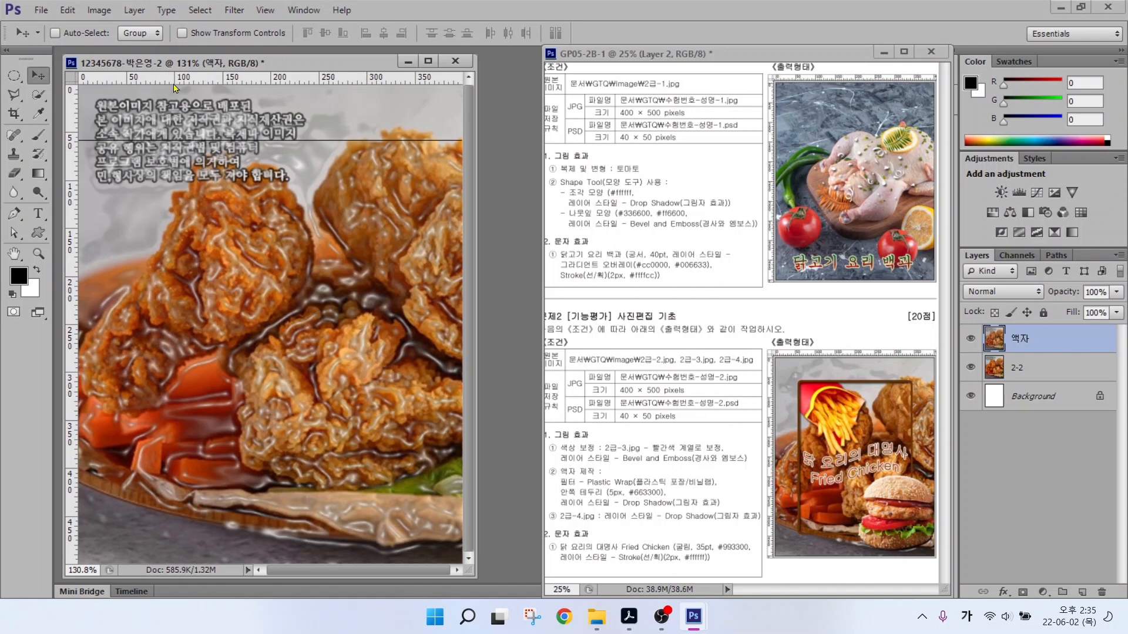
{"action": "left_click_drag", "start_coordinate": [158, 81], "coordinate": [128, 508]}
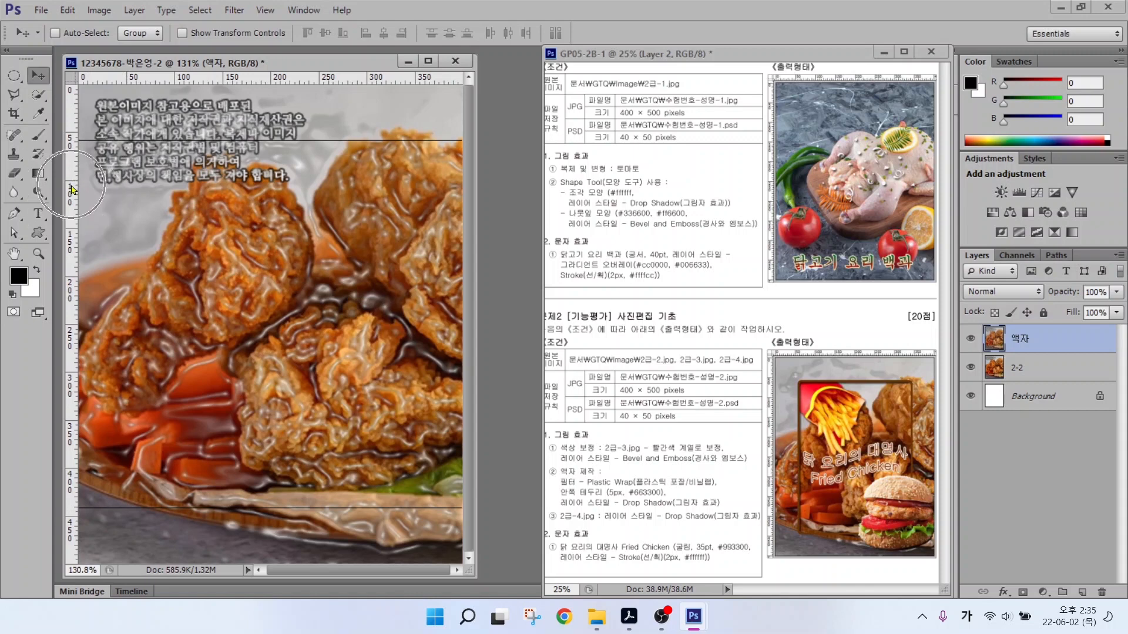
{"action": "left_click_drag", "start_coordinate": [72, 186], "coordinate": [138, 194]}
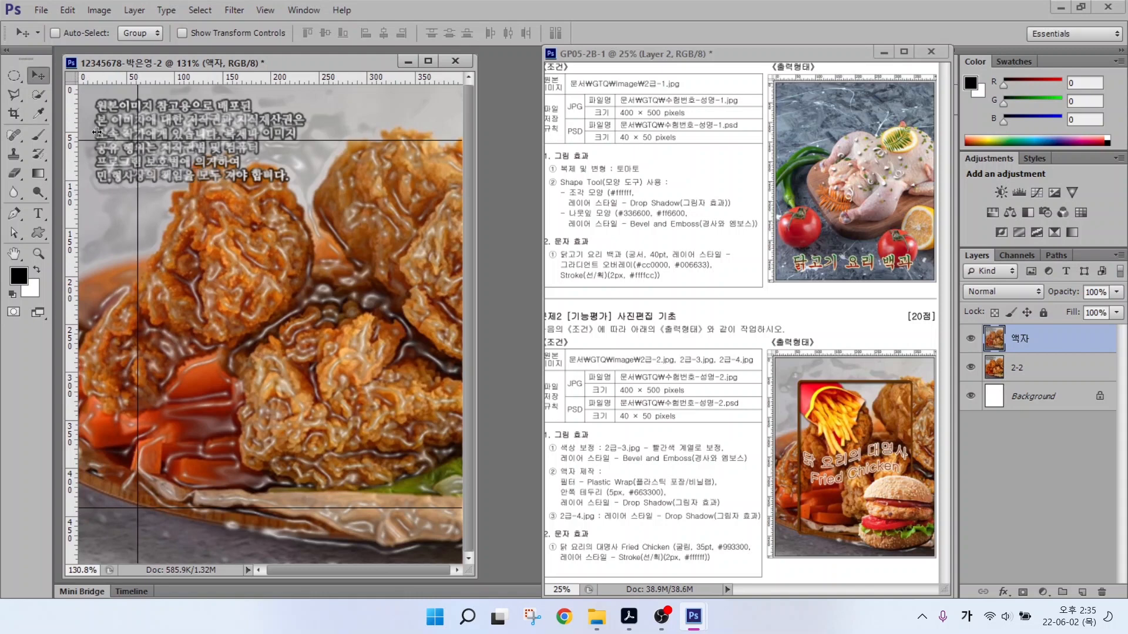
{"action": "left_click_drag", "start_coordinate": [97, 132], "coordinate": [404, 157]}
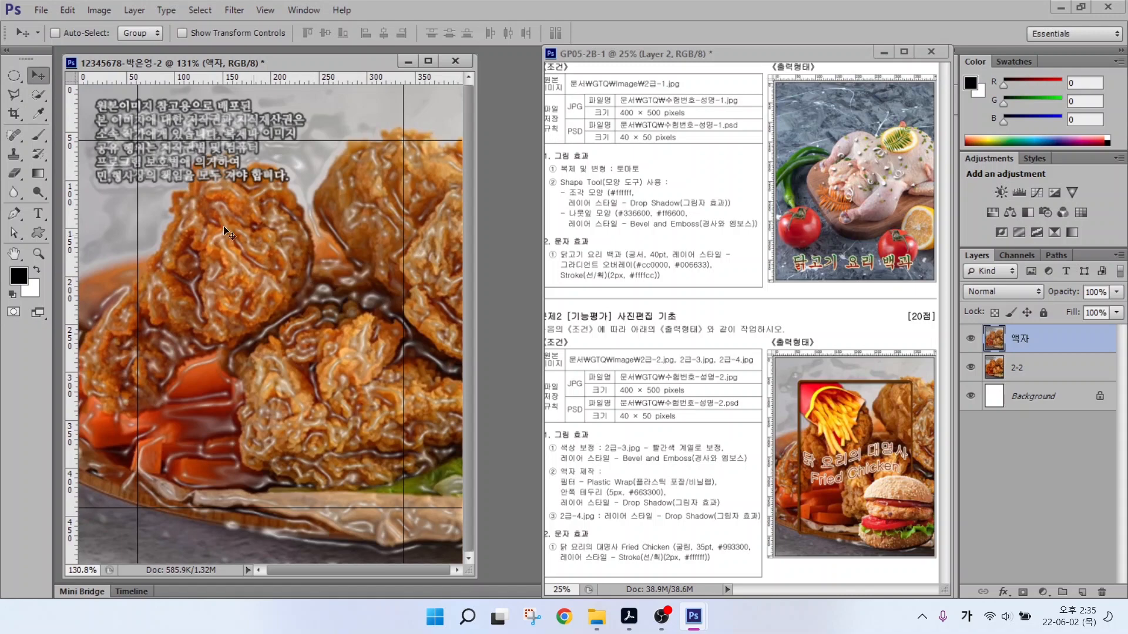
{"action": "left_click_drag", "start_coordinate": [122, 300], "coordinate": [192, 366]}
{"action": "key", "text": "ctrl+z"}
Use the Rectangular Marquee Tool to select the area inside the four guides.
{"action": "left_click", "coordinate": [11, 75]}
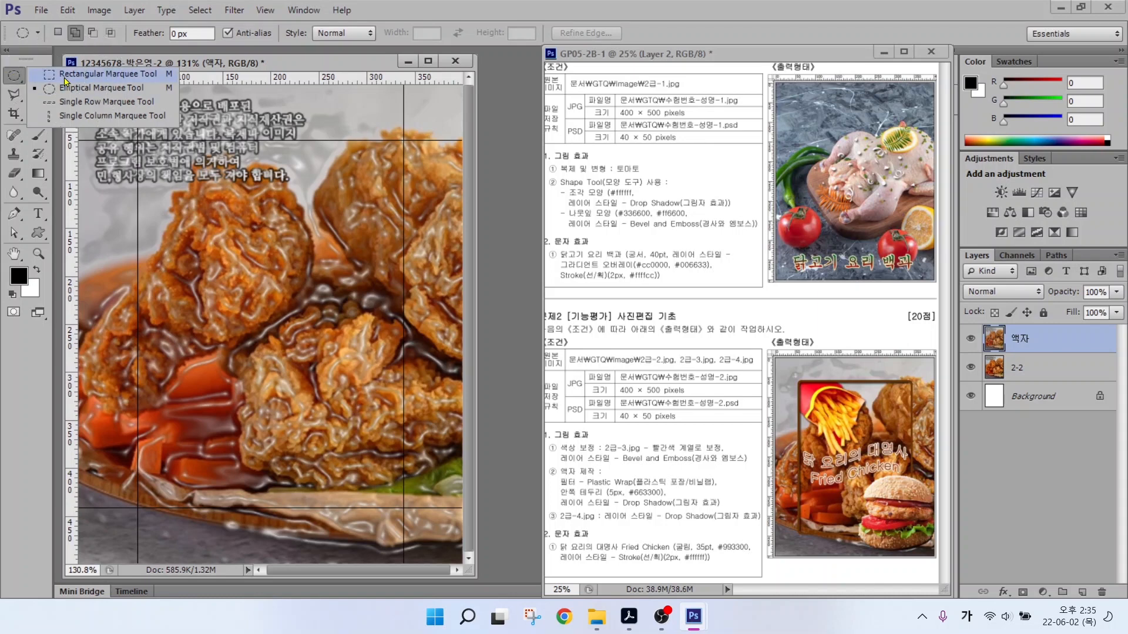
{"action": "left_click", "coordinate": [65, 81]}
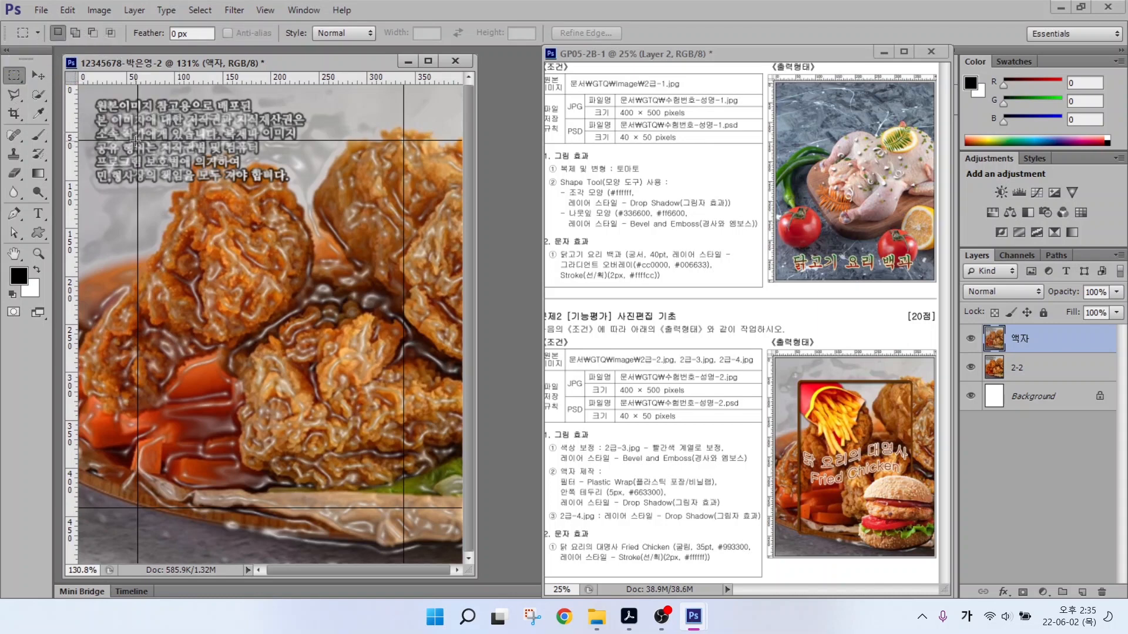
{"action": "left_click_drag", "start_coordinate": [135, 140], "coordinate": [403, 508]}
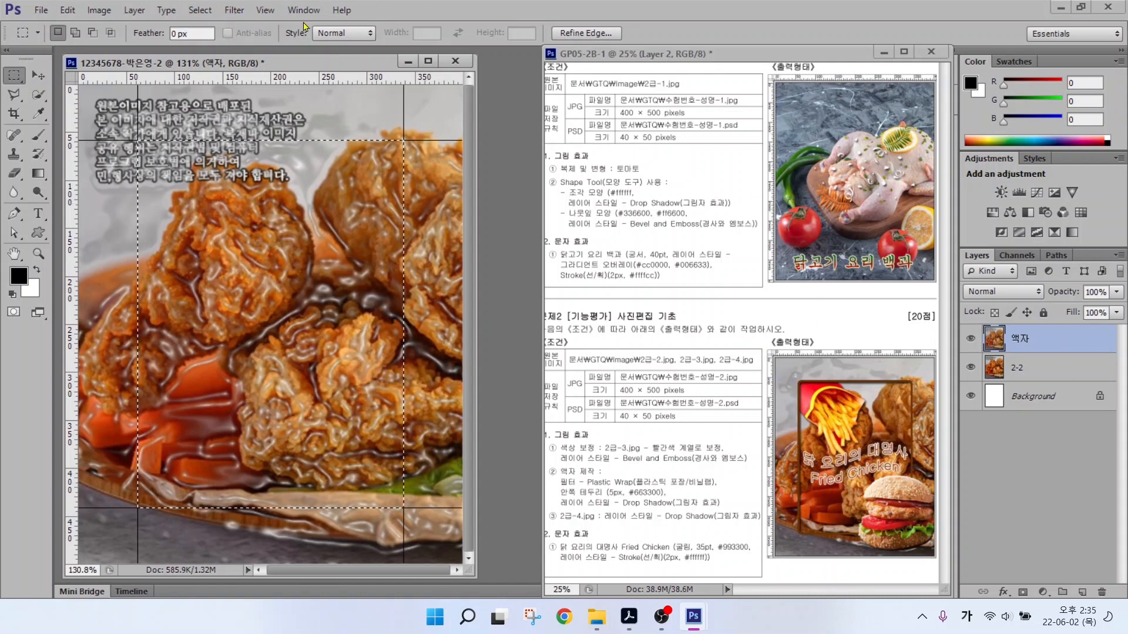
Smooth the rectangular selection with a 5-pixel sample radius to round its corners.
{"action": "left_click", "coordinate": [188, 10]}
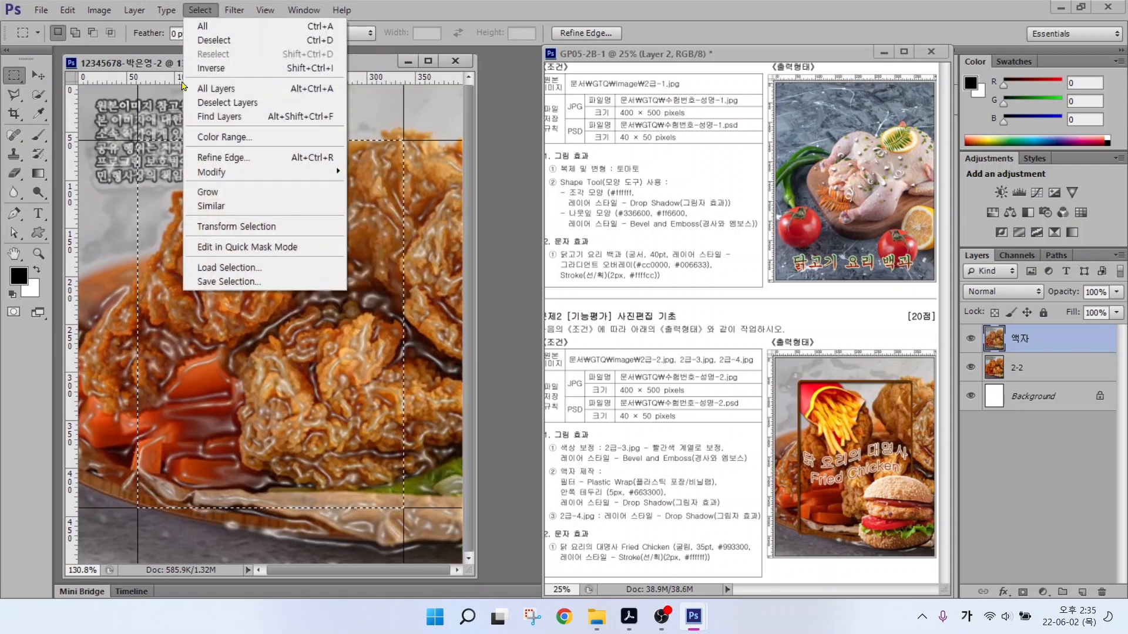
{"action": "mouse_move", "coordinate": [221, 174]}
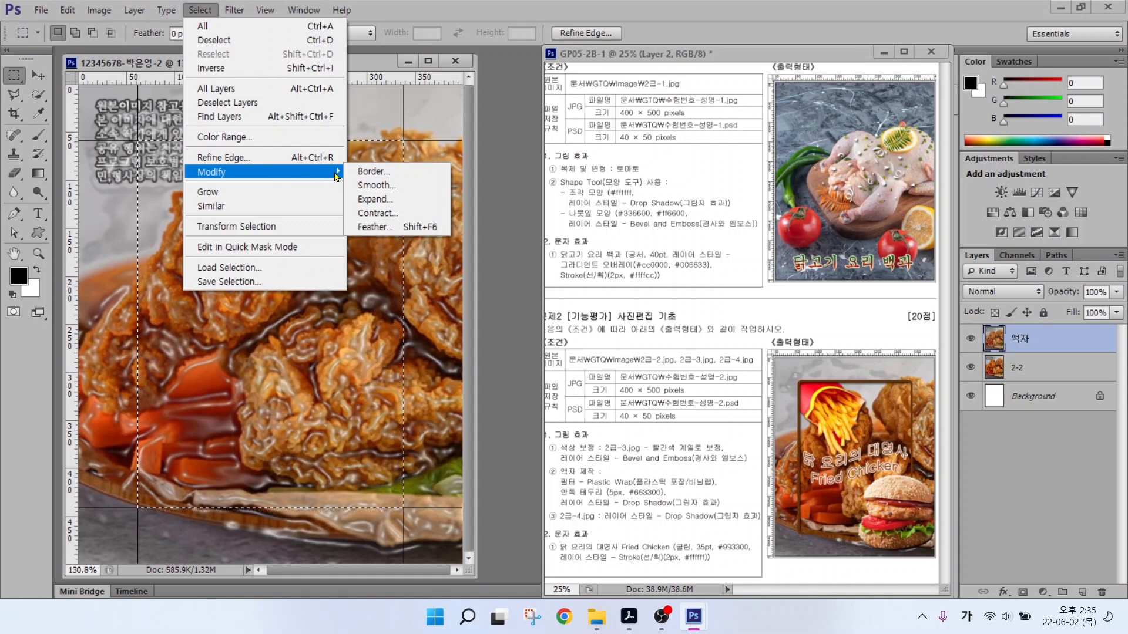
{"action": "left_click", "coordinate": [383, 186]}
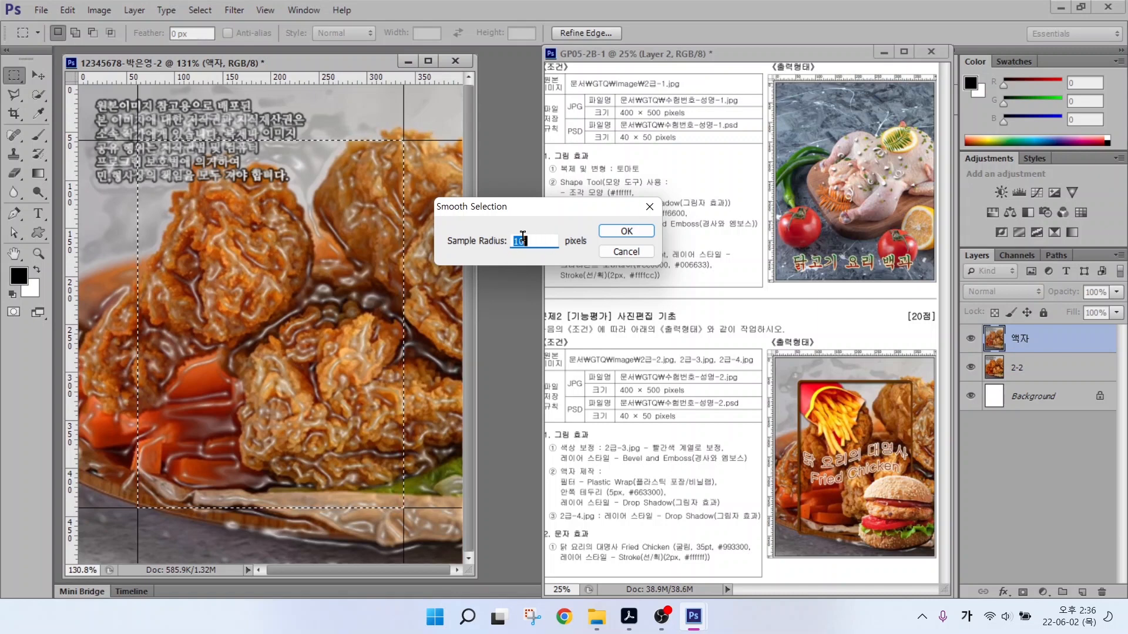
{"action": "type", "text": "5"}
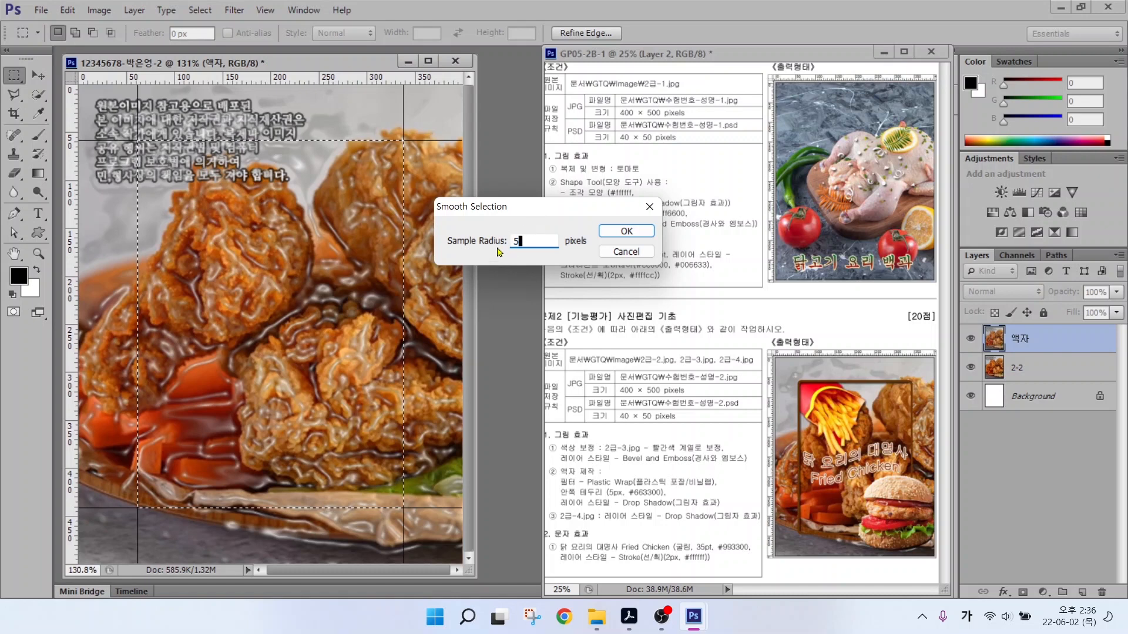
{"action": "left_click", "coordinate": [615, 232]}
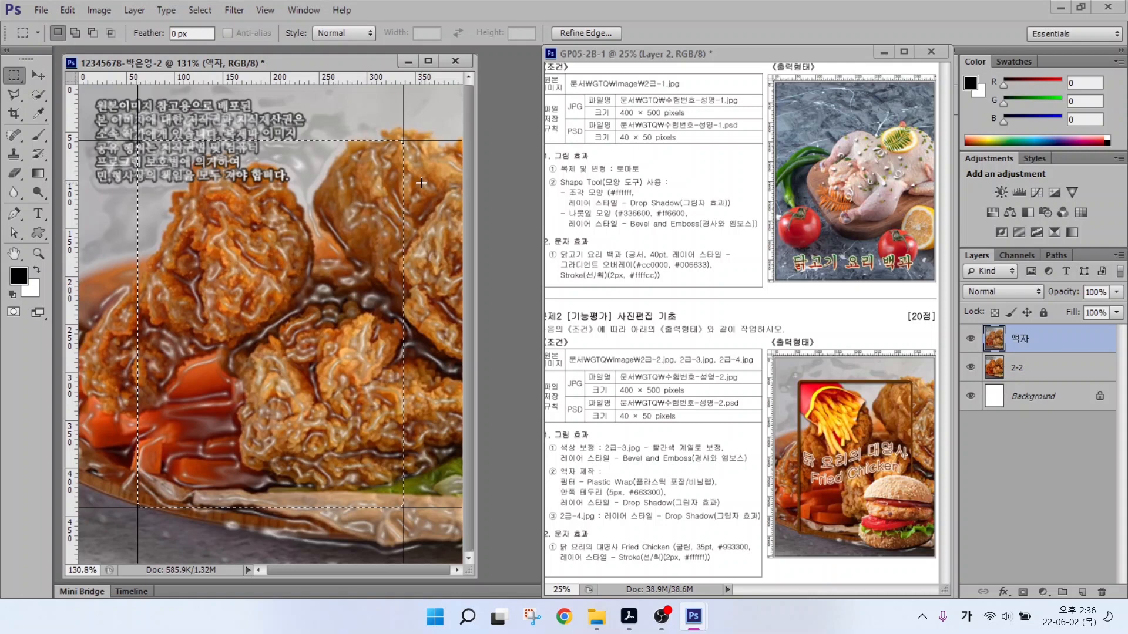
Delete the plastic-wrapped image inside the rounded selection, leaving only the 액자 frame border.
{"action": "key", "text": "alt"}
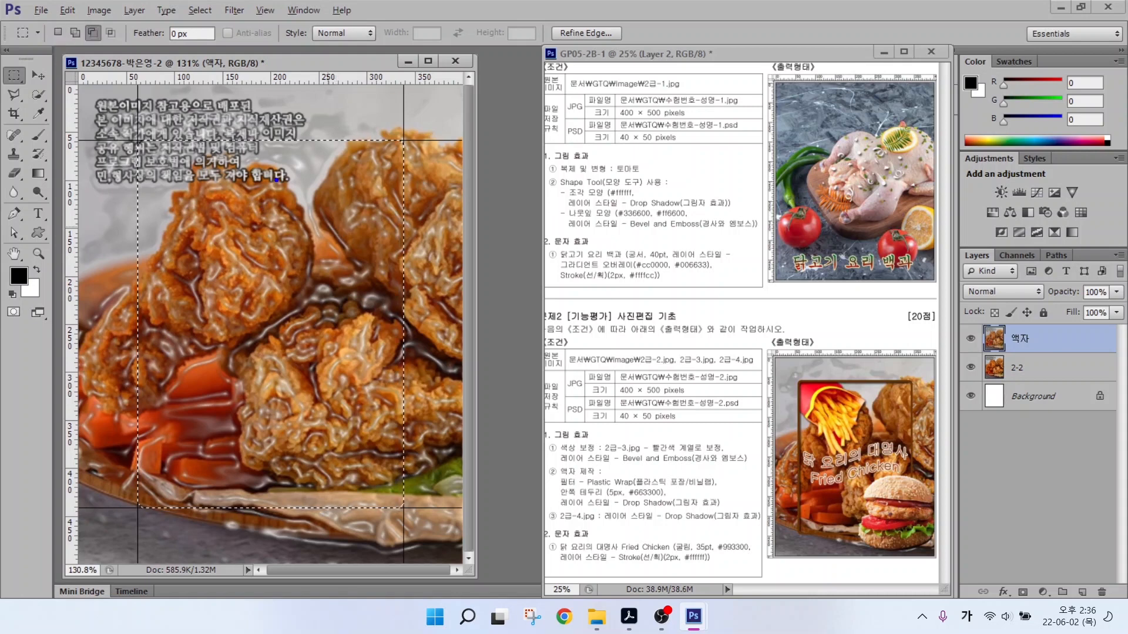
{"action": "mouse_move", "coordinate": [274, 181]}
{"action": "left_mouse_down"}
{"action": "mouse_move", "coordinate": [181, 276]}
{"action": "mouse_move", "coordinate": [257, 282]}
{"action": "mouse_move", "coordinate": [330, 264]}
{"action": "mouse_move", "coordinate": [231, 373]}
{"action": "mouse_move", "coordinate": [330, 345]}
{"action": "mouse_move", "coordinate": [265, 418]}
{"action": "left_mouse_up"}
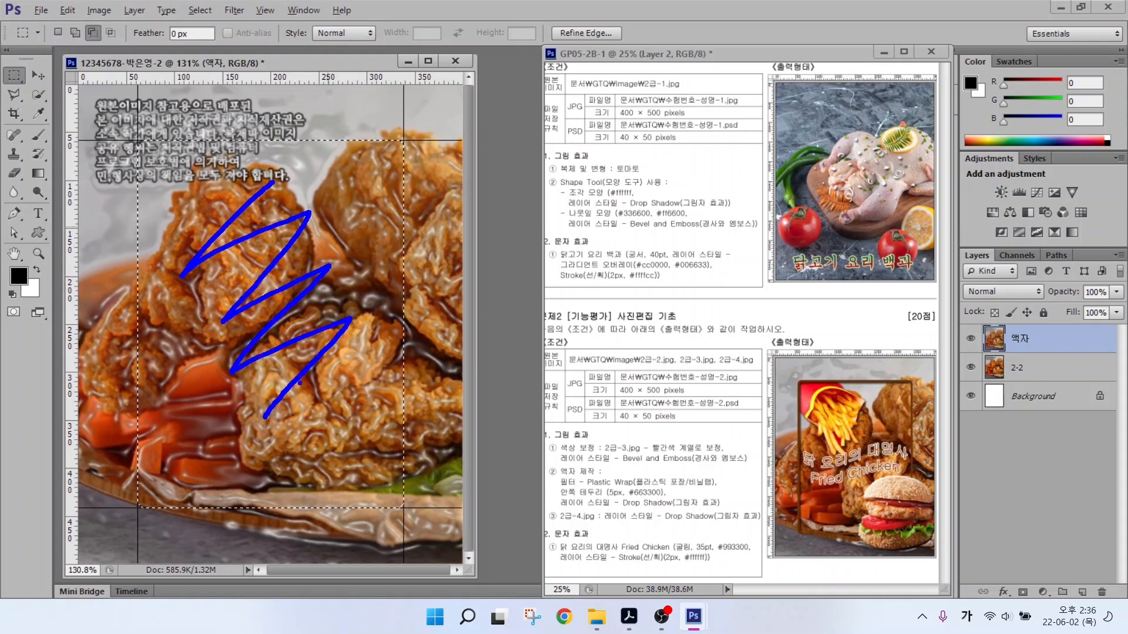
{"action": "key", "text": "Delete"}
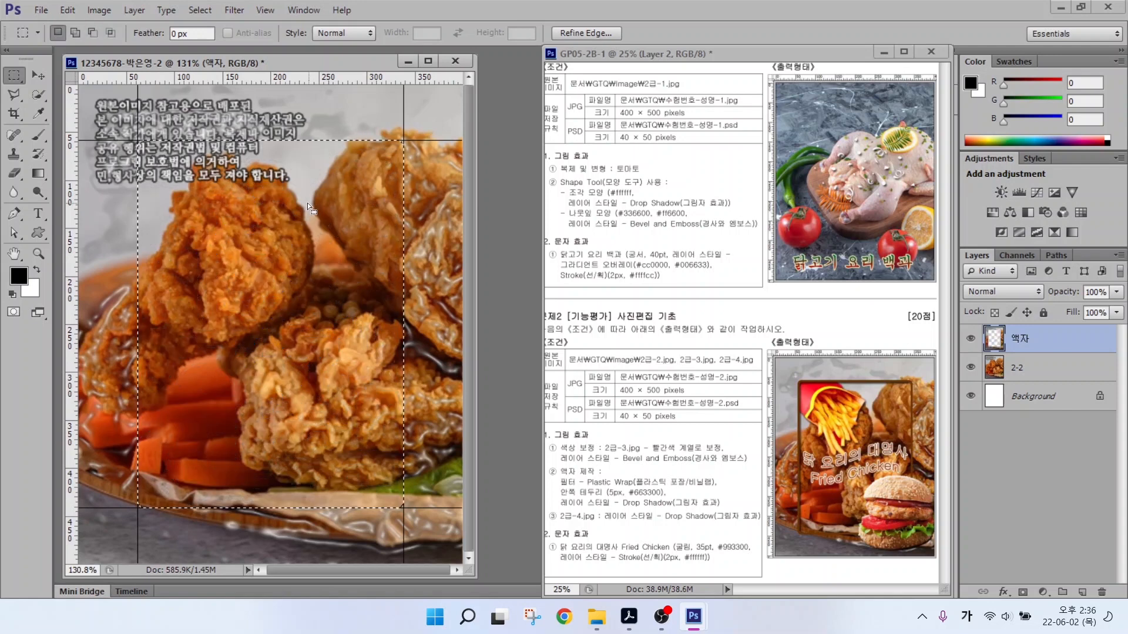
{"action": "key", "text": "alt"}
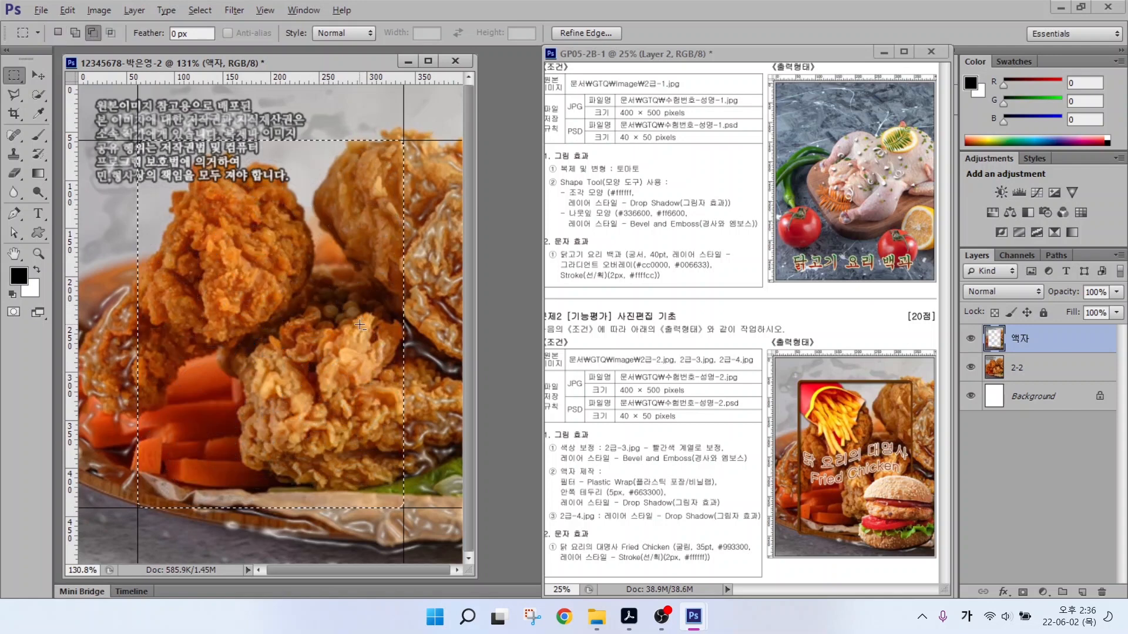
{"action": "left_click_drag", "start_coordinate": [362, 332], "coordinate": [517, 437]}
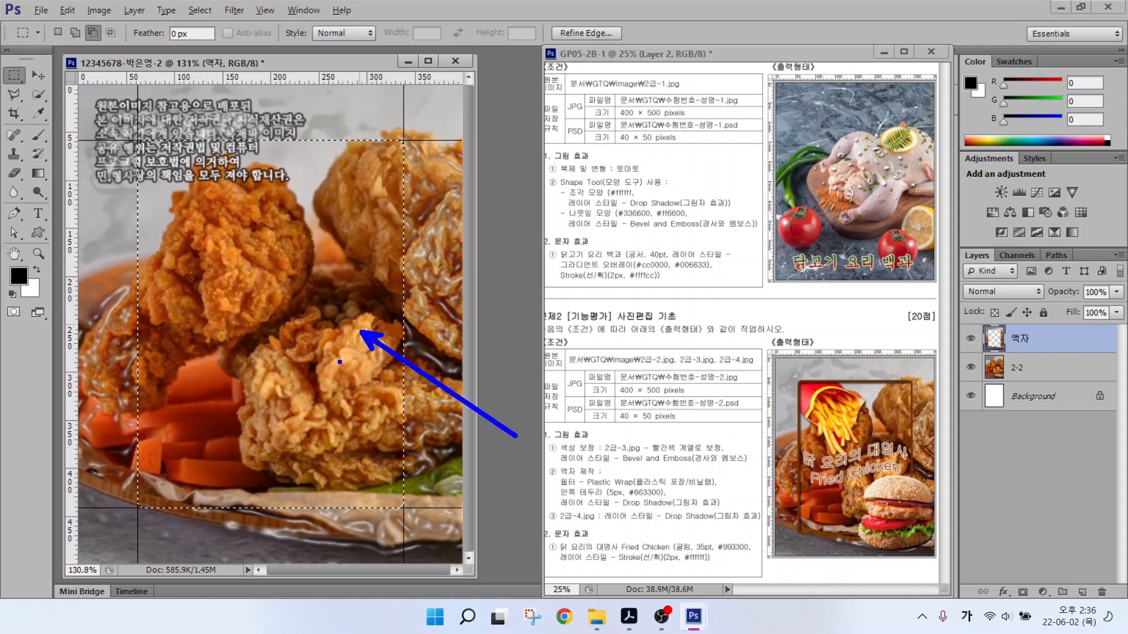
{"action": "left_click_drag", "start_coordinate": [575, 478], "coordinate": [622, 429]}
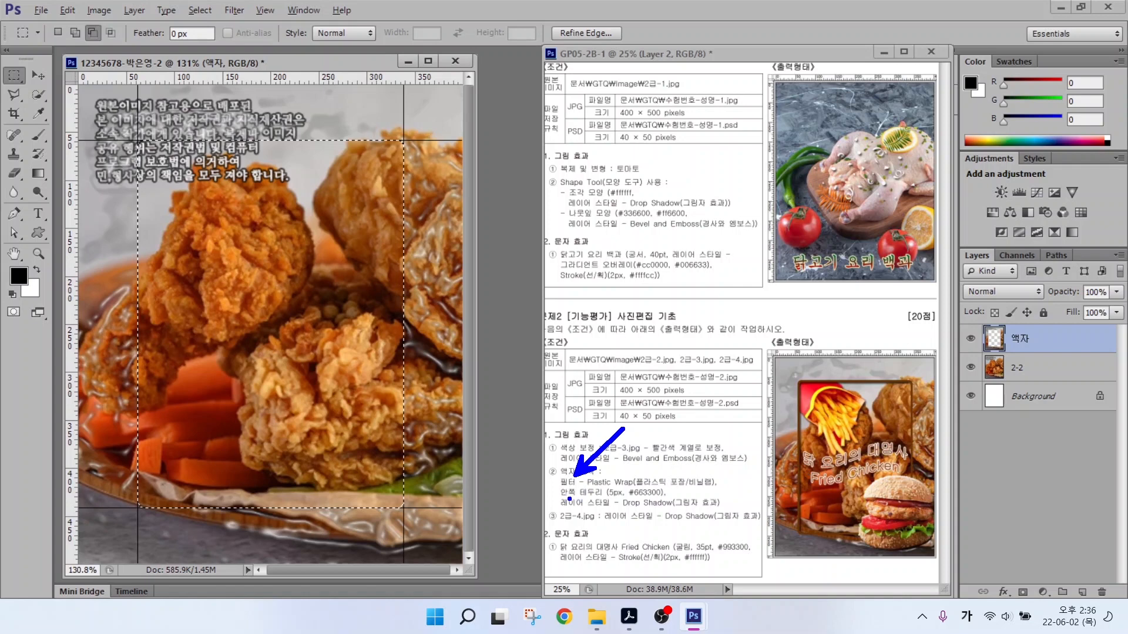
{"action": "left_click_drag", "start_coordinate": [569, 499], "coordinate": [685, 499]}
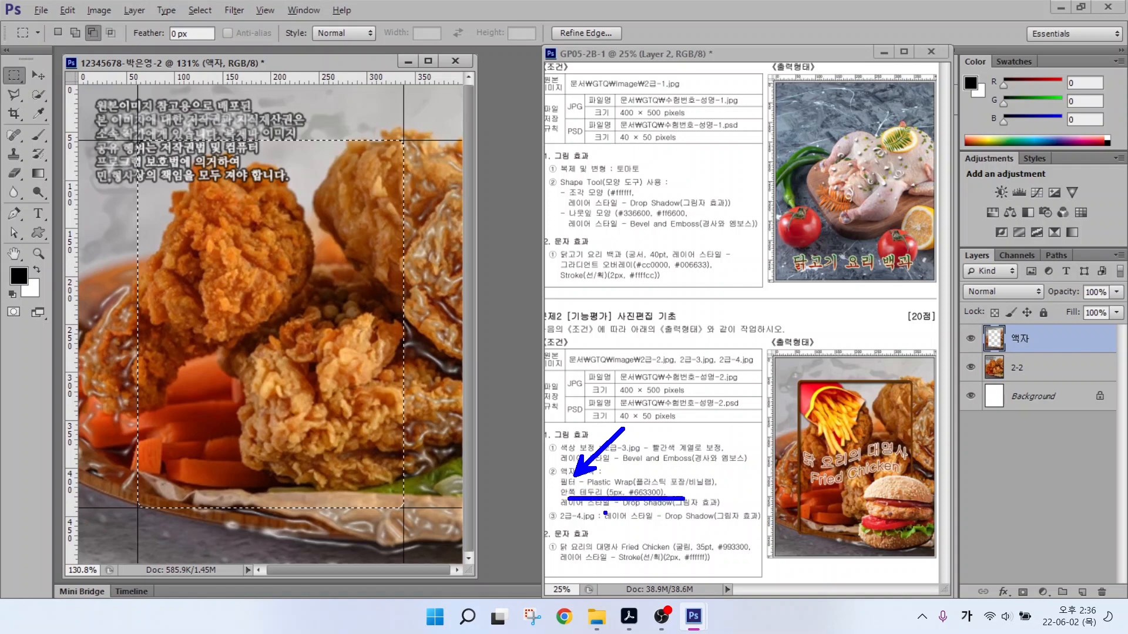
{"action": "left_click_drag", "start_coordinate": [570, 511], "coordinate": [733, 511]}
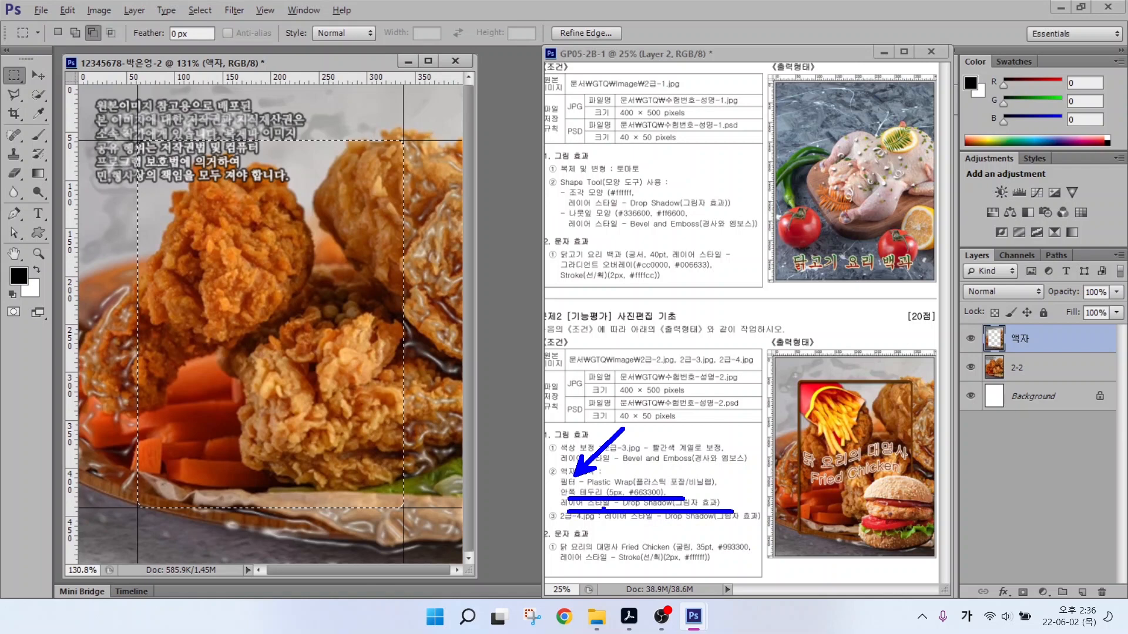
{"action": "key", "text": "Escape"}
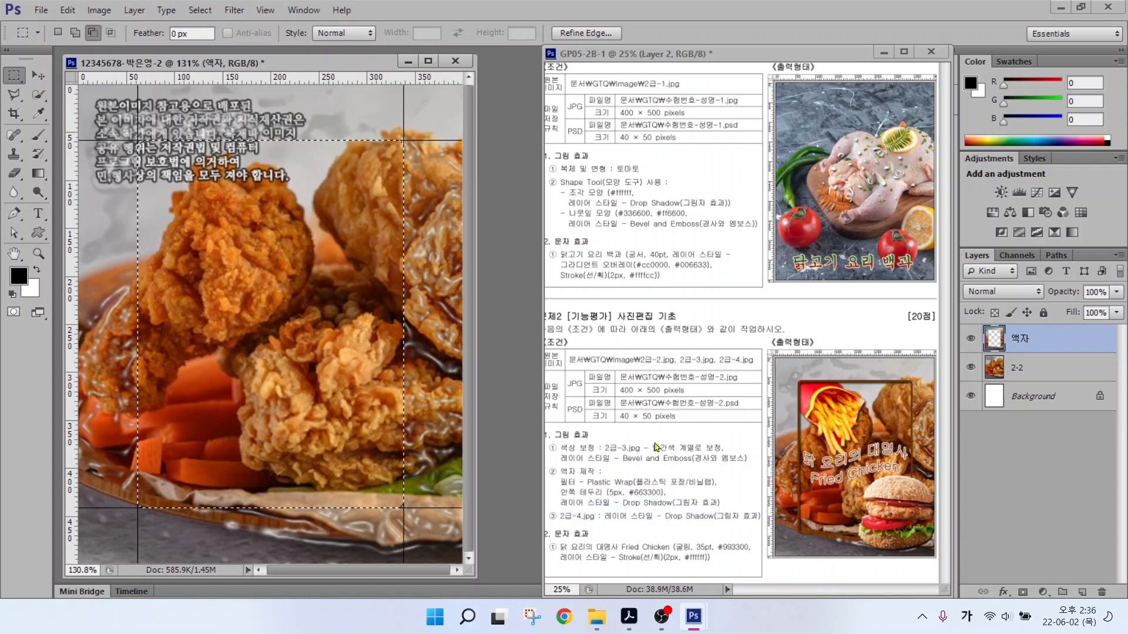
Stroke the rounded selection with a 5 px line in brown #663300.
{"action": "left_click", "coordinate": [67, 11]}
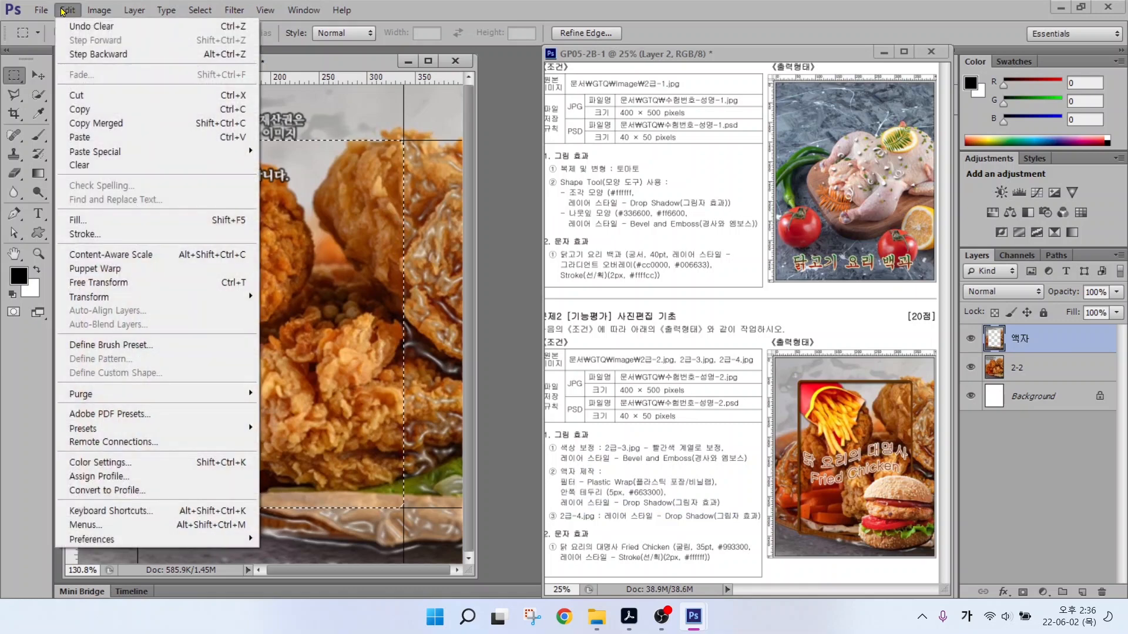
{"action": "left_click", "coordinate": [83, 235]}
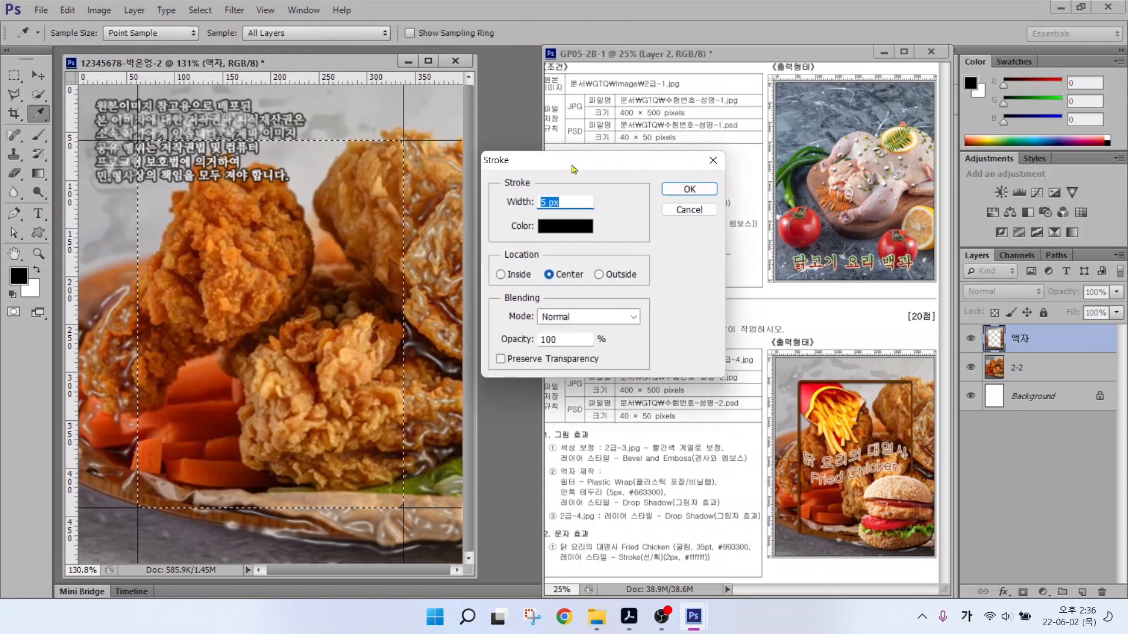
{"action": "type", "text": "5"}
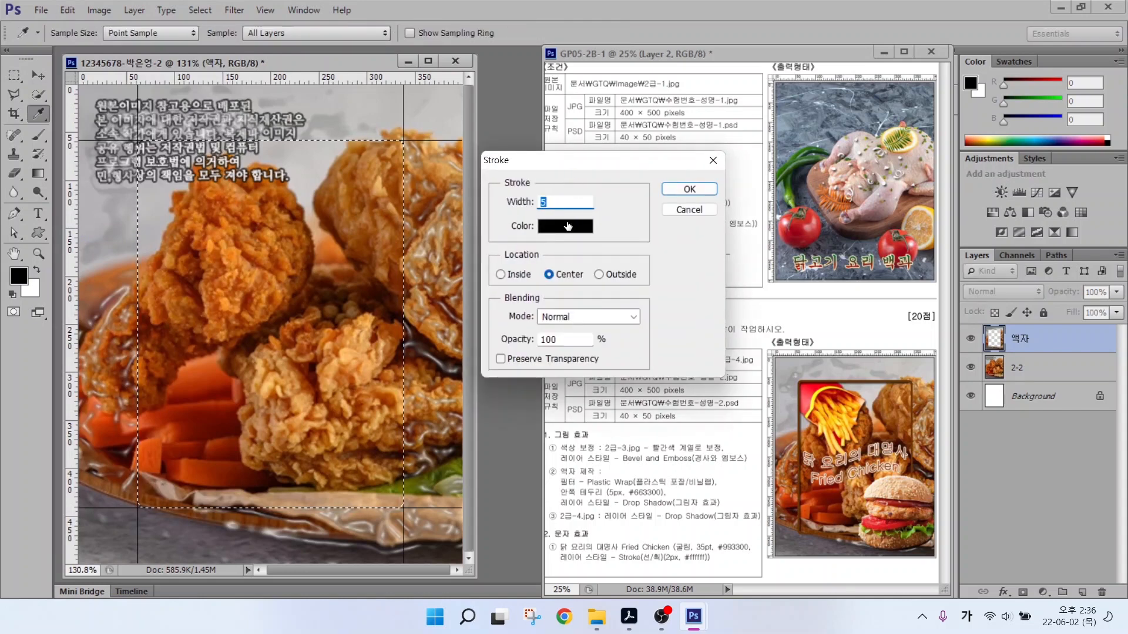
{"action": "left_click", "coordinate": [567, 227]}
{"action": "left_click_drag", "start_coordinate": [642, 416], "coordinate": [574, 415]}
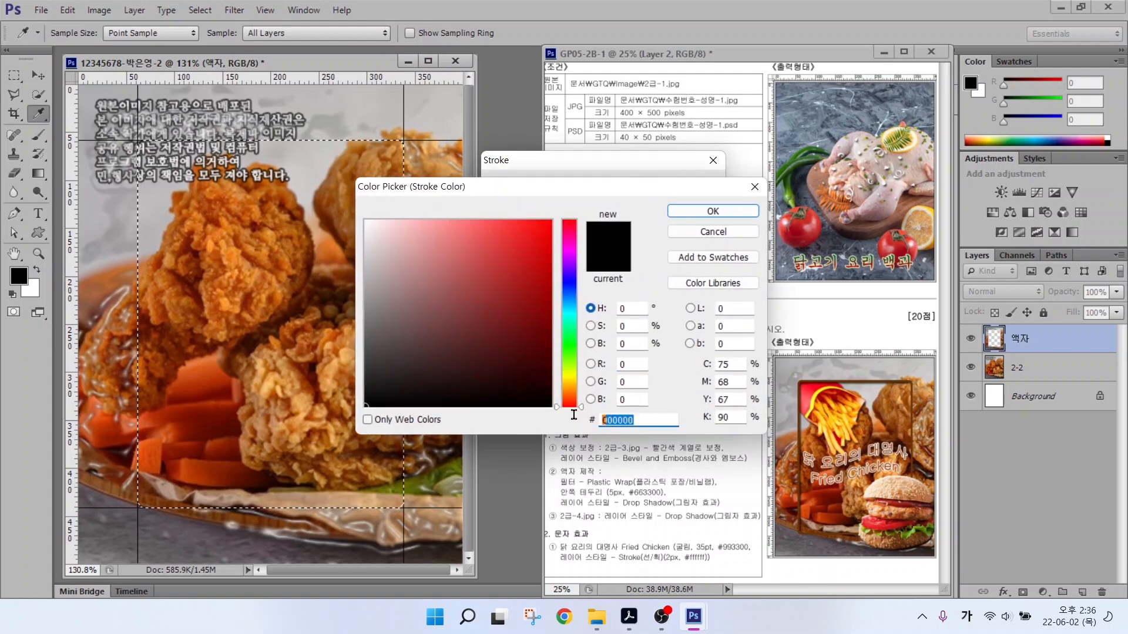
{"action": "type", "text": "663300"}
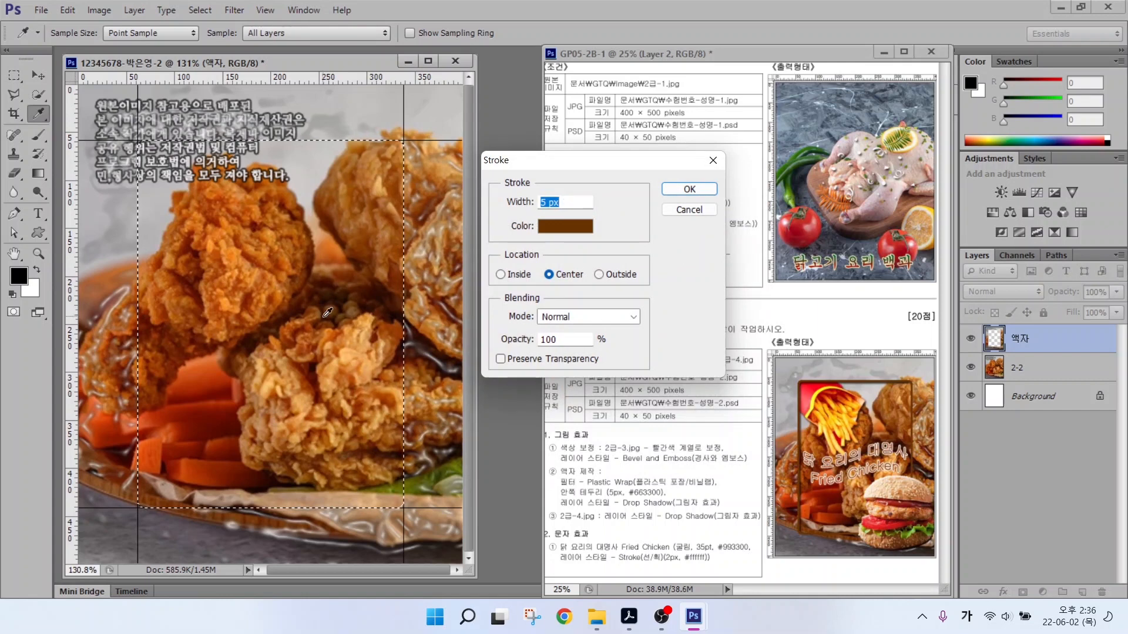
{"action": "left_click", "coordinate": [675, 190]}
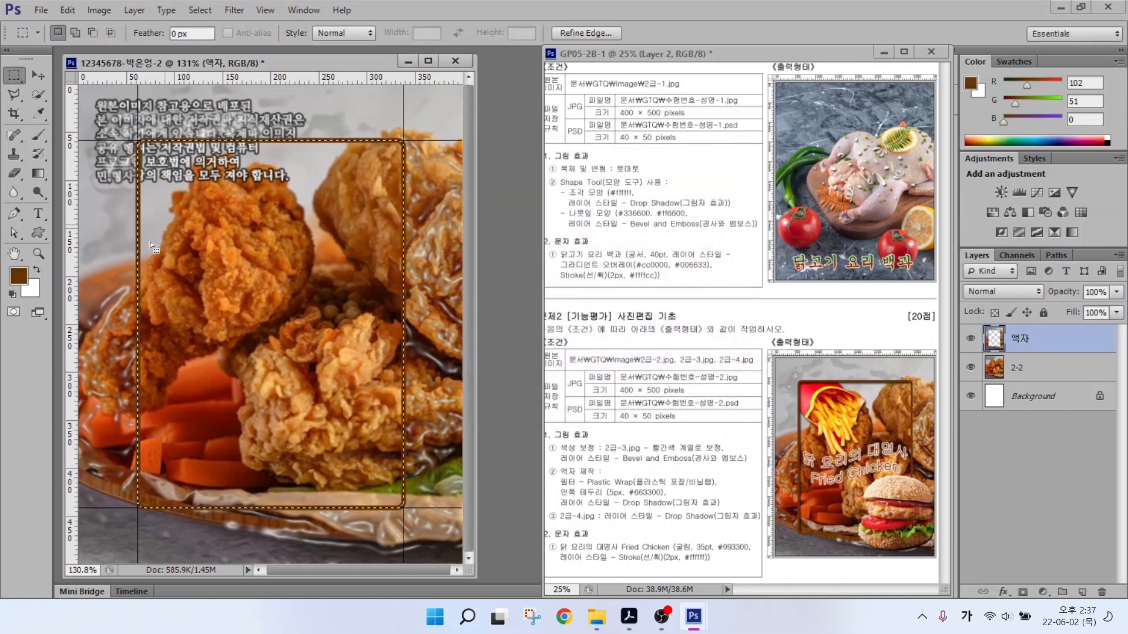
Add a default Drop Shadow effect to the 액자 frame layer.
{"action": "left_click", "coordinate": [1005, 593]}
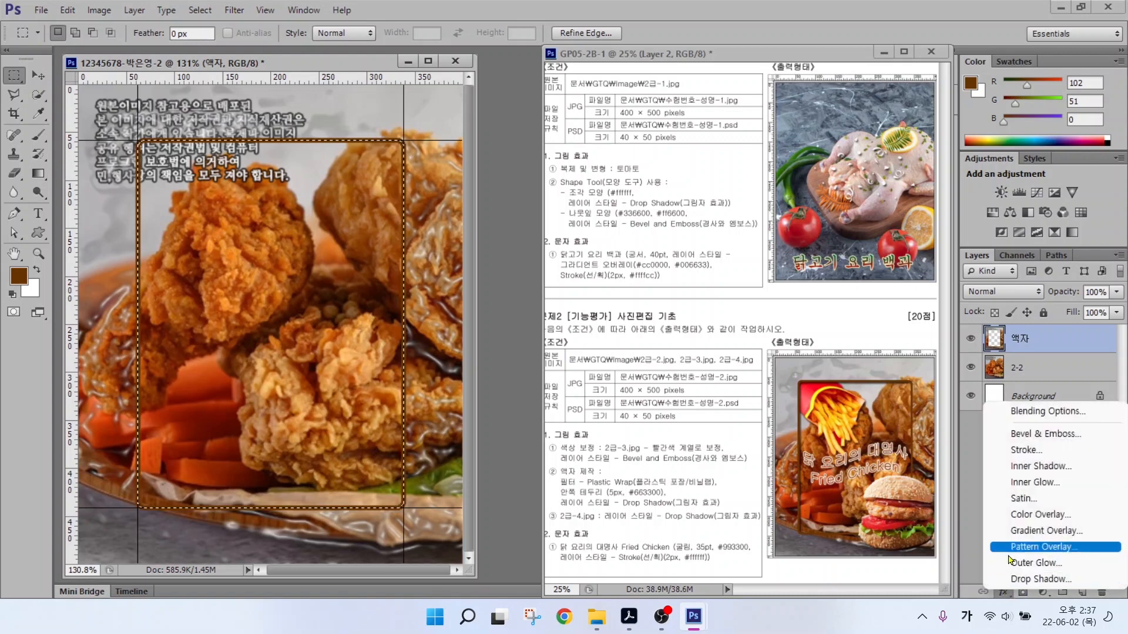
{"action": "left_click", "coordinate": [1016, 579]}
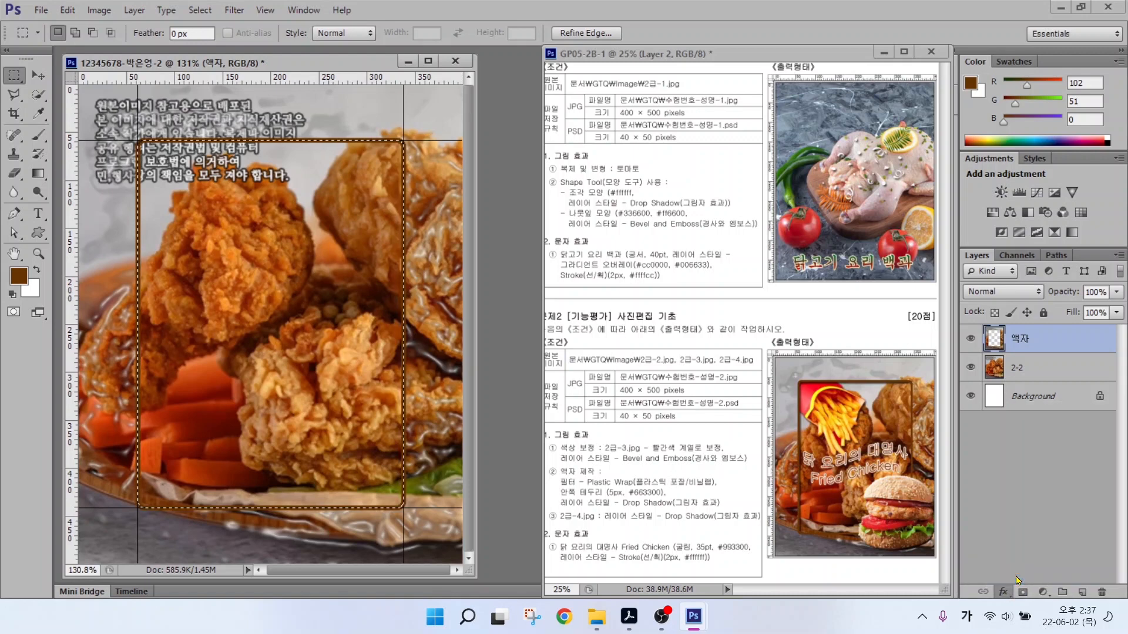
{"action": "key", "text": "Return"}
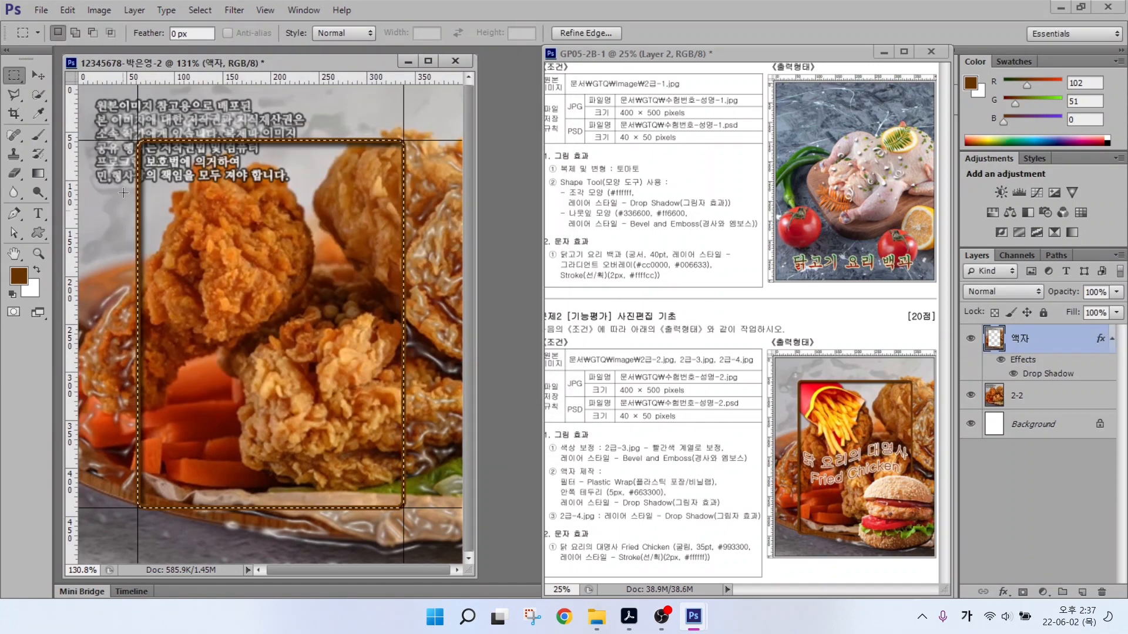
Deselect the rounded frame selection.
{"action": "left_click", "coordinate": [200, 11]}
{"action": "key", "text": "Right"}
{"action": "key", "text": "Left"}
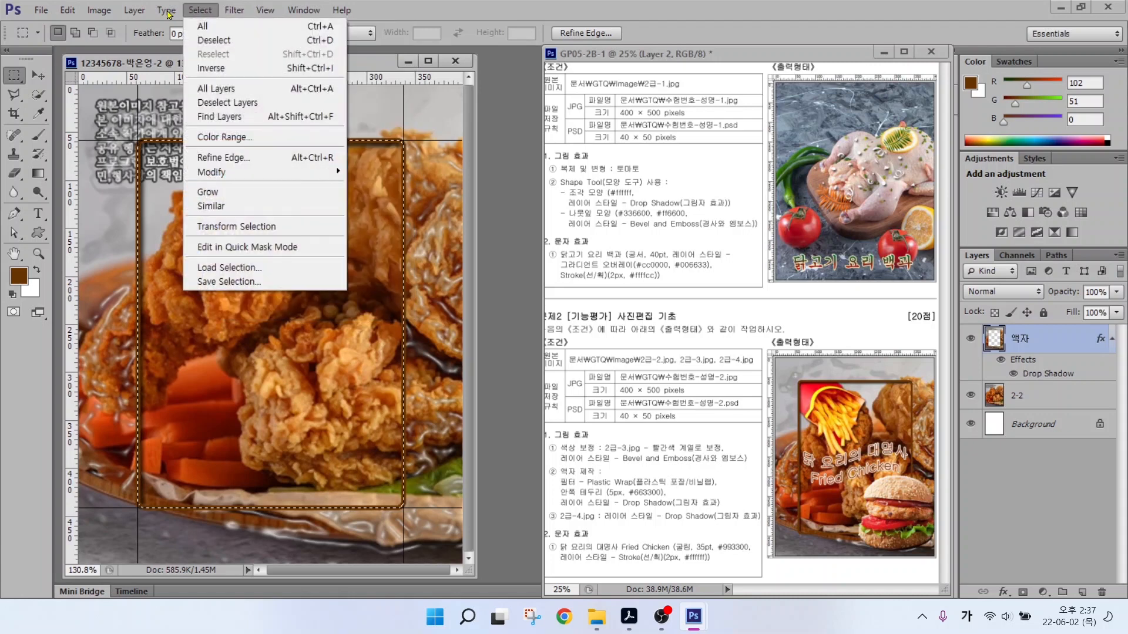
{"action": "left_click", "coordinate": [205, 39]}
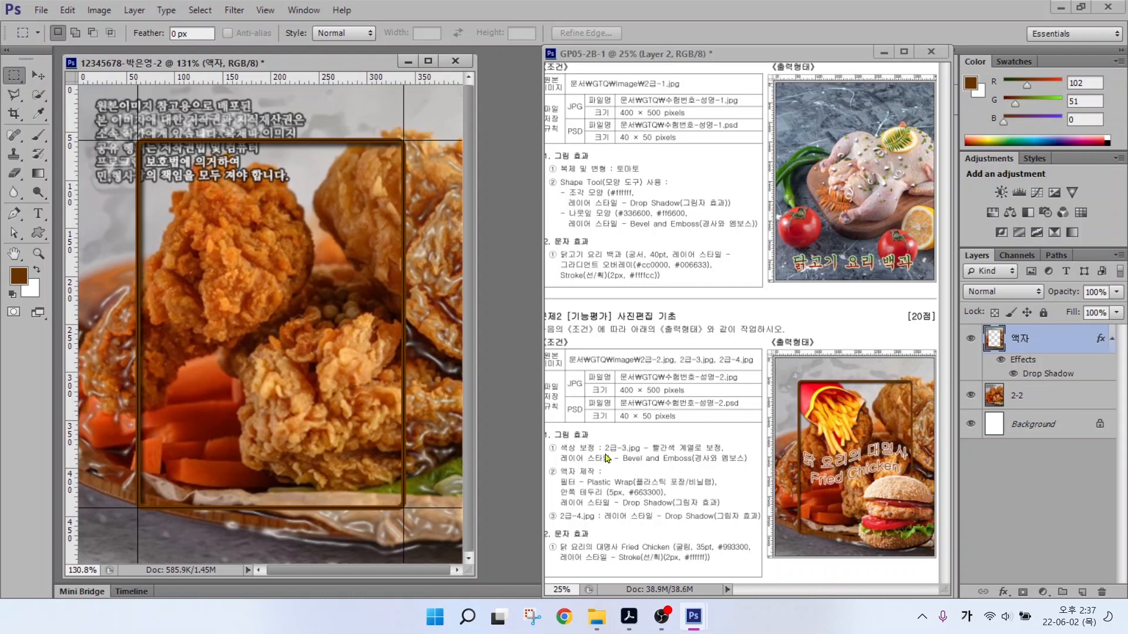
Open the burger photo 2급-3.jpg.
{"action": "double_click", "coordinate": [496, 263]}
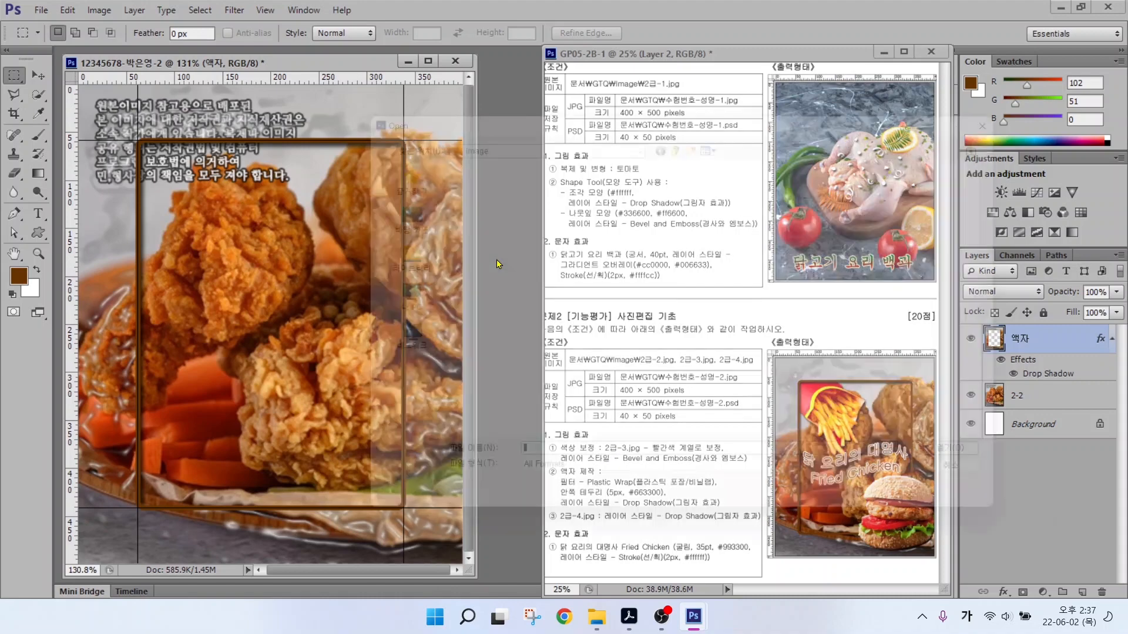
{"action": "left_click", "coordinate": [567, 178]}
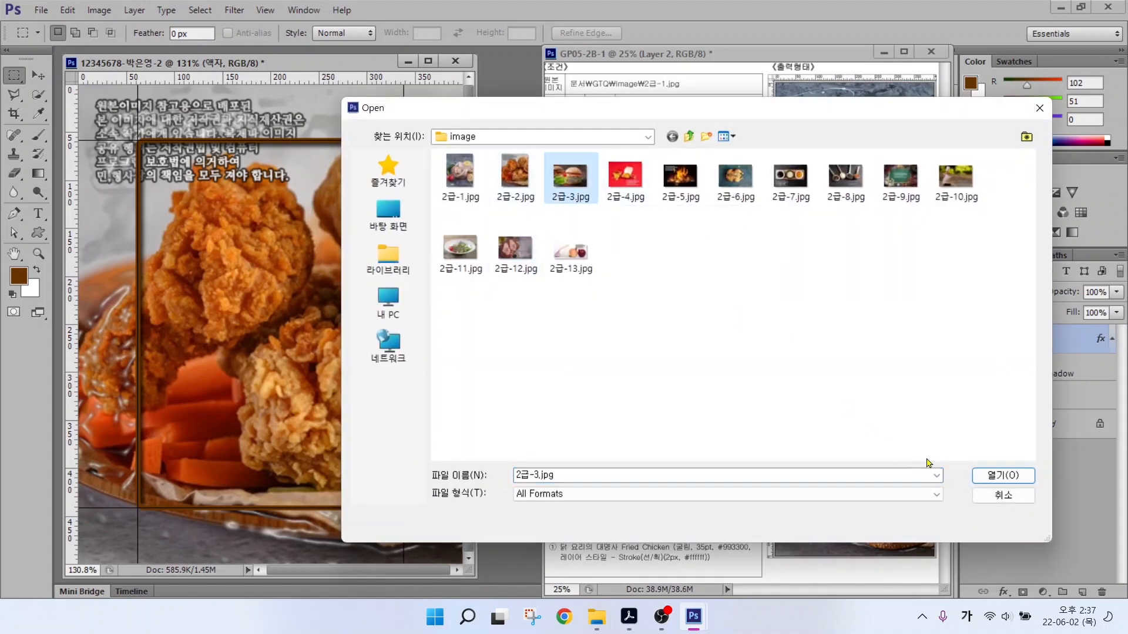
{"action": "left_click", "coordinate": [1003, 475]}
Quick Select the front burger and drag it into the main design as layer 2-3.
{"action": "left_click", "coordinate": [38, 94]}
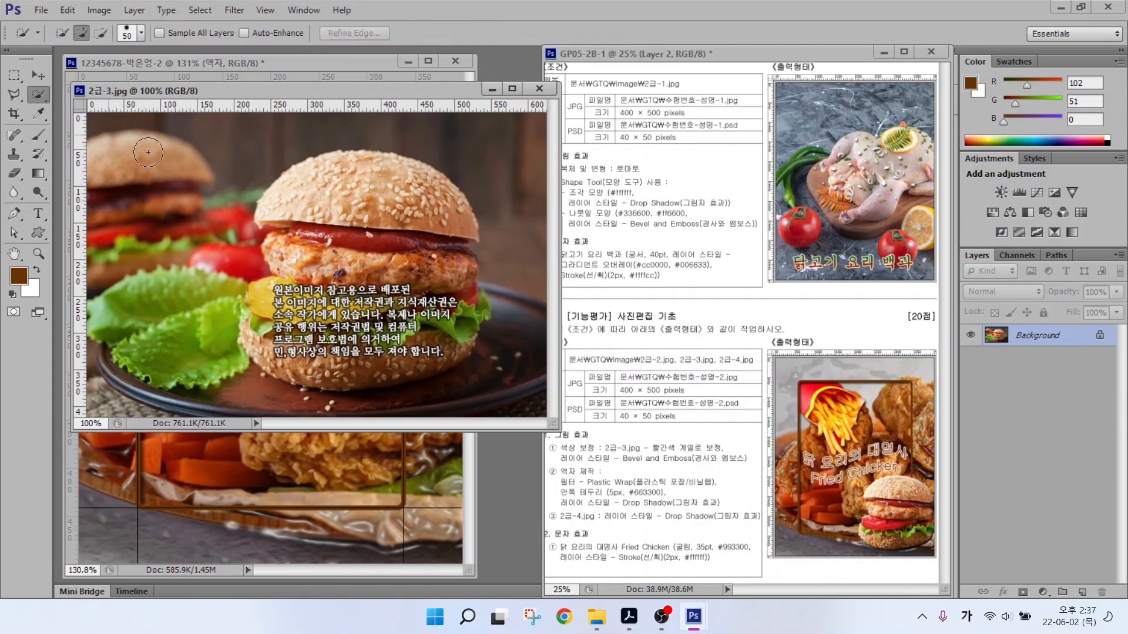
{"action": "mouse_move", "coordinate": [351, 199]}
{"action": "left_mouse_down"}
{"action": "mouse_move", "coordinate": [331, 234]}
{"action": "mouse_move", "coordinate": [358, 295]}
{"action": "mouse_move", "coordinate": [320, 326]}
{"action": "mouse_move", "coordinate": [358, 318]}
{"action": "mouse_move", "coordinate": [369, 292]}
{"action": "mouse_move", "coordinate": [295, 207]}
{"action": "mouse_move", "coordinate": [325, 188]}
{"action": "mouse_move", "coordinate": [444, 216]}
{"action": "mouse_move", "coordinate": [285, 301]}
{"action": "mouse_move", "coordinate": [276, 344]}
{"action": "mouse_move", "coordinate": [311, 347]}
{"action": "left_mouse_up"}
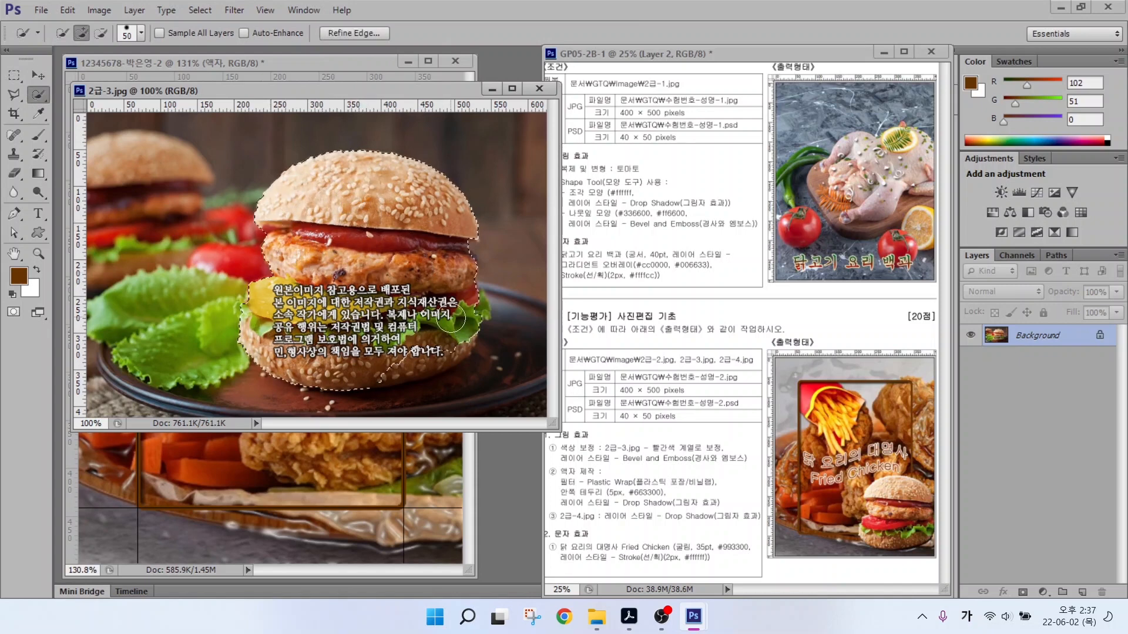
{"action": "left_click_drag", "start_coordinate": [285, 91], "coordinate": [386, 125]}
{"action": "key", "text": "v"}
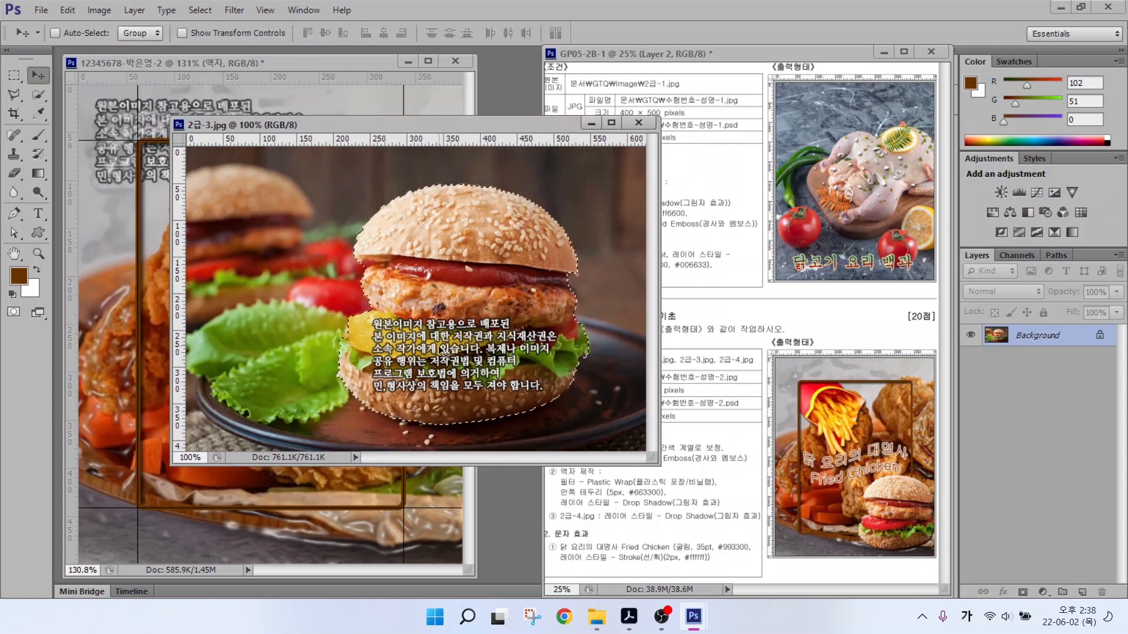
{"action": "left_click_drag", "start_coordinate": [464, 352], "coordinate": [171, 333]}
{"action": "left_click", "coordinate": [641, 122]}
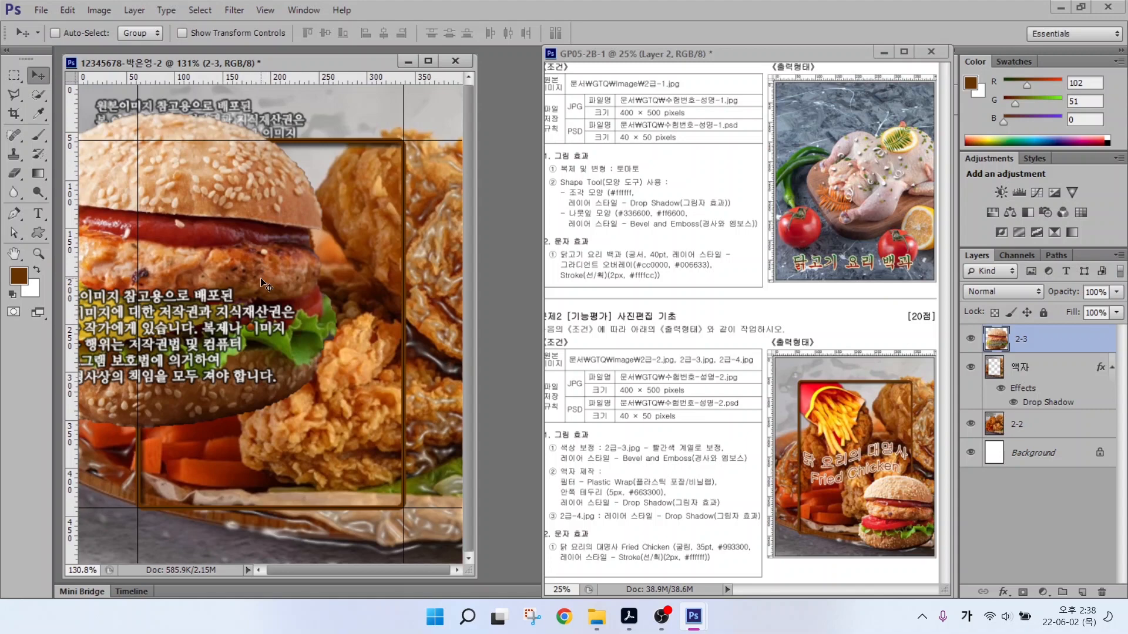
Scale the burger to about 54% and place it in the lower right of the canvas.
{"action": "key", "text": "ctrl+t"}
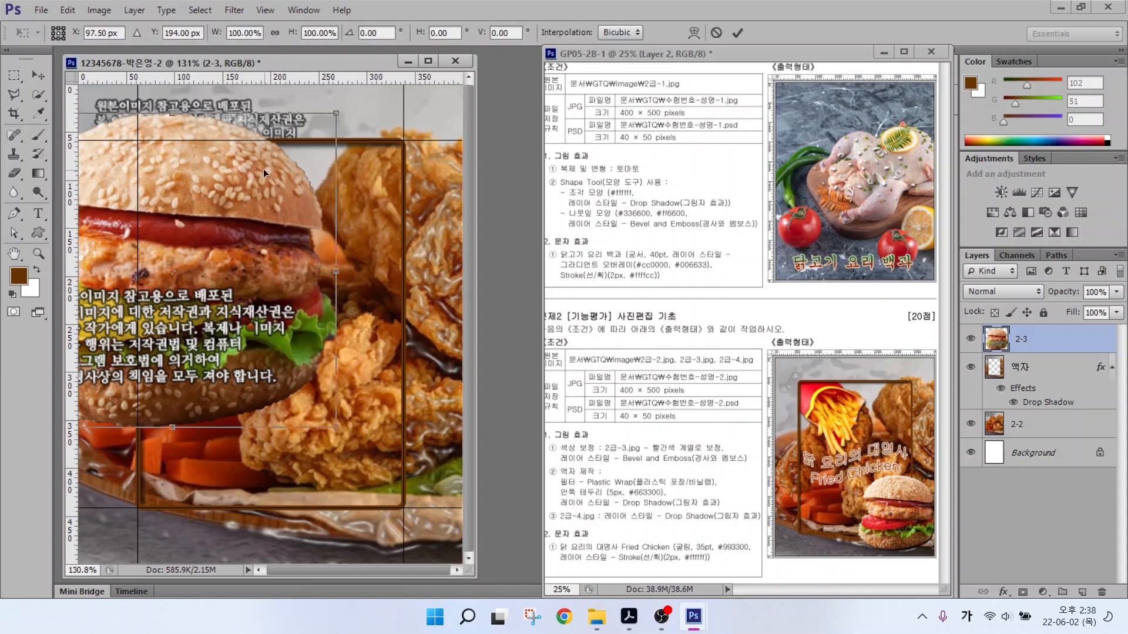
{"action": "left_click_drag", "start_coordinate": [336, 112], "coordinate": [198, 246]}
{"action": "left_click_drag", "start_coordinate": [170, 324], "coordinate": [423, 431]}
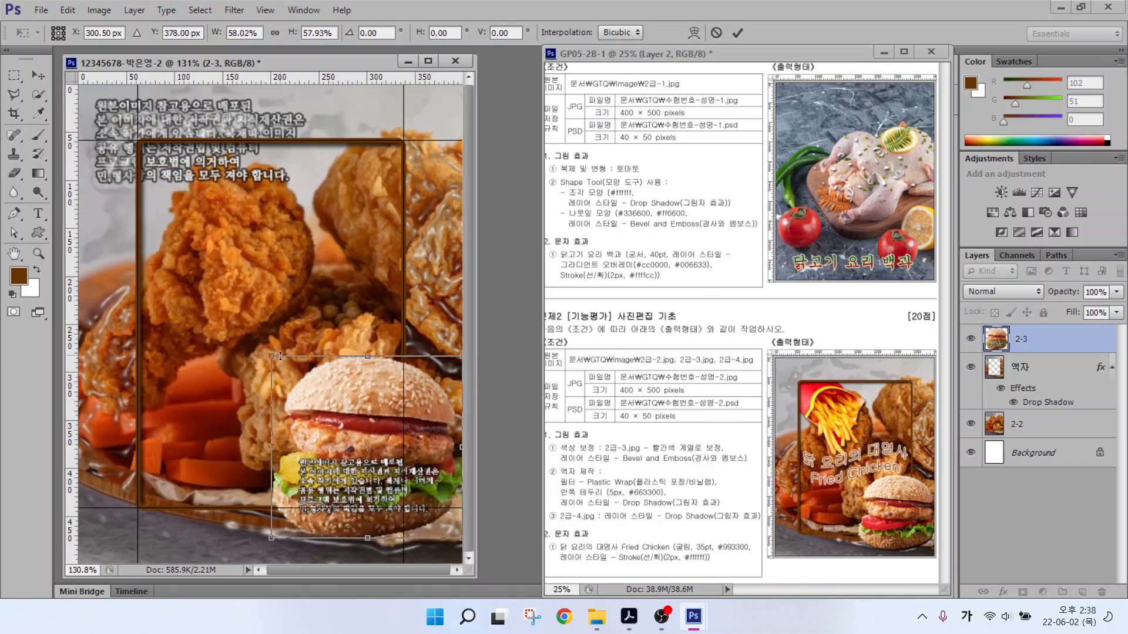
{"action": "left_click_drag", "start_coordinate": [280, 356], "coordinate": [285, 367]}
{"action": "key", "text": "Return"}
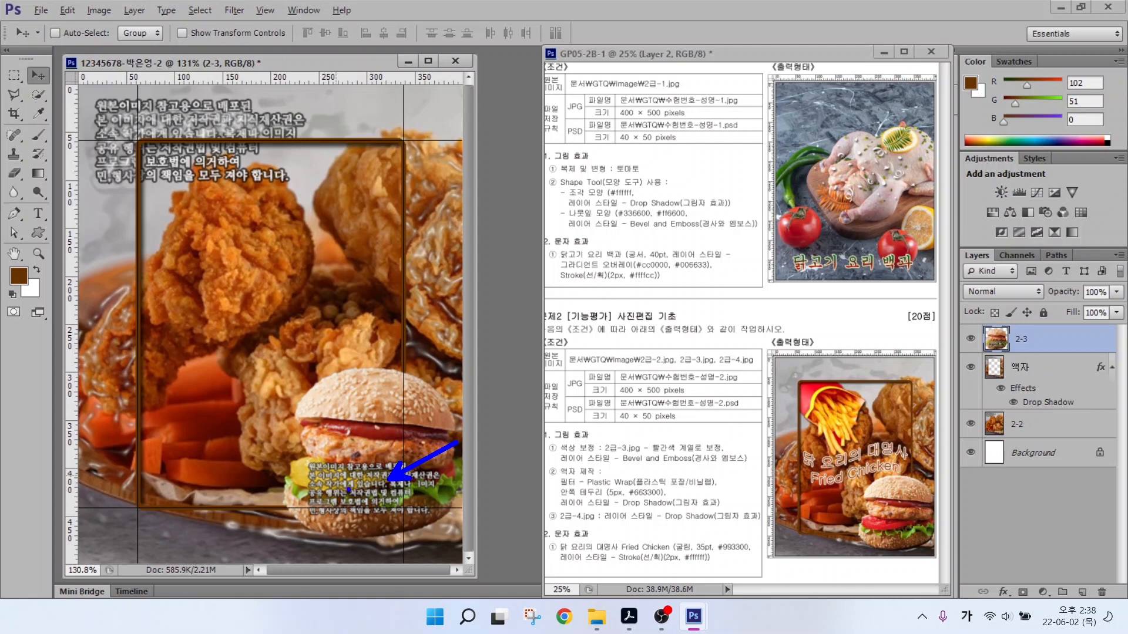
Quick Select the yellow cheese on the burger.
{"action": "left_click", "coordinate": [39, 95]}
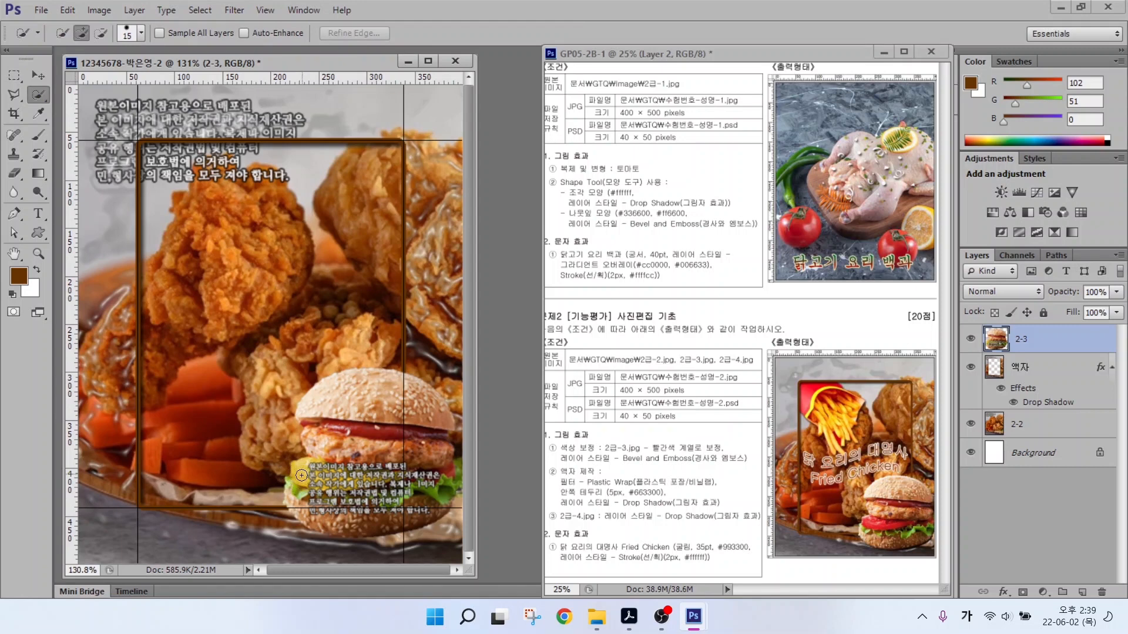
{"action": "left_click_drag", "start_coordinate": [331, 478], "coordinate": [367, 482]}
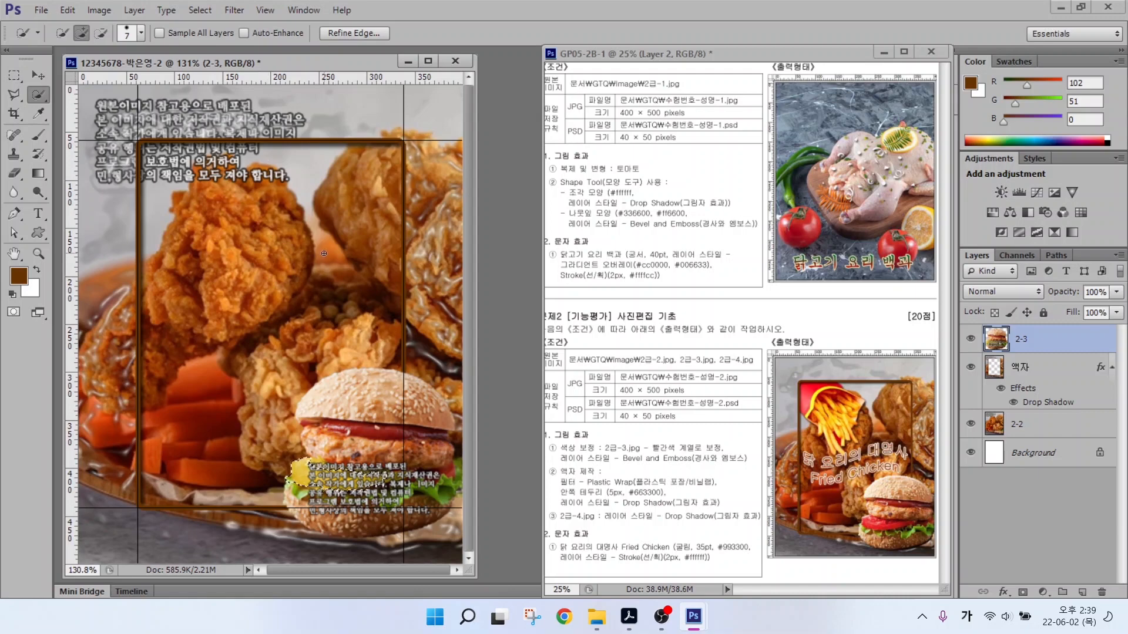
{"action": "left_click", "coordinate": [100, 10]}
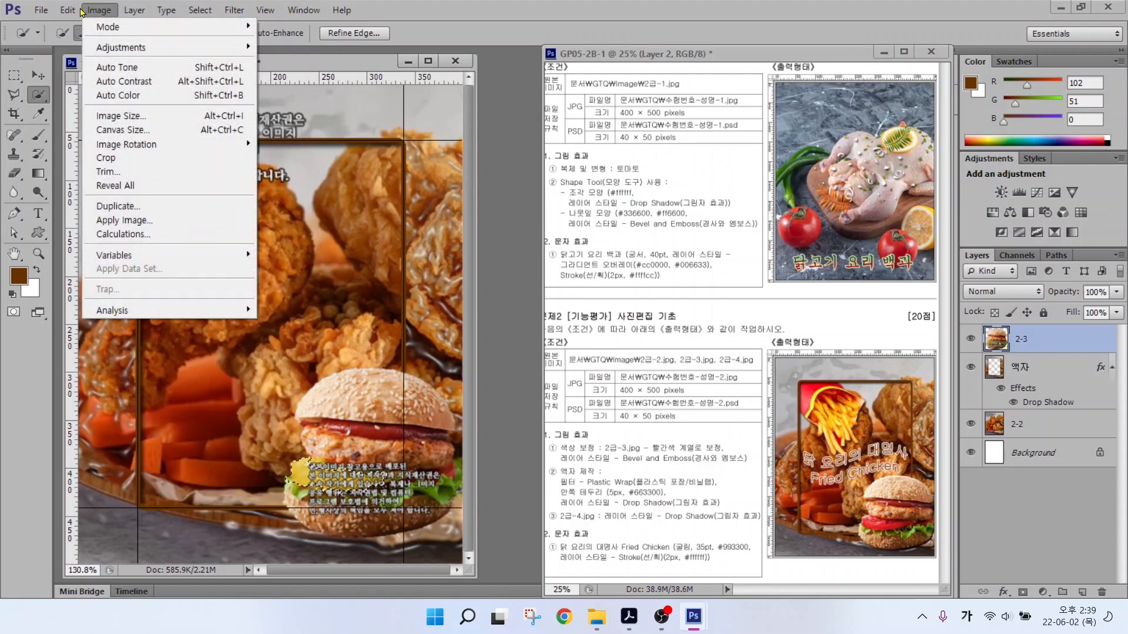
Shift the cheese's hue to -68 with Hue/Saturation, then deselect.
{"action": "mouse_move", "coordinate": [106, 51]}
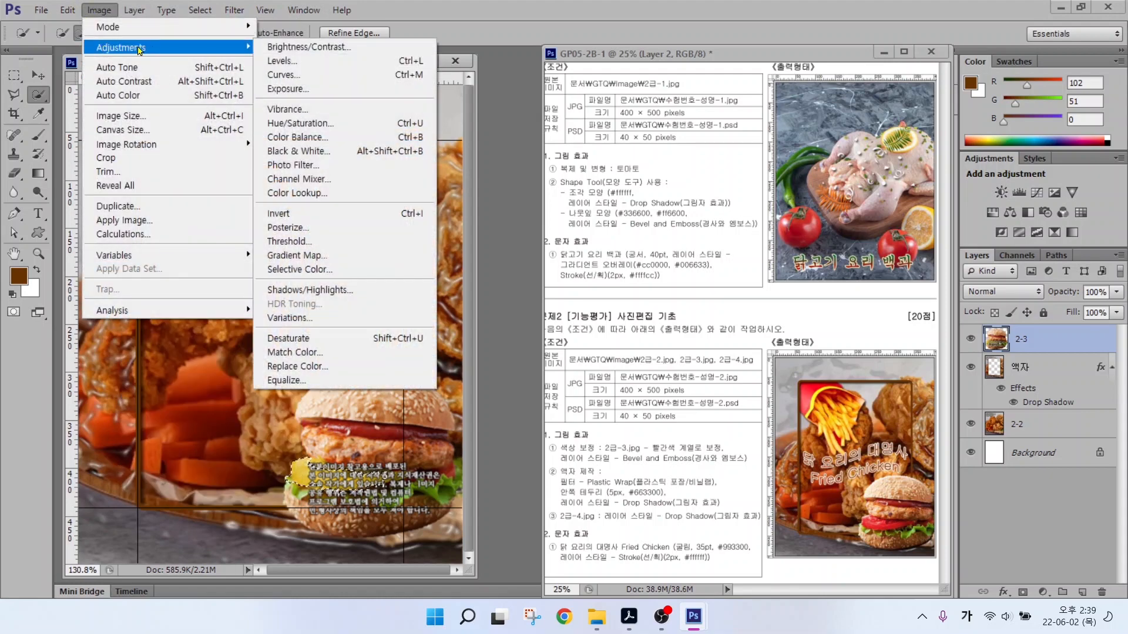
{"action": "left_click", "coordinate": [300, 126]}
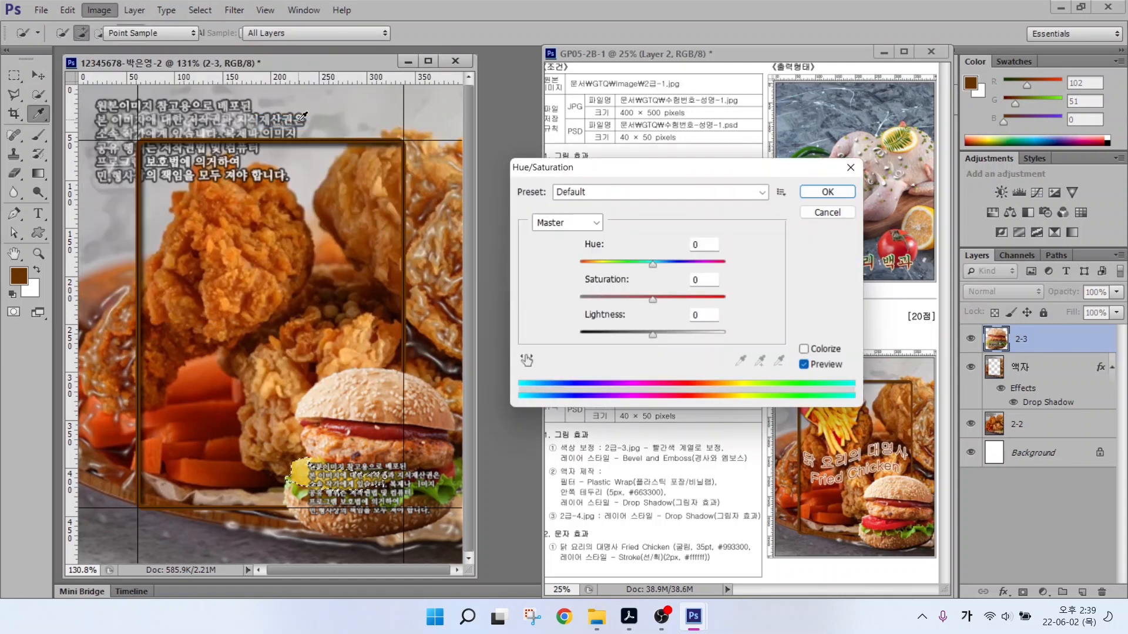
{"action": "key", "text": "alt"}
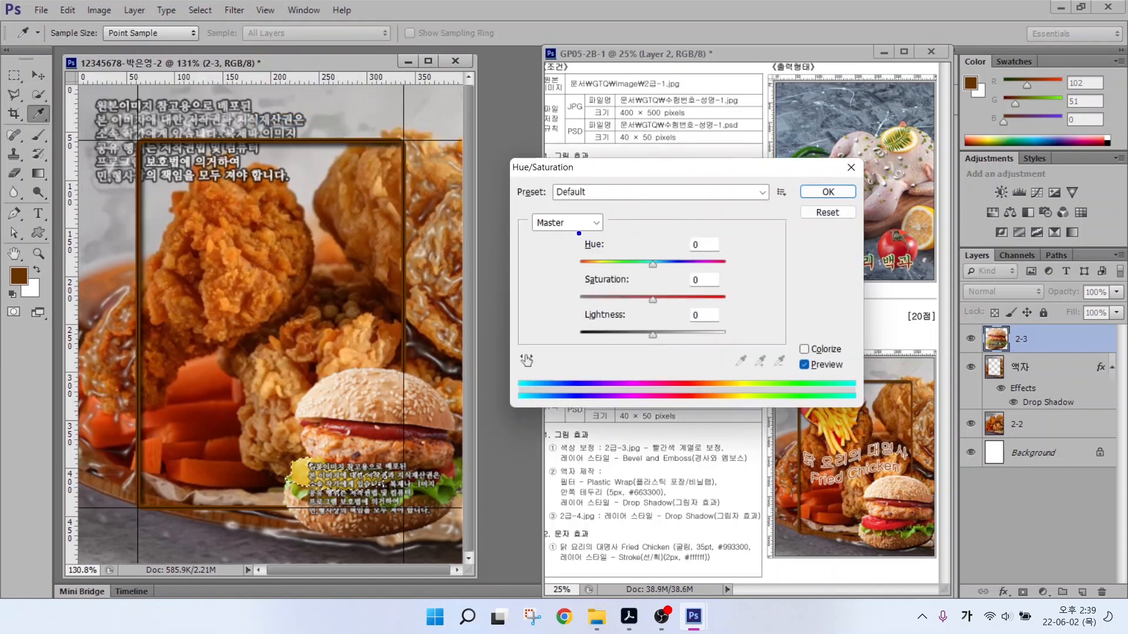
{"action": "left_click_drag", "start_coordinate": [569, 234], "coordinate": [744, 276]}
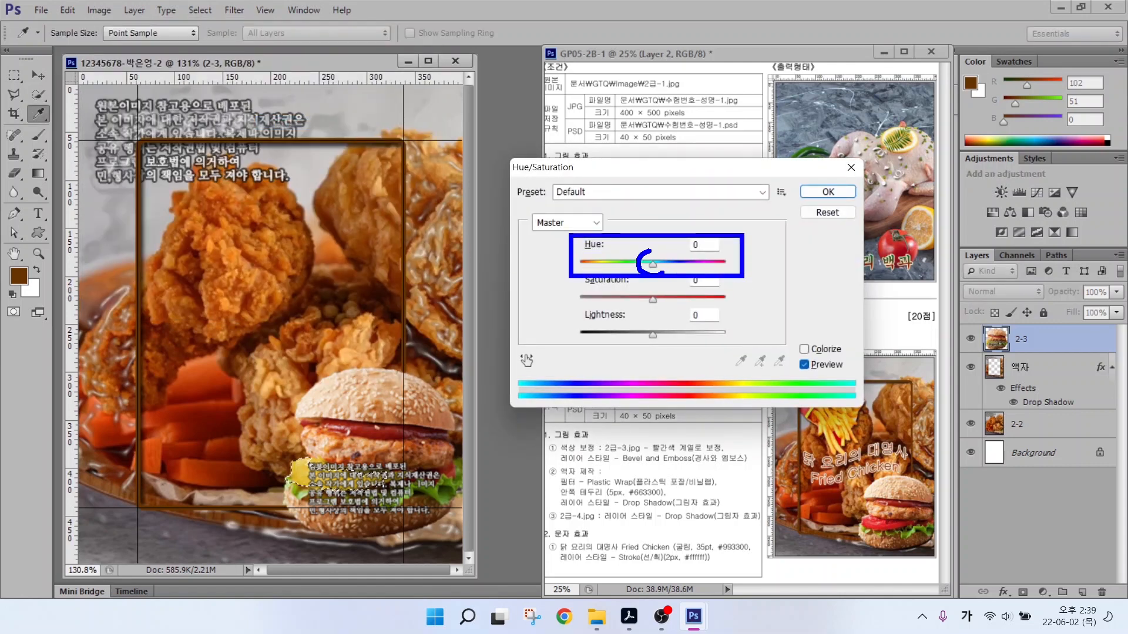
{"action": "mouse_move", "coordinate": [663, 271]}
{"action": "left_mouse_down"}
{"action": "mouse_move", "coordinate": [653, 251]}
{"action": "mouse_move", "coordinate": [621, 266]}
{"action": "left_mouse_up"}
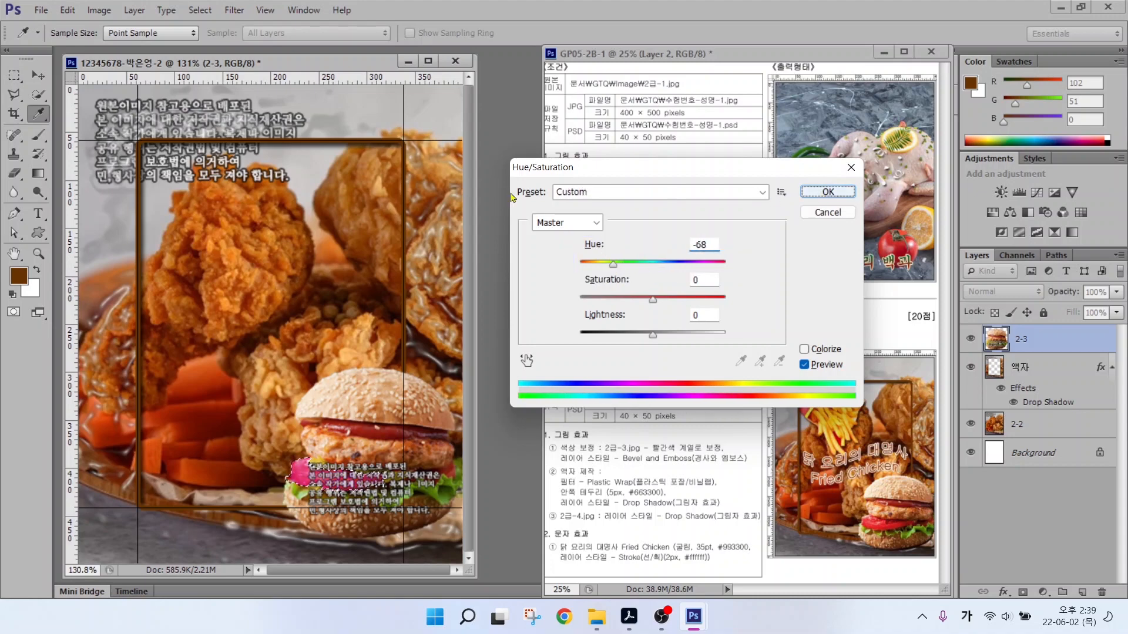
{"action": "left_click", "coordinate": [828, 192]}
{"action": "key", "text": "w"}
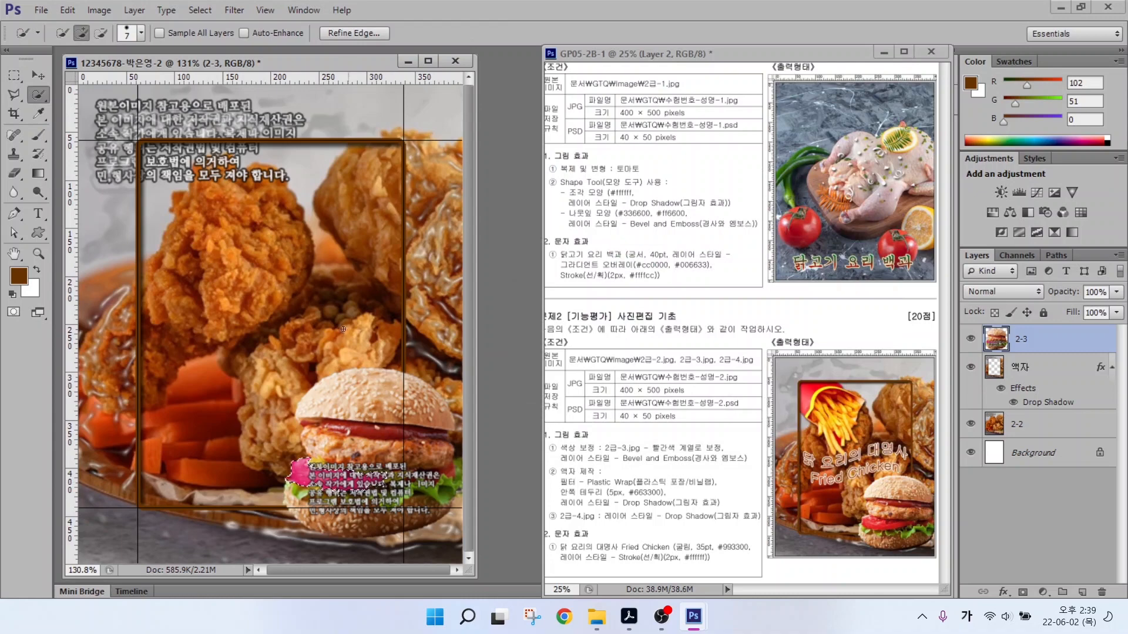
{"action": "left_click", "coordinate": [187, 10]}
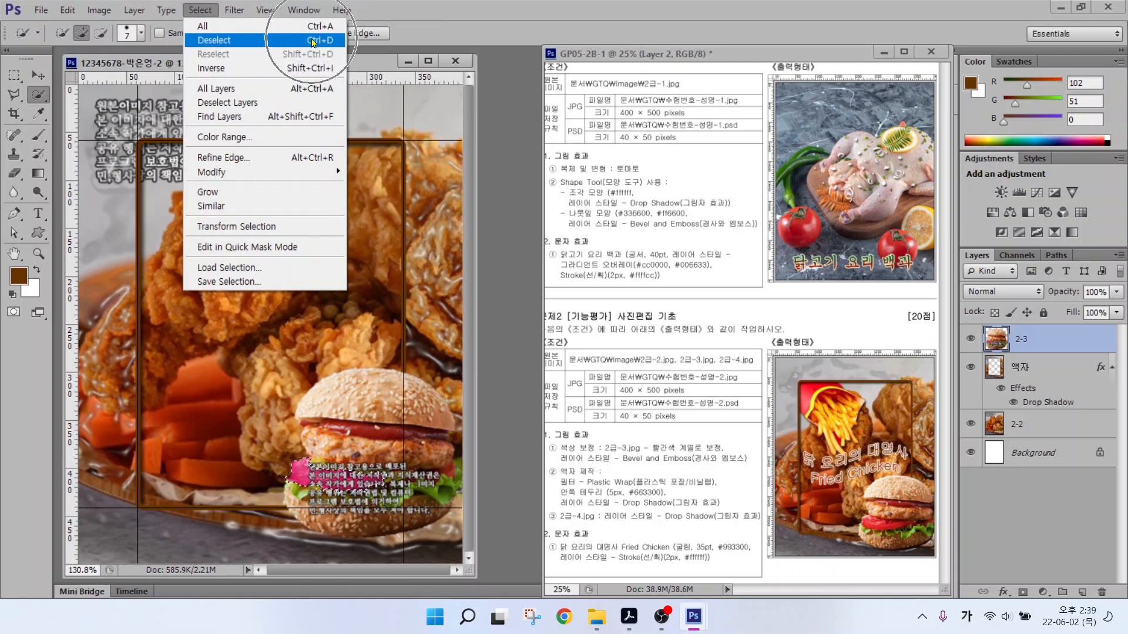
{"action": "left_click", "coordinate": [314, 41]}
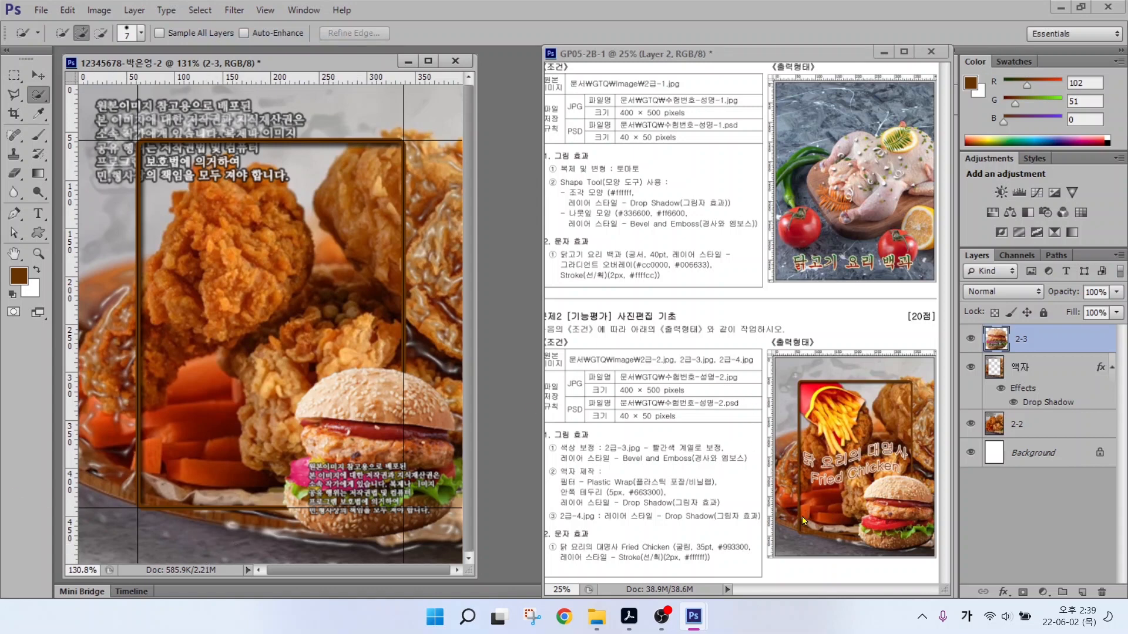
Add a default Bevel & Emboss effect to burger layer 2-3.
{"action": "left_click", "coordinate": [1002, 592]}
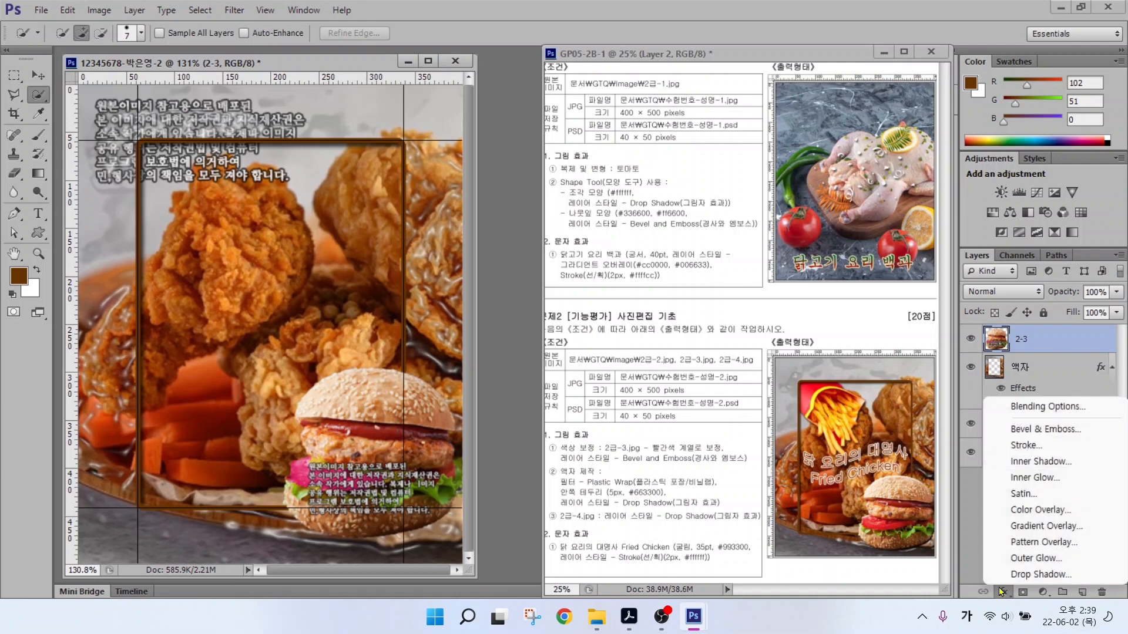
{"action": "left_click", "coordinate": [1035, 430]}
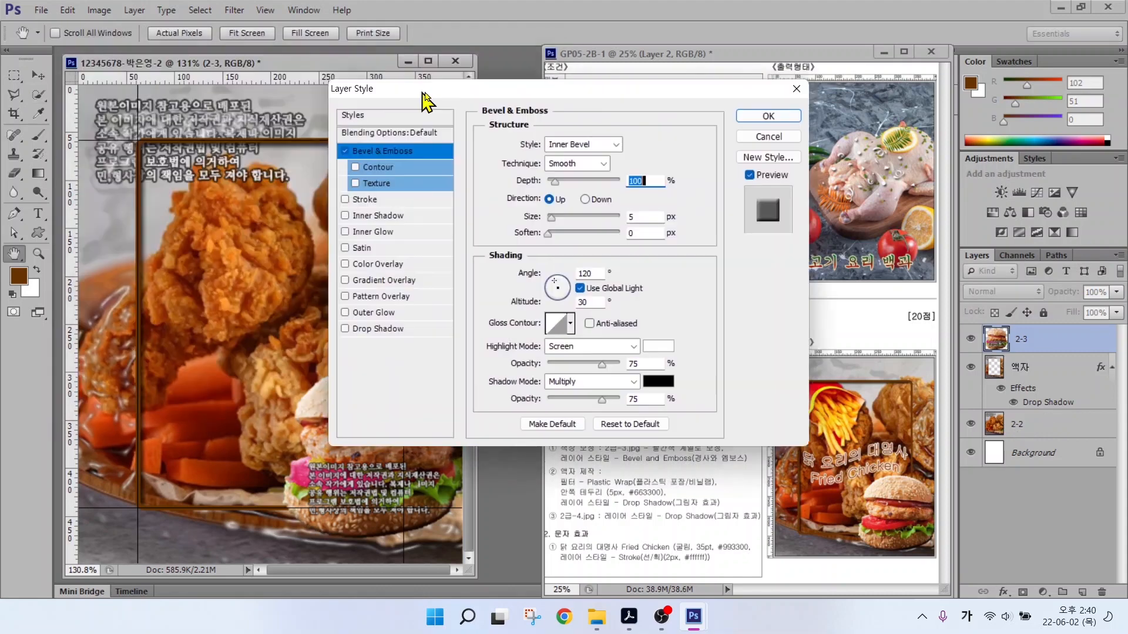
{"action": "left_click_drag", "start_coordinate": [422, 94], "coordinate": [480, 92]}
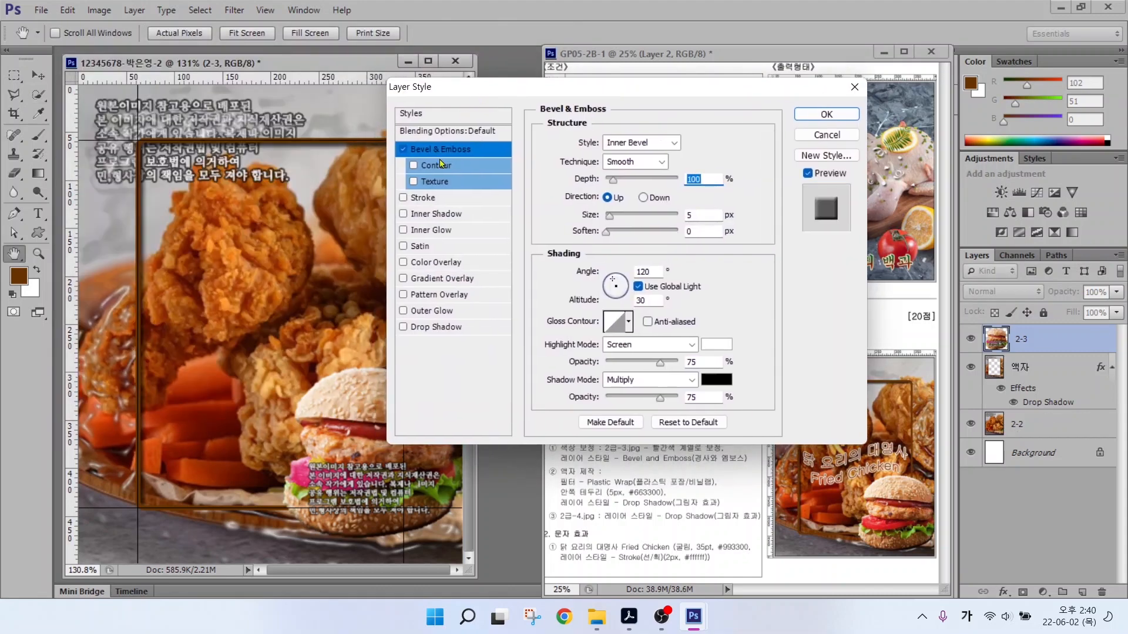
{"action": "left_click", "coordinate": [403, 150]}
{"action": "left_click", "coordinate": [402, 150]}
{"action": "left_click", "coordinate": [402, 149]}
{"action": "left_click", "coordinate": [402, 149]}
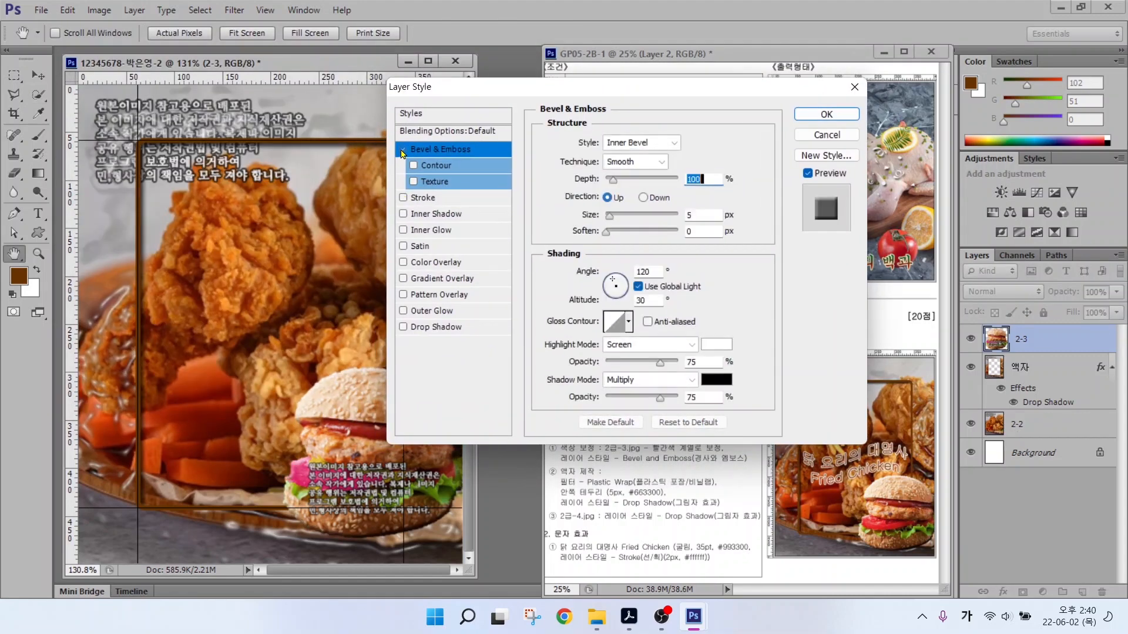
{"action": "left_click", "coordinate": [403, 150]}
{"action": "left_click", "coordinate": [403, 150]}
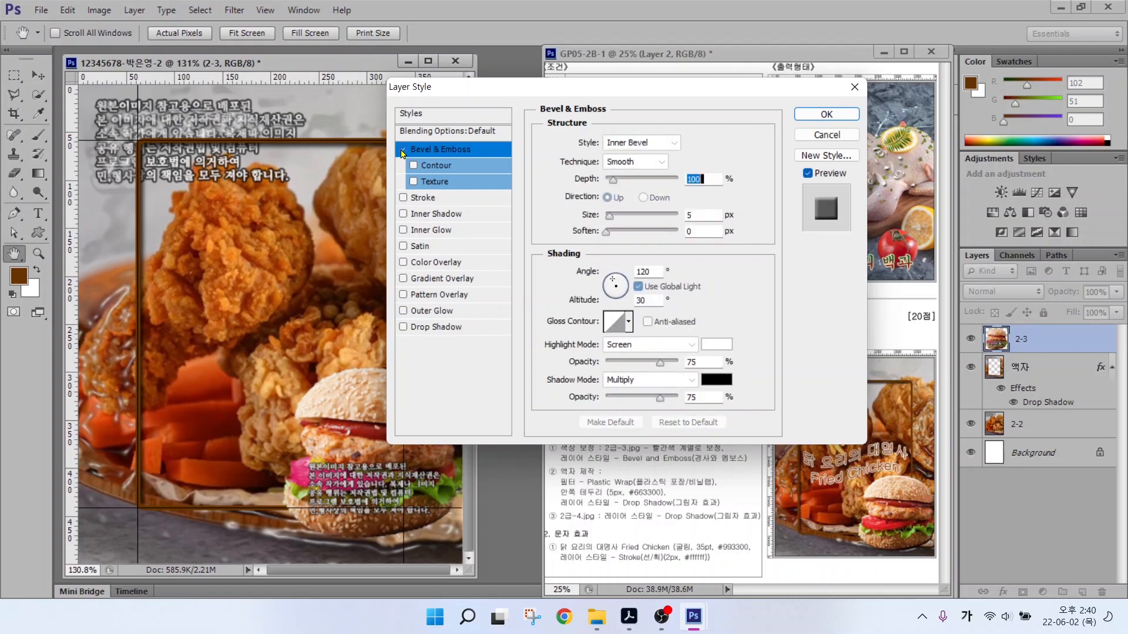
{"action": "left_click", "coordinate": [827, 114]}
Open 2급-4.jpg and Quick Select the fries with their red box.
{"action": "key", "text": "ctrl+o"}
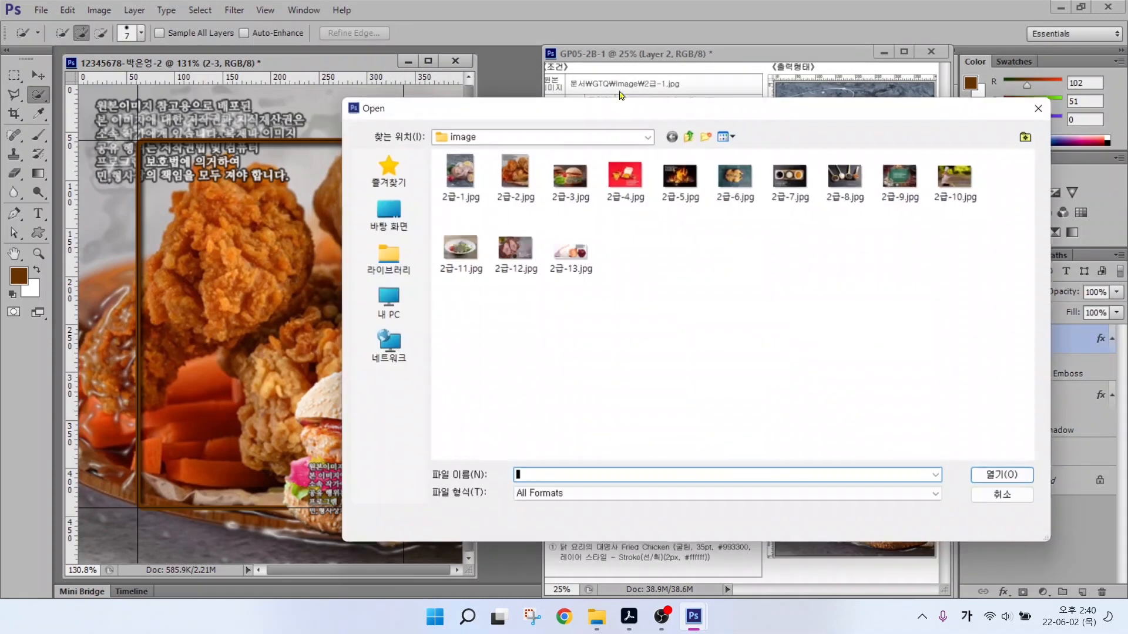
{"action": "left_click", "coordinate": [625, 176]}
{"action": "double_click", "coordinate": [626, 176]}
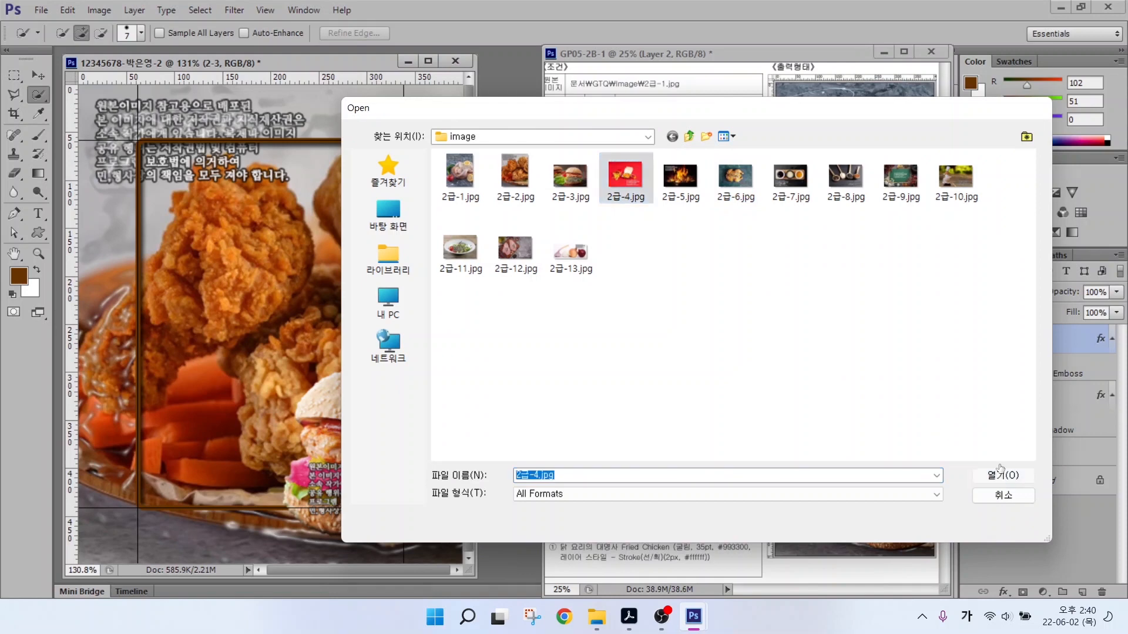
{"action": "key", "text": "]"}
{"action": "key", "text": "]"}
{"action": "key", "text": "]"}
{"action": "key", "text": "]"}
{"action": "key", "text": "]"}
{"action": "key", "text": "]"}
{"action": "key", "text": "]"}
{"action": "key", "text": "]"}
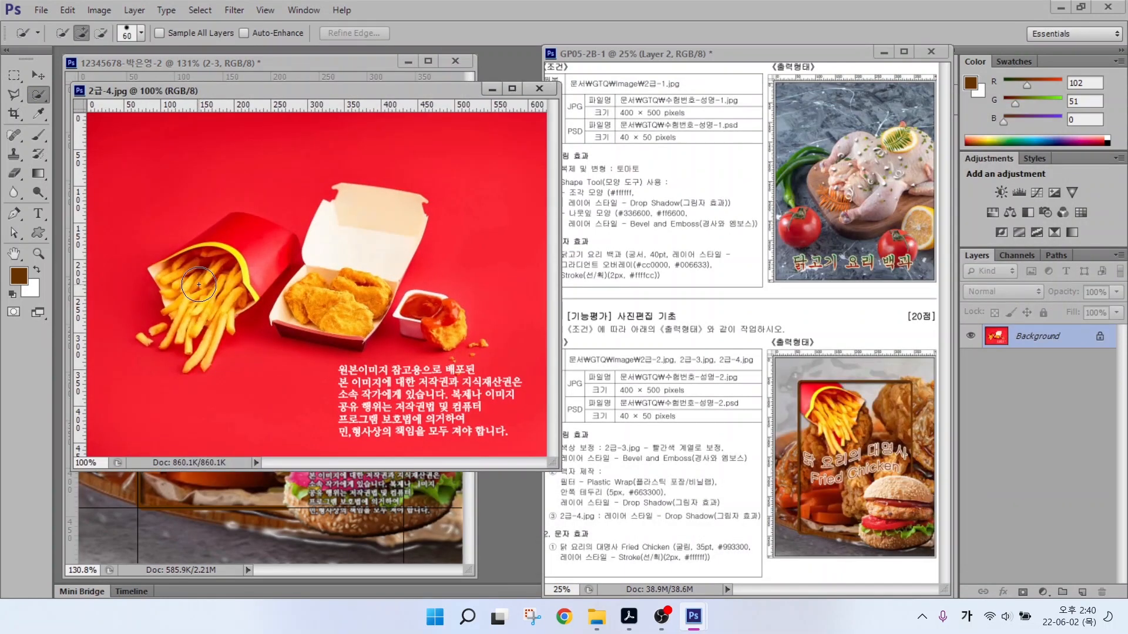
{"action": "mouse_move", "coordinate": [199, 284]}
{"action": "left_mouse_down"}
{"action": "mouse_move", "coordinate": [232, 288]}
{"action": "mouse_move", "coordinate": [258, 253]}
{"action": "left_mouse_up"}
{"action": "key", "text": "["}
{"action": "key", "text": "["}
{"action": "key", "text": "["}
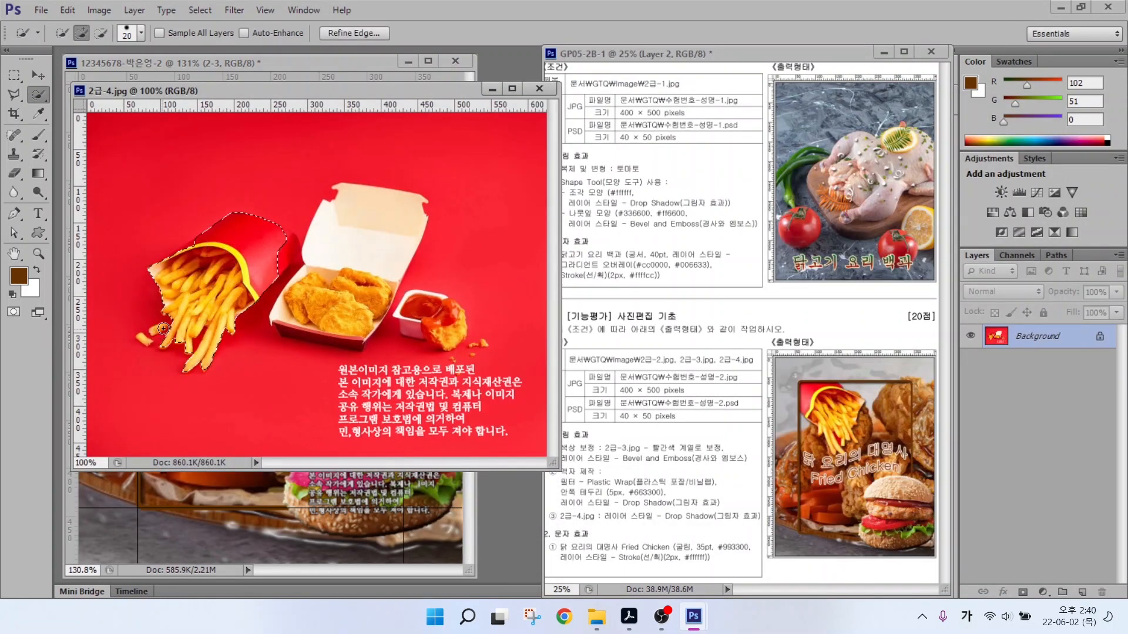
{"action": "left_click", "coordinate": [287, 253]}
{"action": "left_click", "coordinate": [303, 261], "text": "alt"}
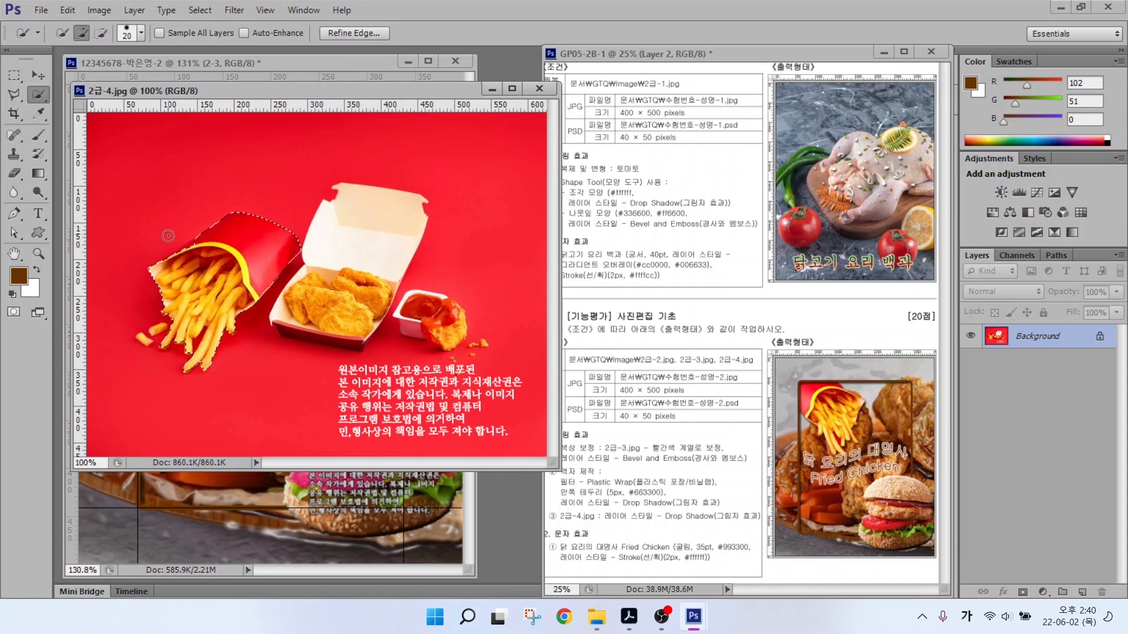
Drag the fries into the main canvas and name the new layer 2-4.
{"action": "left_click_drag", "start_coordinate": [294, 90], "coordinate": [405, 128]}
{"action": "left_click", "coordinate": [36, 79]}
{"action": "left_click_drag", "start_coordinate": [347, 294], "coordinate": [243, 230]}
{"action": "left_click", "coordinate": [651, 127]}
{"action": "double_click", "coordinate": [1024, 339]}
{"action": "type", "text": "2-4"}
{"action": "key", "text": "Return"}
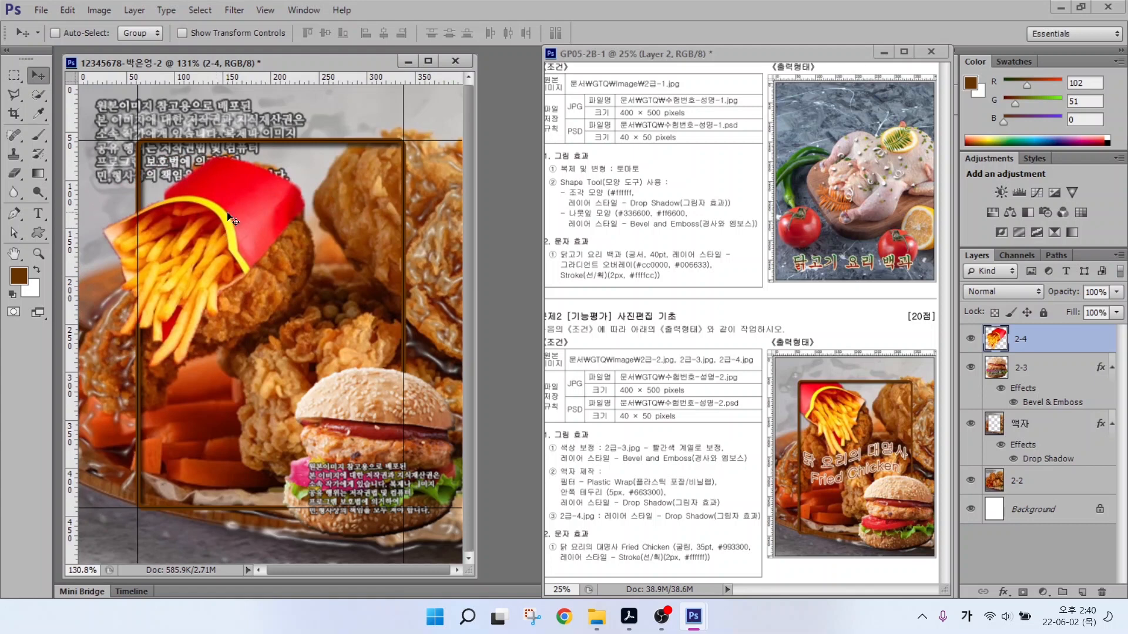
Scale the fries to about 79%, flip them horizontally, and move them top left.
{"action": "key", "text": "ctrl+t"}
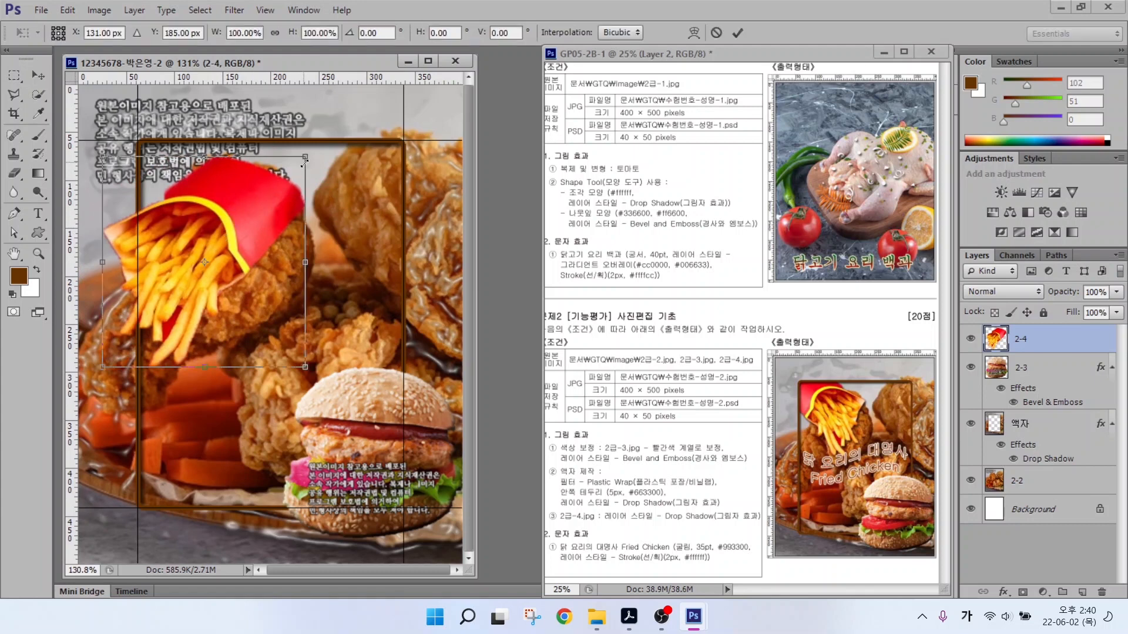
{"action": "left_click_drag", "start_coordinate": [304, 159], "coordinate": [263, 200]}
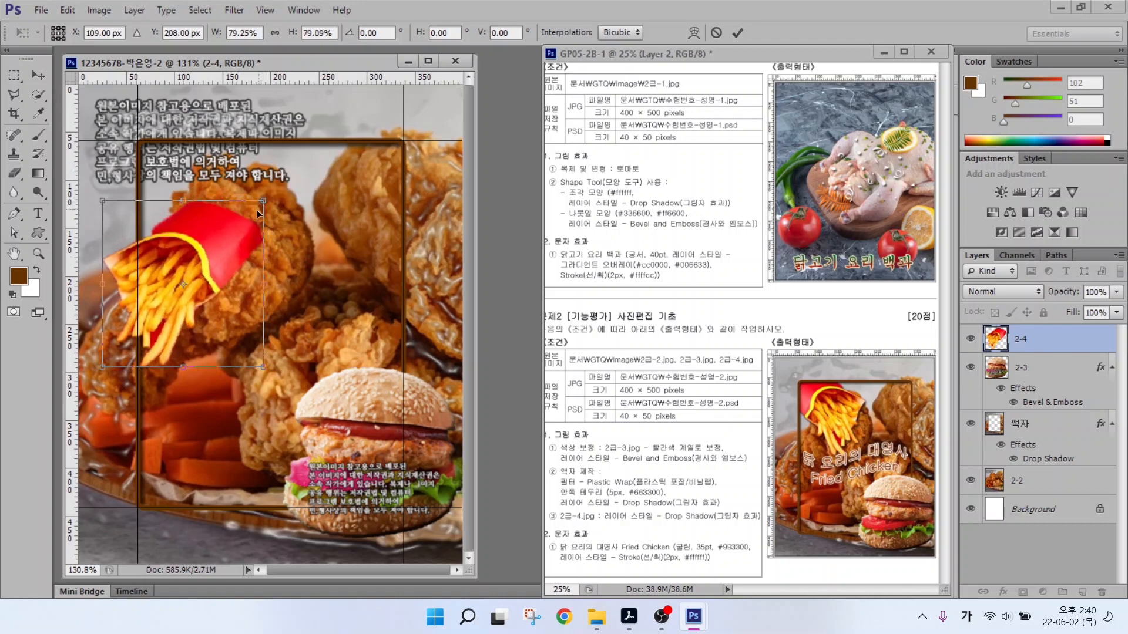
{"action": "right_click", "coordinate": [209, 232]}
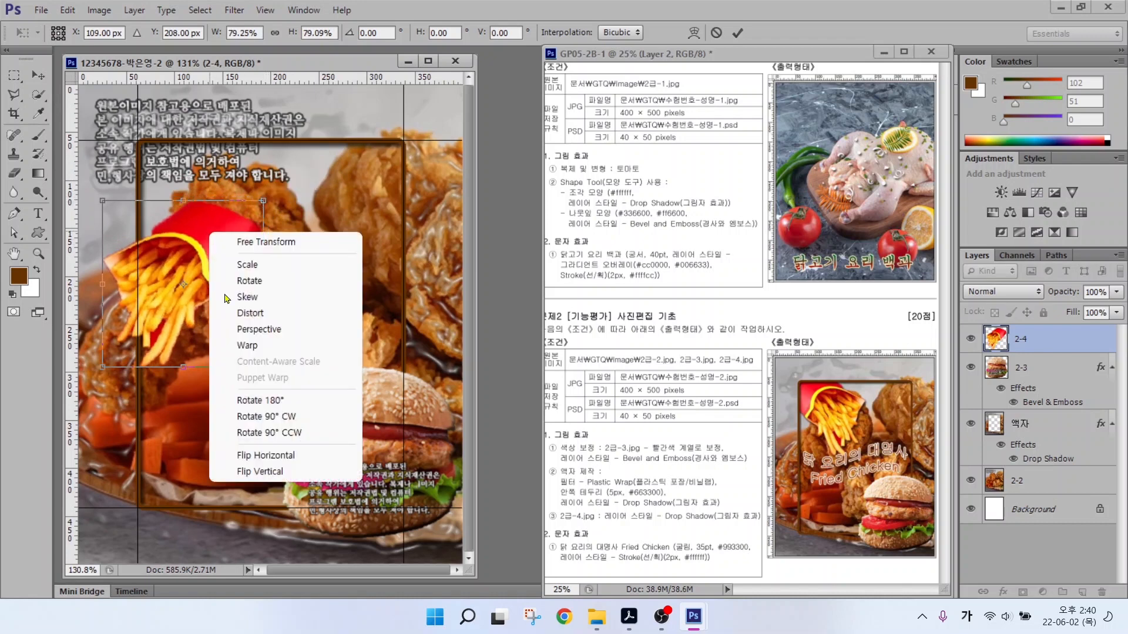
{"action": "left_click", "coordinate": [254, 456]}
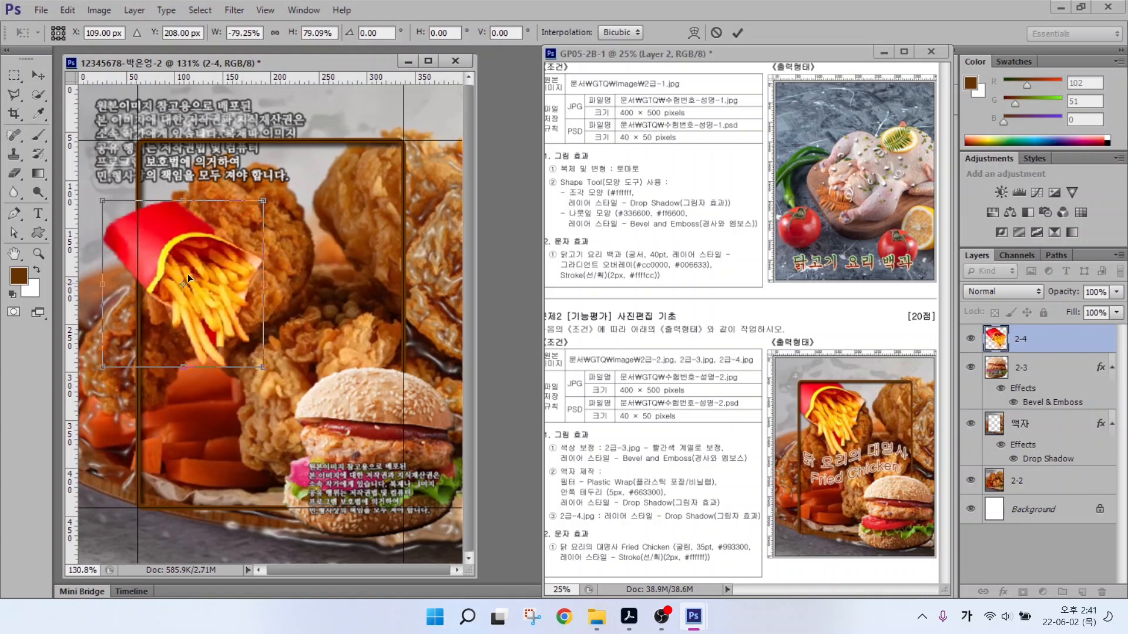
{"action": "left_click_drag", "start_coordinate": [159, 254], "coordinate": [207, 168]}
{"action": "key", "text": "Return"}
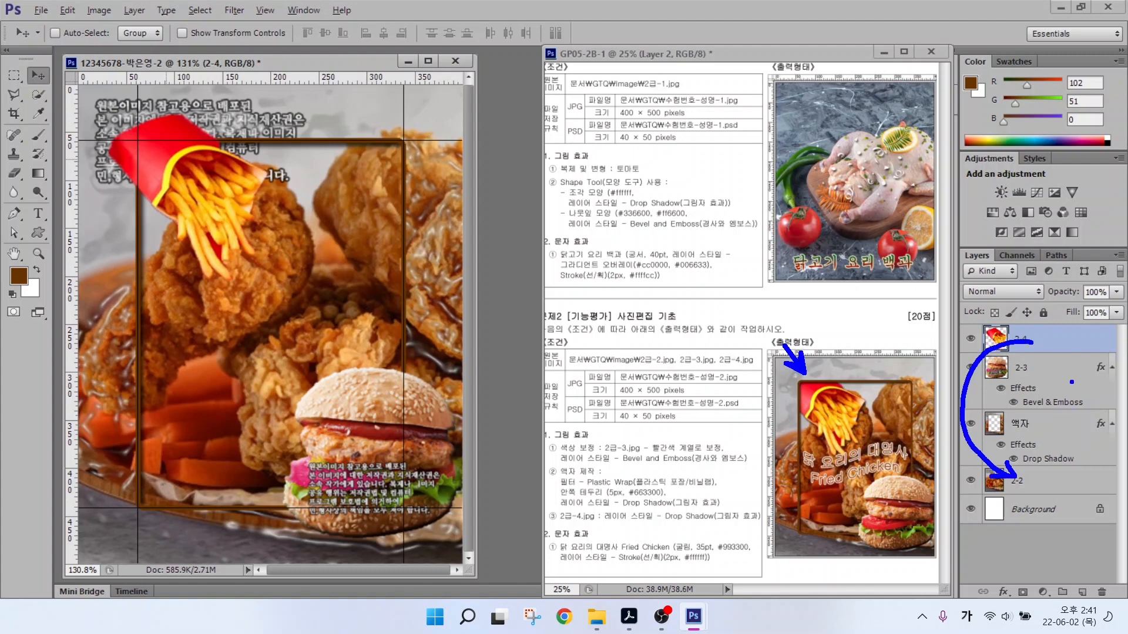
Move layer 2-4 below the 액자 frame and give it a Drop Shadow.
{"action": "left_click_drag", "start_coordinate": [1020, 341], "coordinate": [1019, 465]}
{"action": "left_click", "coordinate": [1003, 592]}
{"action": "left_click", "coordinate": [1007, 580]}
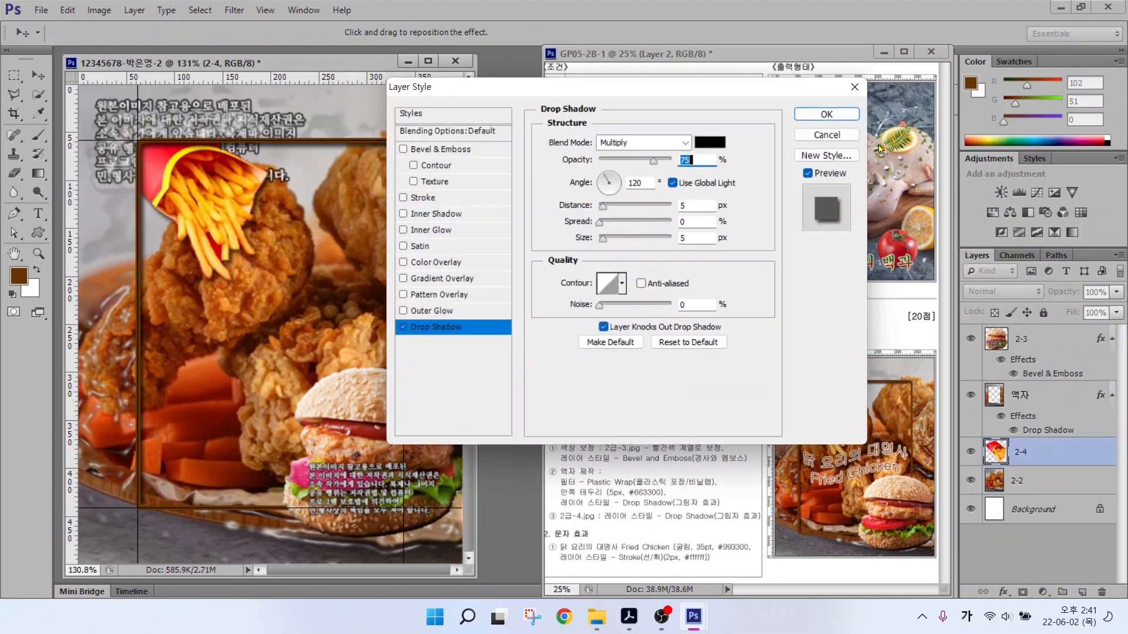
{"action": "left_click", "coordinate": [819, 114]}
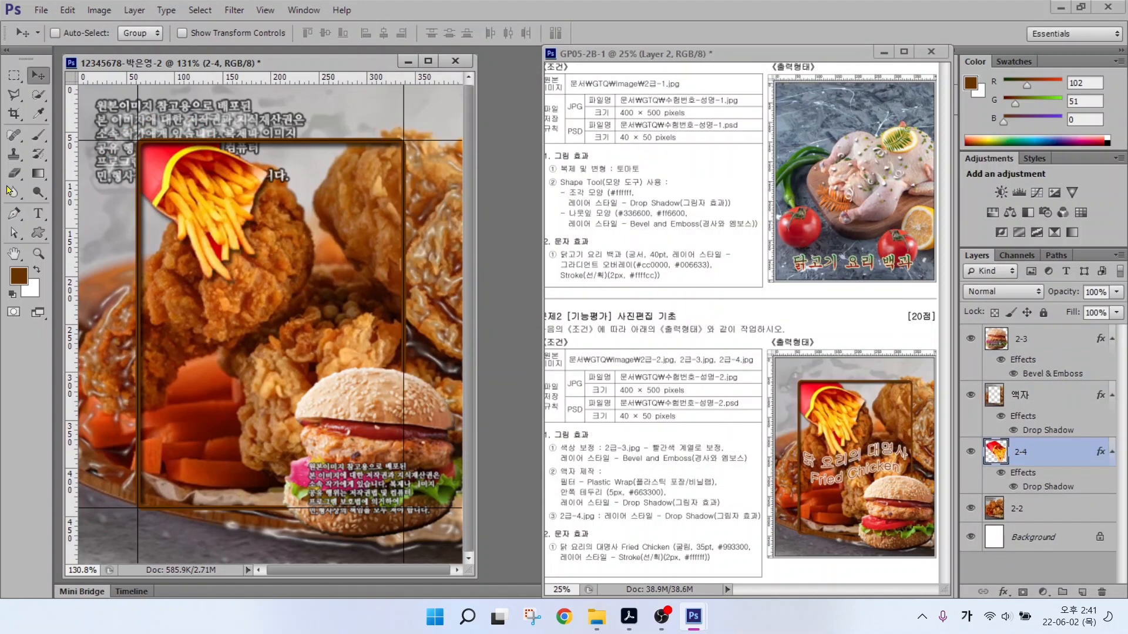
{"action": "left_click", "coordinate": [39, 213]}
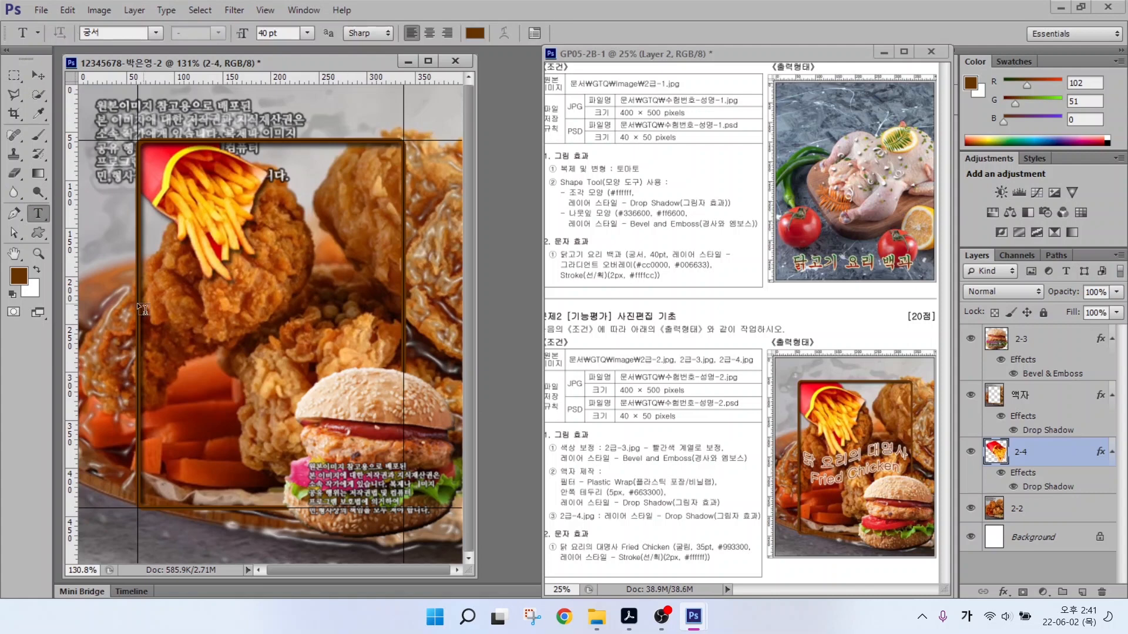
Type the two-line title '닭 요리의 대명사 / Fried Chicken' and move its layer to the top.
{"action": "left_click", "coordinate": [156, 254]}
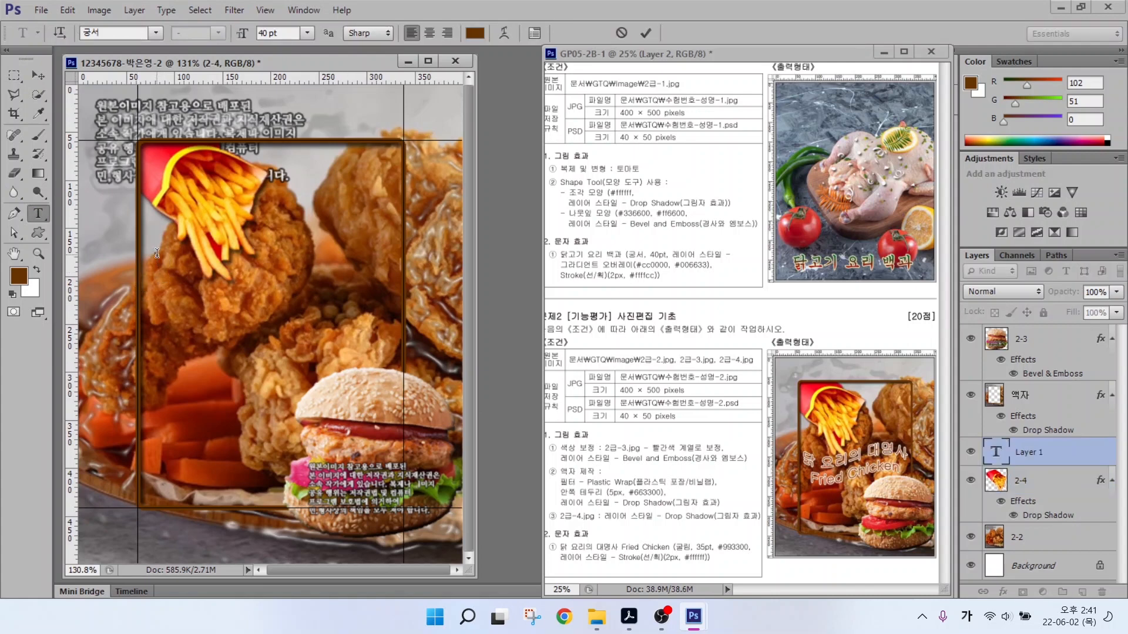
{"action": "type", "text": "닭 요리의 대명"}
{"action": "key", "text": "Return"}
{"action": "key", "text": "Hangul"}
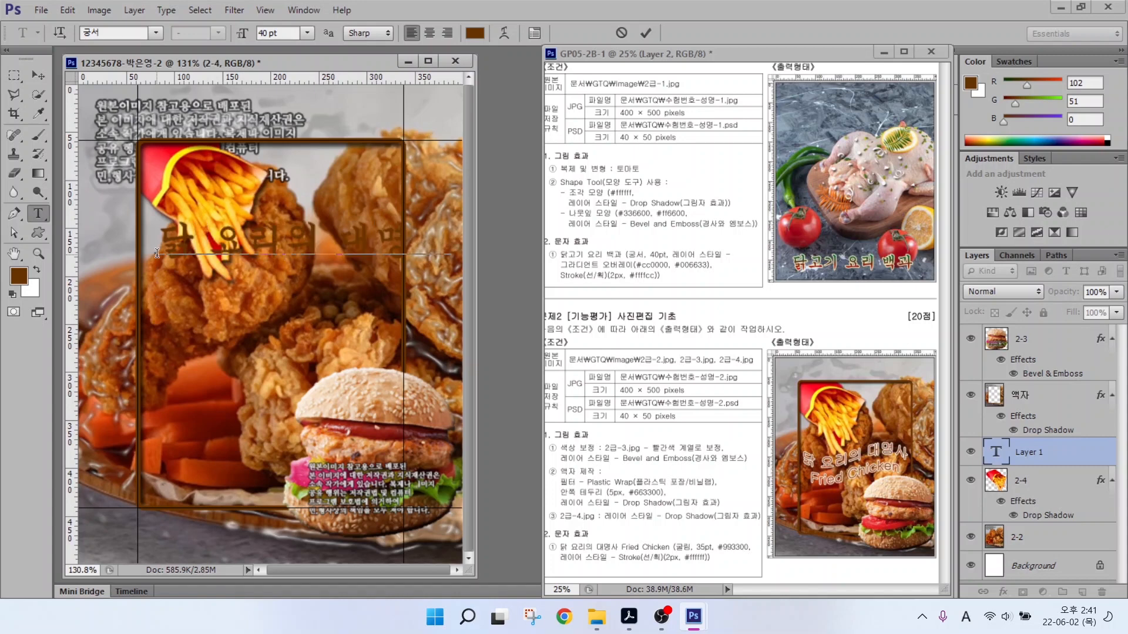
{"action": "type", "text": "Frid"}
{"action": "key", "text": "BackSpace"}
{"action": "type", "text": "ed Chick"}
{"action": "key", "text": "ctrl+Return"}
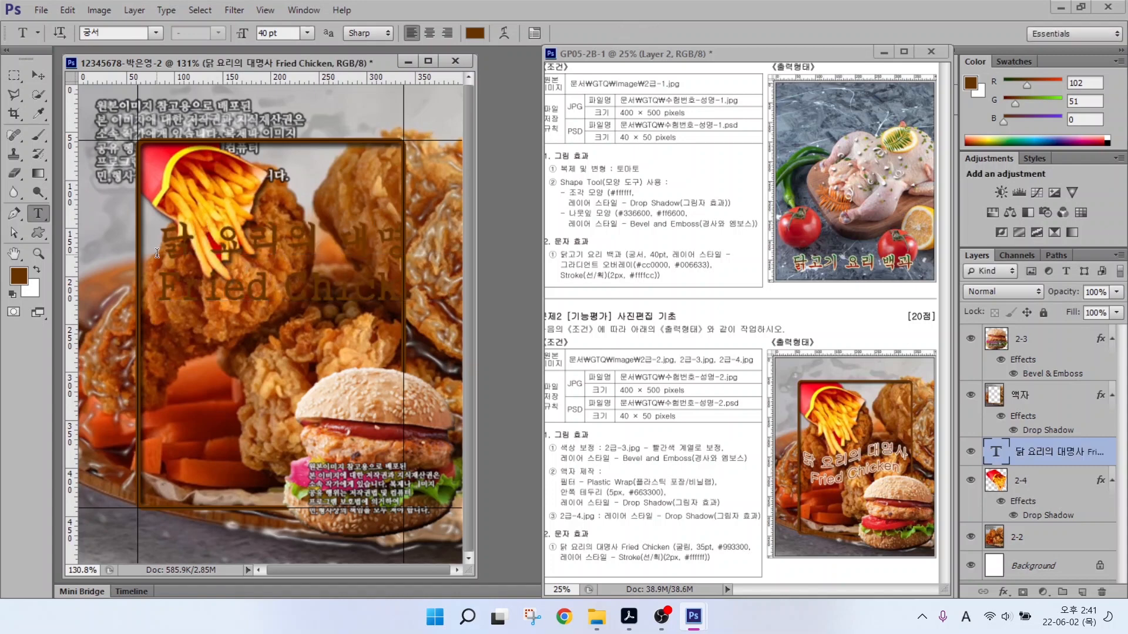
{"action": "left_click_drag", "start_coordinate": [956, 428], "coordinate": [1126, 479]}
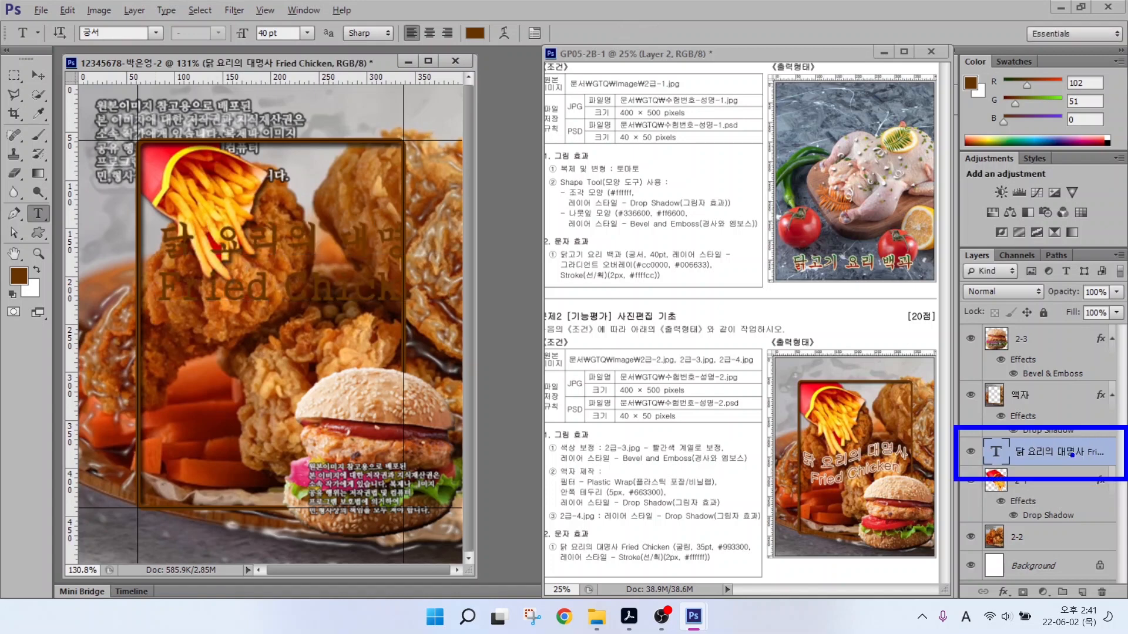
{"action": "mouse_move", "coordinate": [1045, 448]}
{"action": "left_mouse_down"}
{"action": "mouse_move", "coordinate": [1005, 403]}
{"action": "mouse_move", "coordinate": [999, 337]}
{"action": "mouse_move", "coordinate": [1019, 325]}
{"action": "left_mouse_up"}
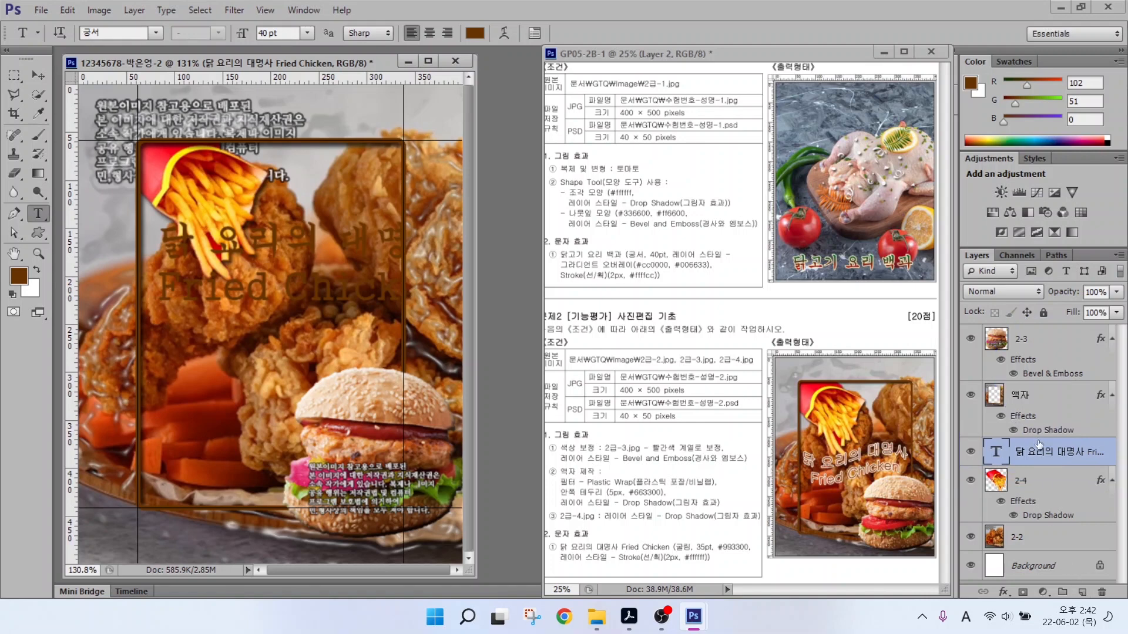
{"action": "mouse_move", "coordinate": [1041, 453]}
{"action": "left_mouse_down"}
{"action": "mouse_move", "coordinate": [1044, 333]}
{"action": "mouse_move", "coordinate": [1012, 341]}
{"action": "left_mouse_up"}
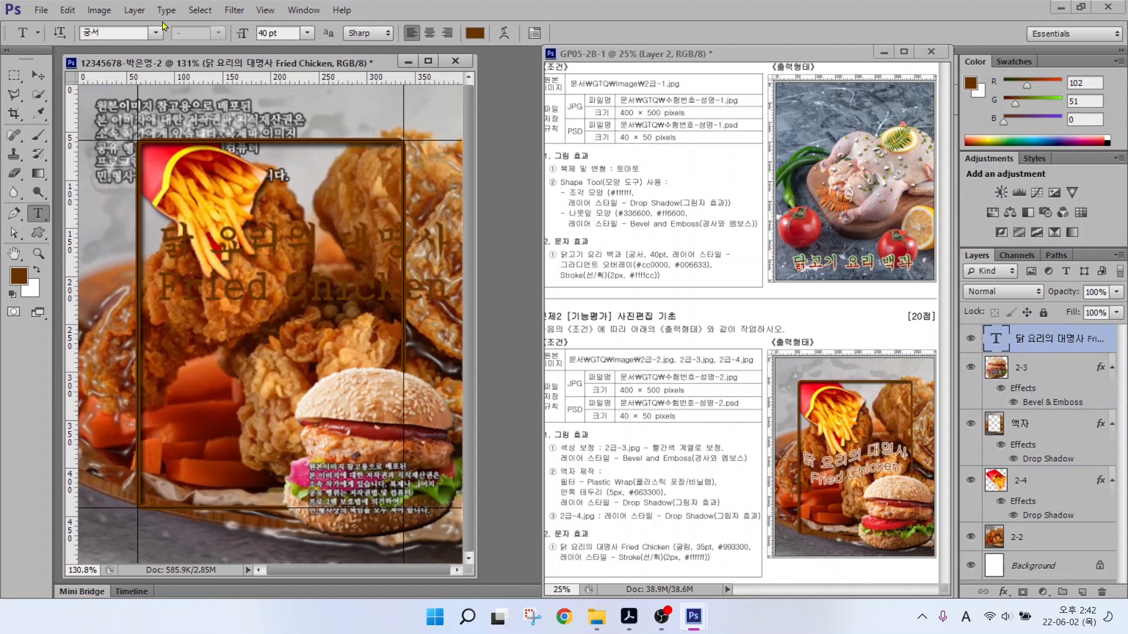
Set the title to 굴림 35 pt in #993300 and add a Stroke layer effect.
{"action": "left_click", "coordinate": [157, 34]}
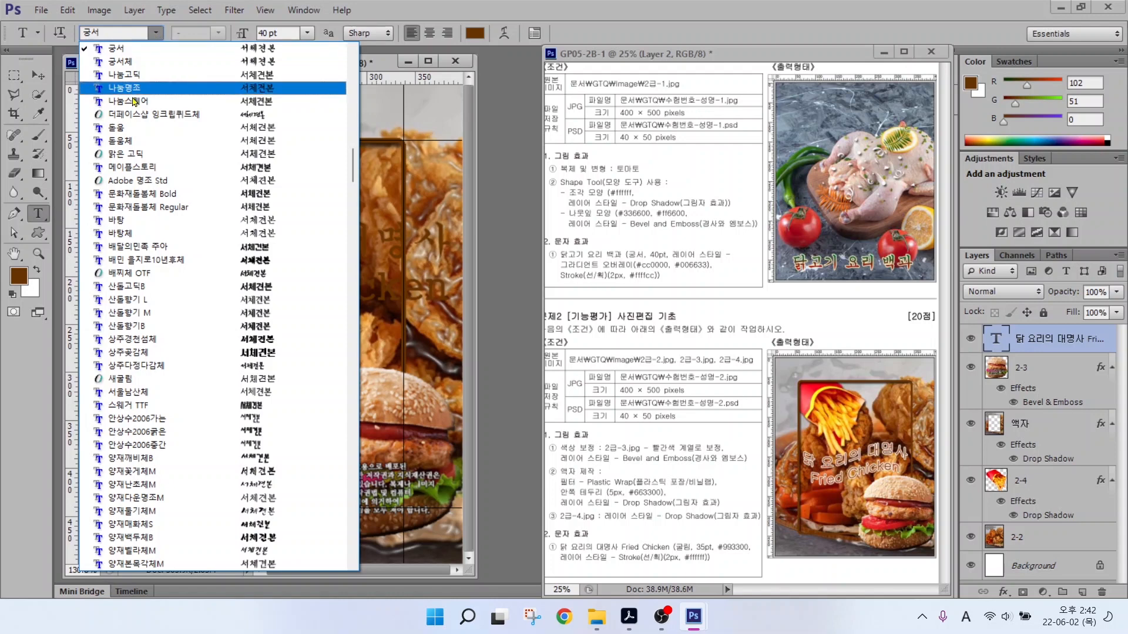
{"action": "scroll", "coordinate": [133, 78], "scroll_direction": "up", "scroll_amount": 1}
{"action": "left_click", "coordinate": [131, 51]}
{"action": "left_click", "coordinate": [238, 34]}
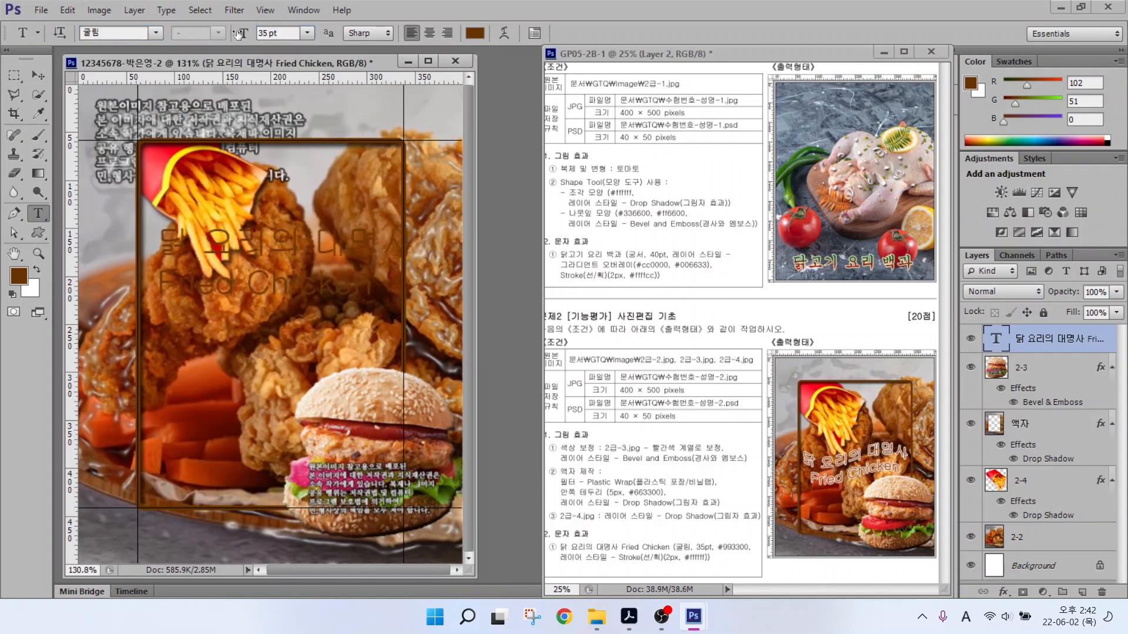
{"action": "left_click", "coordinate": [475, 33]}
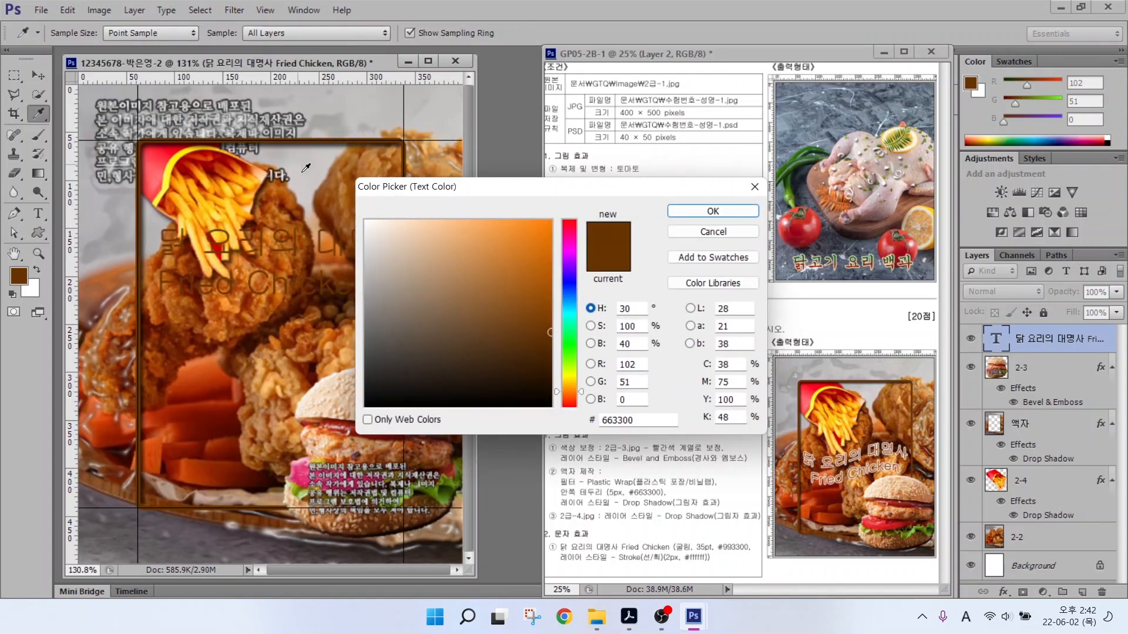
{"action": "double_click", "coordinate": [652, 420]}
{"action": "type", "text": "993300"}
{"action": "key", "text": "Return"}
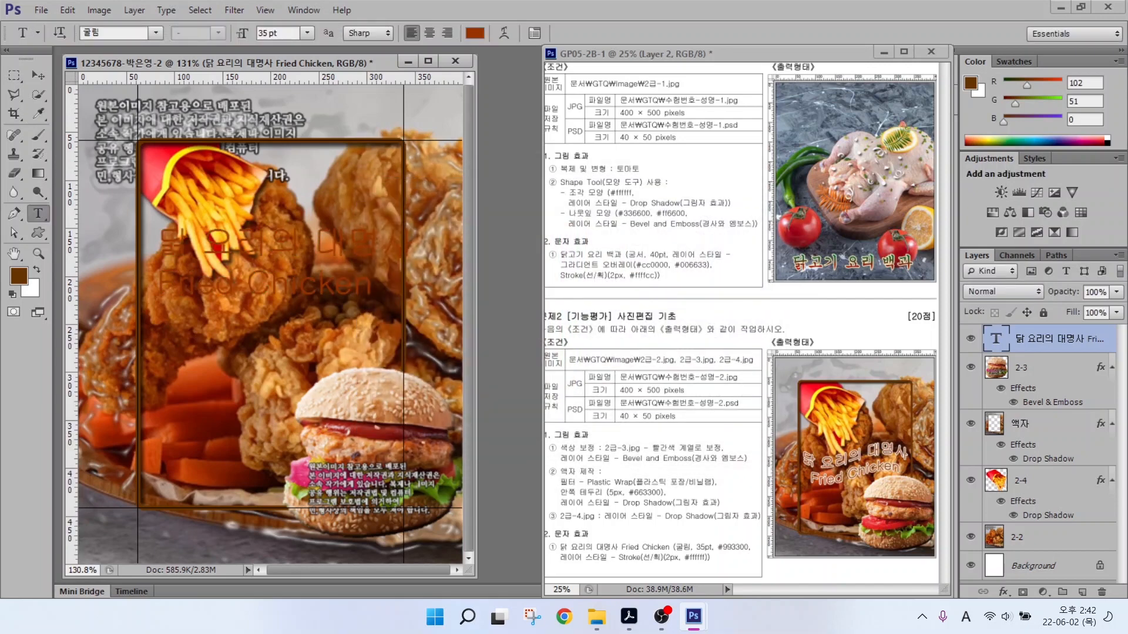
{"action": "left_click", "coordinate": [1003, 591]}
{"action": "left_click", "coordinate": [1028, 453]}
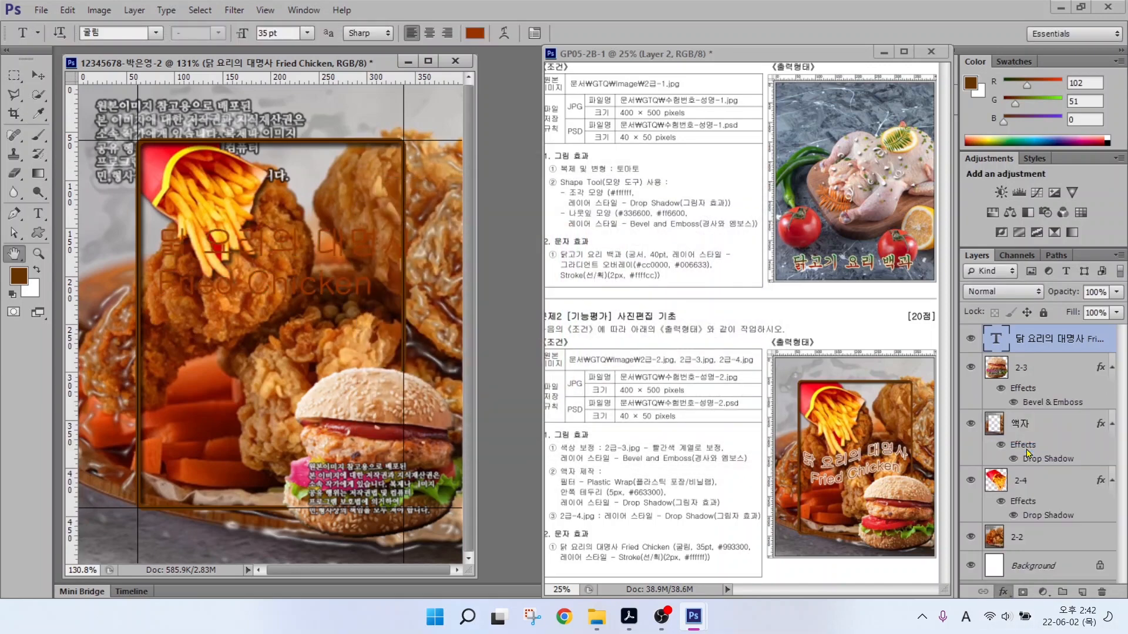
Give the title text a 2 px white Stroke layer style.
{"action": "type", "text": "2"}
{"action": "left_click", "coordinate": [570, 244]}
{"action": "left_click", "coordinate": [366, 221]}
{"action": "left_click", "coordinate": [712, 211]}
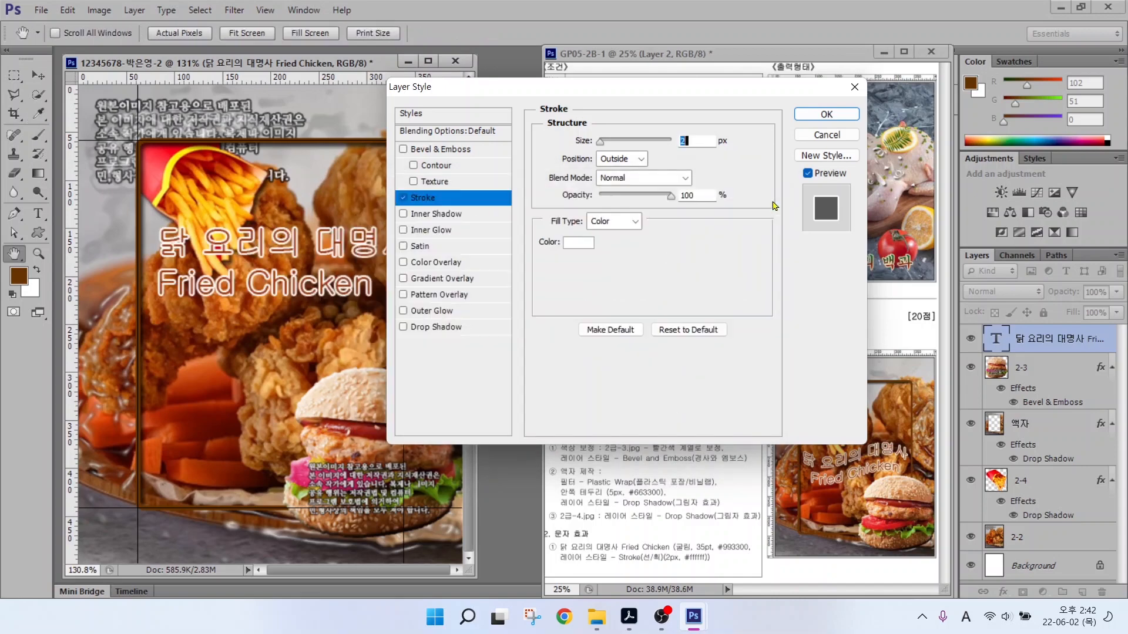
{"action": "key", "text": "Return"}
Move the title text down onto the chicken image.
{"action": "left_click_drag", "start_coordinate": [272, 254], "coordinate": [261, 317]}
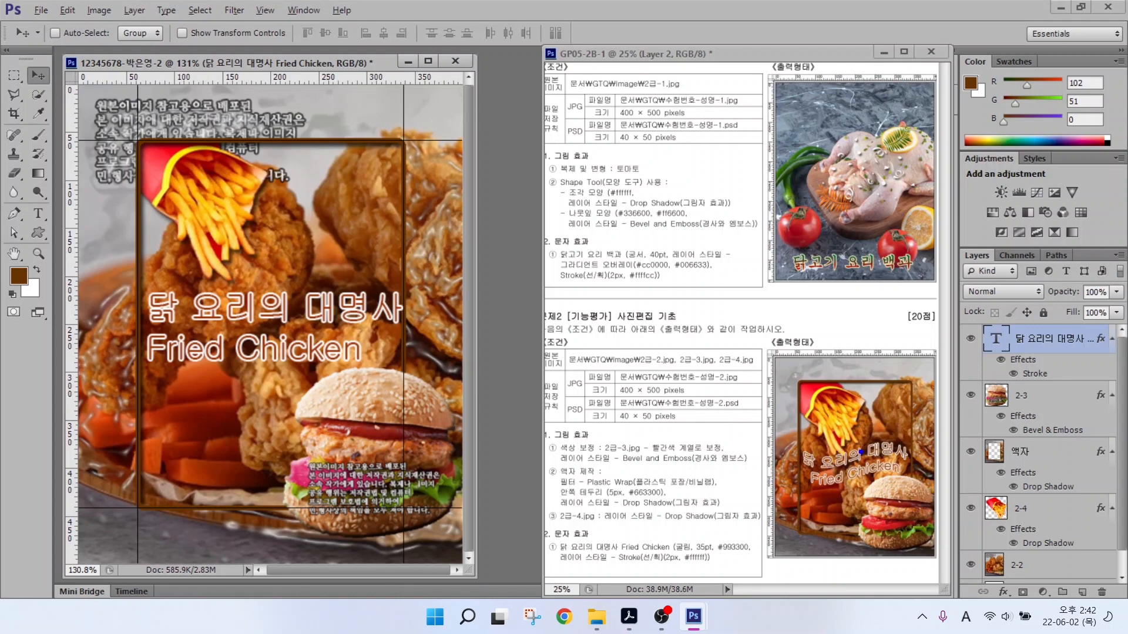
{"action": "left_click_drag", "start_coordinate": [859, 427], "coordinate": [860, 523]}
{"action": "mouse_move", "coordinate": [814, 454]}
{"action": "left_mouse_down"}
{"action": "mouse_move", "coordinate": [904, 452]}
{"action": "mouse_move", "coordinate": [890, 473]}
{"action": "left_mouse_up"}
{"action": "left_click_drag", "start_coordinate": [153, 277], "coordinate": [153, 430]}
{"action": "left_click_drag", "start_coordinate": [153, 320], "coordinate": [358, 325]}
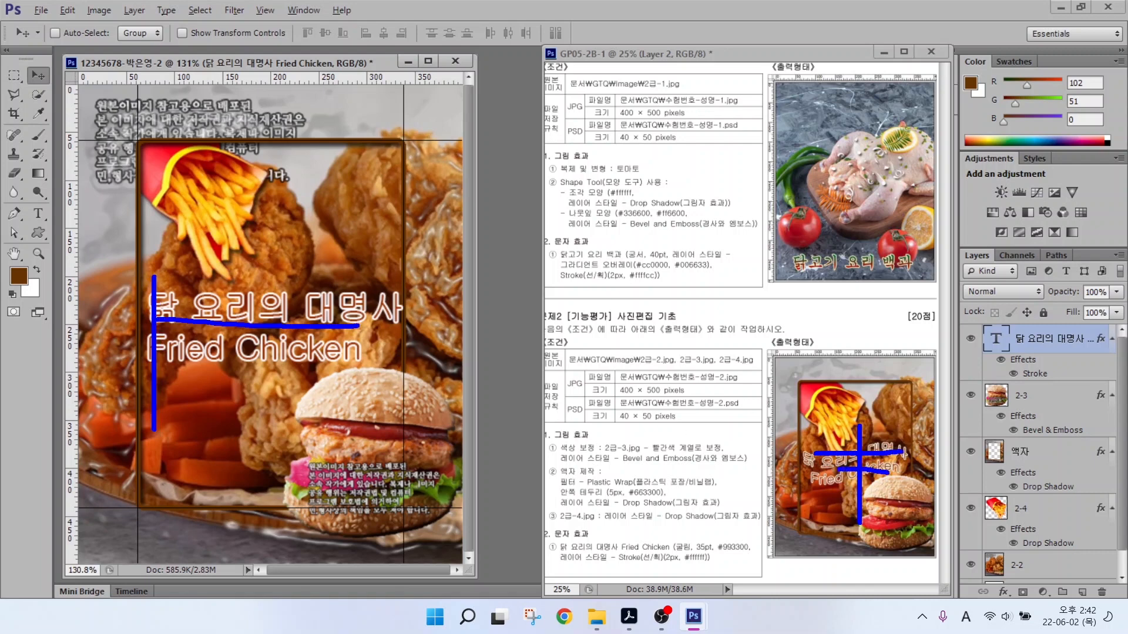
{"action": "left_click_drag", "start_coordinate": [148, 351], "coordinate": [310, 369]}
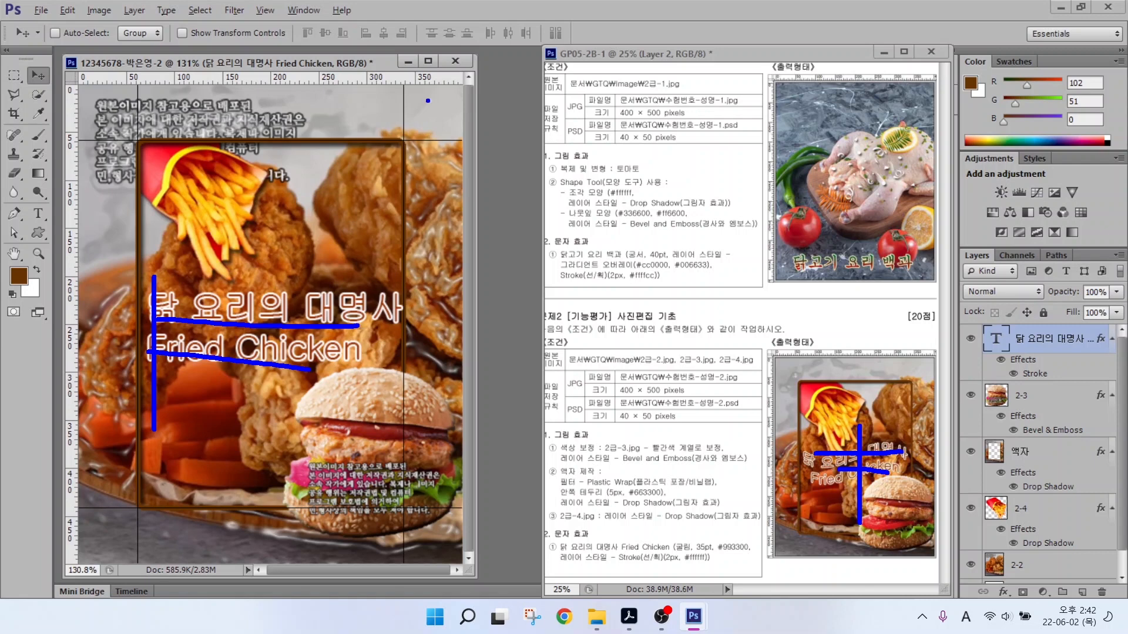
{"action": "key", "text": "Escape"}
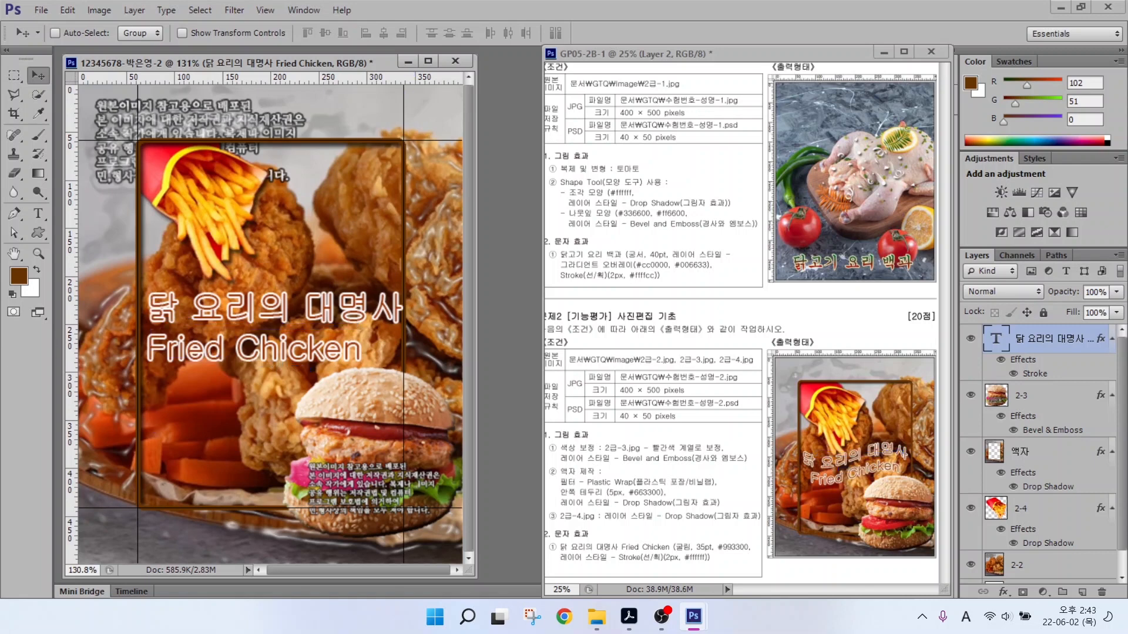
Centre-align the two title lines and move the title to the canvas's horizontal centre.
{"action": "left_click", "coordinate": [38, 213]}
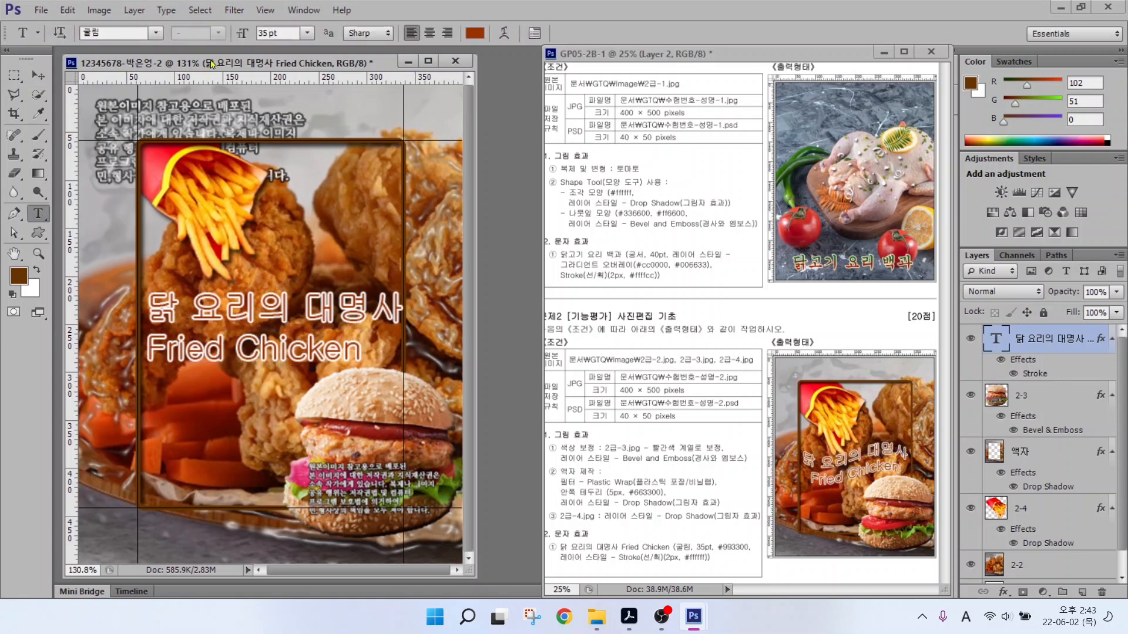
{"action": "left_click", "coordinate": [428, 33]}
{"action": "left_click", "coordinate": [38, 75]}
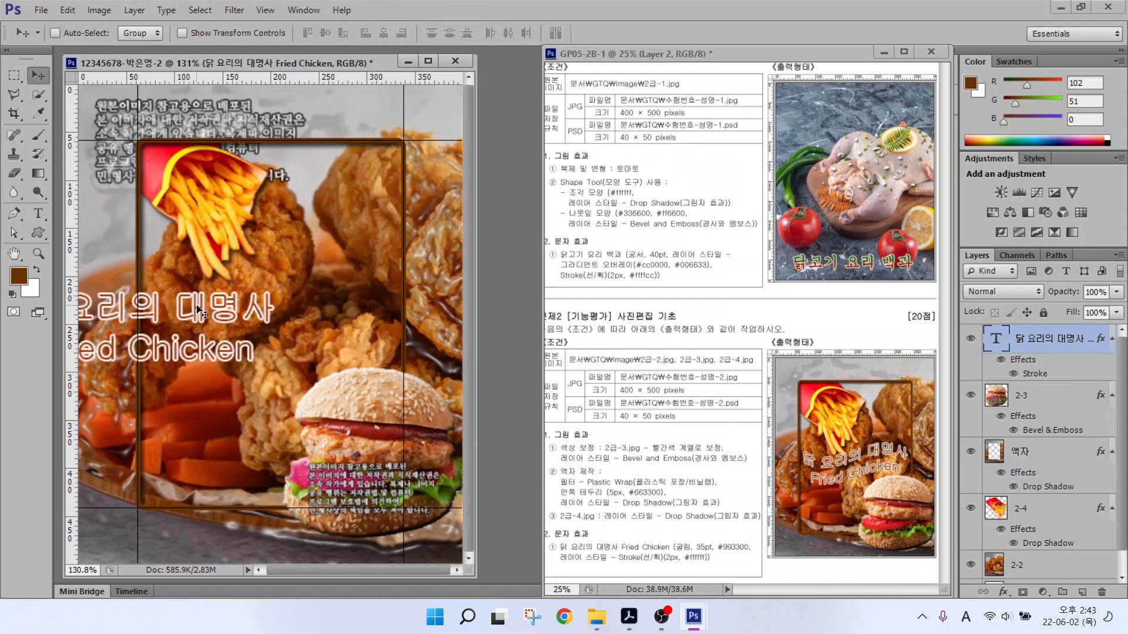
{"action": "left_click_drag", "start_coordinate": [201, 313], "coordinate": [325, 319]}
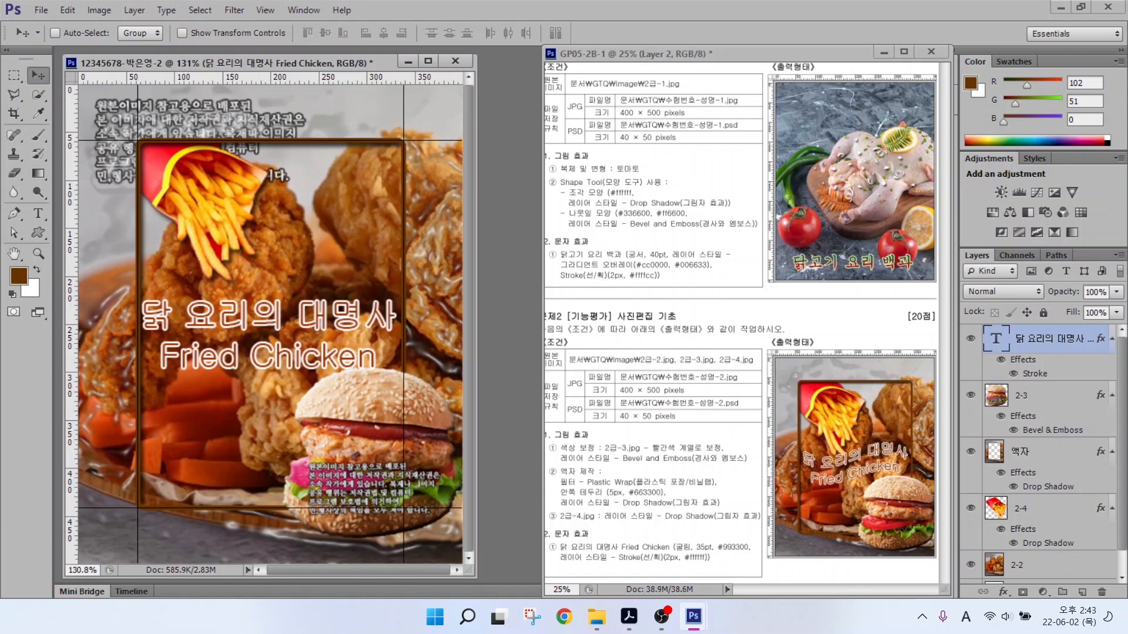
{"action": "left_click", "coordinate": [38, 213]}
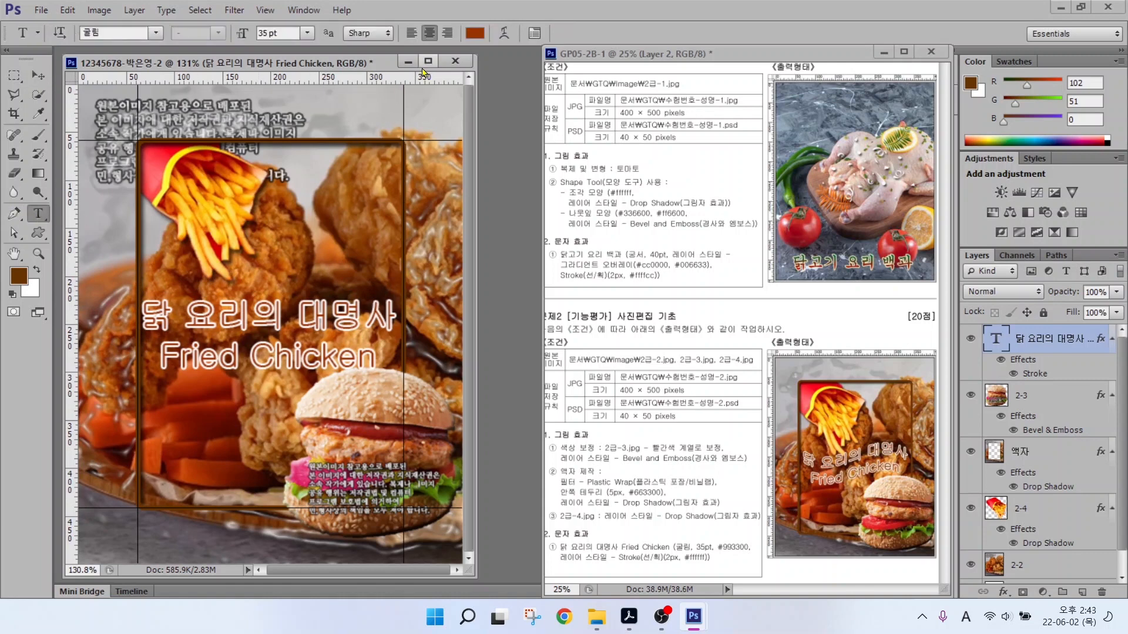
Warp the title text with the Flag style at a +24 bend.
{"action": "key", "text": "alt+2"}
{"action": "mouse_move", "coordinate": [54, 21]}
{"action": "left_mouse_down"}
{"action": "mouse_move", "coordinate": [561, 55]}
{"action": "mouse_move", "coordinate": [493, 45]}
{"action": "mouse_move", "coordinate": [485, 38]}
{"action": "mouse_move", "coordinate": [501, 29]}
{"action": "mouse_move", "coordinate": [535, 87]}
{"action": "left_mouse_up"}
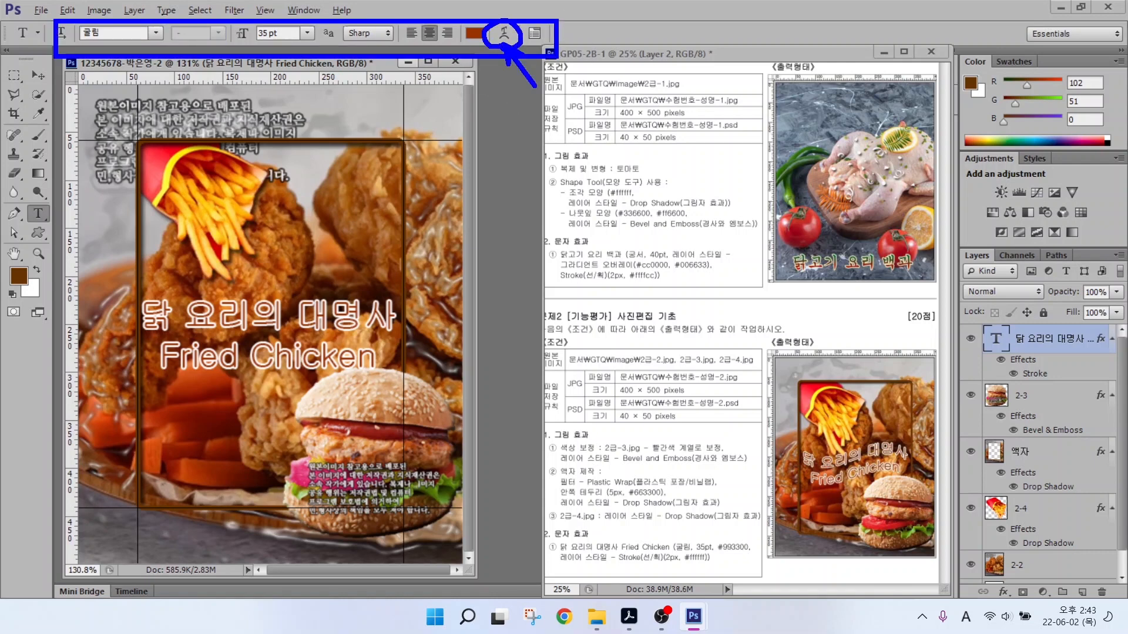
{"action": "left_click", "coordinate": [503, 33]}
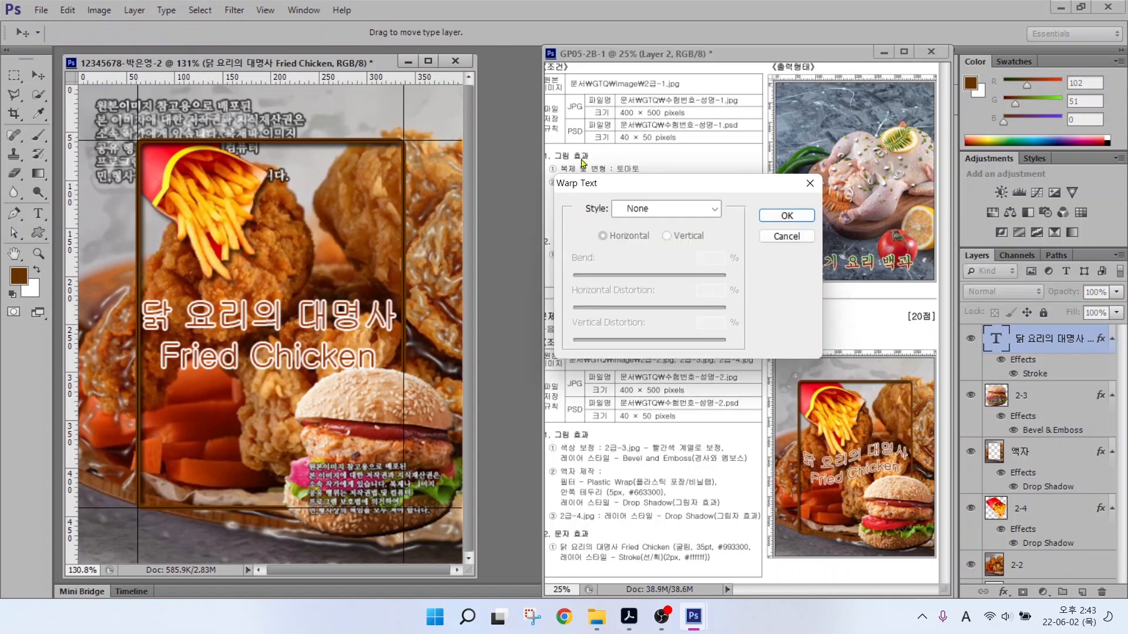
{"action": "left_click", "coordinate": [637, 210]}
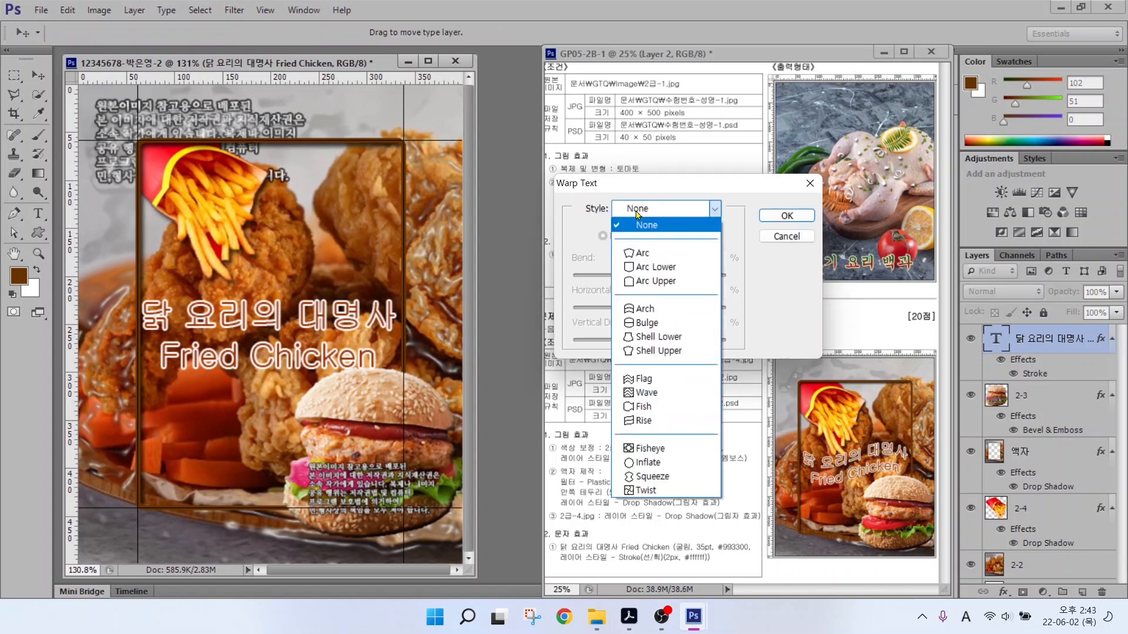
{"action": "left_click", "coordinate": [642, 383]}
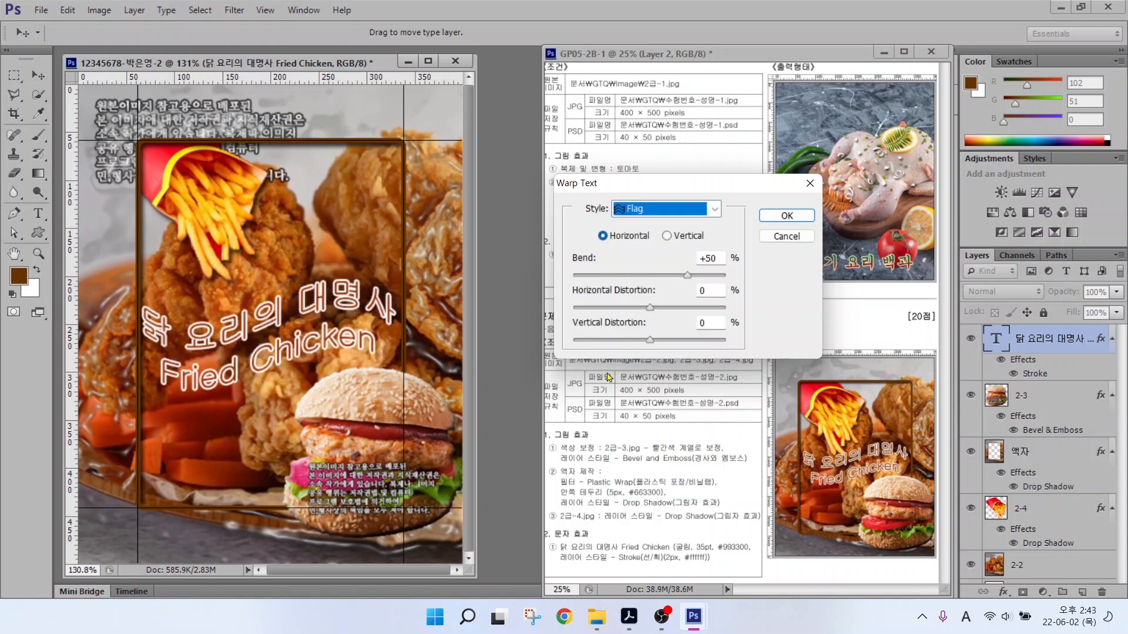
{"action": "left_click_drag", "start_coordinate": [691, 275], "coordinate": [667, 279]}
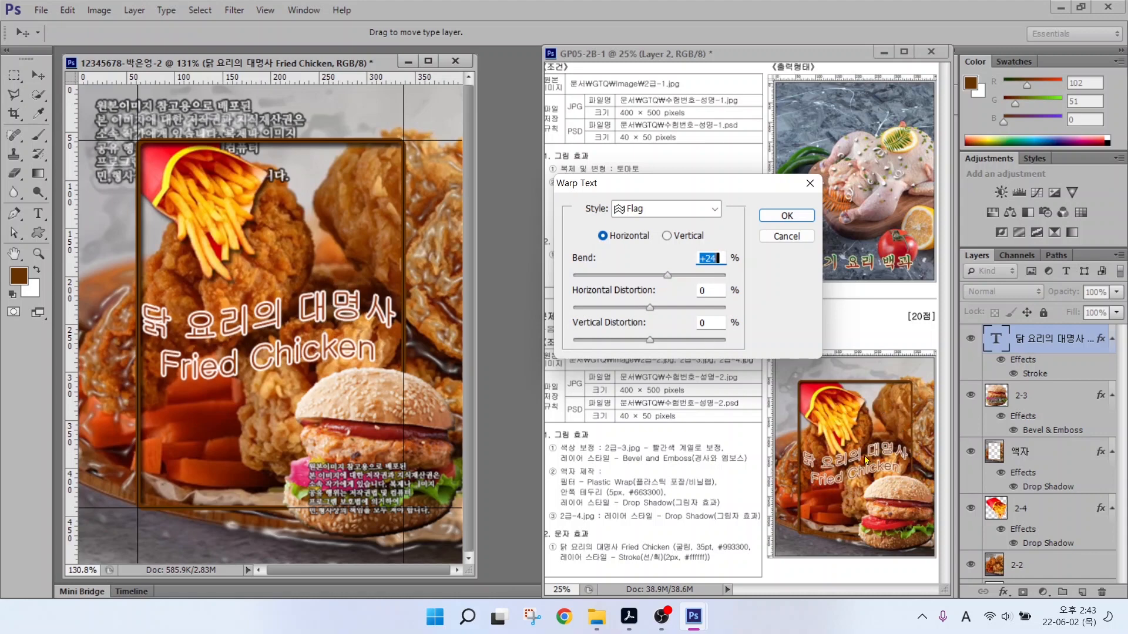
{"action": "left_click", "coordinate": [629, 238]}
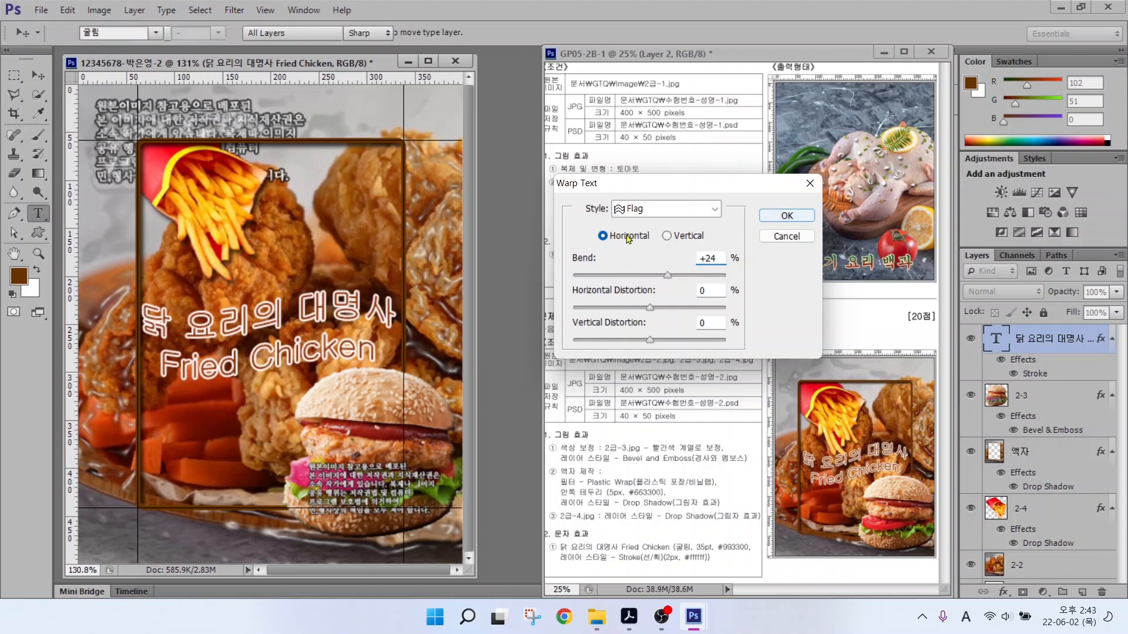
{"action": "key", "text": "Return"}
Nudge the warped title slightly up and right, then select the fries layer 2-4.
{"action": "key", "text": "v"}
{"action": "left_click_drag", "start_coordinate": [290, 304], "coordinate": [303, 297]}
{"action": "left_click", "coordinate": [1025, 509]}
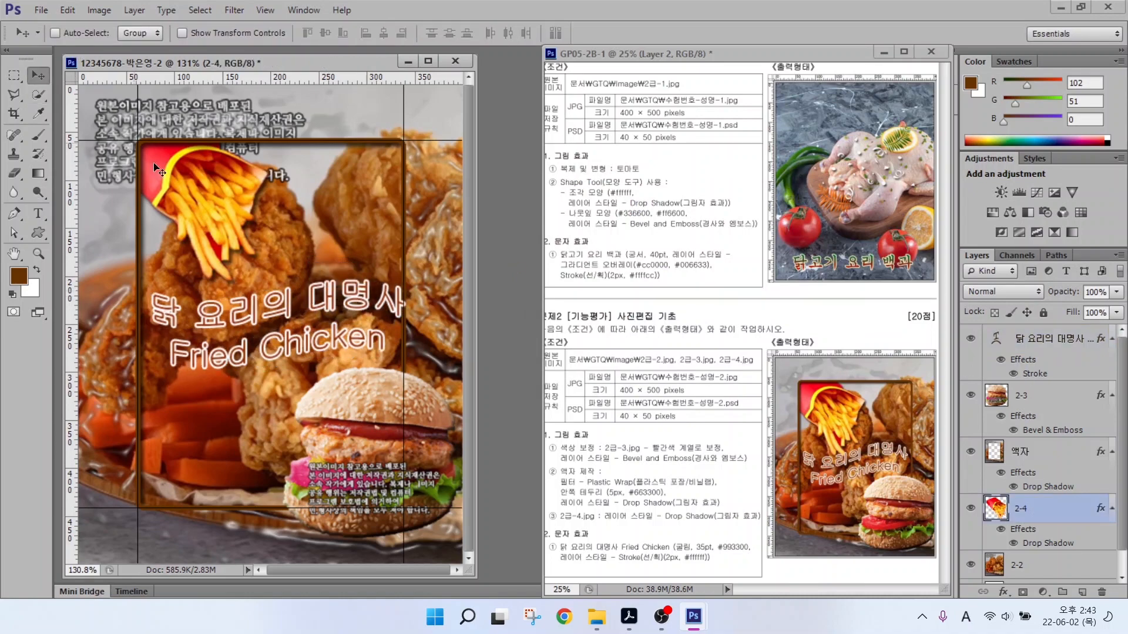
{"action": "key", "text": "Down"}
{"action": "key", "text": "Down"}
{"action": "key", "text": "Down"}
{"action": "key", "text": "Down"}
{"action": "key", "text": "Down"}
{"action": "key", "text": "Down"}
{"action": "key", "text": "Down"}
{"action": "key", "text": "Down"}
{"action": "key", "text": "Down"}
{"action": "key", "text": "Down"}
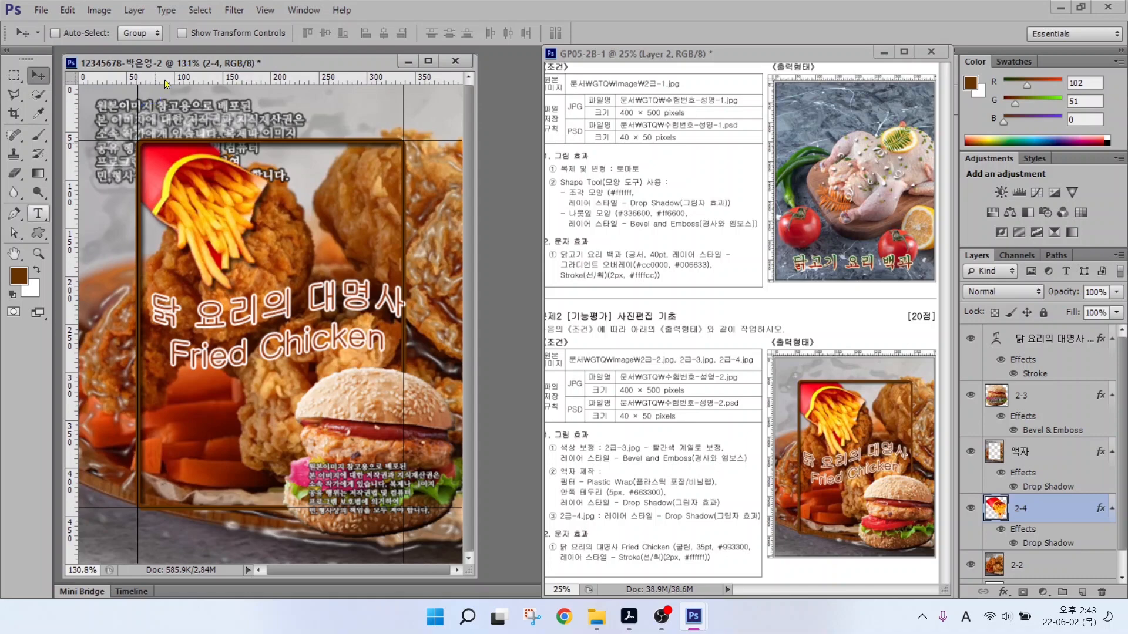
{"action": "left_click", "coordinate": [265, 10]}
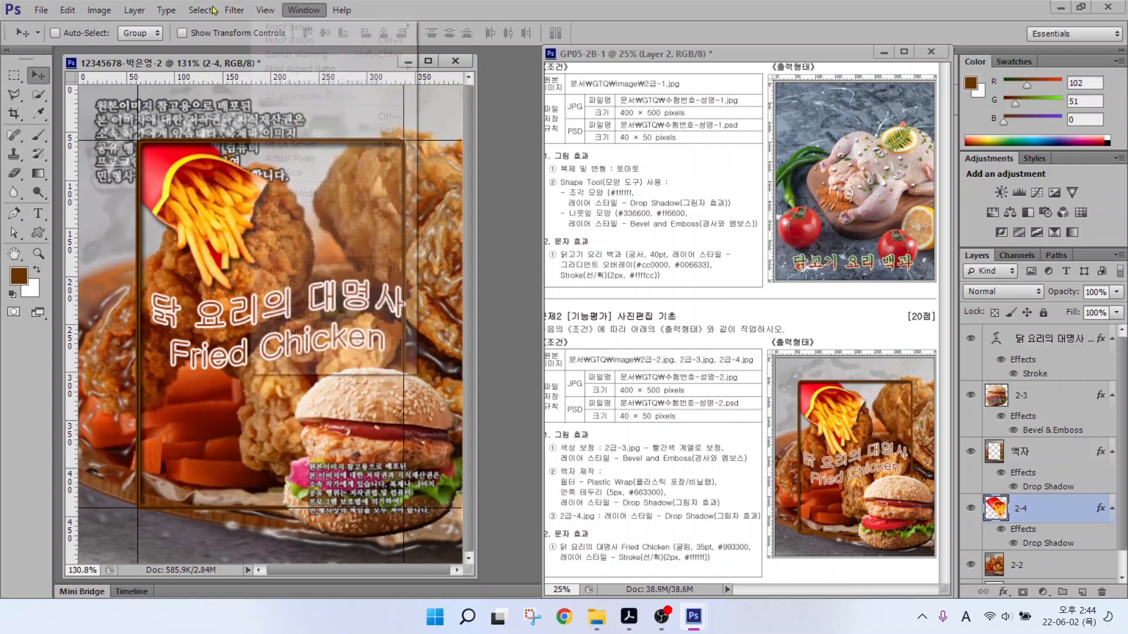
{"action": "left_click", "coordinate": [278, 248]}
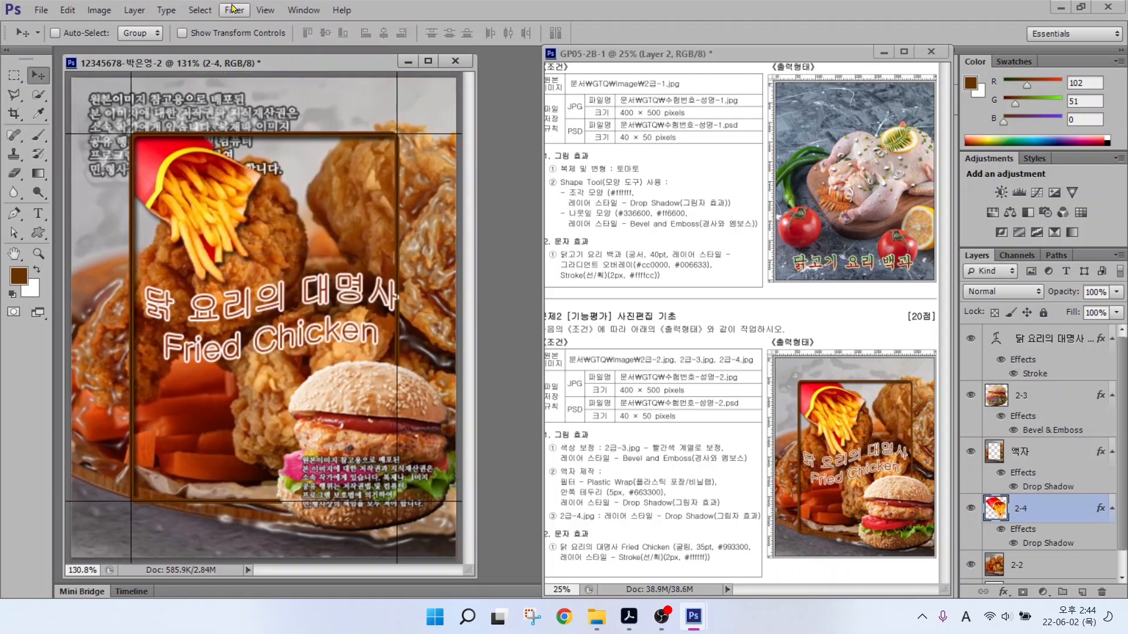
{"action": "left_click", "coordinate": [265, 10]}
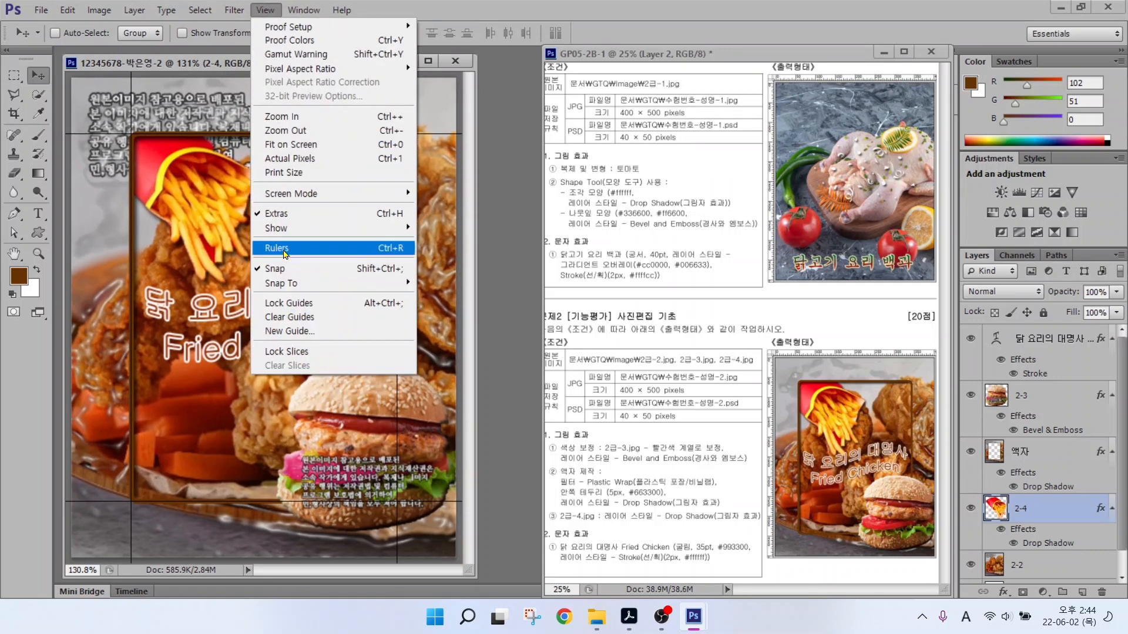
{"action": "left_click", "coordinate": [290, 317]}
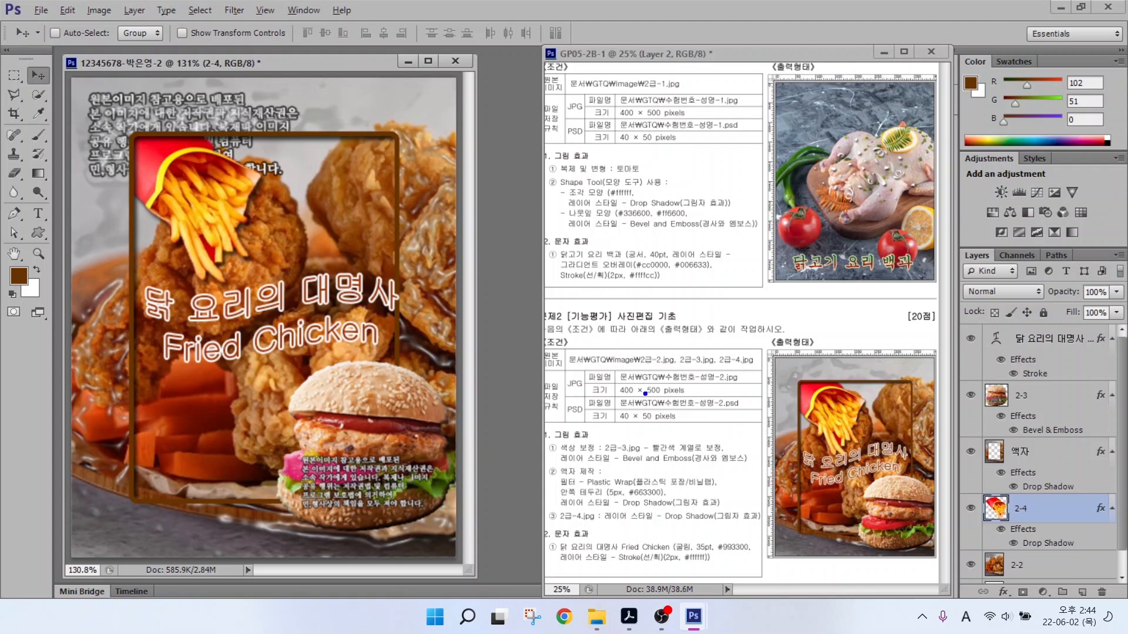
{"action": "left_click_drag", "start_coordinate": [603, 366], "coordinate": [717, 398]}
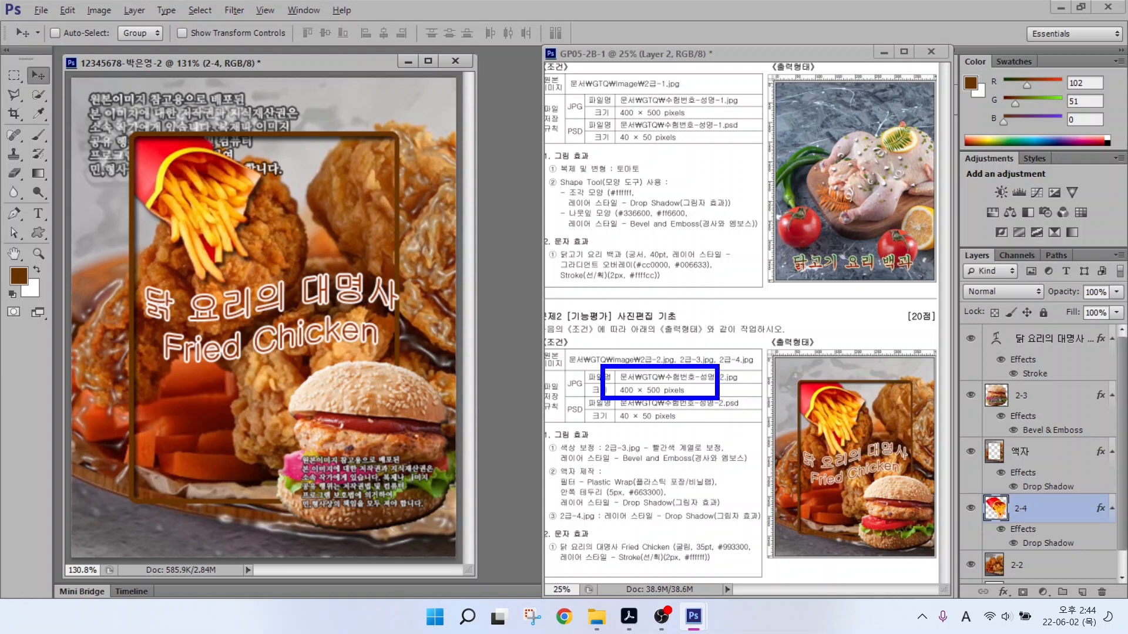
{"action": "left_click_drag", "start_coordinate": [561, 371], "coordinate": [517, 318]}
{"action": "mouse_move", "coordinate": [608, 404]}
{"action": "left_mouse_down"}
{"action": "mouse_move", "coordinate": [677, 430]}
{"action": "mouse_move", "coordinate": [576, 443]}
{"action": "mouse_move", "coordinate": [547, 477]}
{"action": "left_mouse_up"}
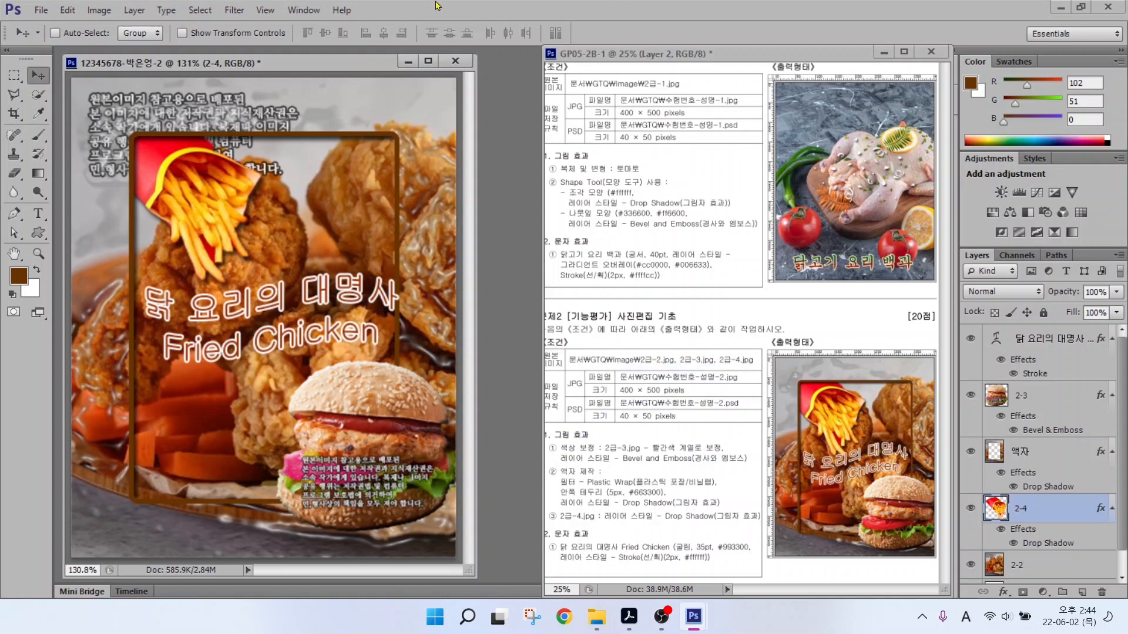
Save the poster as a JPEG file.
{"action": "left_click", "coordinate": [41, 10]}
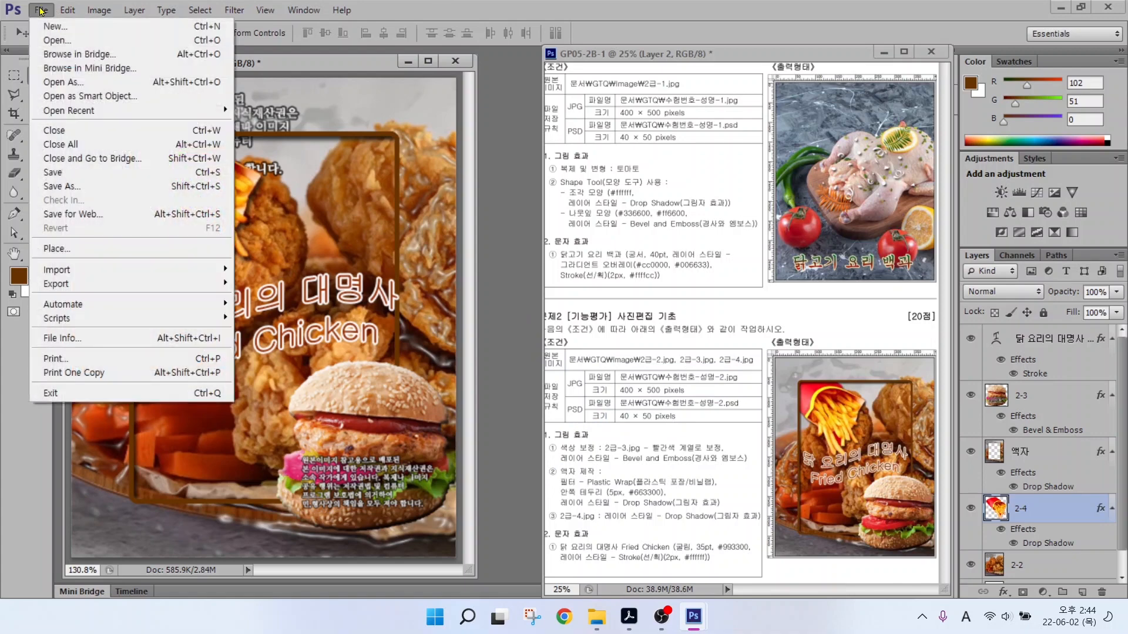
{"action": "left_click", "coordinate": [56, 172]}
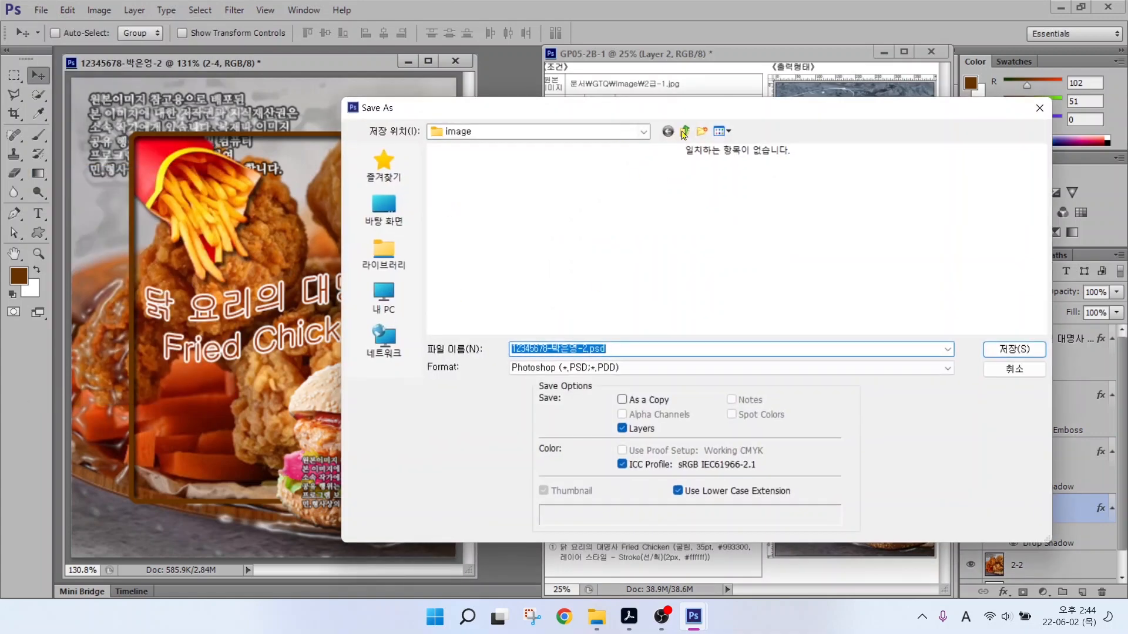
{"action": "left_click", "coordinate": [562, 370]}
{"action": "left_click", "coordinate": [562, 452]}
{"action": "key", "text": "Return"}
{"action": "key", "text": "Return"}
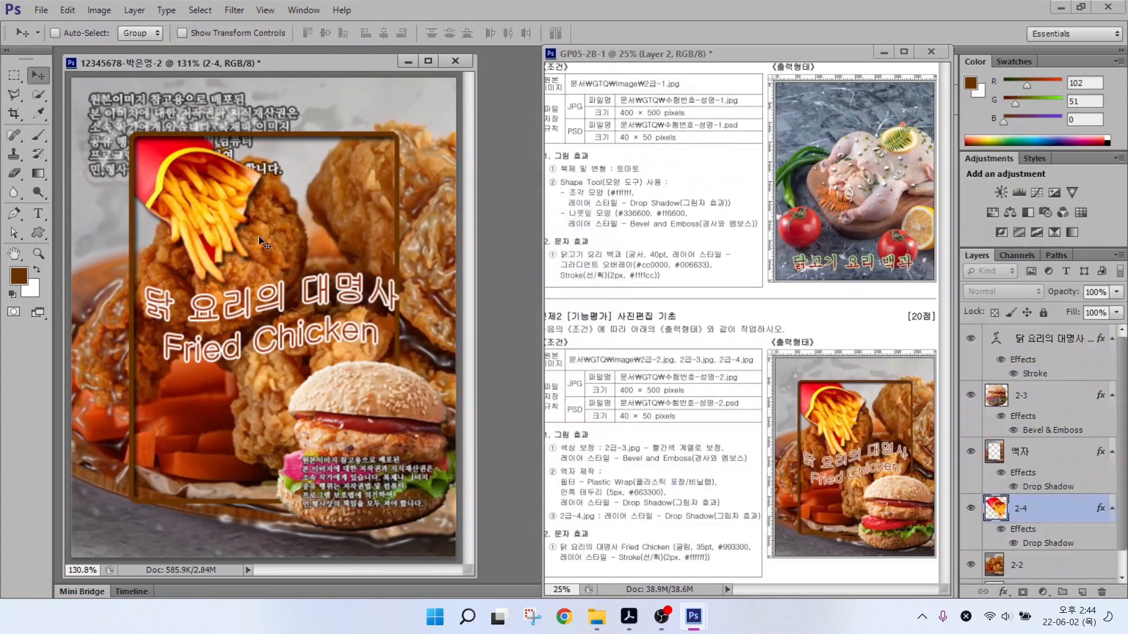
Resize the image to 40×50 pixels.
{"action": "left_click", "coordinate": [99, 10]}
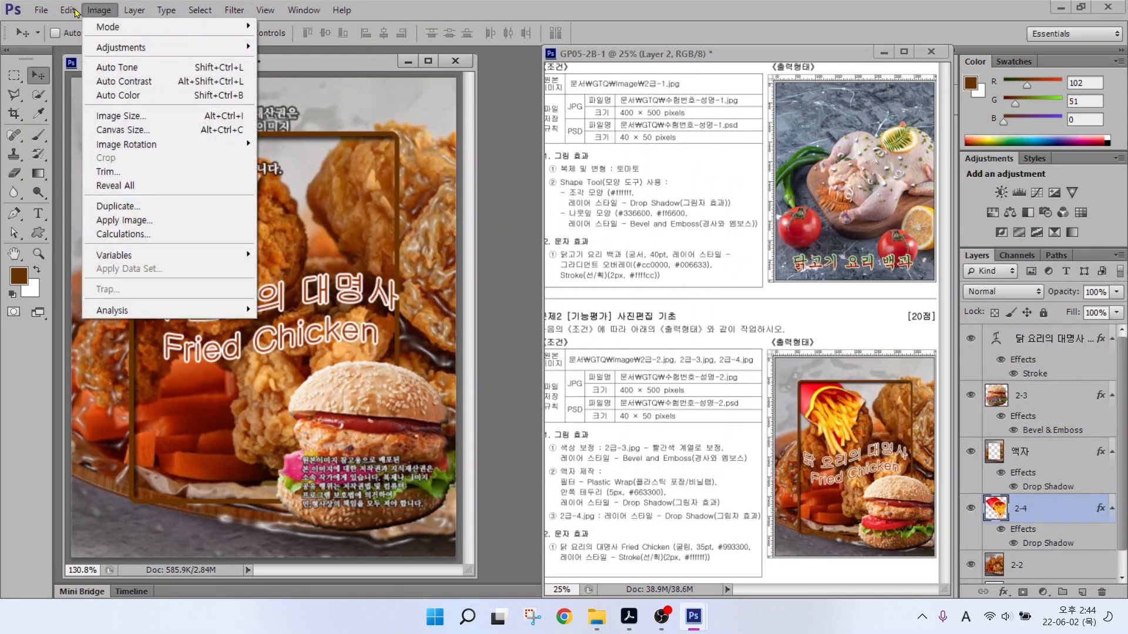
{"action": "left_click", "coordinate": [109, 117]}
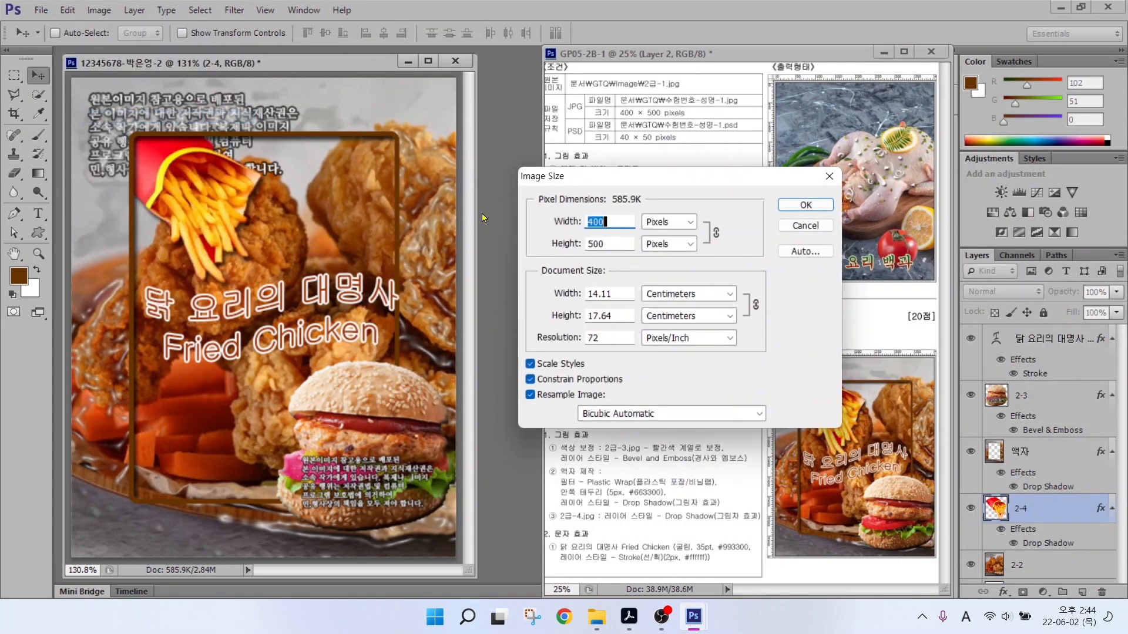
{"action": "type", "text": "40"}
{"action": "key", "text": "Return"}
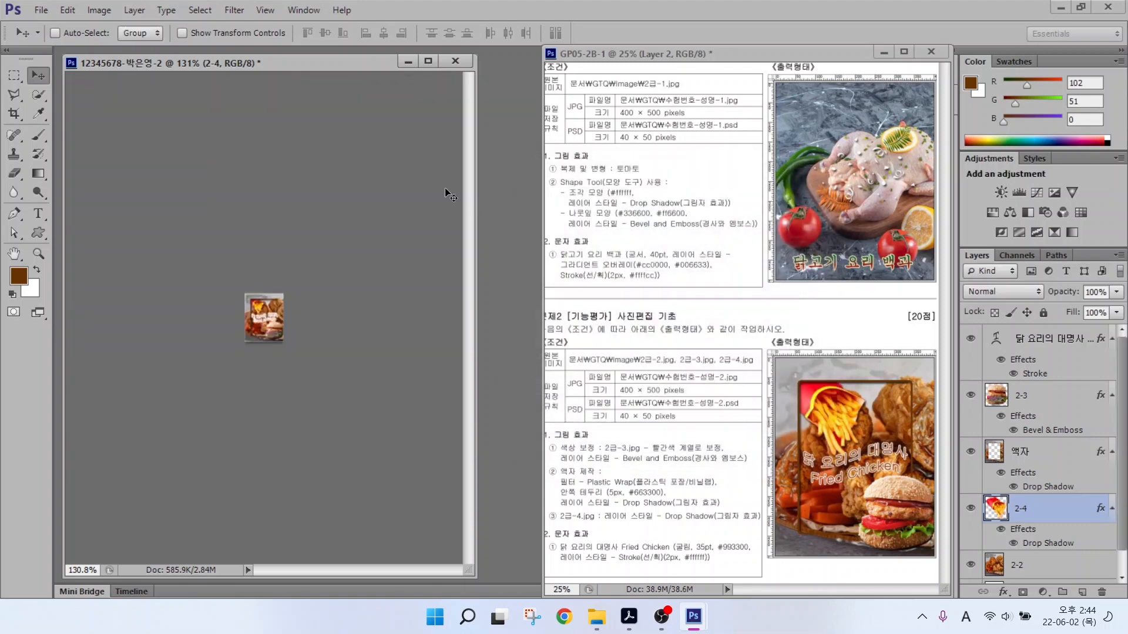
Save the shrunken poster as a PSD in the GTQ folder.
{"action": "left_click", "coordinate": [45, 13]}
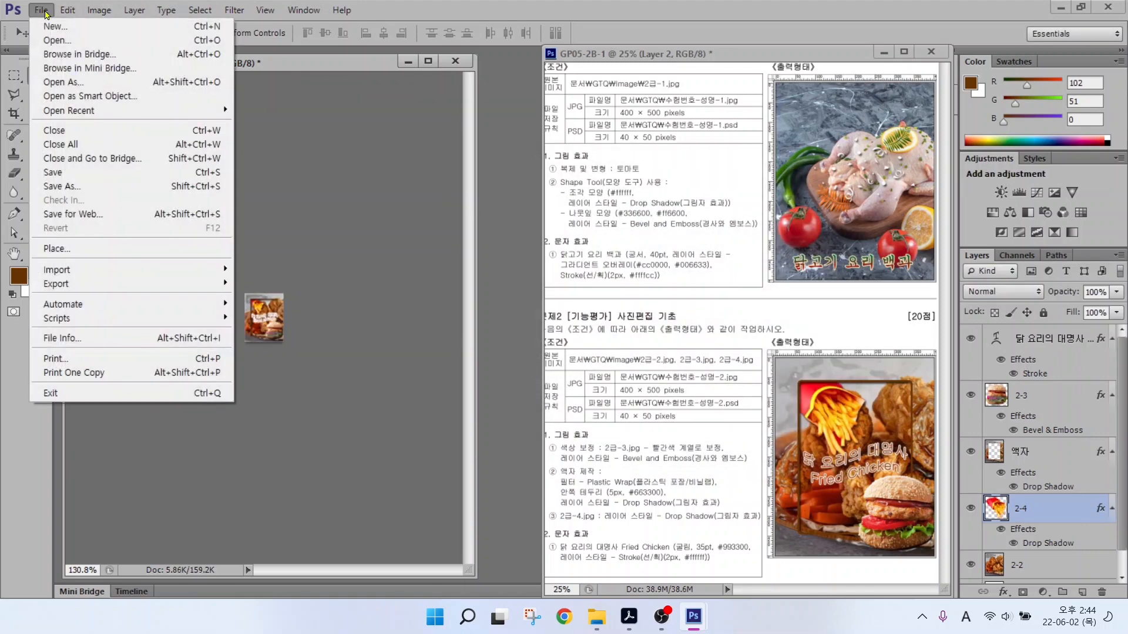
{"action": "left_click", "coordinate": [64, 176]}
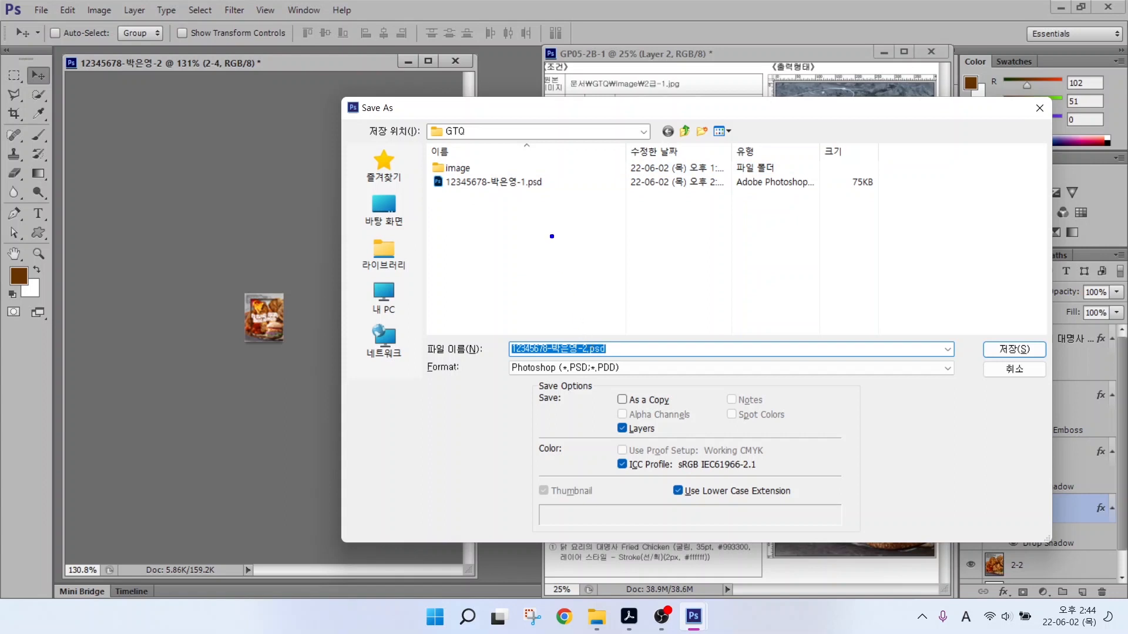
{"action": "left_click_drag", "start_coordinate": [465, 139], "coordinate": [531, 88]}
{"action": "left_click_drag", "start_coordinate": [584, 326], "coordinate": [617, 309]}
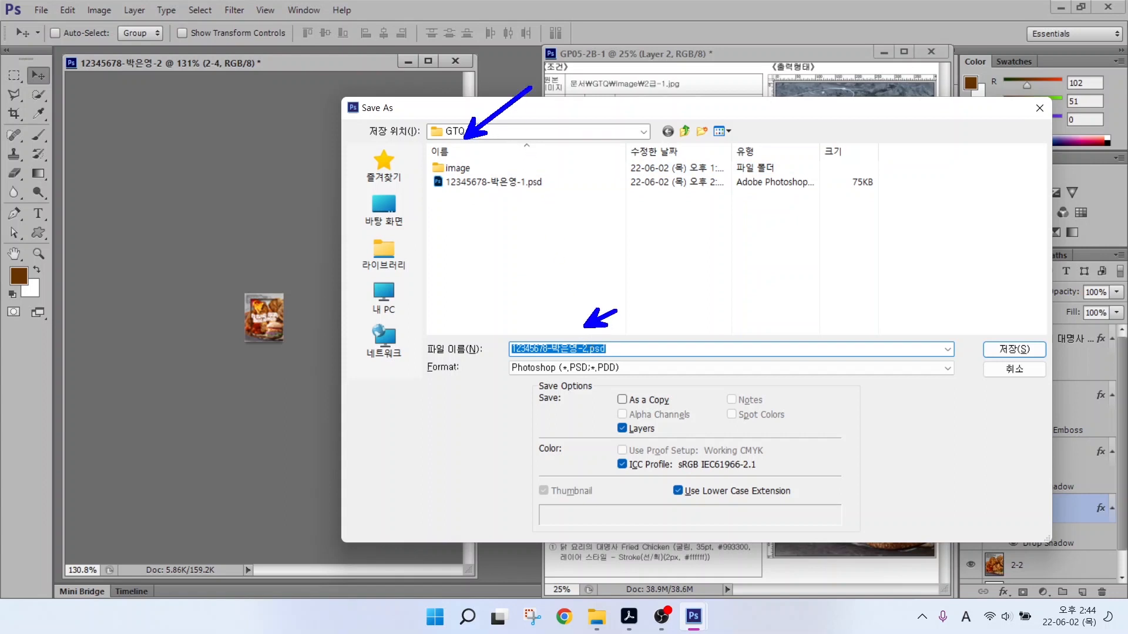
{"action": "left_click_drag", "start_coordinate": [613, 378], "coordinate": [670, 417]}
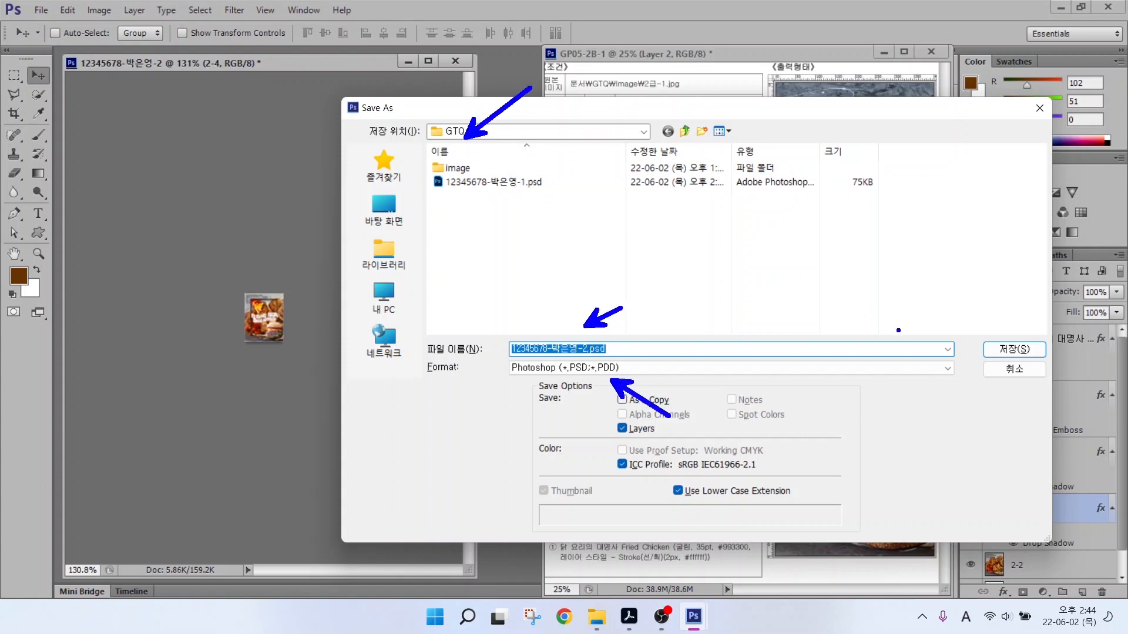
{"action": "key", "text": "Escape"}
{"action": "left_click", "coordinate": [998, 349]}
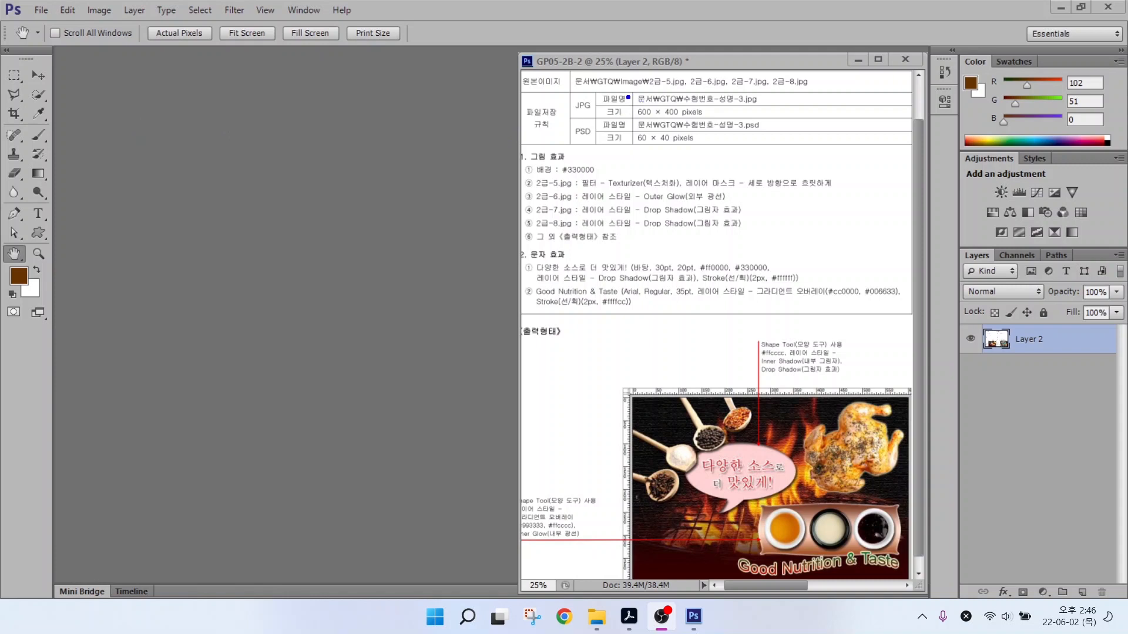
Start a new document named with the candidate's exam number and name.
{"action": "mouse_move", "coordinate": [618, 89]}
{"action": "left_mouse_down"}
{"action": "mouse_move", "coordinate": [693, 122]}
{"action": "mouse_move", "coordinate": [742, 125]}
{"action": "left_mouse_up"}
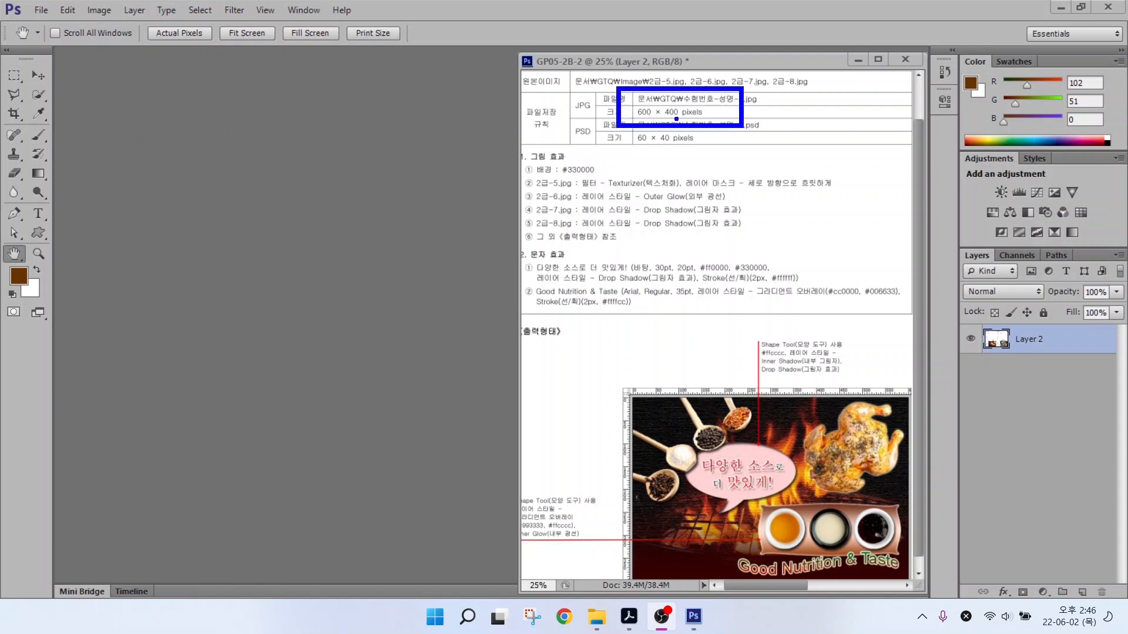
{"action": "key", "text": "Escape"}
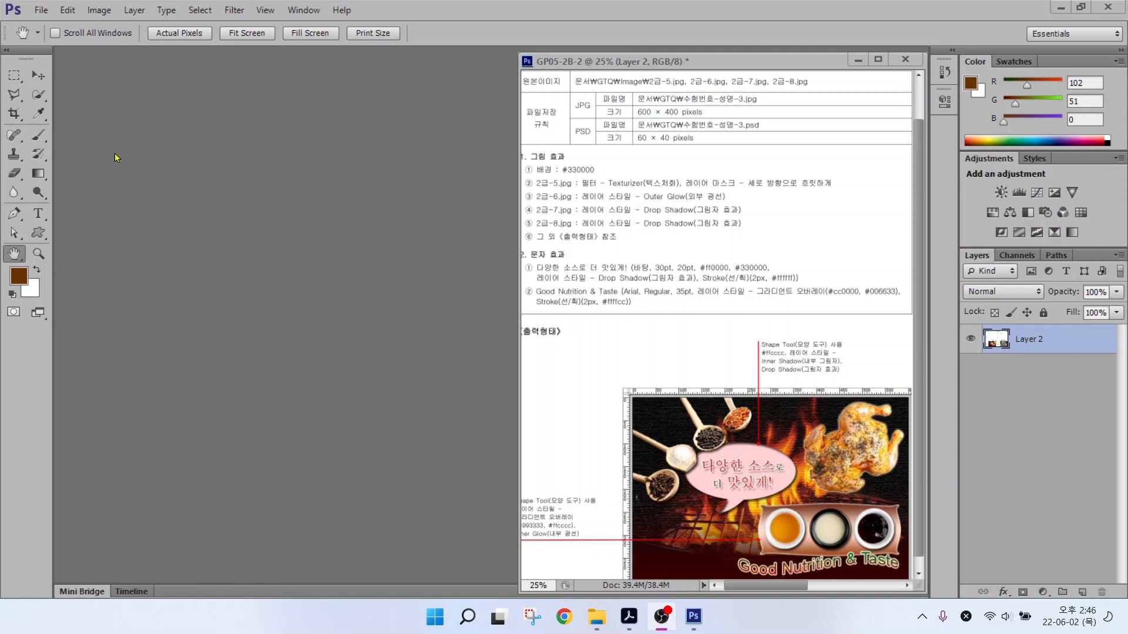
{"action": "left_click", "coordinate": [40, 12]}
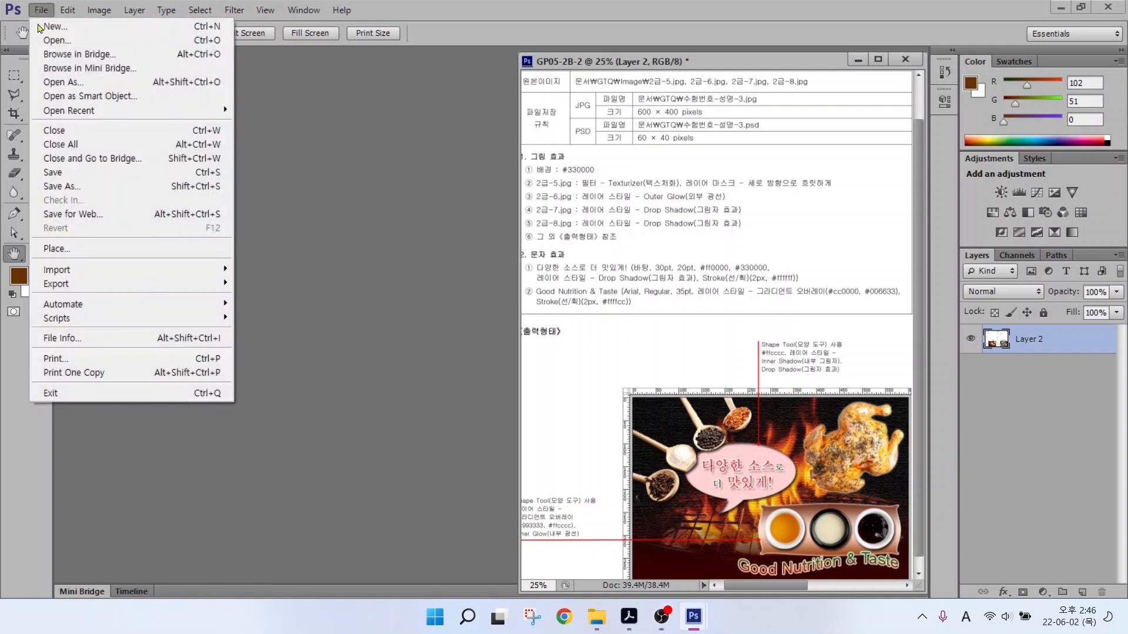
{"action": "left_click", "coordinate": [53, 26]}
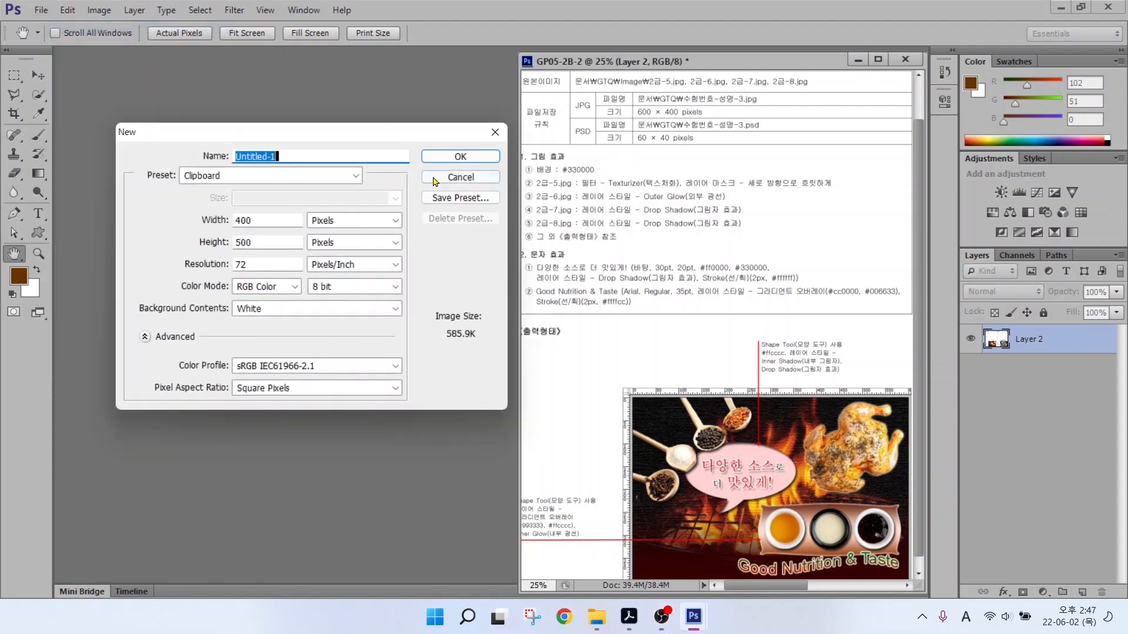
{"action": "type", "text": "1234567"}
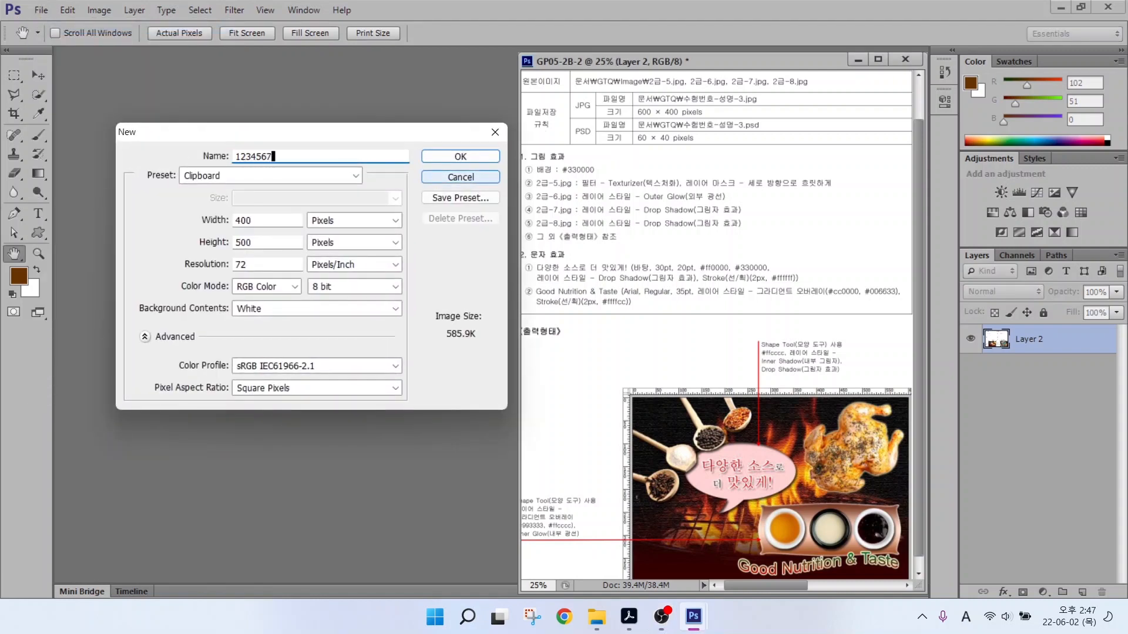
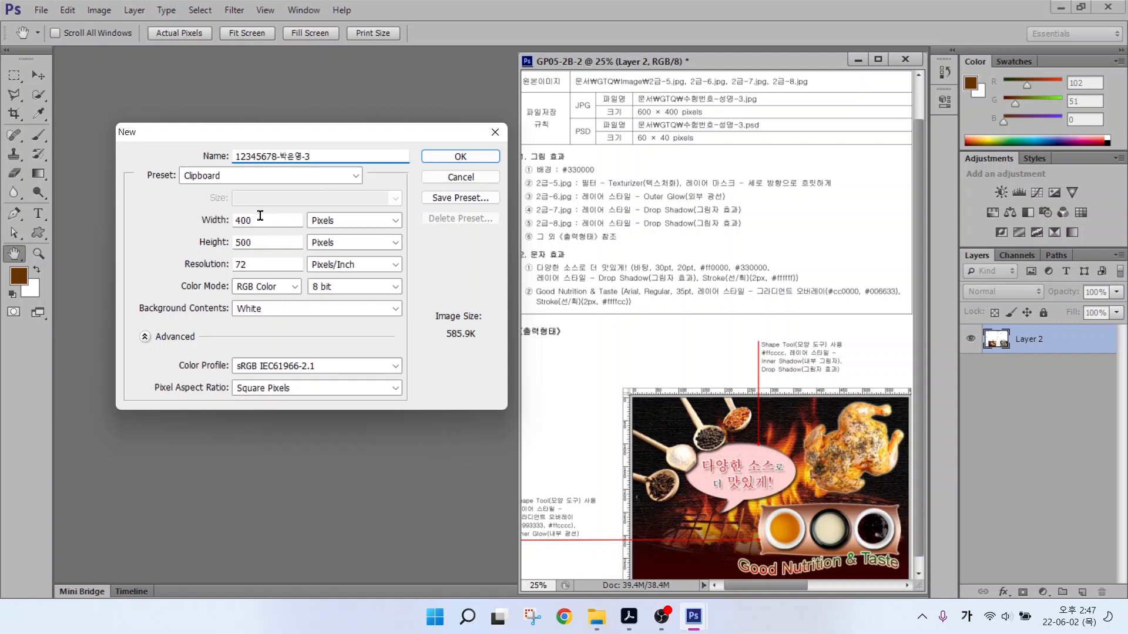
Set the new document to 600×400 pixels, 72 ppi, RGB, white, and create it.
{"action": "key", "text": "alt"}
{"action": "mouse_move", "coordinate": [349, 250]}
{"action": "left_mouse_down"}
{"action": "mouse_move", "coordinate": [316, 205]}
{"action": "mouse_move", "coordinate": [369, 222]}
{"action": "mouse_move", "coordinate": [359, 267]}
{"action": "left_mouse_up"}
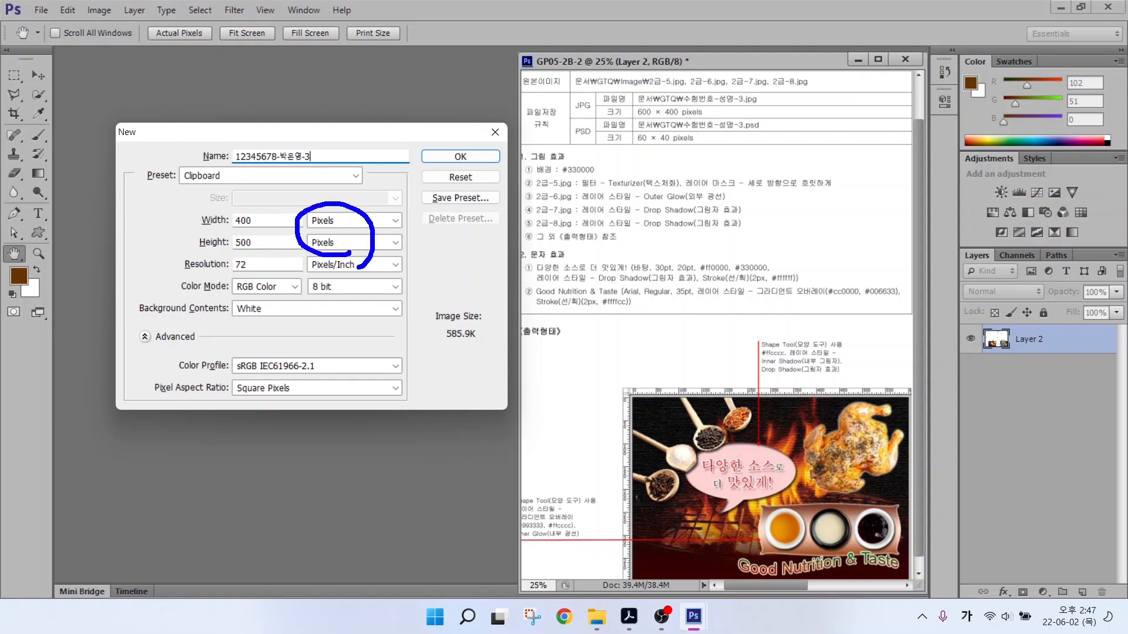
{"action": "double_click", "coordinate": [262, 224]}
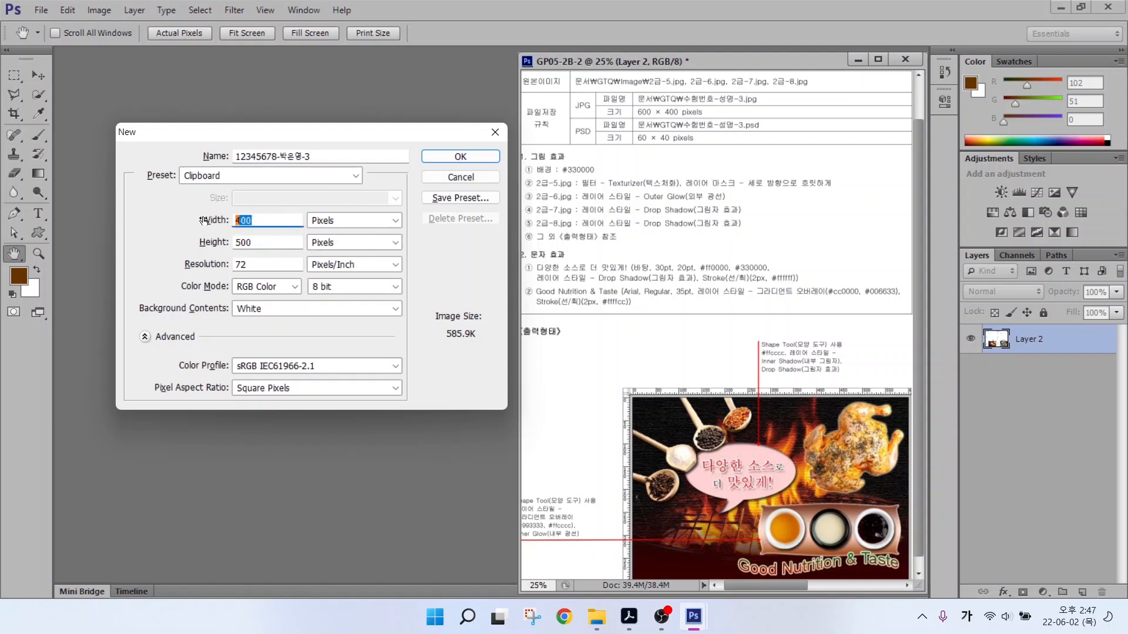
{"action": "type", "text": "600"}
{"action": "key", "text": "Tab"}
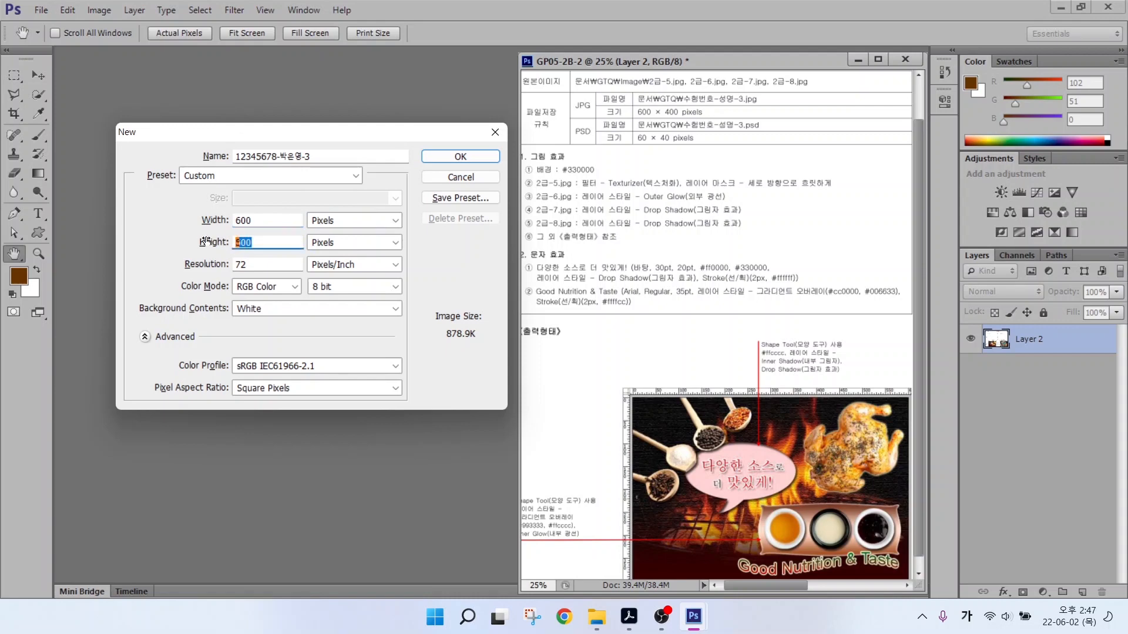
{"action": "type", "text": "400"}
{"action": "key", "text": "alt"}
{"action": "left_click_drag", "start_coordinate": [224, 263], "coordinate": [169, 216]}
{"action": "left_click_drag", "start_coordinate": [230, 285], "coordinate": [165, 273]}
{"action": "left_click_drag", "start_coordinate": [228, 306], "coordinate": [163, 329]}
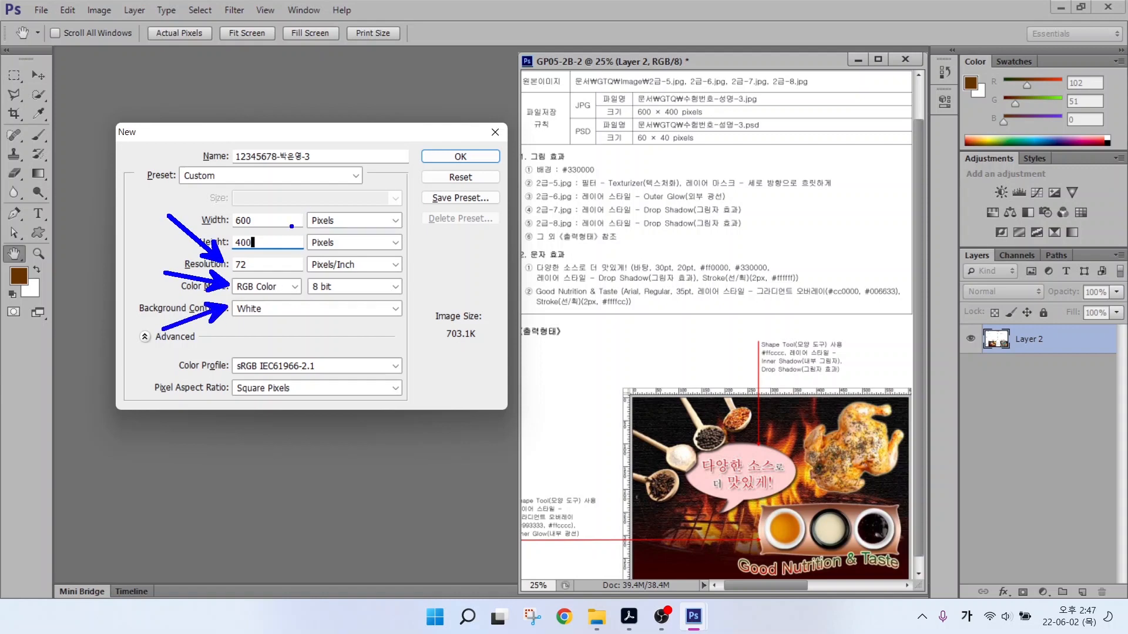
{"action": "key", "text": "Escape"}
{"action": "left_click", "coordinate": [459, 157]}
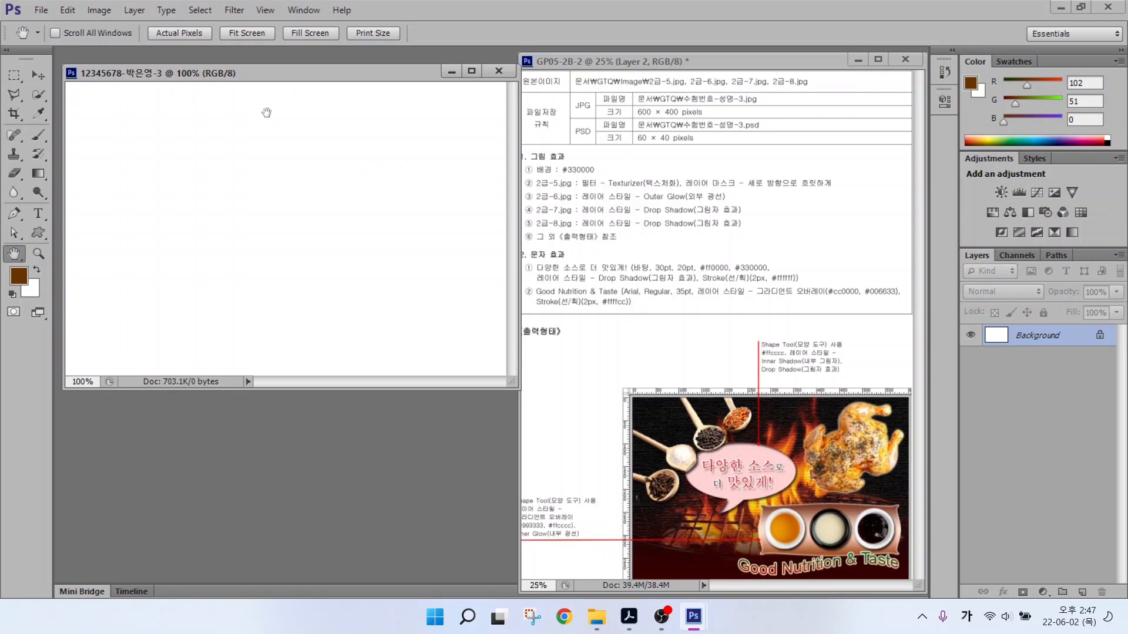
Show rulers and shift the new document window slightly up-left.
{"action": "key", "text": "ctrl+r"}
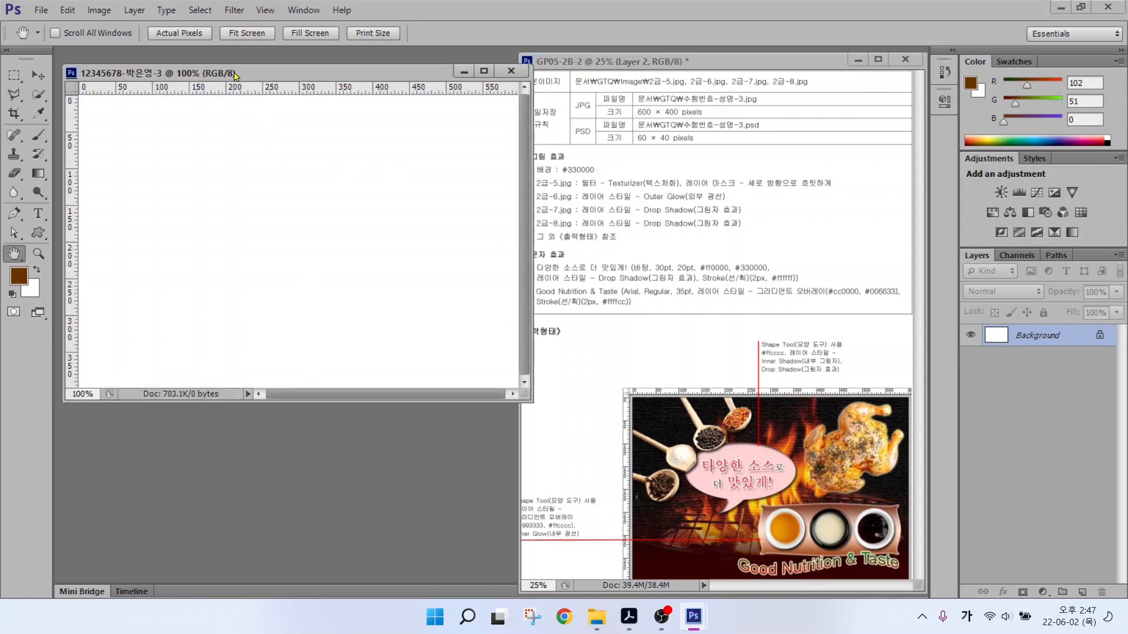
{"action": "left_click_drag", "start_coordinate": [234, 74], "coordinate": [229, 70]}
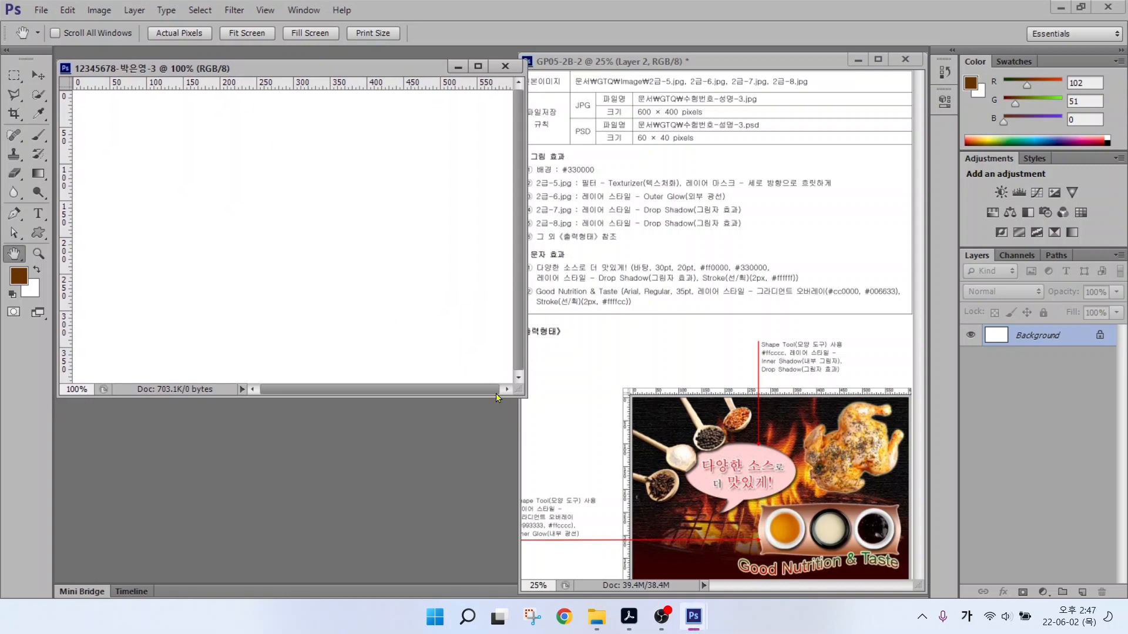
{"action": "left_click_drag", "start_coordinate": [525, 395], "coordinate": [528, 400]}
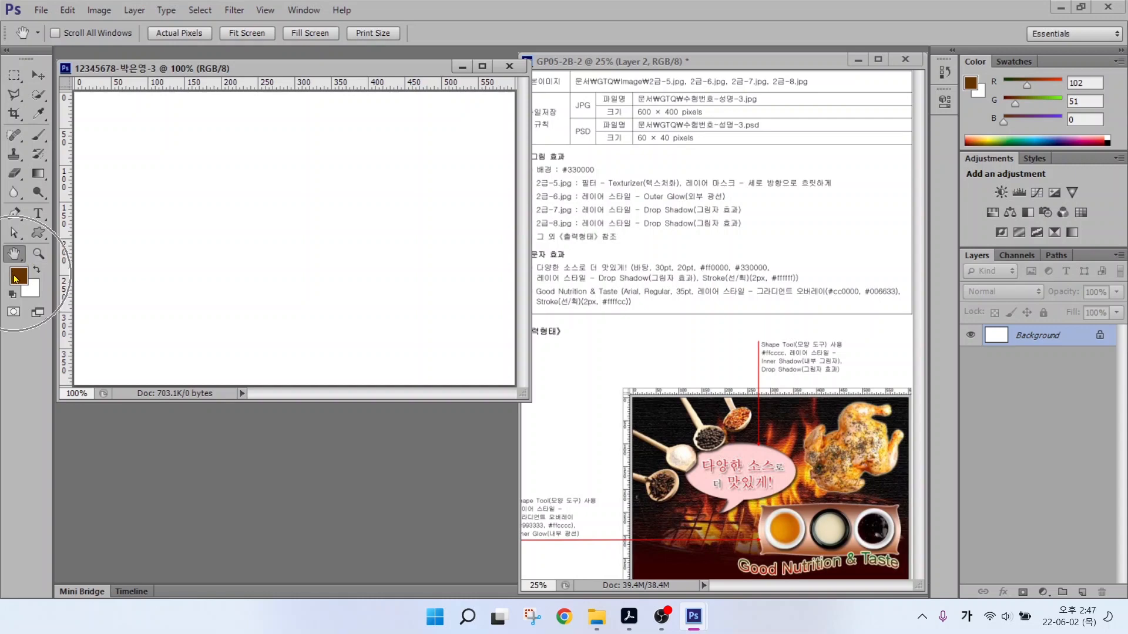
Set the foreground colour to dark red #330000.
{"action": "left_click", "coordinate": [19, 276]}
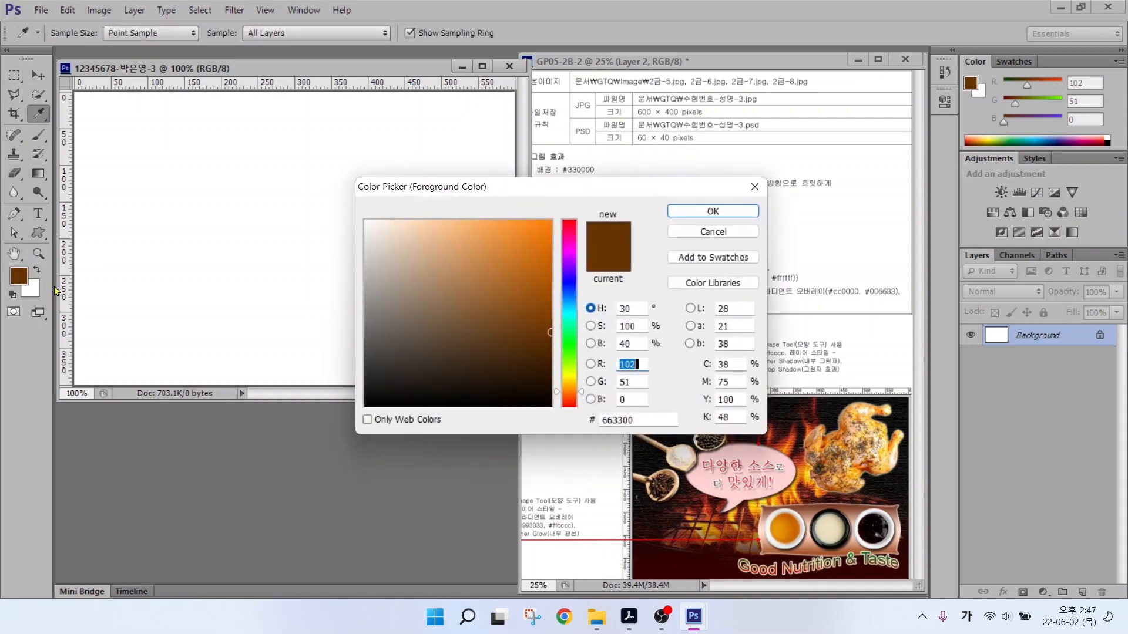
{"action": "double_click", "coordinate": [641, 420]}
{"action": "type", "text": "330000"}
{"action": "key", "text": "Return"}
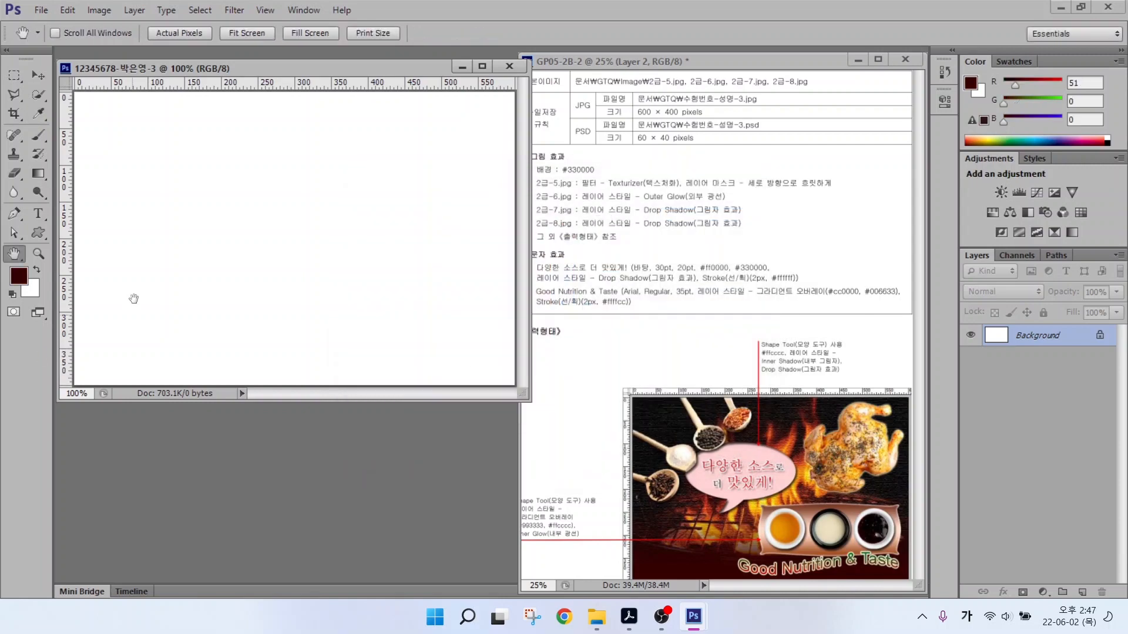
{"action": "left_click", "coordinate": [68, 12]}
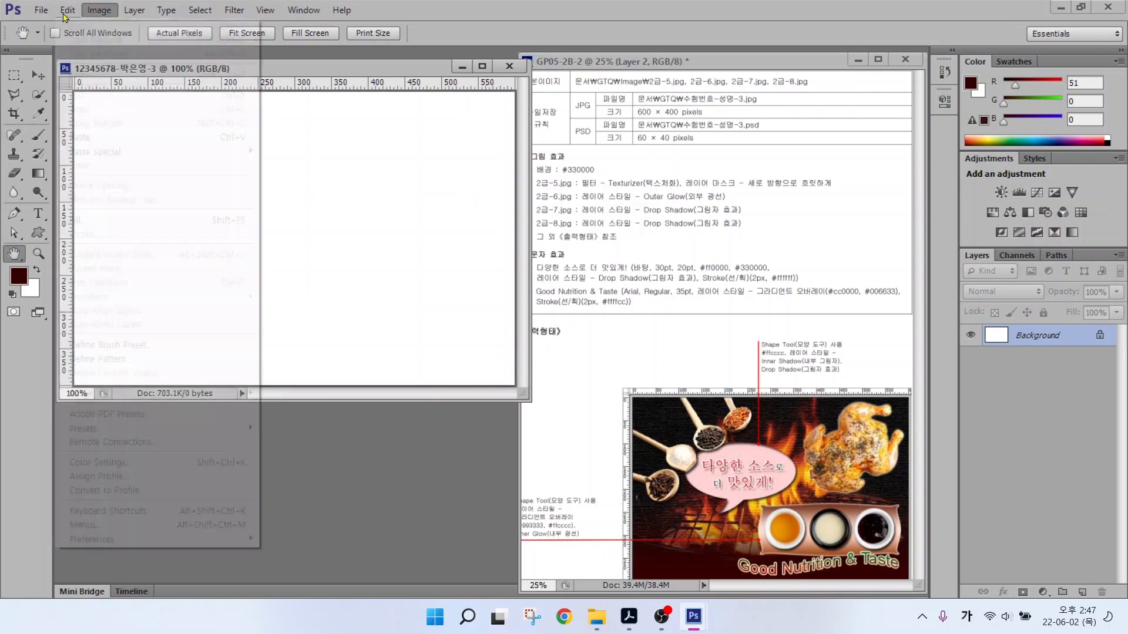
Fill the whole canvas with the #330000 foreground colour.
{"action": "left_click", "coordinate": [86, 220]}
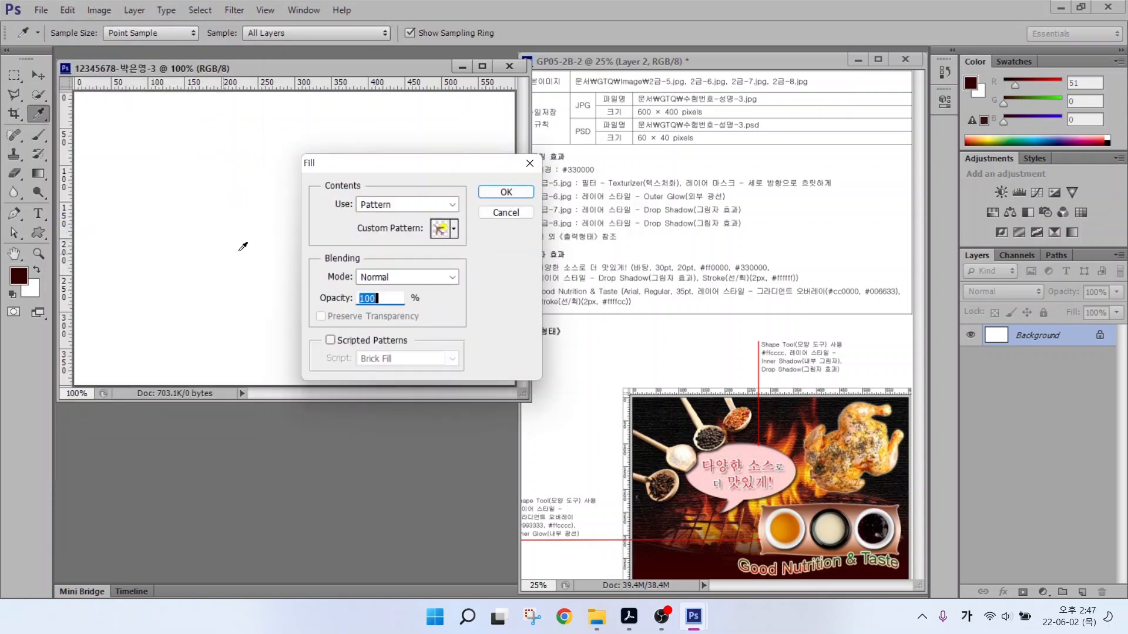
{"action": "left_click", "coordinate": [367, 205]}
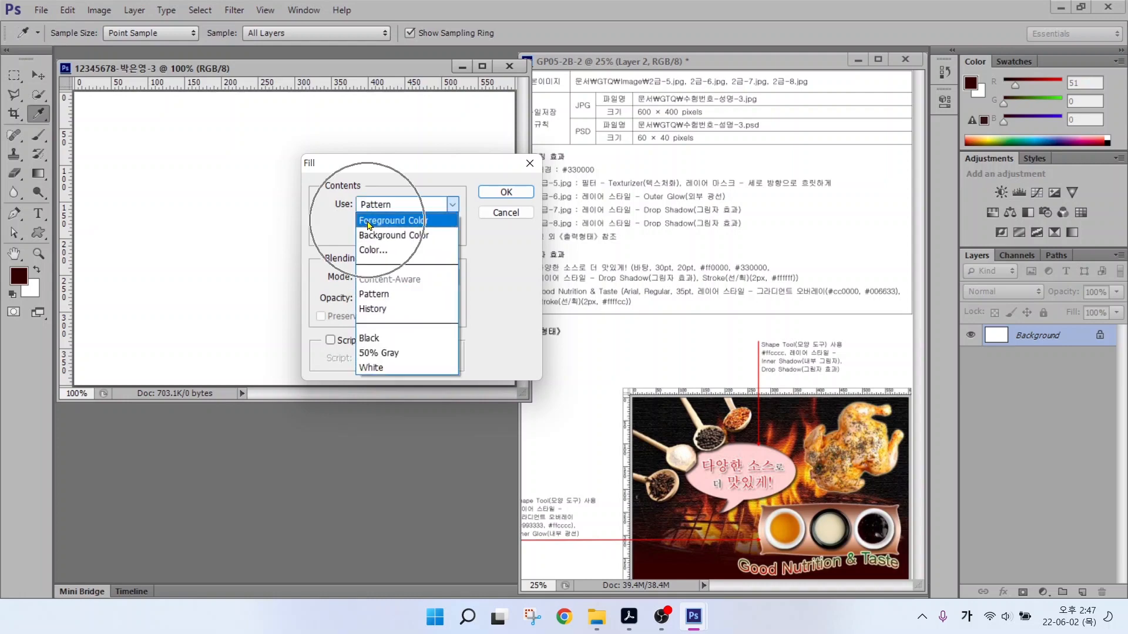
{"action": "left_click", "coordinate": [368, 222]}
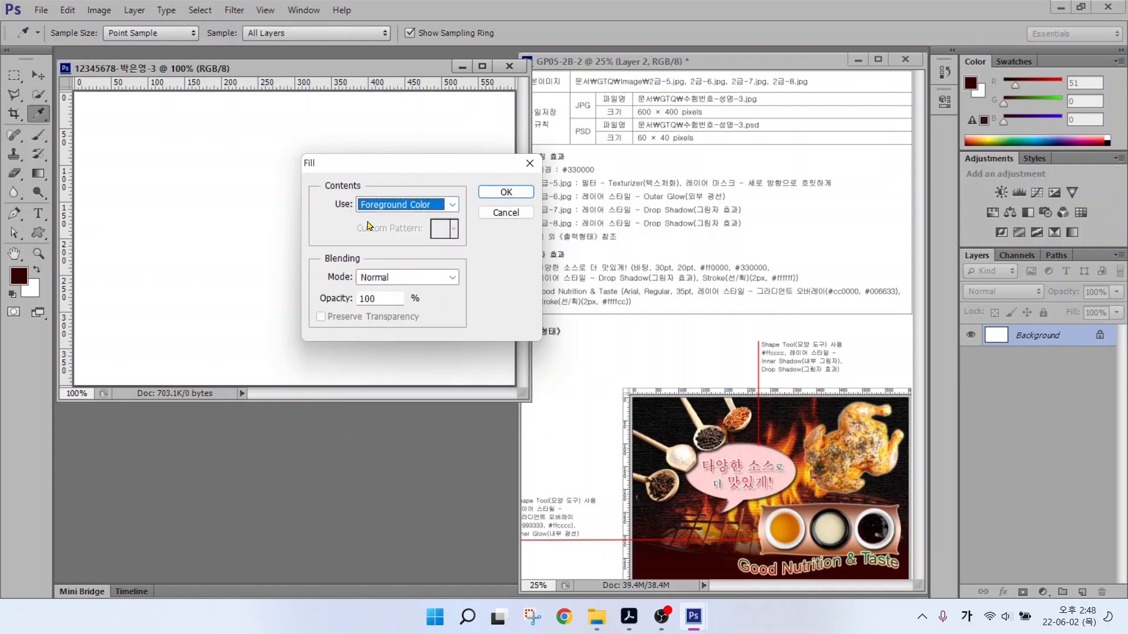
{"action": "left_click", "coordinate": [493, 193]}
{"action": "key", "text": "alt+BackSpace"}
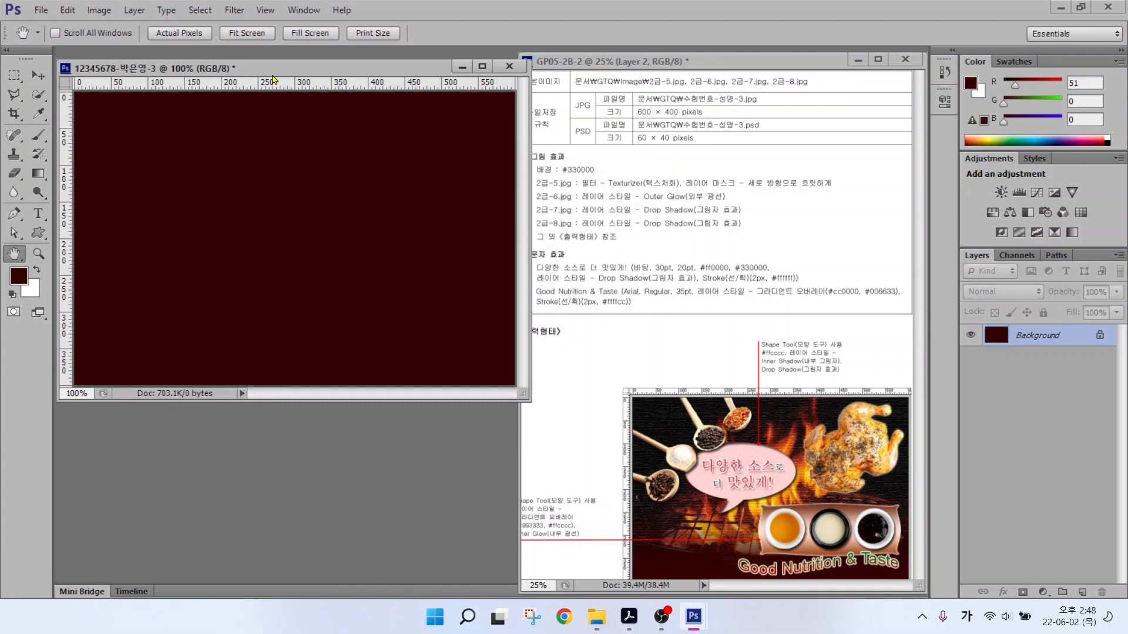
{"action": "left_click_drag", "start_coordinate": [261, 74], "coordinate": [258, 75]}
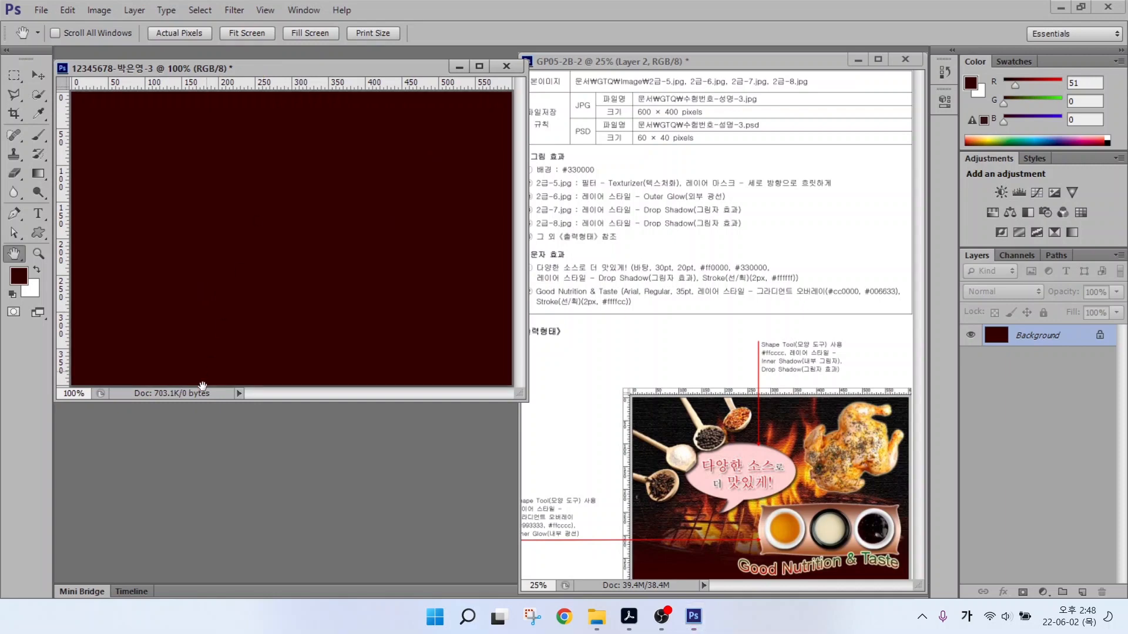
{"action": "key", "text": "ctrl"}
Copy the fire grill photo 2급-5.jpg onto the dark red canvas and close the source file.
{"action": "key", "text": "ctrl+o"}
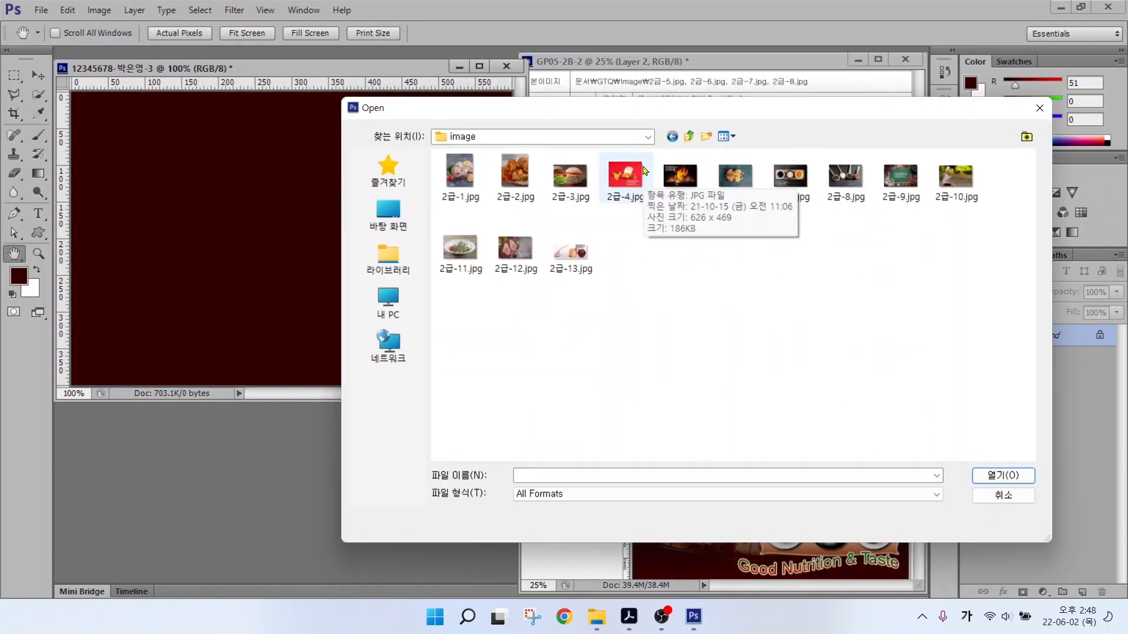
{"action": "left_click", "coordinate": [668, 174]}
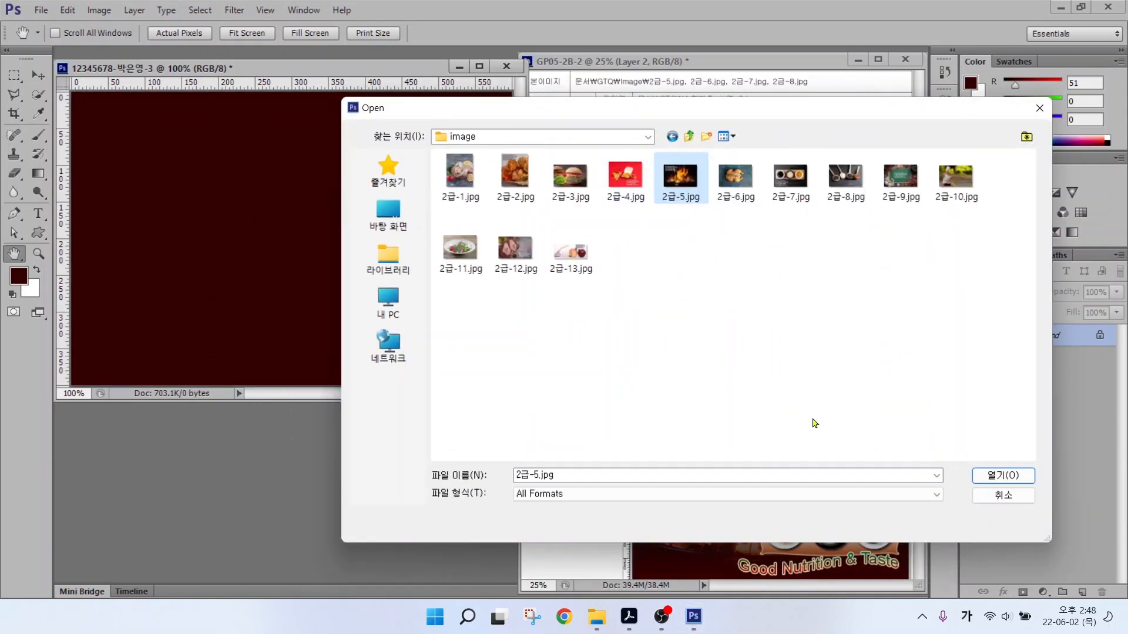
{"action": "left_click", "coordinate": [989, 477]}
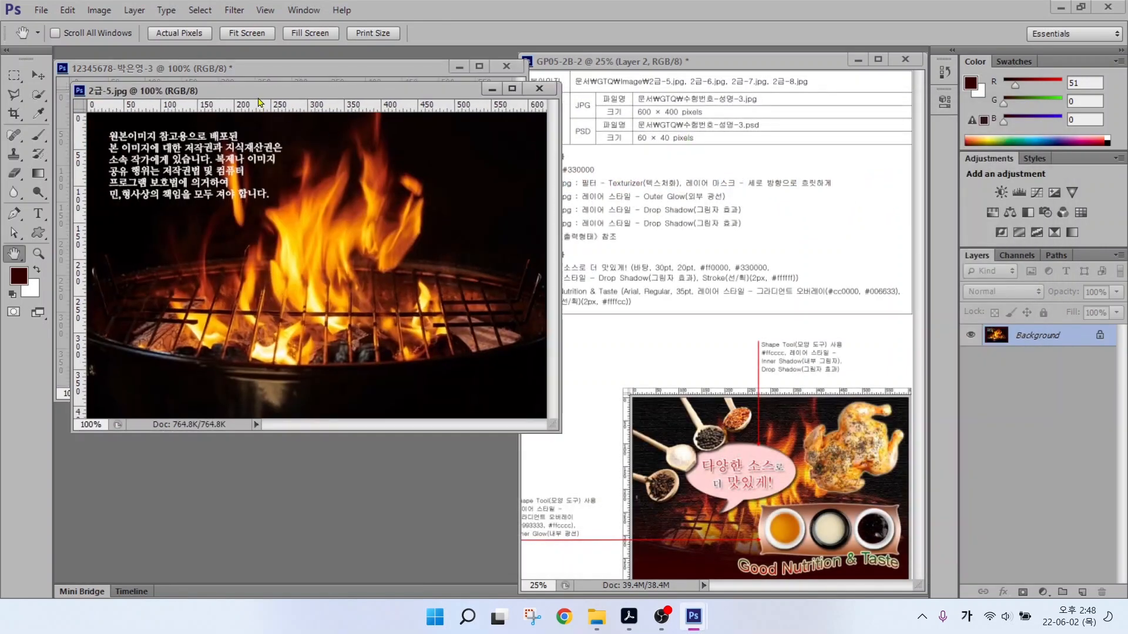
{"action": "left_click_drag", "start_coordinate": [259, 94], "coordinate": [286, 152]}
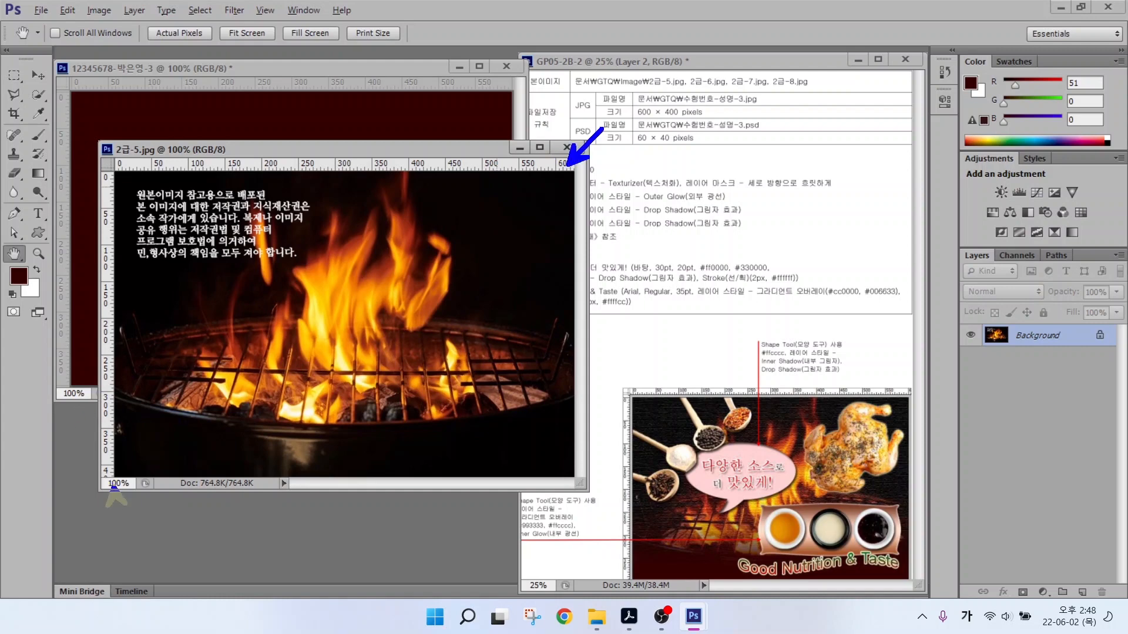
{"action": "key", "text": "Escape"}
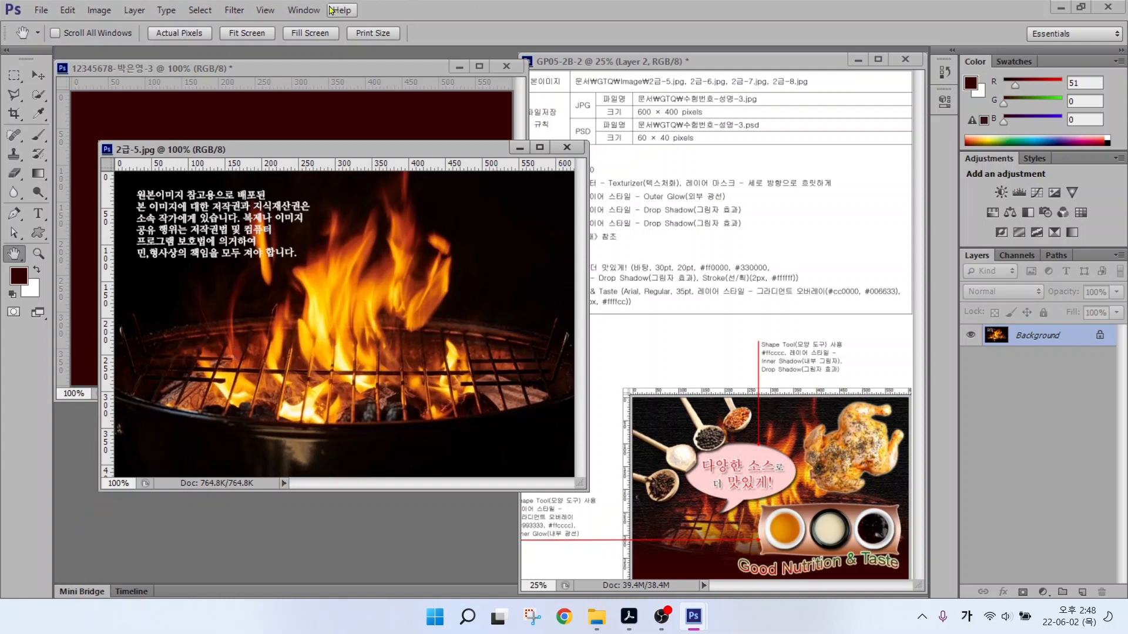
{"action": "left_click", "coordinate": [38, 76]}
{"action": "mouse_move", "coordinate": [215, 205]}
{"action": "left_mouse_down"}
{"action": "mouse_move", "coordinate": [215, 156]}
{"action": "mouse_move", "coordinate": [196, 139]}
{"action": "mouse_move", "coordinate": [291, 222]}
{"action": "mouse_move", "coordinate": [250, 195]}
{"action": "left_mouse_up"}
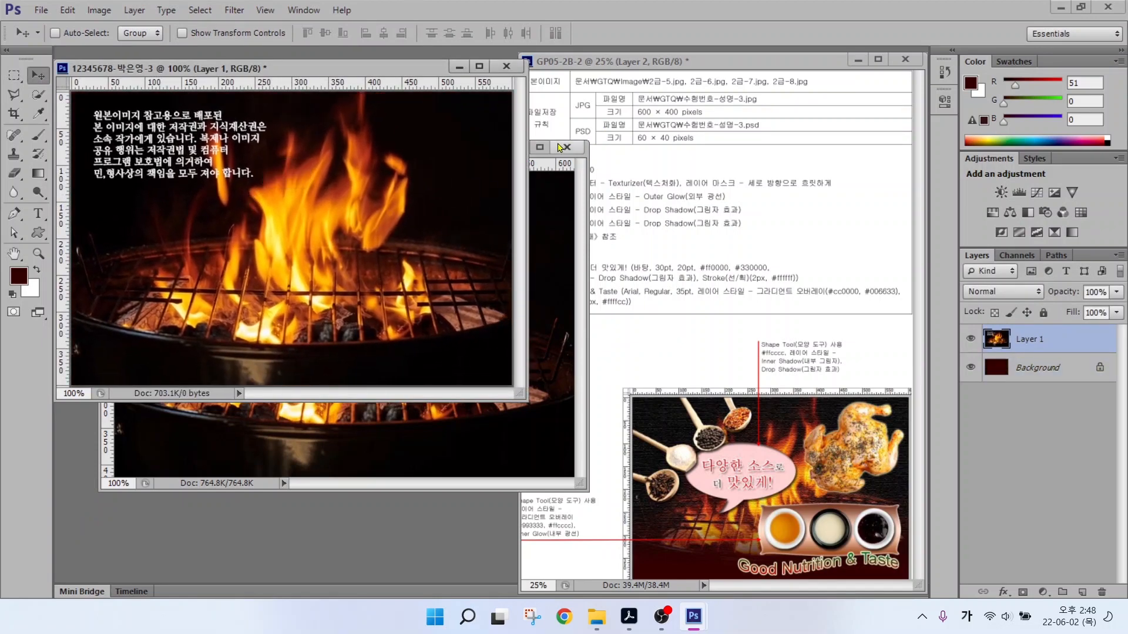
{"action": "left_click", "coordinate": [567, 146]}
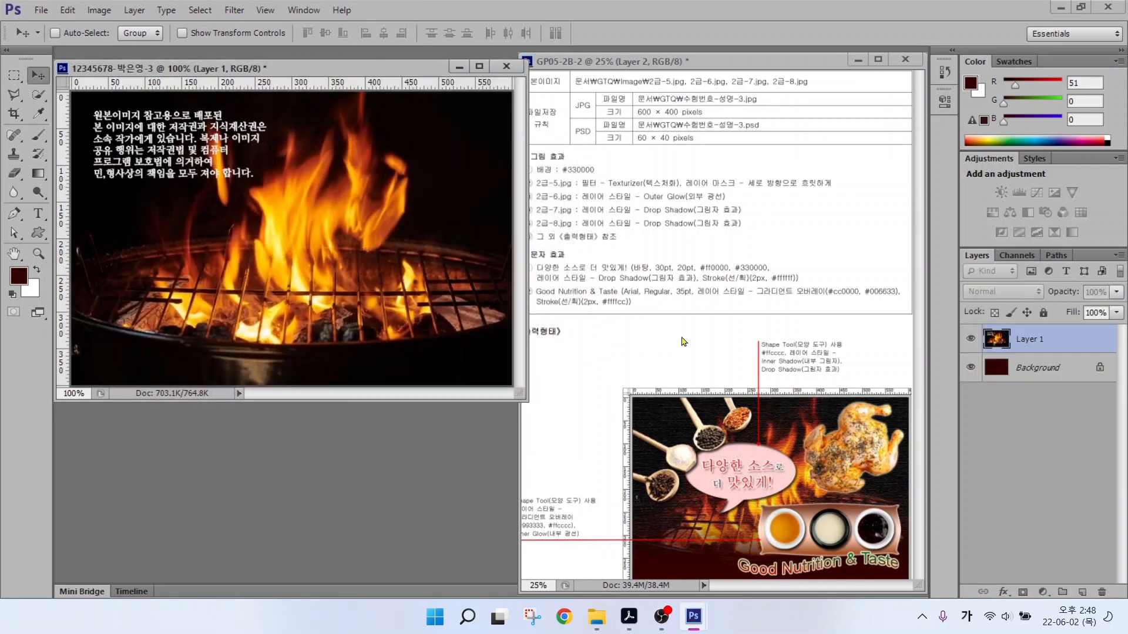
Rename the new fire layer from Layer 1 to 2-5.
{"action": "double_click", "coordinate": [1029, 340]}
{"action": "type", "text": "2-5"}
{"action": "key", "text": "Return"}
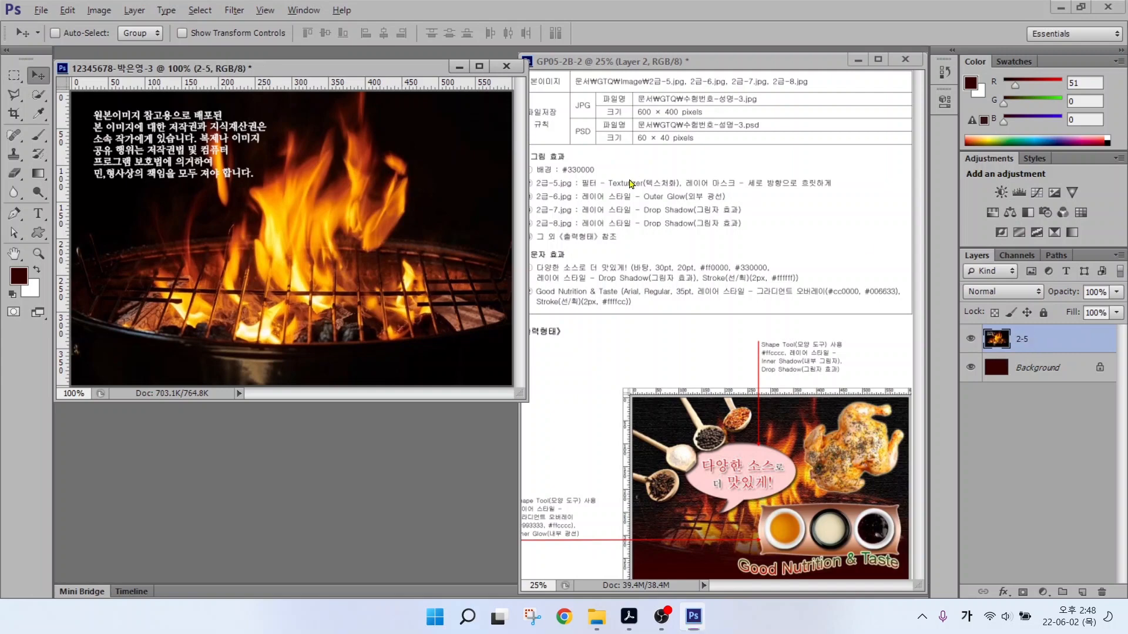
{"action": "left_click_drag", "start_coordinate": [591, 189], "coordinate": [688, 189]}
{"action": "key", "text": "Escape"}
{"action": "left_click", "coordinate": [228, 9]}
{"action": "mouse_move", "coordinate": [226, 10]}
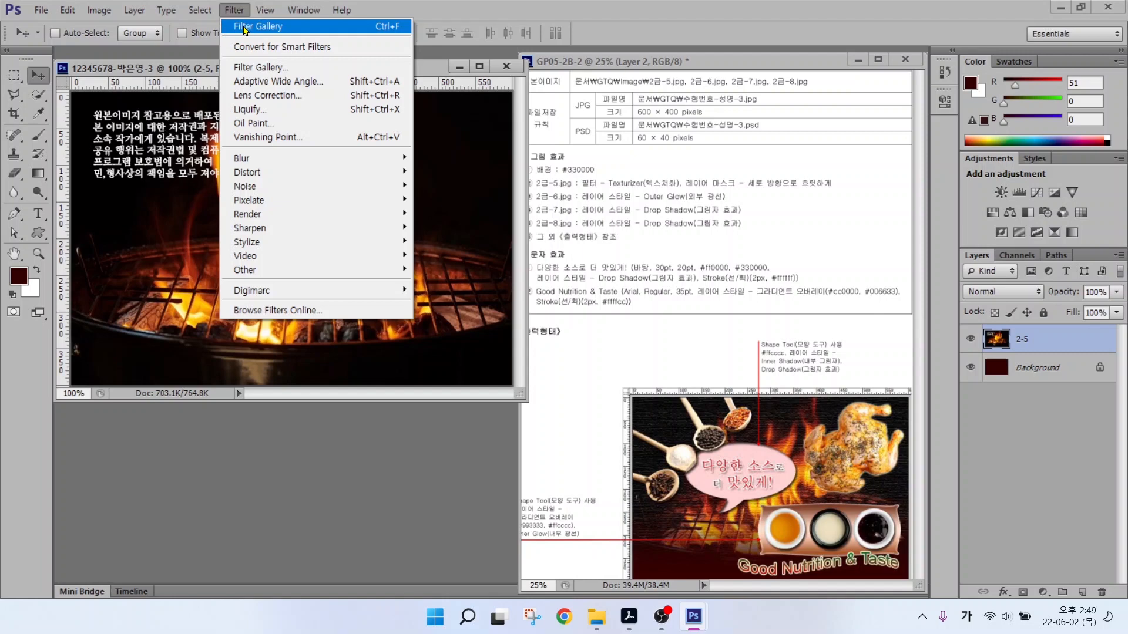
Apply the Filter Gallery's Texture > Texturizer filter to the fire photo on layer 2-5.
{"action": "left_click", "coordinate": [241, 69]}
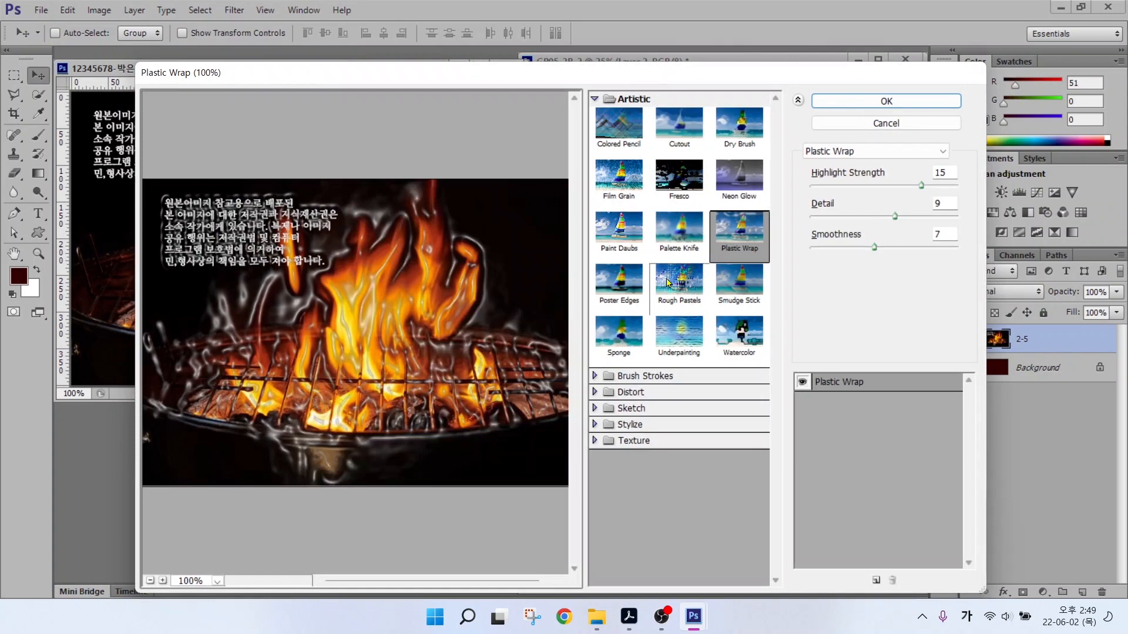
{"action": "left_click", "coordinate": [595, 99]}
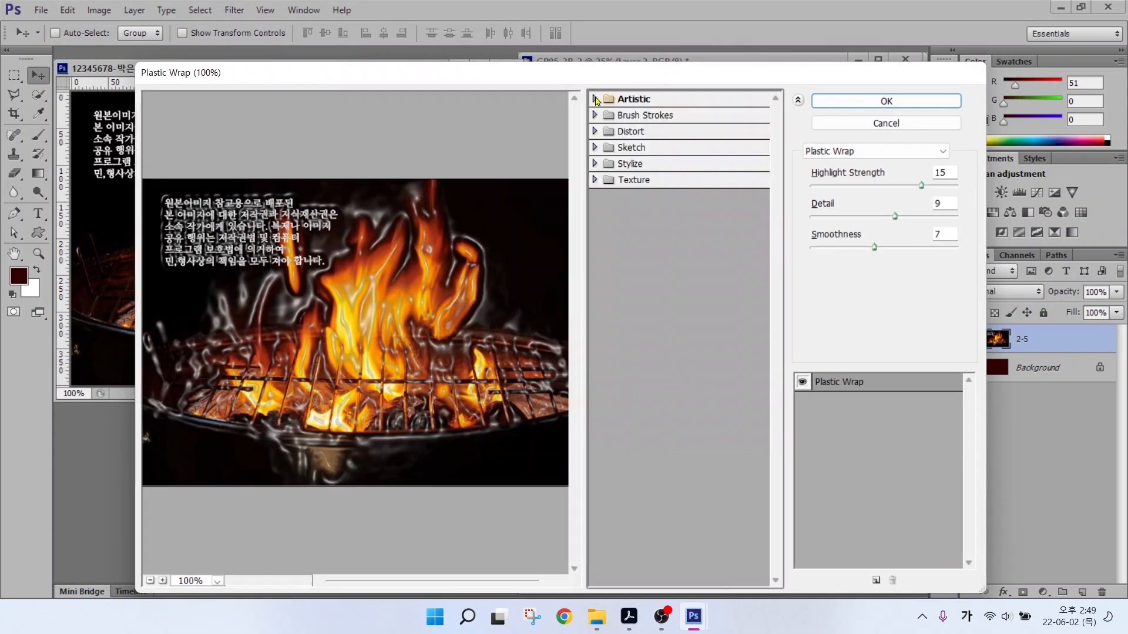
{"action": "left_click", "coordinate": [595, 180]}
{"action": "left_click", "coordinate": [735, 256]}
{"action": "key", "text": "Return"}
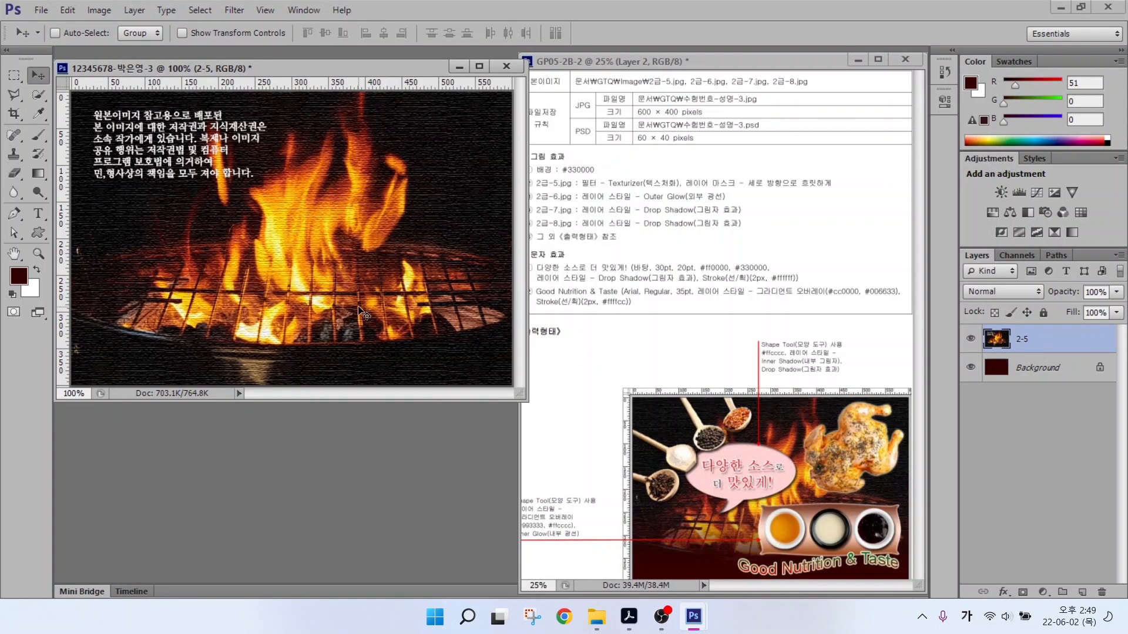
{"action": "left_click_drag", "start_coordinate": [680, 190], "coordinate": [865, 190]}
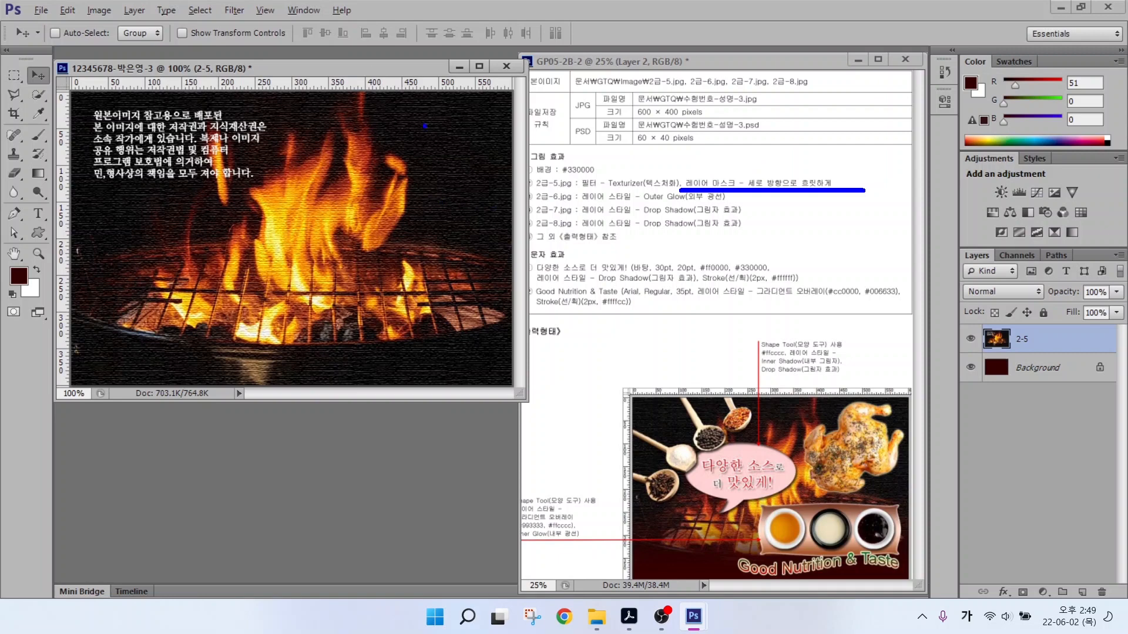
{"action": "left_click_drag", "start_coordinate": [459, 161], "coordinate": [593, 90]}
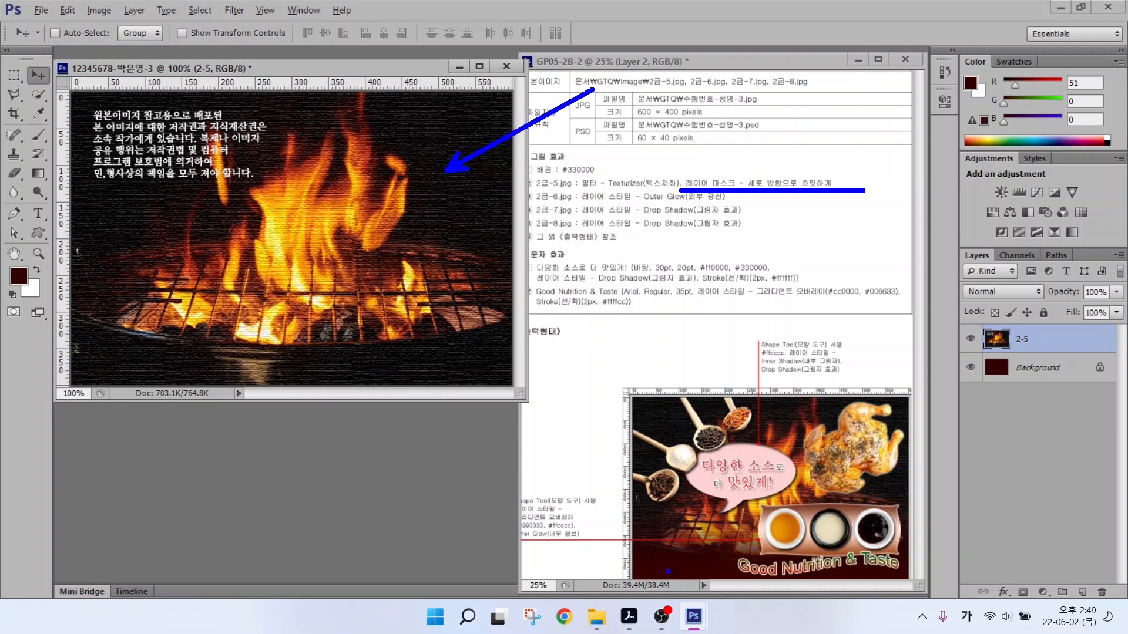
{"action": "left_click_drag", "start_coordinate": [668, 571], "coordinate": [624, 617]}
{"action": "mouse_move", "coordinate": [941, 237]}
{"action": "left_mouse_down"}
{"action": "mouse_move", "coordinate": [1045, 390]}
{"action": "mouse_move", "coordinate": [1125, 620]}
{"action": "left_mouse_up"}
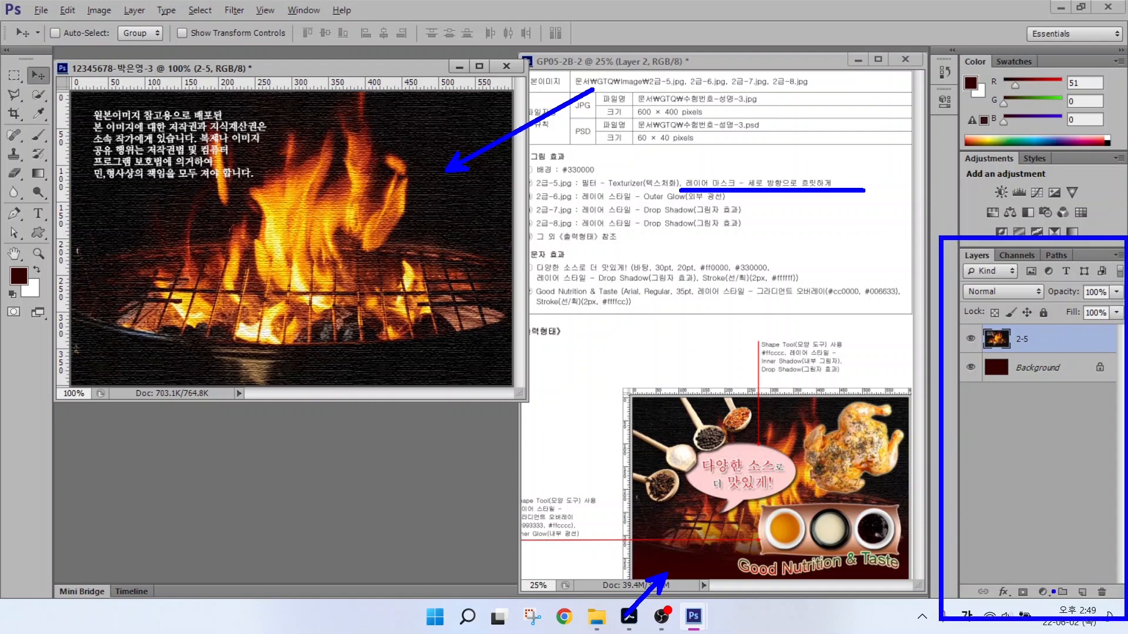
{"action": "left_click_drag", "start_coordinate": [1008, 578], "coordinate": [1040, 608]}
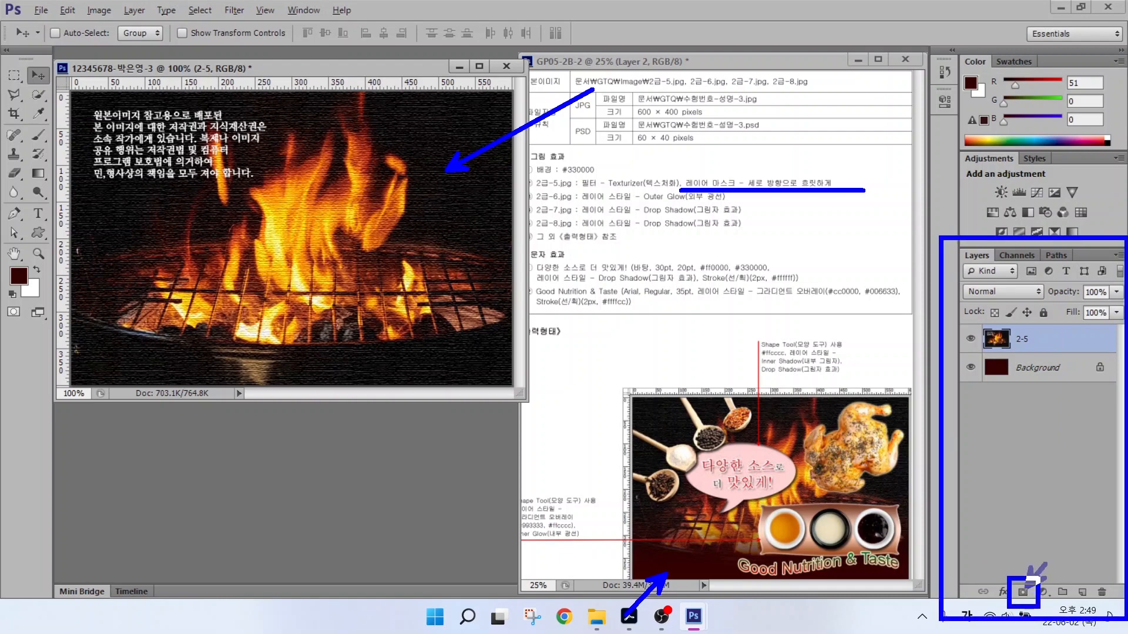
{"action": "left_click_drag", "start_coordinate": [1060, 550], "coordinate": [1025, 587]}
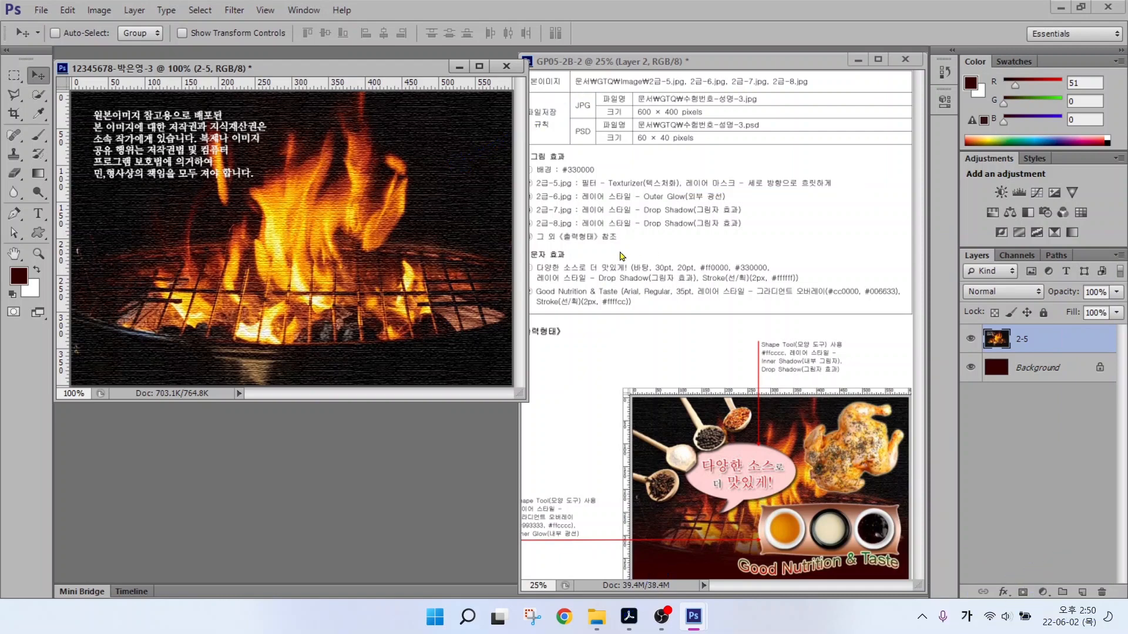
Add a white layer mask to layer 2-5.
{"action": "left_click", "coordinate": [1023, 592]}
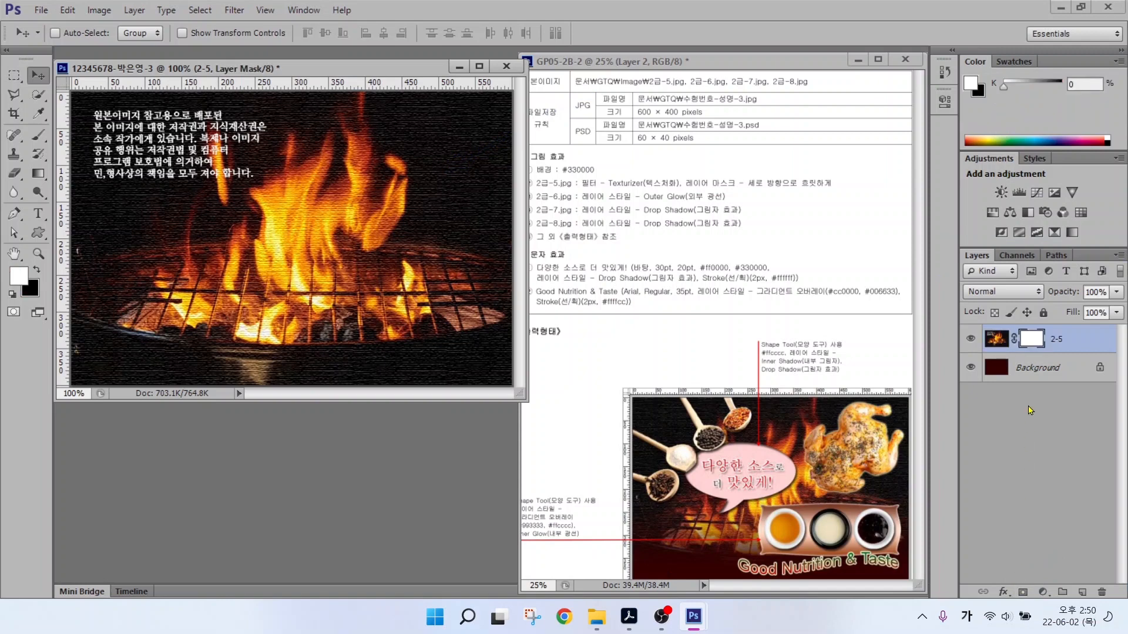
{"action": "left_click_drag", "start_coordinate": [1038, 329], "coordinate": [1076, 287]}
{"action": "mouse_move", "coordinate": [714, 591]}
{"action": "left_mouse_down"}
{"action": "mouse_move", "coordinate": [655, 585]}
{"action": "mouse_move", "coordinate": [676, 531]}
{"action": "mouse_move", "coordinate": [752, 534]}
{"action": "mouse_move", "coordinate": [774, 578]}
{"action": "mouse_move", "coordinate": [694, 589]}
{"action": "left_mouse_up"}
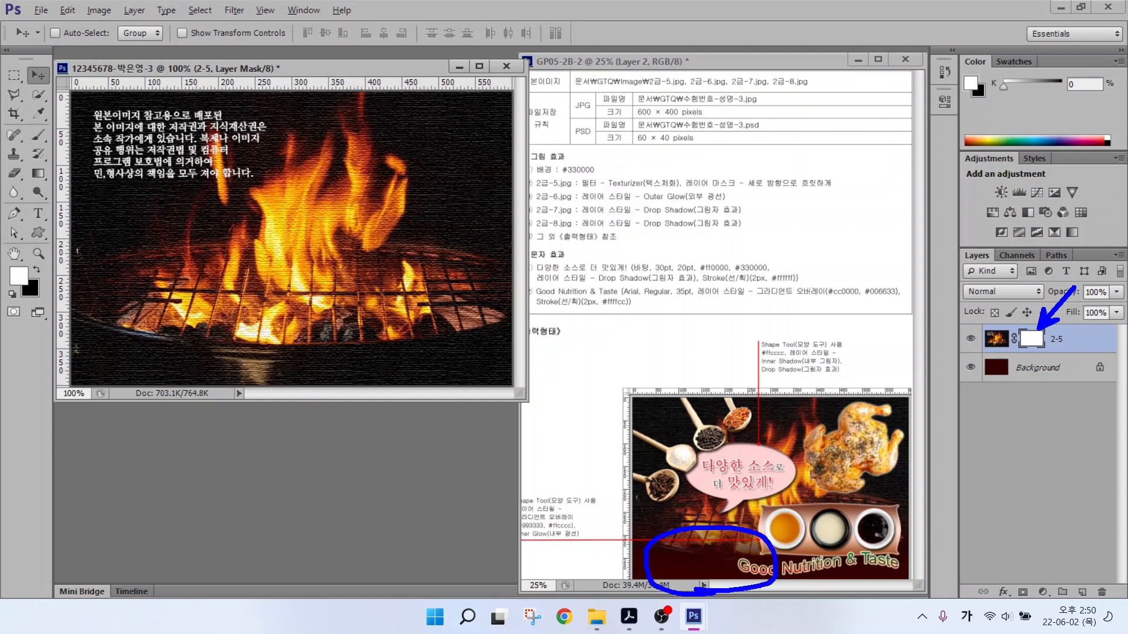
{"action": "key", "text": "Escape"}
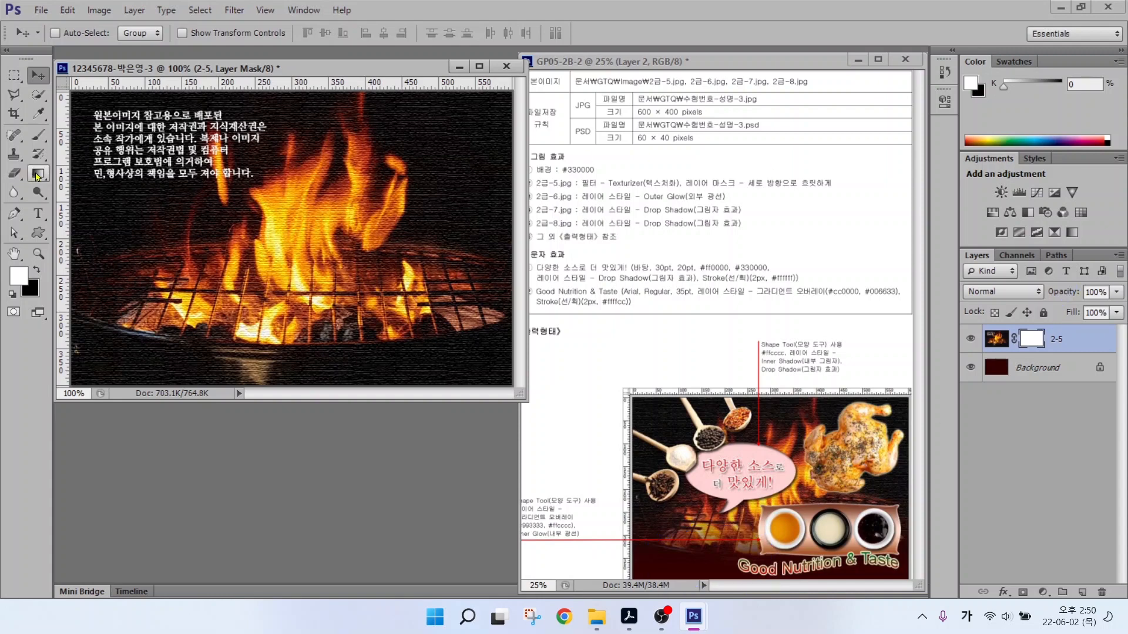
Choose the Gradient tool with the Black, White gradient preset.
{"action": "left_click", "coordinate": [37, 176]}
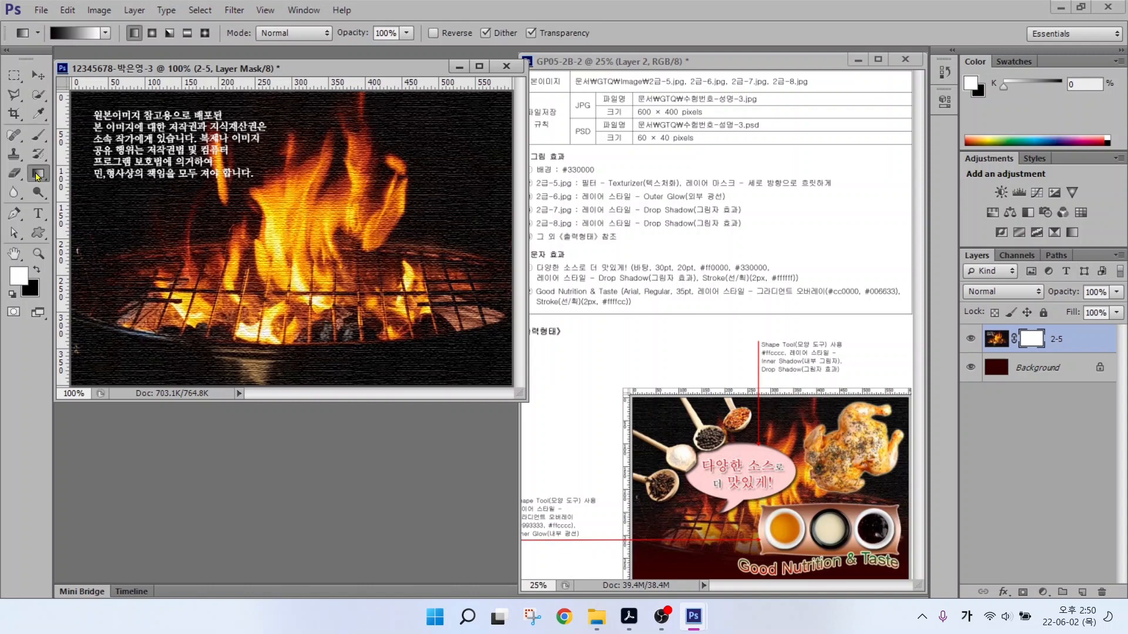
{"action": "mouse_move", "coordinate": [1056, 355]}
{"action": "left_mouse_down"}
{"action": "mouse_move", "coordinate": [1020, 364]}
{"action": "mouse_move", "coordinate": [1012, 332]}
{"action": "mouse_move", "coordinate": [1054, 317]}
{"action": "mouse_move", "coordinate": [1055, 364]}
{"action": "left_mouse_up"}
{"action": "mouse_move", "coordinate": [50, 189]}
{"action": "left_mouse_down"}
{"action": "mouse_move", "coordinate": [22, 185]}
{"action": "mouse_move", "coordinate": [34, 167]}
{"action": "mouse_move", "coordinate": [59, 185]}
{"action": "left_mouse_up"}
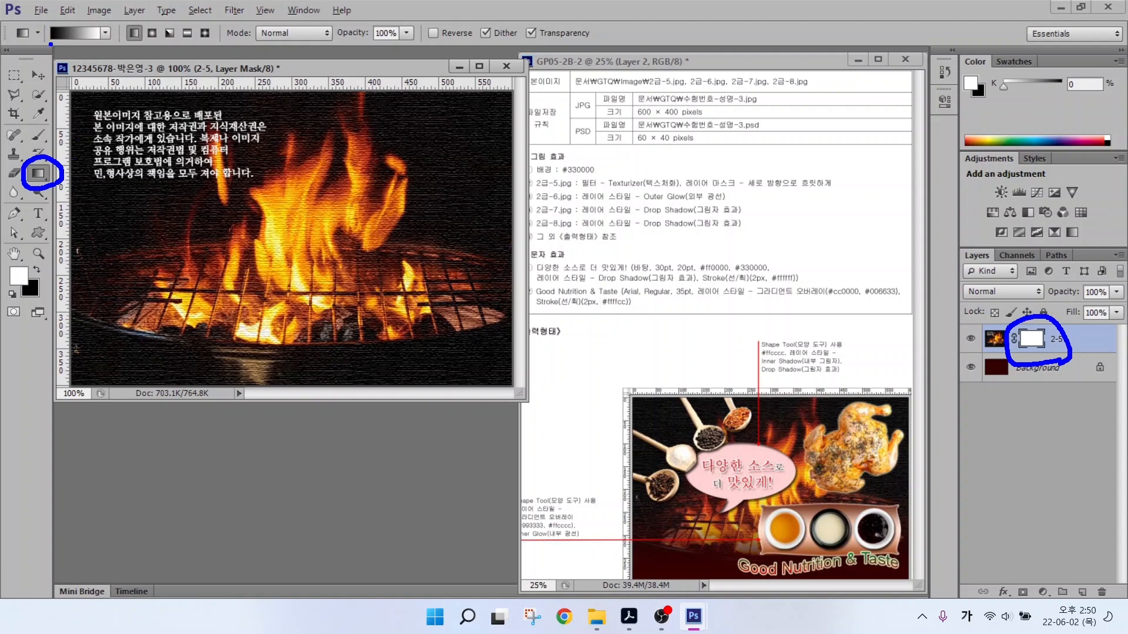
{"action": "left_click_drag", "start_coordinate": [51, 44], "coordinate": [33, 78]}
{"action": "mouse_move", "coordinate": [106, 50]}
{"action": "left_mouse_down"}
{"action": "mouse_move", "coordinate": [121, 80]}
{"action": "mouse_move", "coordinate": [122, 58]}
{"action": "left_mouse_up"}
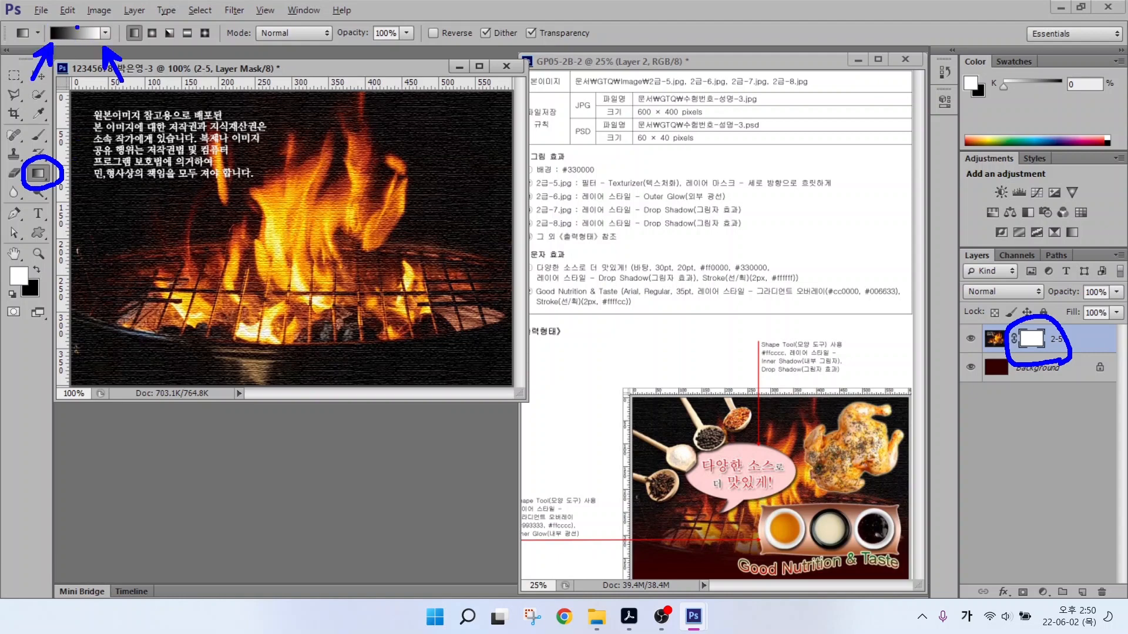
{"action": "key", "text": "Escape"}
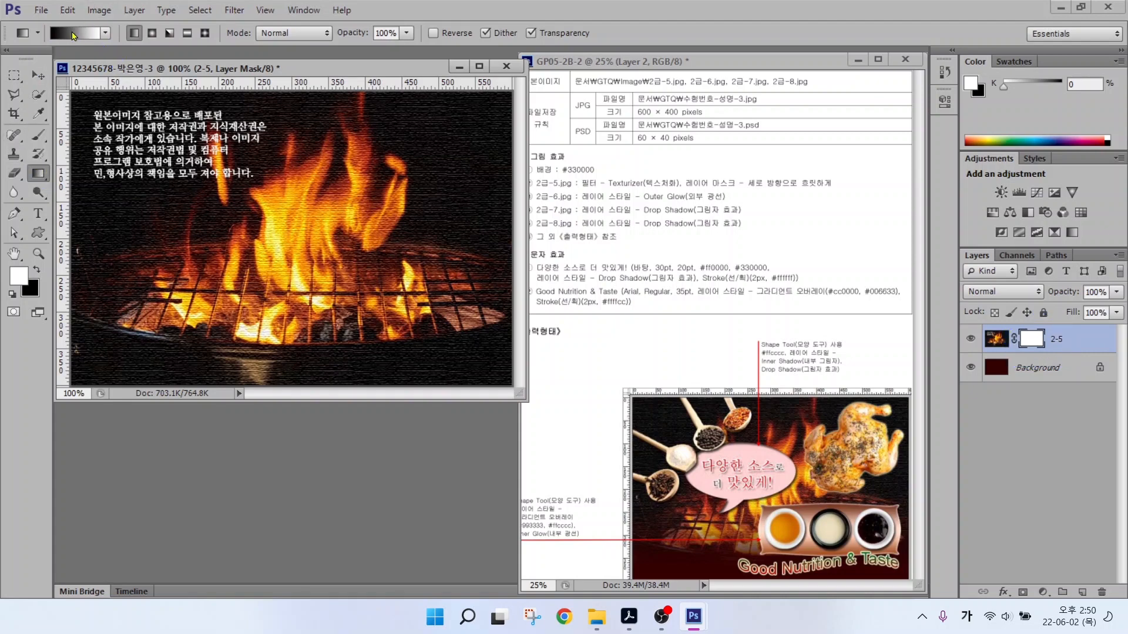
{"action": "left_click", "coordinate": [74, 36]}
{"action": "left_click", "coordinate": [327, 182]}
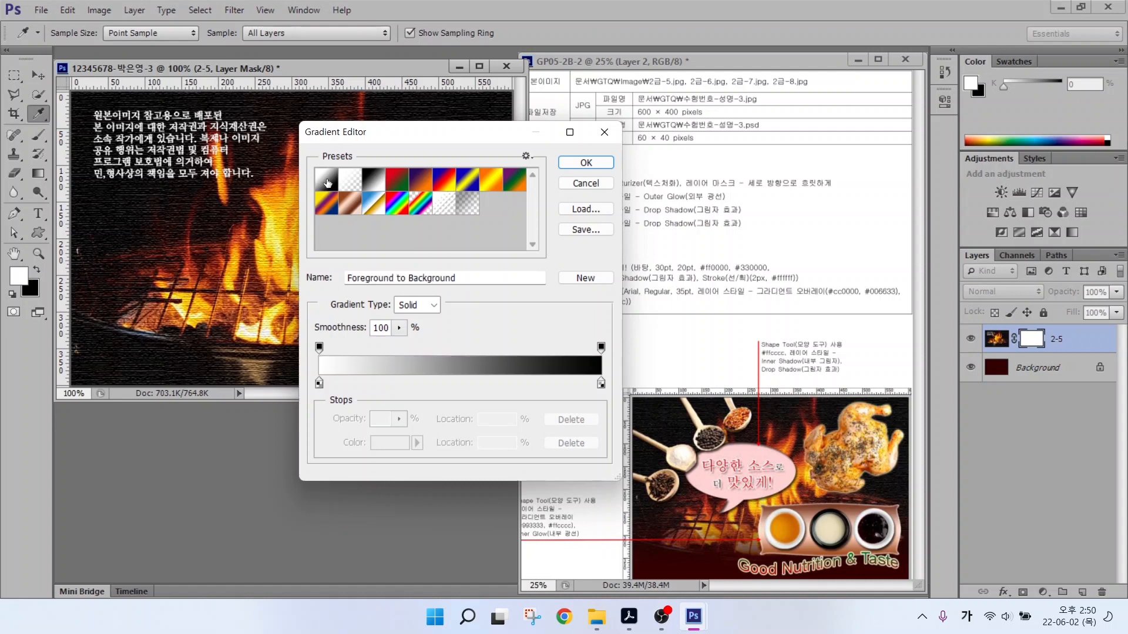
{"action": "left_click", "coordinate": [372, 182]}
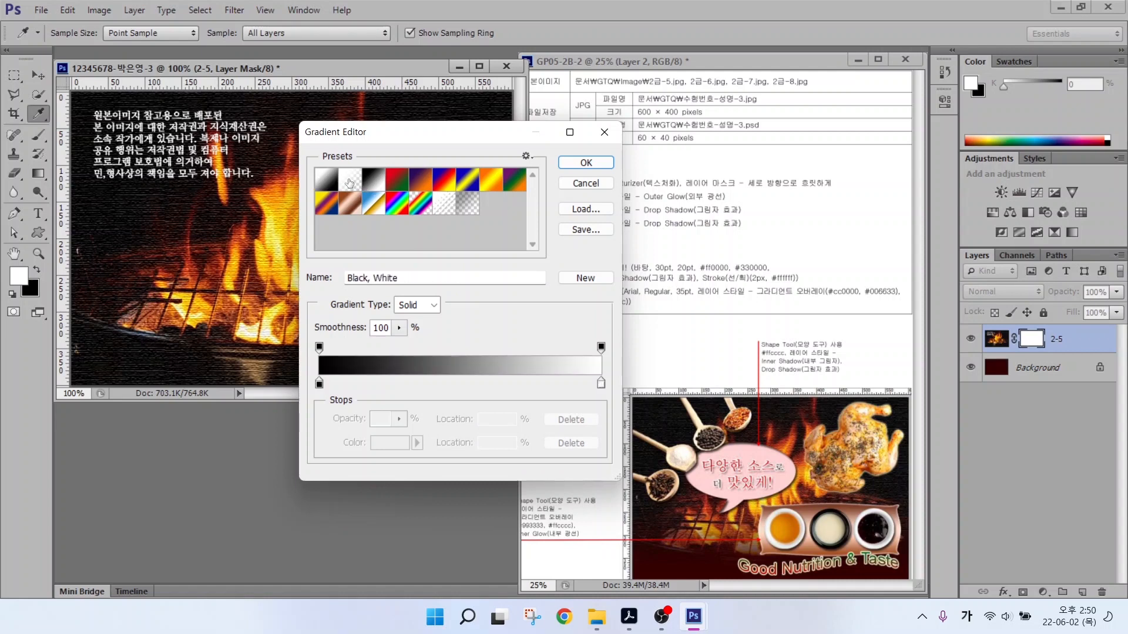
{"action": "left_click", "coordinate": [586, 163]}
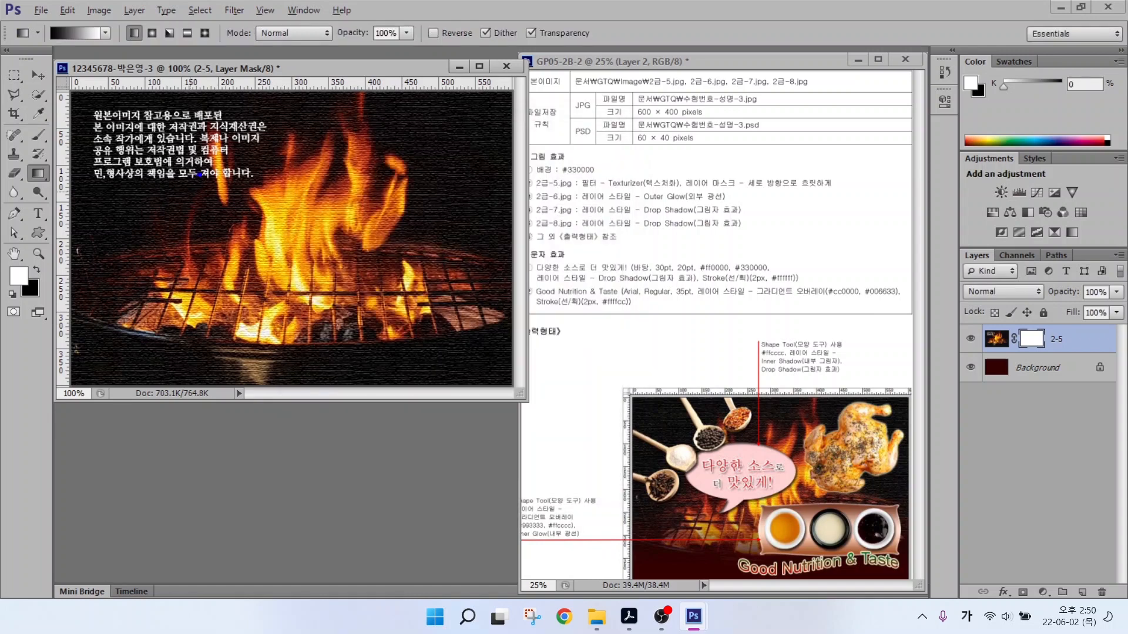
Draw a vertical gradient on the mask so the fire fades out toward the bottom.
{"action": "mouse_move", "coordinate": [316, 203]}
{"action": "left_mouse_down"}
{"action": "mouse_move", "coordinate": [176, 117]}
{"action": "mouse_move", "coordinate": [320, 170]}
{"action": "mouse_move", "coordinate": [294, 206]}
{"action": "left_mouse_up"}
{"action": "mouse_move", "coordinate": [192, 124]}
{"action": "left_mouse_down"}
{"action": "mouse_move", "coordinate": [257, 124]}
{"action": "mouse_move", "coordinate": [240, 126]}
{"action": "mouse_move", "coordinate": [263, 155]}
{"action": "left_mouse_up"}
{"action": "mouse_move", "coordinate": [239, 153]}
{"action": "left_mouse_down"}
{"action": "mouse_move", "coordinate": [240, 176]}
{"action": "mouse_move", "coordinate": [273, 160]}
{"action": "left_mouse_up"}
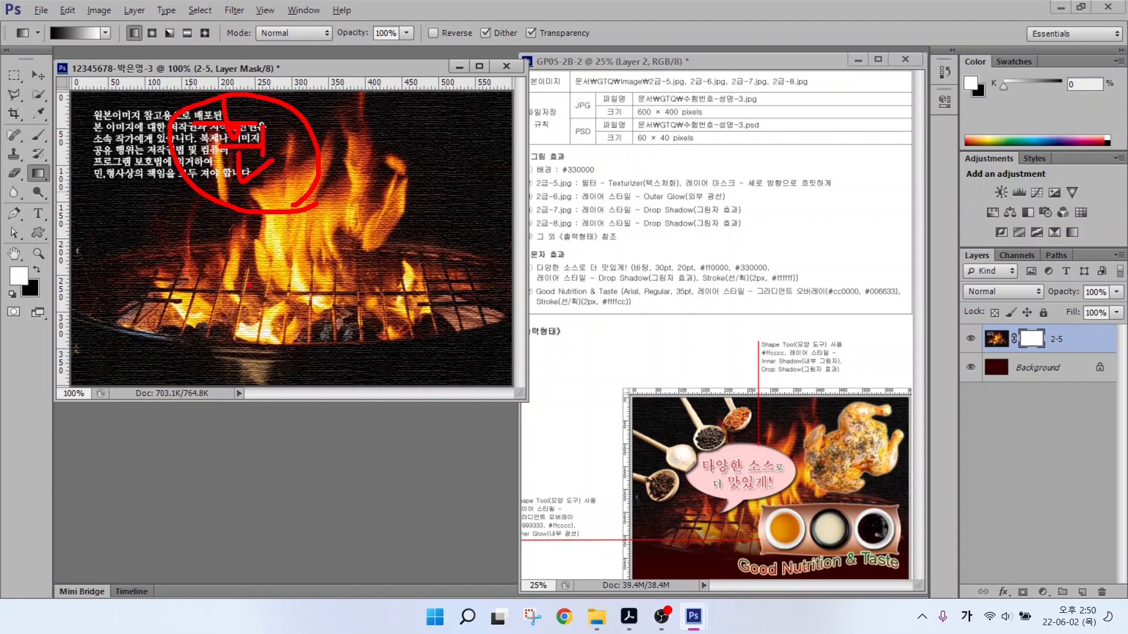
{"action": "mouse_move", "coordinate": [275, 278]}
{"action": "left_mouse_down"}
{"action": "mouse_move", "coordinate": [250, 277]}
{"action": "mouse_move", "coordinate": [167, 351]}
{"action": "mouse_move", "coordinate": [252, 383]}
{"action": "mouse_move", "coordinate": [317, 322]}
{"action": "mouse_move", "coordinate": [283, 287]}
{"action": "mouse_move", "coordinate": [229, 279]}
{"action": "mouse_move", "coordinate": [238, 339]}
{"action": "mouse_move", "coordinate": [255, 342]}
{"action": "mouse_move", "coordinate": [272, 369]}
{"action": "left_mouse_up"}
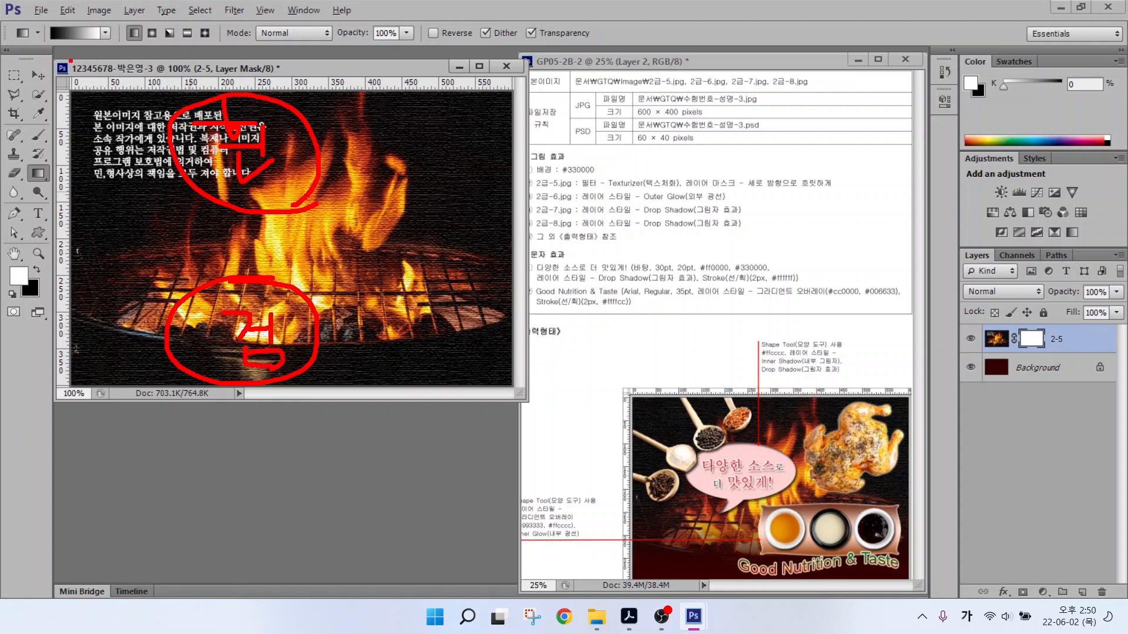
{"action": "mouse_move", "coordinate": [62, 46]}
{"action": "left_mouse_down"}
{"action": "mouse_move", "coordinate": [32, 12]}
{"action": "mouse_move", "coordinate": [54, 18]}
{"action": "mouse_move", "coordinate": [50, 59]}
{"action": "left_mouse_up"}
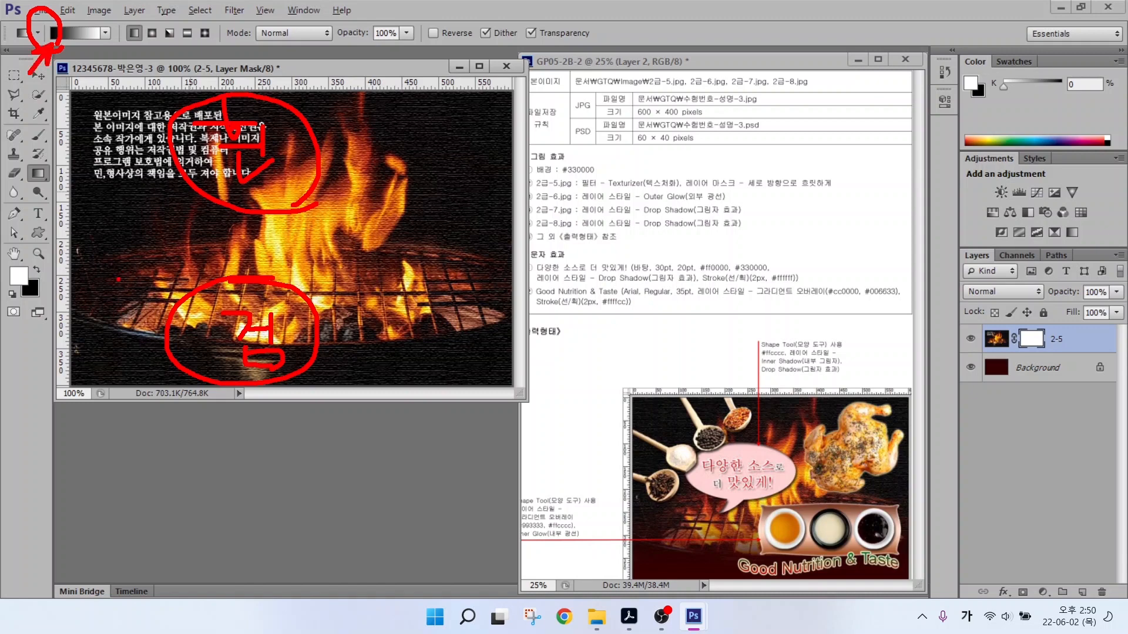
{"action": "mouse_move", "coordinate": [119, 348]}
{"action": "left_mouse_down"}
{"action": "mouse_move", "coordinate": [152, 136]}
{"action": "mouse_move", "coordinate": [137, 169]}
{"action": "mouse_move", "coordinate": [173, 176]}
{"action": "left_mouse_up"}
{"action": "key", "text": "Escape"}
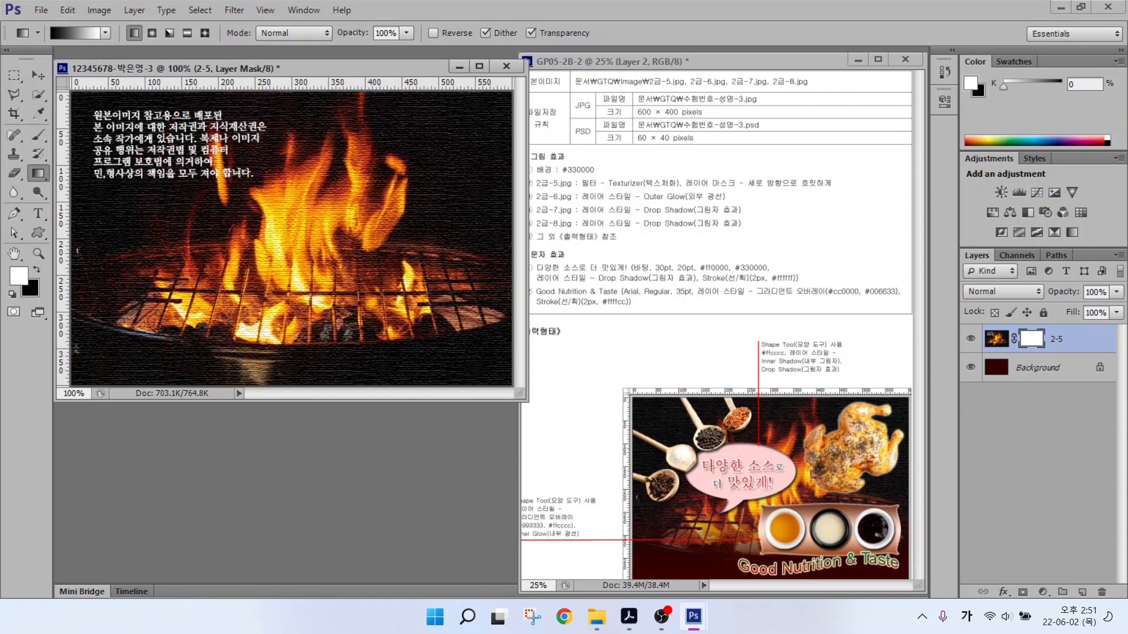
{"action": "left_click_drag", "start_coordinate": [153, 351], "coordinate": [152, 179]}
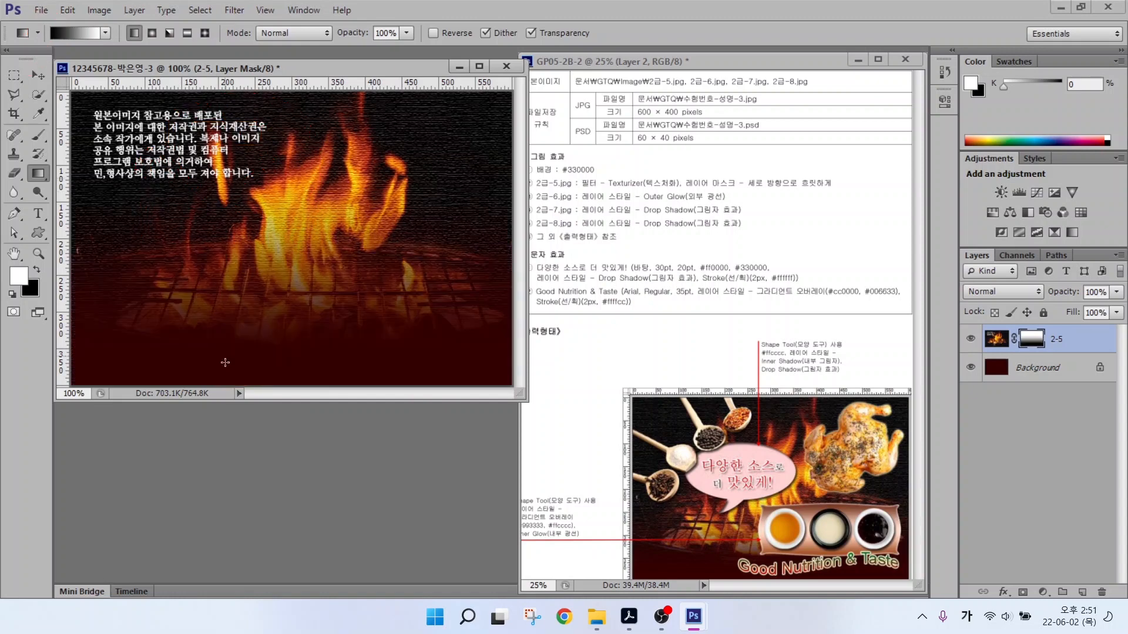
{"action": "key", "text": "ctrl"}
{"action": "left_click_drag", "start_coordinate": [185, 354], "coordinate": [185, 228]}
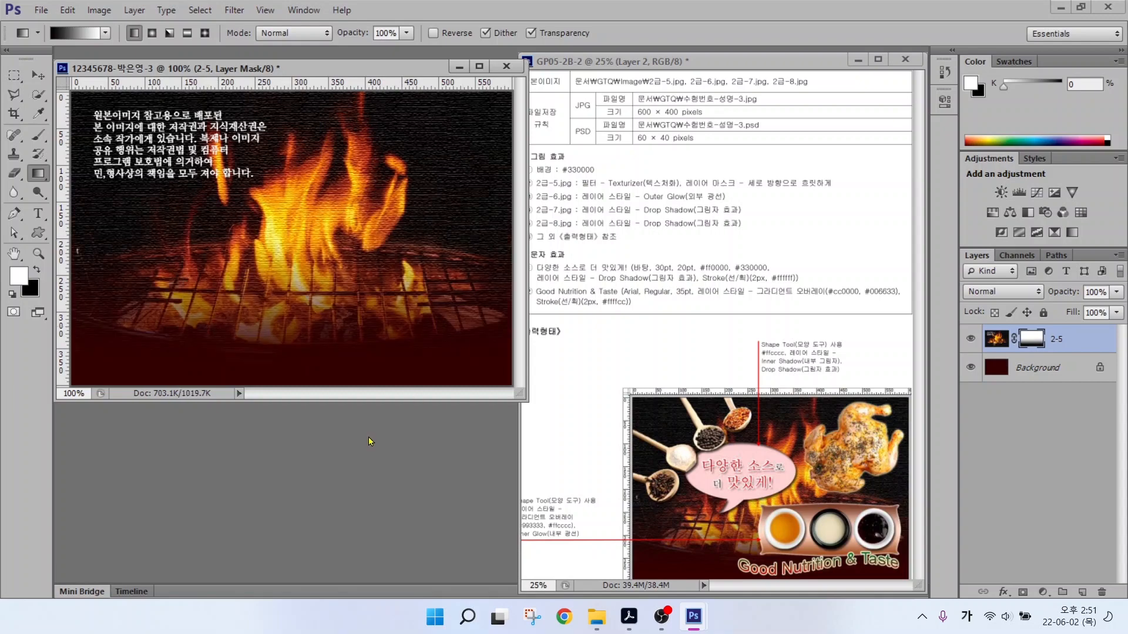
Open 2급-6.jpg, Quick Select the chicken, and drag it into the main canvas.
{"action": "key", "text": "ctrl+o"}
{"action": "left_click", "coordinate": [735, 176]}
{"action": "left_click", "coordinate": [981, 478]}
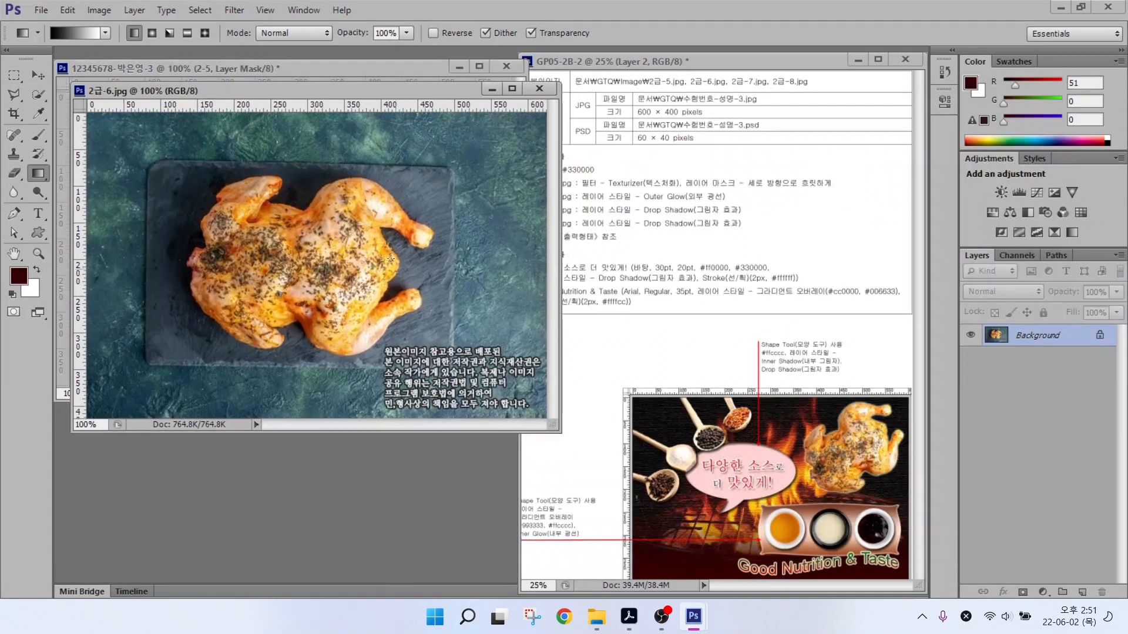
{"action": "key", "text": "w"}
{"action": "mouse_move", "coordinate": [253, 194]}
{"action": "left_mouse_down"}
{"action": "mouse_move", "coordinate": [263, 295]}
{"action": "mouse_move", "coordinate": [352, 208]}
{"action": "mouse_move", "coordinate": [393, 209]}
{"action": "mouse_move", "coordinate": [407, 222]}
{"action": "mouse_move", "coordinate": [360, 228]}
{"action": "mouse_move", "coordinate": [353, 292]}
{"action": "mouse_move", "coordinate": [373, 266]}
{"action": "mouse_move", "coordinate": [261, 272]}
{"action": "mouse_move", "coordinate": [325, 296]}
{"action": "mouse_move", "coordinate": [343, 340]}
{"action": "mouse_move", "coordinate": [354, 322]}
{"action": "mouse_move", "coordinate": [407, 306]}
{"action": "mouse_move", "coordinate": [250, 326]}
{"action": "mouse_move", "coordinate": [268, 338]}
{"action": "mouse_move", "coordinate": [215, 262]}
{"action": "left_mouse_up"}
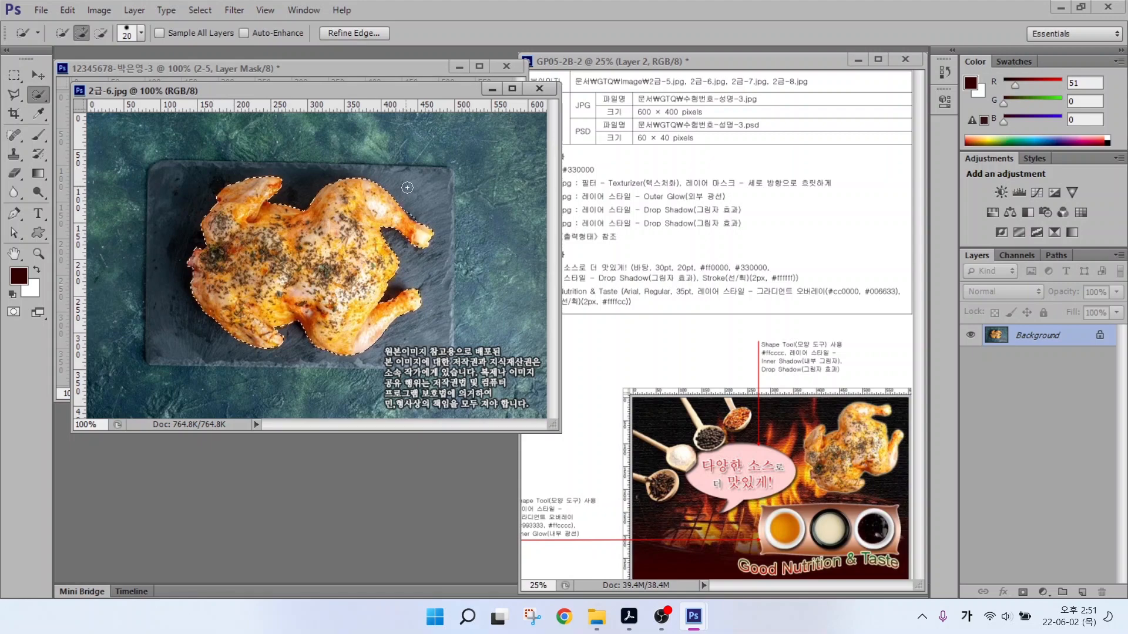
{"action": "left_click_drag", "start_coordinate": [158, 92], "coordinate": [207, 149]}
{"action": "key", "text": "v"}
{"action": "left_click_drag", "start_coordinate": [372, 326], "coordinate": [303, 232]}
{"action": "left_click", "coordinate": [588, 147]}
Name the chicken layer 2-6, then shrink it and place it at the canvas's top right.
{"action": "double_click", "coordinate": [1021, 339]}
{"action": "type", "text": "2-6"}
{"action": "key", "text": "Return"}
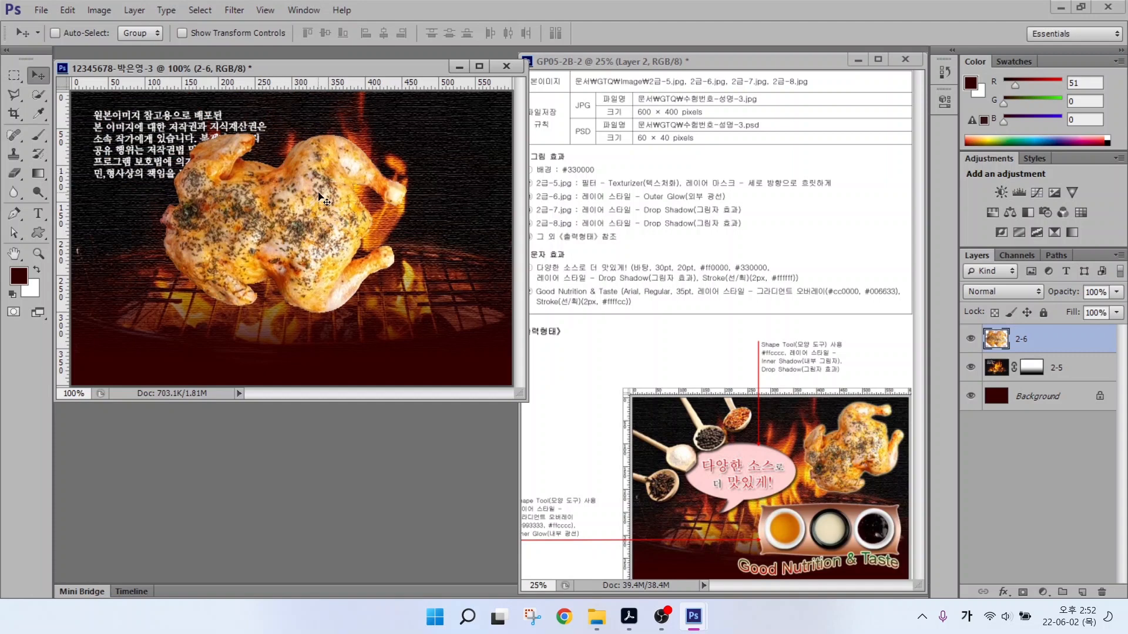
{"action": "key", "text": "ctrl+t"}
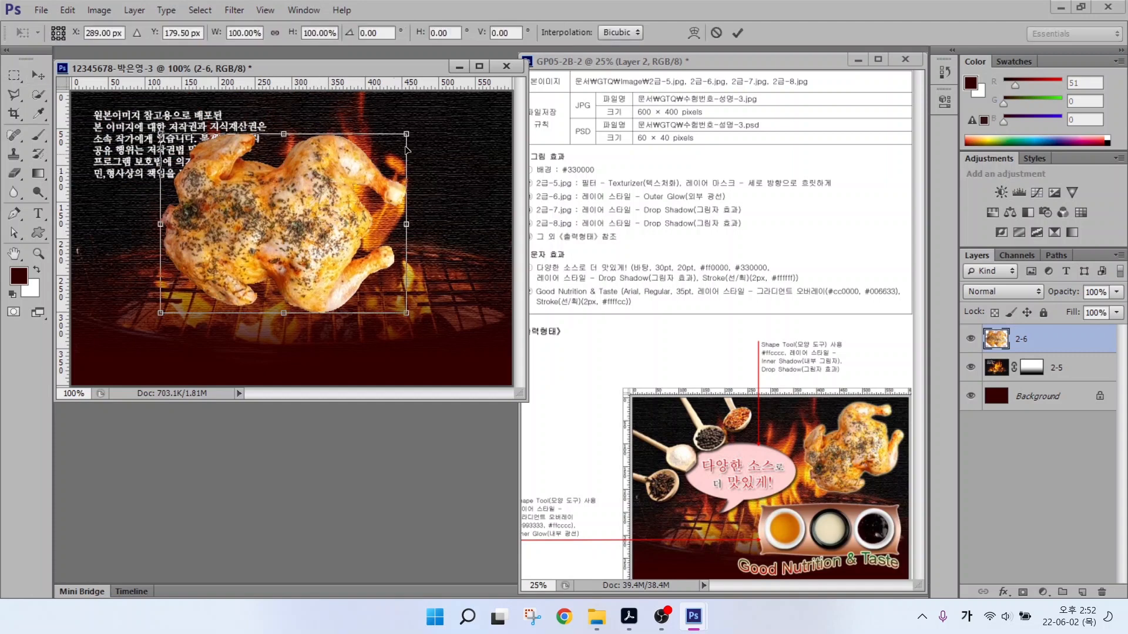
{"action": "left_click_drag", "start_coordinate": [405, 134], "coordinate": [310, 139]}
{"action": "left_click_drag", "start_coordinate": [298, 220], "coordinate": [424, 167]}
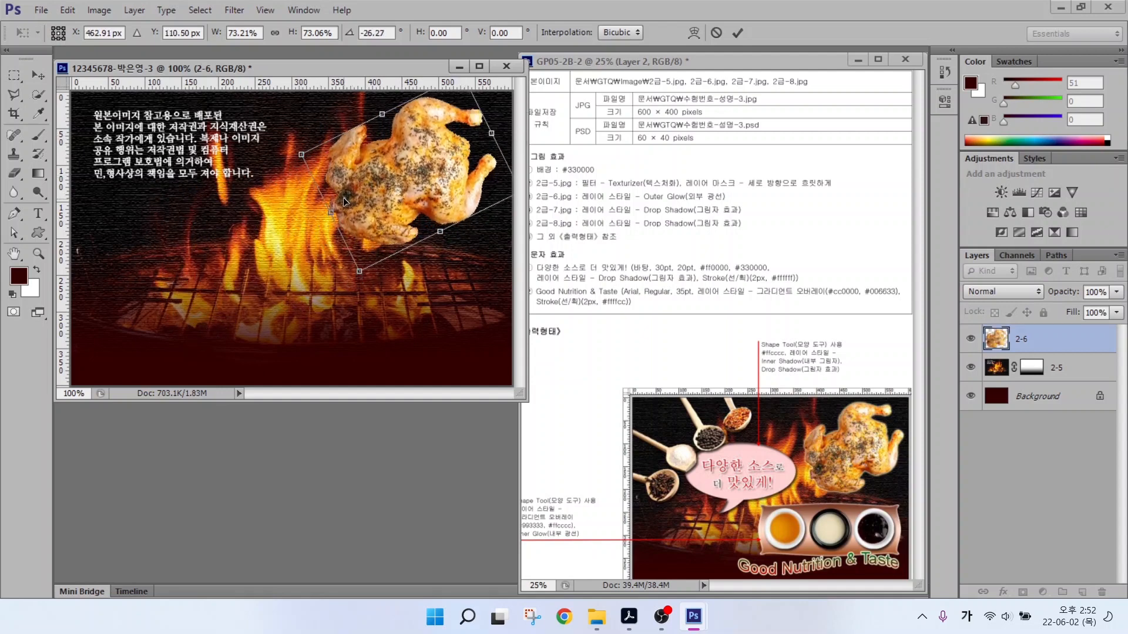
{"action": "left_click_drag", "start_coordinate": [359, 271], "coordinate": [371, 251]}
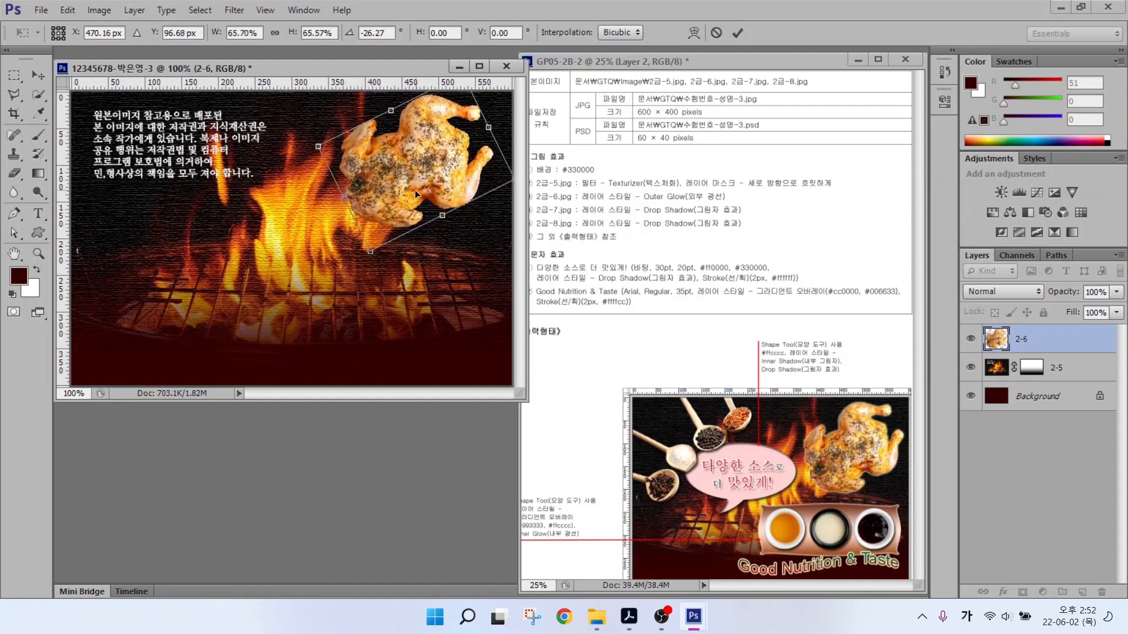
{"action": "left_click_drag", "start_coordinate": [416, 193], "coordinate": [421, 193]}
{"action": "key", "text": "Return"}
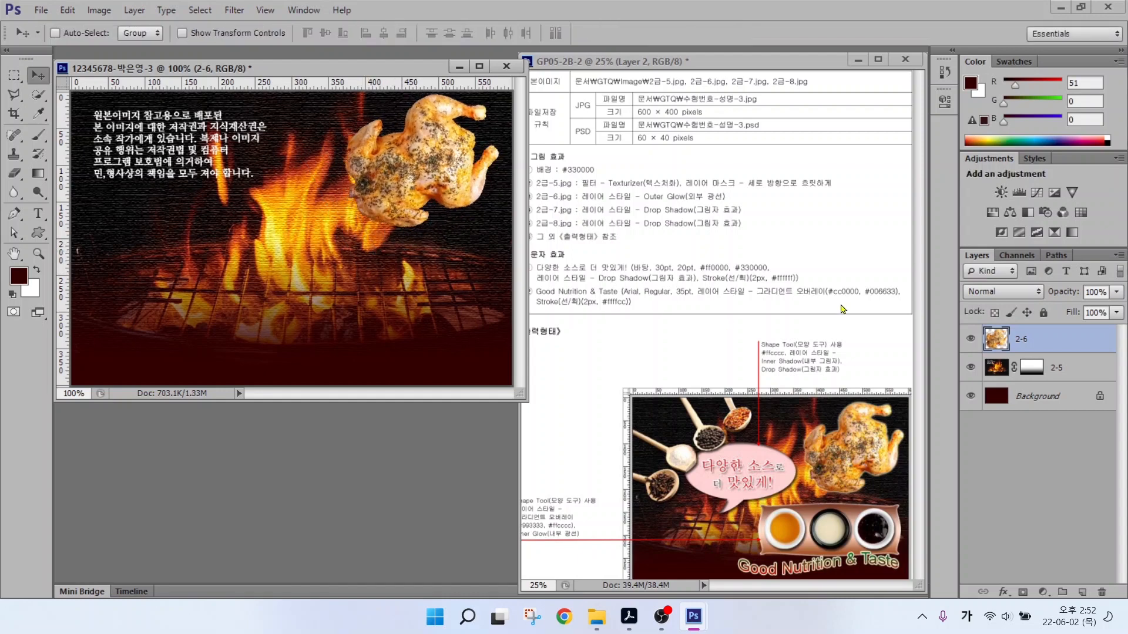
Add an Outer Glow effect to the chicken layer.
{"action": "left_click", "coordinate": [1004, 595]}
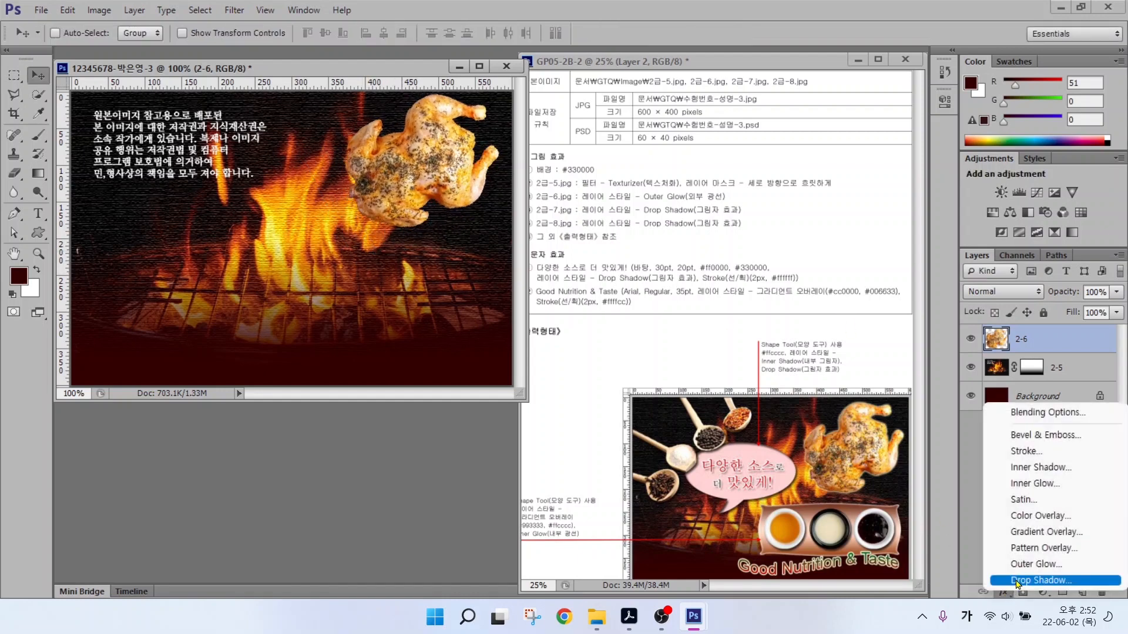
{"action": "left_click", "coordinate": [1011, 565]}
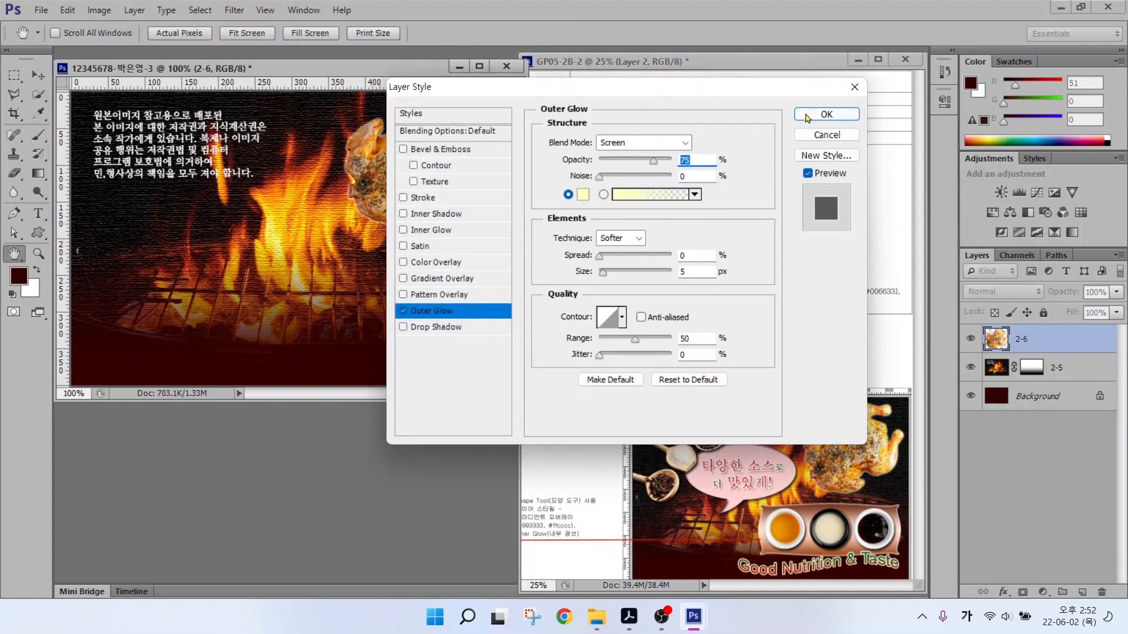
{"action": "left_click", "coordinate": [807, 118]}
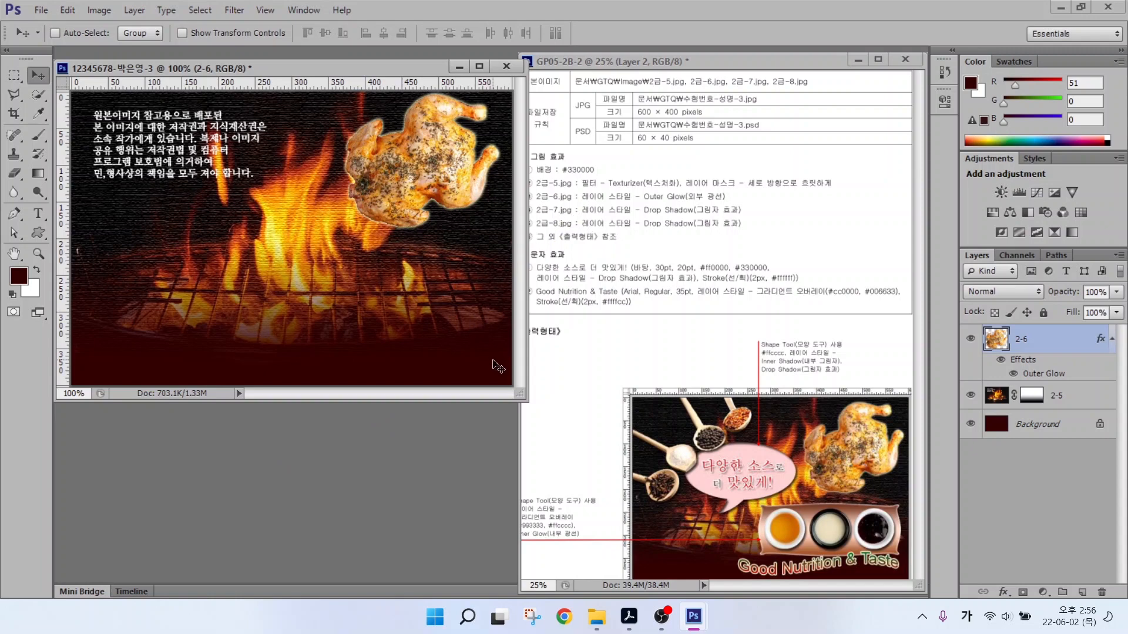
Open 2급-7.jpg and Quick Select the sauce bowls, subtracting the surrounding wood.
{"action": "key", "text": "ctrl+o"}
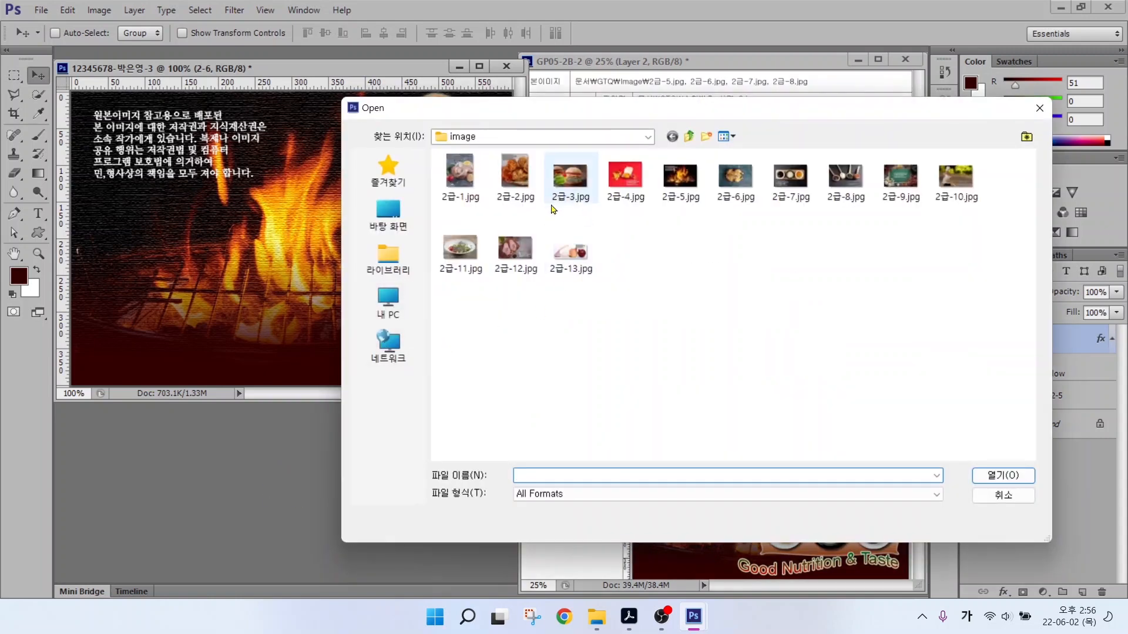
{"action": "double_click", "coordinate": [787, 179]}
{"action": "key", "text": "w"}
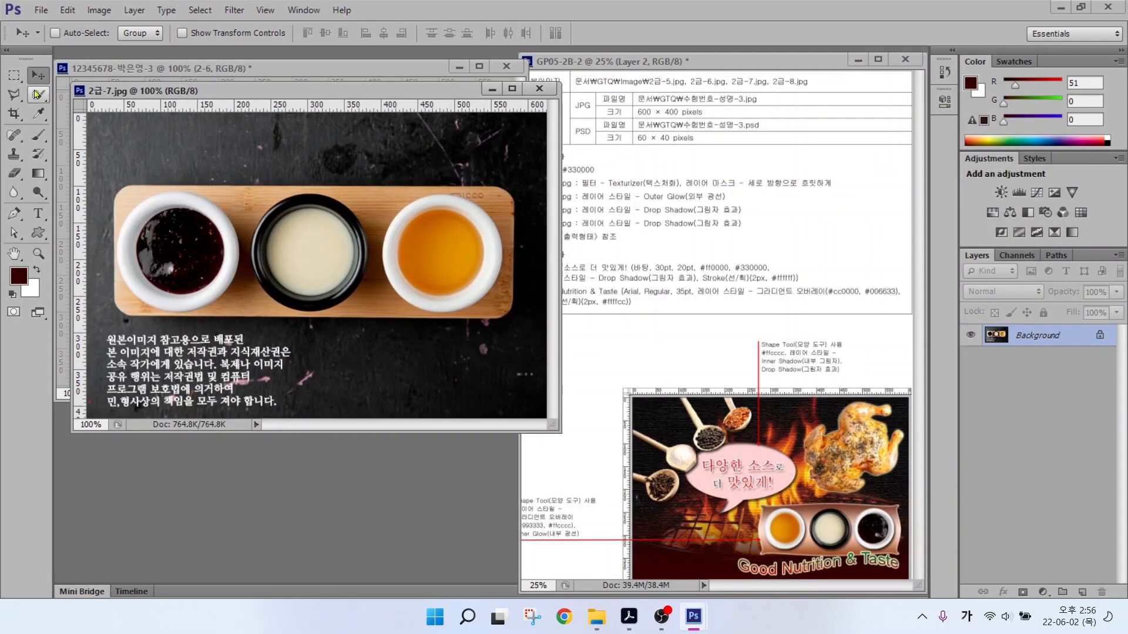
{"action": "mouse_move", "coordinate": [143, 274]}
{"action": "left_mouse_down"}
{"action": "mouse_move", "coordinate": [140, 241]}
{"action": "mouse_move", "coordinate": [166, 205]}
{"action": "mouse_move", "coordinate": [204, 235]}
{"action": "left_mouse_up"}
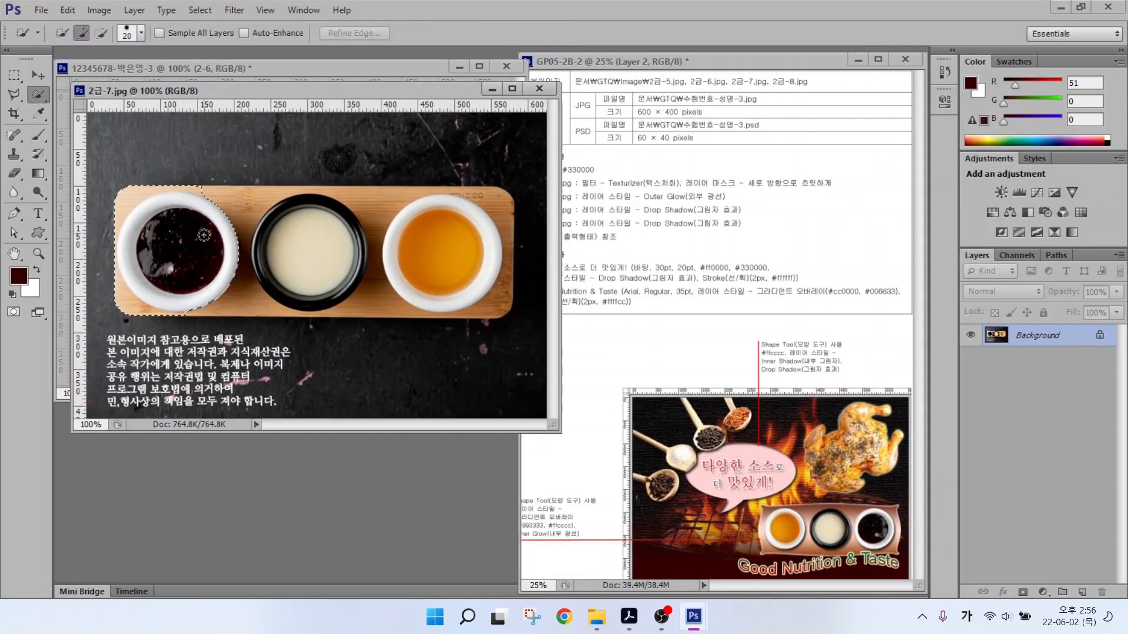
{"action": "mouse_move", "coordinate": [272, 245]}
{"action": "left_mouse_down"}
{"action": "mouse_move", "coordinate": [289, 235]}
{"action": "mouse_move", "coordinate": [470, 272]}
{"action": "left_mouse_up"}
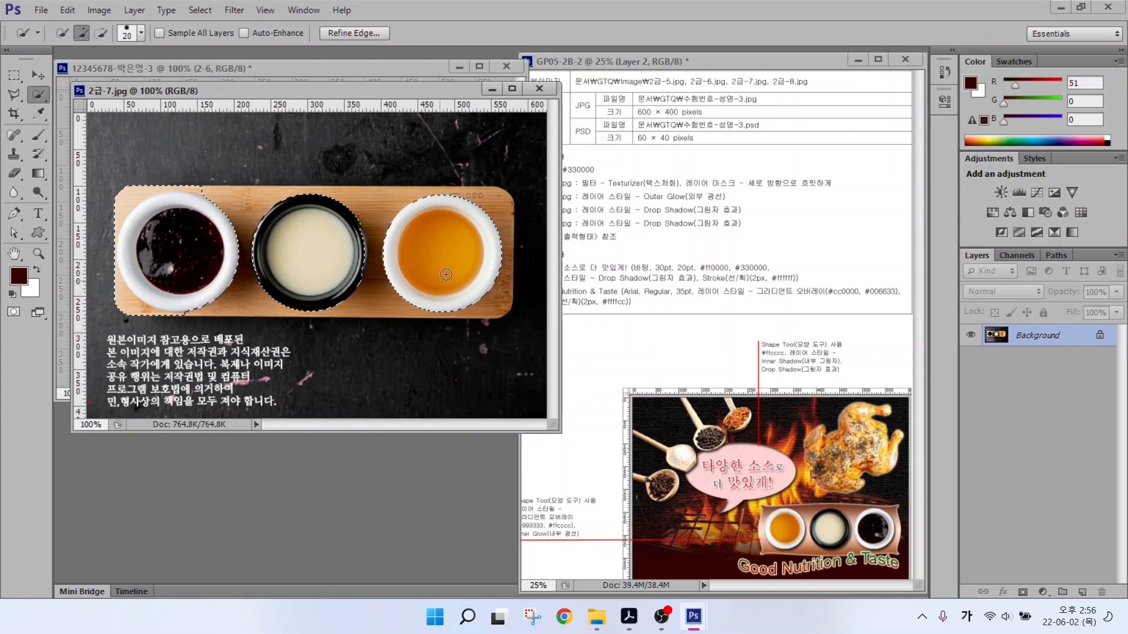
{"action": "left_click", "coordinate": [101, 34]}
{"action": "left_click_drag", "start_coordinate": [125, 201], "coordinate": [169, 189]}
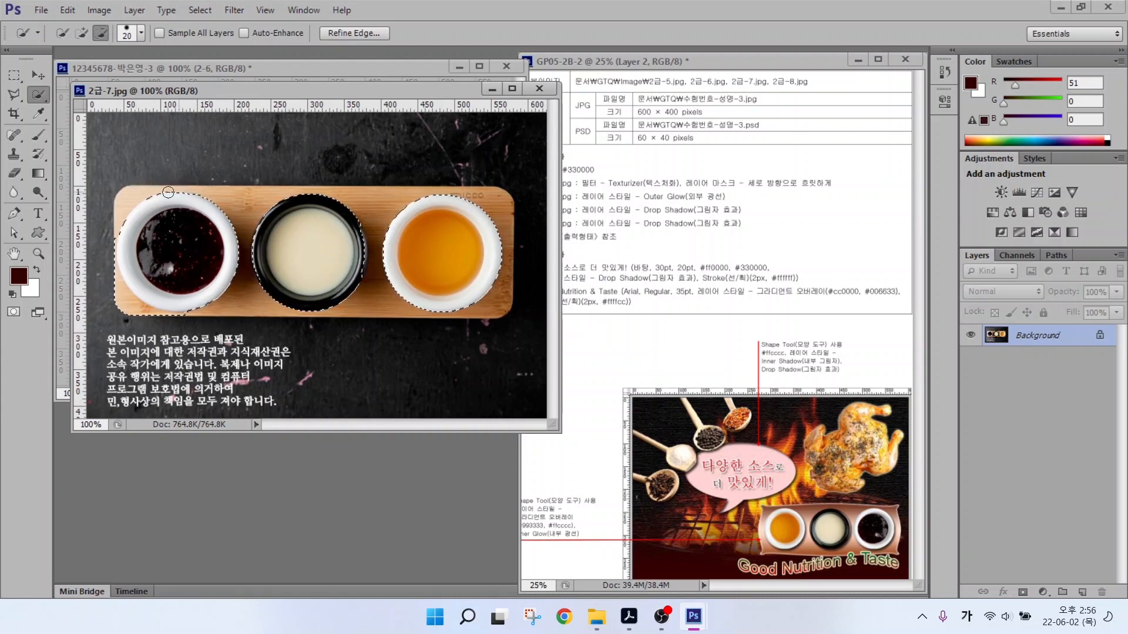
{"action": "mouse_move", "coordinate": [121, 289]}
{"action": "left_mouse_down"}
{"action": "mouse_move", "coordinate": [134, 307]}
{"action": "mouse_move", "coordinate": [175, 318]}
{"action": "left_mouse_up"}
{"action": "left_click_drag", "start_coordinate": [110, 236], "coordinate": [111, 257]}
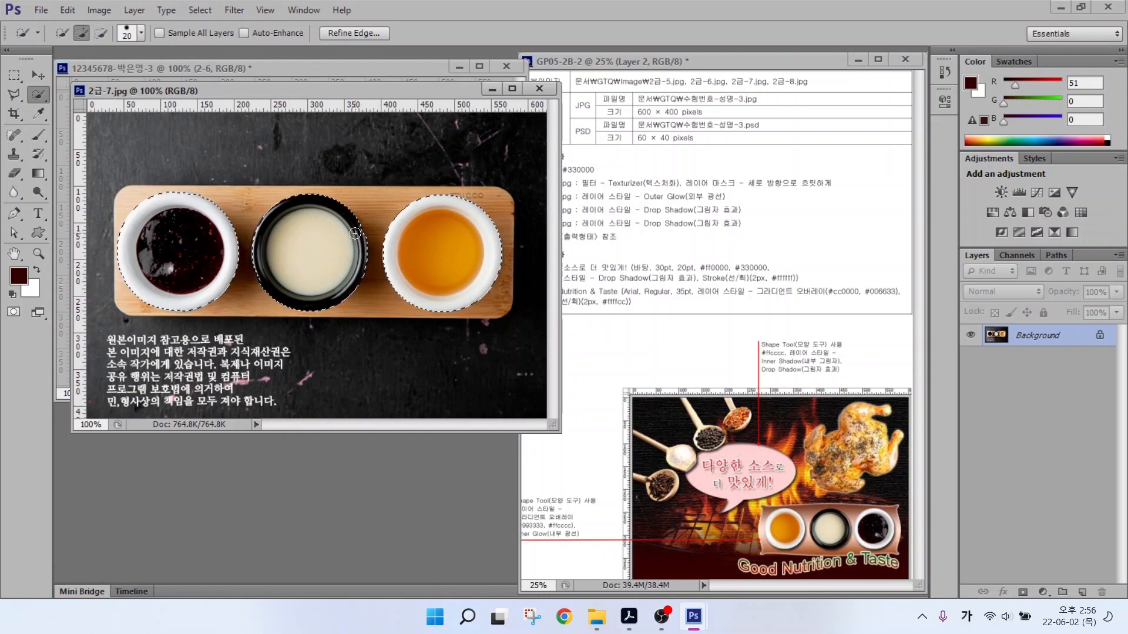
Move the selected bowls into the main document and name their layer 2-7.
{"action": "left_click_drag", "start_coordinate": [149, 92], "coordinate": [142, 152]}
{"action": "left_click", "coordinate": [38, 75]}
{"action": "left_click_drag", "start_coordinate": [202, 308], "coordinate": [242, 123]}
{"action": "left_click_drag", "start_coordinate": [242, 122], "coordinate": [206, 232]}
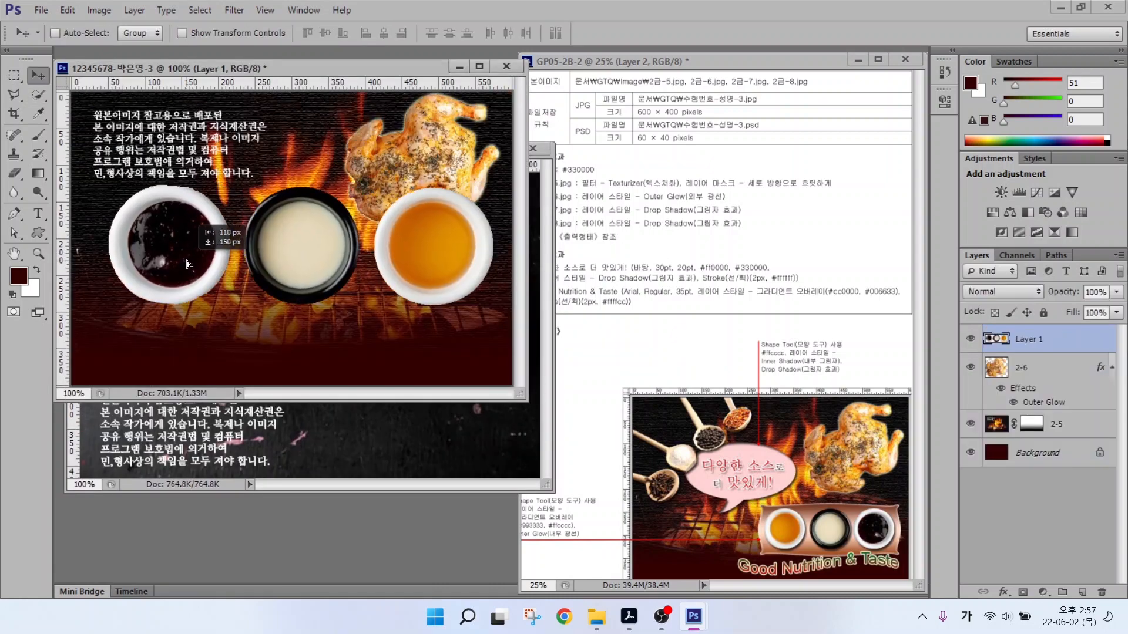
{"action": "left_click", "coordinate": [536, 155]}
{"action": "left_click", "coordinate": [533, 149]}
{"action": "double_click", "coordinate": [1028, 339]}
{"action": "type", "text": "2-7"}
{"action": "key", "text": "Return"}
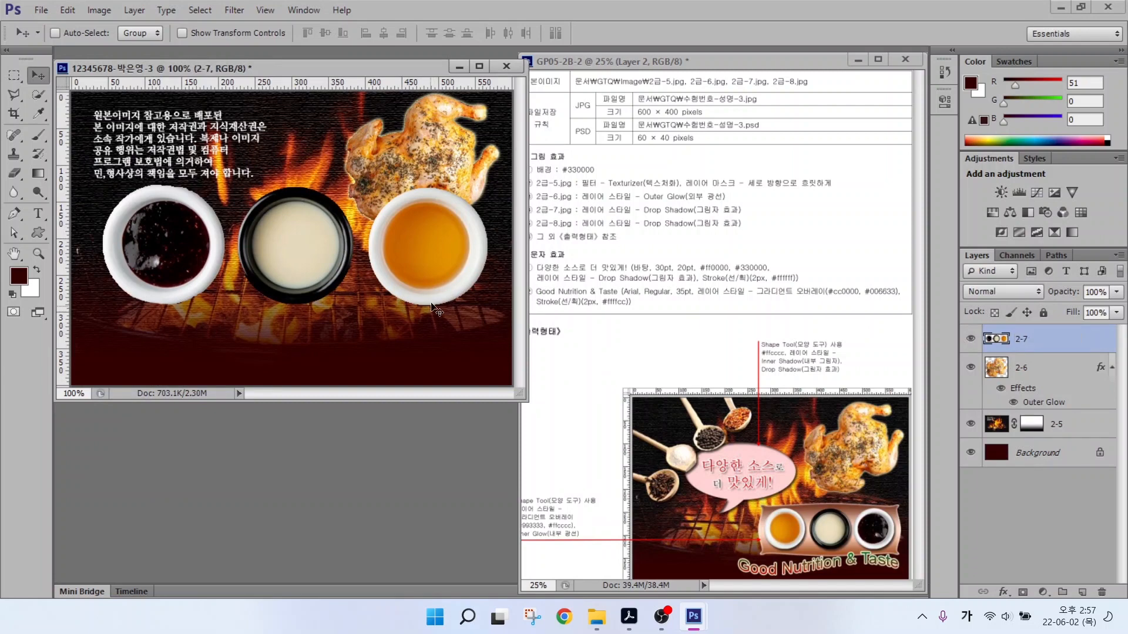
Shrink the bowls, flip them horizontally, and place them at the lower right.
{"action": "key", "text": "ctrl+t"}
{"action": "left_click_drag", "start_coordinate": [486, 186], "coordinate": [340, 230]}
{"action": "right_click", "coordinate": [311, 273]}
{"action": "left_click", "coordinate": [352, 505]}
{"action": "left_click_drag", "start_coordinate": [237, 285], "coordinate": [375, 312]}
{"action": "left_click_drag", "start_coordinate": [242, 262], "coordinate": [285, 276]}
{"action": "left_click_drag", "start_coordinate": [480, 335], "coordinate": [489, 339]}
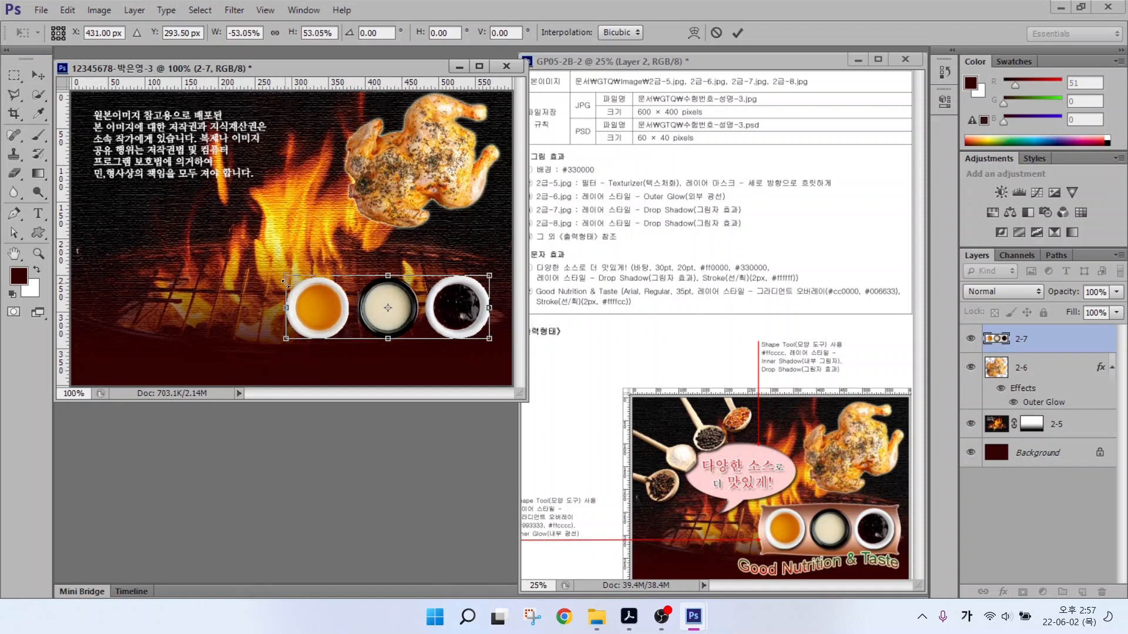
{"action": "key", "text": "Return"}
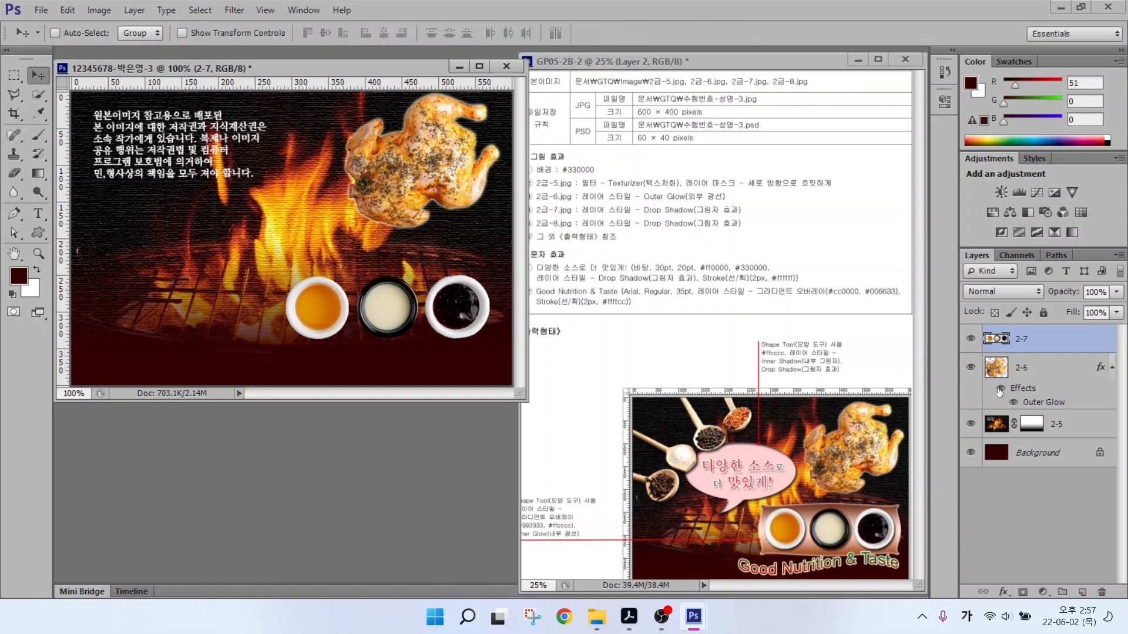
Give layer 2-7 a Drop Shadow, then open the spice photo 2급-8.jpg.
{"action": "left_click", "coordinate": [1003, 592]}
{"action": "left_click", "coordinate": [1034, 579]}
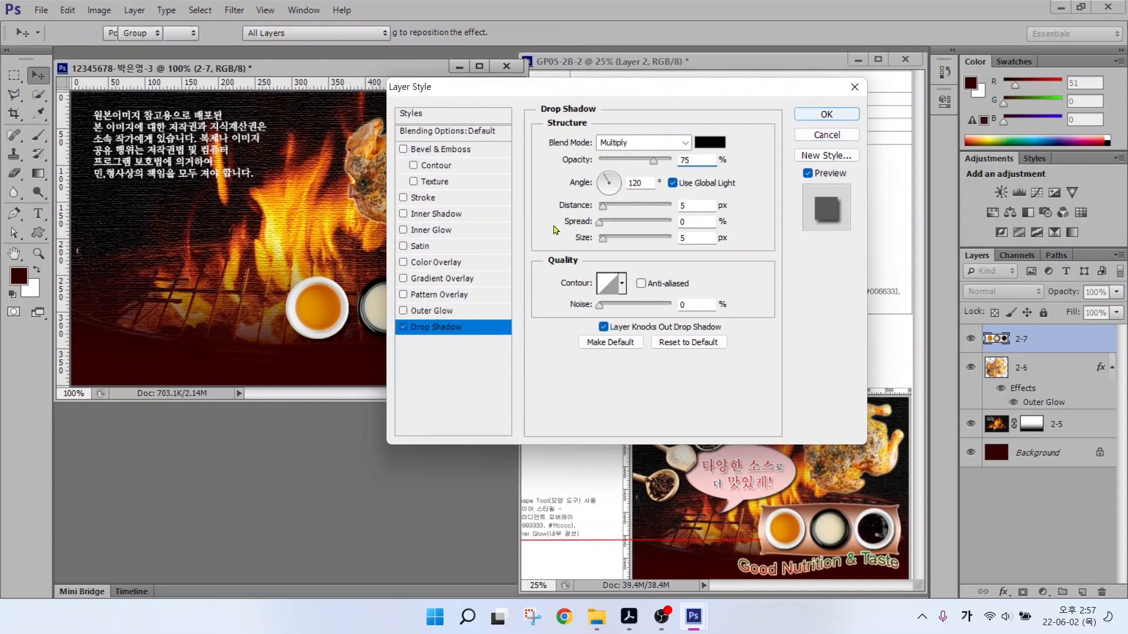
{"action": "key", "text": "Return"}
{"action": "key", "text": "ctrl+o"}
{"action": "double_click", "coordinate": [846, 177]}
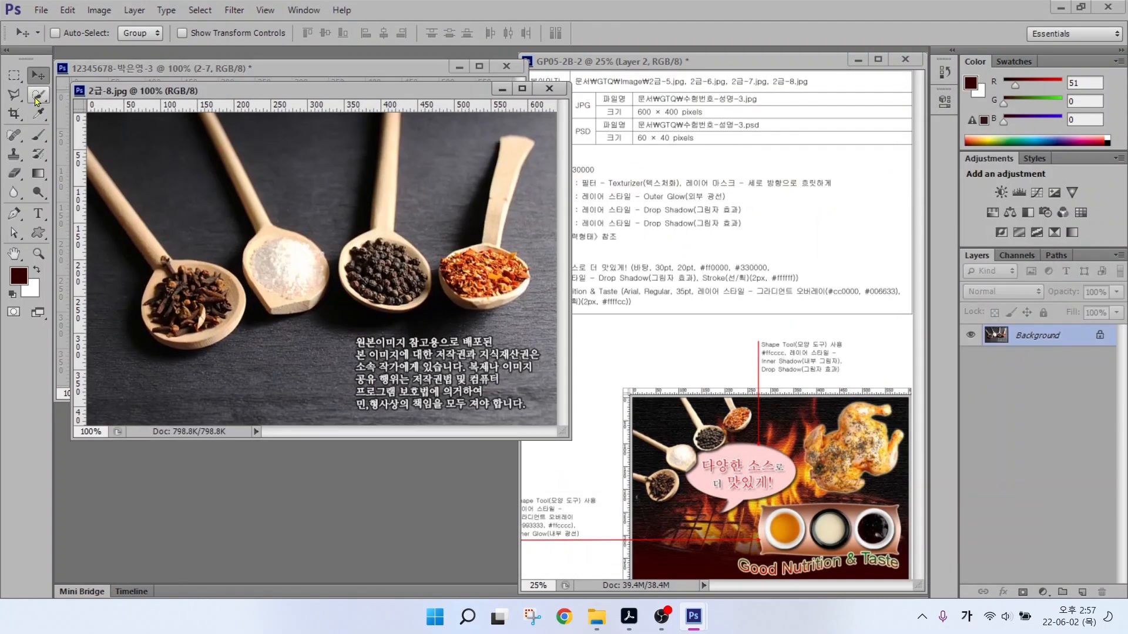
Quick Select all four spice spoons in 2급-8.jpg.
{"action": "key", "text": "w"}
{"action": "left_click_drag", "start_coordinate": [143, 237], "coordinate": [94, 162]}
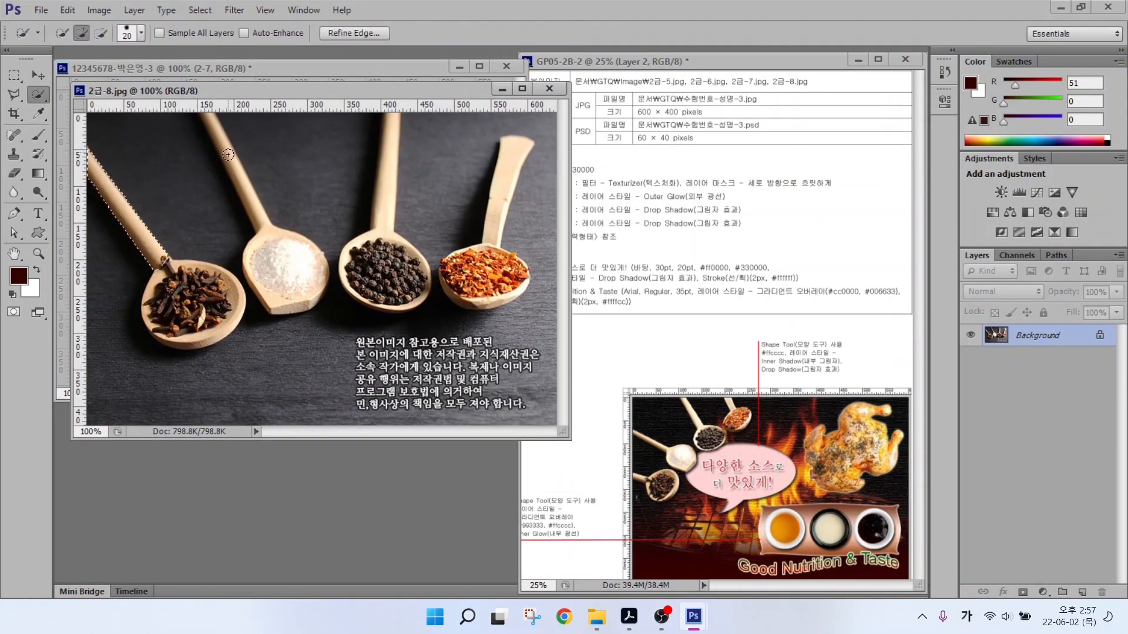
{"action": "mouse_move", "coordinate": [253, 206]}
{"action": "left_mouse_down"}
{"action": "mouse_move", "coordinate": [268, 295]}
{"action": "mouse_move", "coordinate": [253, 282]}
{"action": "mouse_move", "coordinate": [172, 301]}
{"action": "mouse_move", "coordinate": [217, 318]}
{"action": "mouse_move", "coordinate": [218, 306]}
{"action": "mouse_move", "coordinate": [186, 330]}
{"action": "mouse_move", "coordinate": [193, 337]}
{"action": "mouse_move", "coordinate": [157, 314]}
{"action": "left_mouse_up"}
{"action": "mouse_move", "coordinate": [387, 164]}
{"action": "left_mouse_down"}
{"action": "mouse_move", "coordinate": [374, 272]}
{"action": "mouse_move", "coordinate": [407, 286]}
{"action": "left_mouse_up"}
{"action": "mouse_move", "coordinate": [507, 177]}
{"action": "left_mouse_down"}
{"action": "mouse_move", "coordinate": [465, 284]}
{"action": "mouse_move", "coordinate": [517, 268]}
{"action": "left_mouse_up"}
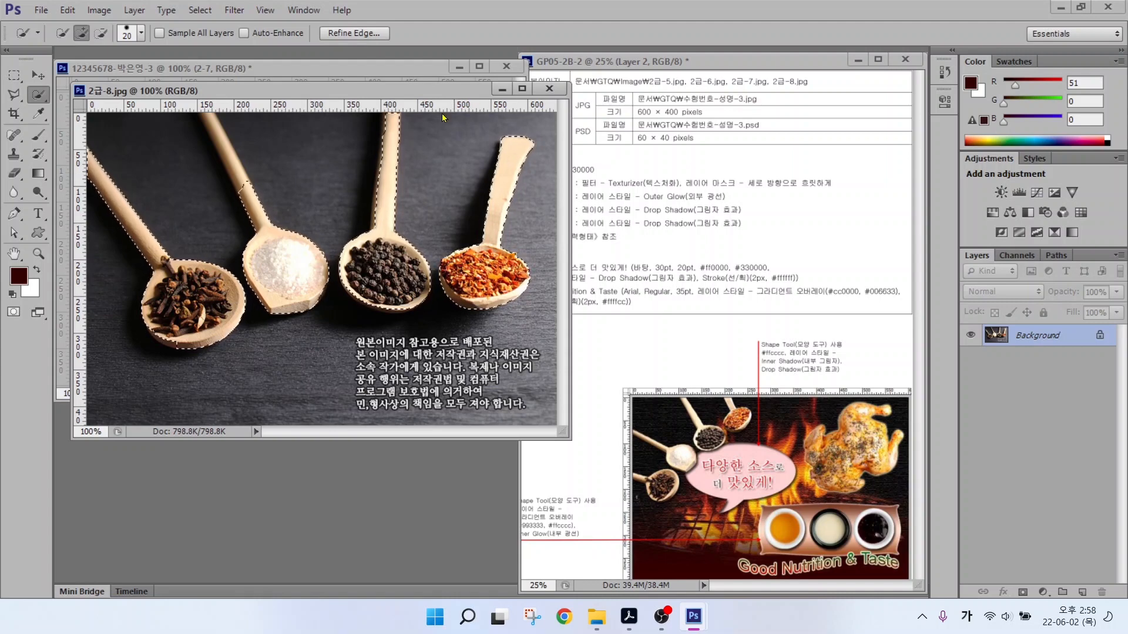
{"action": "key", "text": "bracketleft"}
{"action": "key", "text": "bracketleft"}
{"action": "key", "text": "bracketleft"}
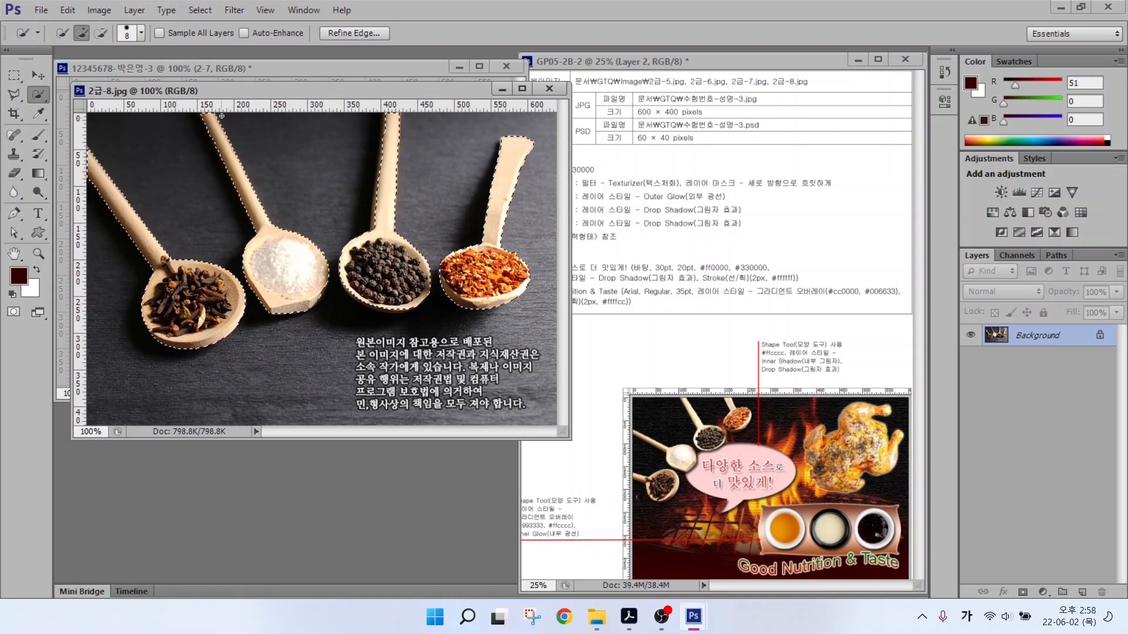
Move the selected spoons into the main document and name the layer 2-8.
{"action": "left_click_drag", "start_coordinate": [259, 91], "coordinate": [263, 189]}
{"action": "left_click", "coordinate": [38, 76]}
{"action": "left_click_drag", "start_coordinate": [278, 341], "coordinate": [260, 268]}
{"action": "left_click", "coordinate": [554, 186]}
{"action": "double_click", "coordinate": [1029, 339]}
{"action": "type", "text": "2-8"}
{"action": "key", "text": "Return"}
Shrink the spoons to about 69%, tilt them about 32°, and place them top left.
{"action": "key", "text": "ctrl+t"}
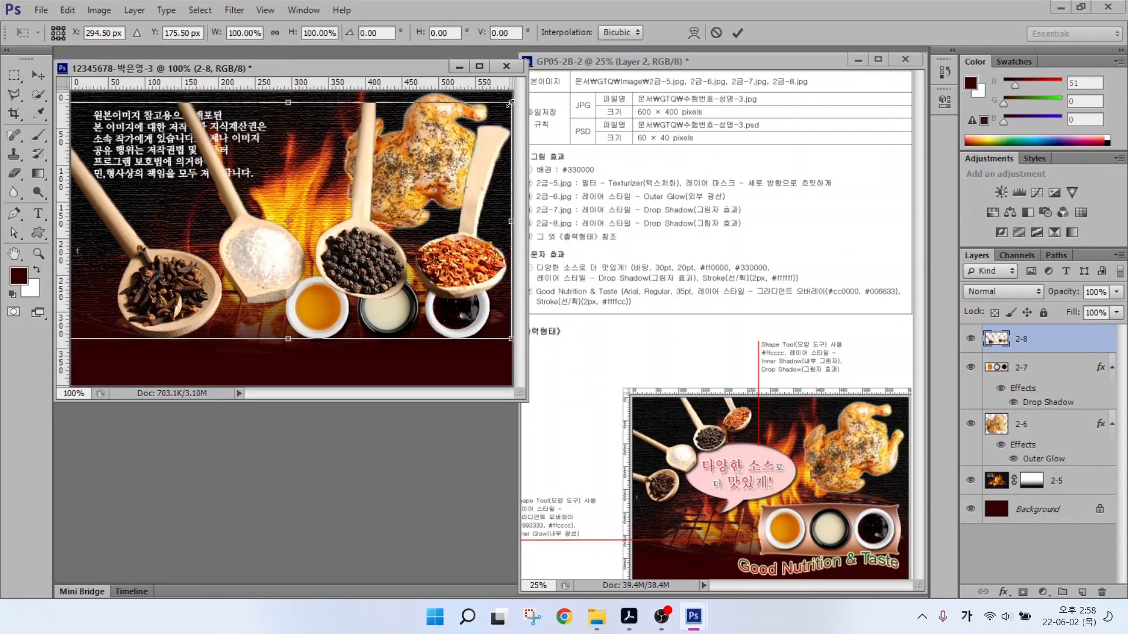
{"action": "left_click_drag", "start_coordinate": [509, 104], "coordinate": [373, 176]}
{"action": "left_click_drag", "start_coordinate": [390, 252], "coordinate": [369, 162]}
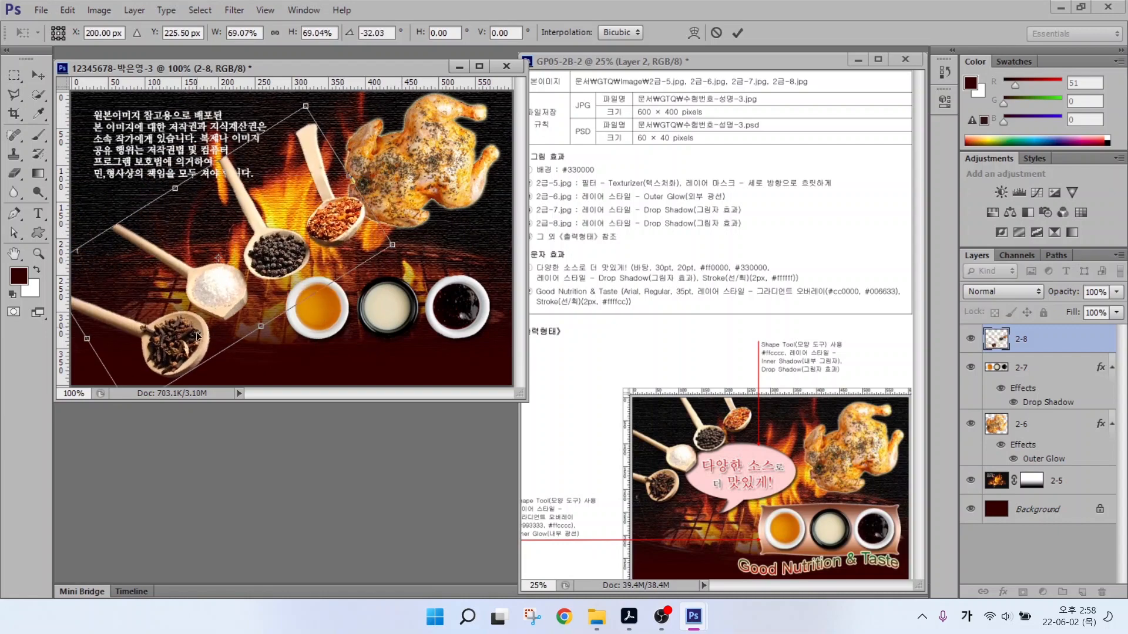
{"action": "left_click_drag", "start_coordinate": [197, 336], "coordinate": [159, 248]}
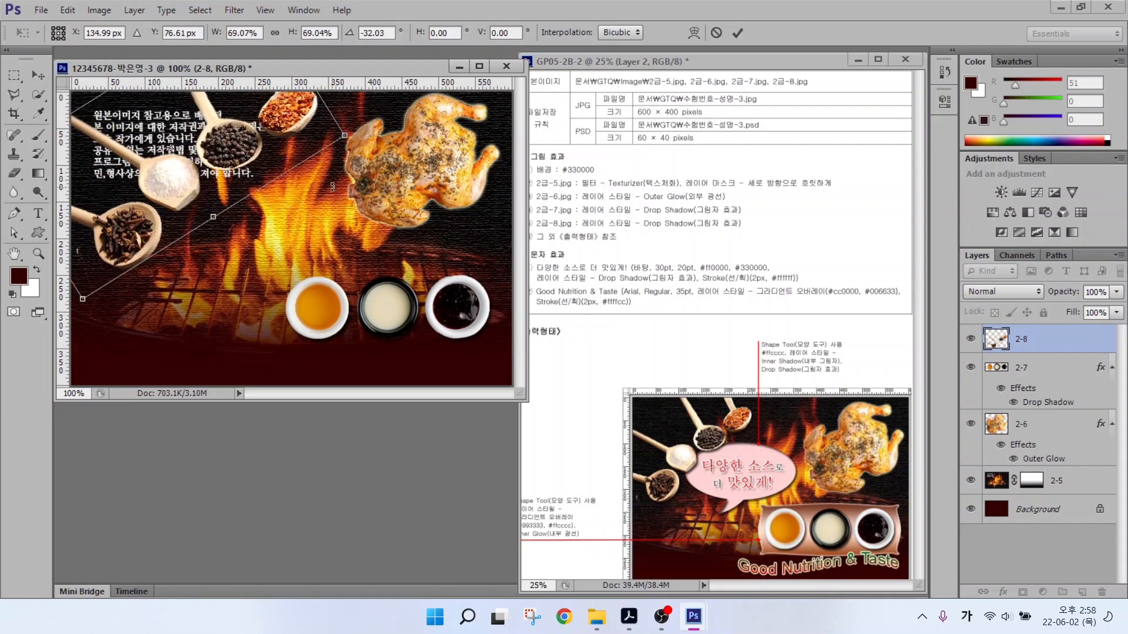
{"action": "left_click_drag", "start_coordinate": [346, 136], "coordinate": [285, 152]}
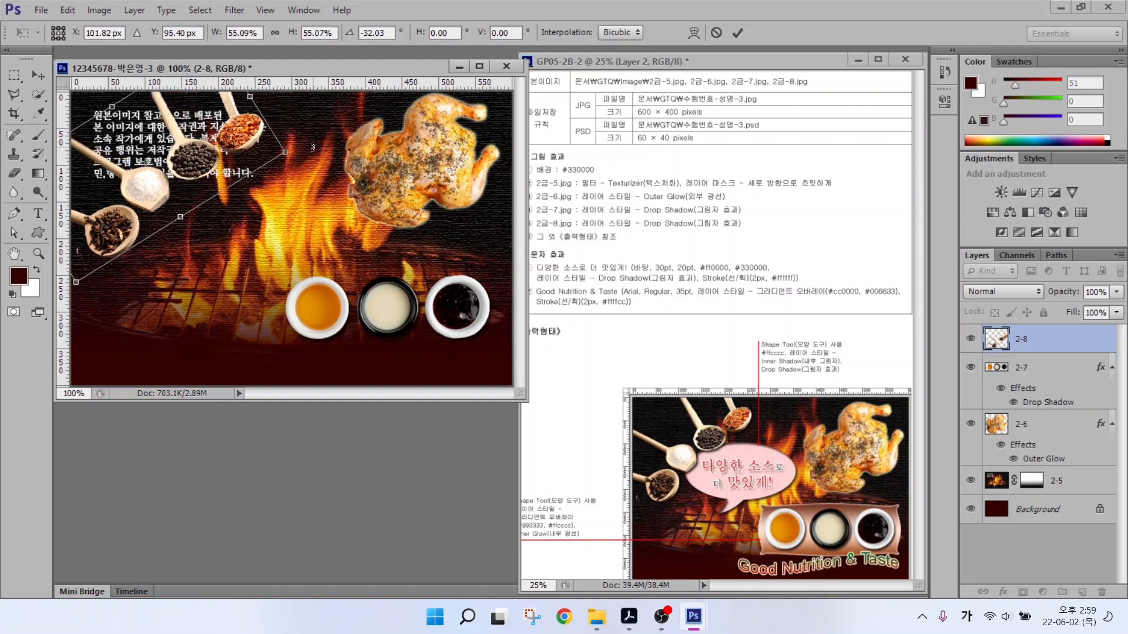
{"action": "key", "text": "Return"}
Add a Drop Shadow to the spice spoons layer 2-8.
{"action": "left_click", "coordinate": [1002, 592]}
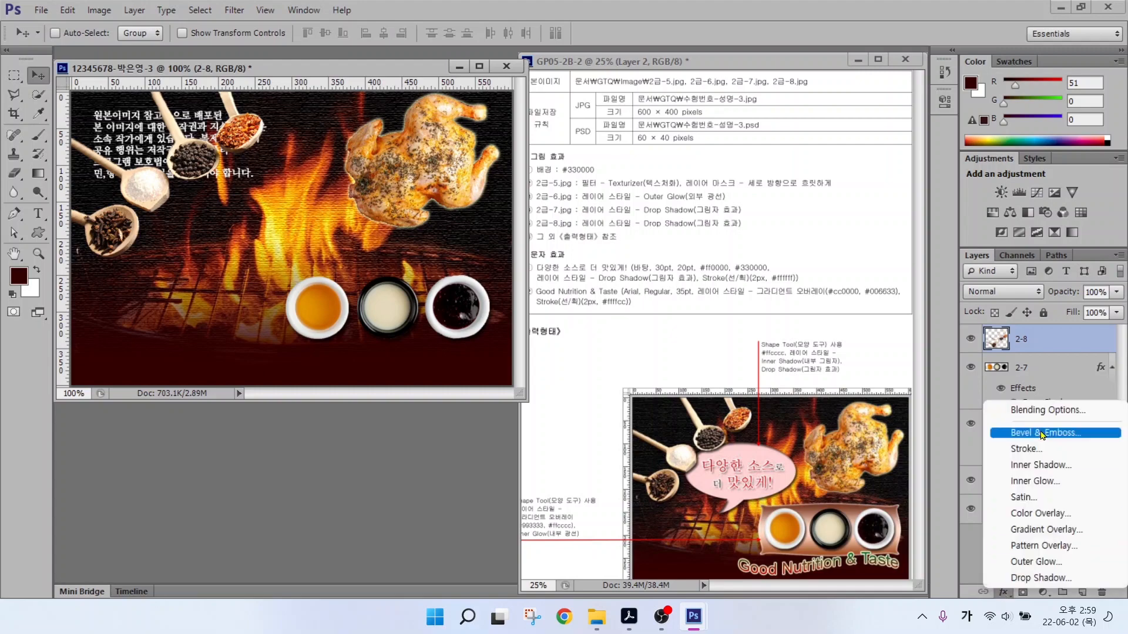
{"action": "left_click", "coordinate": [1034, 578]}
{"action": "key", "text": "Return"}
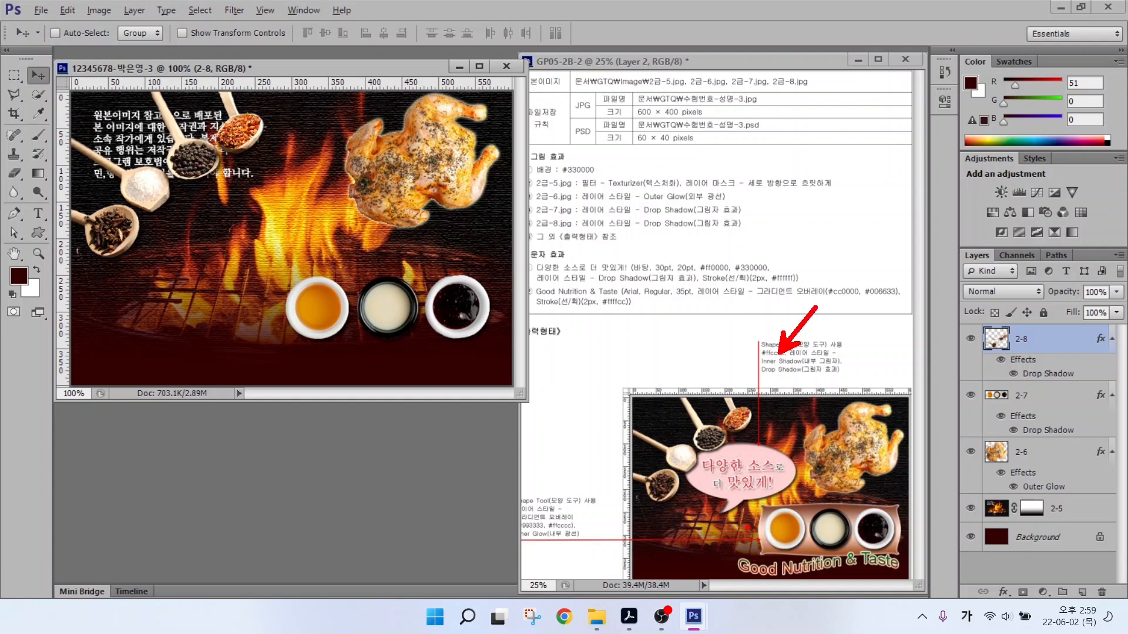
Draw a banner custom shape, then move and enlarge it to fit behind the bowls.
{"action": "key", "text": "u"}
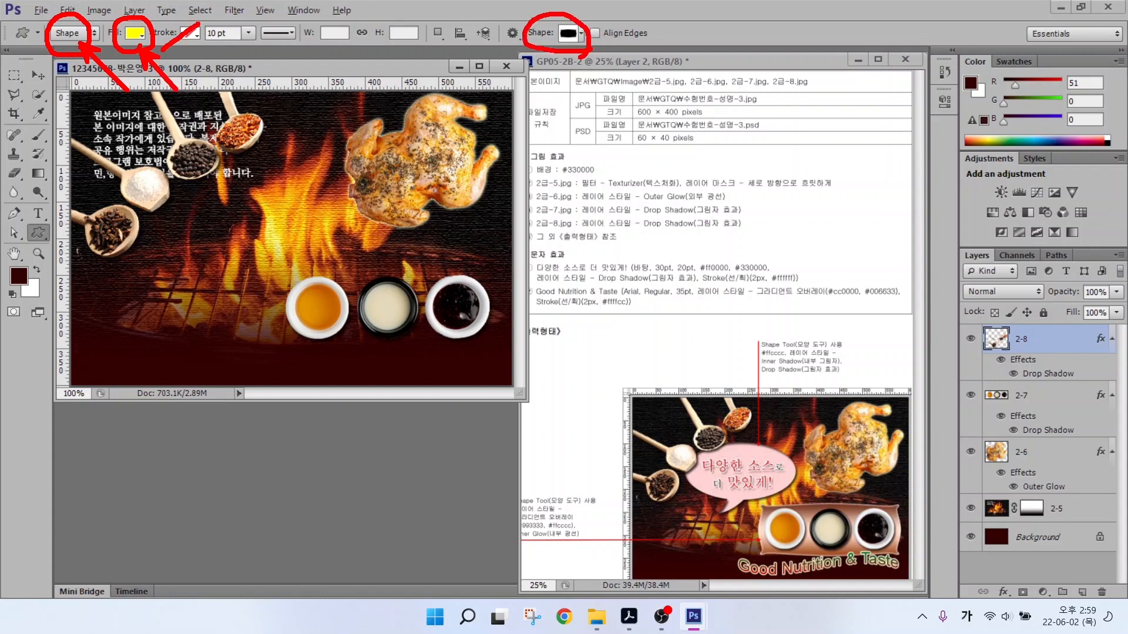
{"action": "left_click", "coordinate": [569, 33]}
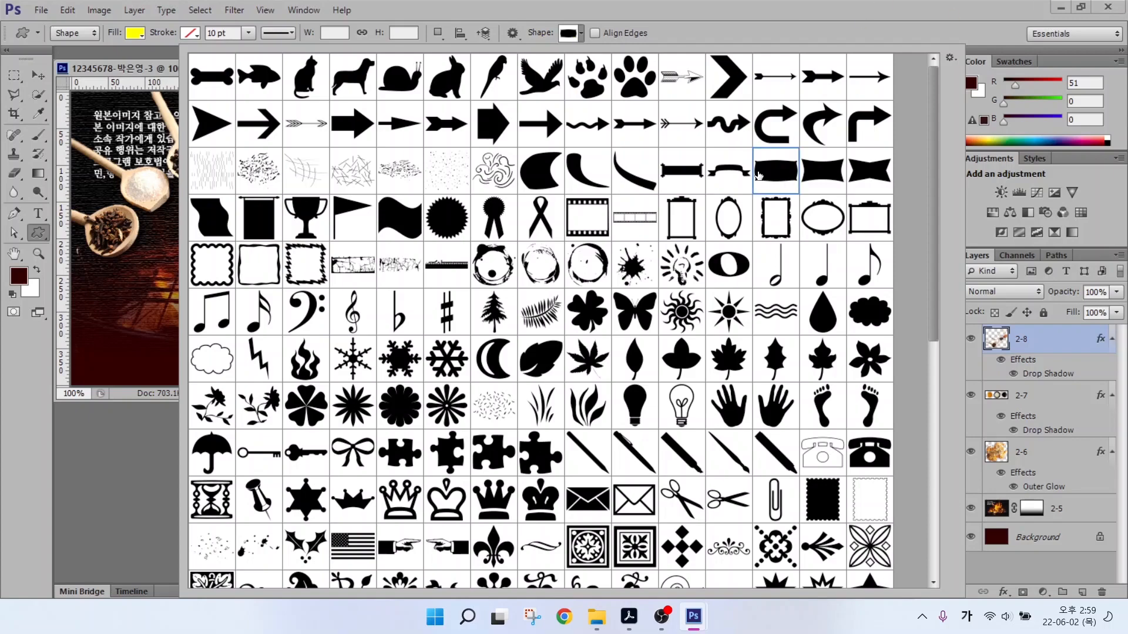
{"action": "left_click_drag", "start_coordinate": [154, 253], "coordinate": [358, 316]}
{"action": "key", "text": "v"}
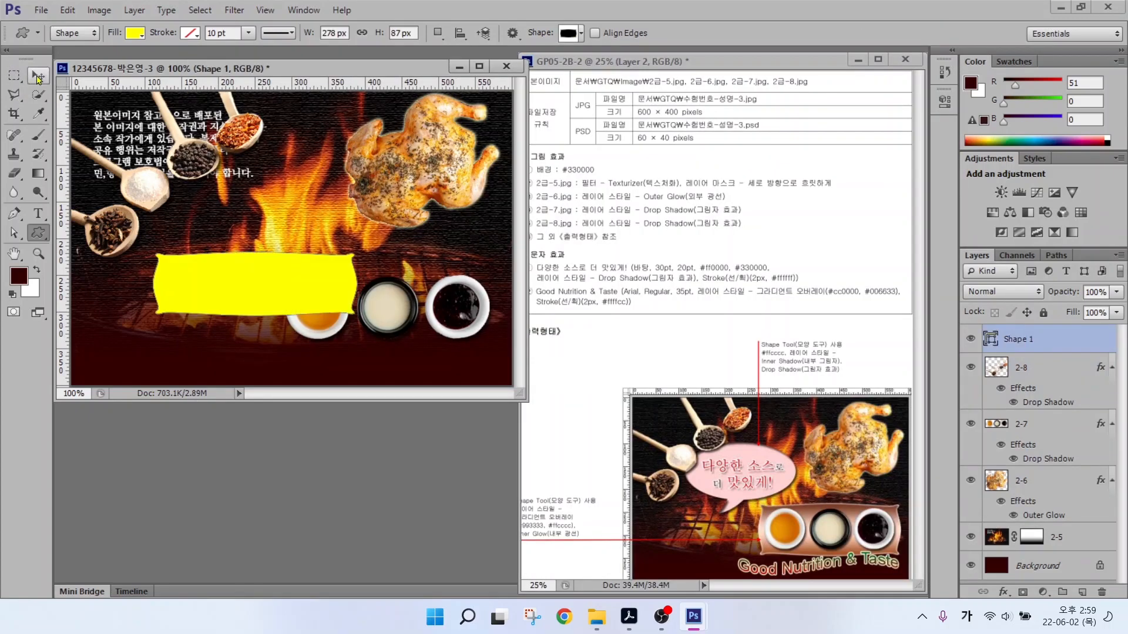
{"action": "mouse_move", "coordinate": [263, 282]}
{"action": "left_mouse_down"}
{"action": "mouse_move", "coordinate": [396, 306]}
{"action": "mouse_move", "coordinate": [387, 298]}
{"action": "left_mouse_up"}
{"action": "key", "text": "ctrl+t"}
{"action": "left_click_drag", "start_coordinate": [481, 330], "coordinate": [504, 346]}
{"action": "key", "text": "Return"}
Give the banner a Gradient Overlay running from #993333 to #ffcccc.
{"action": "left_click", "coordinate": [1004, 592]}
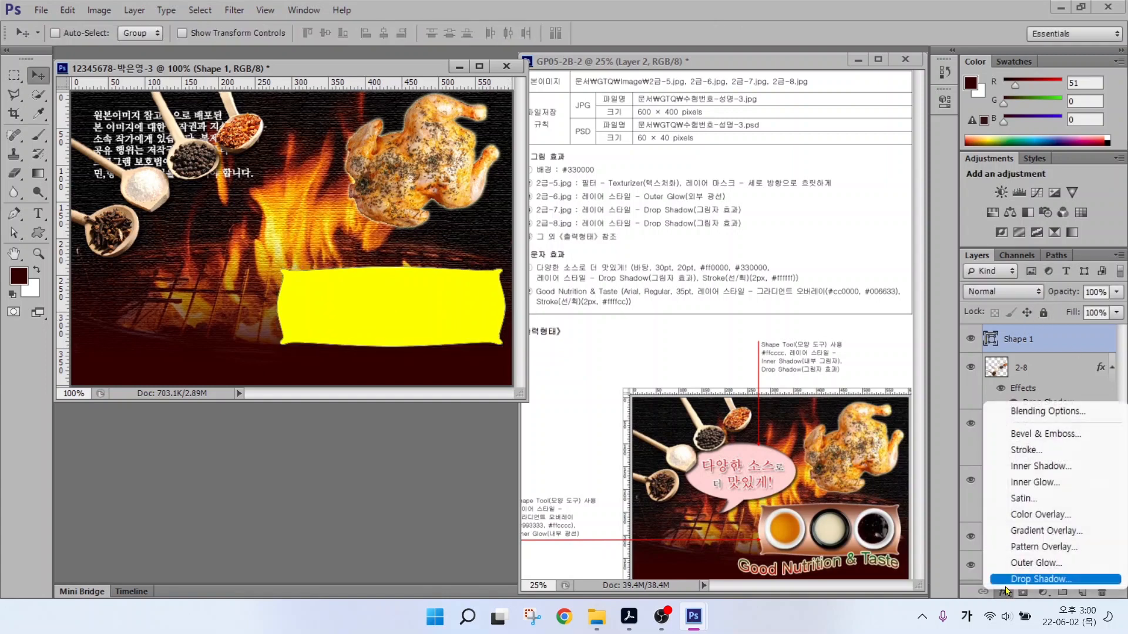
{"action": "left_click", "coordinate": [1034, 552]}
{"action": "left_click", "coordinate": [633, 180]}
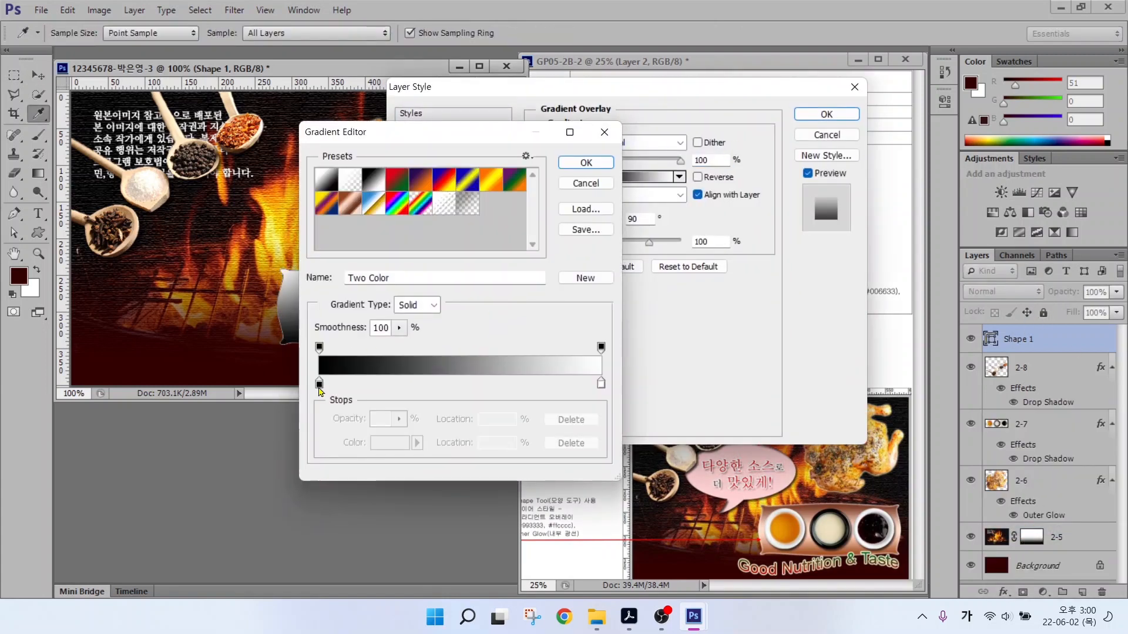
{"action": "double_click", "coordinate": [320, 383]}
{"action": "double_click", "coordinate": [632, 419]}
{"action": "type", "text": "993333"}
{"action": "key", "text": "Return"}
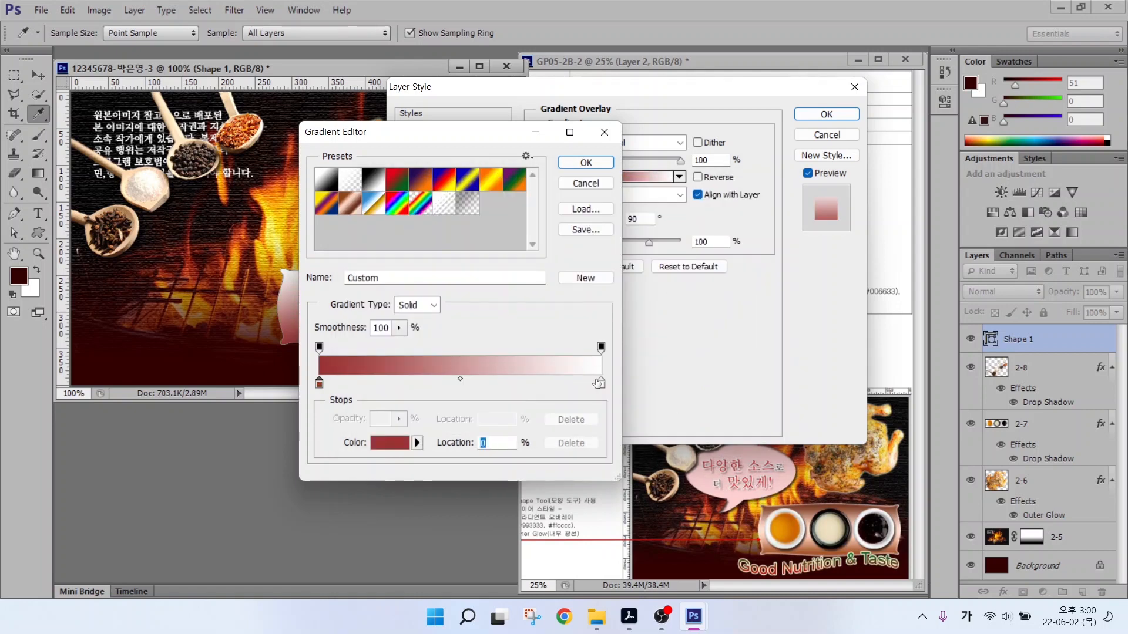
{"action": "double_click", "coordinate": [600, 383]}
{"action": "type", "text": "ffcccc"}
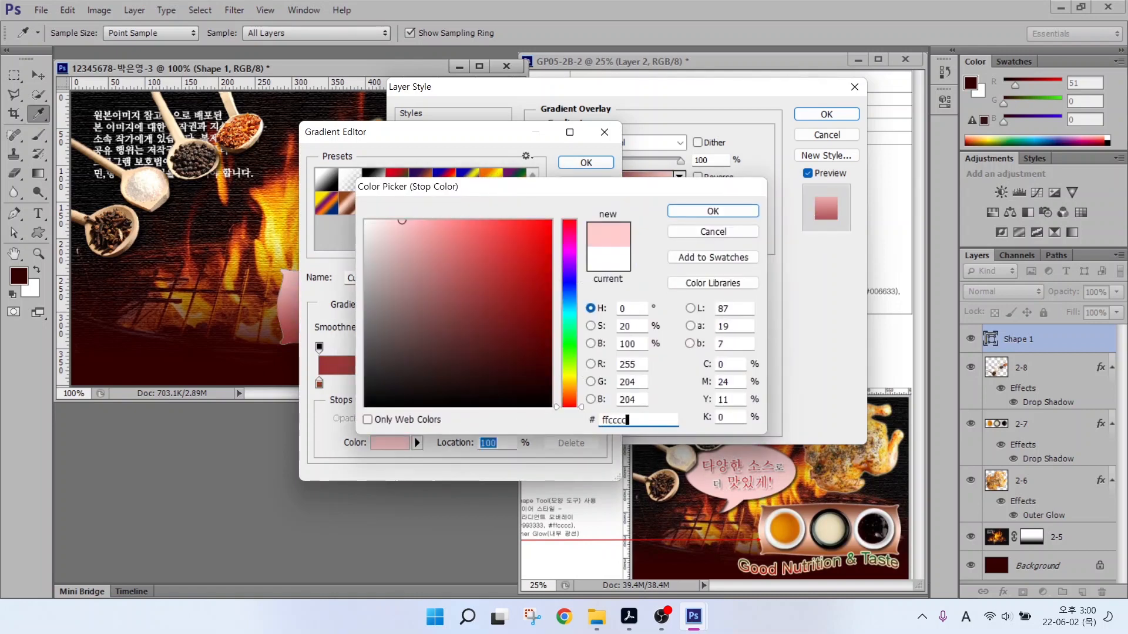
{"action": "key", "text": "Return"}
{"action": "key", "text": "Return"}
Add an Inner Glow to the banner and move its layer beneath the bowls layer 2-7.
{"action": "left_click", "coordinate": [426, 214]}
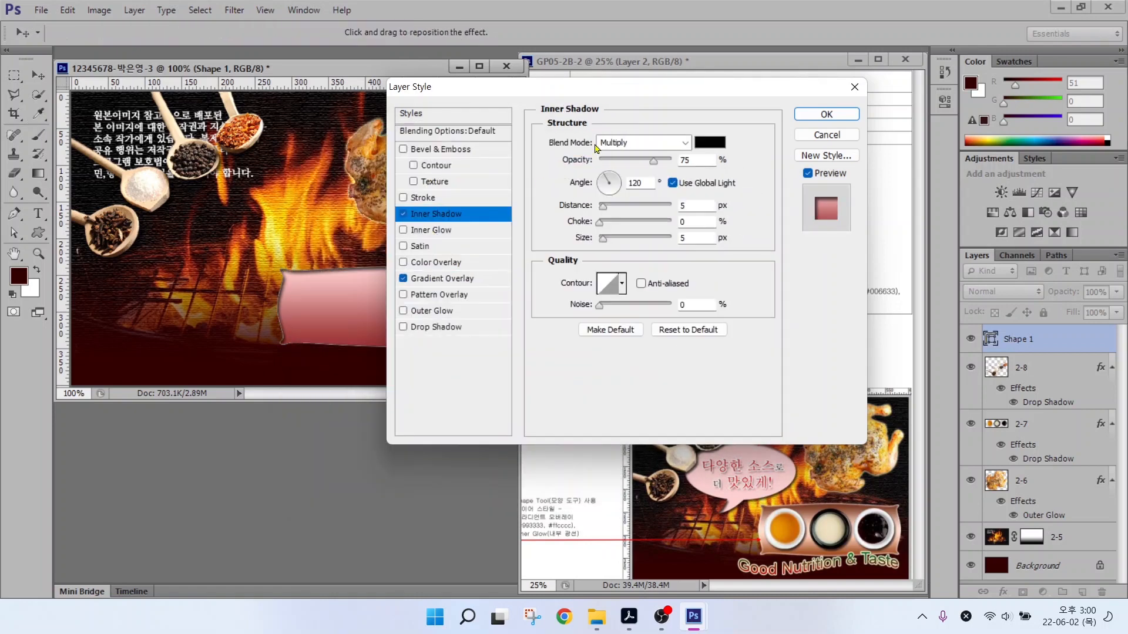
{"action": "left_click", "coordinate": [403, 229]}
{"action": "left_click", "coordinate": [403, 214]}
{"action": "left_click", "coordinate": [822, 114]}
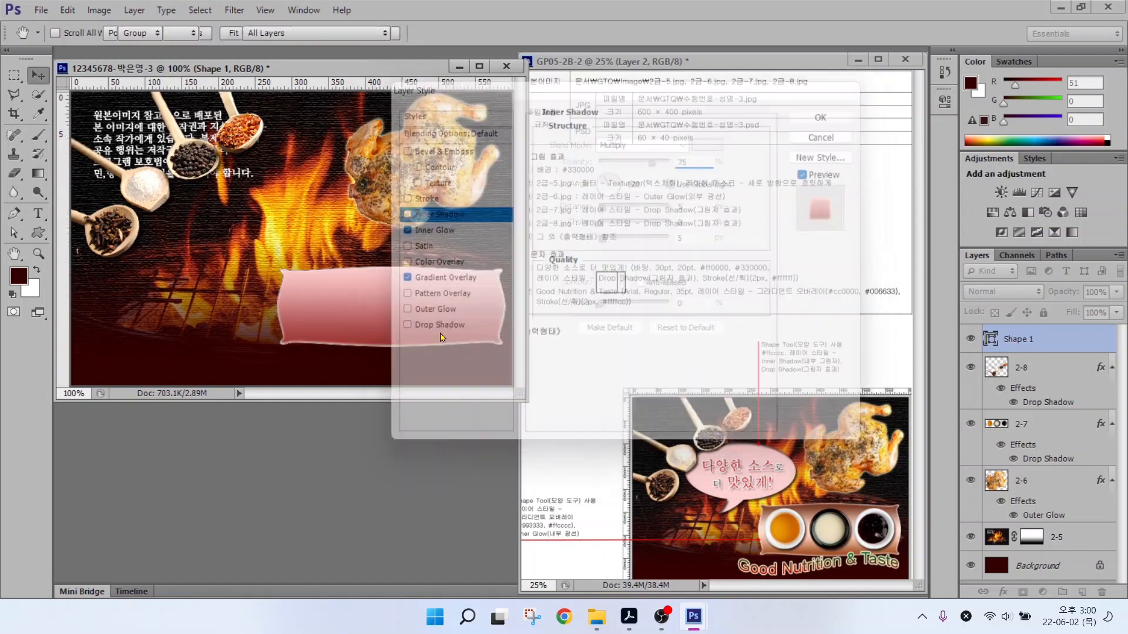
{"action": "left_click_drag", "start_coordinate": [1037, 345], "coordinate": [1028, 506]}
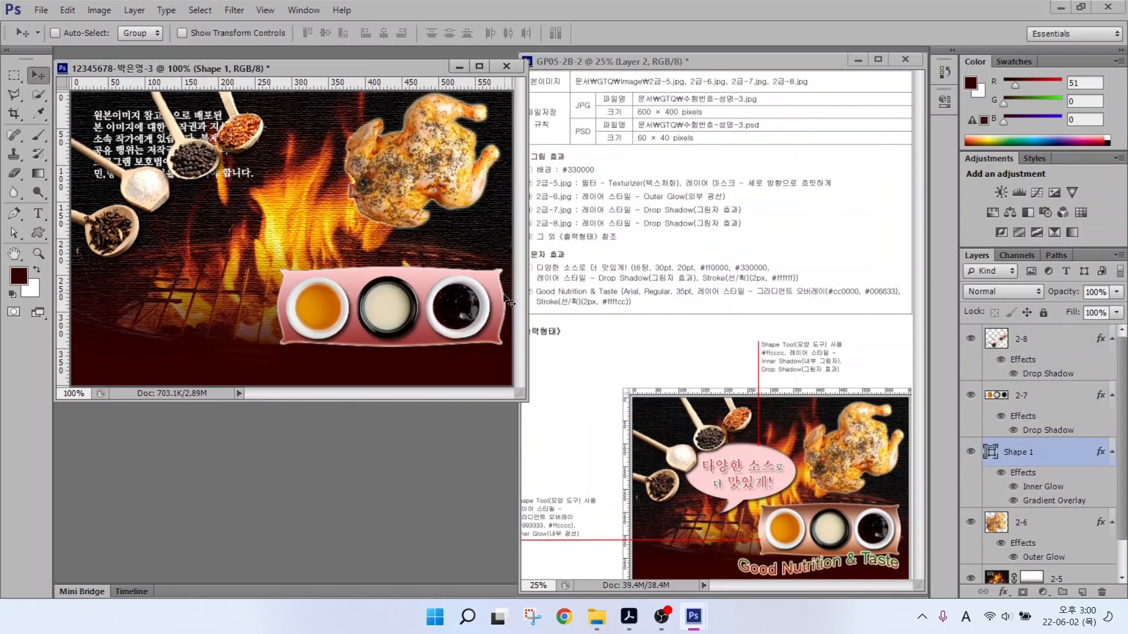
{"action": "key", "text": "Down"}
{"action": "key", "text": "Down"}
{"action": "key", "text": "Down"}
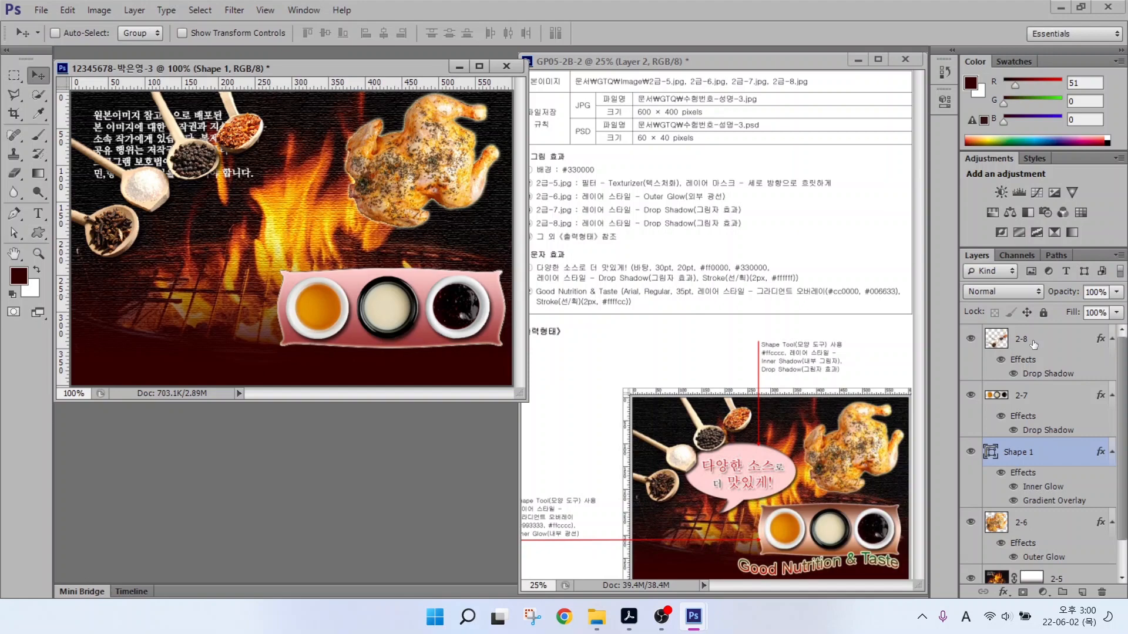
Draw a speech-bubble custom shape above the sauce banner.
{"action": "key", "text": "u"}
{"action": "left_click", "coordinate": [576, 33]}
{"action": "scroll", "coordinate": [490, 502], "scroll_direction": "down", "scroll_amount": 8}
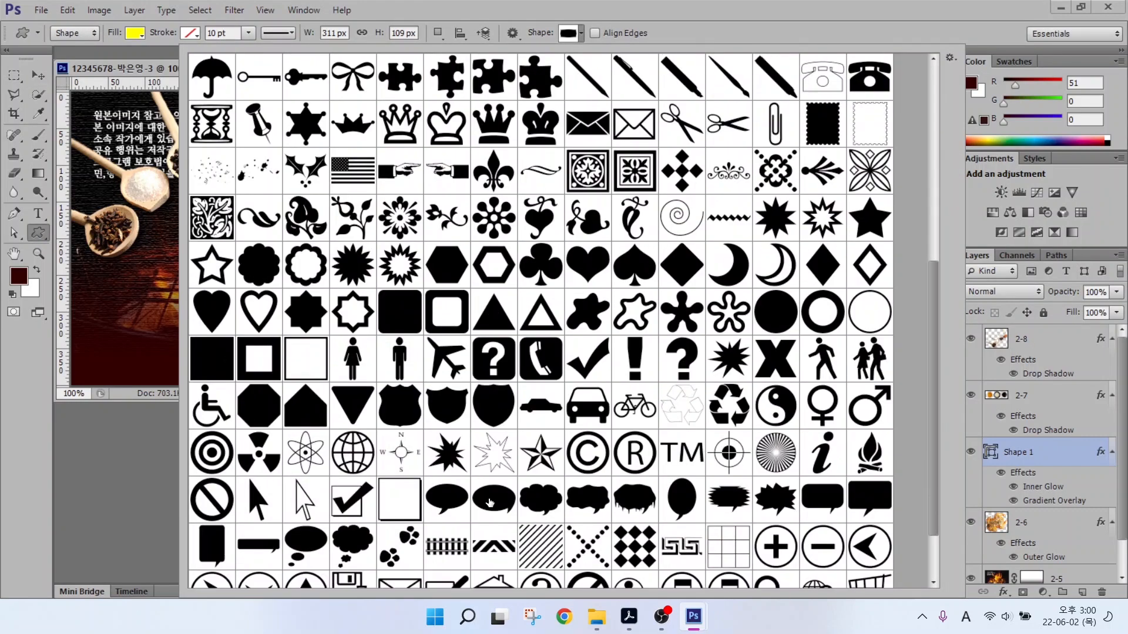
{"action": "double_click", "coordinate": [490, 502]}
{"action": "mouse_move", "coordinate": [168, 137]}
{"action": "left_mouse_down"}
{"action": "mouse_move", "coordinate": [344, 212]}
{"action": "mouse_move", "coordinate": [349, 264]}
{"action": "left_mouse_up"}
{"action": "key", "text": "v"}
{"action": "mouse_move", "coordinate": [261, 203]}
{"action": "left_mouse_down"}
{"action": "mouse_move", "coordinate": [268, 212]}
{"action": "mouse_move", "coordinate": [258, 212]}
{"action": "left_mouse_up"}
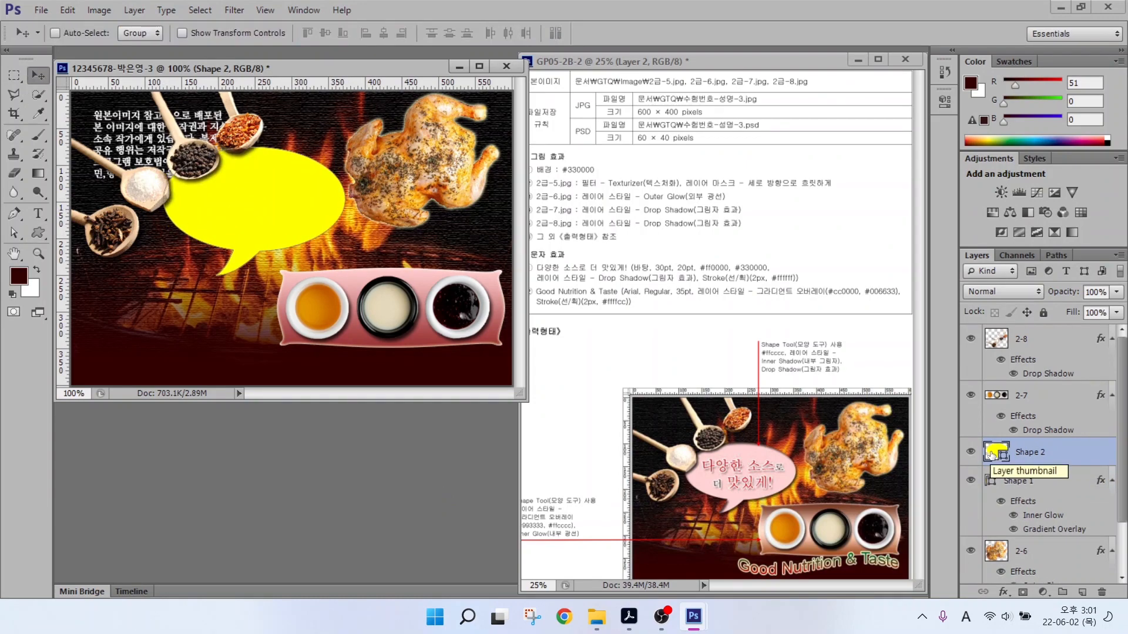
Change the speech bubble's fill colour to pale pink #ffcccc.
{"action": "left_click", "coordinate": [994, 452]}
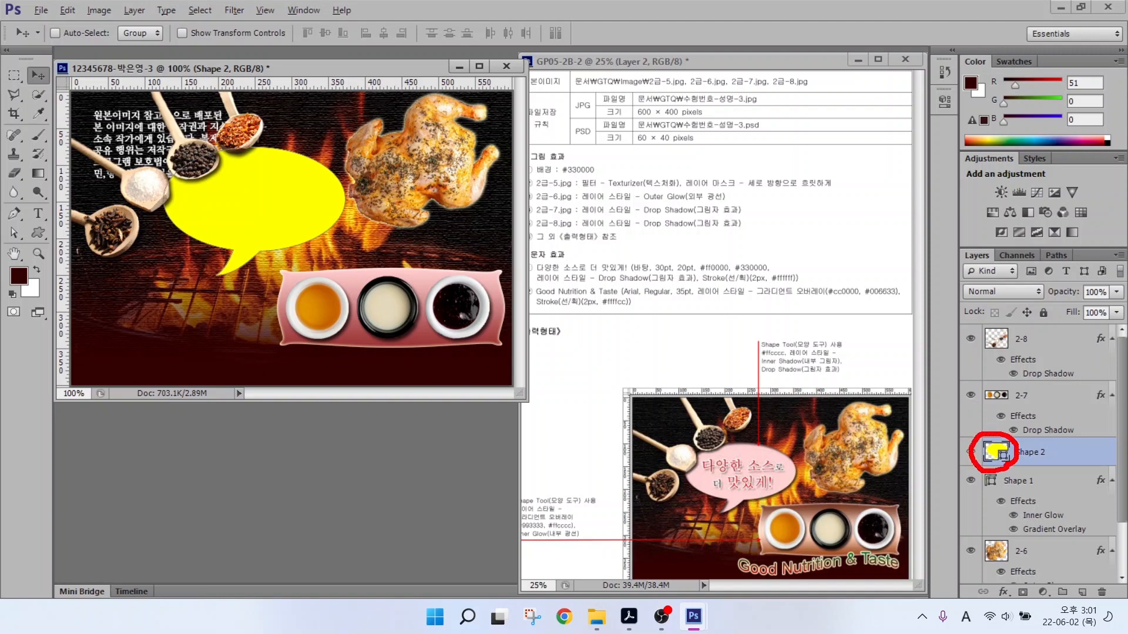
{"action": "double_click", "coordinate": [994, 452]}
{"action": "double_click", "coordinate": [640, 421]}
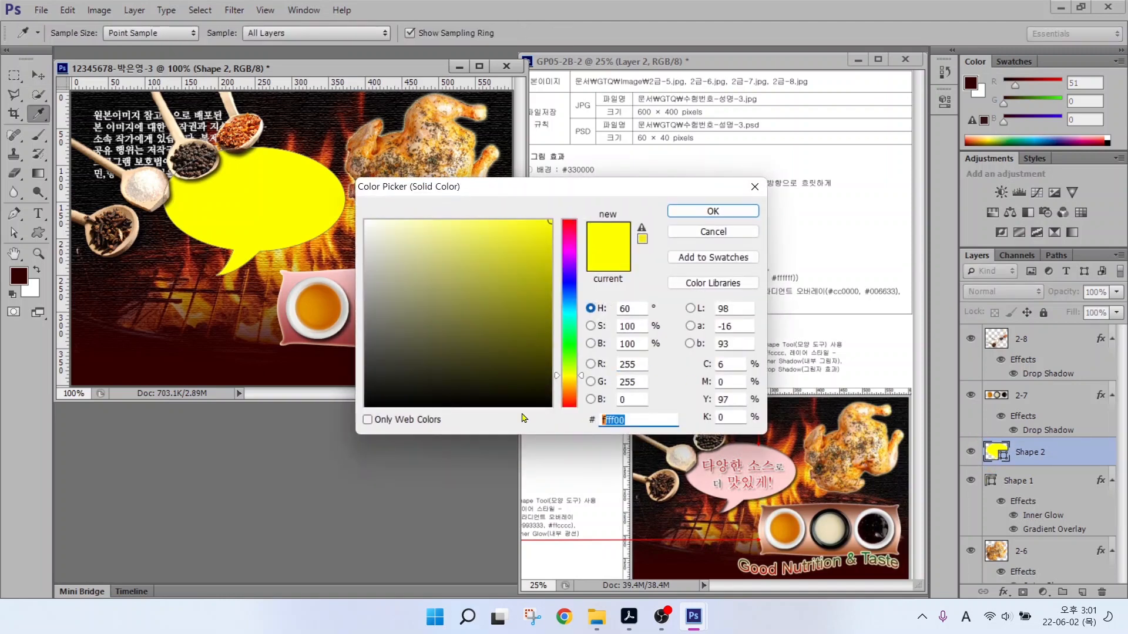
{"action": "type", "text": "ffcccc"}
{"action": "key", "text": "Return"}
Add Inner Shadow and Drop Shadow effects to the speech bubble.
{"action": "left_click", "coordinate": [1003, 592]}
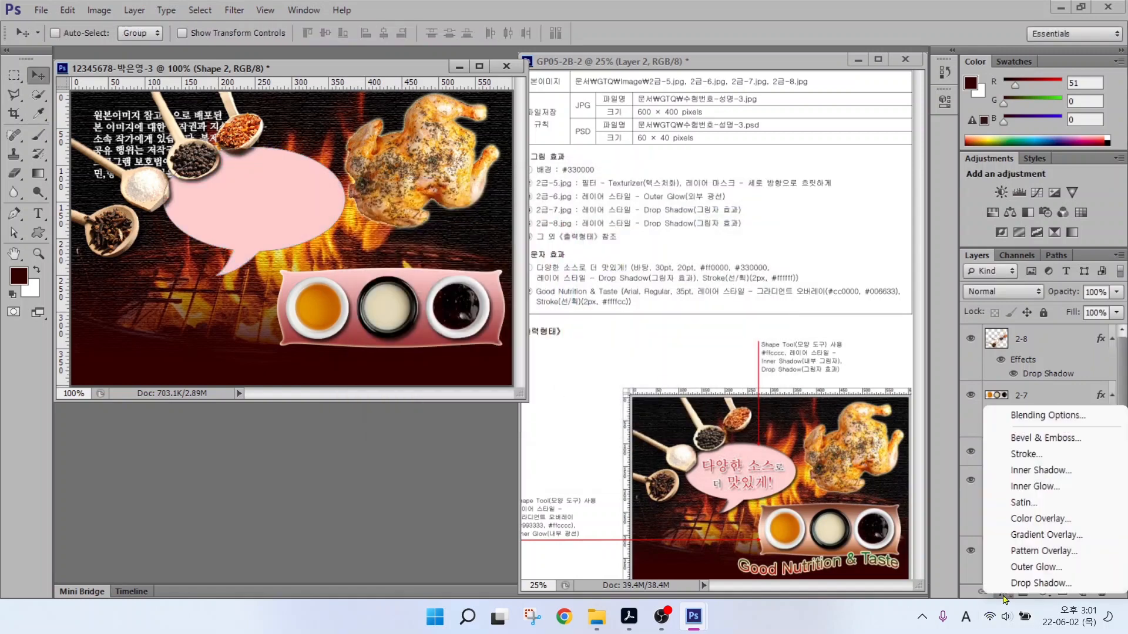
{"action": "left_click", "coordinate": [1019, 470]}
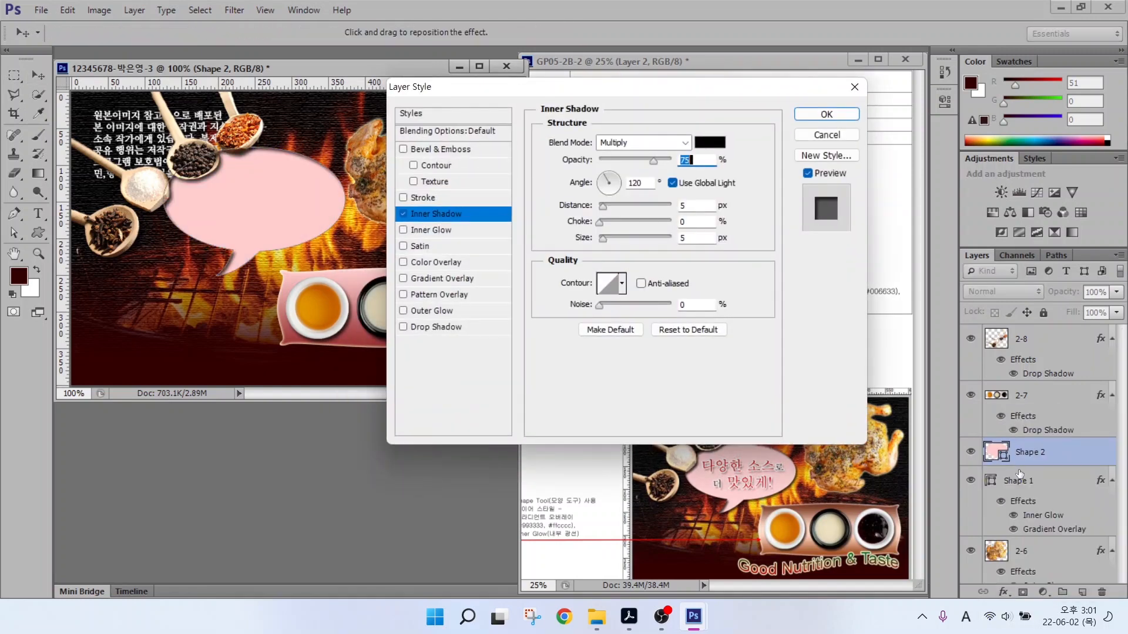
{"action": "left_click", "coordinate": [432, 327]}
{"action": "key", "text": "Return"}
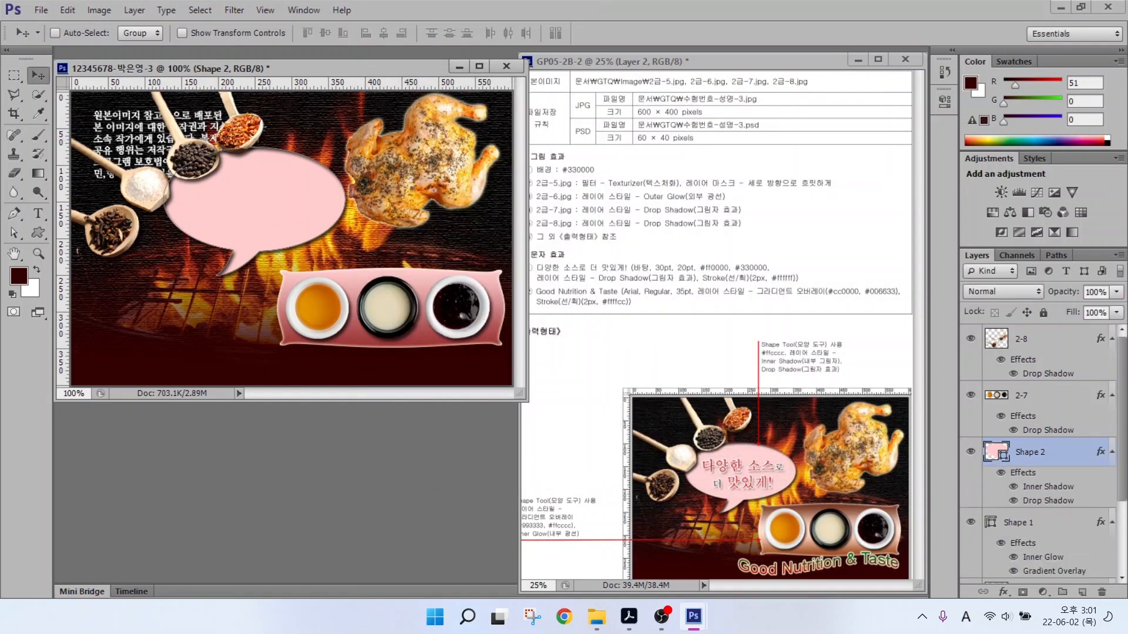
{"action": "left_click", "coordinate": [38, 213]}
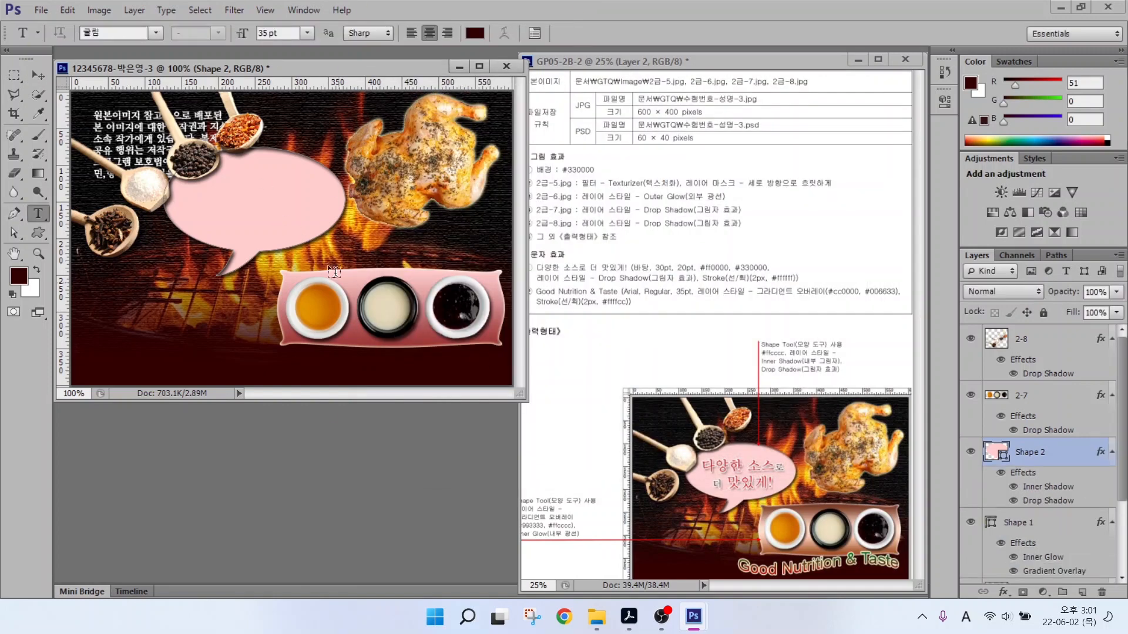
Type the Korean slogan '다양한 소스로 더 맛있게!' at the canvas lower left.
{"action": "left_click", "coordinate": [228, 207]}
{"action": "left_click", "coordinate": [150, 275]}
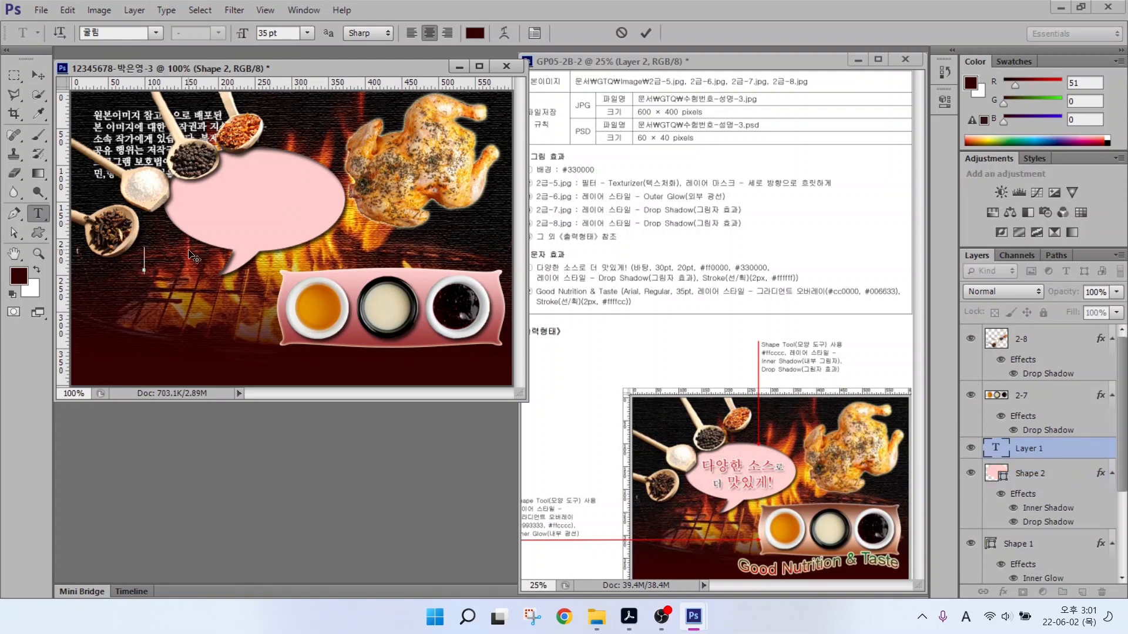
{"action": "key", "text": "Hangul"}
{"action": "type", "text": "다양한 "}
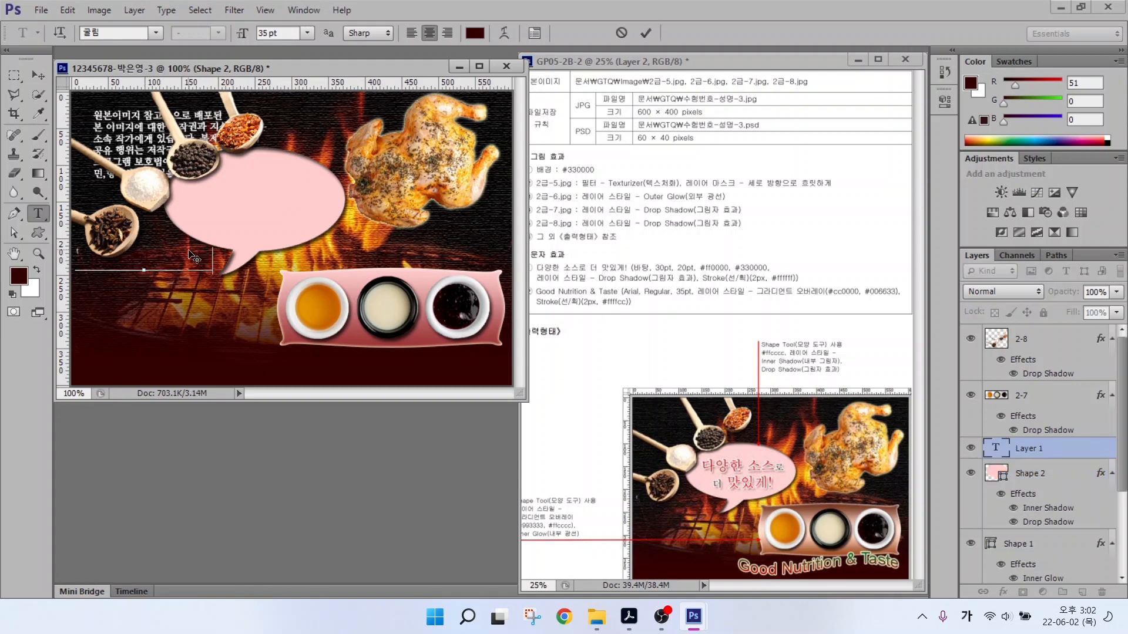
{"action": "type", "text": "소스로 더 맛있게!"}
{"action": "key", "text": "ctrl+Return"}
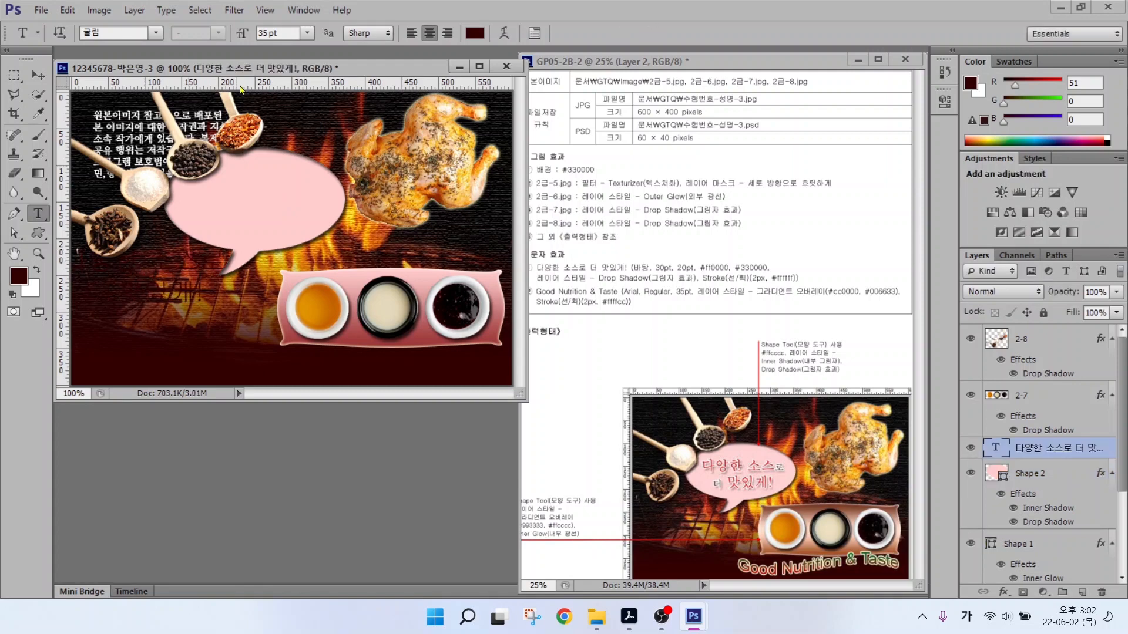
Set the slogan font to 바탕 and its colour to red #ff0000.
{"action": "left_click", "coordinate": [156, 33]}
{"action": "left_click", "coordinate": [125, 237]}
{"action": "left_click", "coordinate": [474, 33]}
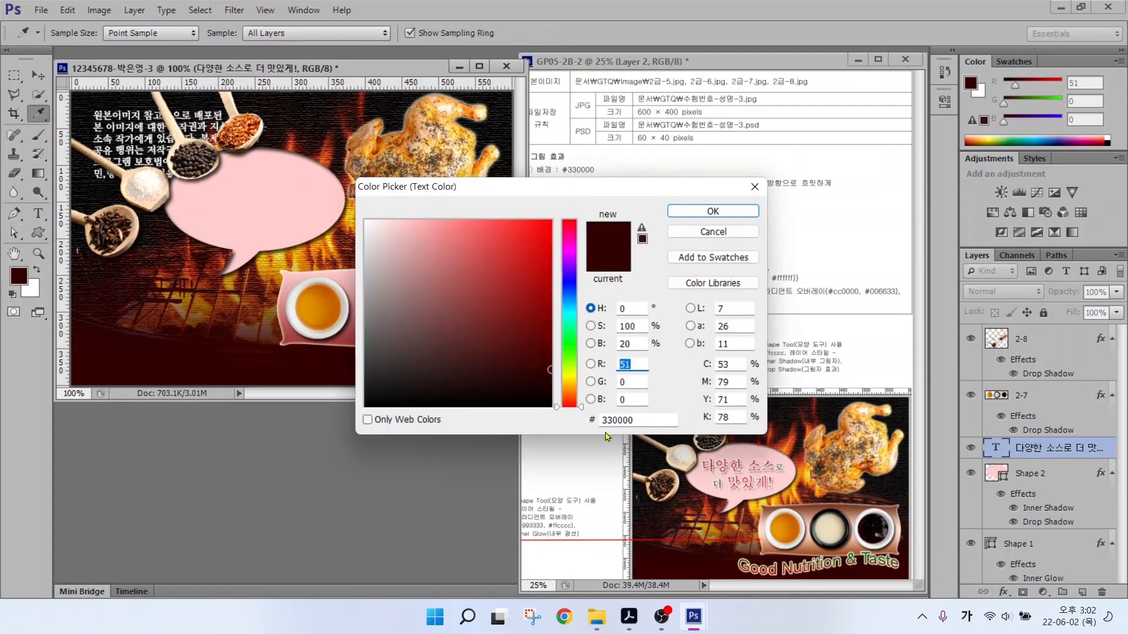
{"action": "type", "text": "ff0000"}
{"action": "key", "text": "Return"}
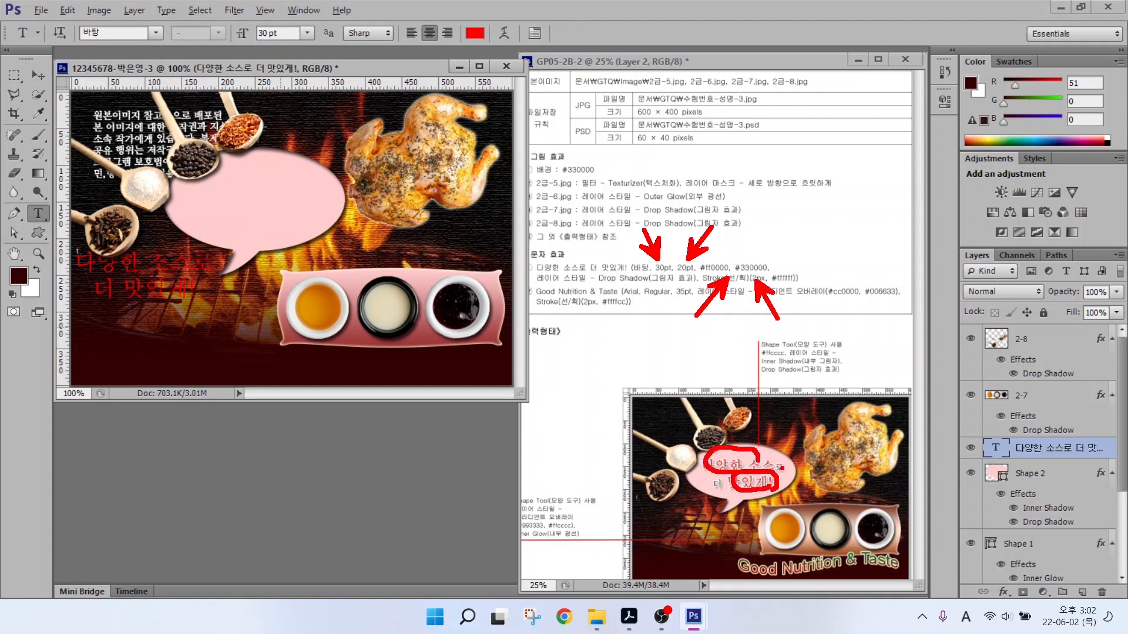
Enlarge the character 로 in the slogan to 20 pt.
{"action": "left_click_drag", "start_coordinate": [195, 262], "coordinate": [212, 263]}
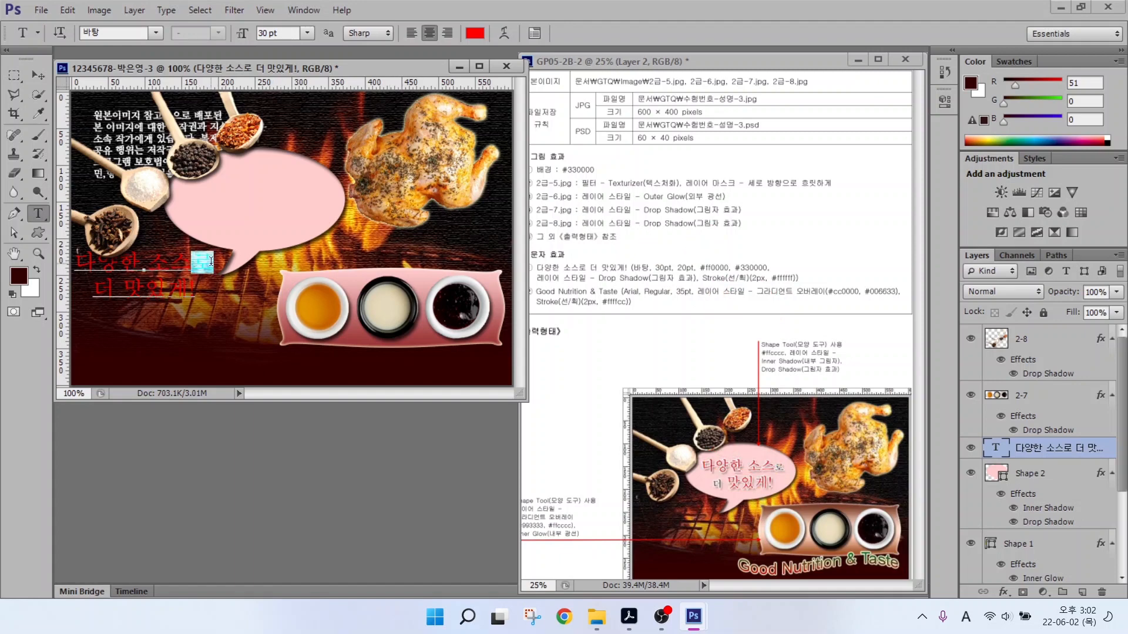
{"action": "left_click_drag", "start_coordinate": [286, 34], "coordinate": [205, 30]}
{"action": "type", "text": "20"}
{"action": "key", "text": "Return"}
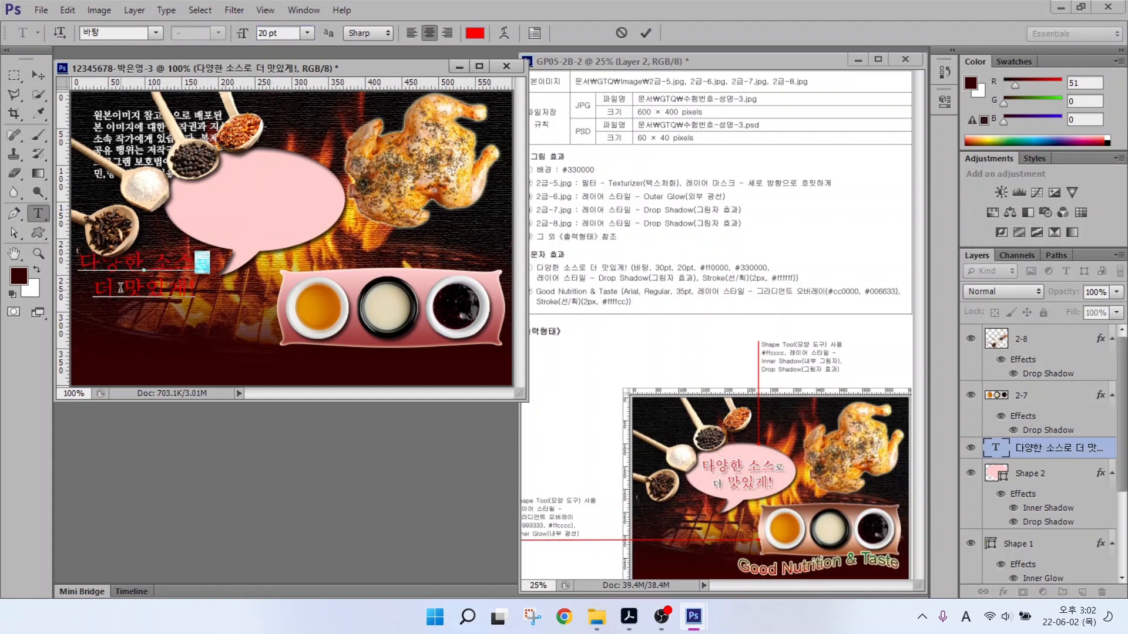
Colour the word 더 dark red #330000.
{"action": "left_click_drag", "start_coordinate": [115, 288], "coordinate": [95, 289]}
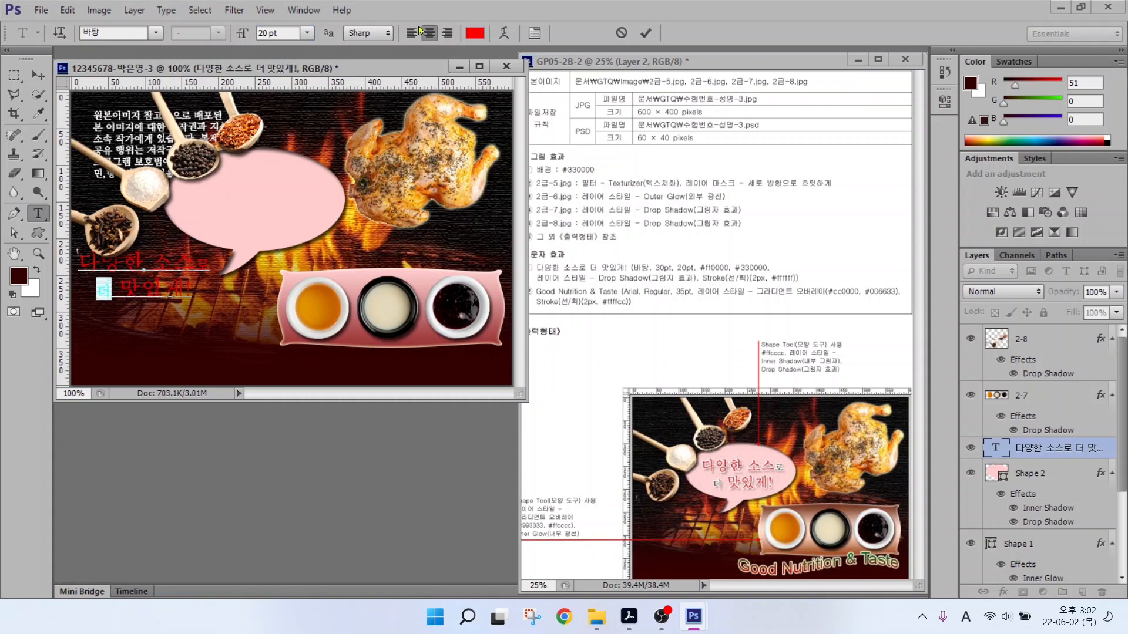
{"action": "left_click", "coordinate": [474, 32]}
{"action": "left_click", "coordinate": [618, 419]}
{"action": "type", "text": "330000"}
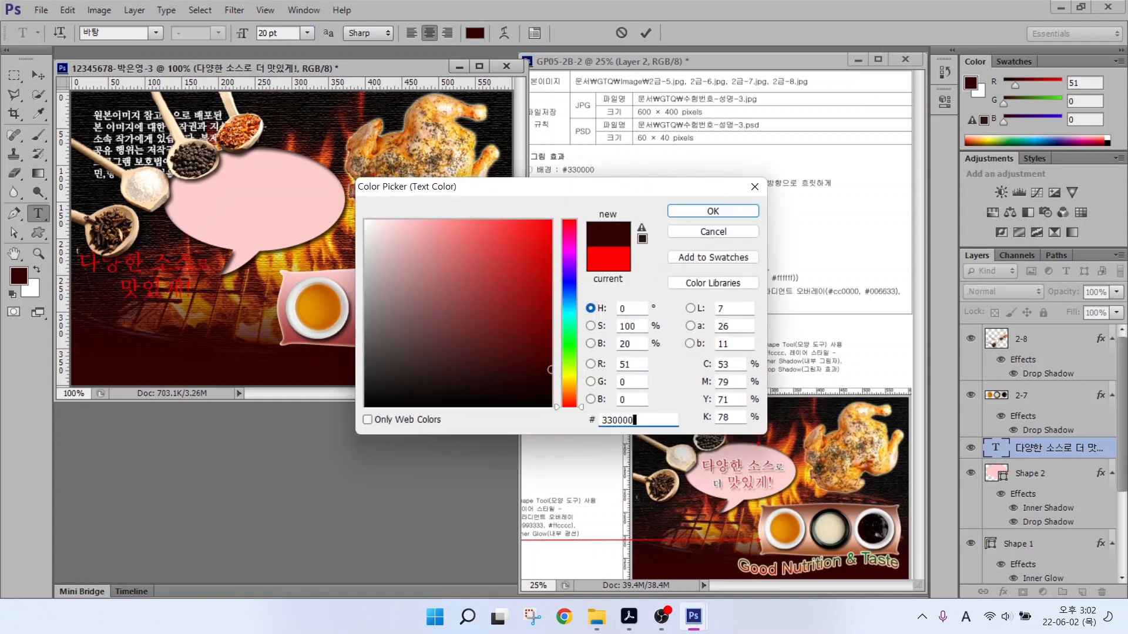
{"action": "key", "text": "Return"}
{"action": "left_click", "coordinate": [475, 33]}
{"action": "type", "text": "330000"}
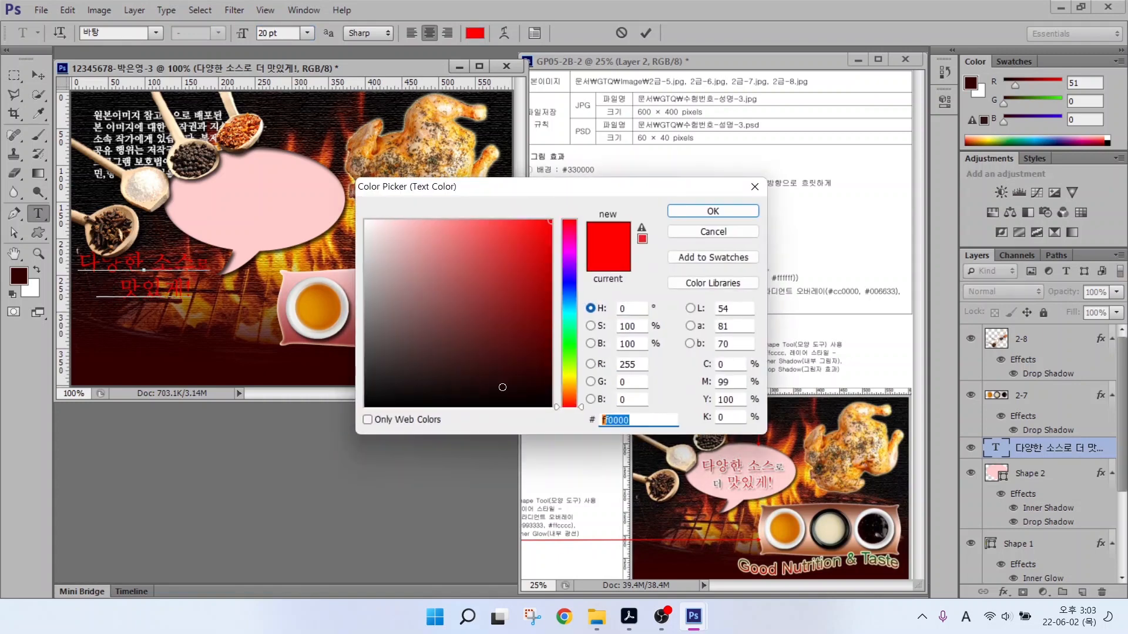
{"action": "key", "text": "Return"}
Give the slogan layer a white Stroke and a Drop Shadow.
{"action": "left_click", "coordinate": [645, 33]}
{"action": "left_click", "coordinate": [1003, 591]}
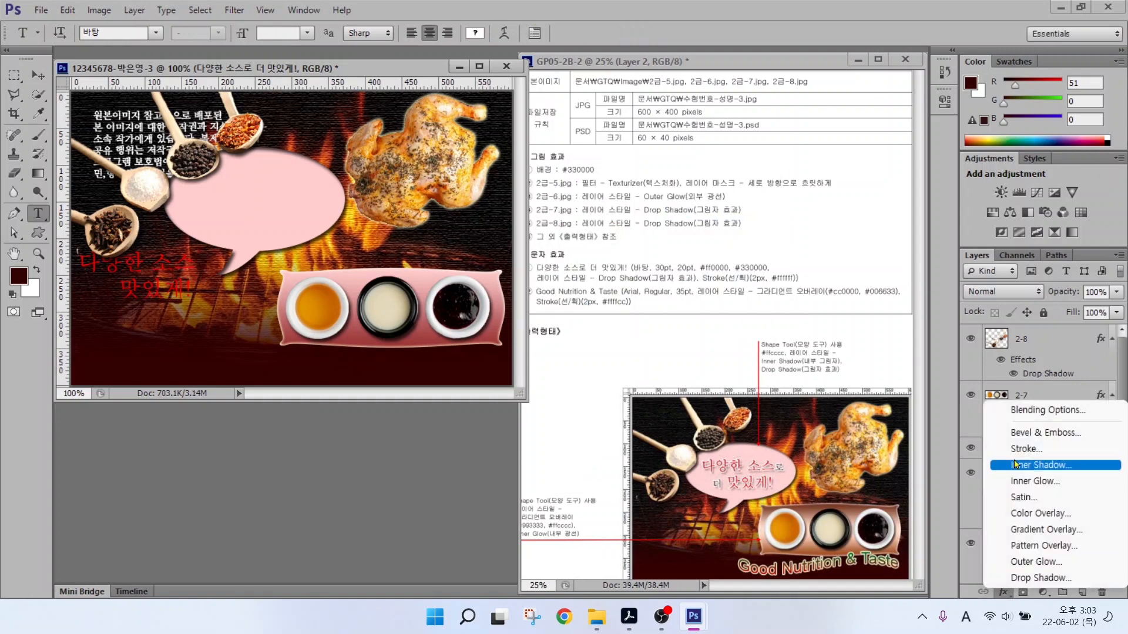
{"action": "left_click", "coordinate": [1020, 451]}
{"action": "left_click", "coordinate": [578, 242]}
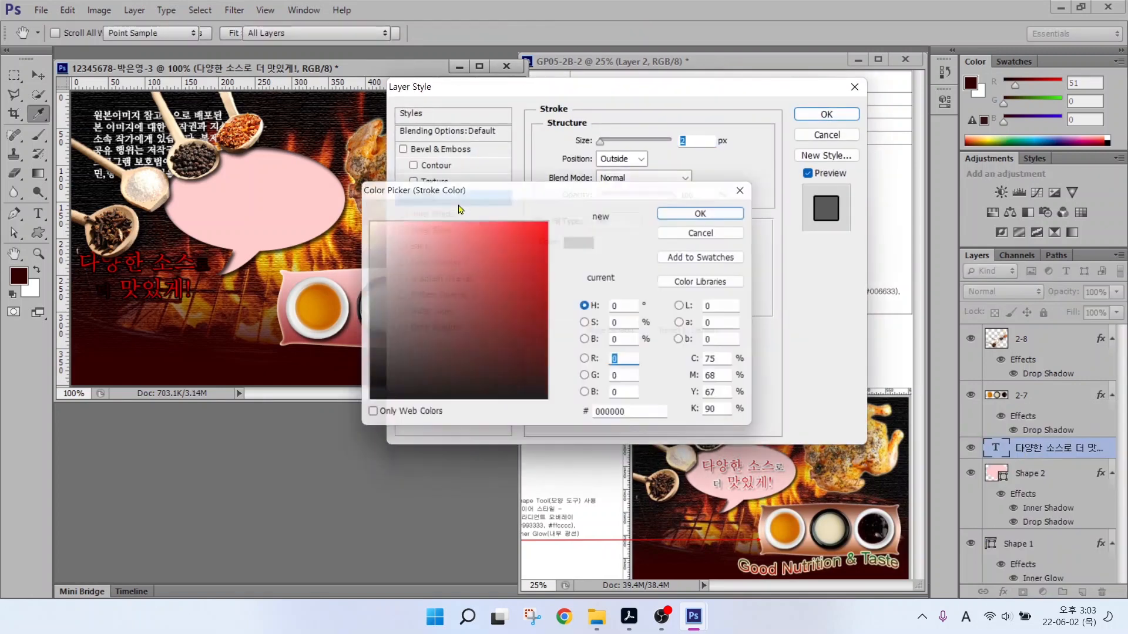
{"action": "left_click", "coordinate": [380, 220]}
{"action": "left_click", "coordinate": [712, 209]}
{"action": "left_click", "coordinate": [492, 325]}
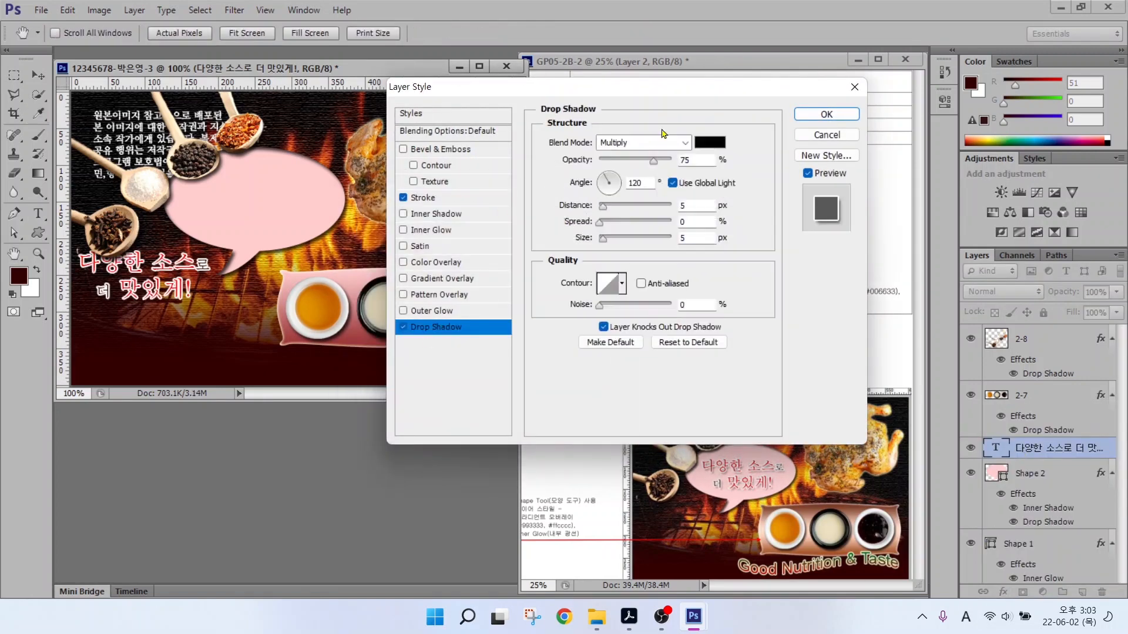
{"action": "left_click", "coordinate": [826, 114]}
Move the slogan up into the pink speech bubble and start a new text layer below it.
{"action": "left_click_drag", "start_coordinate": [168, 276], "coordinate": [273, 200]}
{"action": "left_click", "coordinate": [39, 213]}
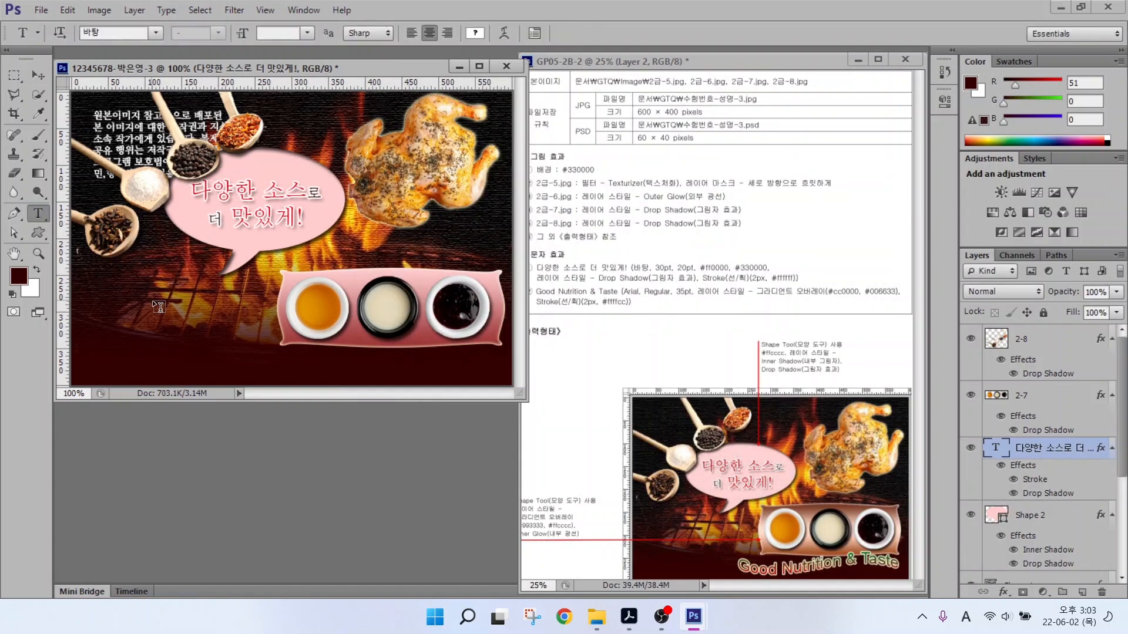
{"action": "left_click", "coordinate": [160, 301]}
{"action": "key", "text": "Caps_Lock"}
{"action": "key", "text": "Caps_Lock"}
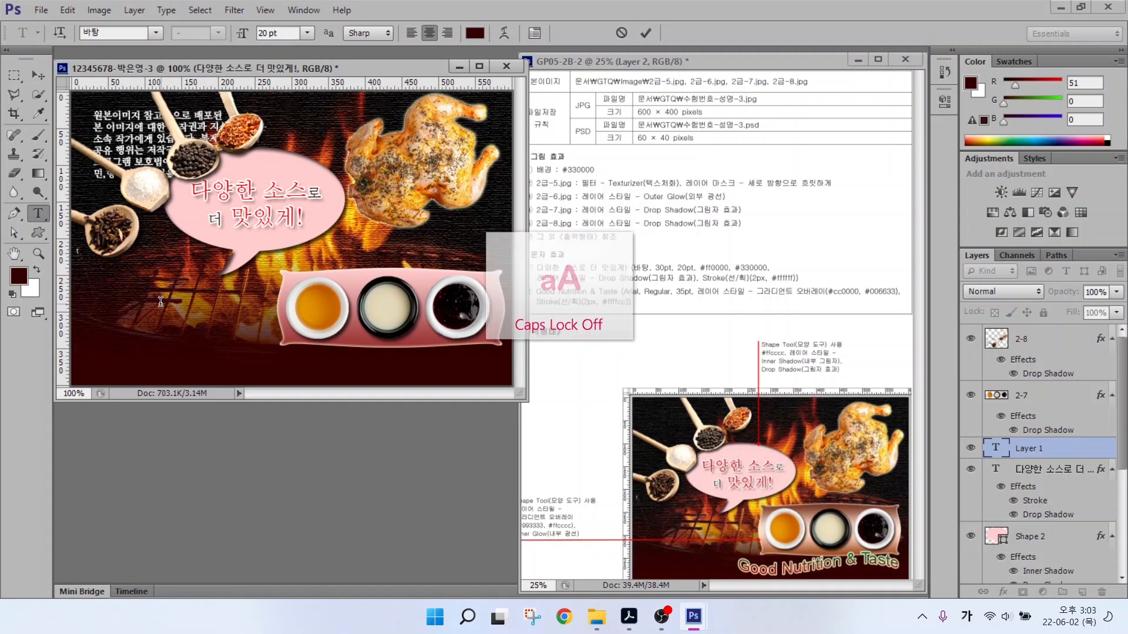
Set Arial 35 pt on text typed in Korean input mode, then discard the garbled layer.
{"action": "type", "text": "ㅜㅕㅅ갸샤ㅐㅜ & ㅆㅁㄴㅅㄷ"}
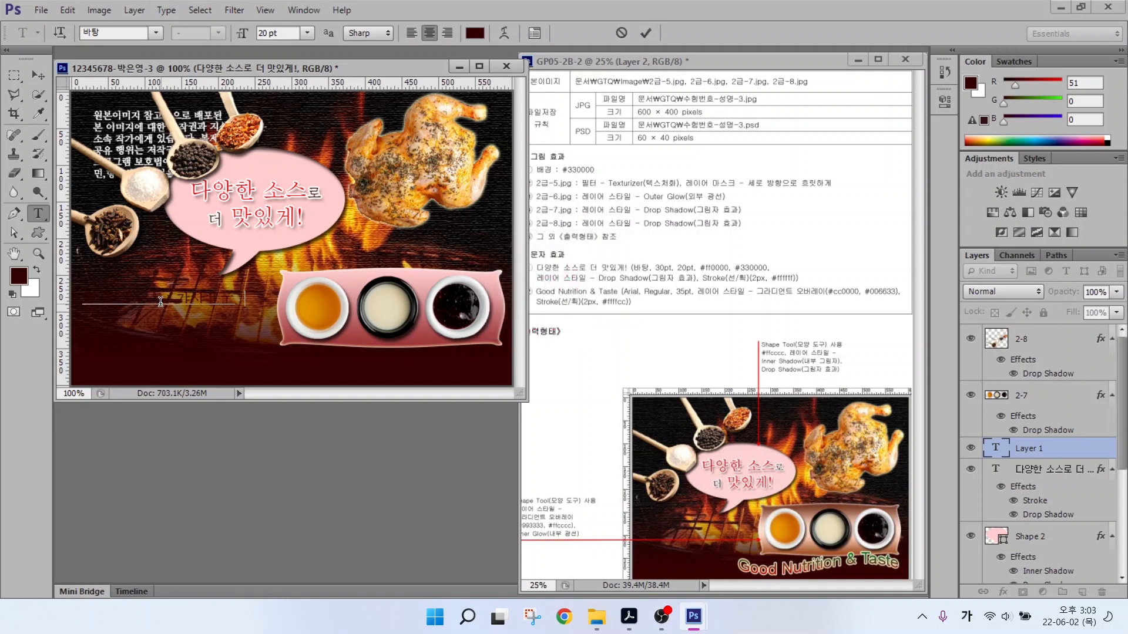
{"action": "key", "text": "ctrl+Return"}
{"action": "left_click", "coordinate": [155, 33]}
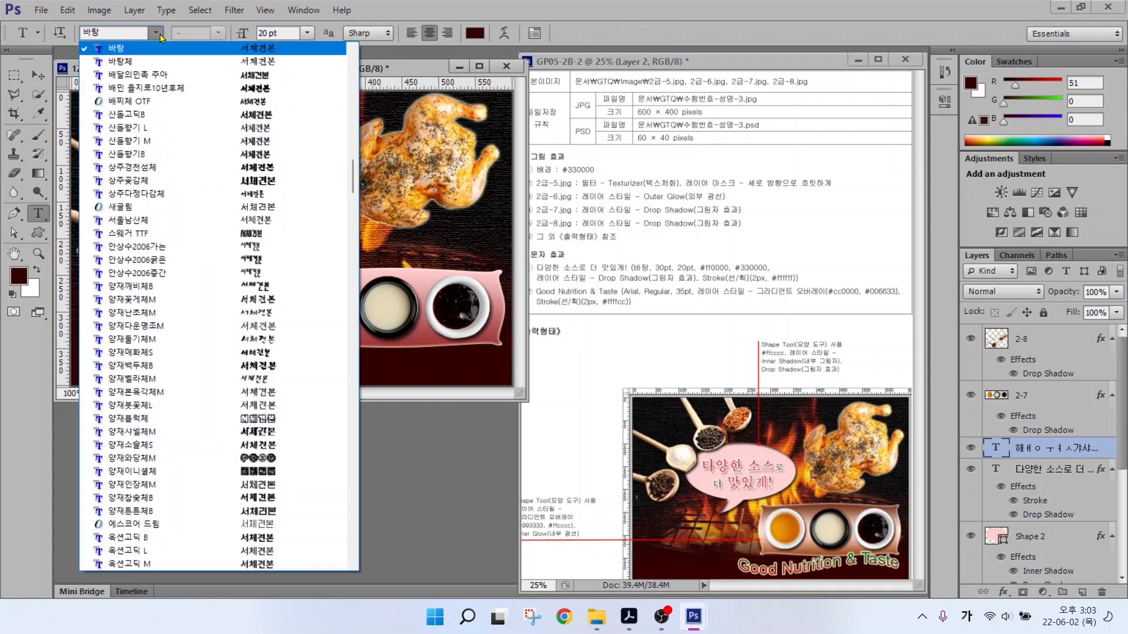
{"action": "left_click_drag", "start_coordinate": [353, 170], "coordinate": [361, 229]}
{"action": "left_click", "coordinate": [151, 339]}
{"action": "left_click_drag", "start_coordinate": [294, 33], "coordinate": [223, 26]}
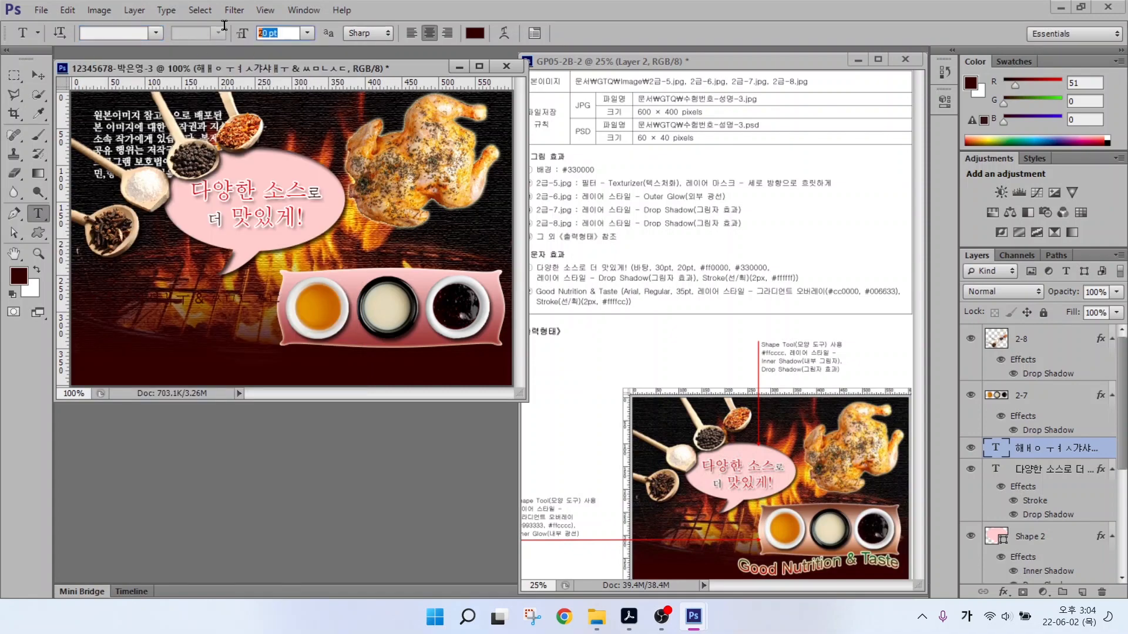
{"action": "type", "text": "35"}
{"action": "key", "text": "Return"}
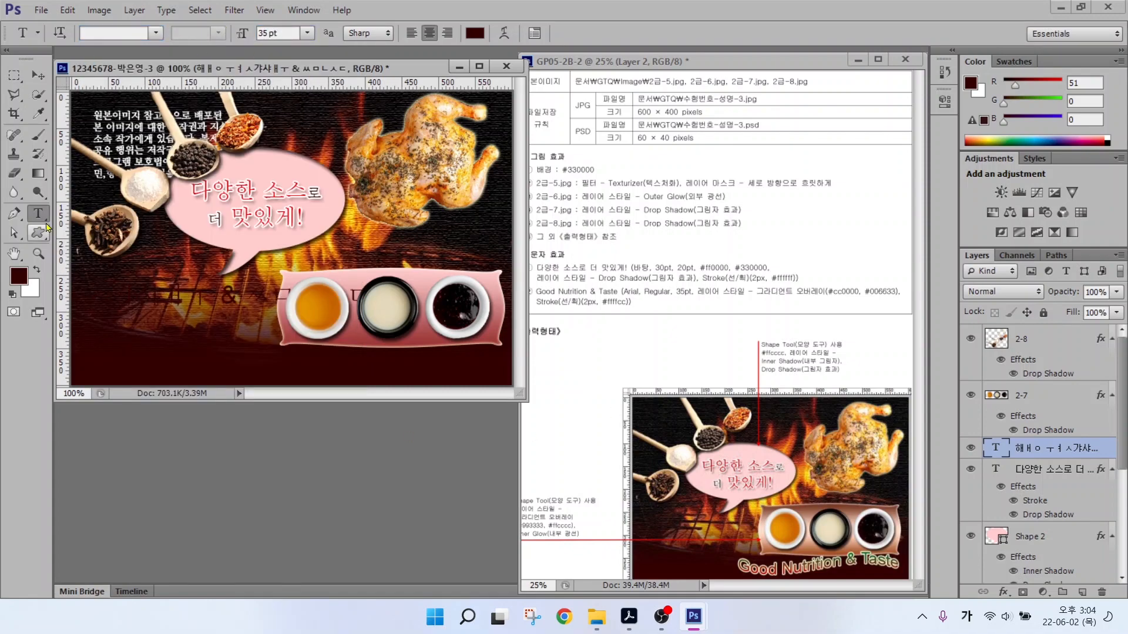
{"action": "key", "text": "Escape"}
Type 'Good Nutrition & Taste' on the canvas and set it in Arial.
{"action": "left_click", "coordinate": [132, 276]}
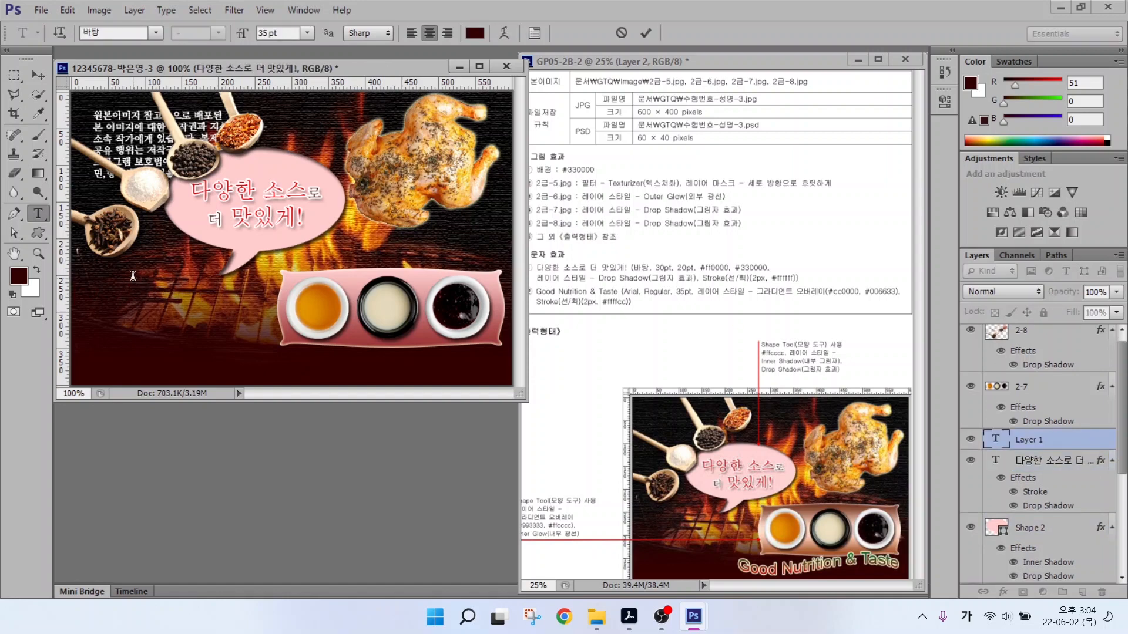
{"action": "type", "text": "Good Nutrition & Taste"}
{"action": "key", "text": "ctrl+Return"}
{"action": "left_click", "coordinate": [155, 33]}
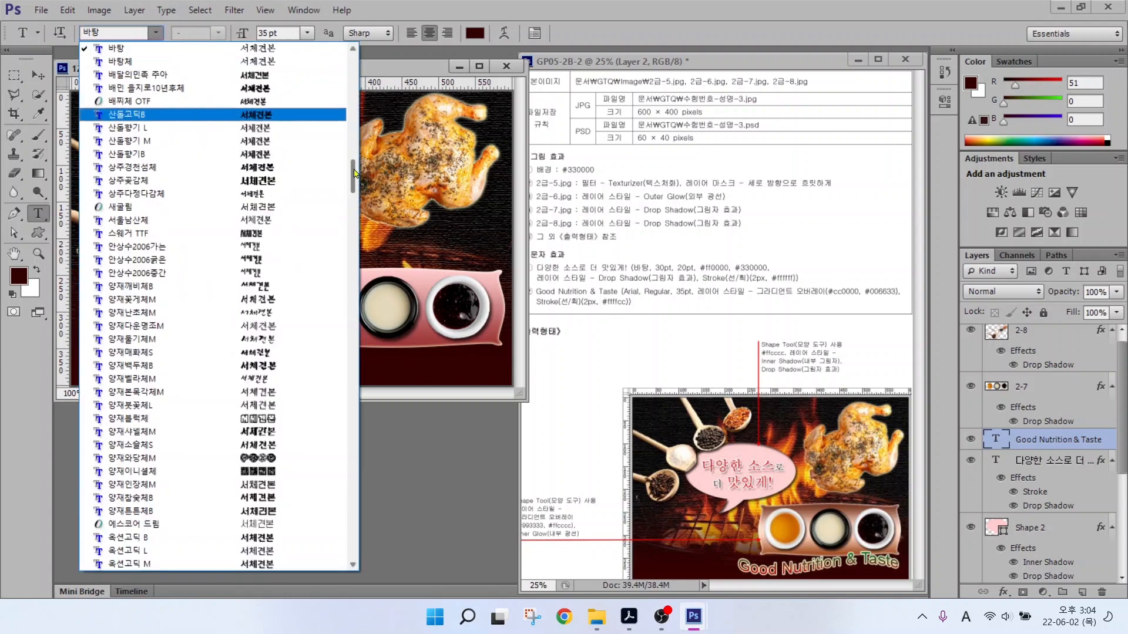
{"action": "left_click_drag", "start_coordinate": [355, 130], "coordinate": [354, 234]}
{"action": "left_click", "coordinate": [253, 247]}
{"action": "left_click_drag", "start_coordinate": [287, 33], "coordinate": [178, 22]}
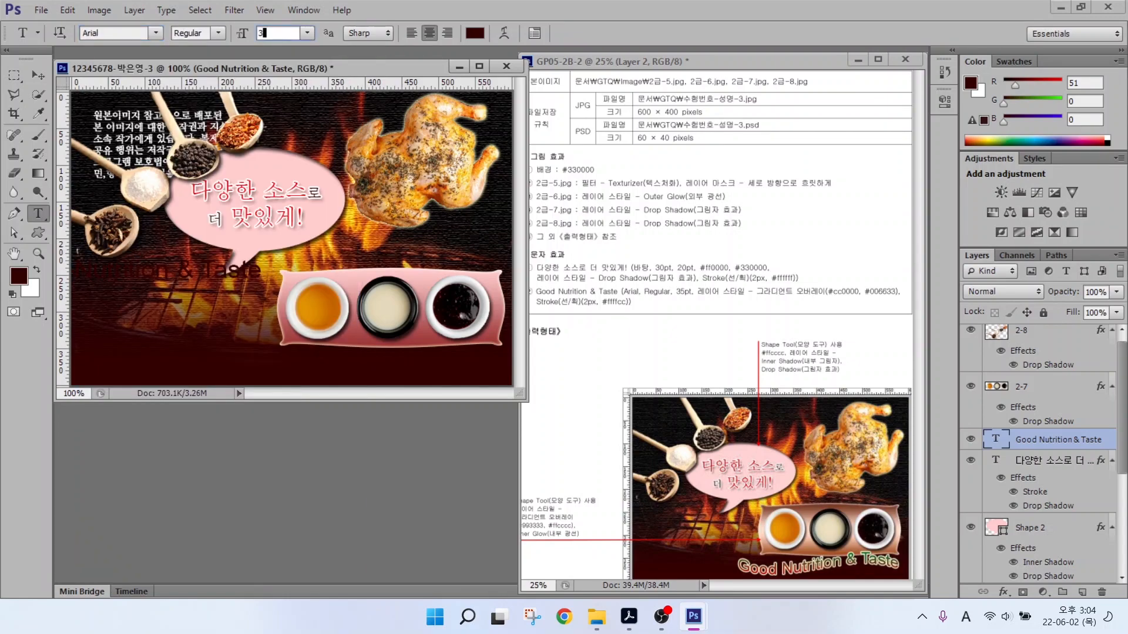
Add a Gradient Overlay running from #cc0000 to #006633 to the text.
{"action": "left_click", "coordinate": [1003, 592]}
{"action": "left_click", "coordinate": [1006, 529]}
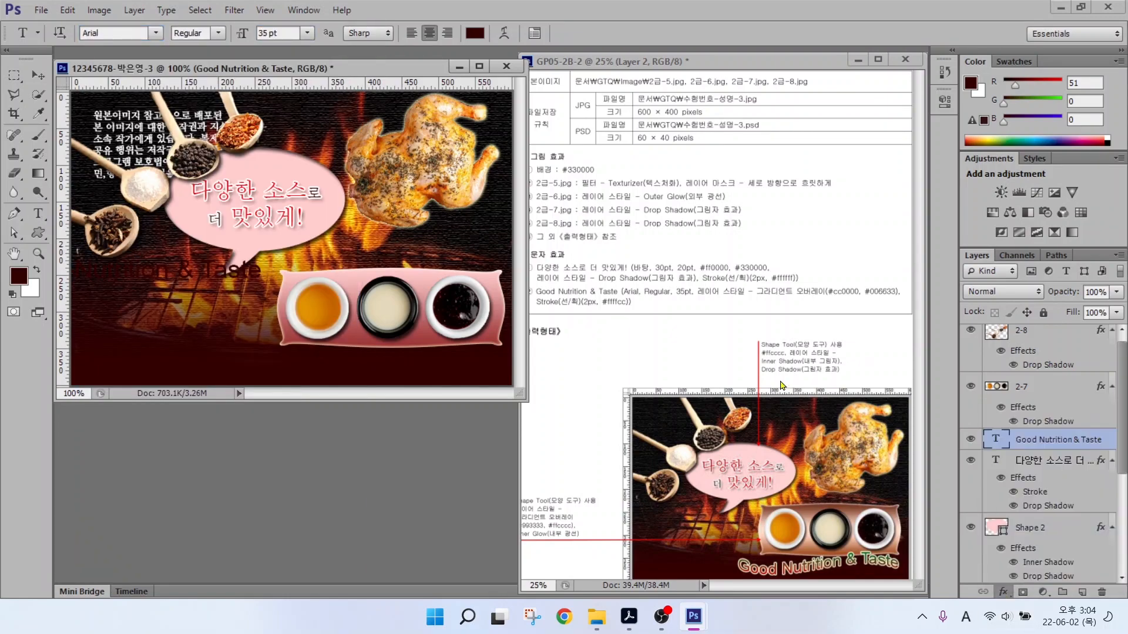
{"action": "left_click", "coordinate": [646, 177]}
{"action": "double_click", "coordinate": [321, 386]}
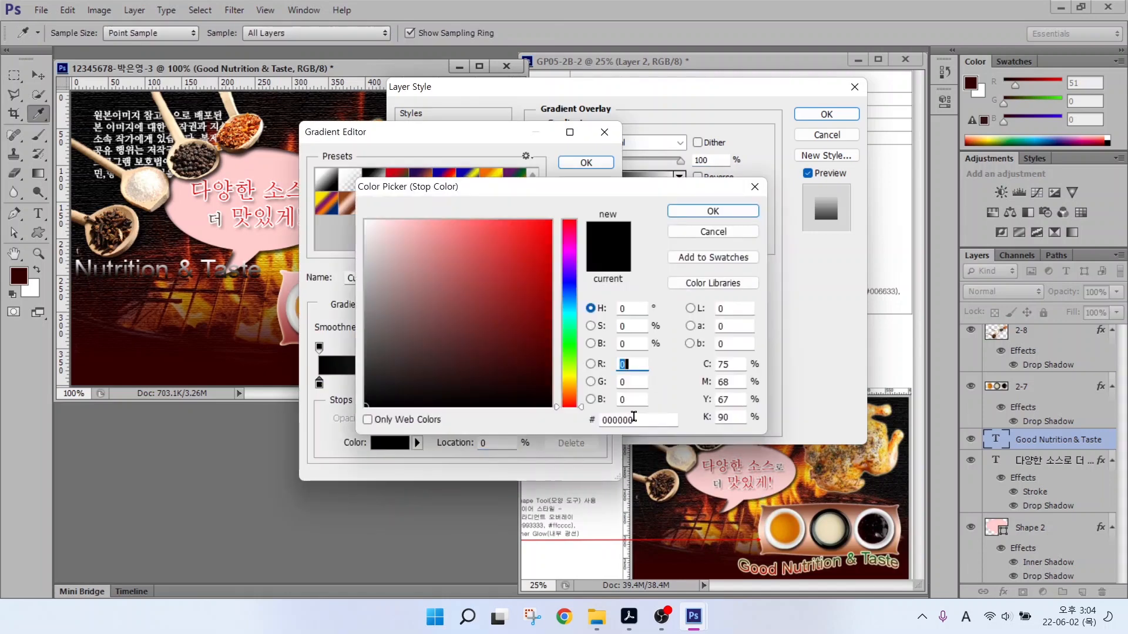
{"action": "left_click_drag", "start_coordinate": [634, 417], "coordinate": [499, 398]}
{"action": "type", "text": "cc0000"}
{"action": "key", "text": "Return"}
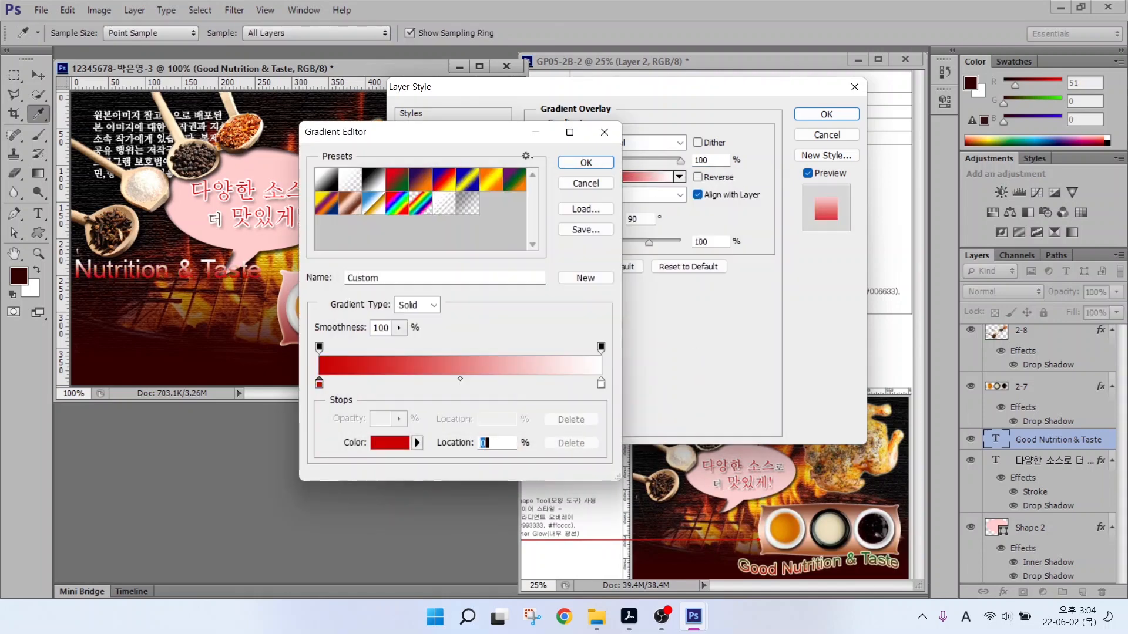
{"action": "double_click", "coordinate": [601, 383]}
{"action": "type", "text": "006633"}
{"action": "key", "text": "Return"}
{"action": "left_click", "coordinate": [585, 162]}
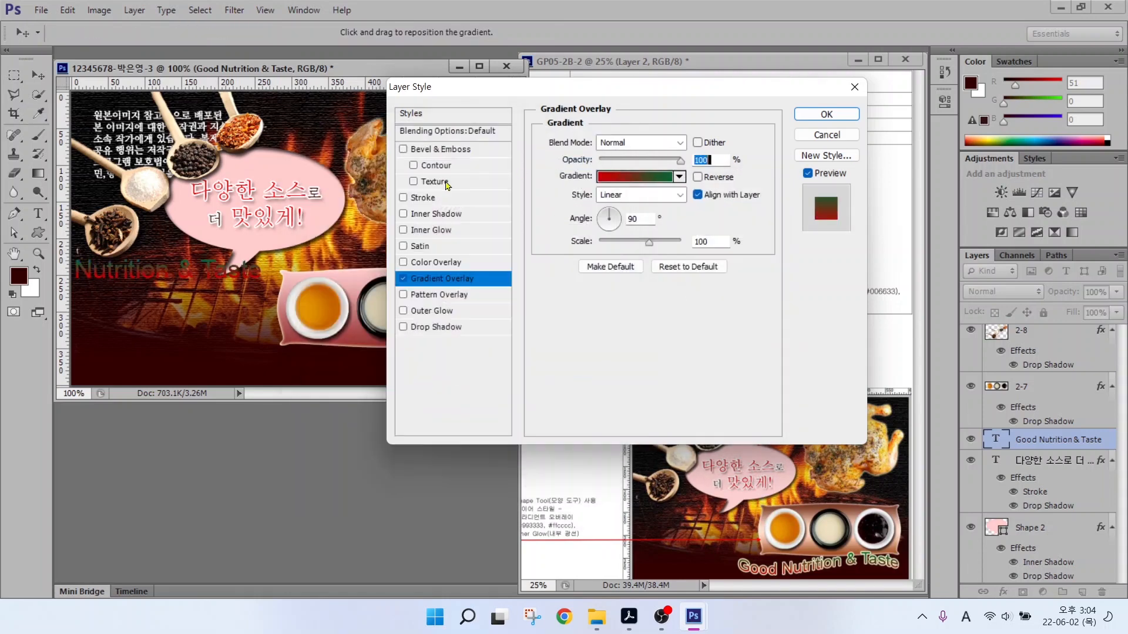
Add a 2 px #ffffcc Stroke, then move the text to the canvas bottom.
{"action": "left_click", "coordinate": [433, 198]}
{"action": "left_click_drag", "start_coordinate": [690, 141], "coordinate": [679, 141]}
{"action": "type", "text": "2"}
{"action": "left_click", "coordinate": [572, 243]}
{"action": "left_click_drag", "start_coordinate": [639, 420], "coordinate": [544, 414]}
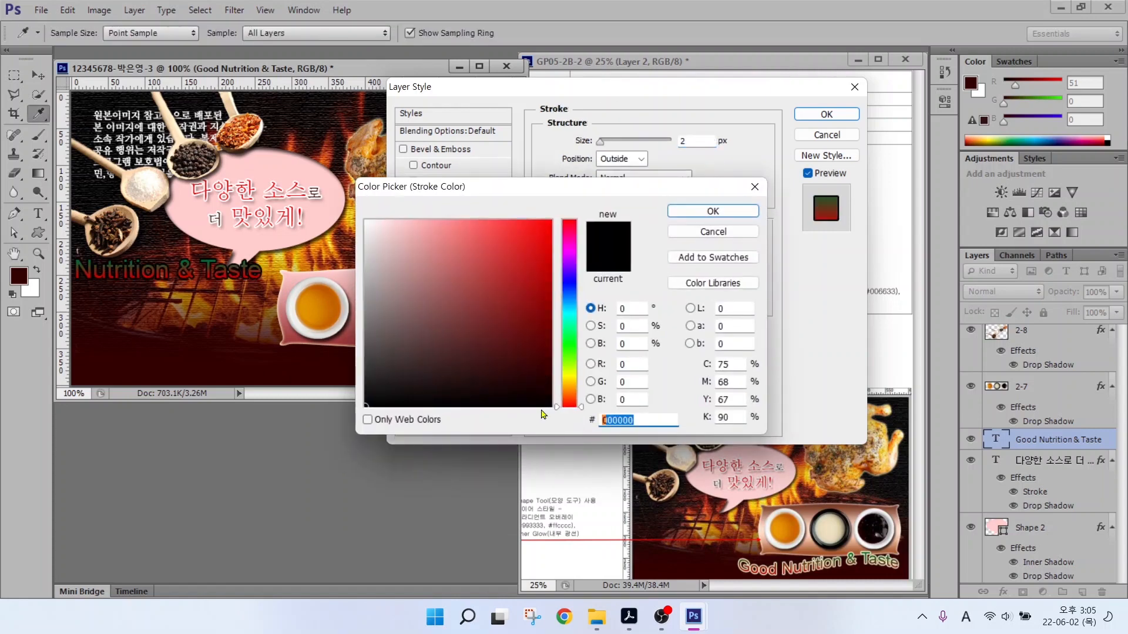
{"action": "type", "text": "ffffcc"}
{"action": "key", "text": "Return"}
{"action": "key", "text": "Return"}
{"action": "key", "text": "v"}
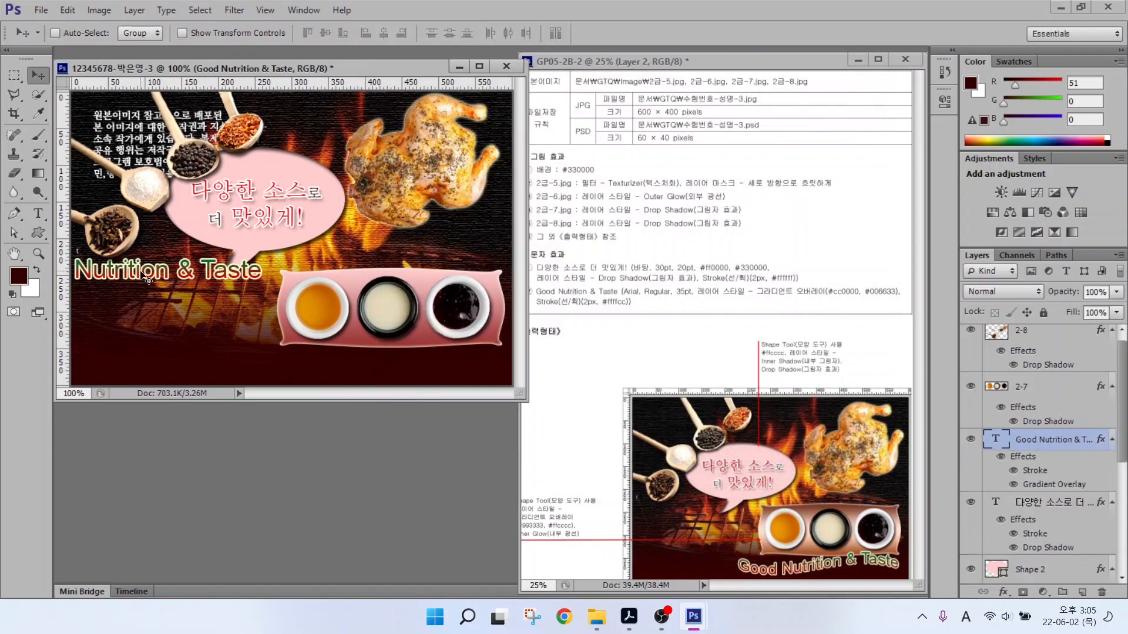
{"action": "left_click_drag", "start_coordinate": [147, 279], "coordinate": [384, 374]}
Make several drags across the canvas, then cancel with Escape.
{"action": "key", "text": "alt"}
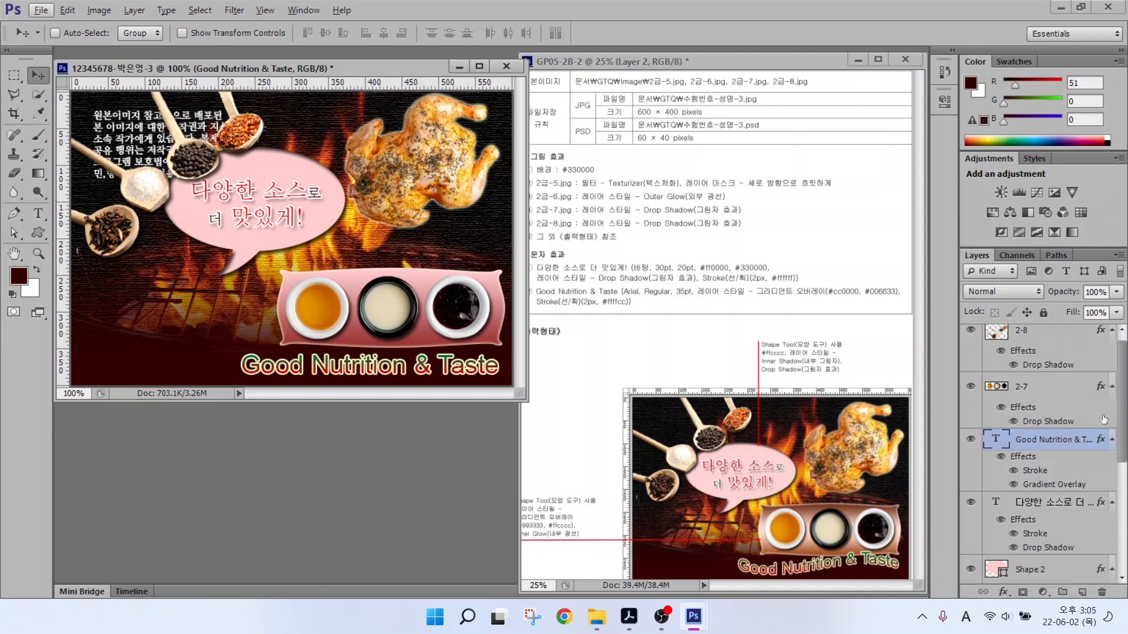
{"action": "key", "text": "alt"}
{"action": "left_click_drag", "start_coordinate": [547, 283], "coordinate": [705, 313]}
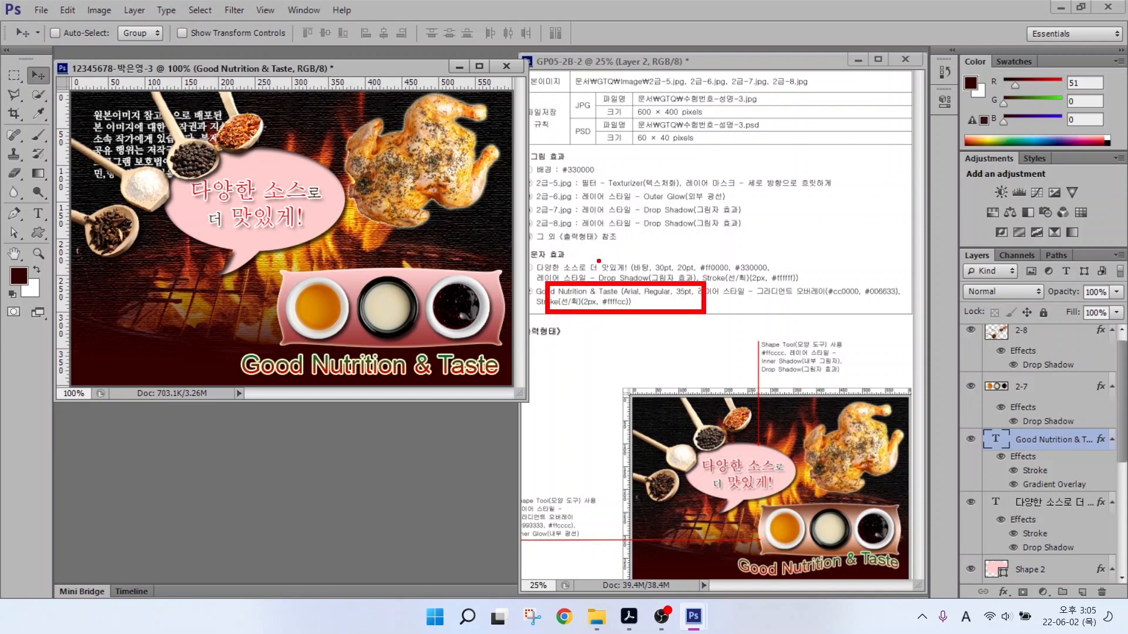
{"action": "left_click_drag", "start_coordinate": [250, 380], "coordinate": [516, 373]}
{"action": "mouse_move", "coordinate": [737, 569]}
{"action": "left_mouse_down"}
{"action": "mouse_move", "coordinate": [784, 582]}
{"action": "mouse_move", "coordinate": [875, 562]}
{"action": "left_mouse_up"}
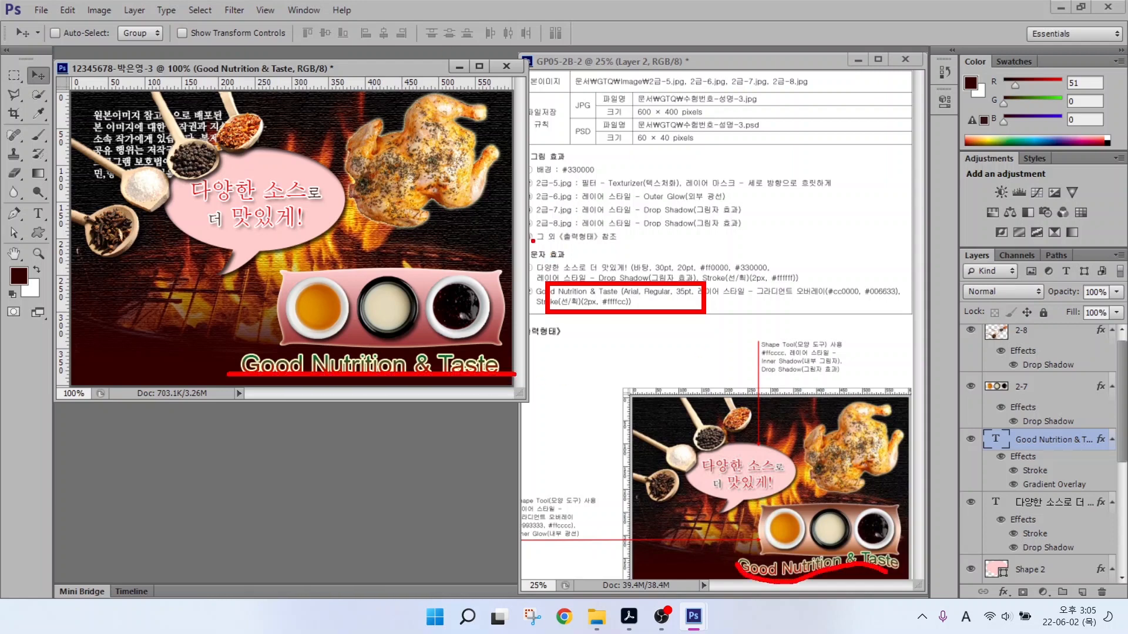
{"action": "key", "text": "Escape"}
Warp 'Good Nutrition & Taste' with the Flag style at +50% bend.
{"action": "left_click", "coordinate": [38, 215]}
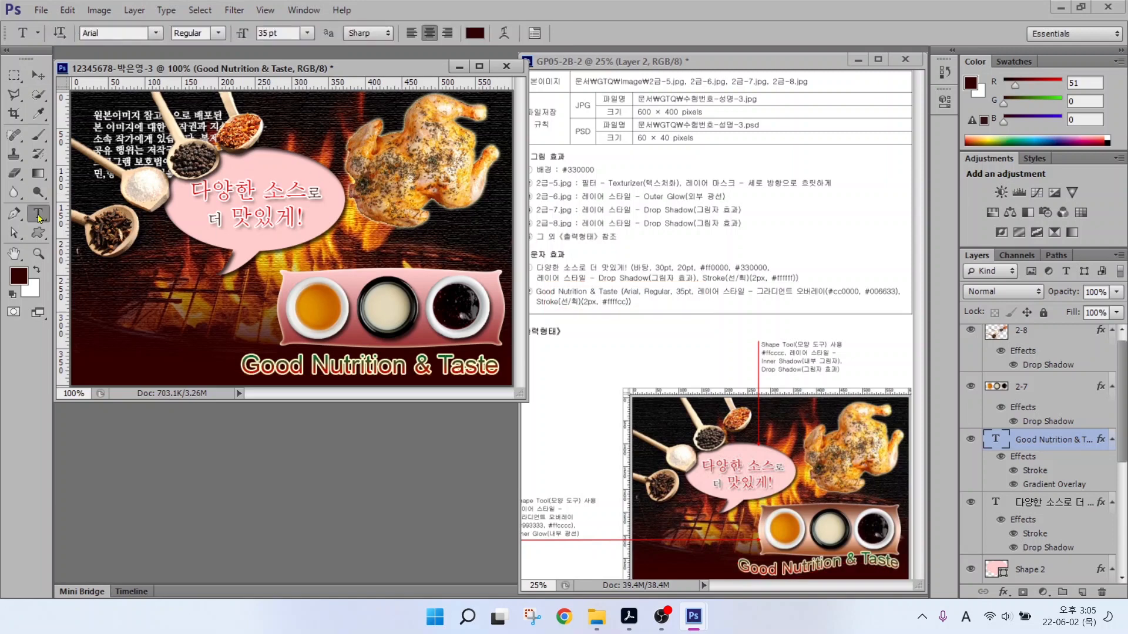
{"action": "key", "text": "ctrl"}
{"action": "left_click", "coordinate": [504, 34]}
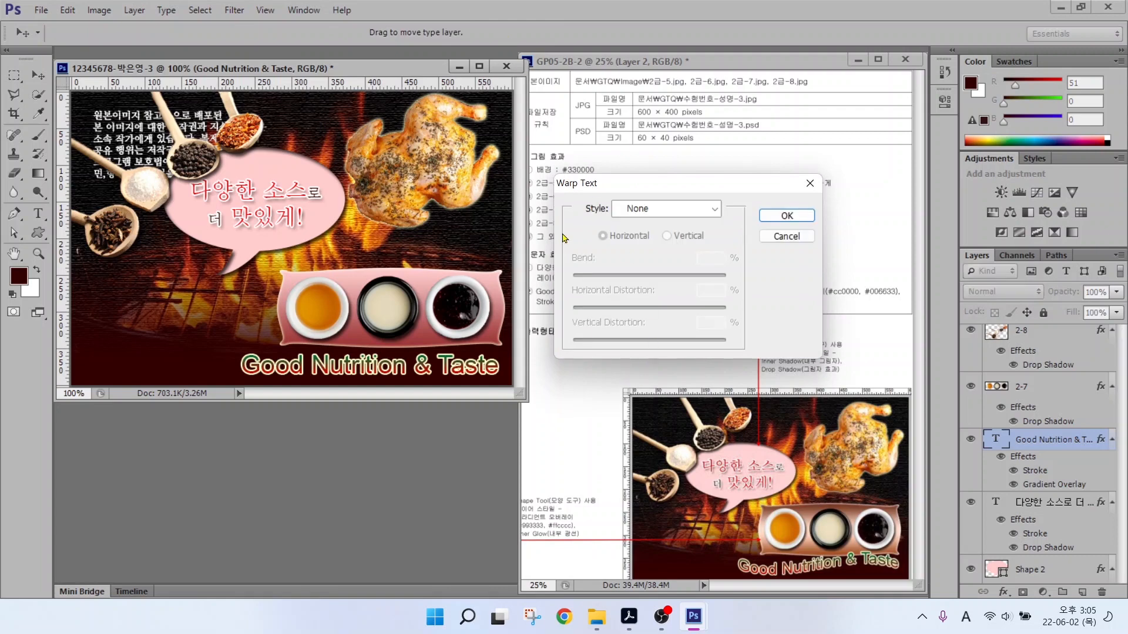
{"action": "left_click", "coordinate": [709, 210]}
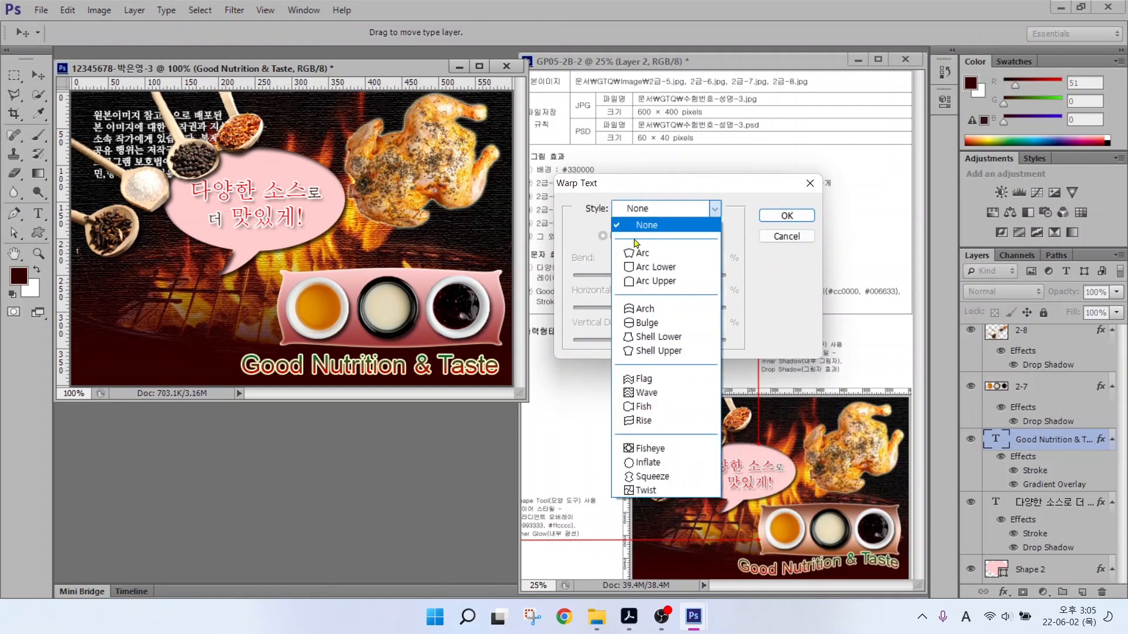
{"action": "left_click", "coordinate": [642, 379]}
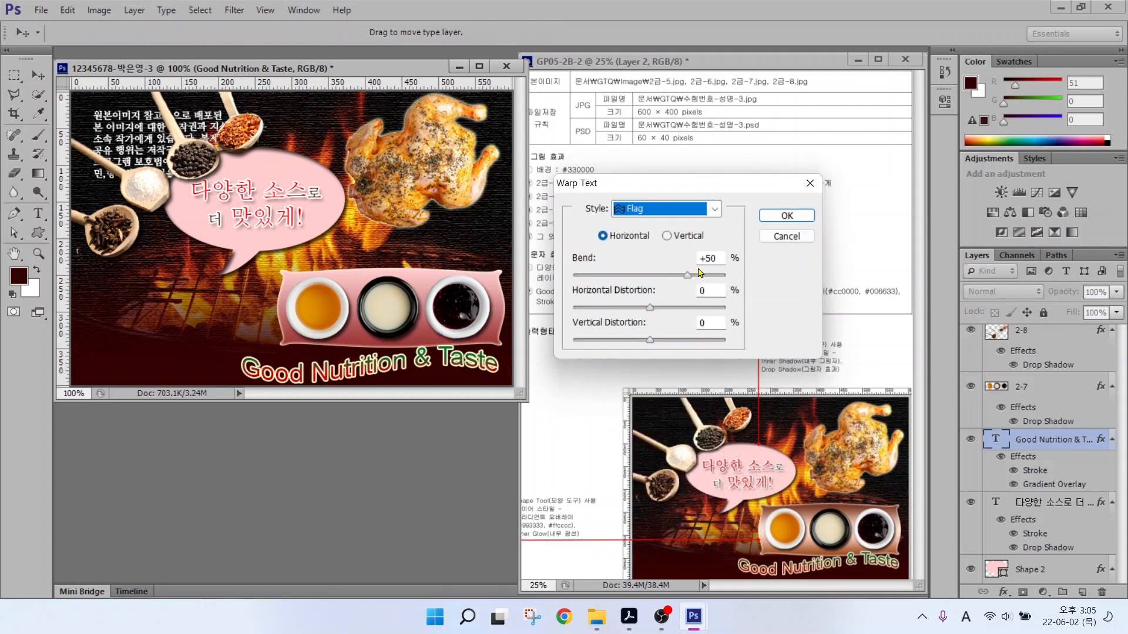
{"action": "left_click", "coordinate": [786, 215]}
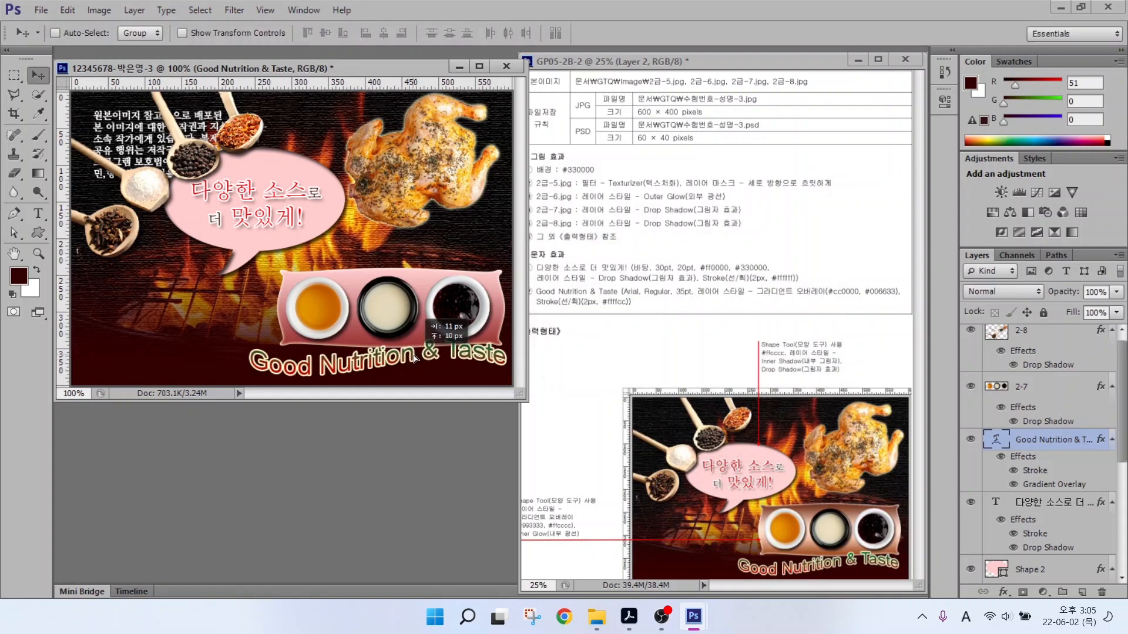
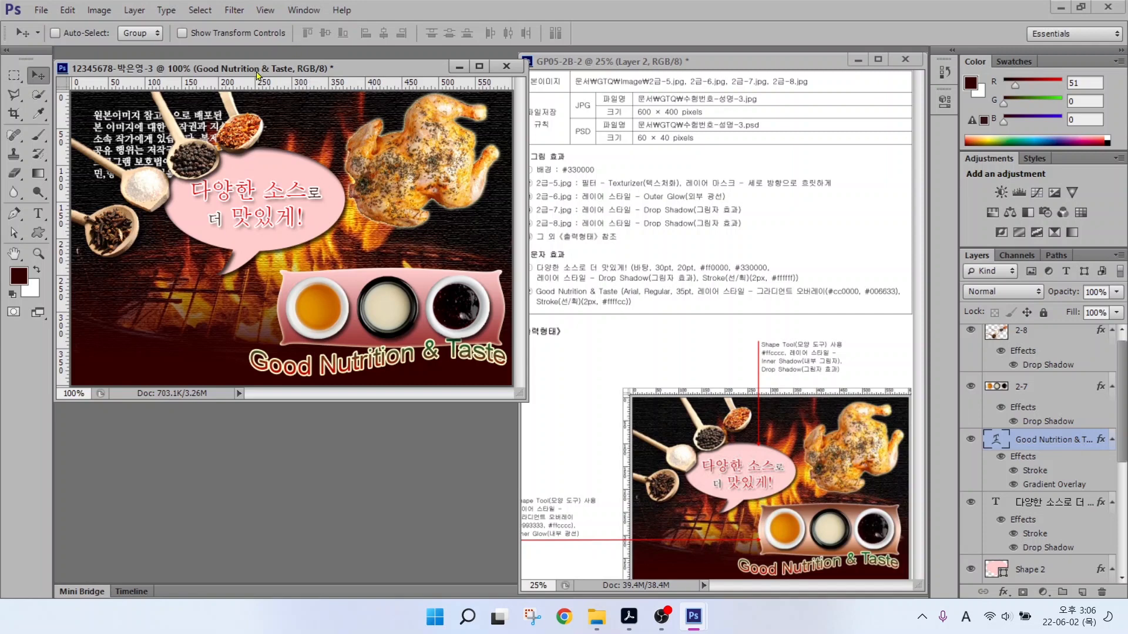
Hide the rulers and save the composite as a maximum-quality JPEG in the GTQ folder.
{"action": "key", "text": "ctrl+r"}
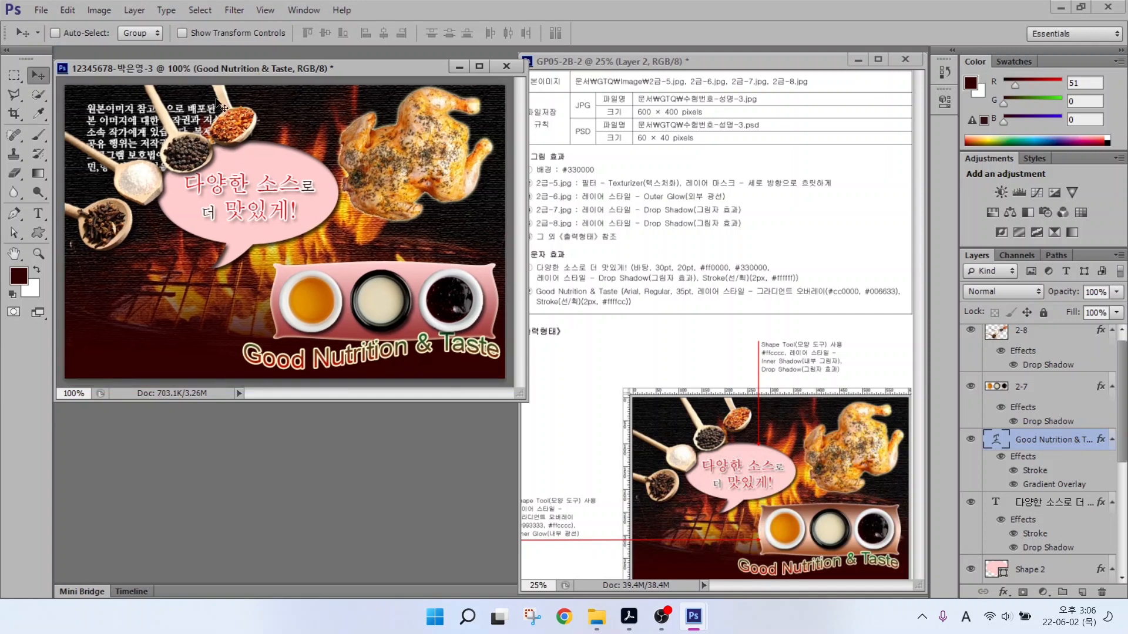
{"action": "left_click", "coordinate": [41, 10]}
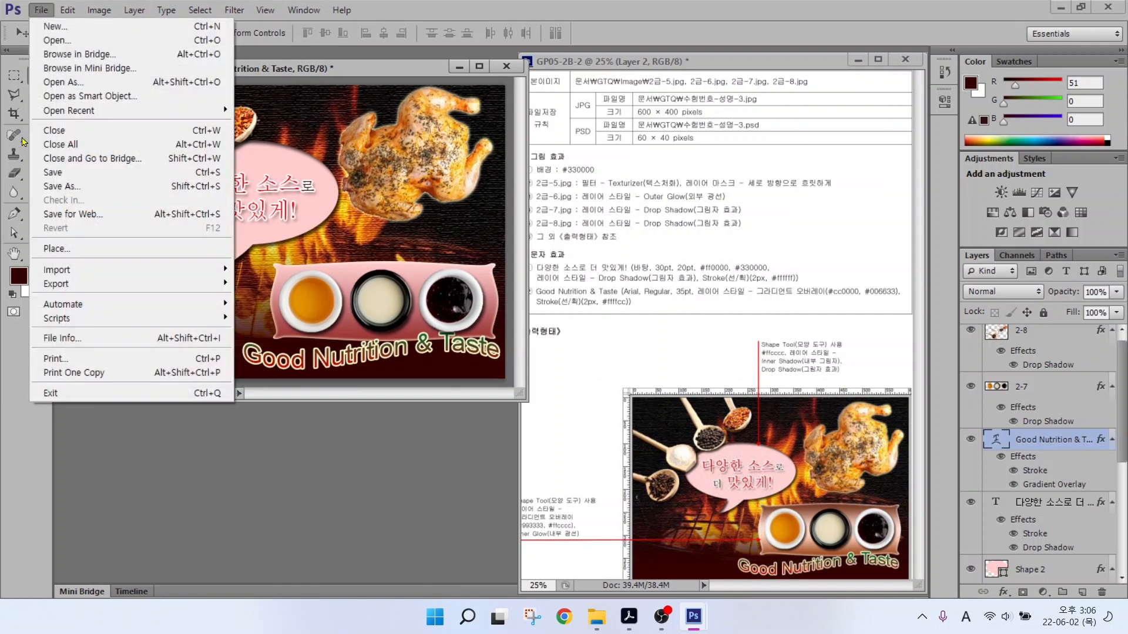
{"action": "left_click", "coordinate": [50, 172]}
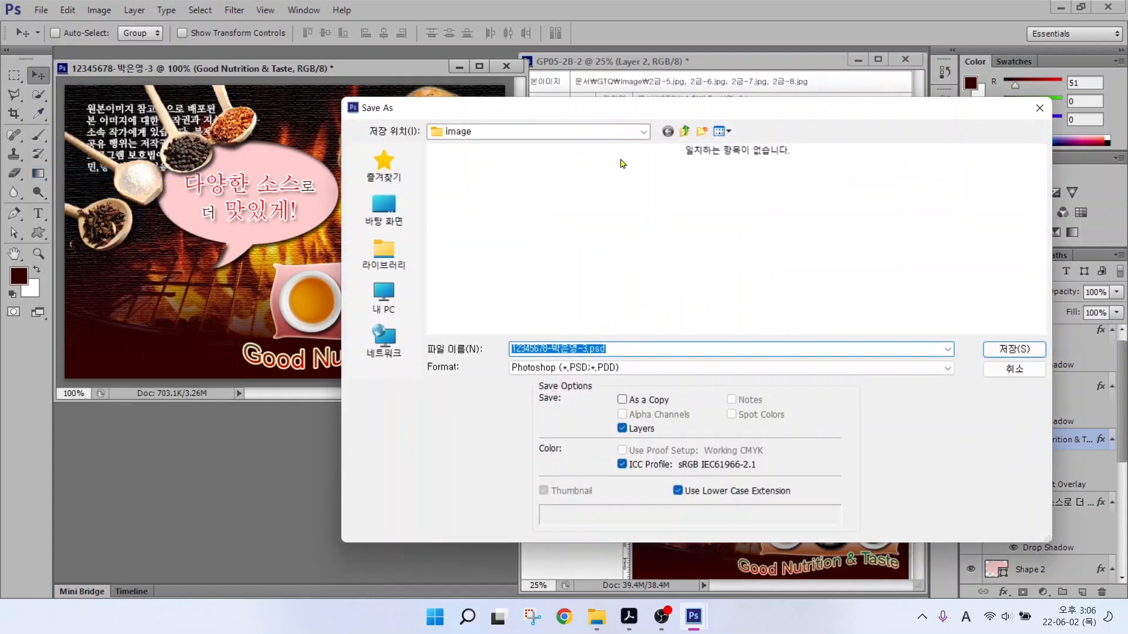
{"action": "left_click", "coordinate": [686, 132]}
{"action": "left_click", "coordinate": [535, 369]}
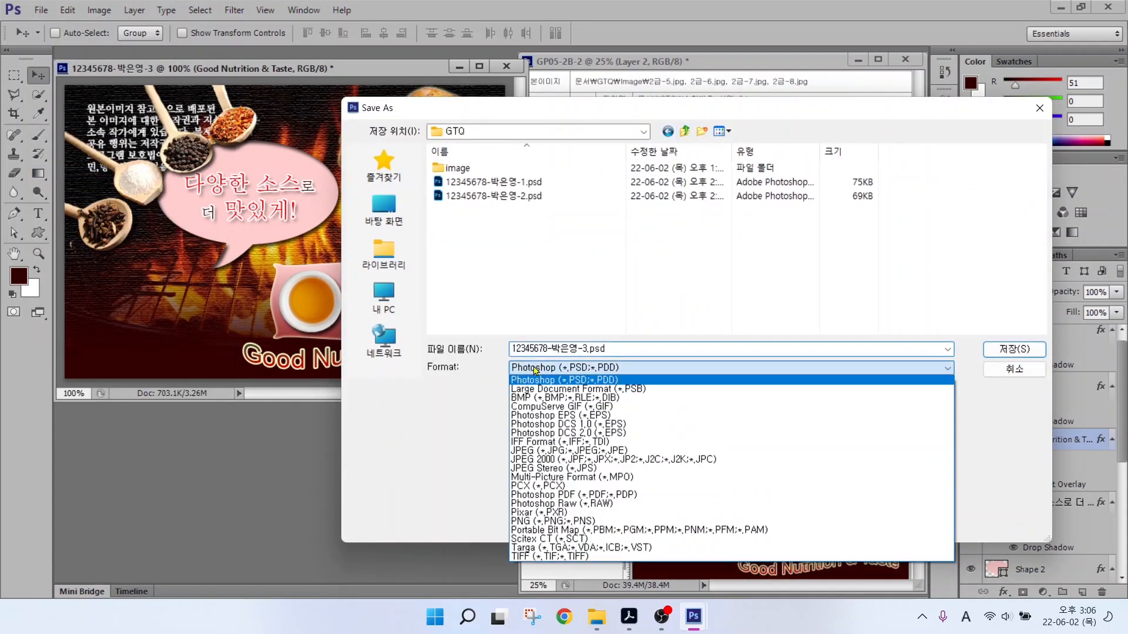
{"action": "left_click", "coordinate": [529, 451]}
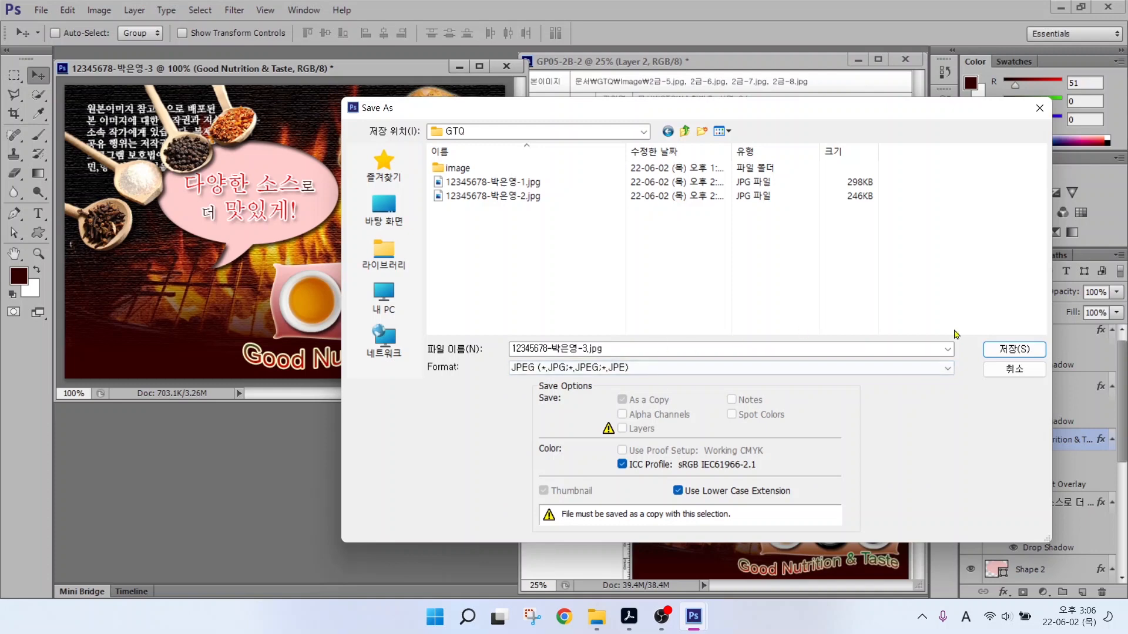
{"action": "left_click", "coordinate": [1012, 349]}
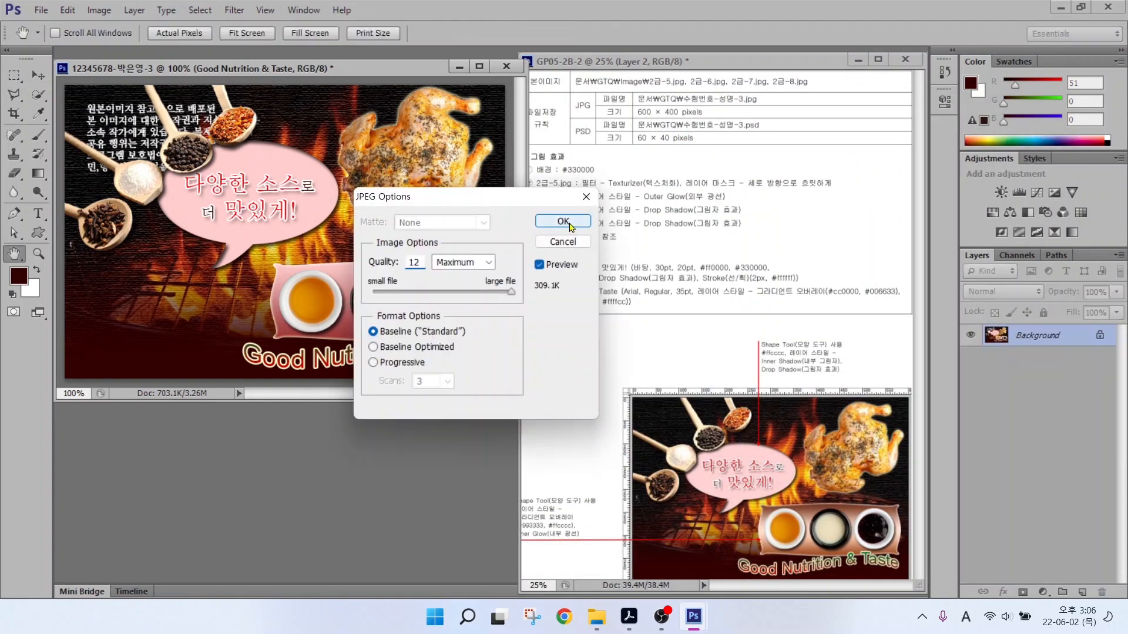
{"action": "left_click", "coordinate": [571, 223]}
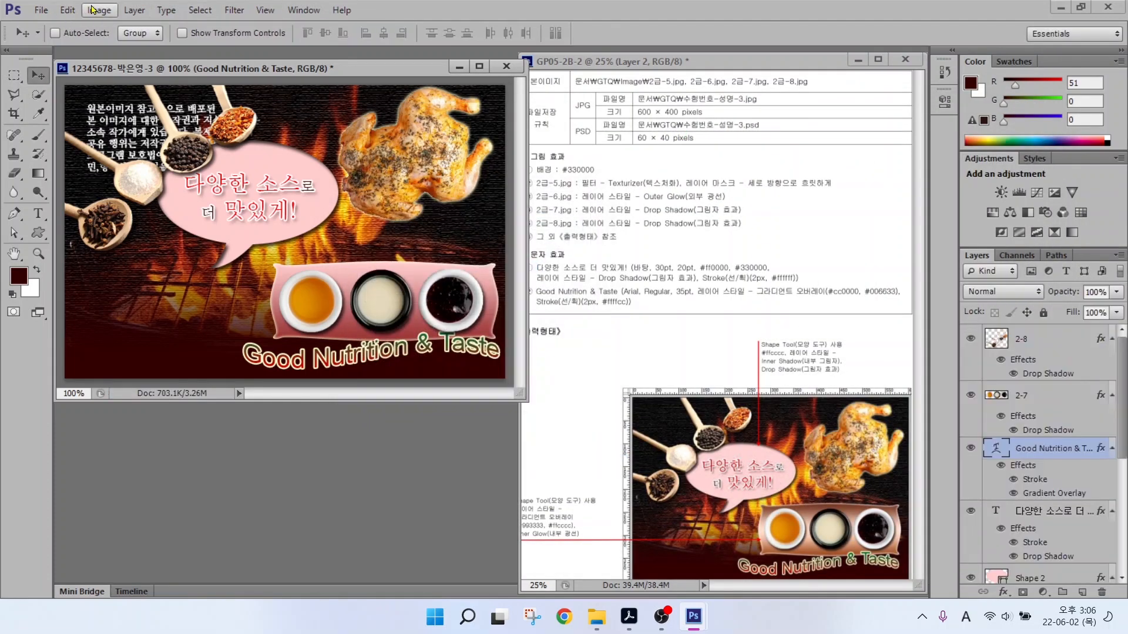
Resize the image to 60 pixels wide and save it as a Photoshop PSD.
{"action": "left_click", "coordinate": [94, 10]}
{"action": "left_click", "coordinate": [106, 115]}
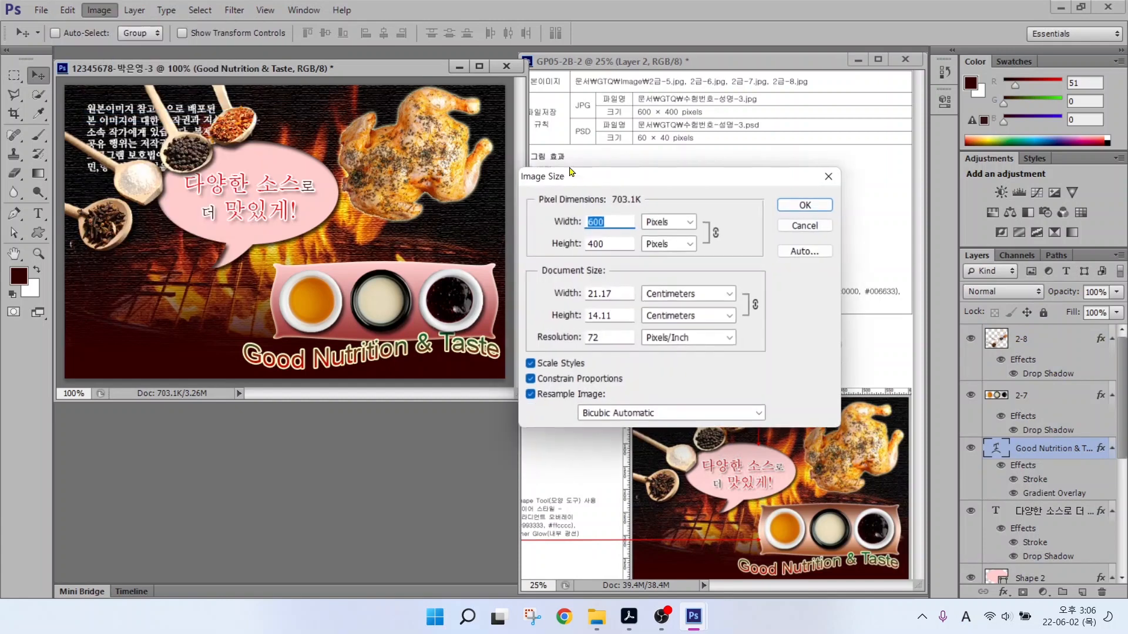
{"action": "type", "text": "60"}
{"action": "key", "text": "Return"}
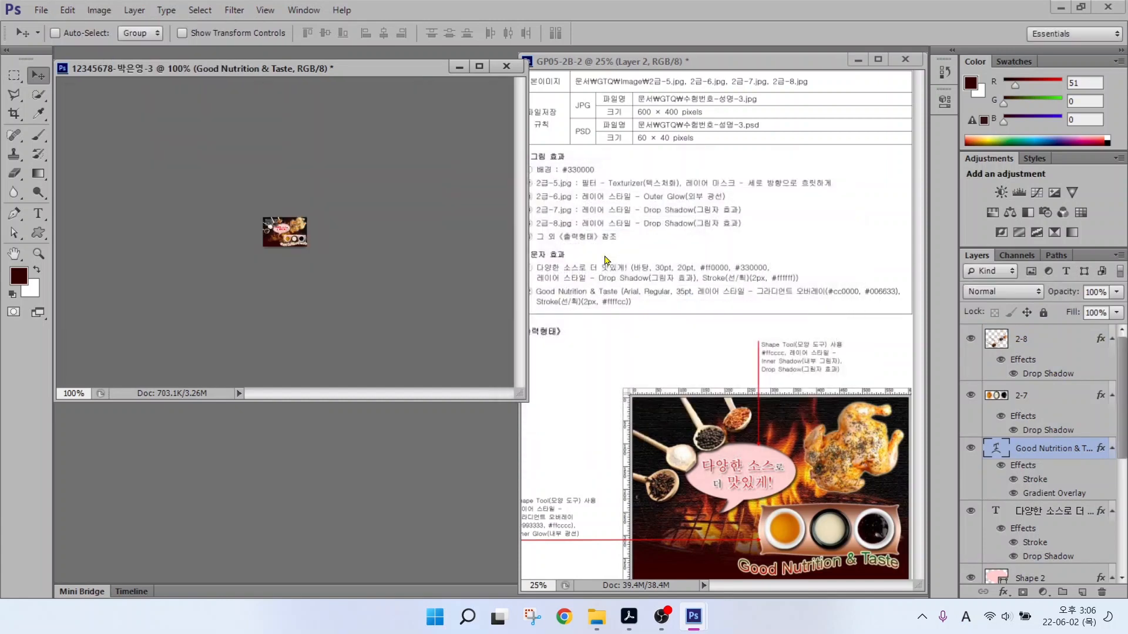
{"action": "left_click", "coordinate": [41, 10]}
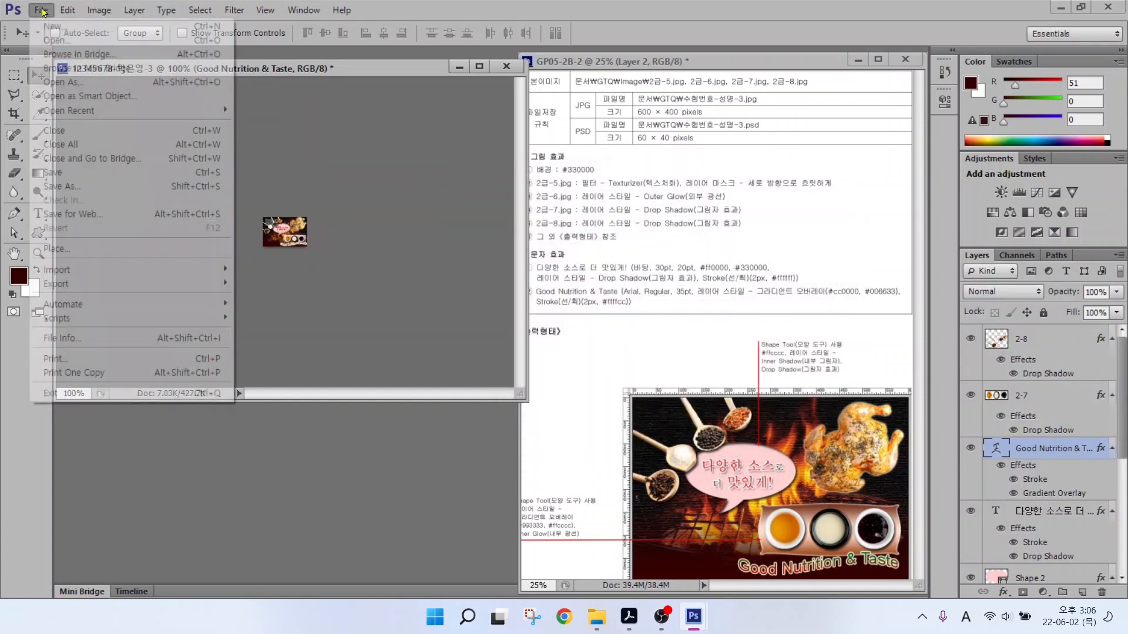
{"action": "left_click", "coordinate": [54, 174]}
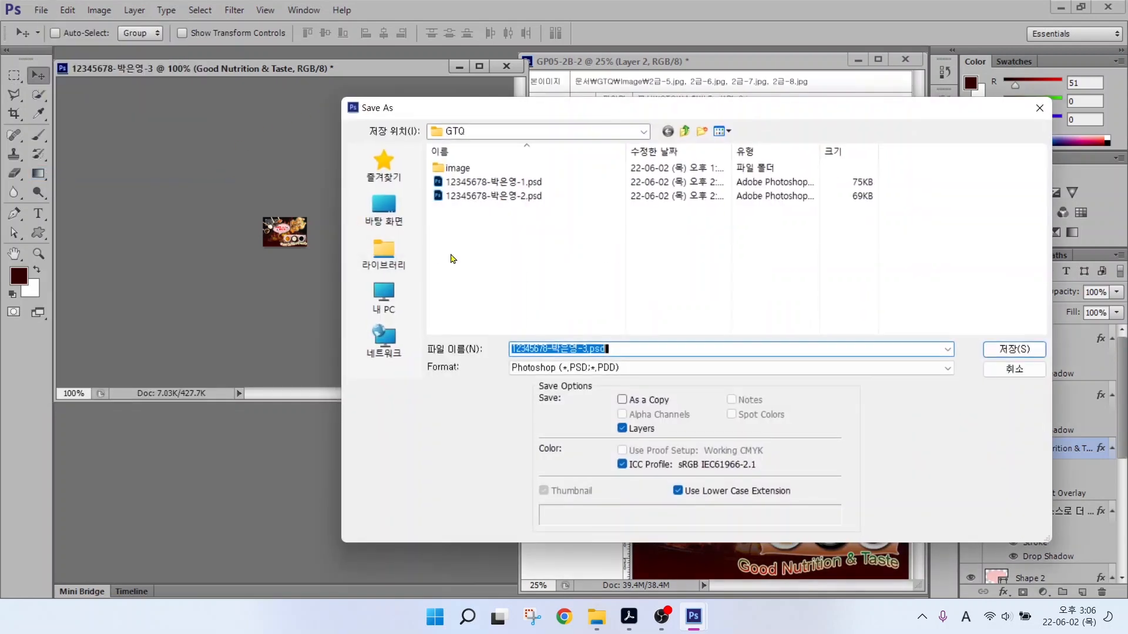
{"action": "left_click", "coordinate": [622, 367]}
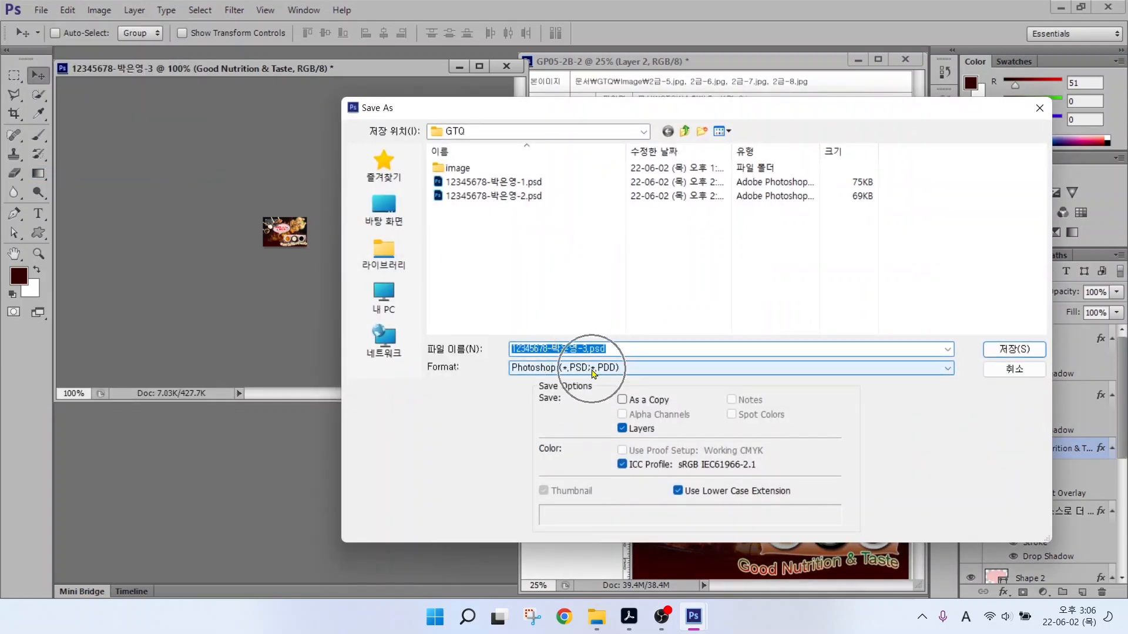
{"action": "left_click", "coordinate": [1014, 350]}
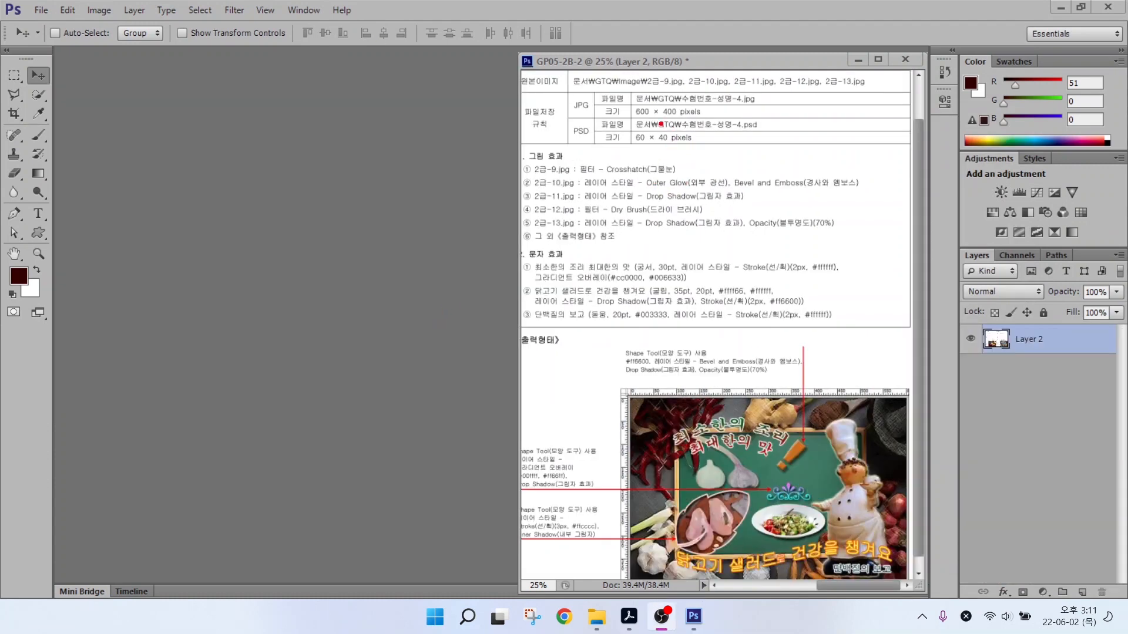
Start a new document named with the candidate number, candidate's name and task 4.
{"action": "mouse_move", "coordinate": [632, 92]}
{"action": "left_mouse_down"}
{"action": "mouse_move", "coordinate": [696, 126]}
{"action": "mouse_move", "coordinate": [727, 126]}
{"action": "left_mouse_up"}
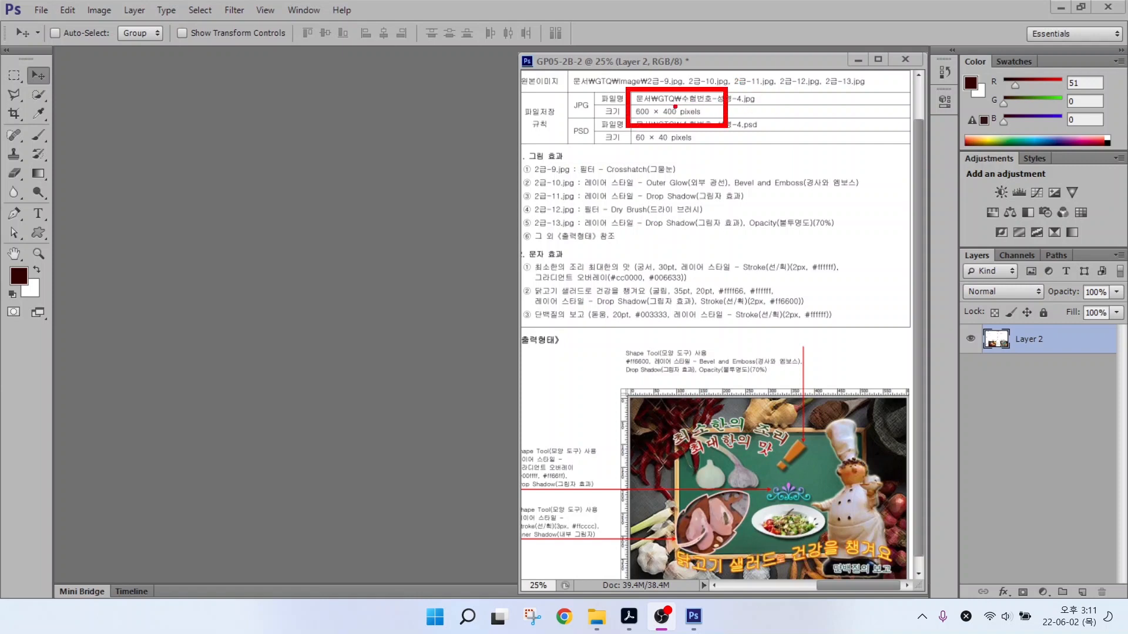
{"action": "key", "text": "Escape"}
{"action": "left_click", "coordinate": [34, 11]}
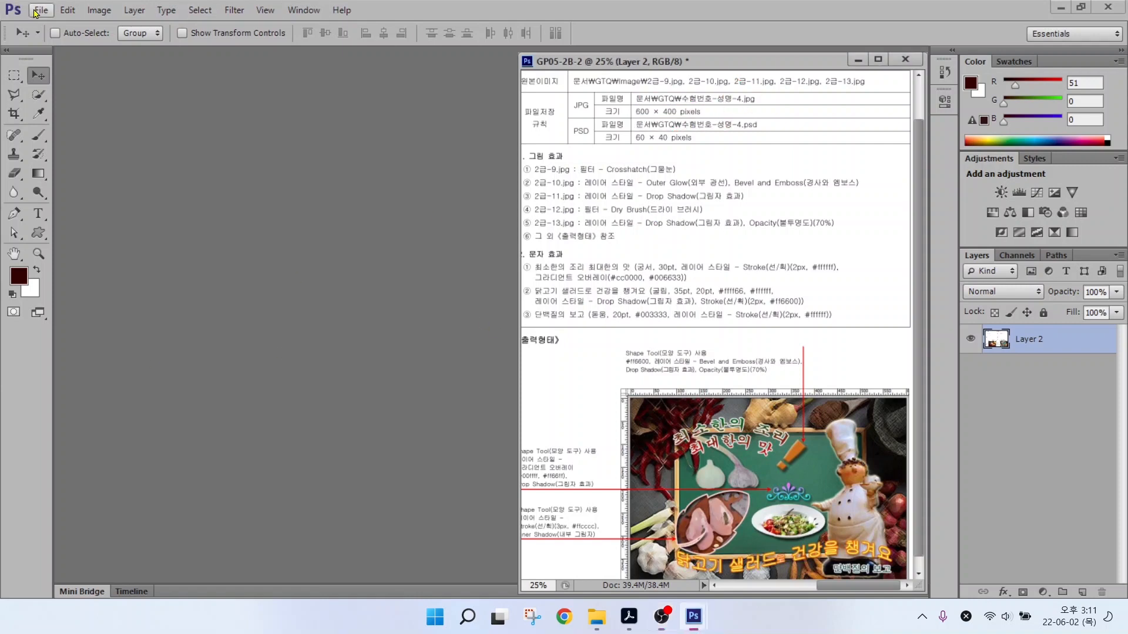
{"action": "left_click", "coordinate": [35, 11]}
{"action": "left_click", "coordinate": [53, 28]}
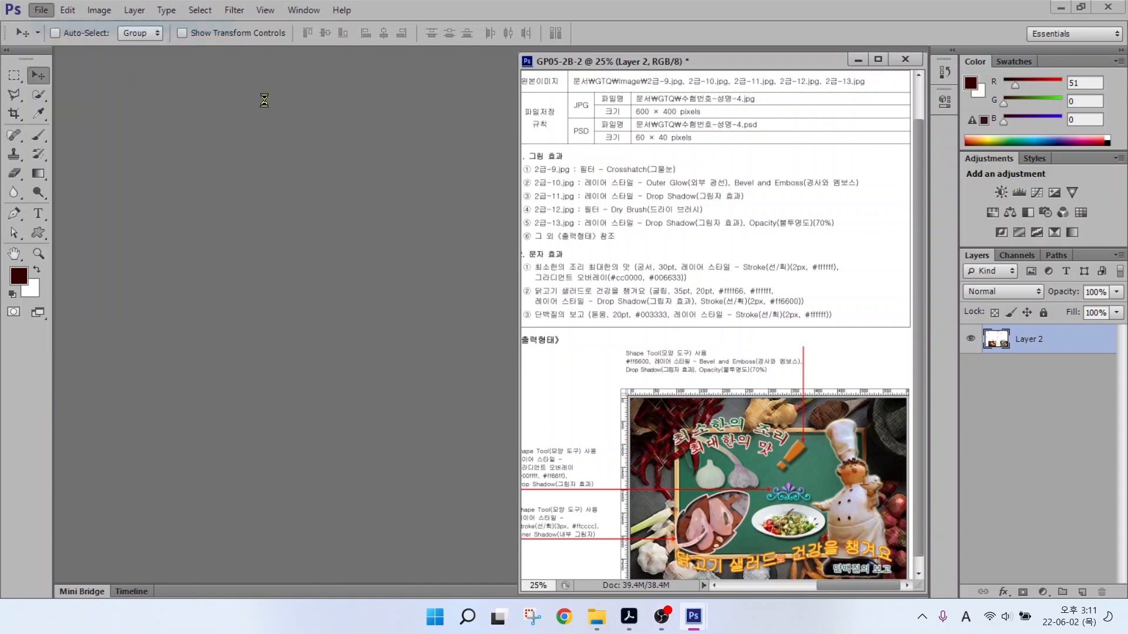
{"action": "type", "text": "12345678-"}
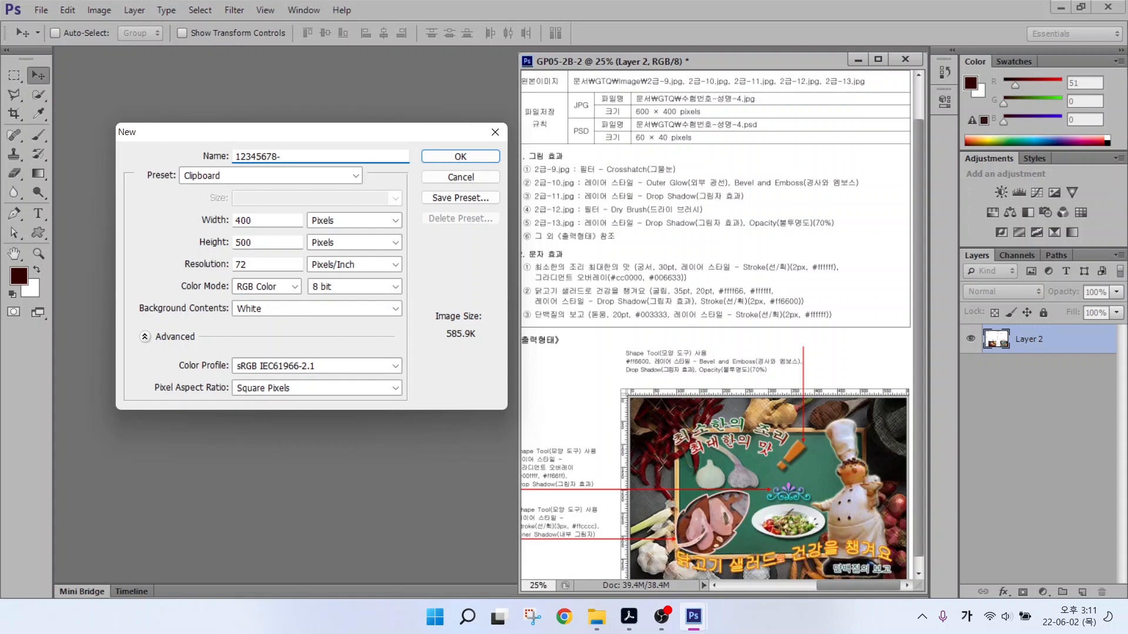
{"action": "mouse_move", "coordinate": [343, 254]}
{"action": "left_mouse_down"}
{"action": "mouse_move", "coordinate": [281, 241]}
{"action": "mouse_move", "coordinate": [292, 213]}
{"action": "mouse_move", "coordinate": [335, 213]}
{"action": "mouse_move", "coordinate": [340, 257]}
{"action": "left_mouse_up"}
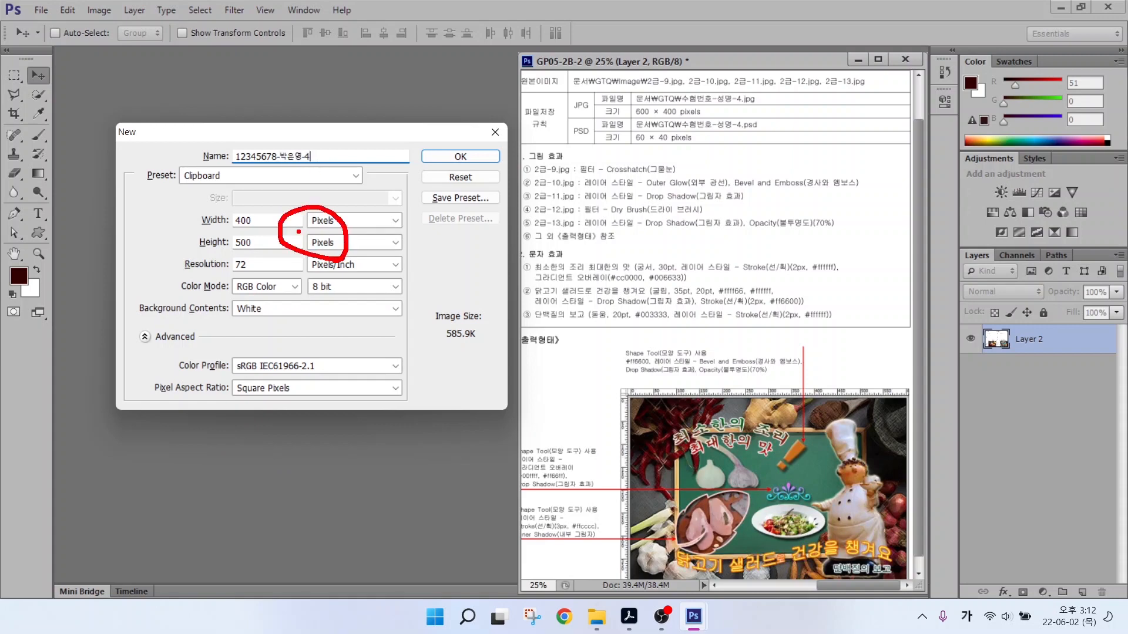
{"action": "key", "text": "Escape"}
Set the new document to 600 × 400 pixels and create it.
{"action": "double_click", "coordinate": [248, 218]}
{"action": "type", "text": "600"}
{"action": "key", "text": "Tab"}
{"action": "key", "text": "Tab"}
{"action": "type", "text": "400"}
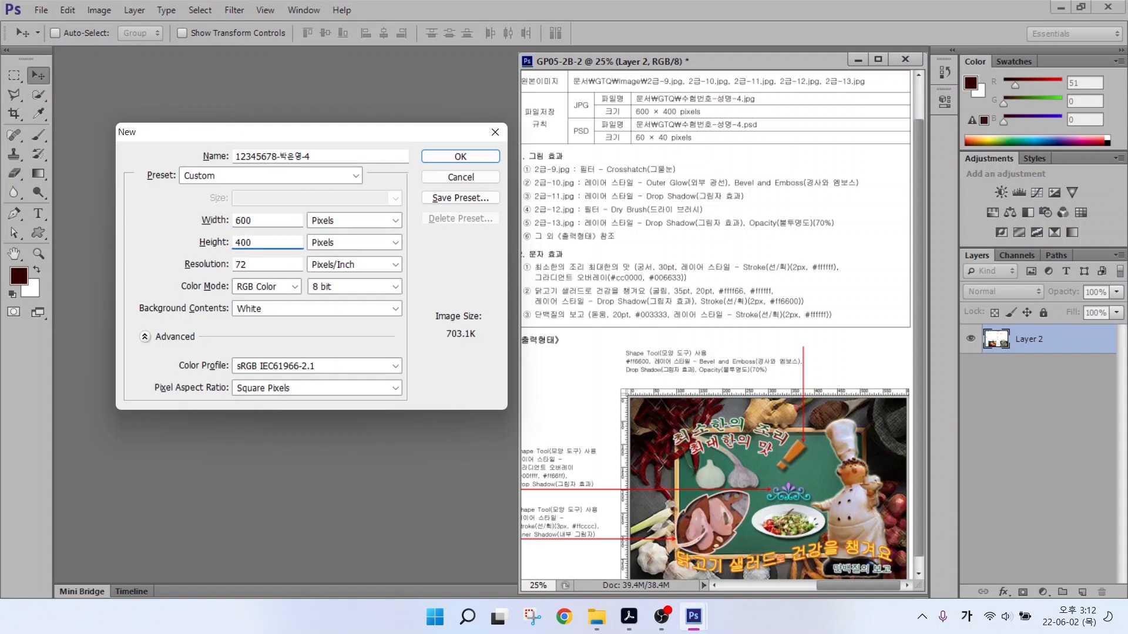
{"action": "key", "text": "Return"}
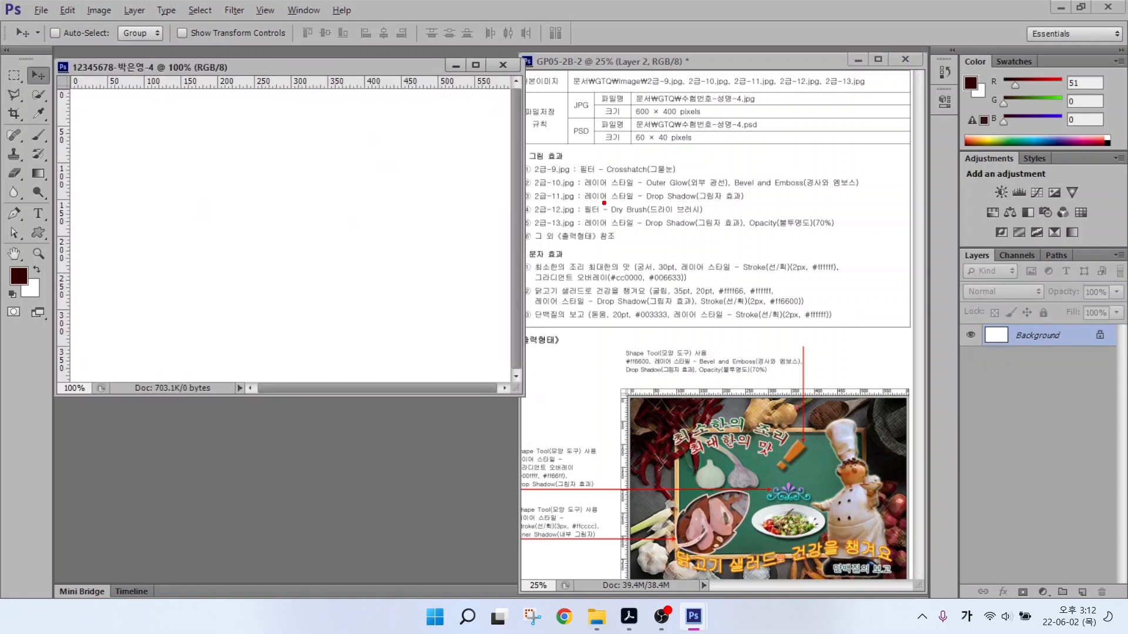
Place the 2급-9.jpg spice photo filling the new canvas as layer 2-9.
{"action": "left_click_drag", "start_coordinate": [604, 136], "coordinate": [563, 167]}
{"action": "key", "text": "Escape"}
{"action": "double_click", "coordinate": [246, 414]}
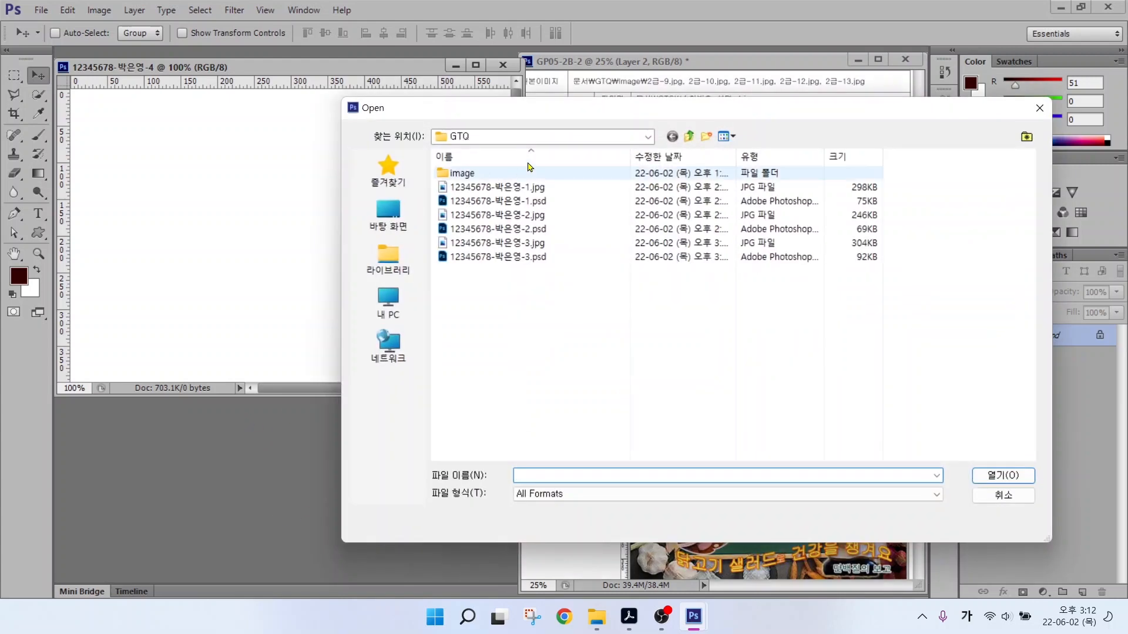
{"action": "double_click", "coordinate": [472, 177]}
{"action": "left_click", "coordinate": [900, 176]}
{"action": "left_click", "coordinate": [1003, 475]}
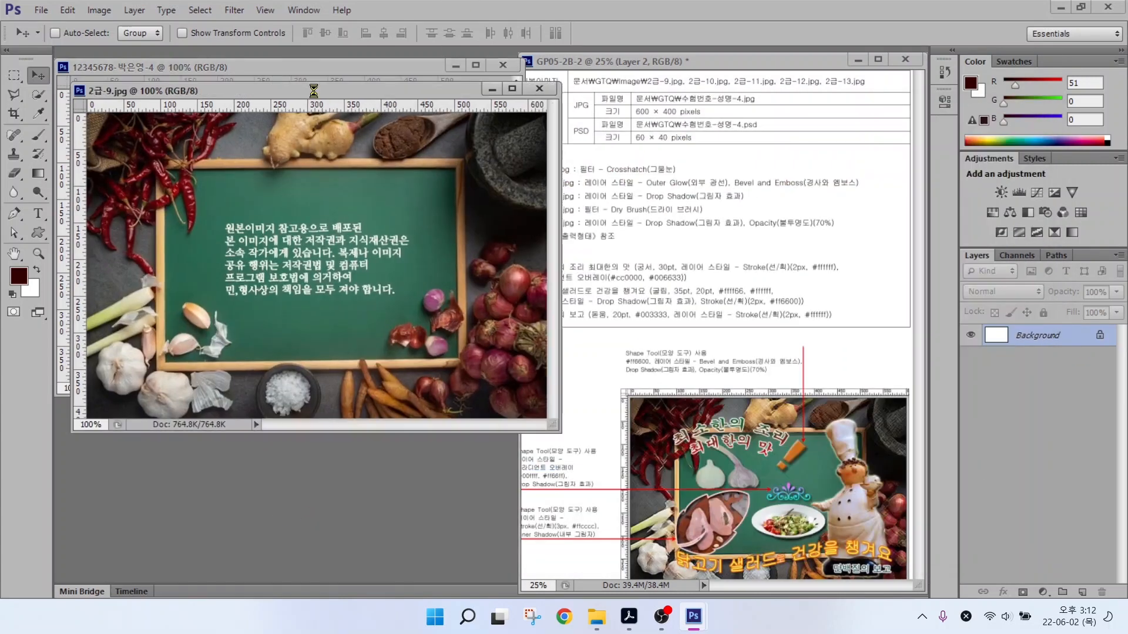
{"action": "left_click_drag", "start_coordinate": [298, 275], "coordinate": [297, 191]}
{"action": "left_click_drag", "start_coordinate": [297, 190], "coordinate": [271, 154]}
{"action": "left_click", "coordinate": [553, 198]}
{"action": "double_click", "coordinate": [1028, 340]}
{"action": "type", "text": "2-9"}
{"action": "key", "text": "Return"}
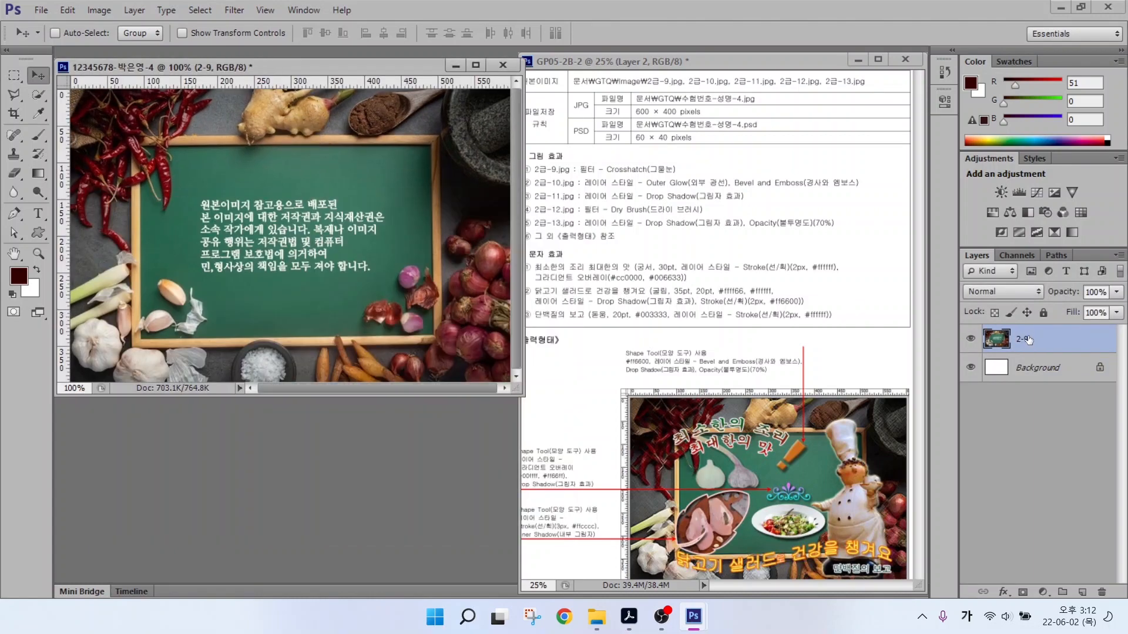
Apply the Crosshatch brush-stroke filter from the Filter Gallery to the spice photo.
{"action": "left_click_drag", "start_coordinate": [561, 176], "coordinate": [695, 176]}
{"action": "left_click", "coordinate": [233, 10]}
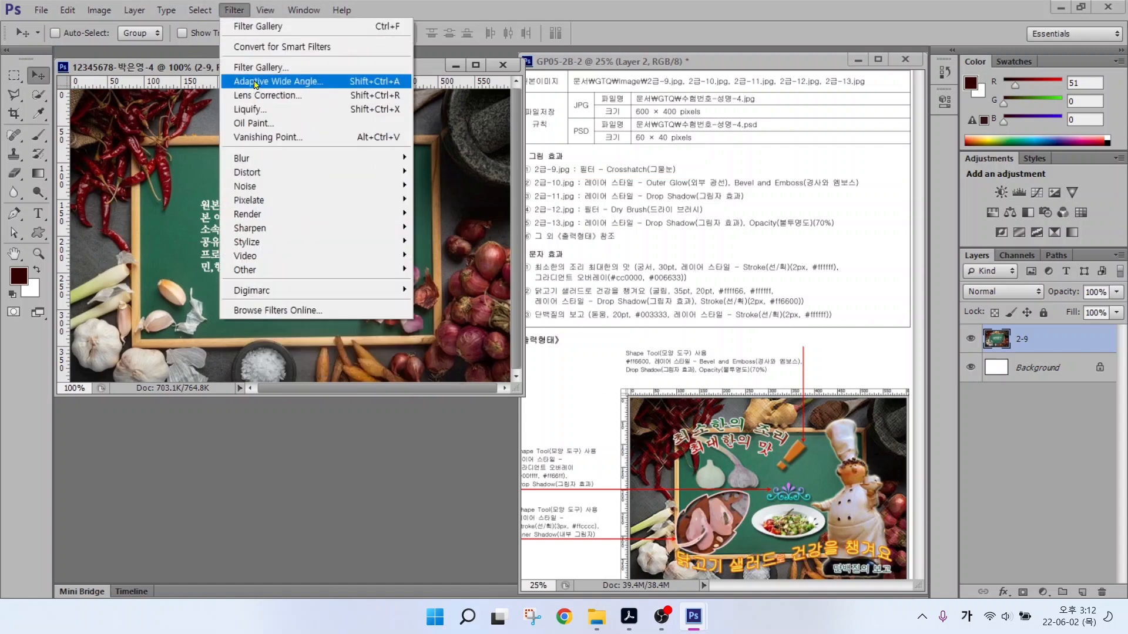
{"action": "left_click", "coordinate": [254, 67]}
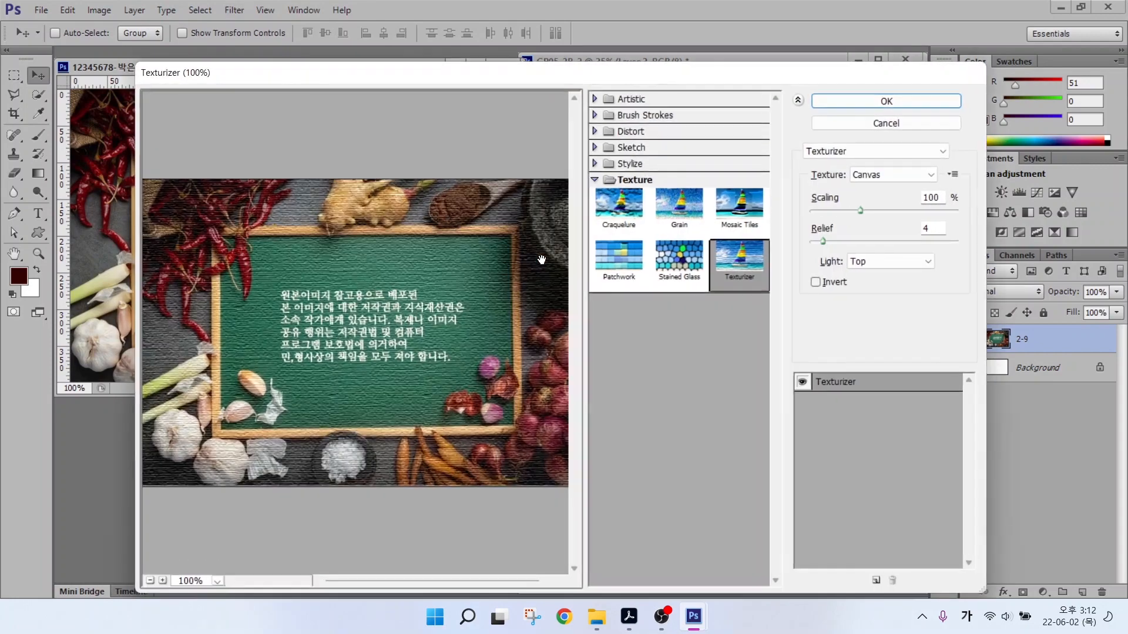
{"action": "left_click", "coordinate": [640, 115]}
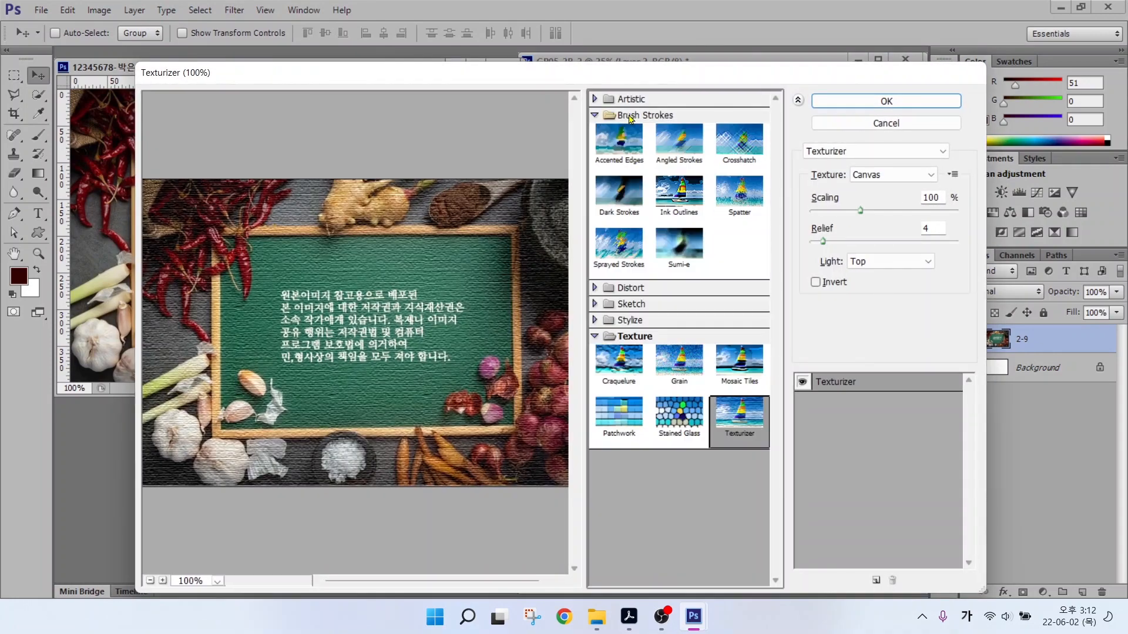
{"action": "left_click", "coordinate": [748, 151]}
{"action": "left_click", "coordinate": [884, 101]}
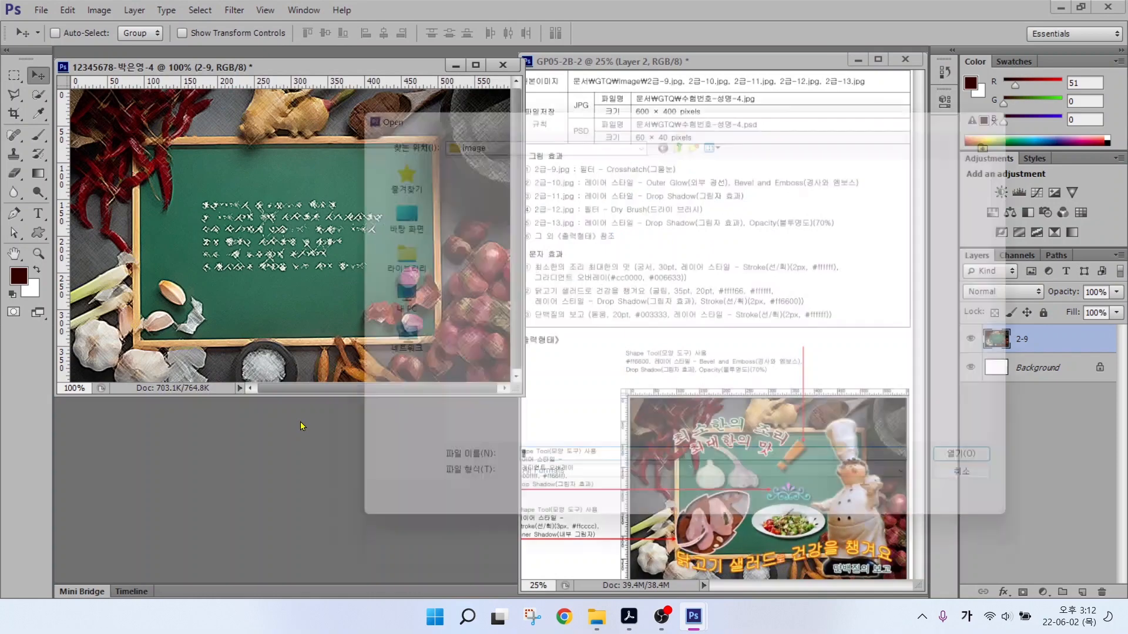
Open 2급-10.jpg and quick-select the chef figure.
{"action": "key", "text": "ctrl+o"}
{"action": "left_click", "coordinate": [952, 176]}
{"action": "key", "text": "Return"}
{"action": "left_click_drag", "start_coordinate": [253, 90], "coordinate": [259, 176]}
{"action": "left_click", "coordinate": [39, 95]}
{"action": "mouse_move", "coordinate": [225, 232]}
{"action": "left_mouse_down"}
{"action": "mouse_move", "coordinate": [192, 468]}
{"action": "mouse_move", "coordinate": [202, 501]}
{"action": "left_mouse_up"}
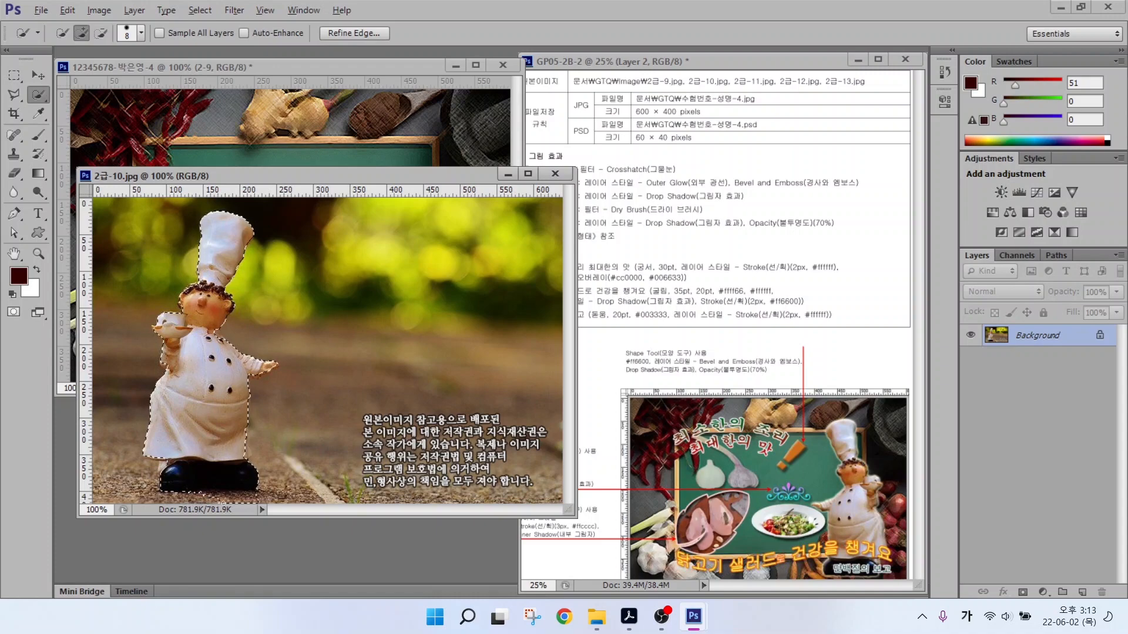
Bring the cut-out chef into the composite as layer 2-10.
{"action": "left_click", "coordinate": [38, 76]}
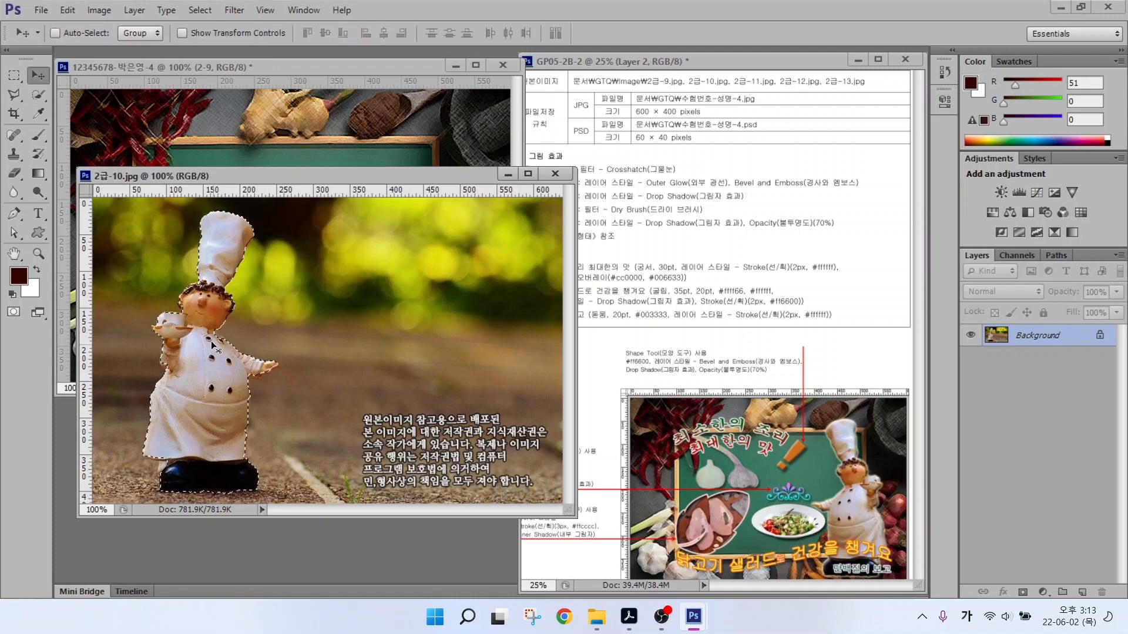
{"action": "left_click_drag", "start_coordinate": [210, 337], "coordinate": [236, 135]}
{"action": "left_click", "coordinate": [555, 174]}
{"action": "double_click", "coordinate": [1020, 339]}
{"action": "type", "text": "2-10"}
{"action": "key", "text": "Return"}
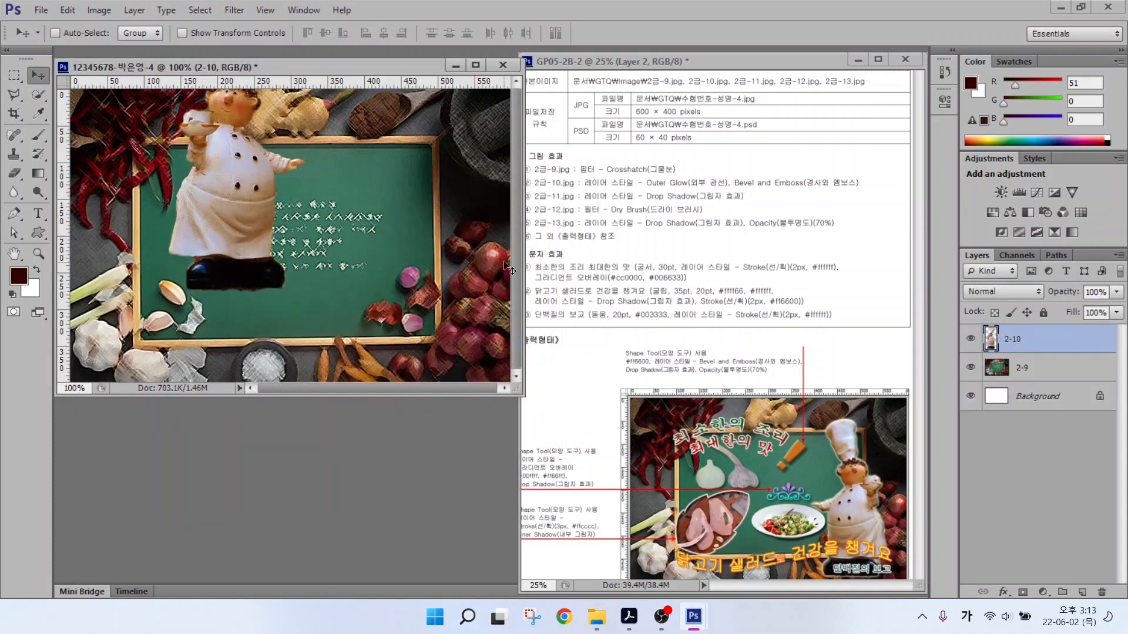
Scale the chef to about 88%, move it right and down, and flip it horizontally.
{"action": "key", "text": "ctrl+t"}
{"action": "left_click_drag", "start_coordinate": [306, 293], "coordinate": [281, 240]}
{"action": "left_click_drag", "start_coordinate": [223, 184], "coordinate": [417, 313]}
{"action": "right_click", "coordinate": [417, 313]}
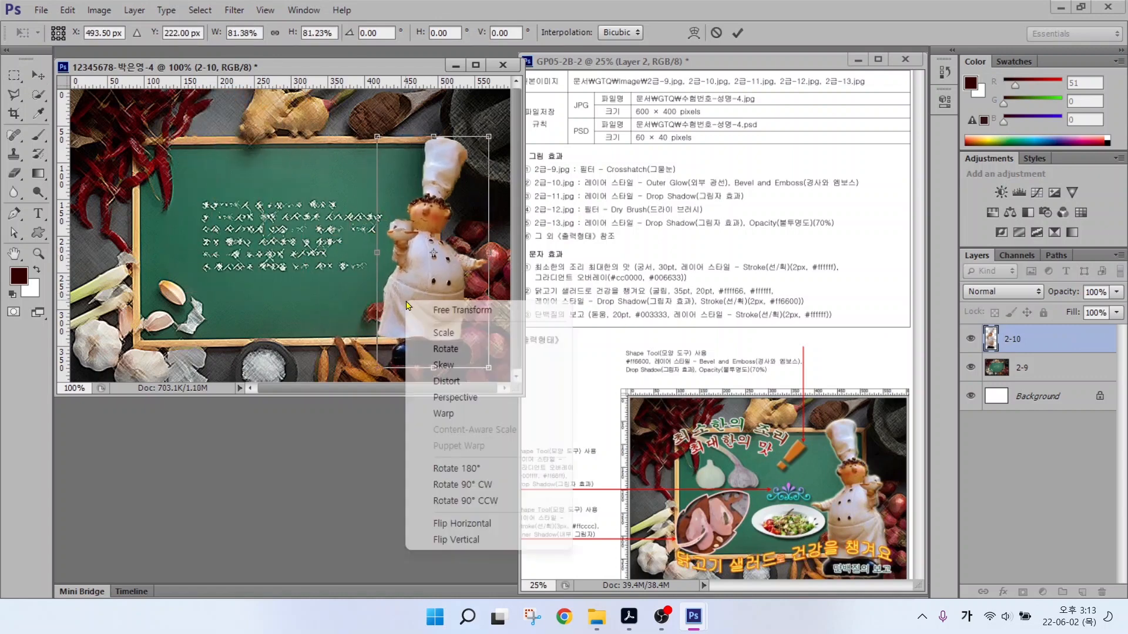
{"action": "left_click", "coordinate": [457, 519]}
{"action": "left_click_drag", "start_coordinate": [376, 135], "coordinate": [367, 117]}
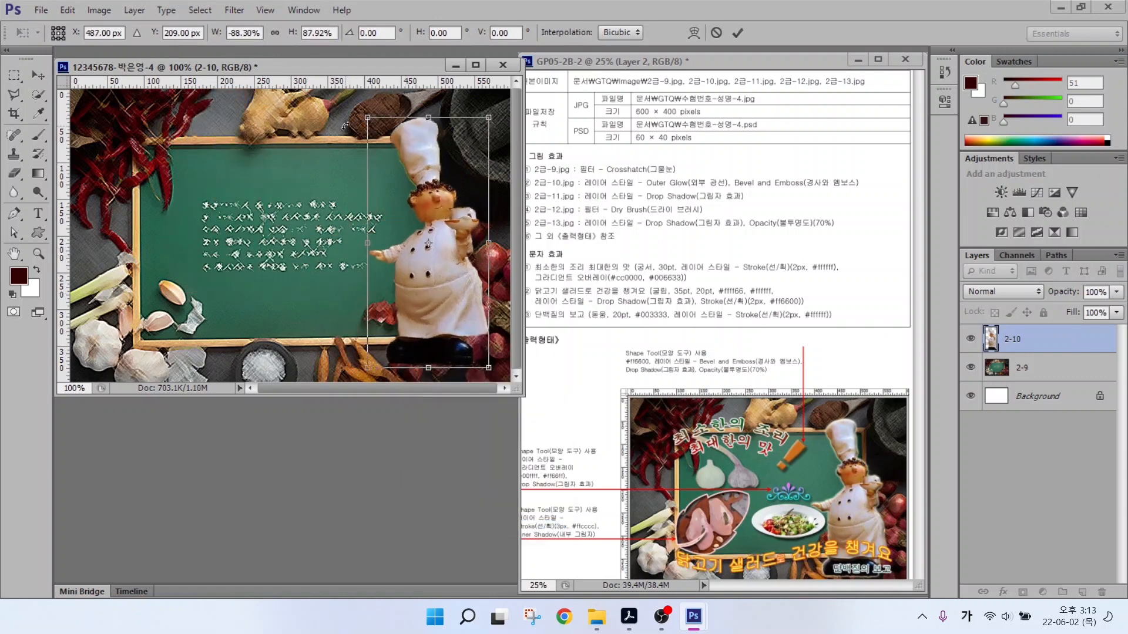
{"action": "key", "text": "Return"}
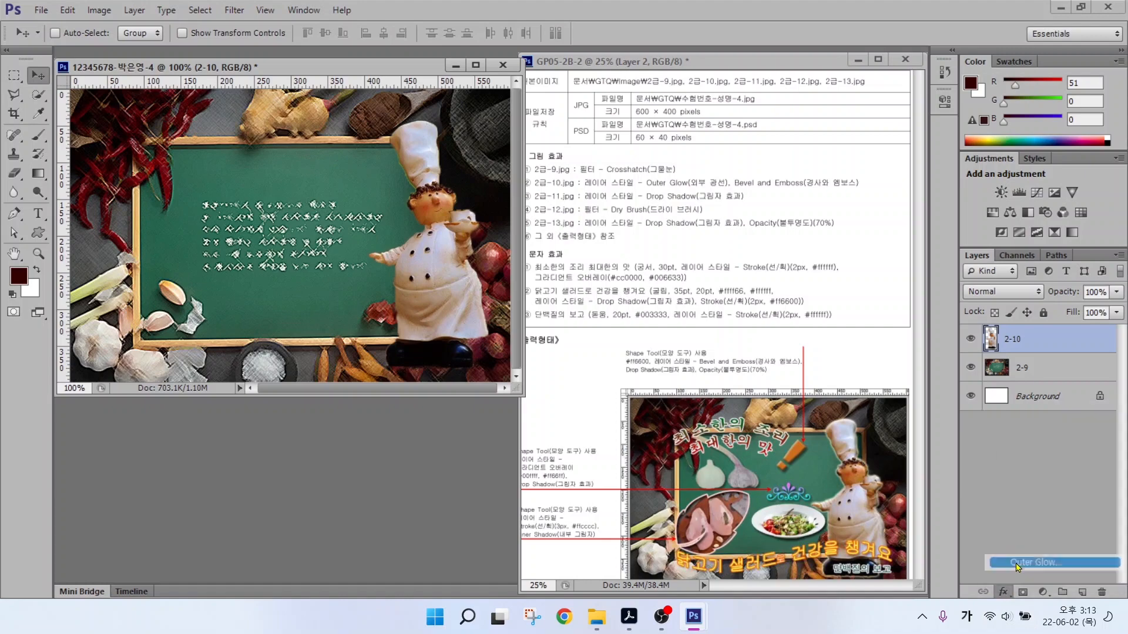
{"action": "key", "text": "space"}
Give the chef Outer Glow and Bevel & Emboss layer effects.
{"action": "left_click", "coordinate": [1018, 569]}
{"action": "left_click", "coordinate": [450, 151]}
{"action": "left_click", "coordinate": [824, 114]}
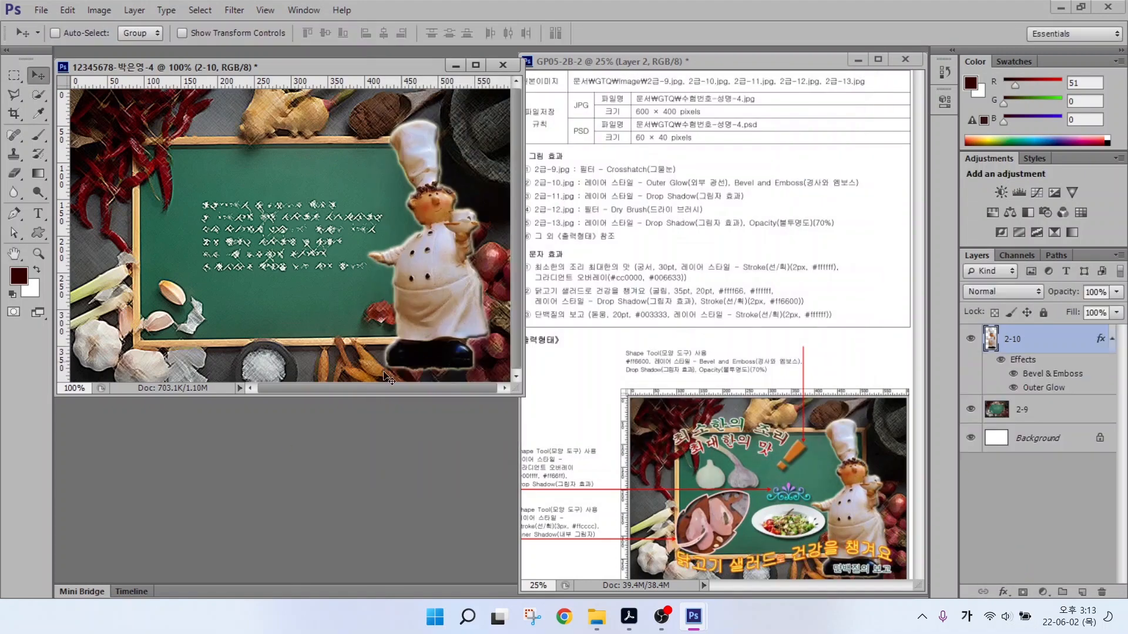
{"action": "double_click", "coordinate": [262, 503]}
Open 2급-11.jpg and quick-select the salad plate.
{"action": "double_click", "coordinate": [465, 253]}
{"action": "left_click", "coordinate": [38, 95]}
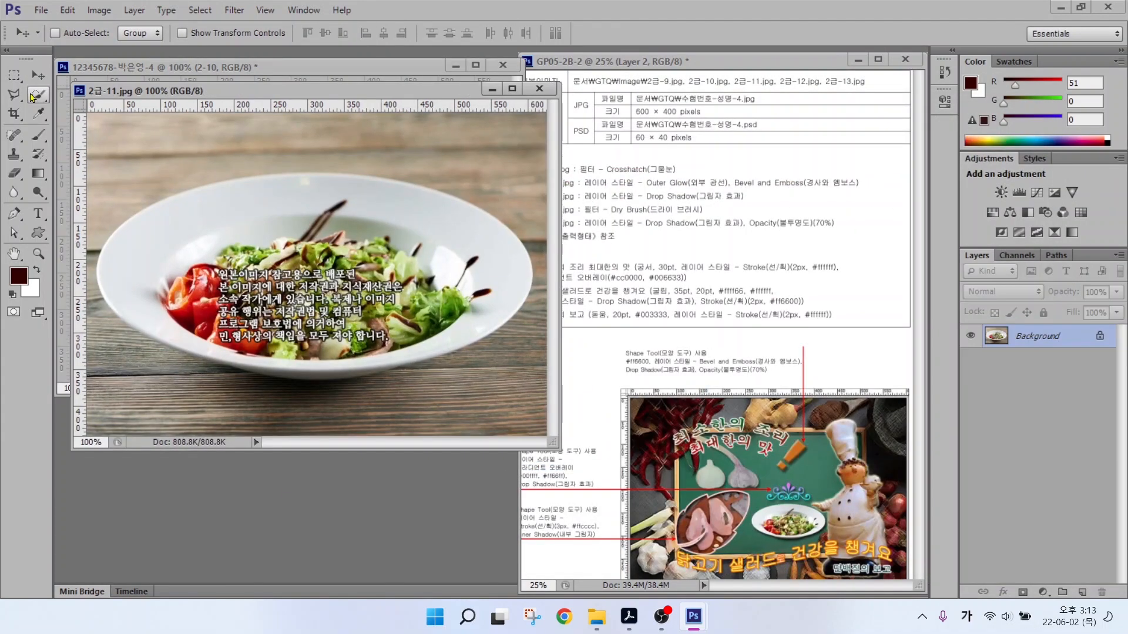
{"action": "mouse_move", "coordinate": [160, 239]}
{"action": "left_mouse_down"}
{"action": "mouse_move", "coordinate": [194, 318]}
{"action": "mouse_move", "coordinate": [305, 244]}
{"action": "mouse_move", "coordinate": [257, 265]}
{"action": "left_mouse_up"}
{"action": "key", "text": "bracketright"}
{"action": "key", "text": "bracketright"}
{"action": "key", "text": "bracketright"}
{"action": "key", "text": "bracketright"}
{"action": "key", "text": "bracketright"}
{"action": "key", "text": "bracketright"}
{"action": "key", "text": "bracketright"}
{"action": "key", "text": "bracketright"}
{"action": "key", "text": "bracketright"}
{"action": "key", "text": "bracketright"}
{"action": "key", "text": "bracketright"}
{"action": "key", "text": "bracketright"}
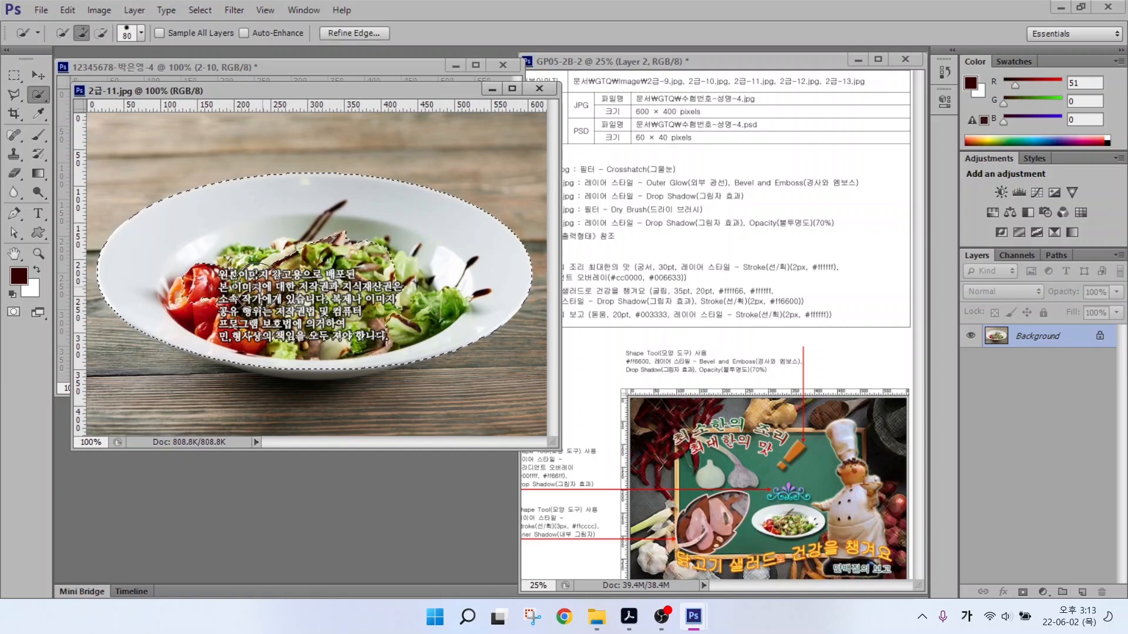
{"action": "left_click_drag", "start_coordinate": [276, 91], "coordinate": [283, 141]}
Bring the selected plate into the composite as layer 2-11.
{"action": "left_click", "coordinate": [38, 76]}
{"action": "left_click_drag", "start_coordinate": [236, 273], "coordinate": [237, 120]}
{"action": "left_click", "coordinate": [555, 144]}
{"action": "double_click", "coordinate": [1029, 339]}
{"action": "type", "text": "2-11"}
{"action": "key", "text": "Return"}
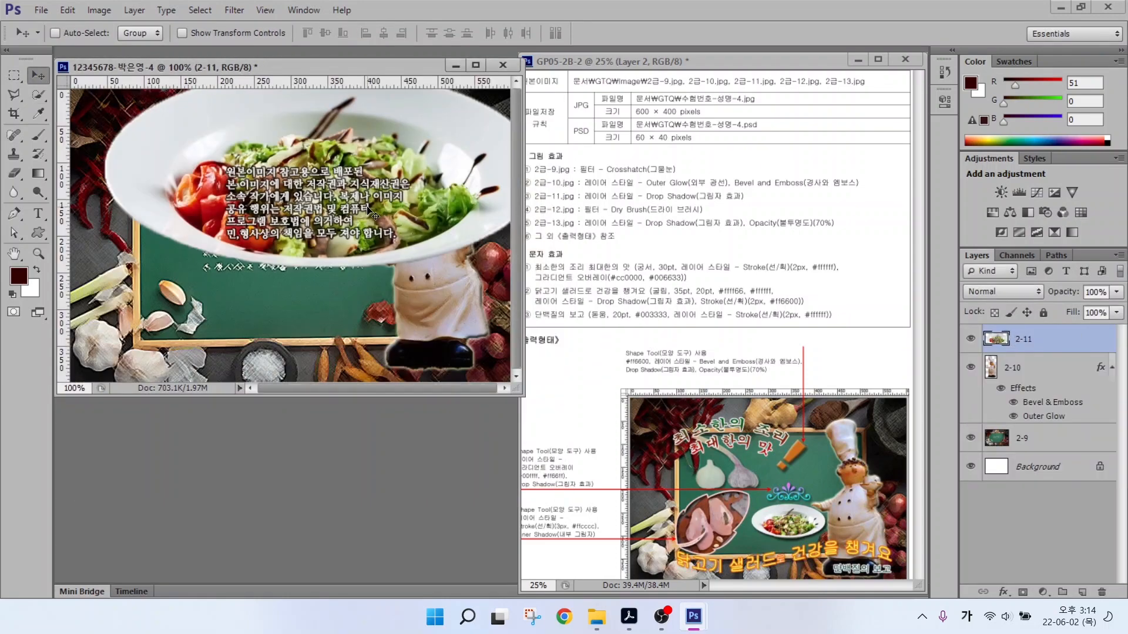
Shrink the plate to about 29% and place it down-left beside the chef.
{"action": "key", "text": "ctrl+t"}
{"action": "left_click_drag", "start_coordinate": [105, 266], "coordinate": [394, 137]}
{"action": "left_click_drag", "start_coordinate": [469, 121], "coordinate": [322, 306]}
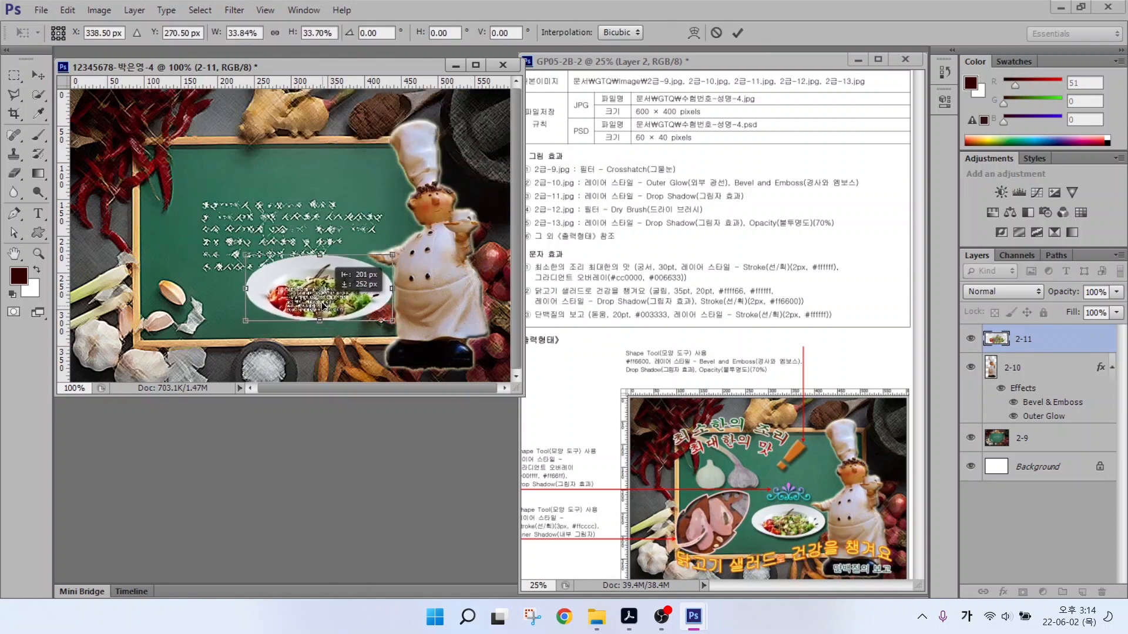
{"action": "left_click_drag", "start_coordinate": [245, 321], "coordinate": [268, 311]}
{"action": "key", "text": "Return"}
Give the plate a Drop Shadow and open 2급-12.jpg.
{"action": "left_click", "coordinate": [1003, 591]}
{"action": "left_click", "coordinate": [1017, 589]}
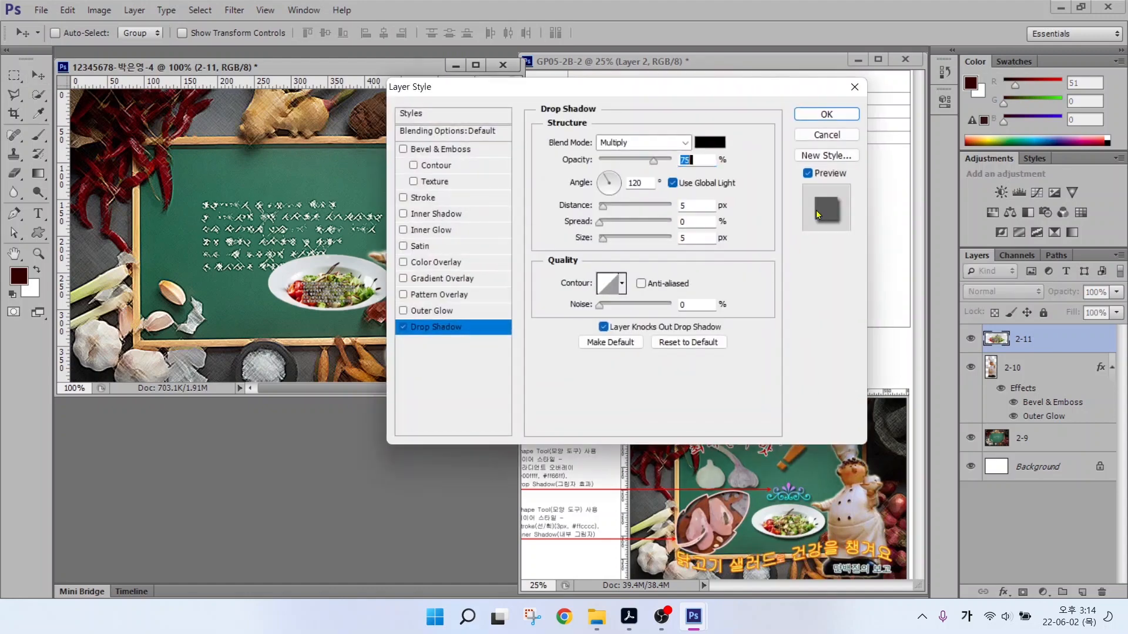
{"action": "key", "text": "ctrl+o"}
{"action": "double_click", "coordinate": [519, 249]}
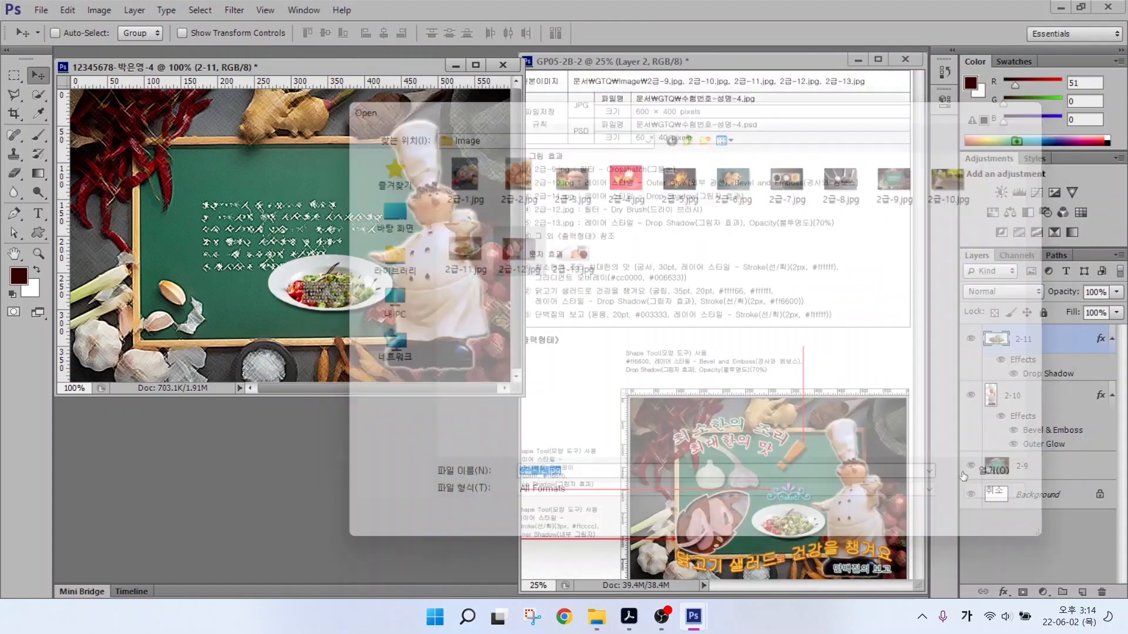
{"action": "key", "text": "alt+2"}
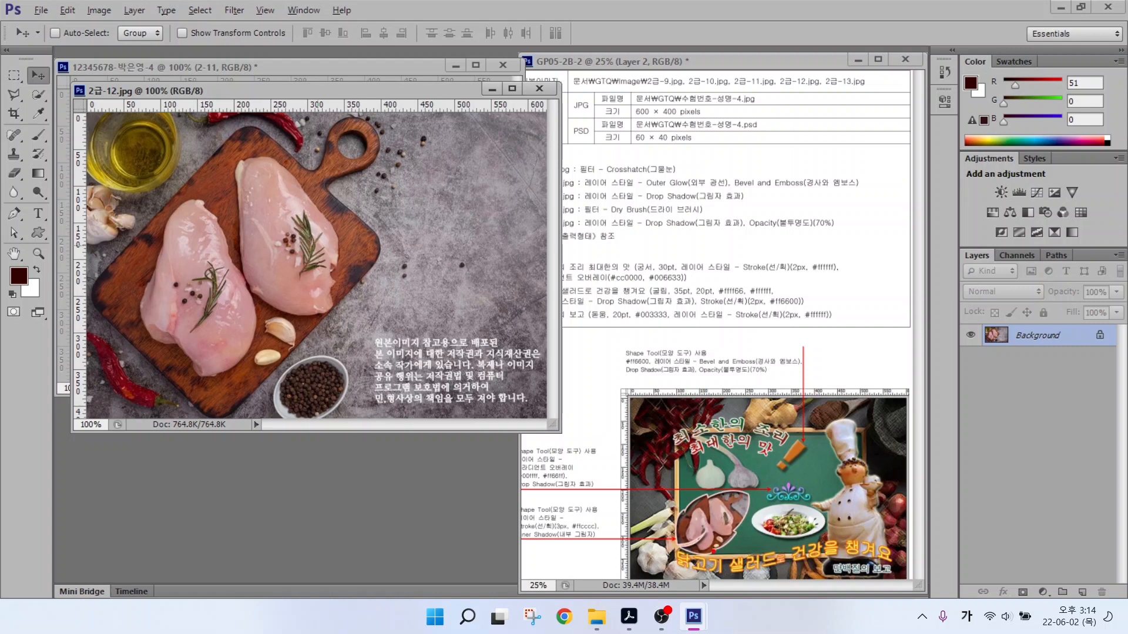
Drag the 2급-12.jpg chicken photo into the composite.
{"action": "left_click_drag", "start_coordinate": [731, 423], "coordinate": [716, 491]}
{"action": "left_click_drag", "start_coordinate": [247, 91], "coordinate": [300, 226]}
{"action": "left_click_drag", "start_coordinate": [294, 353], "coordinate": [278, 253]}
{"action": "left_click", "coordinate": [593, 223]}
Scale the chicken photo to about 37% at the chalkboard's lower left and name it 2-12.
{"action": "key", "text": "ctrl+t"}
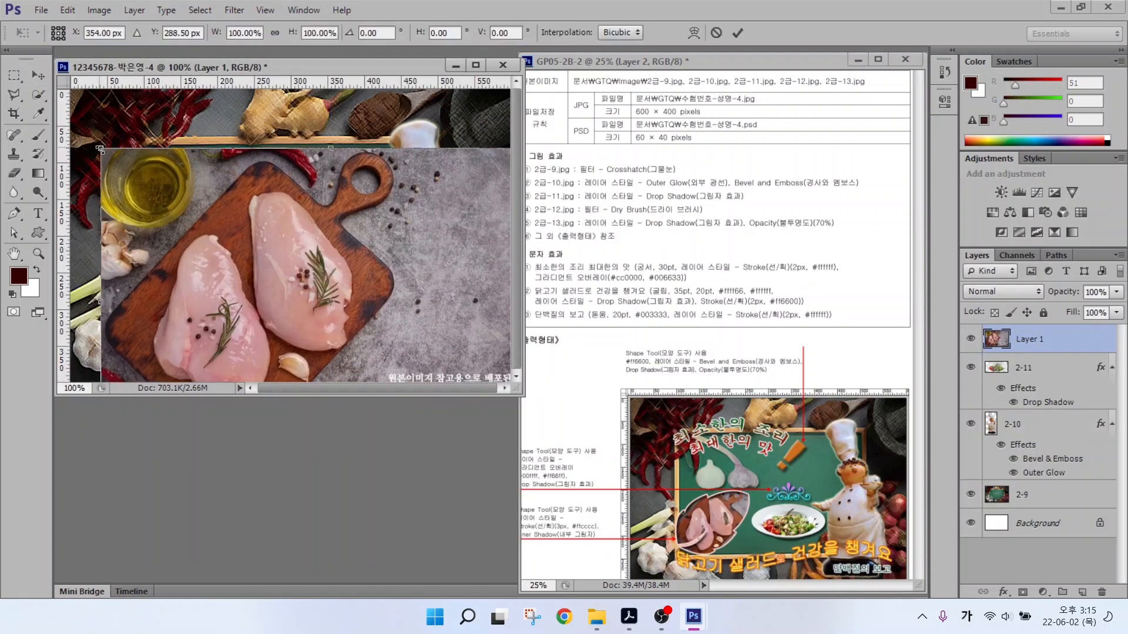
{"action": "left_click_drag", "start_coordinate": [100, 149], "coordinate": [318, 293]}
{"action": "left_click_drag", "start_coordinate": [381, 329], "coordinate": [163, 186]}
{"action": "left_click_drag", "start_coordinate": [100, 149], "coordinate": [158, 215]}
{"action": "left_click_drag", "start_coordinate": [236, 235], "coordinate": [184, 249]}
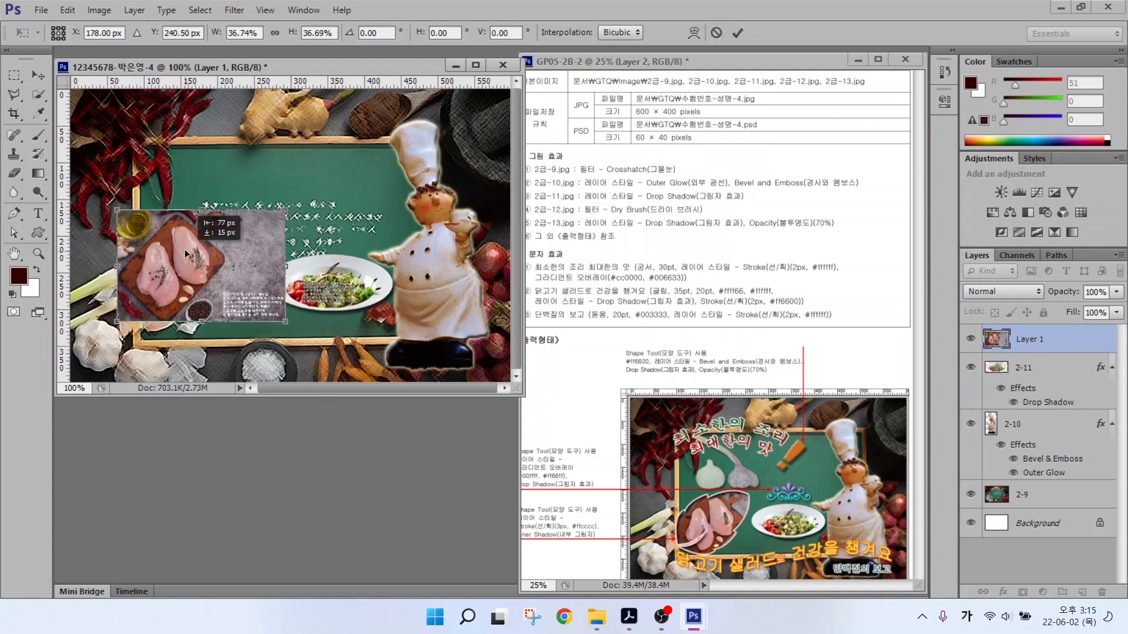
{"action": "key", "text": "Return"}
{"action": "double_click", "coordinate": [1029, 339]}
{"action": "type", "text": "2-12"}
{"action": "key", "text": "Return"}
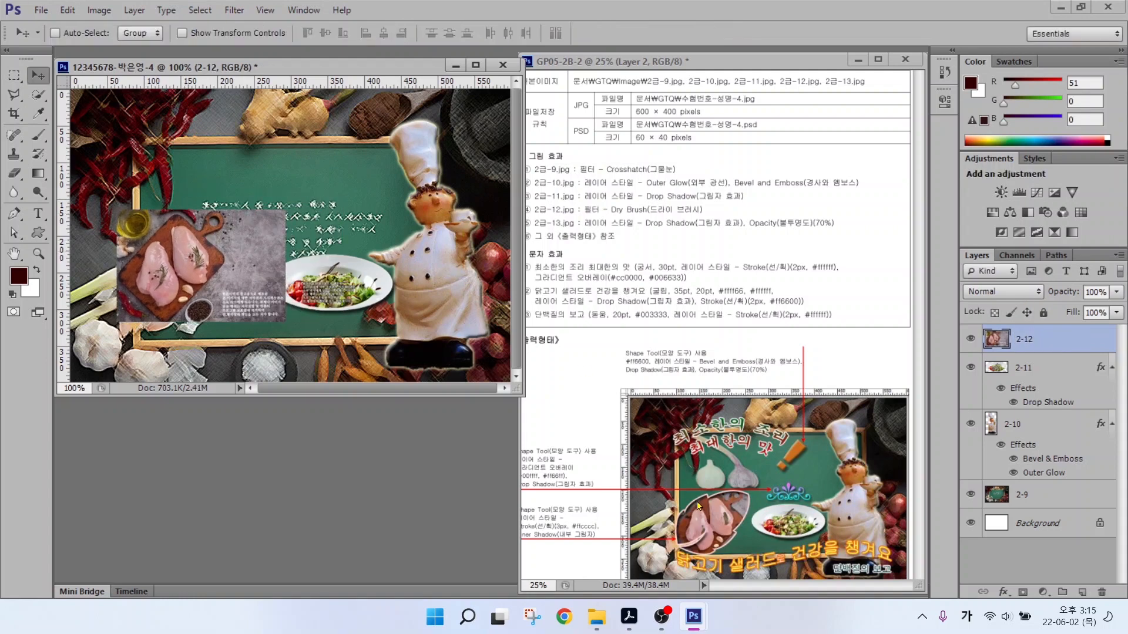
Browse the custom shape library with the Custom Shape tool.
{"action": "left_click", "coordinate": [38, 233]}
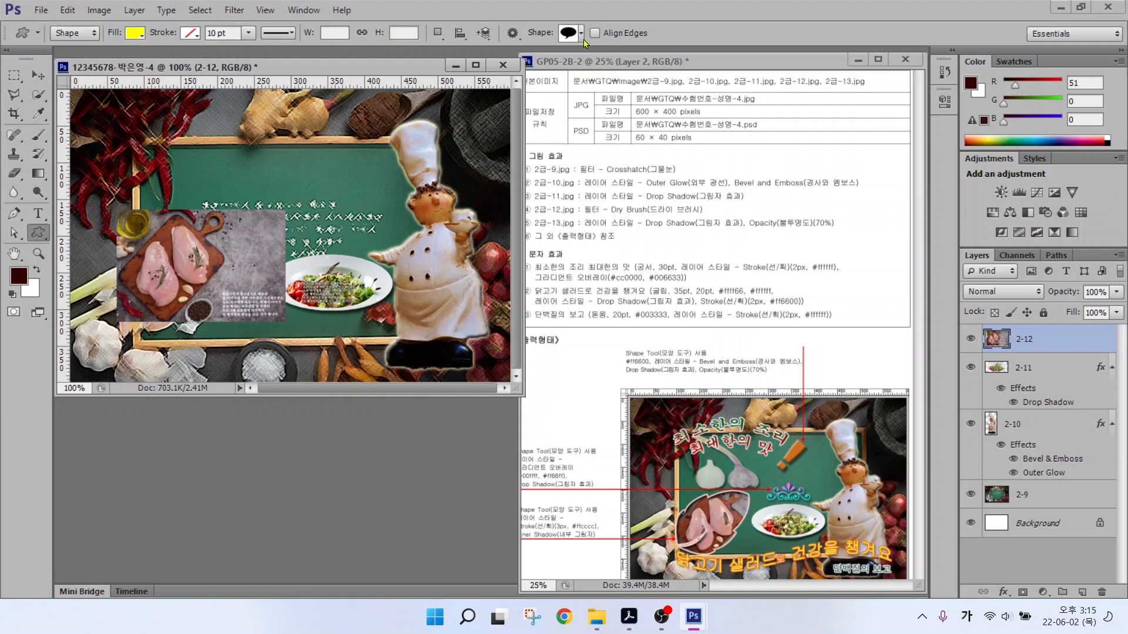
{"action": "left_click", "coordinate": [573, 36]}
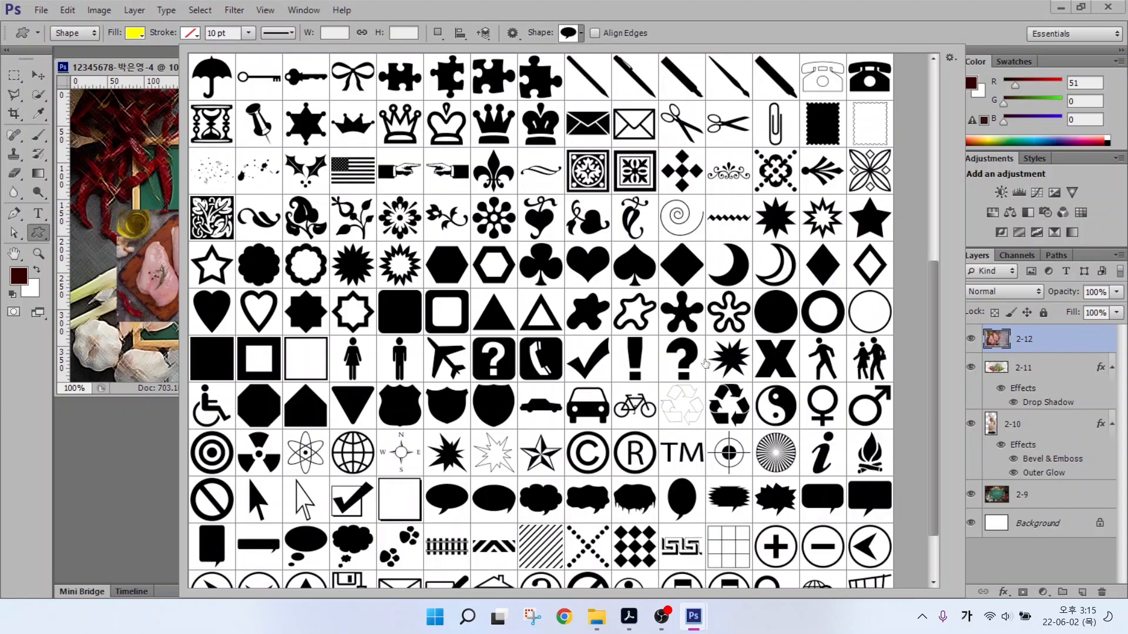
{"action": "scroll", "coordinate": [705, 363], "scroll_direction": "down", "scroll_amount": 3}
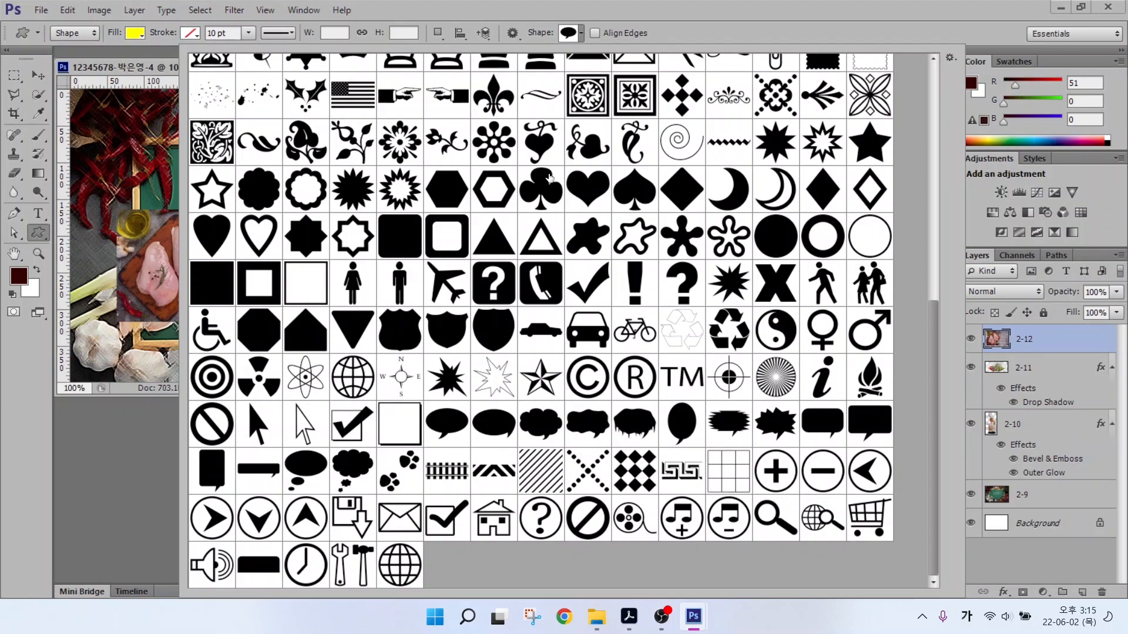
Draw a yellow leaf custom shape at the chalkboard's lower left.
{"action": "scroll", "coordinate": [549, 178], "scroll_direction": "up", "scroll_amount": 6}
{"action": "double_click", "coordinate": [539, 182]}
{"action": "left_click_drag", "start_coordinate": [127, 228], "coordinate": [258, 342]}
{"action": "key", "text": "v"}
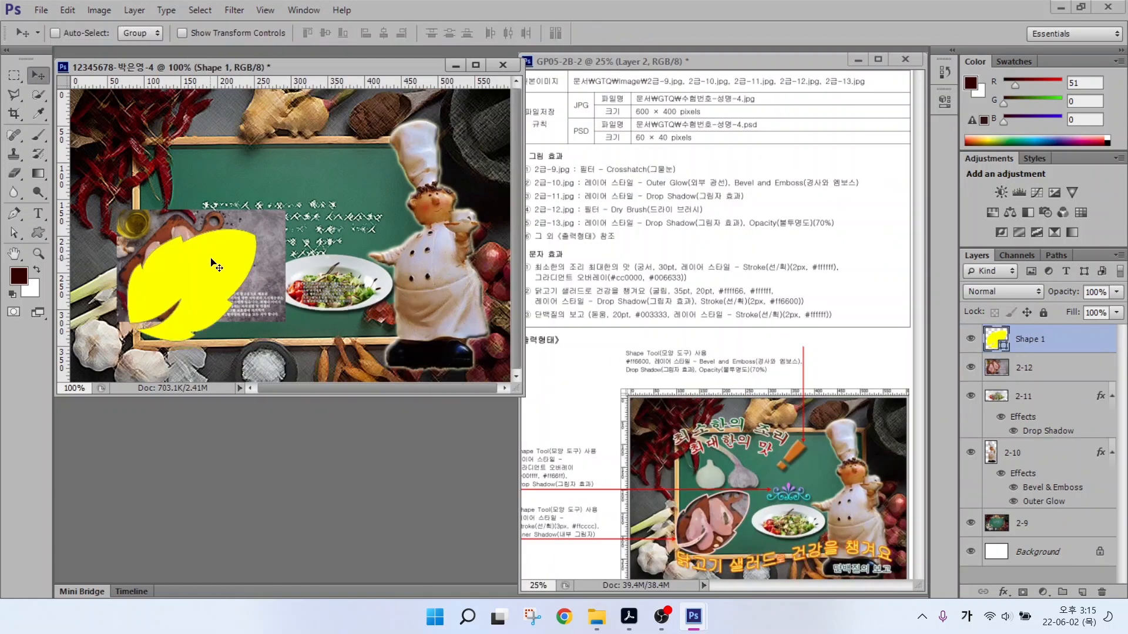
{"action": "left_click_drag", "start_coordinate": [212, 263], "coordinate": [207, 245]}
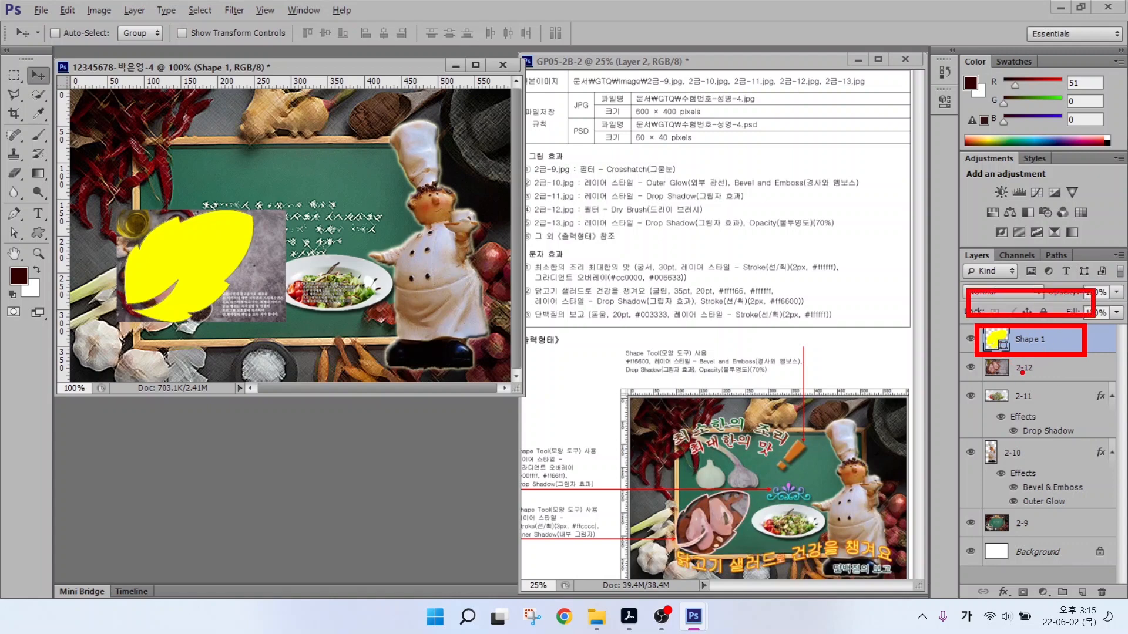
Stack layer 2-12 above the leaf shape and make it a clipping mask.
{"action": "mouse_move", "coordinate": [1040, 380]}
{"action": "left_mouse_down"}
{"action": "mouse_move", "coordinate": [981, 357]}
{"action": "mouse_move", "coordinate": [1010, 305]}
{"action": "left_mouse_up"}
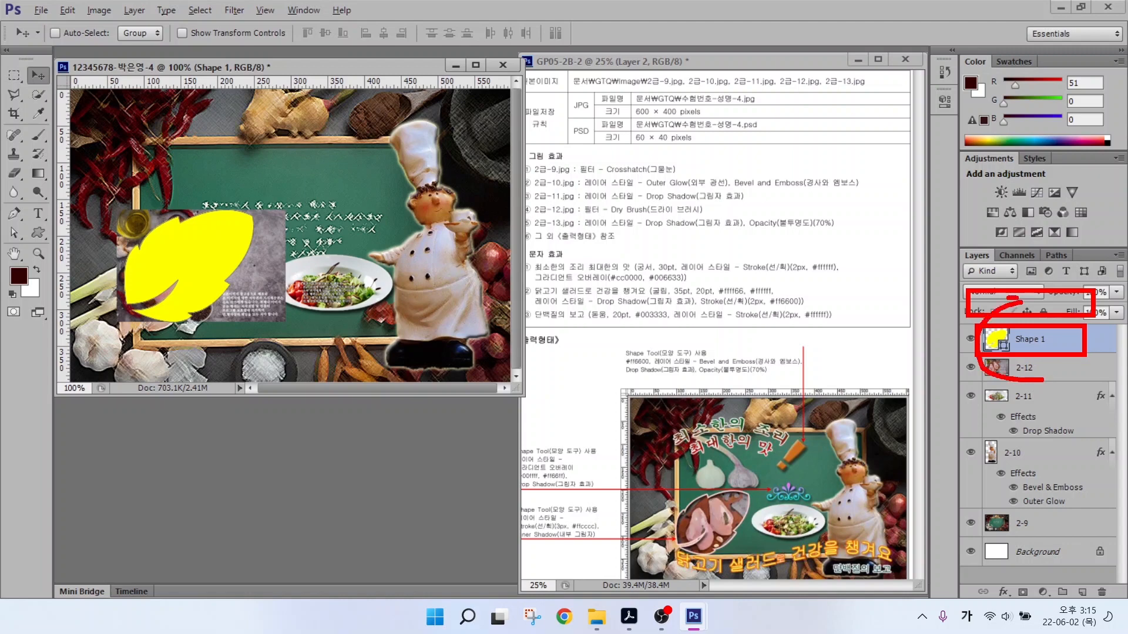
{"action": "key", "text": "Escape"}
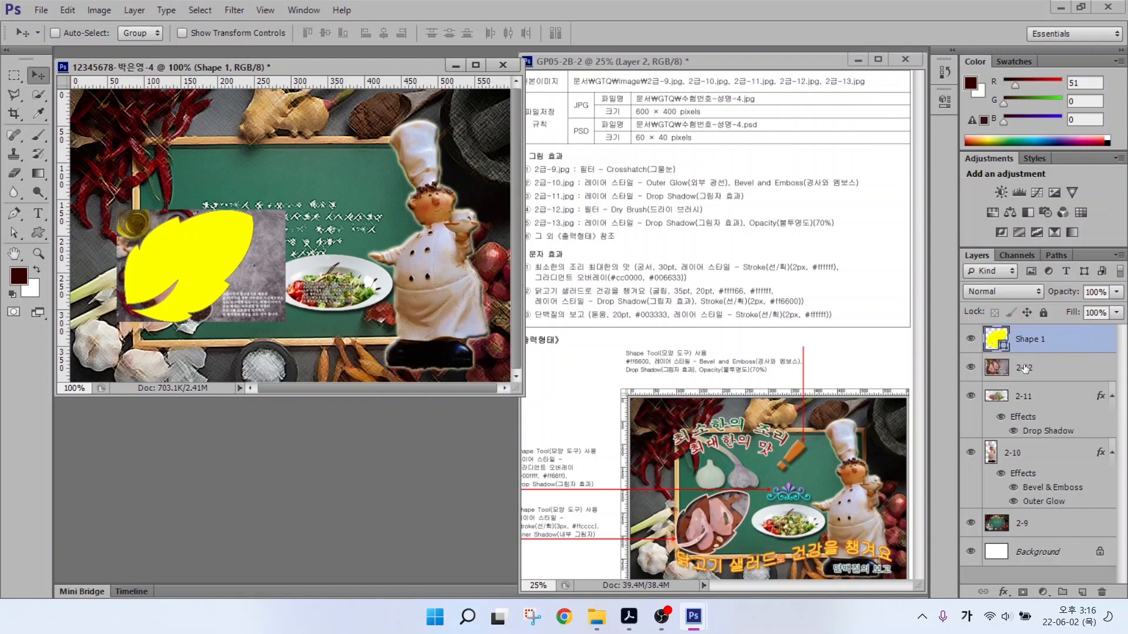
{"action": "left_click_drag", "start_coordinate": [1025, 369], "coordinate": [1026, 332]}
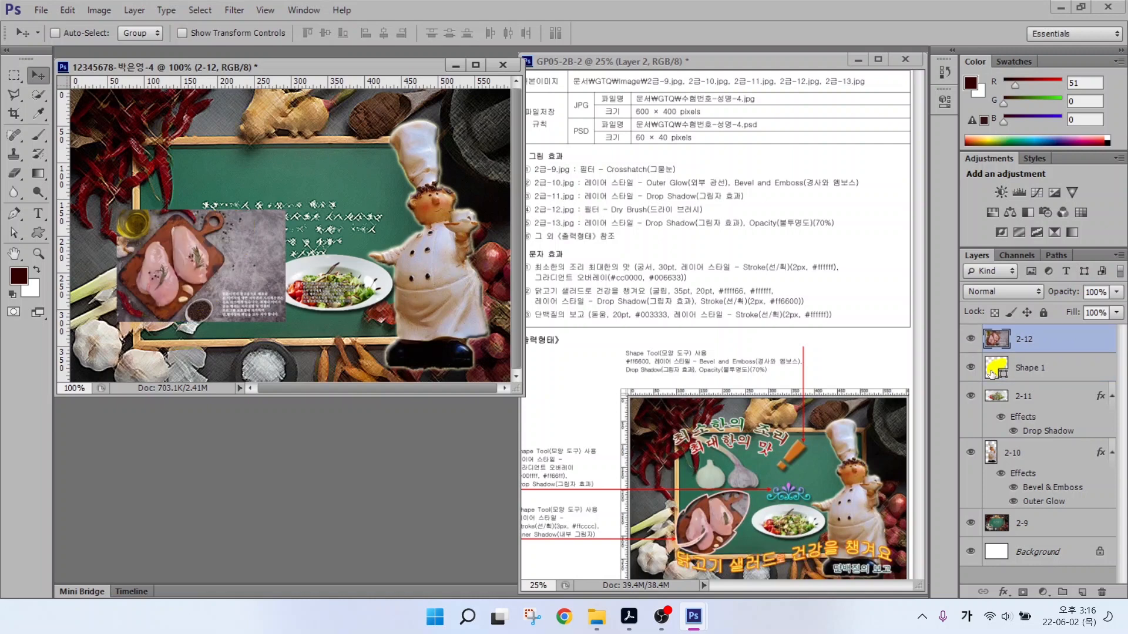
{"action": "right_click", "coordinate": [1051, 341]}
{"action": "left_click", "coordinate": [968, 266]}
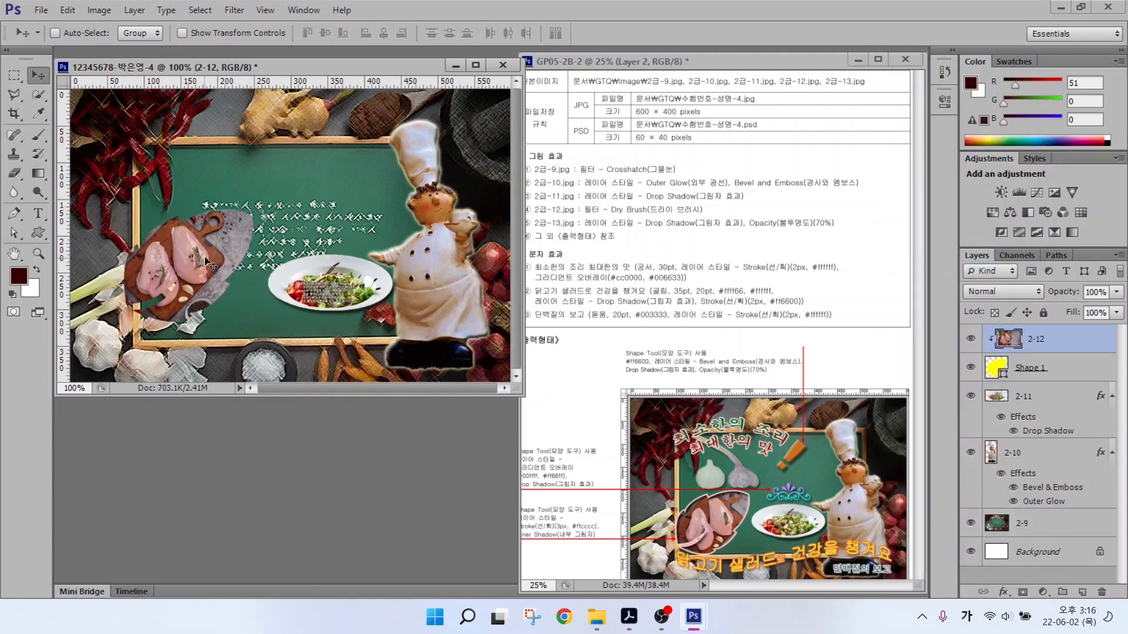
Reposition the chicken photo inside the leaf shape.
{"action": "left_click_drag", "start_coordinate": [205, 257], "coordinate": [255, 254]}
{"action": "left_click", "coordinate": [994, 369]}
{"action": "left_click", "coordinate": [1019, 343]}
{"action": "left_click_drag", "start_coordinate": [182, 270], "coordinate": [189, 291]}
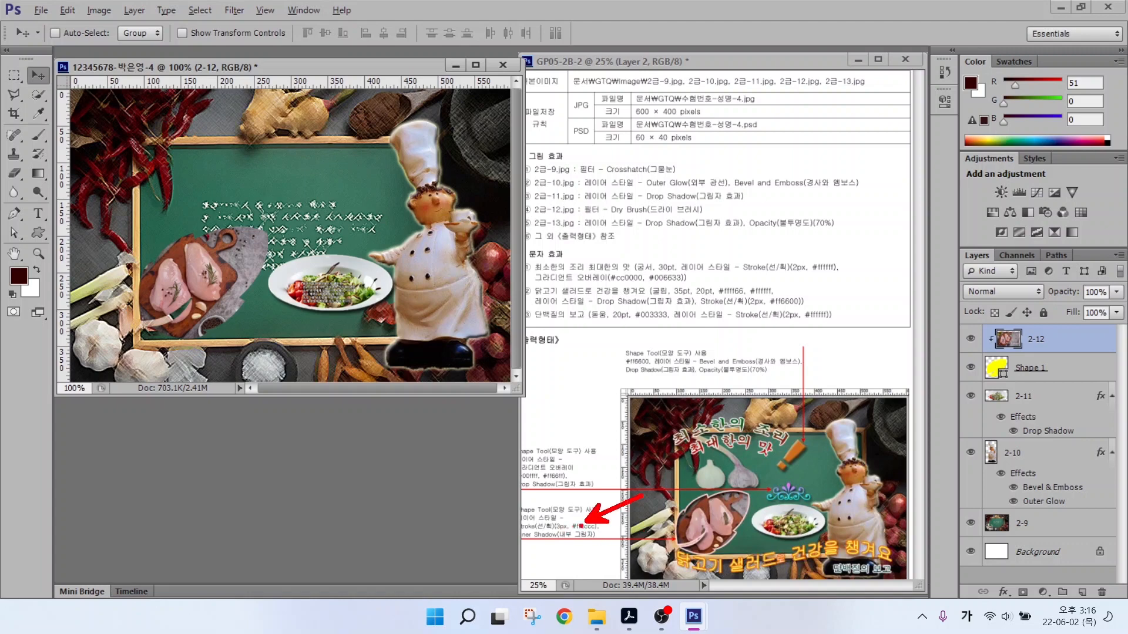
{"action": "left_click_drag", "start_coordinate": [568, 545], "coordinate": [611, 569]}
{"action": "key", "text": "Escape"}
Give the leaf shape layer a #ffcccc stroke and an inner shadow.
{"action": "left_click", "coordinate": [1051, 370]}
{"action": "left_click", "coordinate": [1003, 593]}
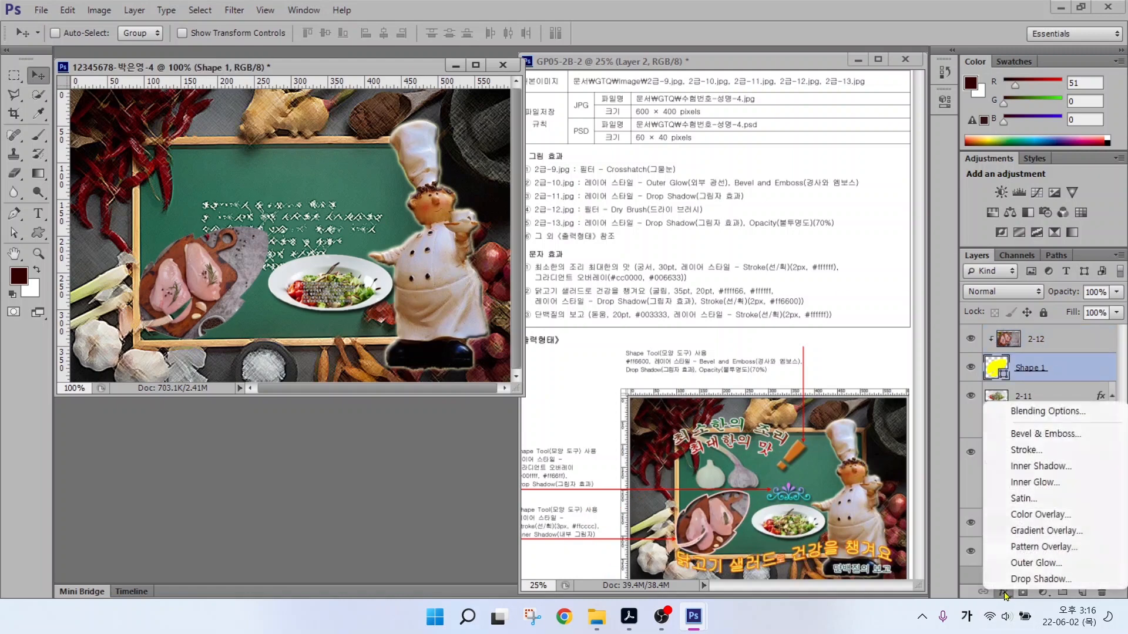
{"action": "left_click", "coordinate": [1025, 450]}
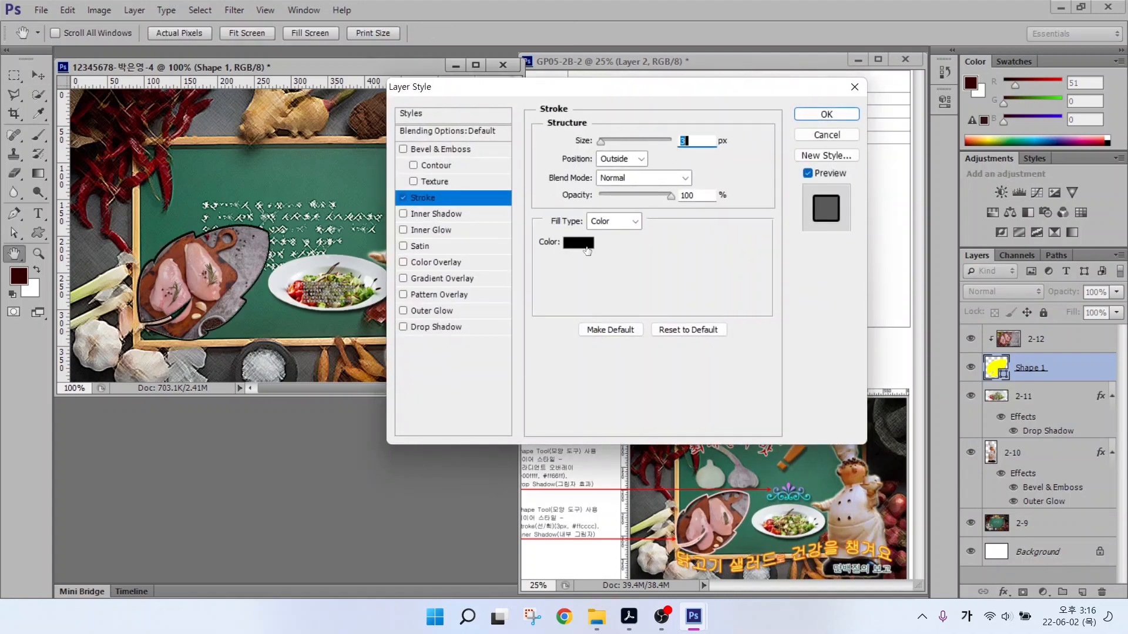
{"action": "left_click", "coordinate": [587, 251]}
{"action": "double_click", "coordinate": [637, 420]}
{"action": "type", "text": "ffcc"}
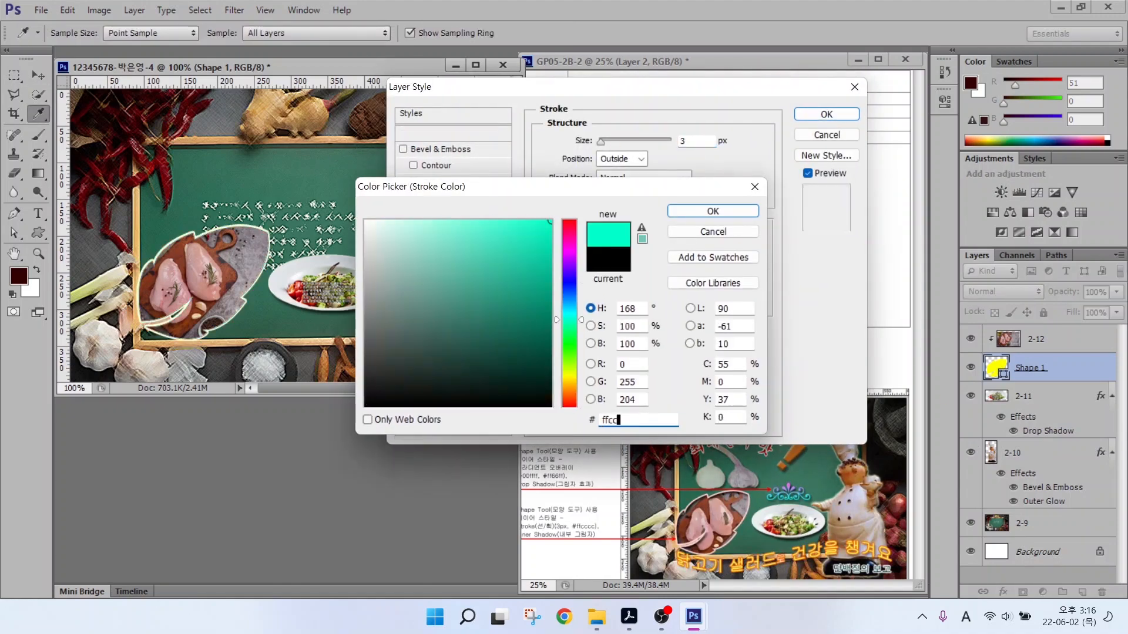
{"action": "type", "text": "cc"}
{"action": "key", "text": "Return"}
{"action": "left_click", "coordinate": [435, 214]}
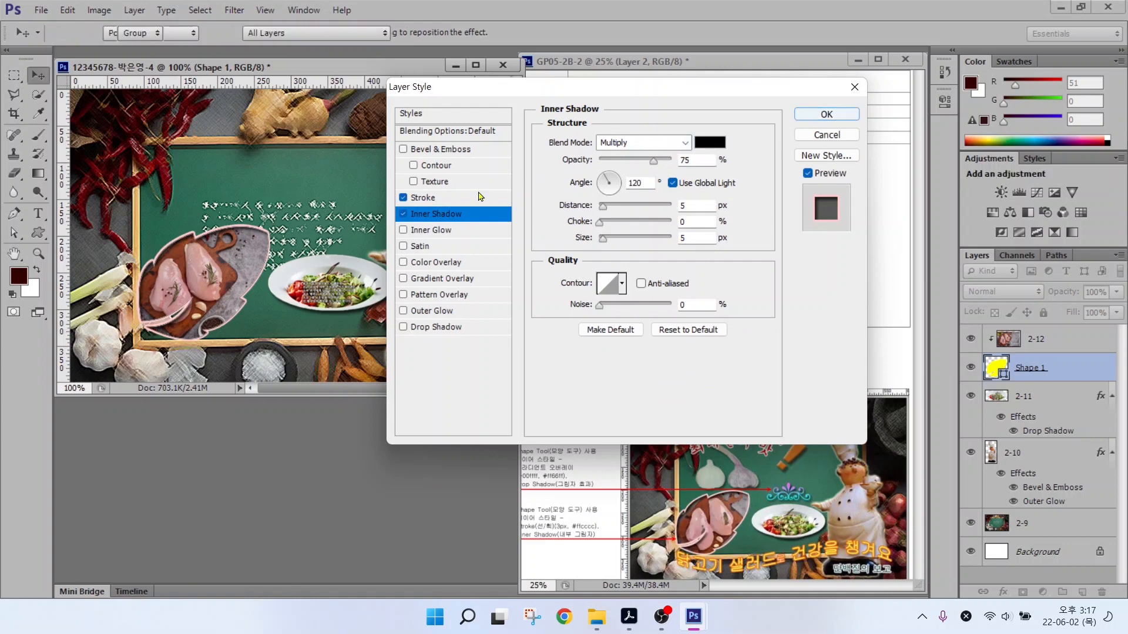
{"action": "key", "text": "Return"}
Apply the Artistic > Dry Brush filter to the chicken photo layer 2-12.
{"action": "left_click", "coordinate": [1037, 340]}
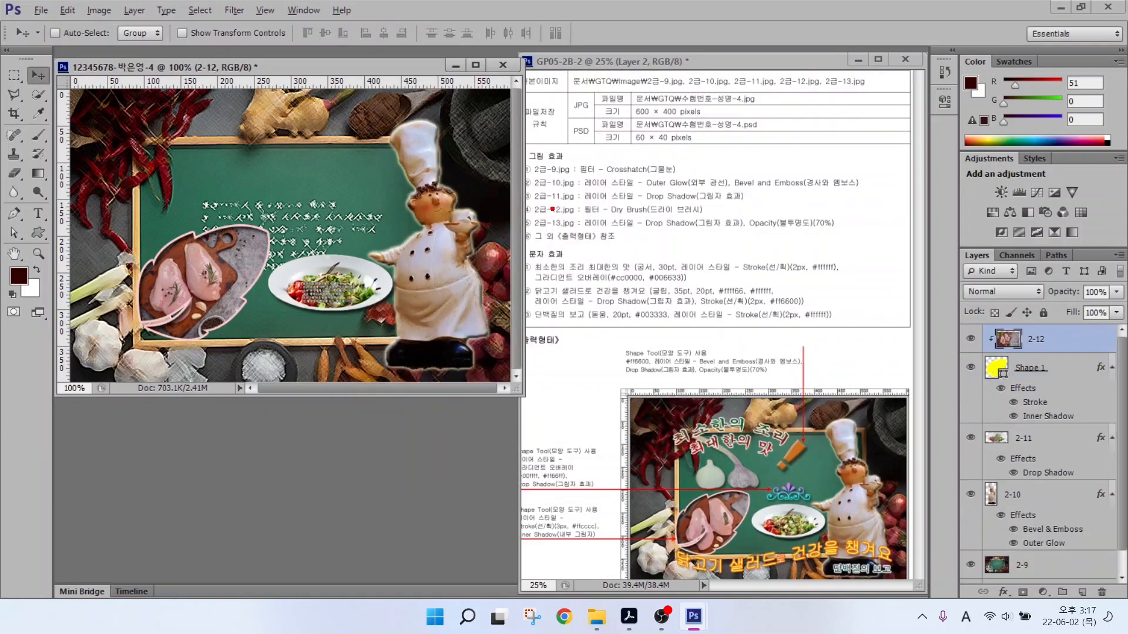
{"action": "left_click_drag", "start_coordinate": [541, 218], "coordinate": [752, 217]}
{"action": "left_click_drag", "start_coordinate": [682, 202], "coordinate": [714, 160]}
{"action": "key", "text": "Escape"}
{"action": "left_click", "coordinate": [233, 10]}
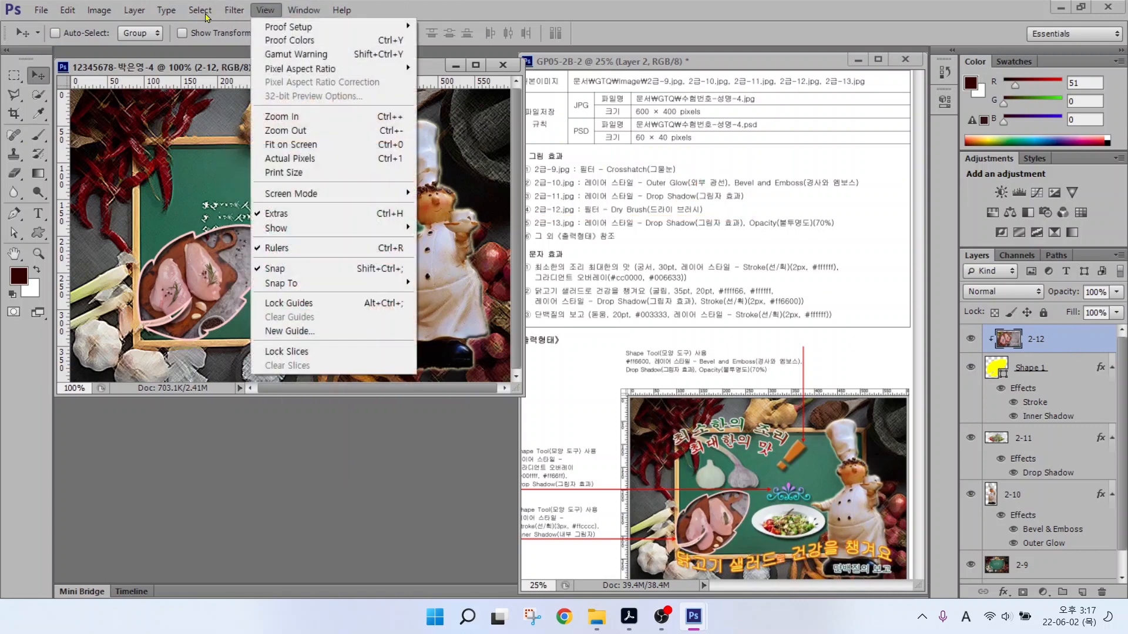
{"action": "left_click", "coordinate": [254, 74]}
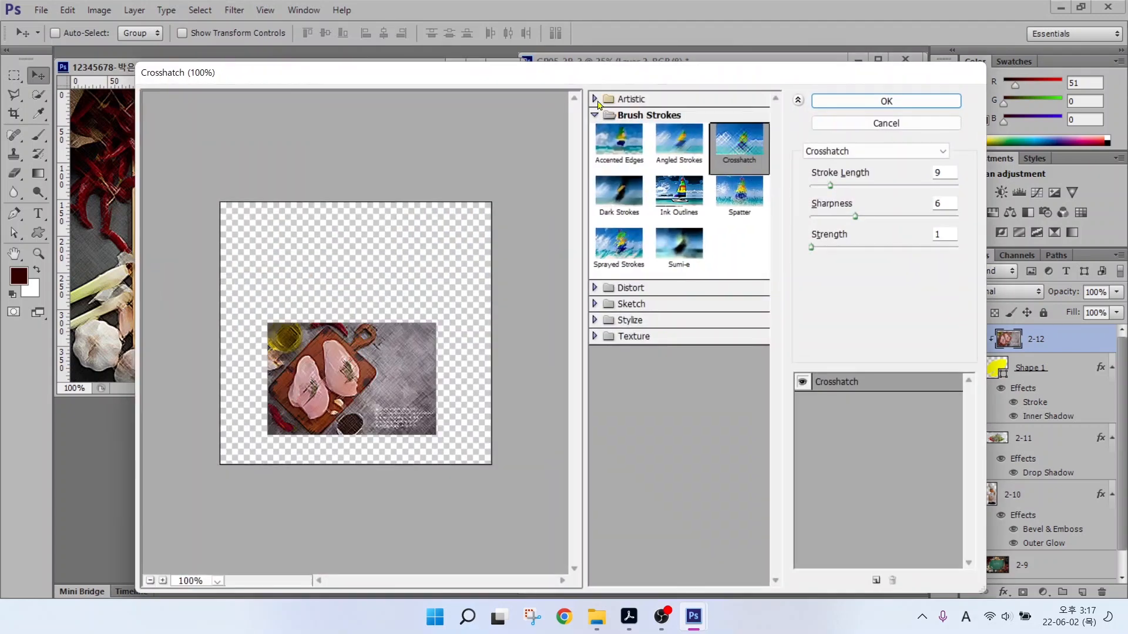
{"action": "left_click", "coordinate": [631, 99]}
{"action": "left_click", "coordinate": [736, 139]}
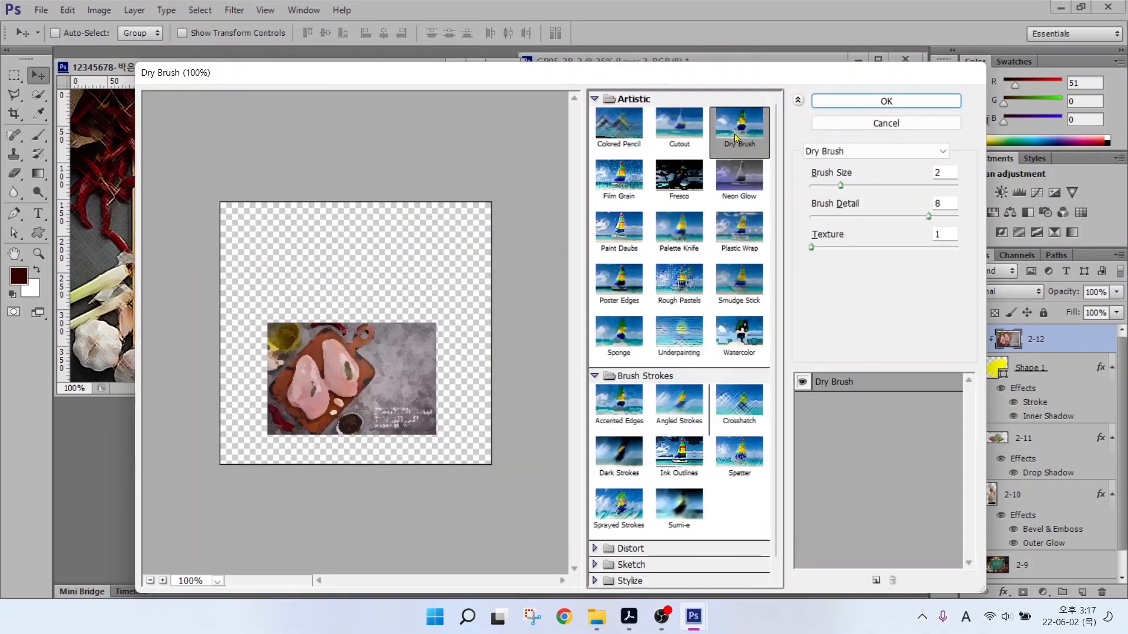
{"action": "key", "text": "Return"}
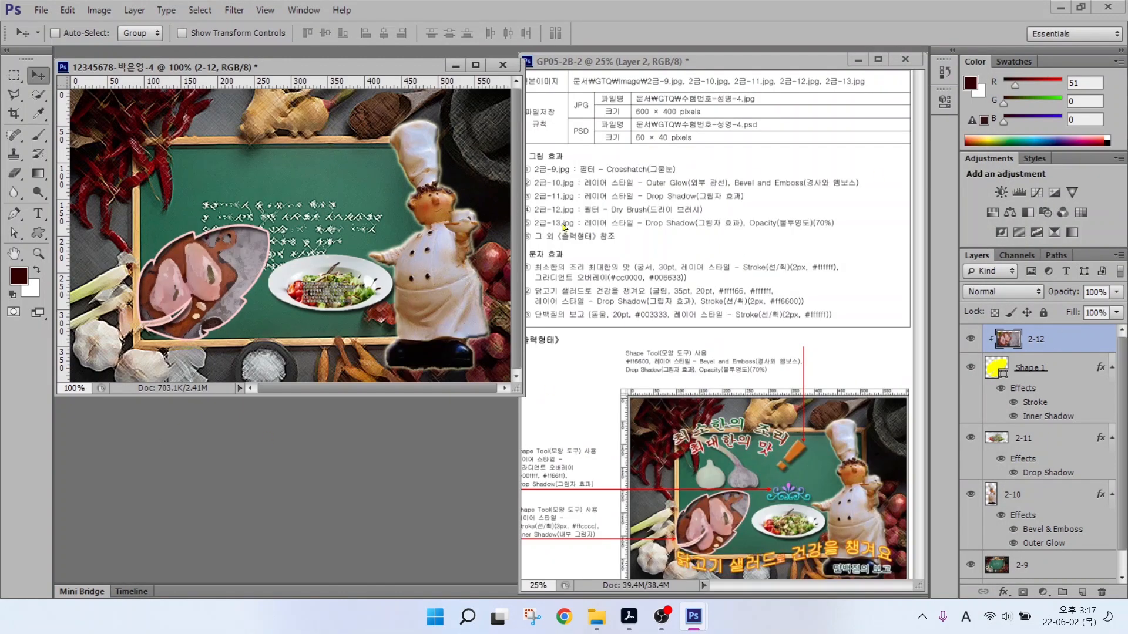
Open 2급-13.jpg and quick-select both the white and purple garlic bulbs.
{"action": "key", "text": "ctrl+o"}
{"action": "double_click", "coordinate": [578, 247]}
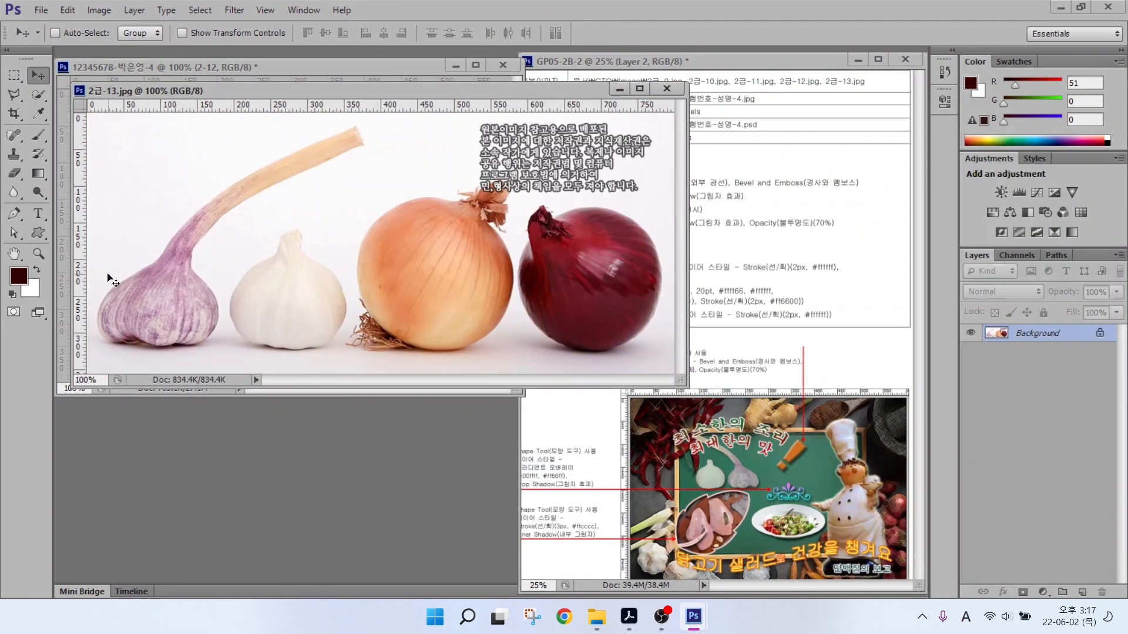
{"action": "left_click", "coordinate": [38, 95]}
{"action": "mouse_move", "coordinate": [265, 291]}
{"action": "left_mouse_down"}
{"action": "mouse_move", "coordinate": [289, 287]}
{"action": "mouse_move", "coordinate": [292, 239]}
{"action": "left_mouse_up"}
{"action": "key", "text": "bracketleft"}
{"action": "key", "text": "bracketleft"}
{"action": "key", "text": "bracketleft"}
{"action": "key", "text": "bracketleft"}
{"action": "key", "text": "bracketleft"}
{"action": "key", "text": "bracketleft"}
{"action": "key", "text": "bracketleft"}
{"action": "key", "text": "bracketleft"}
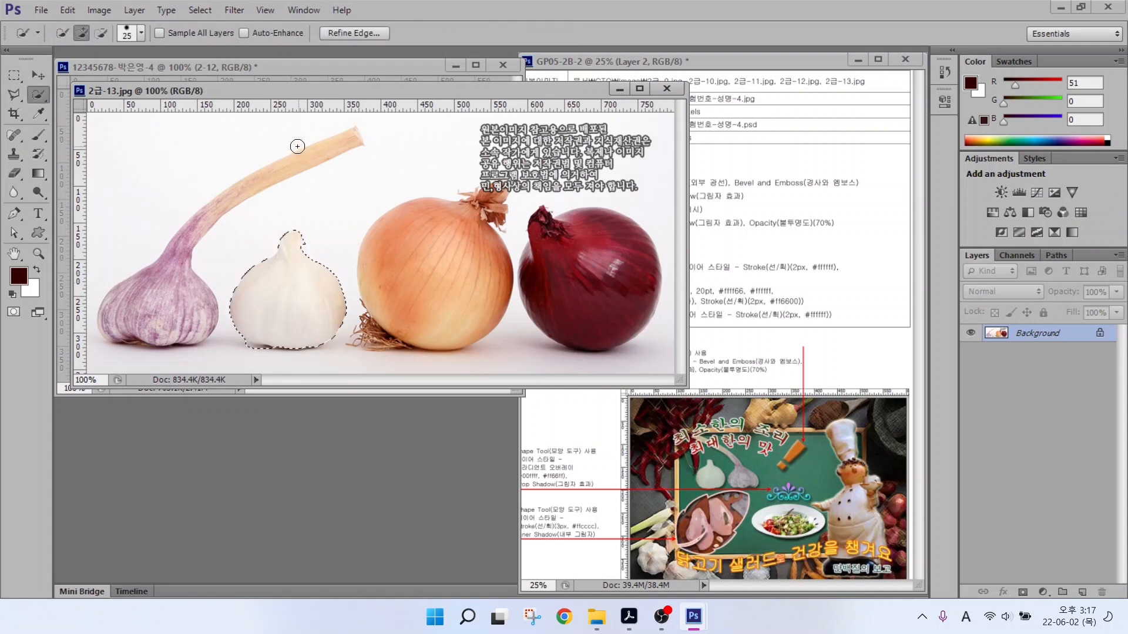
{"action": "mouse_move", "coordinate": [294, 161]}
{"action": "left_mouse_down"}
{"action": "mouse_move", "coordinate": [282, 171]}
{"action": "mouse_move", "coordinate": [324, 150]}
{"action": "mouse_move", "coordinate": [231, 191]}
{"action": "mouse_move", "coordinate": [136, 269]}
{"action": "mouse_move", "coordinate": [108, 326]}
{"action": "left_mouse_up"}
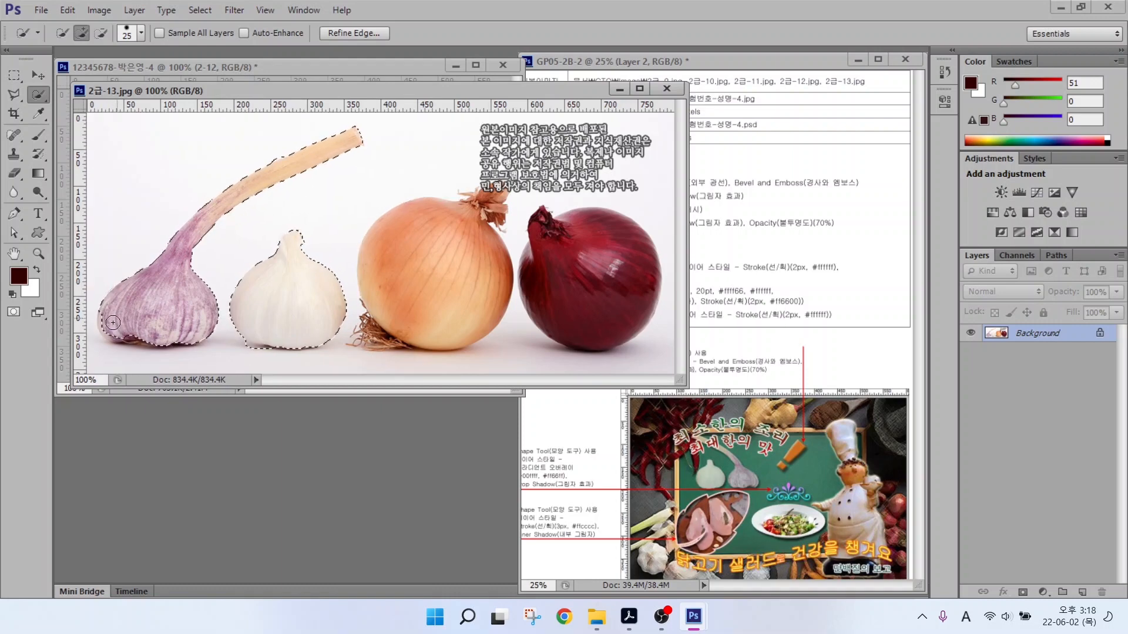
Drag the selected garlics into the chef composite and name the new layer 2-13.
{"action": "left_click_drag", "start_coordinate": [289, 97], "coordinate": [308, 201]}
{"action": "key", "text": "v"}
{"action": "left_click_drag", "start_coordinate": [204, 414], "coordinate": [186, 154]}
{"action": "left_click", "coordinate": [686, 192]}
{"action": "double_click", "coordinate": [1026, 340]}
{"action": "type", "text": "2-13"}
{"action": "key", "text": "Return"}
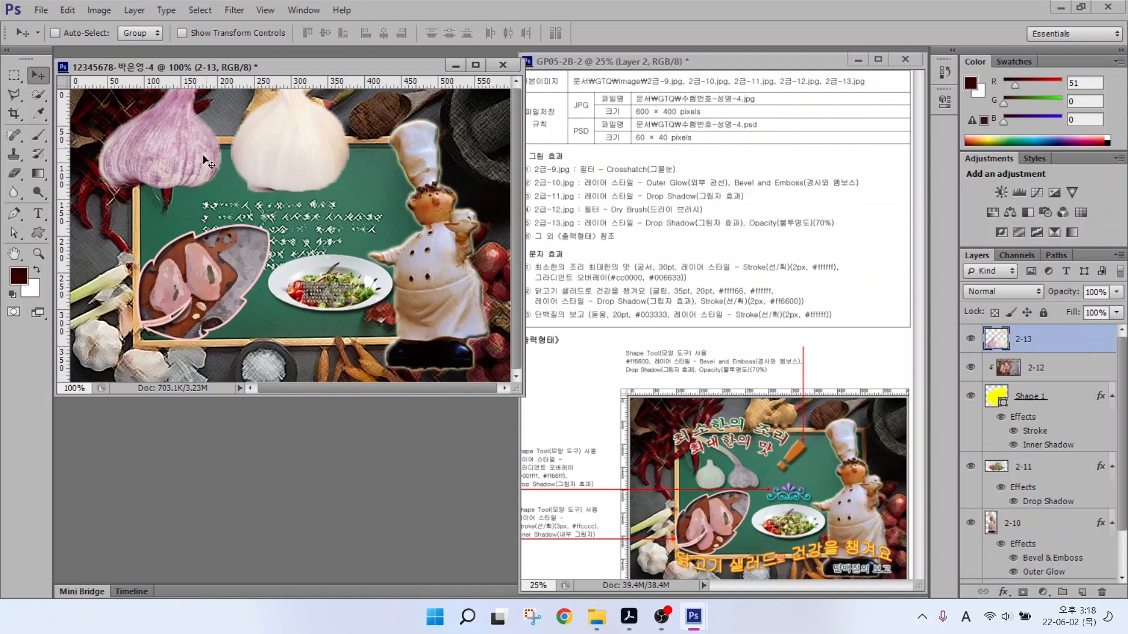
Shrink the garlic to about 38%, flip it horizontally, and place it at the chalkboard's upper left.
{"action": "key", "text": "ctrl+t"}
{"action": "left_click_drag", "start_coordinate": [386, 197], "coordinate": [270, 112]}
{"action": "left_click_drag", "start_coordinate": [247, 105], "coordinate": [284, 190]}
{"action": "right_click", "coordinate": [254, 176]}
{"action": "left_click", "coordinate": [309, 399]}
{"action": "left_click_drag", "start_coordinate": [189, 168], "coordinate": [191, 204]}
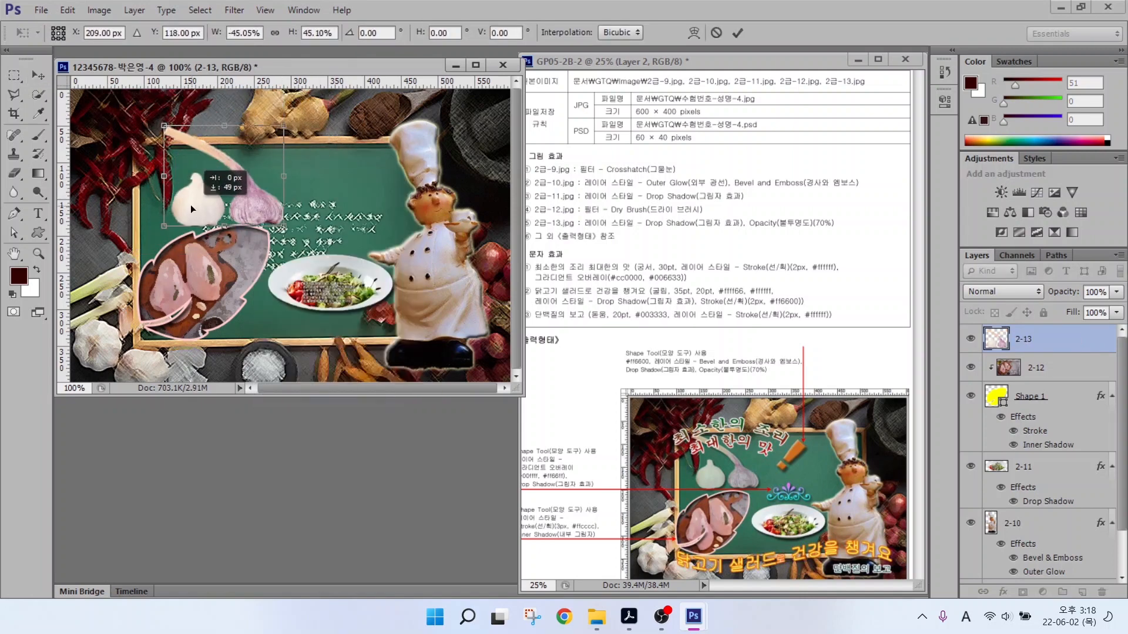
{"action": "left_click_drag", "start_coordinate": [286, 126], "coordinate": [271, 151]}
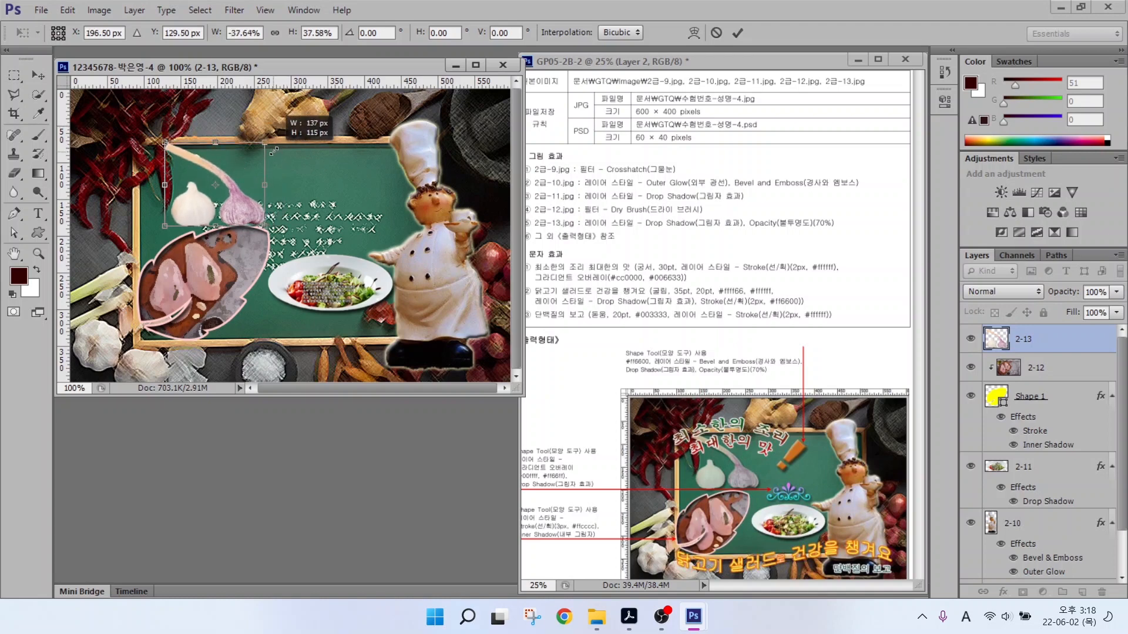
{"action": "left_click_drag", "start_coordinate": [243, 204], "coordinate": [293, 226]}
{"action": "key", "text": "Return"}
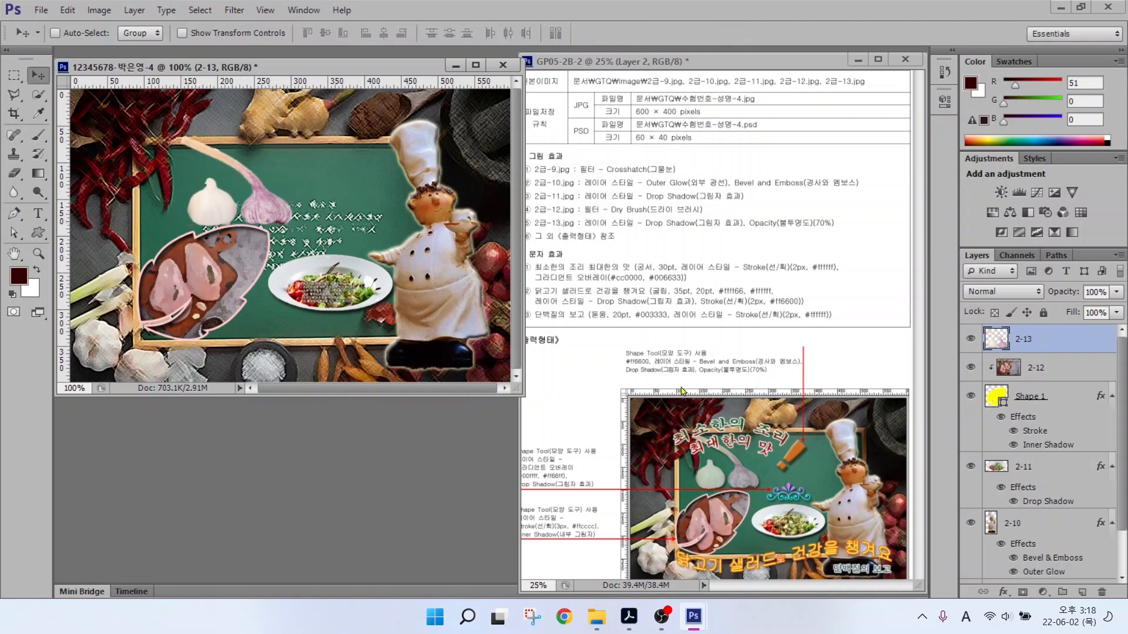
{"action": "left_click", "coordinate": [1003, 592]}
{"action": "left_click", "coordinate": [1025, 579]}
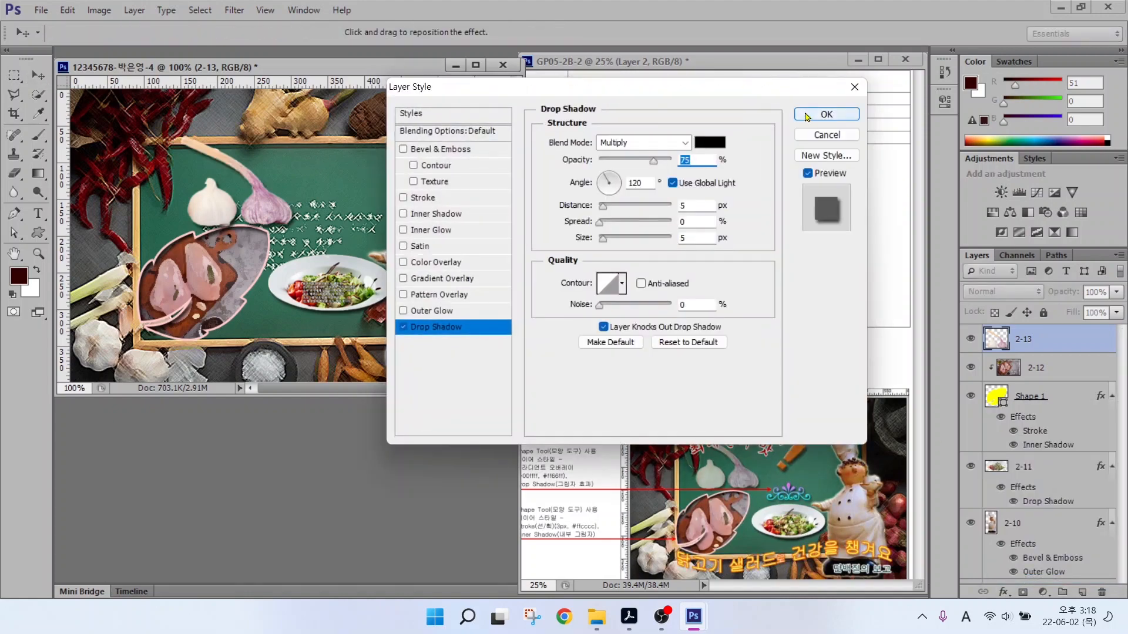
Accept the default drop shadow on layer 2-13 and set its opacity to 70%.
{"action": "left_click", "coordinate": [822, 115]}
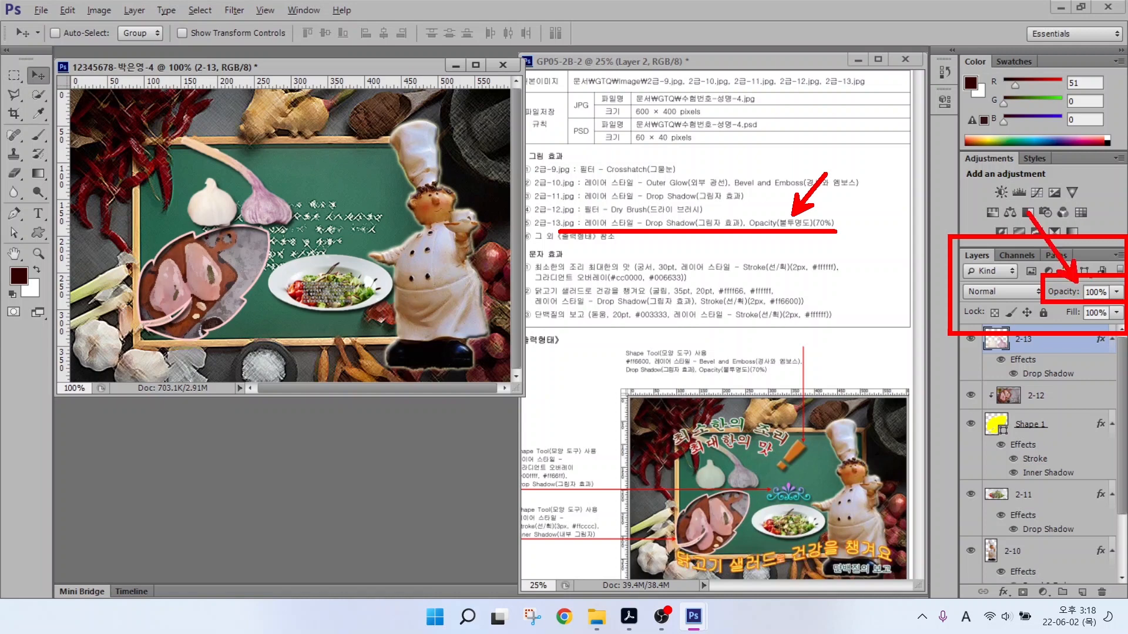
{"action": "double_click", "coordinate": [1103, 291]}
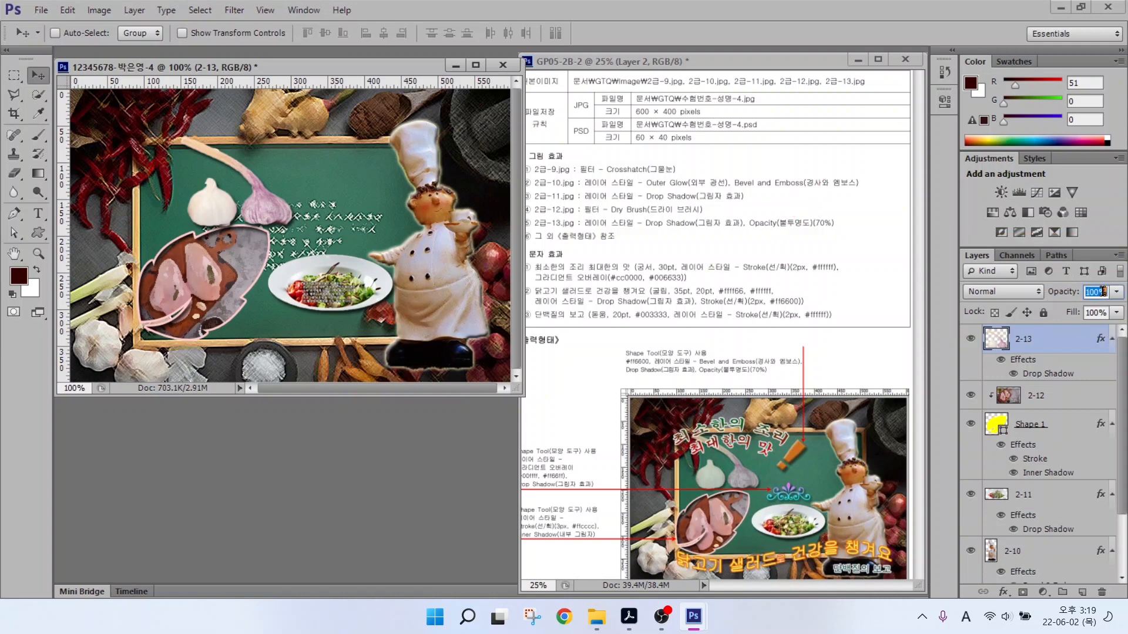
{"action": "type", "text": "70"}
{"action": "key", "text": "Return"}
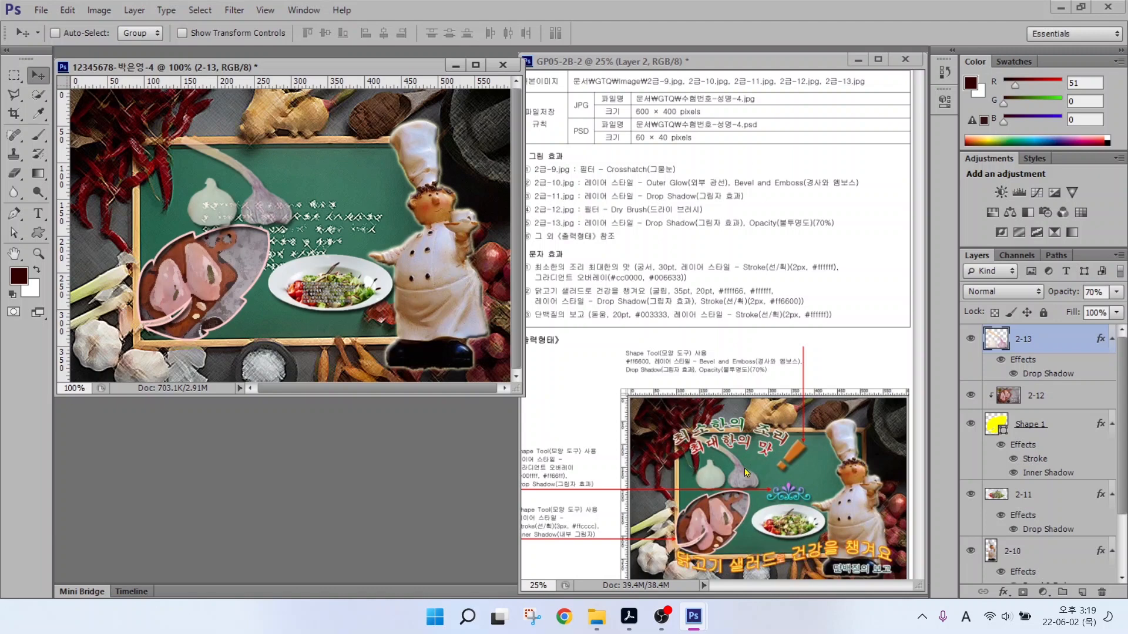
{"action": "left_click", "coordinate": [39, 234]}
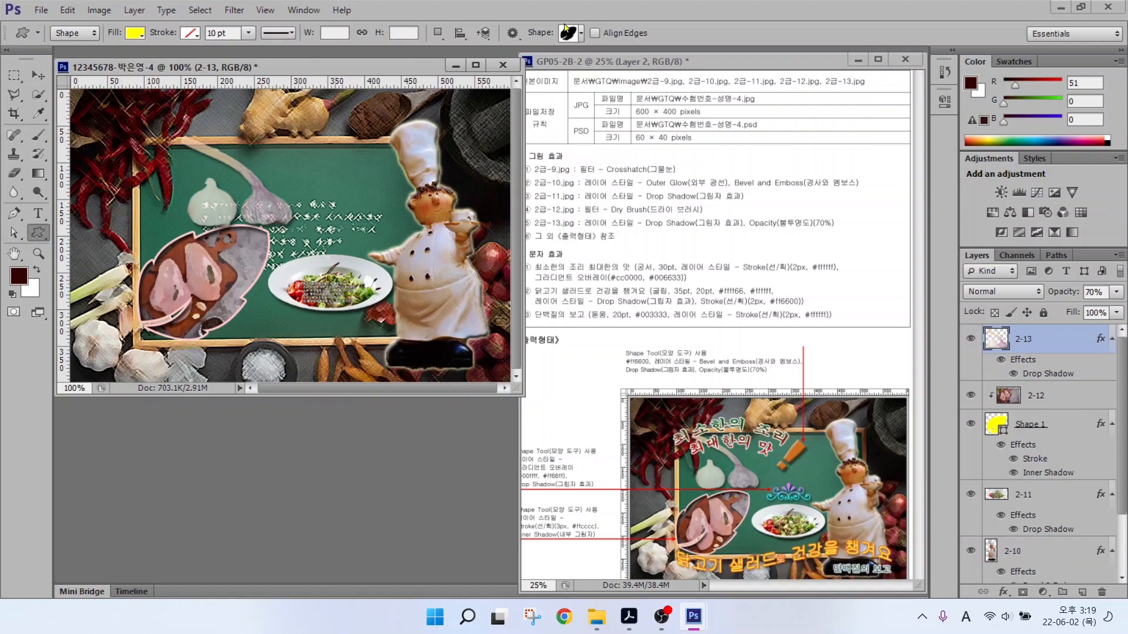
Draw an ornament custom shape on the chalkboard beside the garlic.
{"action": "left_click", "coordinate": [568, 34]}
{"action": "double_click", "coordinate": [729, 383]}
{"action": "left_click_drag", "start_coordinate": [293, 213], "coordinate": [384, 251]}
Give the ornament a #00ffff-to-#ff66ff Gradient Overlay and a Drop Shadow.
{"action": "left_click", "coordinate": [1003, 592]}
{"action": "left_click", "coordinate": [1021, 535]}
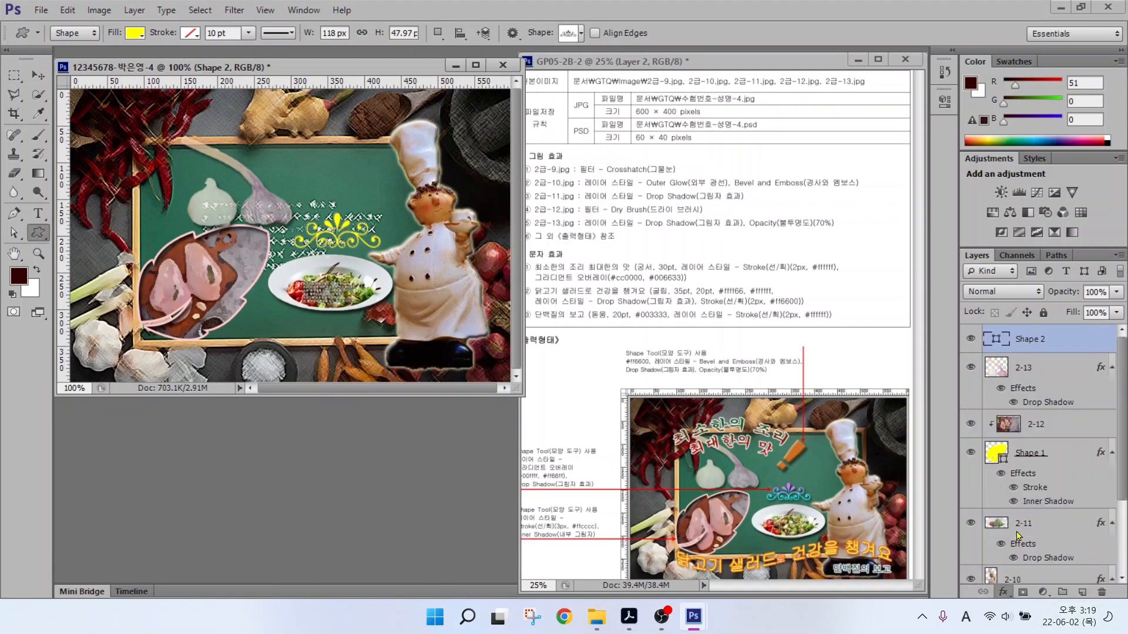
{"action": "left_click", "coordinate": [629, 179]}
{"action": "double_click", "coordinate": [319, 383]}
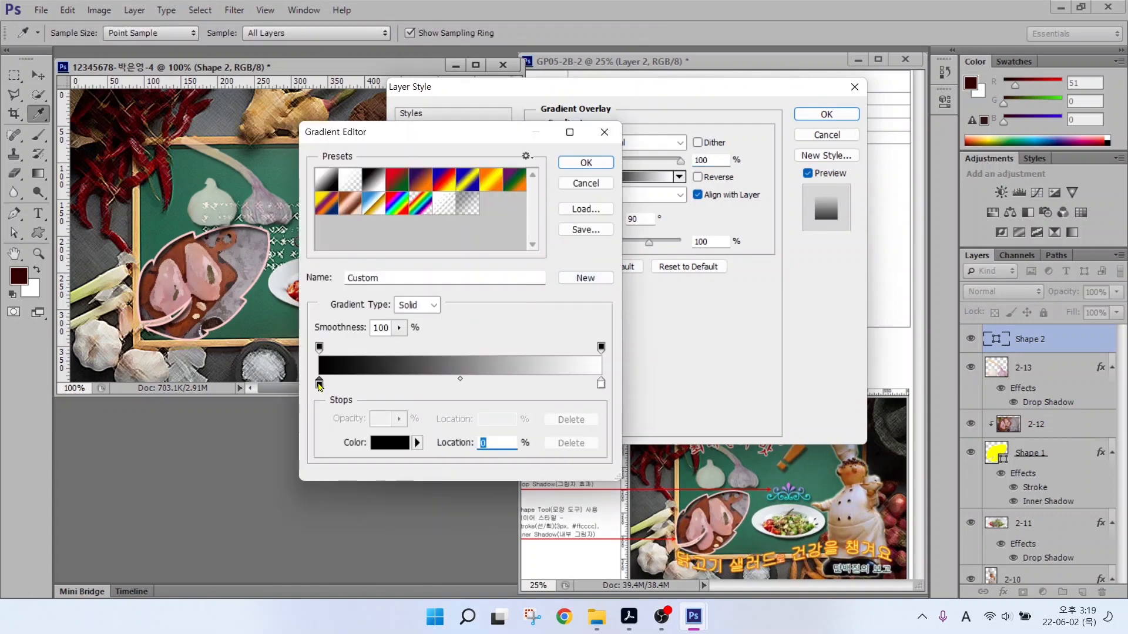
{"action": "type", "text": "00ffff"}
{"action": "key", "text": "Return"}
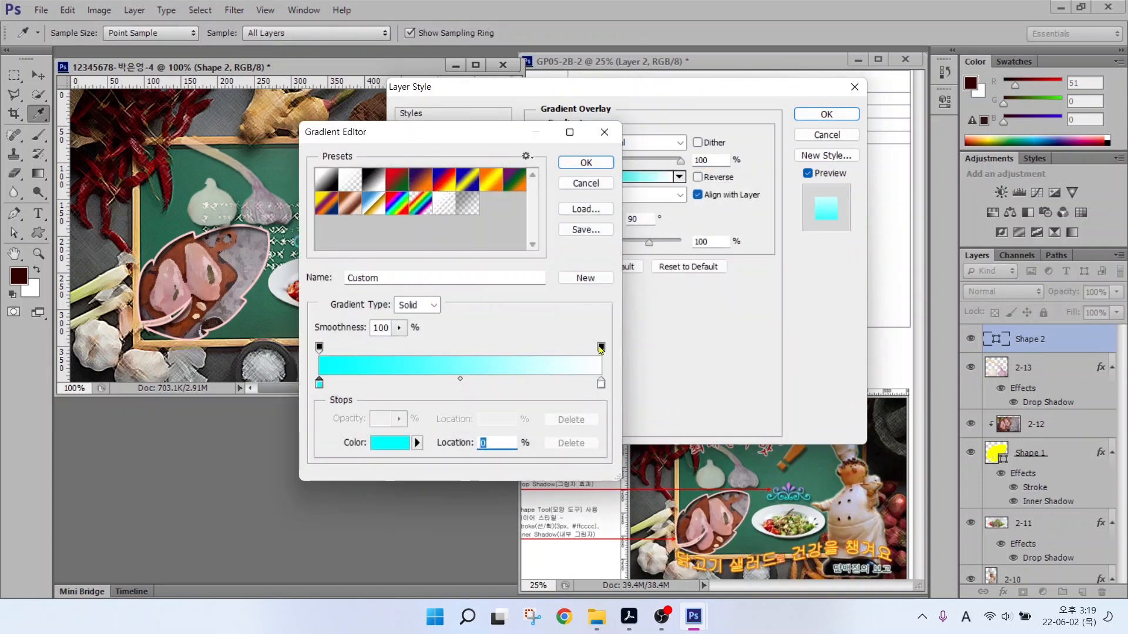
{"action": "double_click", "coordinate": [599, 383]}
{"action": "type", "text": "ff66ff"}
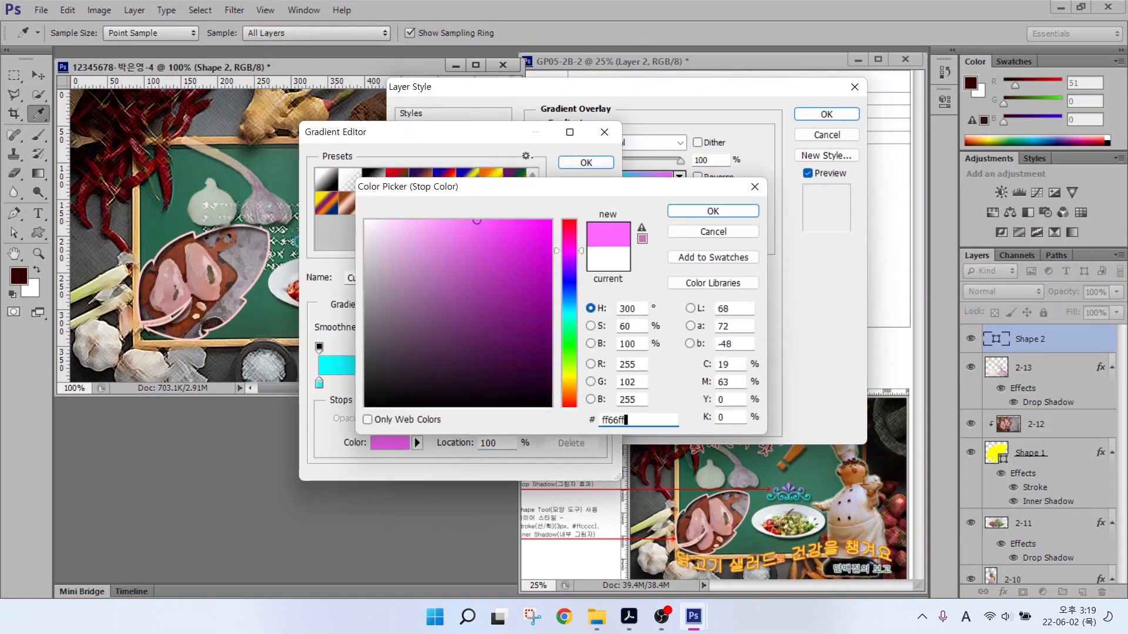
{"action": "key", "text": "Return"}
{"action": "key", "text": "Return"}
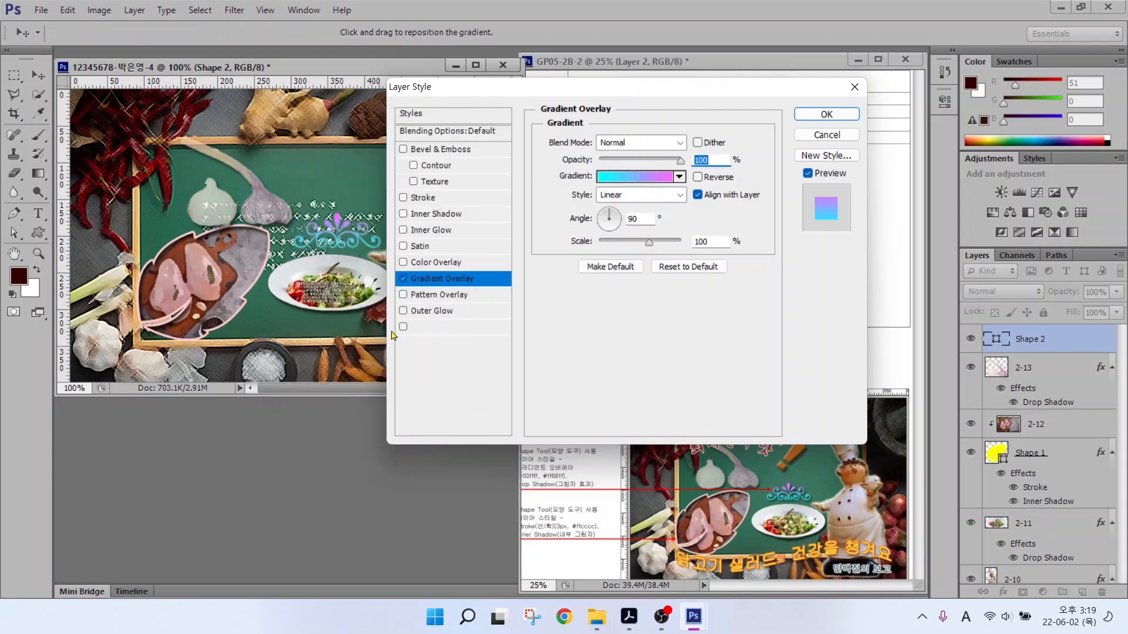
{"action": "left_click", "coordinate": [436, 326]}
{"action": "left_click", "coordinate": [808, 120]}
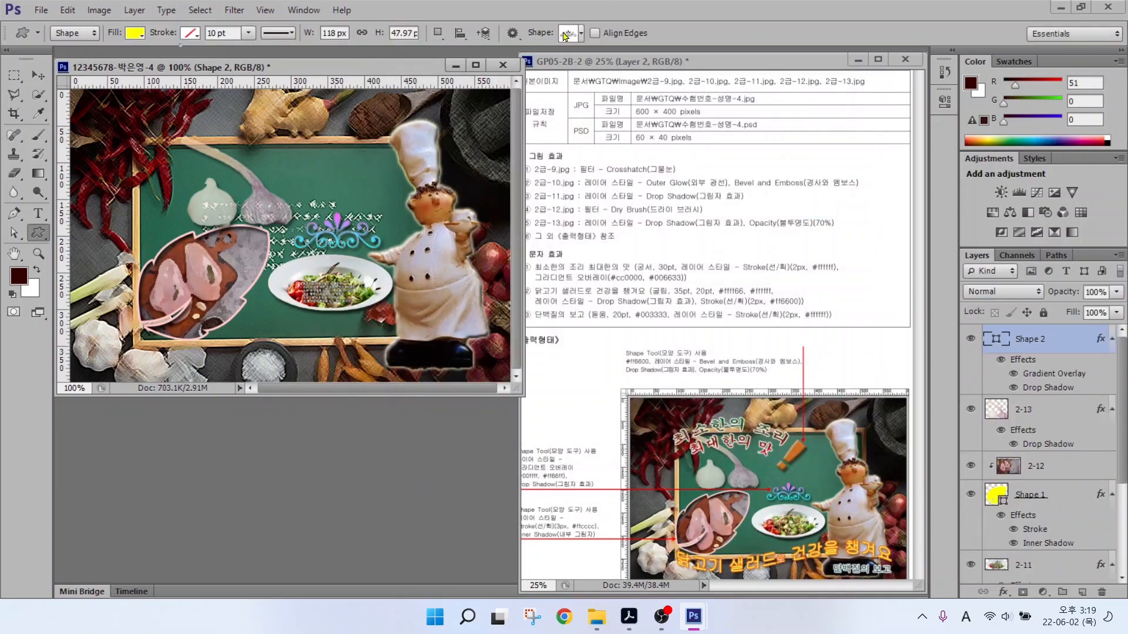
{"action": "left_click", "coordinate": [566, 36]}
Draw an exclamation mark shape near the chef's hat and fill it orange #ff6600.
{"action": "scroll", "coordinate": [635, 411], "scroll_direction": "down", "scroll_amount": 2}
{"action": "double_click", "coordinate": [635, 450]}
{"action": "mouse_move", "coordinate": [333, 125]}
{"action": "left_mouse_down"}
{"action": "mouse_move", "coordinate": [388, 171]}
{"action": "mouse_move", "coordinate": [350, 176]}
{"action": "left_mouse_up"}
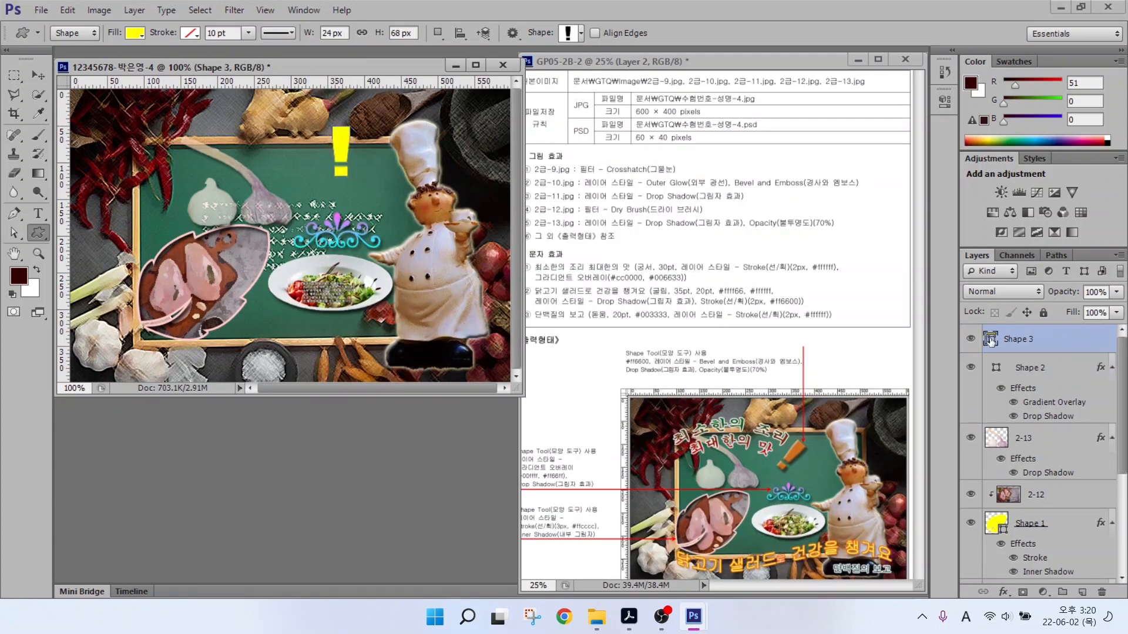
{"action": "double_click", "coordinate": [990, 340]}
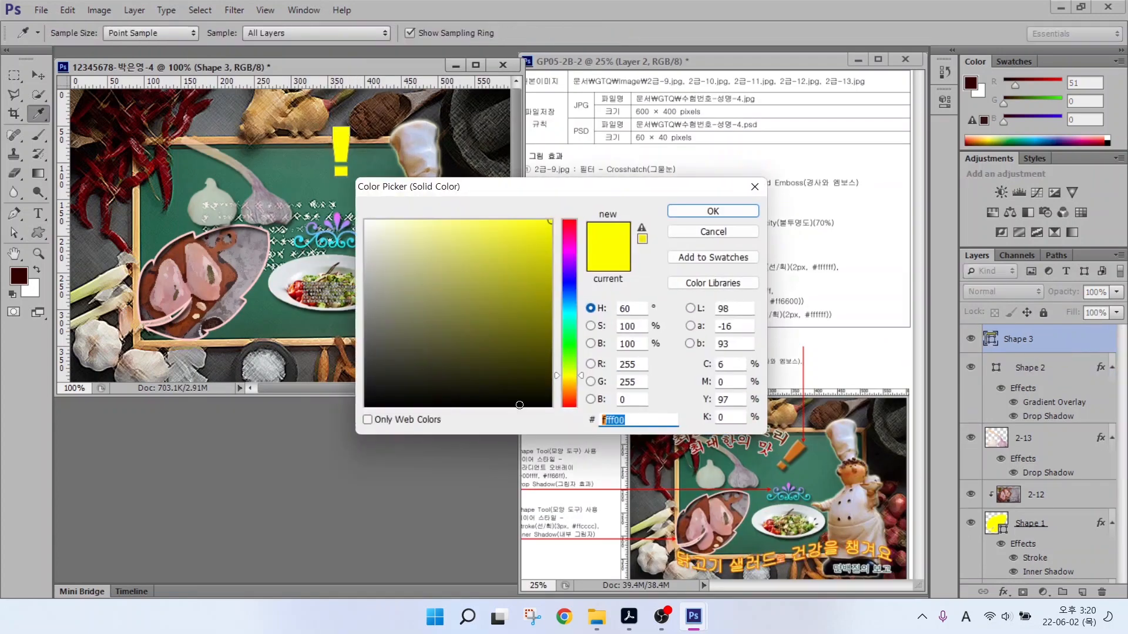
{"action": "type", "text": "ff6600"}
{"action": "key", "text": "Return"}
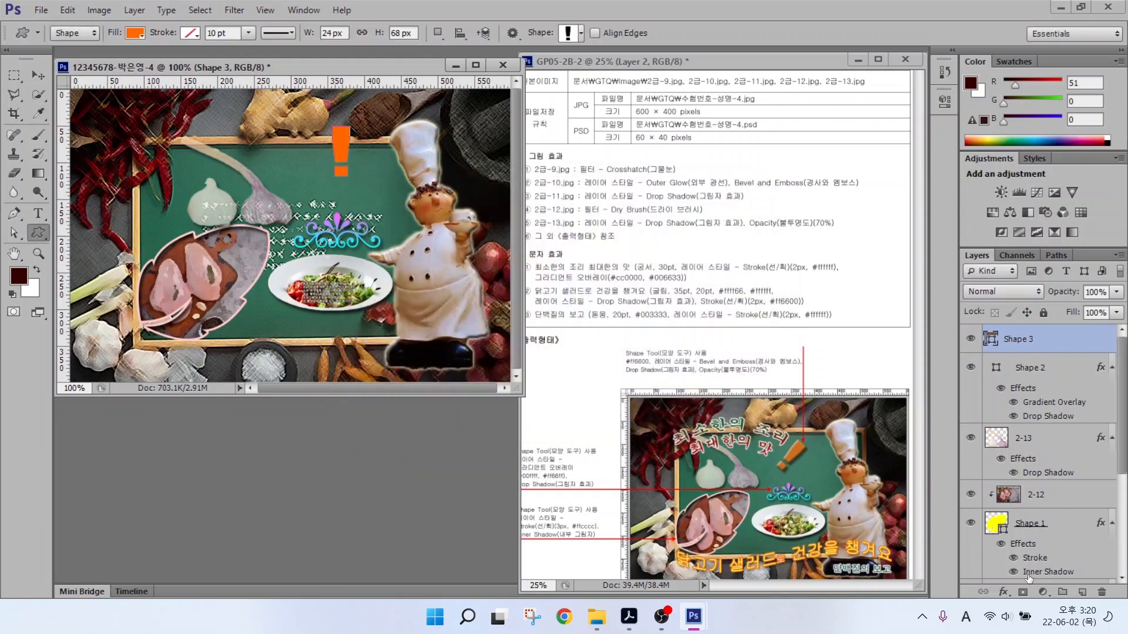
Add Bevel & Emboss and Drop Shadow to the exclamation mark and set 70% opacity.
{"action": "left_click", "coordinate": [1004, 592]}
{"action": "left_click", "coordinate": [1027, 434]}
{"action": "left_click", "coordinate": [438, 343]}
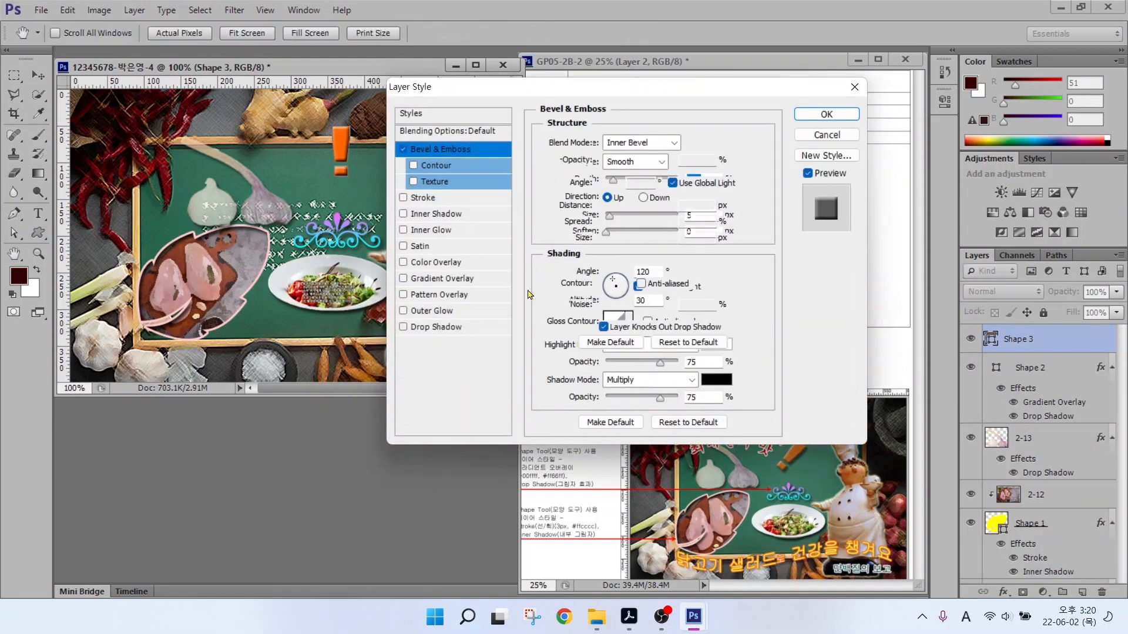
{"action": "left_click", "coordinate": [823, 114]}
{"action": "left_click", "coordinate": [1091, 292]}
{"action": "type", "text": "70"}
{"action": "key", "text": "Return"}
Tilt the exclamation mark clockwise and nudge it slightly down and right.
{"action": "key", "text": "ctrl+t"}
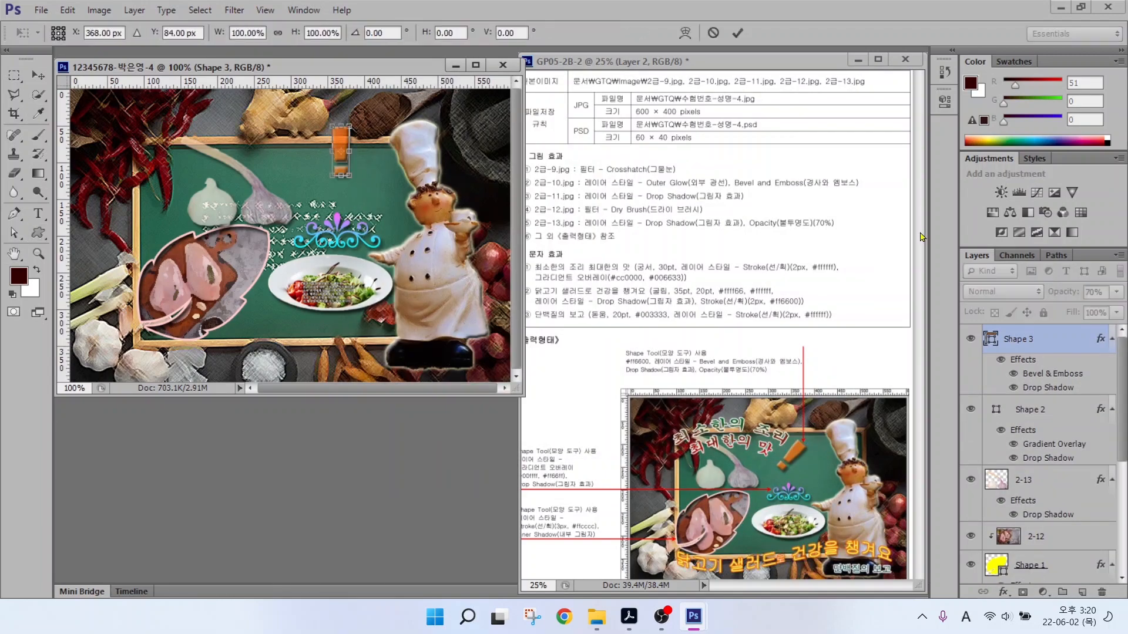
{"action": "left_click_drag", "start_coordinate": [363, 188], "coordinate": [335, 193]}
{"action": "left_click_drag", "start_coordinate": [353, 147], "coordinate": [367, 167]}
{"action": "key", "text": "Return"}
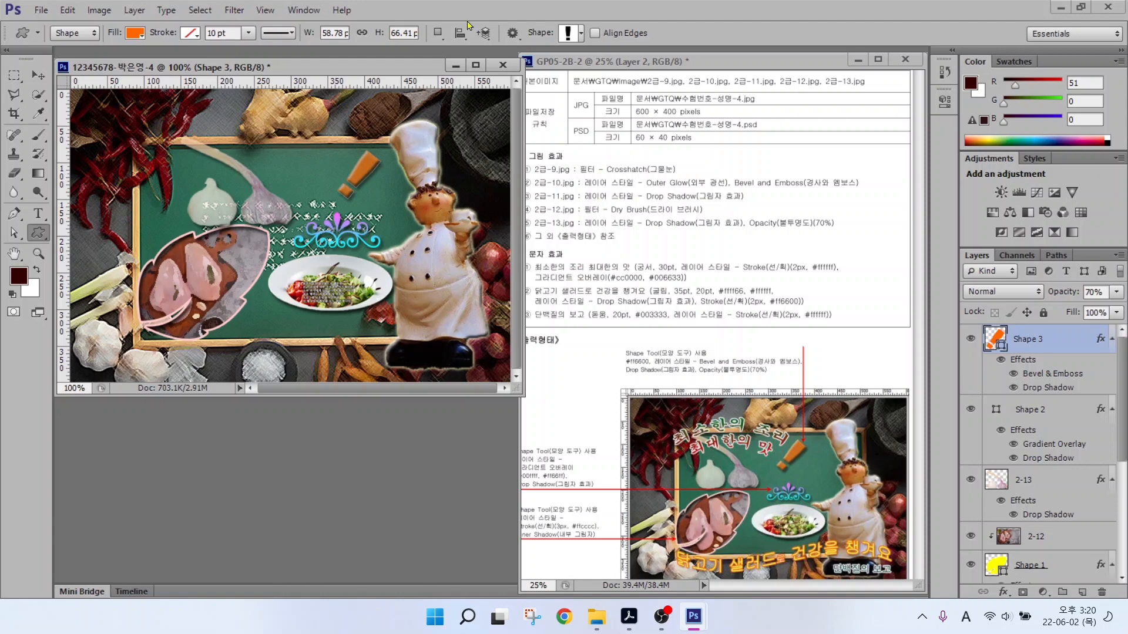
Start a 궁서 text layer at the board's upper left and type the first line 최소한의 조리.
{"action": "key", "text": "t"}
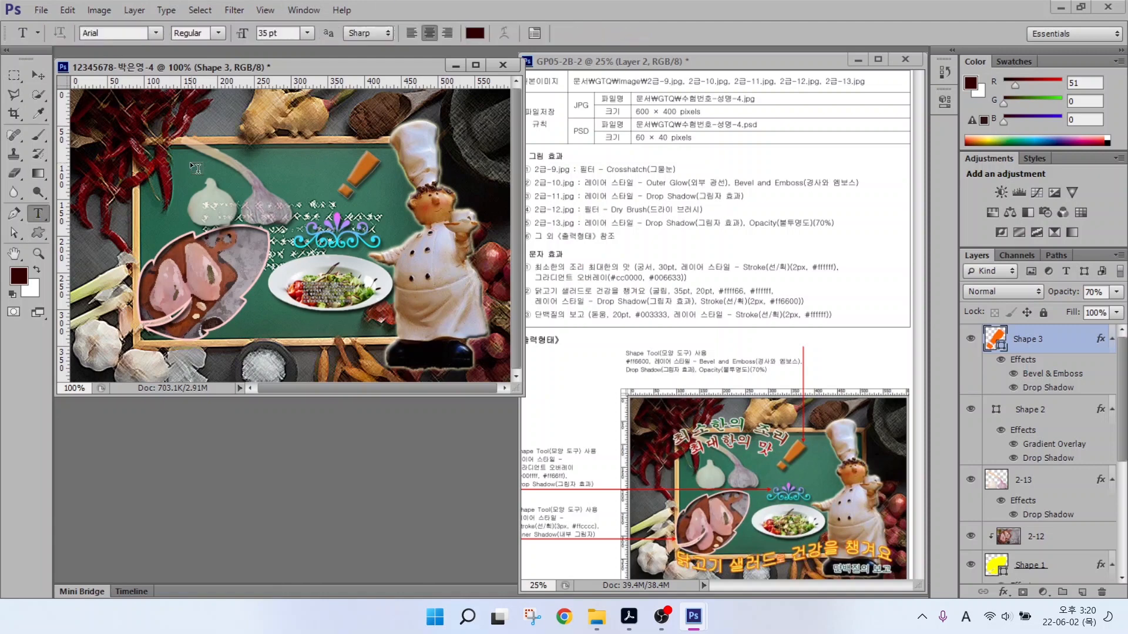
{"action": "left_click", "coordinate": [183, 173]}
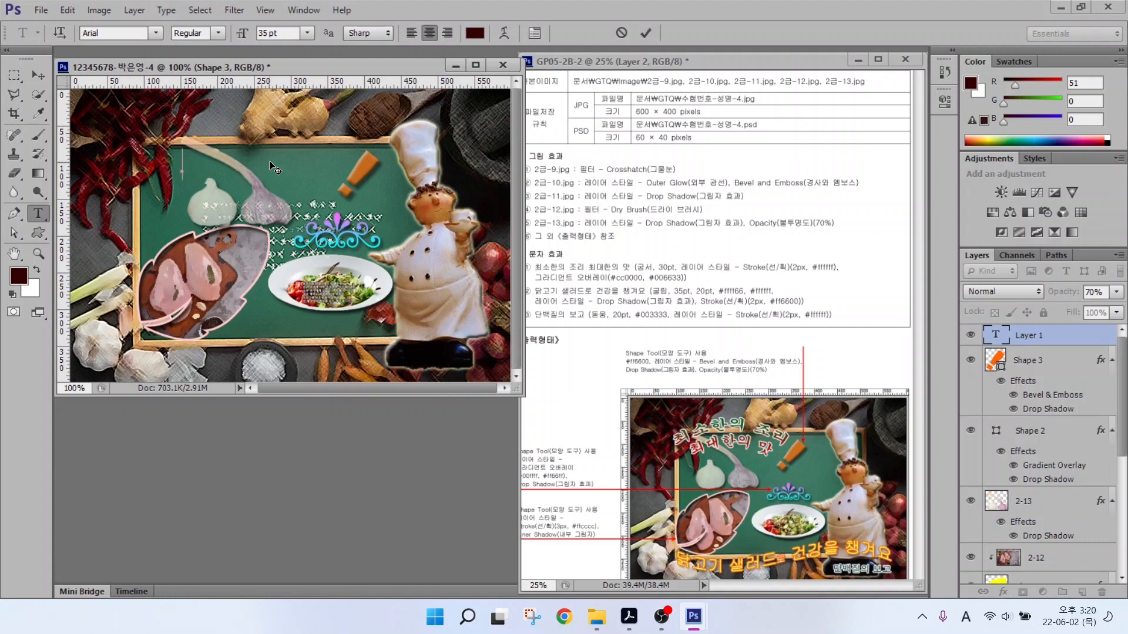
{"action": "left_click", "coordinate": [155, 33]}
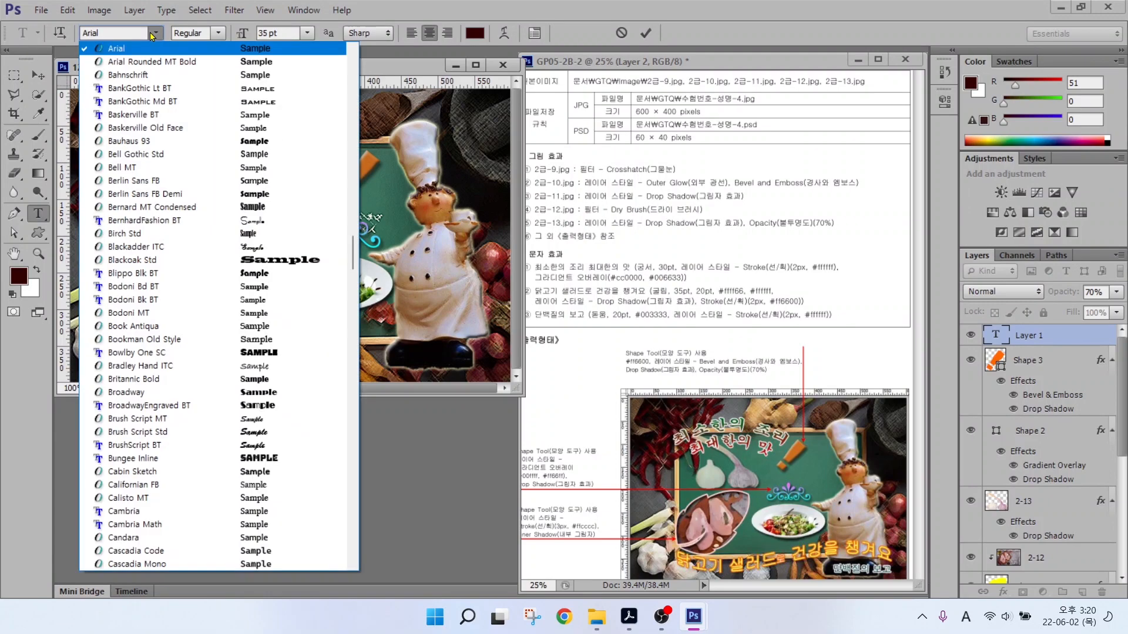
{"action": "scroll", "coordinate": [184, 294], "scroll_direction": "up", "scroll_amount": 15}
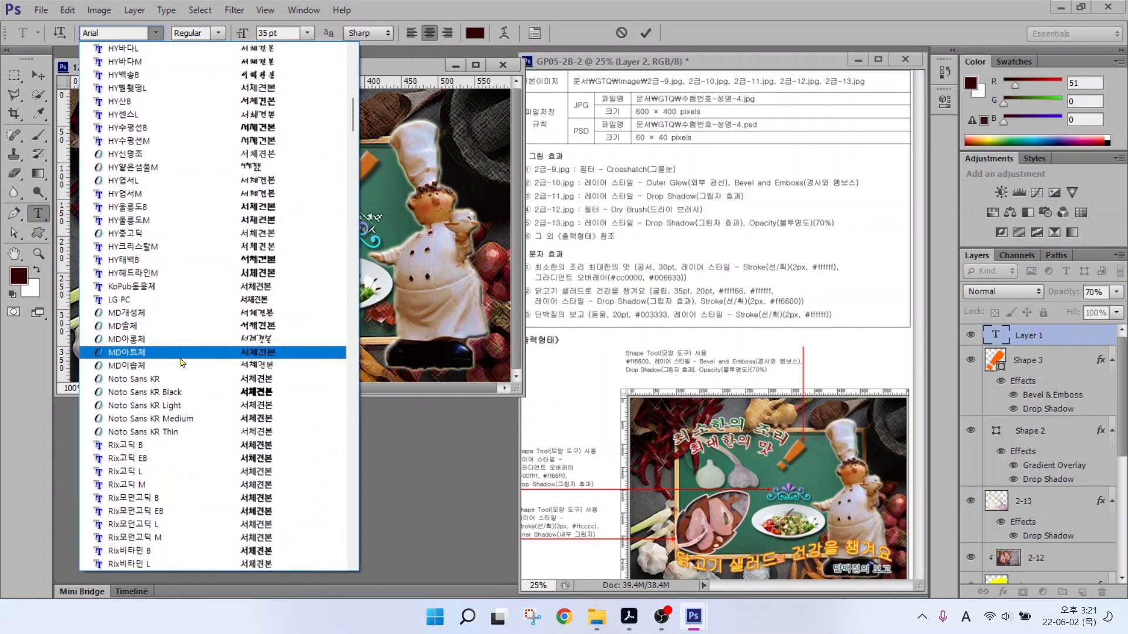
{"action": "scroll", "coordinate": [182, 363], "scroll_direction": "down", "scroll_amount": 10}
{"action": "left_click", "coordinate": [176, 312]}
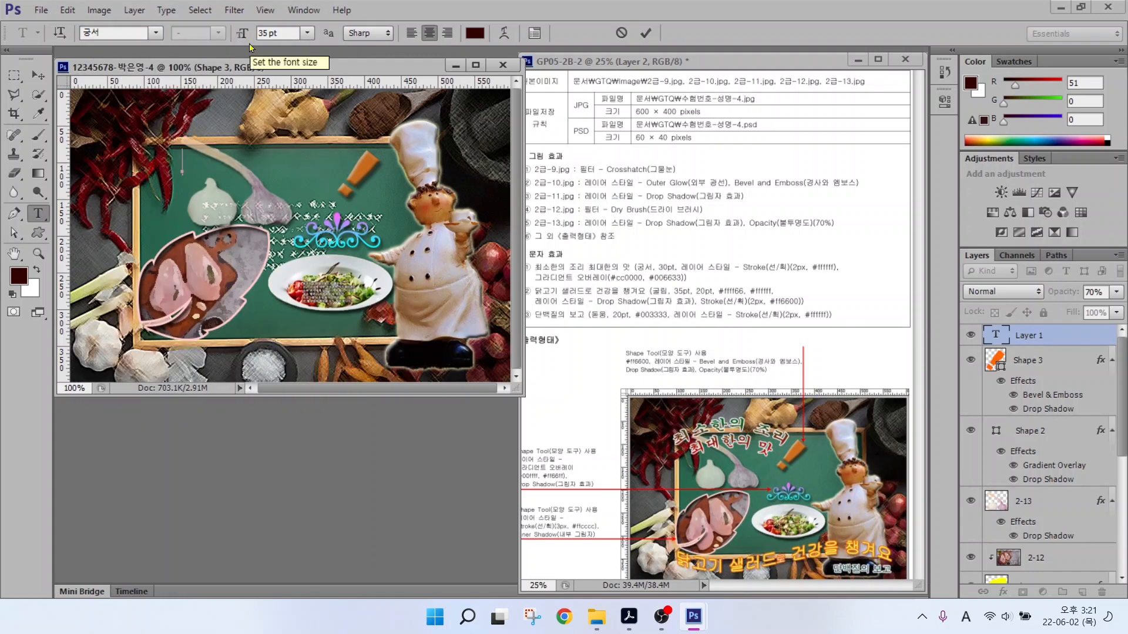
{"action": "type", "text": "chlt"}
{"action": "key", "text": "BackSpace"}
{"action": "key", "text": "BackSpace"}
{"action": "key", "text": "BackSpace"}
{"action": "key", "text": "BackSpace"}
{"action": "key", "text": "Hangul"}
{"action": "type", "text": "최소한의 조리"}
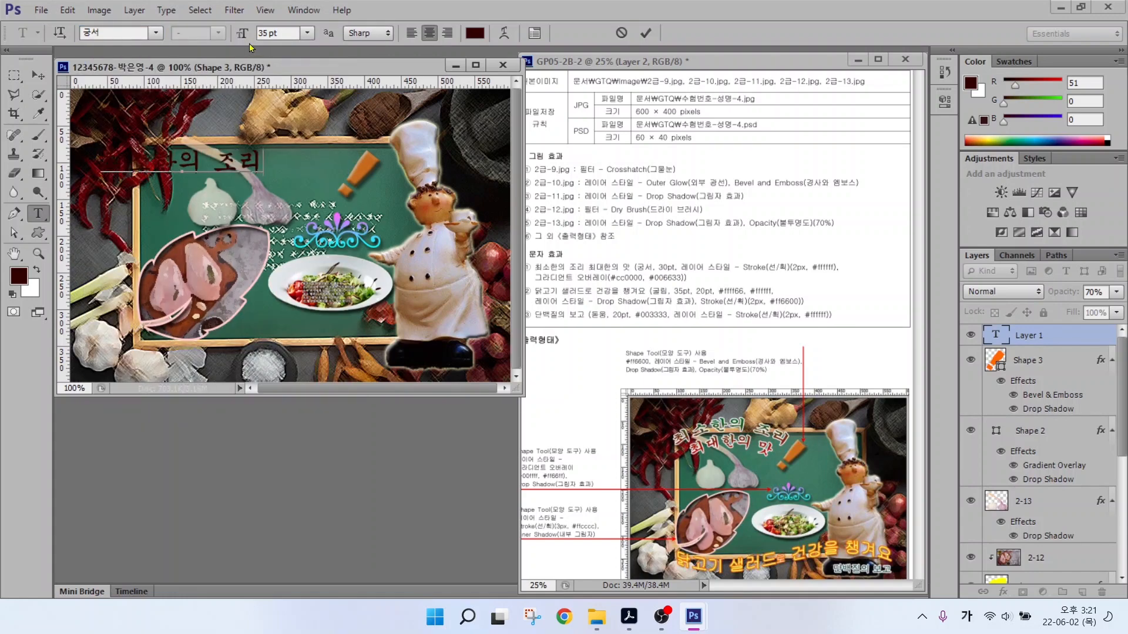
{"action": "key", "text": "Return"}
Finish the second line 최대한의 맛 and set the title to 30 pt.
{"action": "type", "text": "최대한의 맛"}
{"action": "key", "text": "ctrl+Return"}
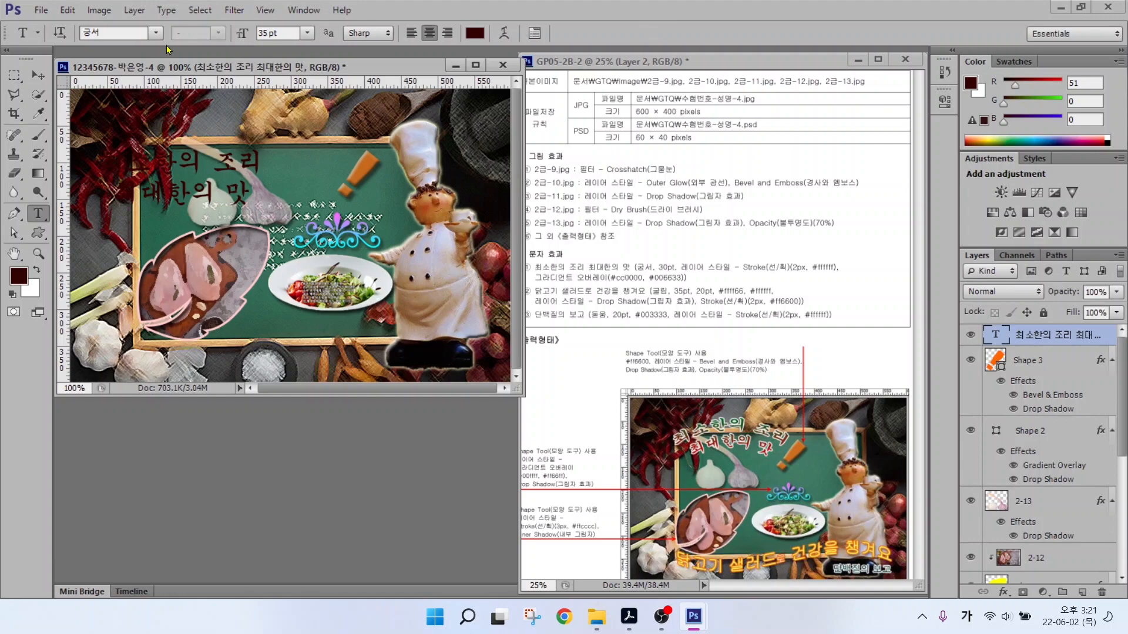
{"action": "left_click", "coordinate": [276, 33]}
{"action": "type", "text": "30"}
{"action": "key", "text": "Return"}
Add a white Stroke effect to the title.
{"action": "left_click", "coordinate": [1003, 592]}
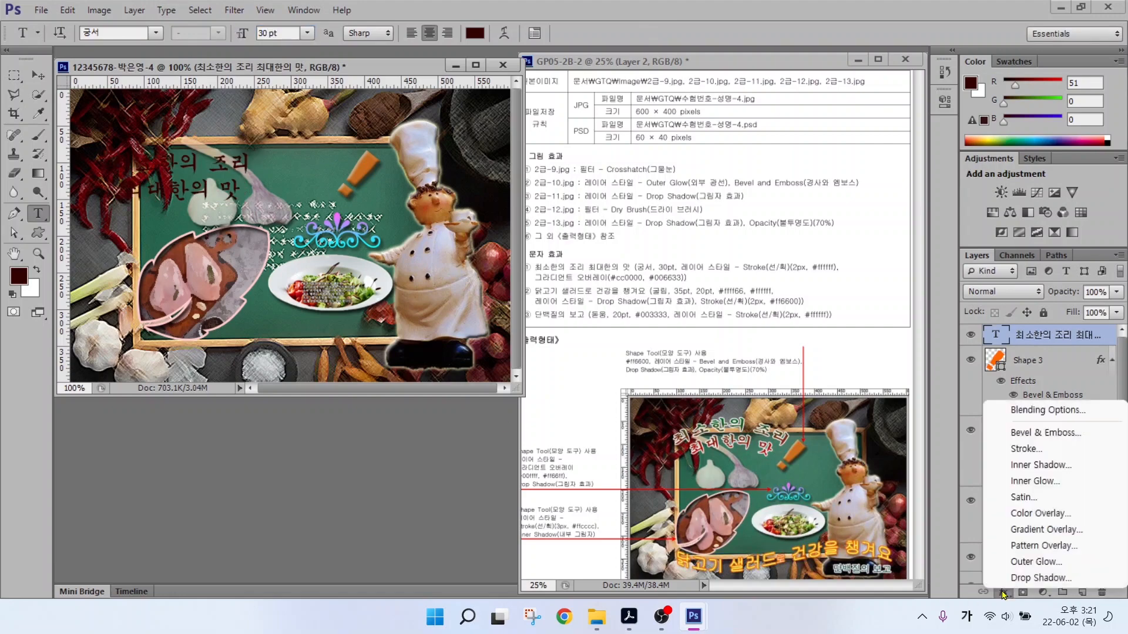
{"action": "left_click", "coordinate": [1019, 450]}
{"action": "left_click", "coordinate": [580, 245]}
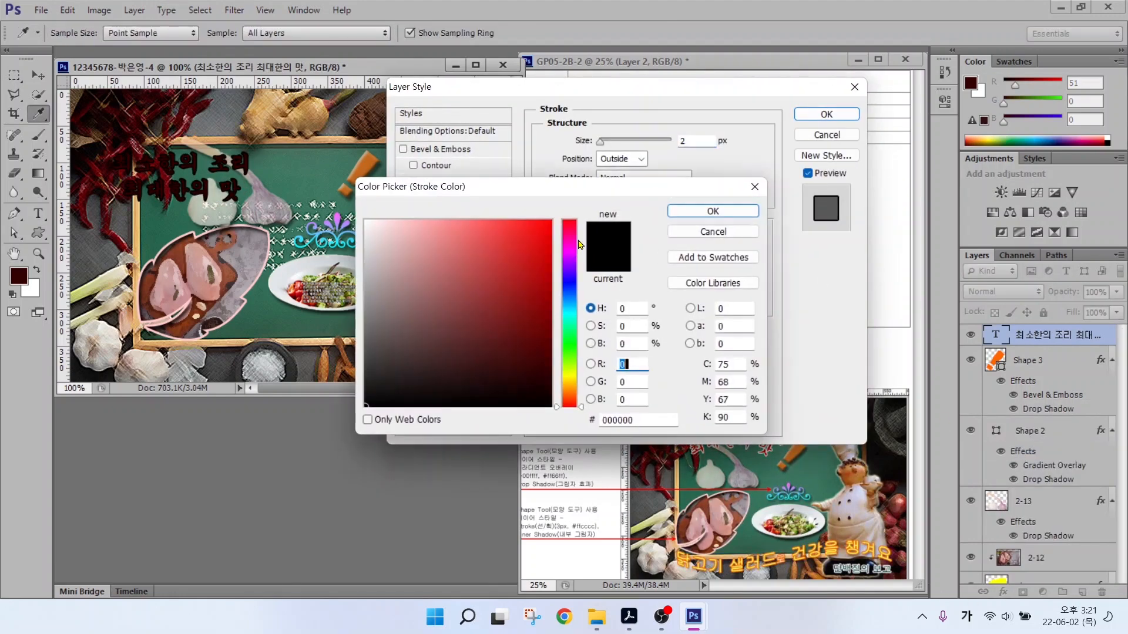
{"action": "left_click_drag", "start_coordinate": [405, 236], "coordinate": [361, 215]}
{"action": "left_click", "coordinate": [693, 212]}
Add a Gradient Overlay to the title running from #cc0000 red to #006633 green.
{"action": "left_click", "coordinate": [445, 279]}
{"action": "left_click", "coordinate": [625, 176]}
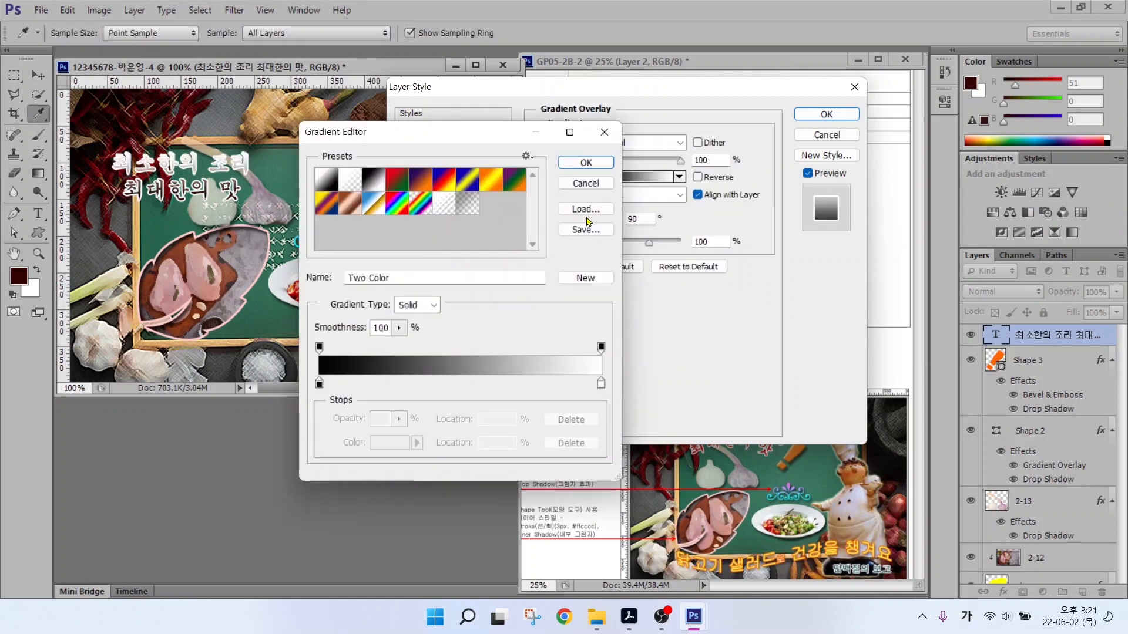
{"action": "double_click", "coordinate": [319, 385]}
{"action": "left_click_drag", "start_coordinate": [637, 420], "coordinate": [531, 420]}
{"action": "key", "text": "Hangul"}
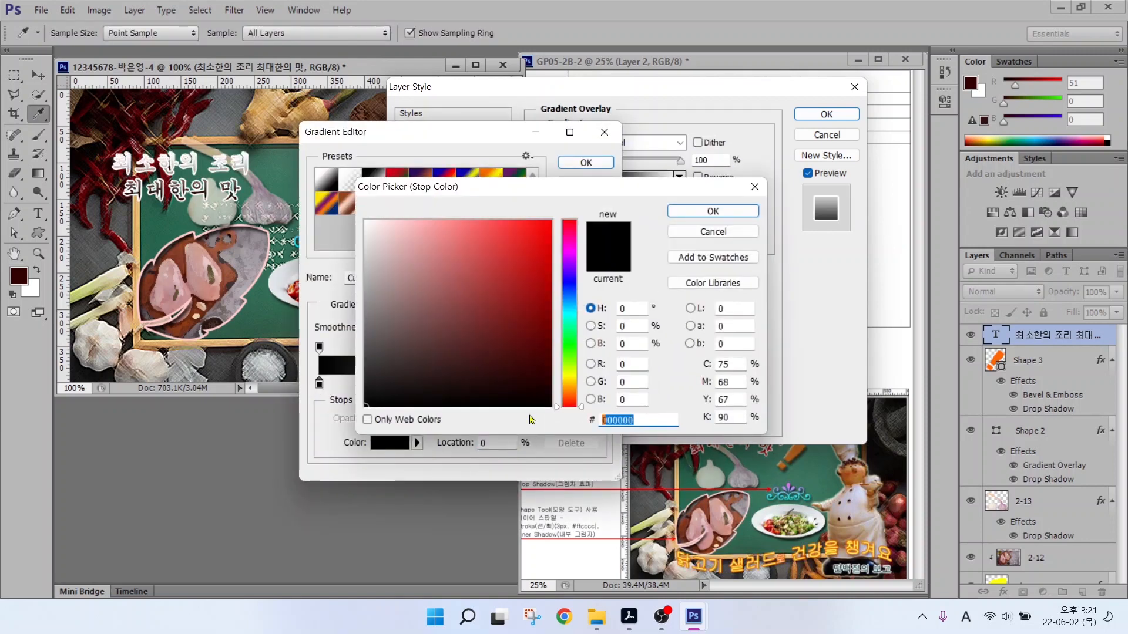
{"action": "type", "text": "cc0000"}
{"action": "key", "text": "Return"}
{"action": "double_click", "coordinate": [601, 383]}
{"action": "type", "text": "006633"}
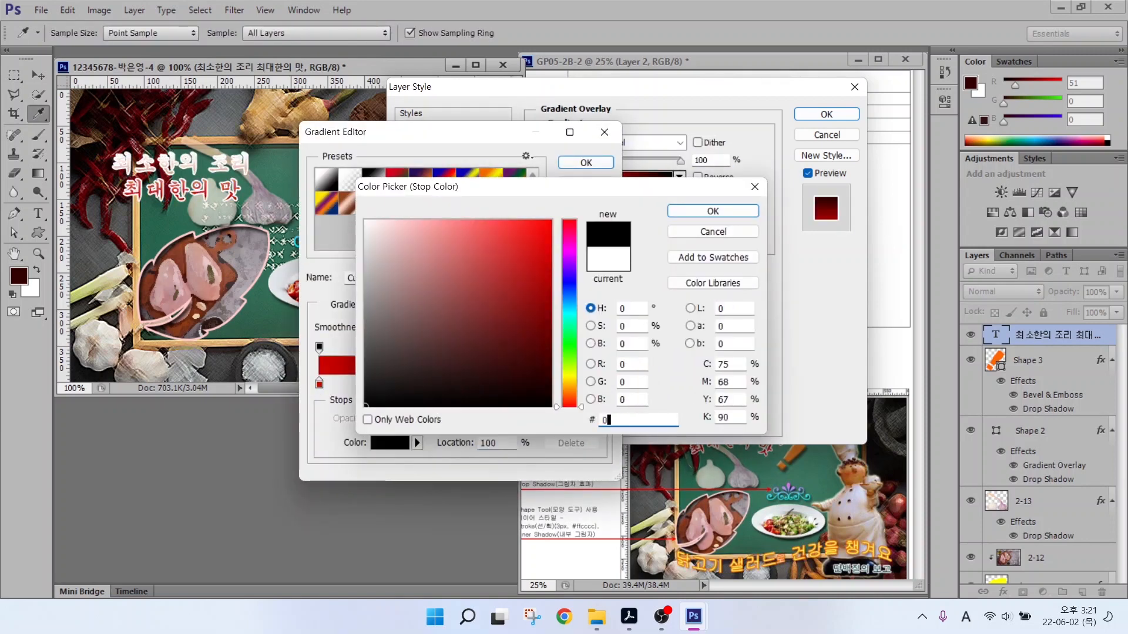
{"action": "key", "text": "Return"}
{"action": "left_click", "coordinate": [586, 162]}
{"action": "left_click", "coordinate": [827, 114]}
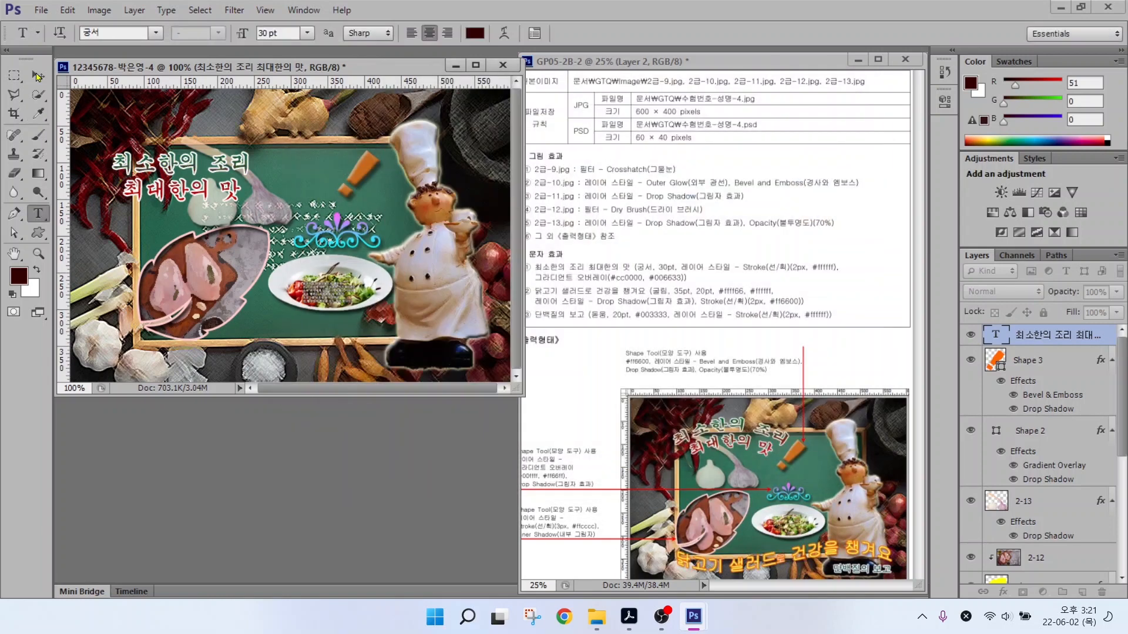
Warp the title into a gentle Arc (+50 bend), reposition it, and move the exclamation mark left.
{"action": "left_click_drag", "start_coordinate": [194, 167], "coordinate": [273, 160]}
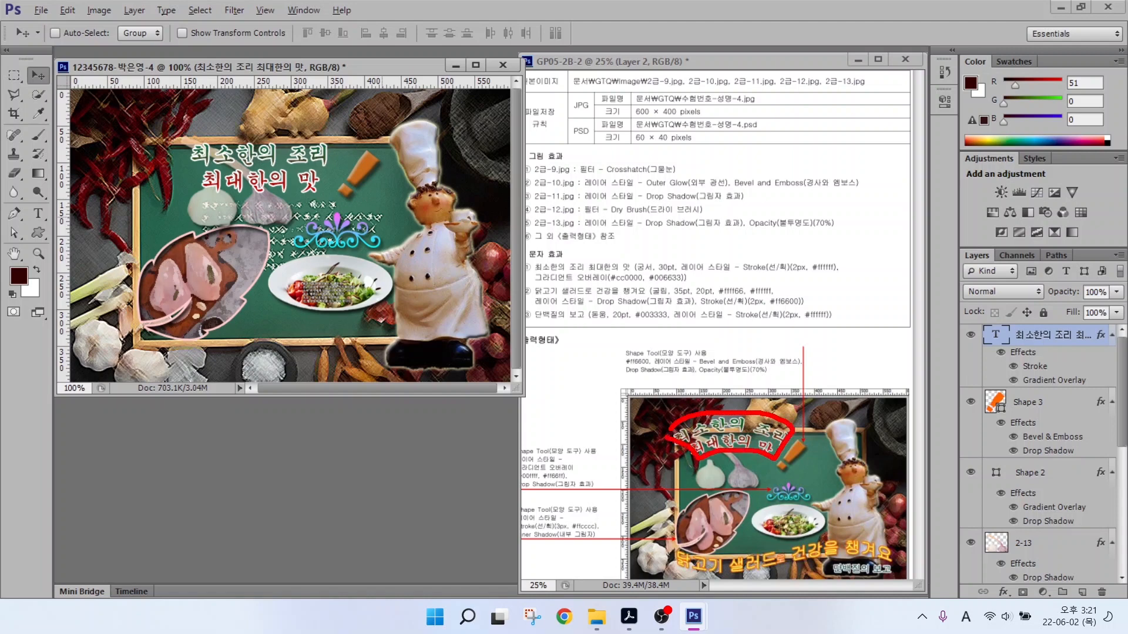
{"action": "left_click", "coordinate": [38, 214]}
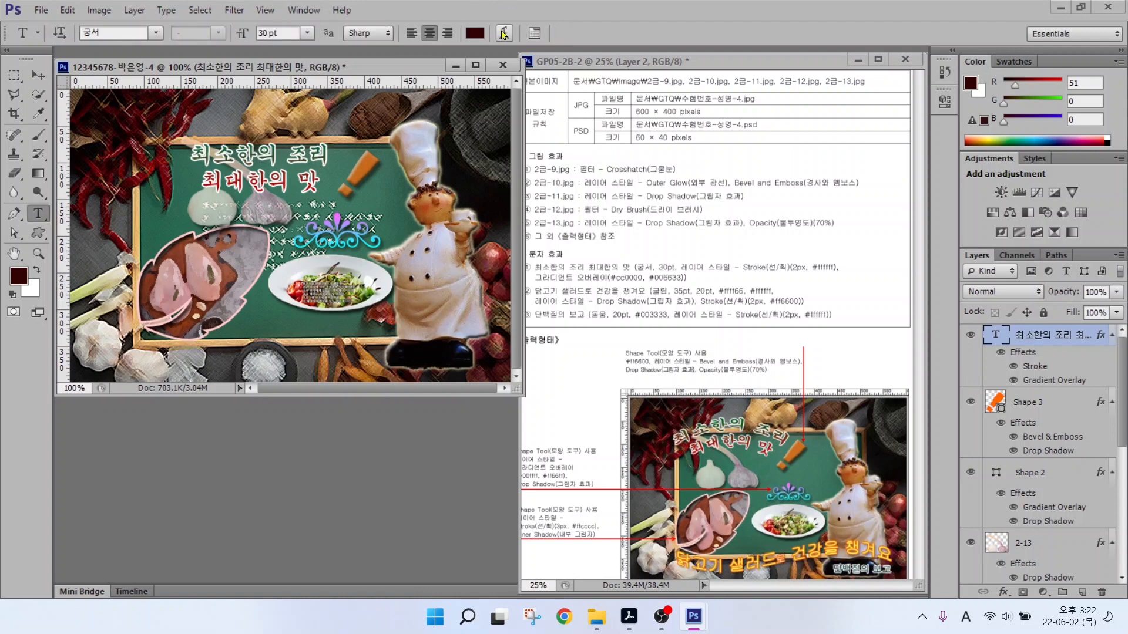
{"action": "left_click", "coordinate": [503, 33]}
{"action": "left_click", "coordinate": [666, 209]}
{"action": "left_click", "coordinate": [649, 260]}
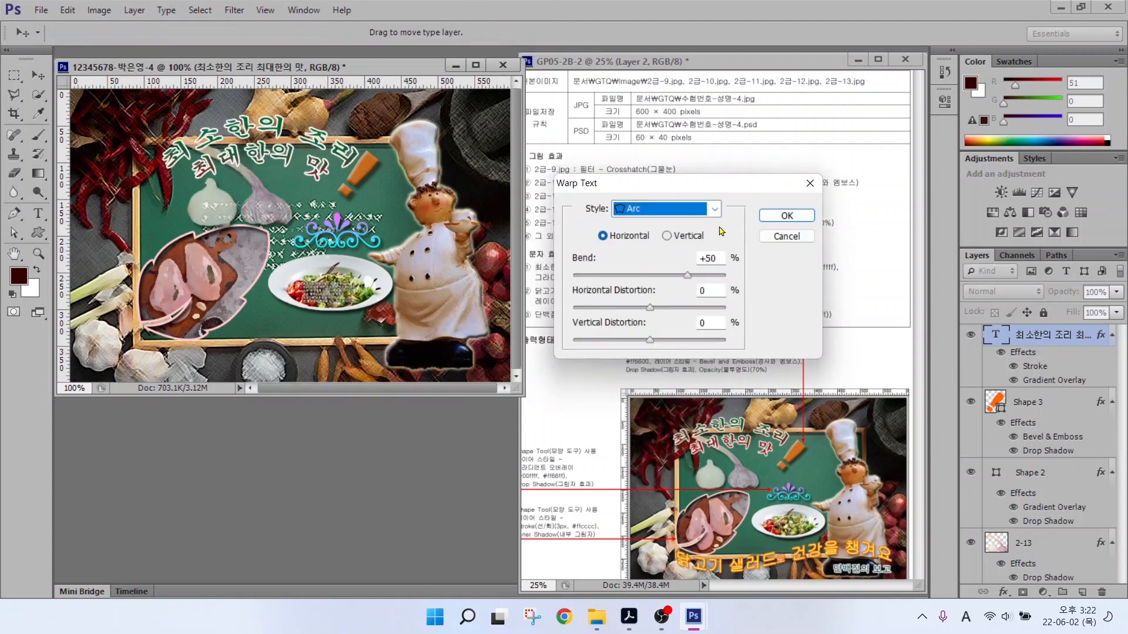
{"action": "left_click_drag", "start_coordinate": [687, 279], "coordinate": [674, 279]}
{"action": "left_click", "coordinate": [786, 215]}
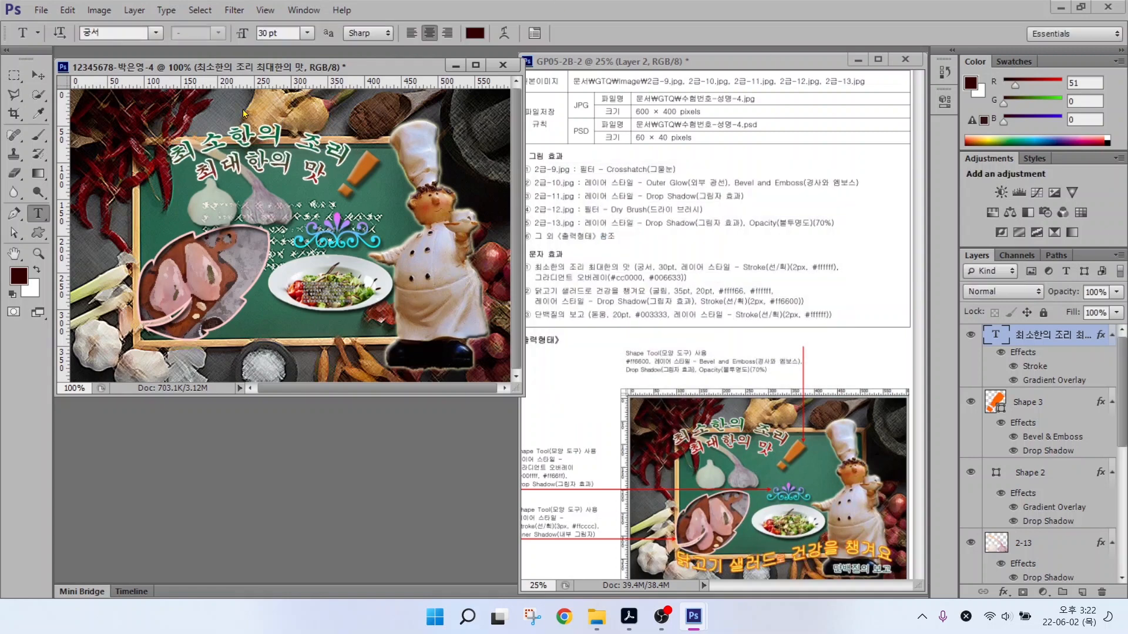
{"action": "left_click_drag", "start_coordinate": [274, 136], "coordinate": [250, 132]}
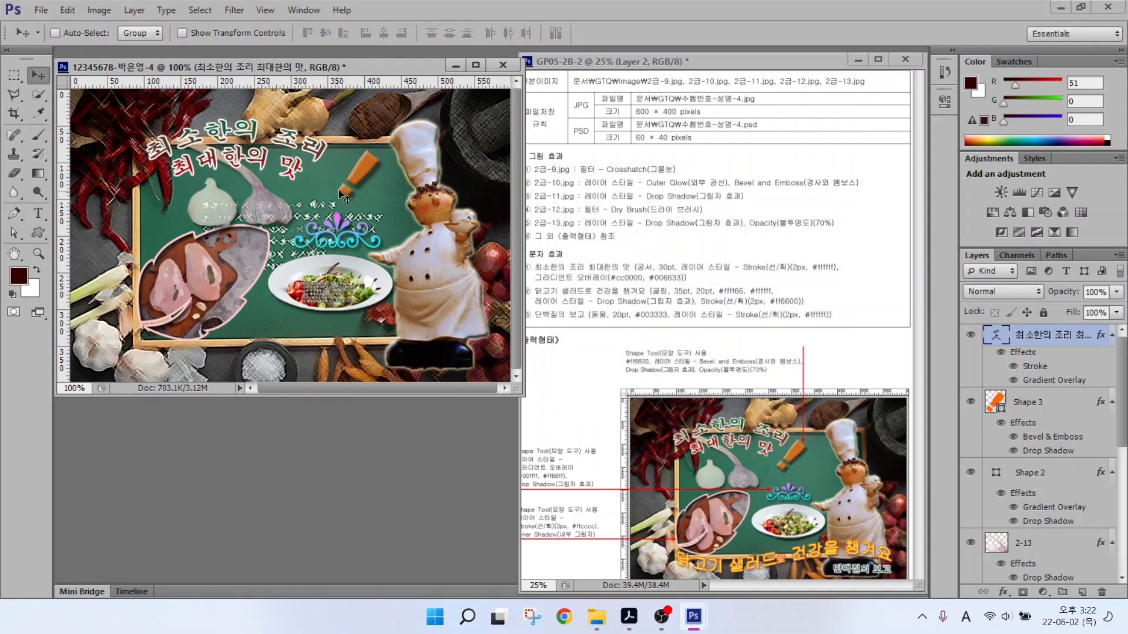
{"action": "left_click_drag", "start_coordinate": [373, 179], "coordinate": [346, 175]}
Type the caption '닭고리 샐러드로 건강을 챙겨요' left of the board in the 굴림 font.
{"action": "key", "text": "t"}
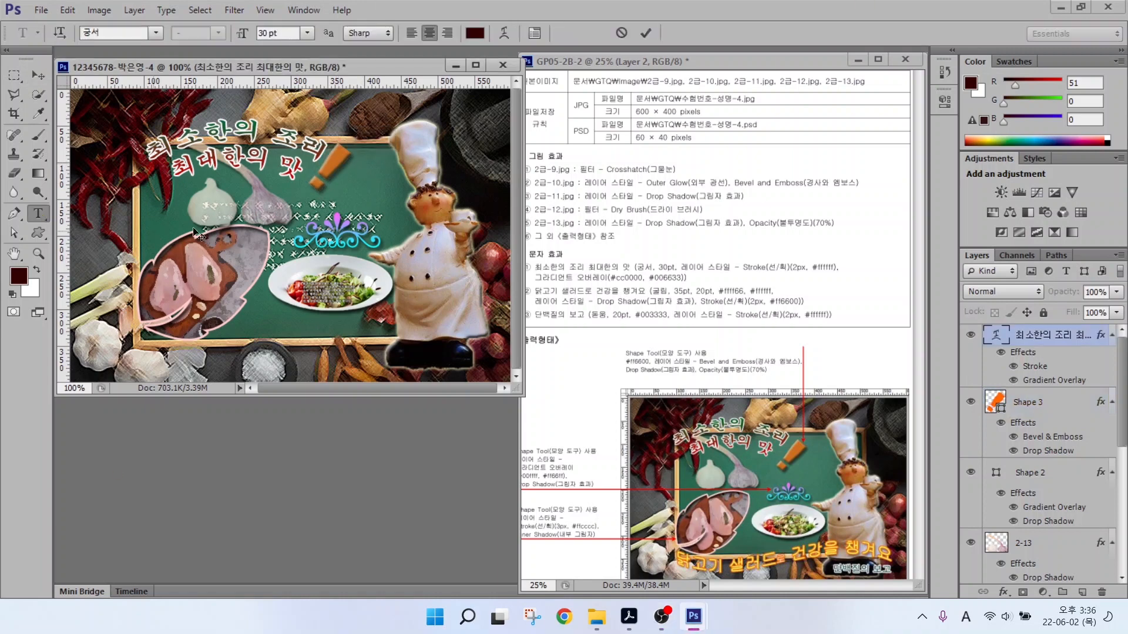
{"action": "left_click", "coordinate": [124, 225]}
{"action": "type", "text": "닭고리 샐러드로 건강을 챙겨요"}
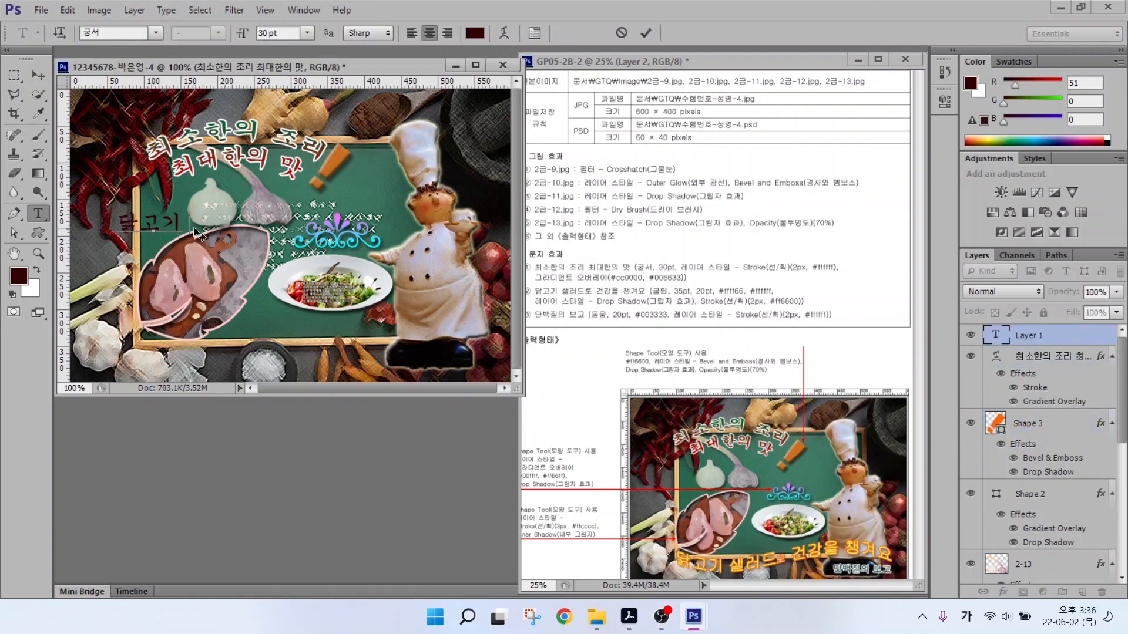
{"action": "key", "text": "ctrl+Return"}
{"action": "left_click", "coordinate": [155, 32]}
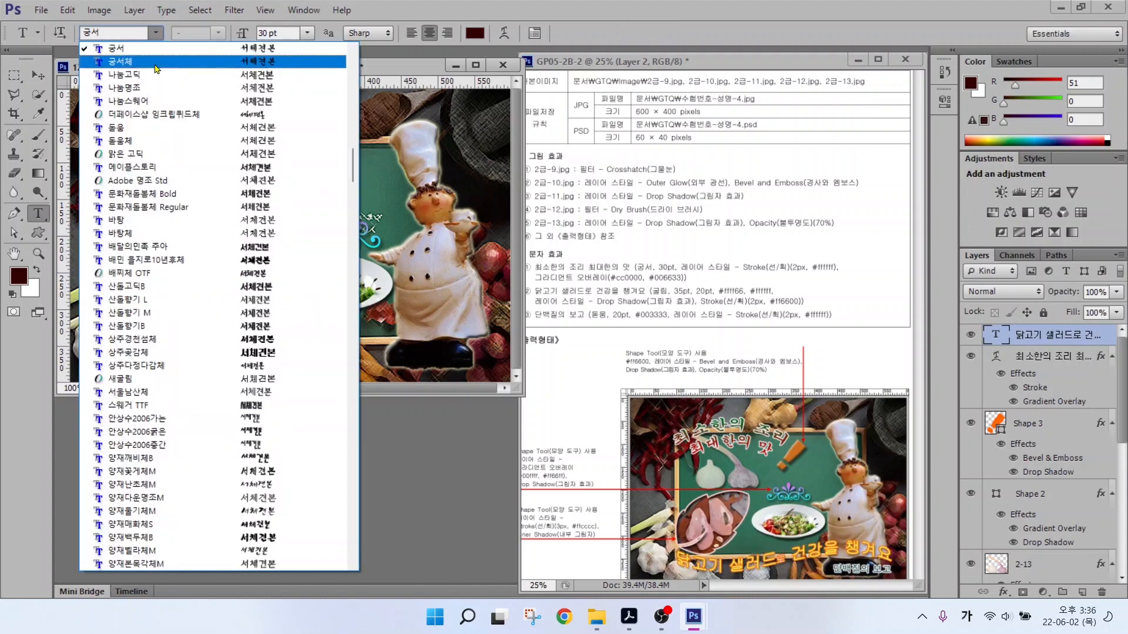
{"action": "scroll", "coordinate": [154, 62], "scroll_direction": "up", "scroll_amount": 1}
{"action": "left_click", "coordinate": [154, 63]}
Colour the caption yellow #ffff66.
{"action": "left_click", "coordinate": [474, 33]}
{"action": "double_click", "coordinate": [601, 413]}
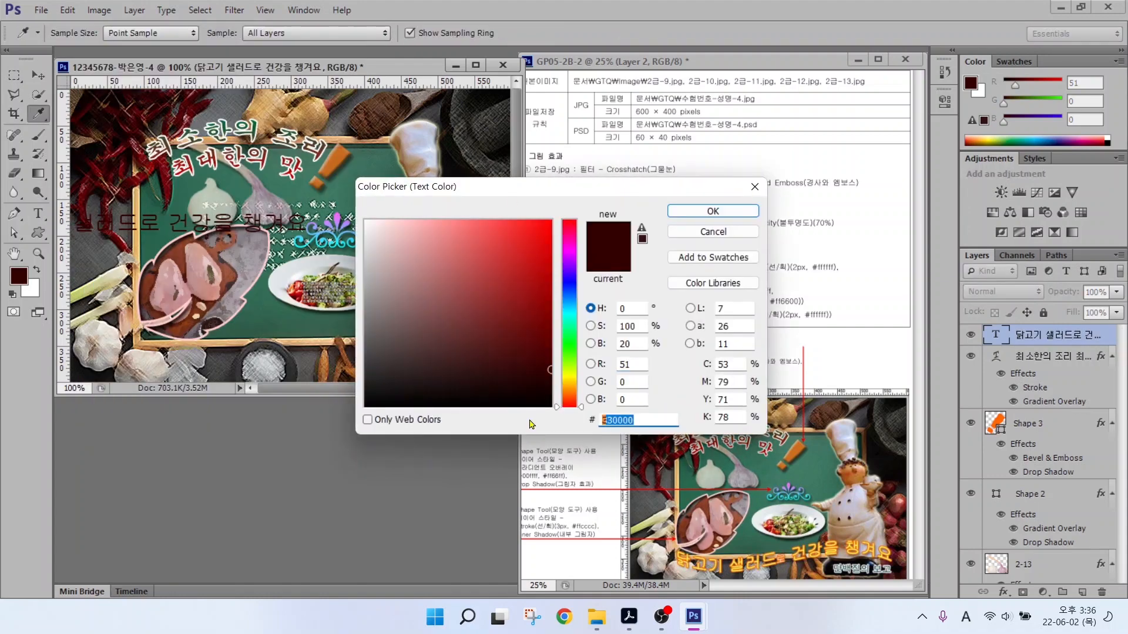
{"action": "type", "text": "ffff66"}
{"action": "key", "text": "Return"}
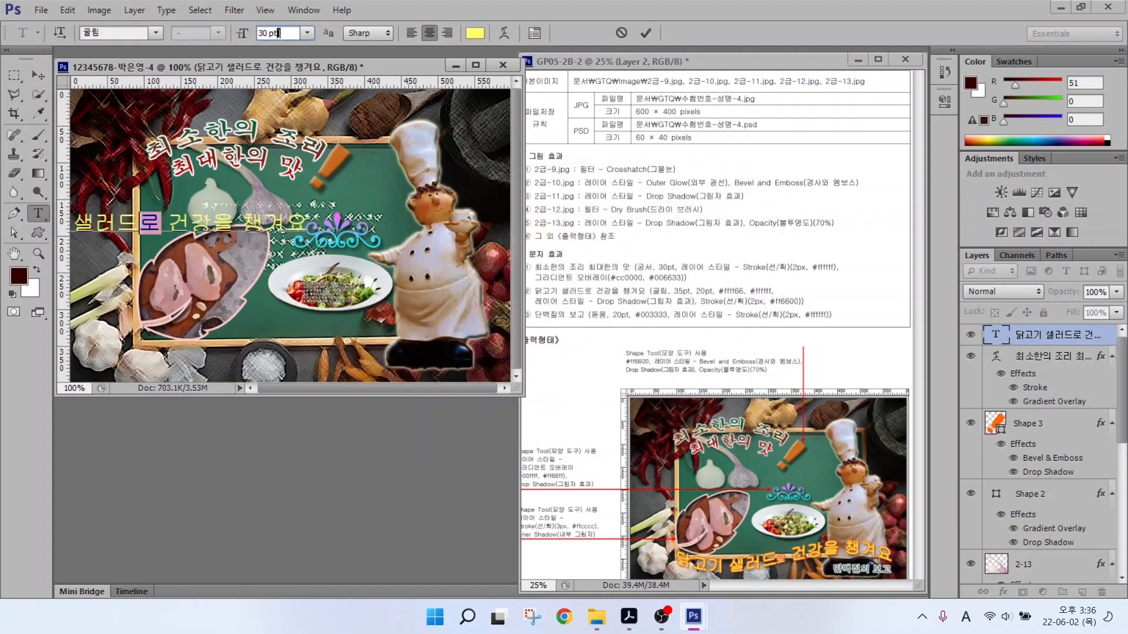
{"action": "type", "text": "20"}
{"action": "key", "text": "Escape"}
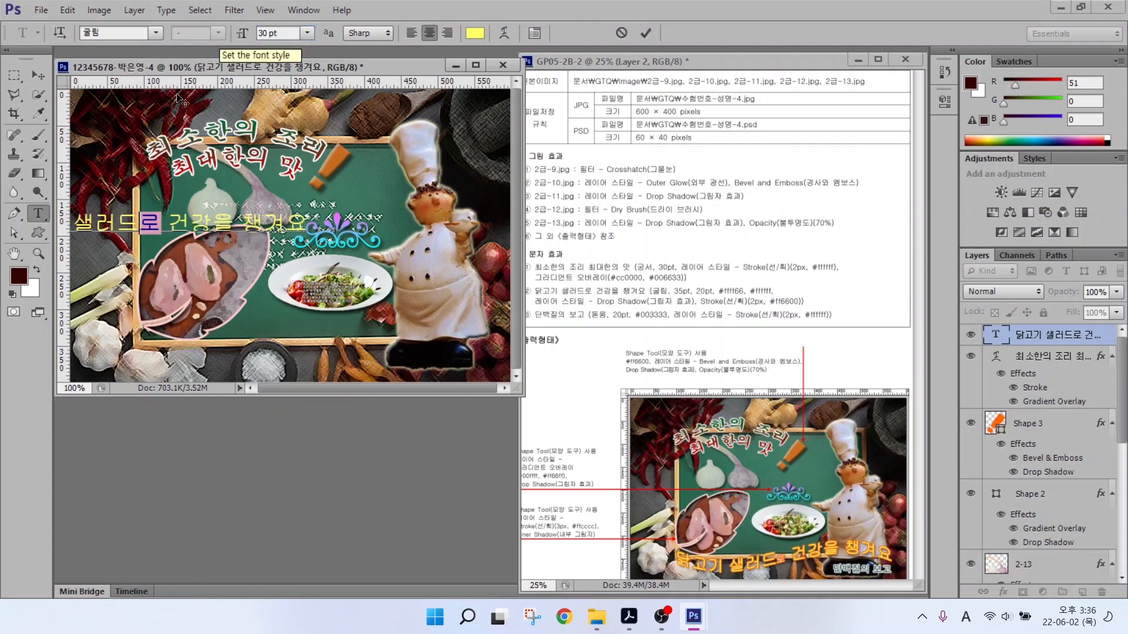
{"action": "left_click", "coordinate": [1029, 351]}
Set the caption size to 35, with the character 로 at size 20.
{"action": "left_click", "coordinate": [1058, 336]}
{"action": "left_click_drag", "start_coordinate": [289, 33], "coordinate": [229, 34]}
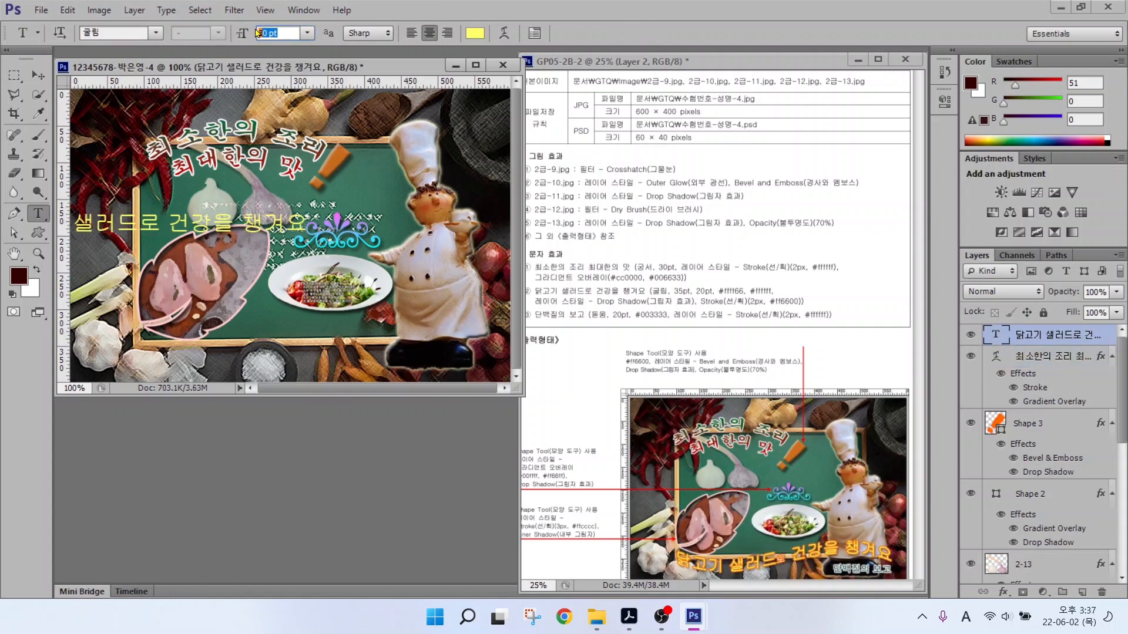
{"action": "type", "text": "35"}
{"action": "left_click_drag", "start_coordinate": [138, 221], "coordinate": [162, 221]}
{"action": "left_click_drag", "start_coordinate": [289, 33], "coordinate": [224, 34]}
{"action": "type", "text": "20"}
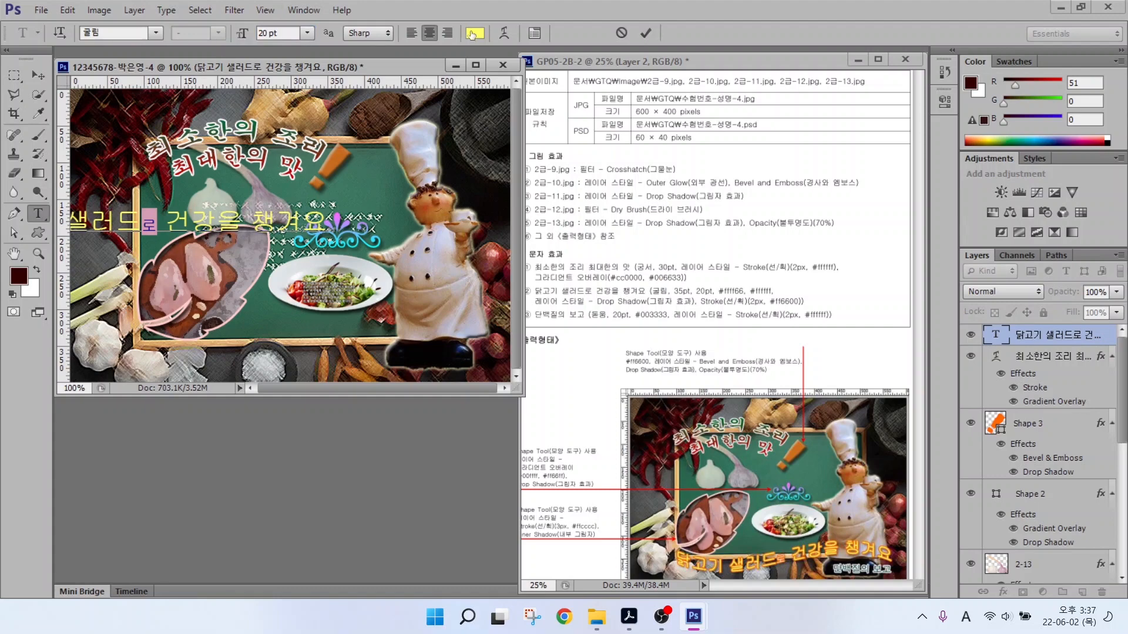
Make the character 로 white and move the caption to the bottom of the image.
{"action": "left_click", "coordinate": [475, 33]}
{"action": "left_click_drag", "start_coordinate": [385, 238], "coordinate": [360, 188]}
{"action": "left_click", "coordinate": [712, 214]}
{"action": "left_click", "coordinate": [38, 75]}
{"action": "left_click_drag", "start_coordinate": [230, 226], "coordinate": [300, 356]}
Add an orange ff6600 stroke layer style to the caption.
{"action": "left_click", "coordinate": [1010, 590]}
{"action": "left_click", "coordinate": [1022, 457]}
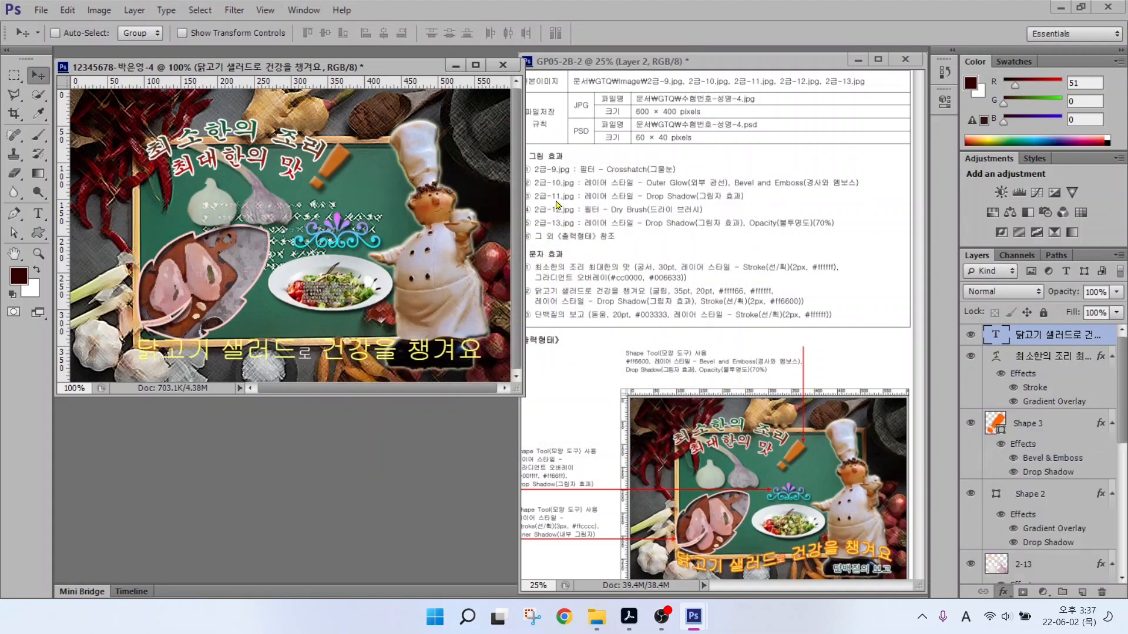
{"action": "left_click", "coordinate": [577, 244]}
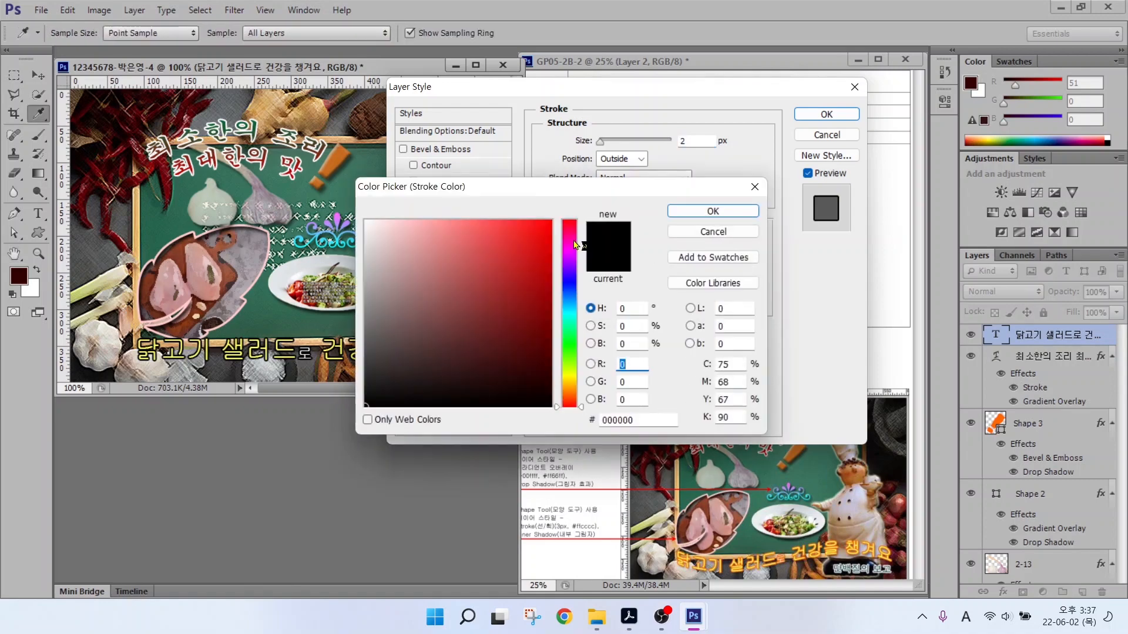
{"action": "left_click", "coordinate": [636, 421]}
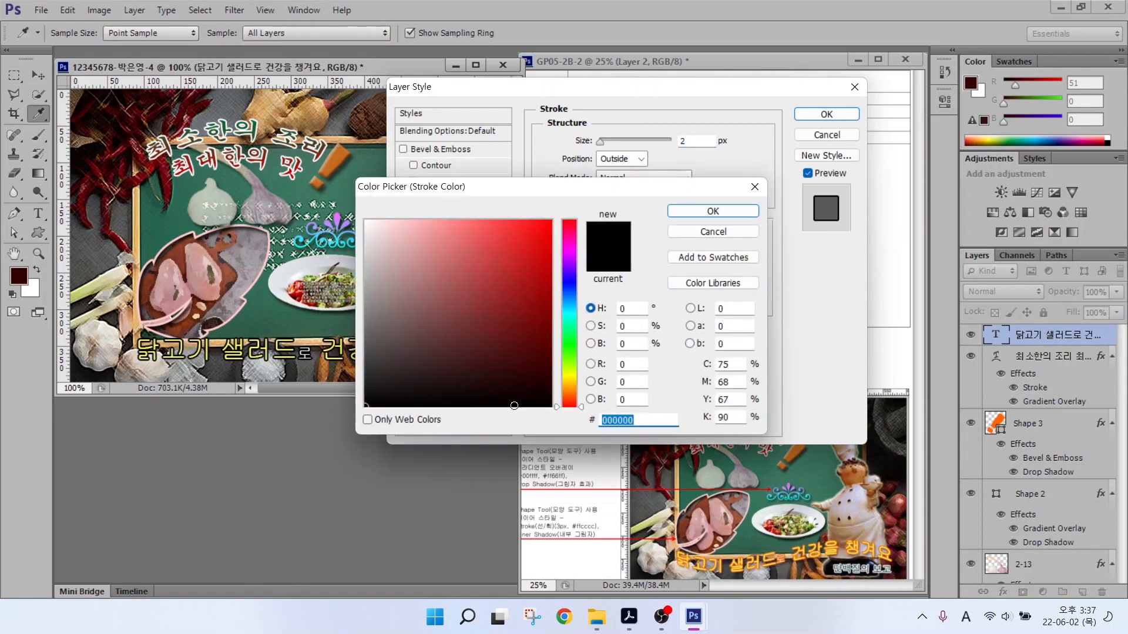
{"action": "type", "text": "ff6600"}
{"action": "key", "text": "Return"}
{"action": "key", "text": "Return"}
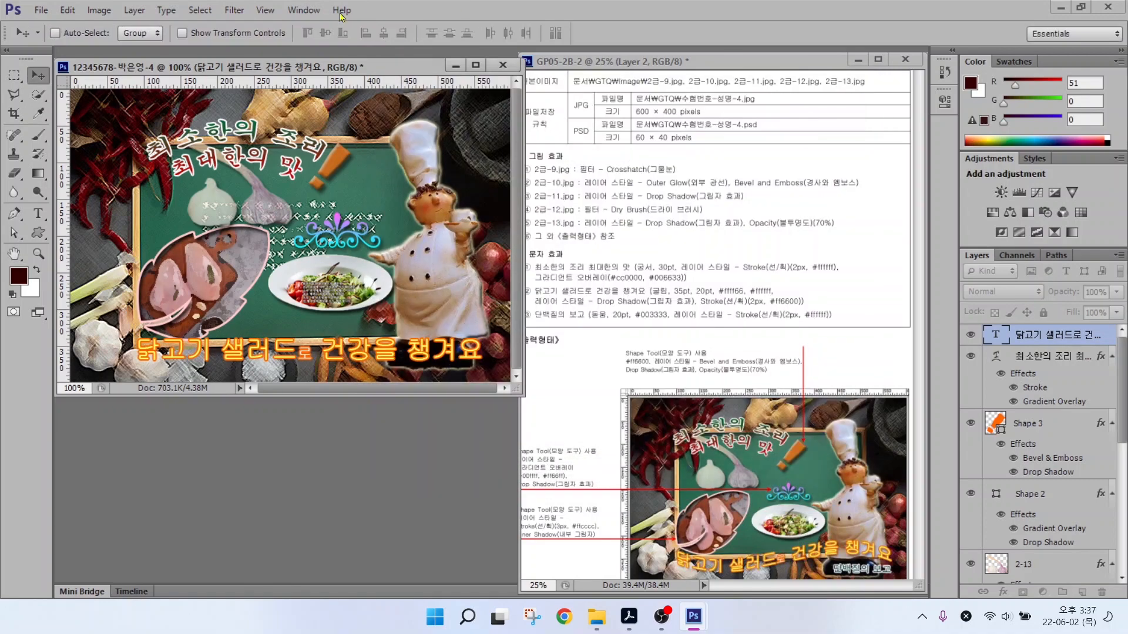
Apply a Flag warp to the title and shift it slightly up and right.
{"action": "left_click", "coordinate": [39, 213]}
{"action": "left_click", "coordinate": [504, 33]}
{"action": "left_click", "coordinate": [664, 209]}
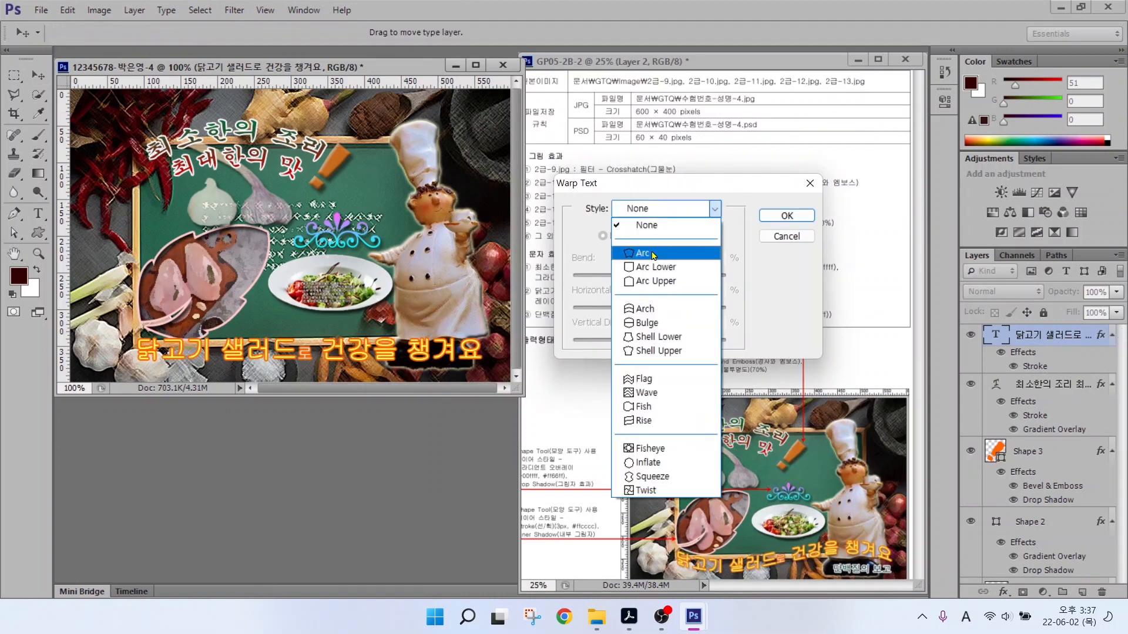
{"action": "left_click", "coordinate": [641, 380]}
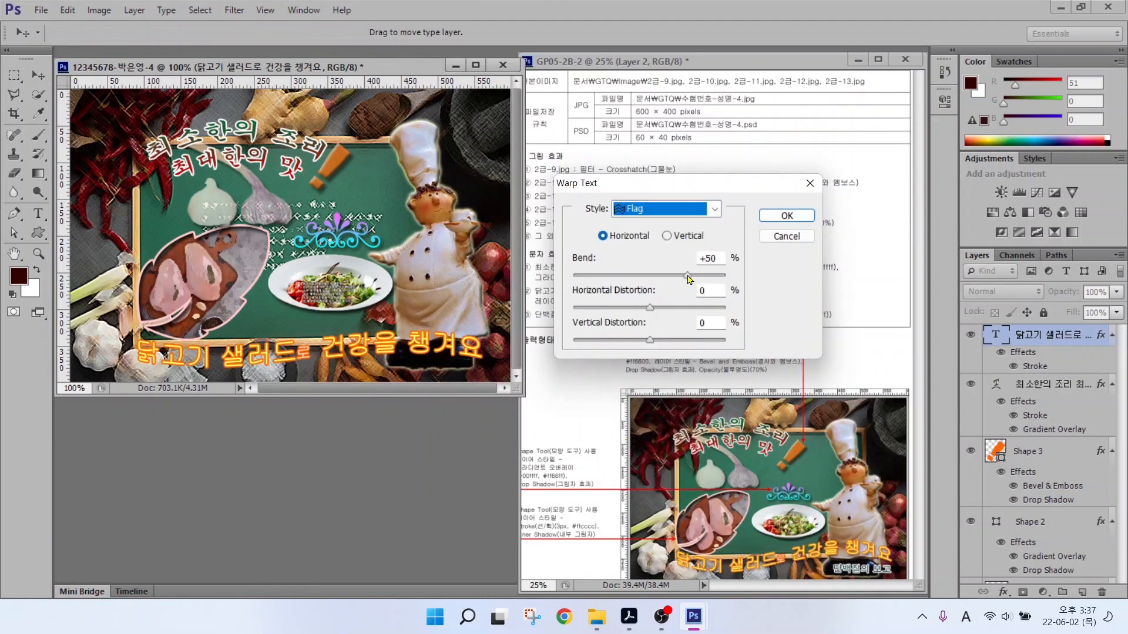
{"action": "left_click", "coordinate": [688, 276]}
{"action": "left_click", "coordinate": [787, 216]}
{"action": "key", "text": "v"}
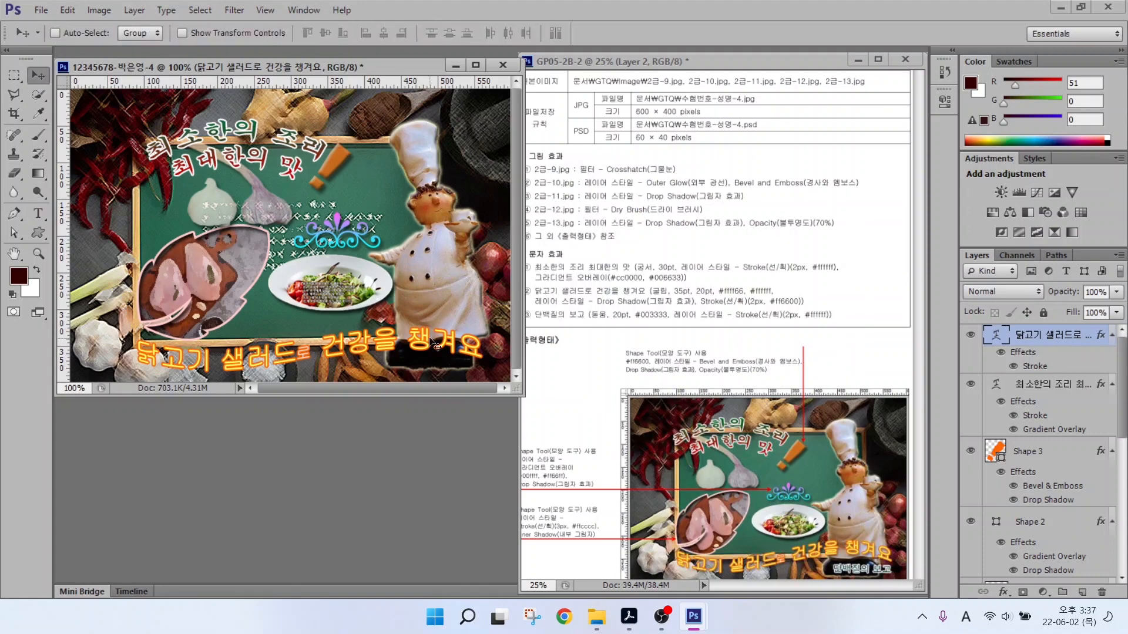
{"action": "left_click_drag", "start_coordinate": [436, 346], "coordinate": [453, 336]}
{"action": "key", "text": "t"}
{"action": "left_click", "coordinate": [339, 363]}
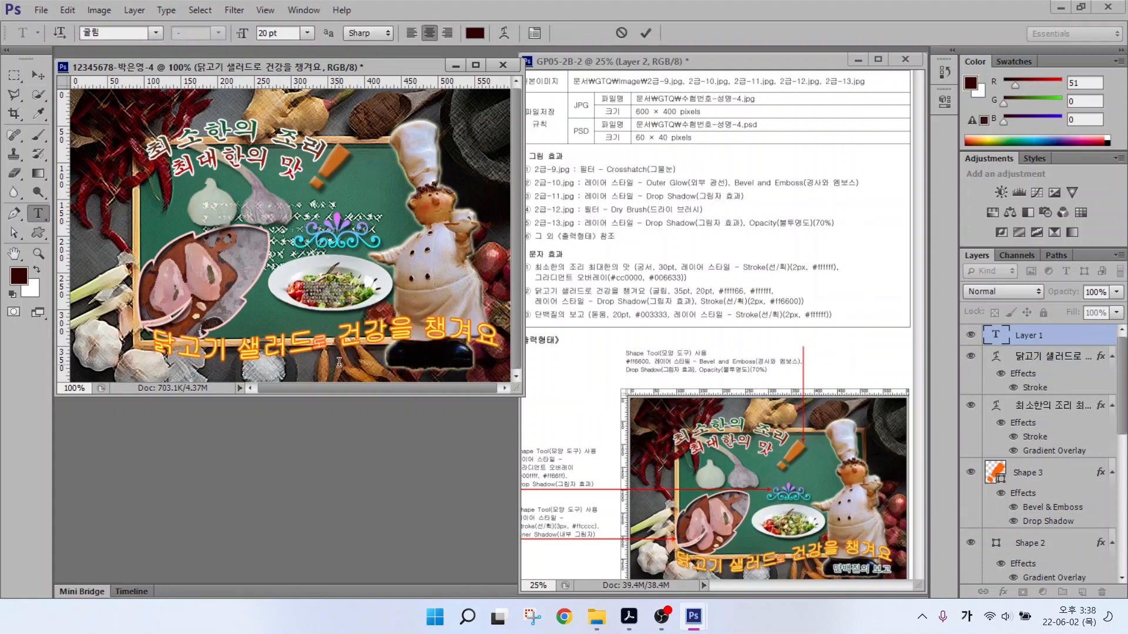
Type '단백질의 보고' in the 돋움 font with dark teal #003333 colour.
{"action": "type", "text": "단백질의 보고"}
{"action": "key", "text": "ctrl+Return"}
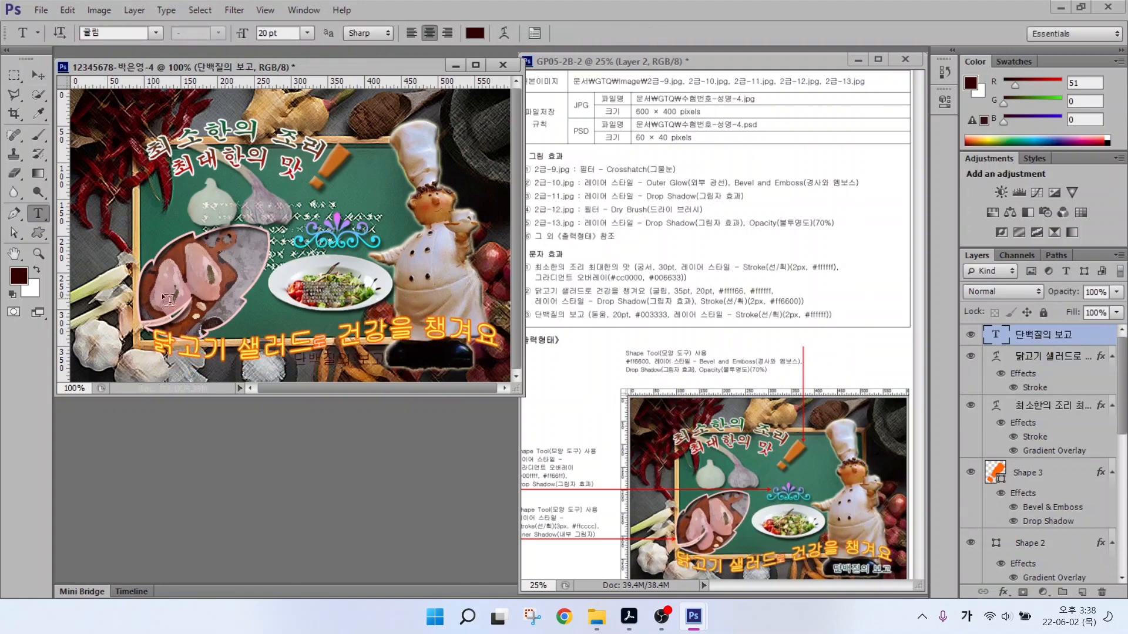
{"action": "left_click", "coordinate": [157, 34]}
{"action": "left_click", "coordinate": [177, 168]}
{"action": "left_click", "coordinate": [475, 33]}
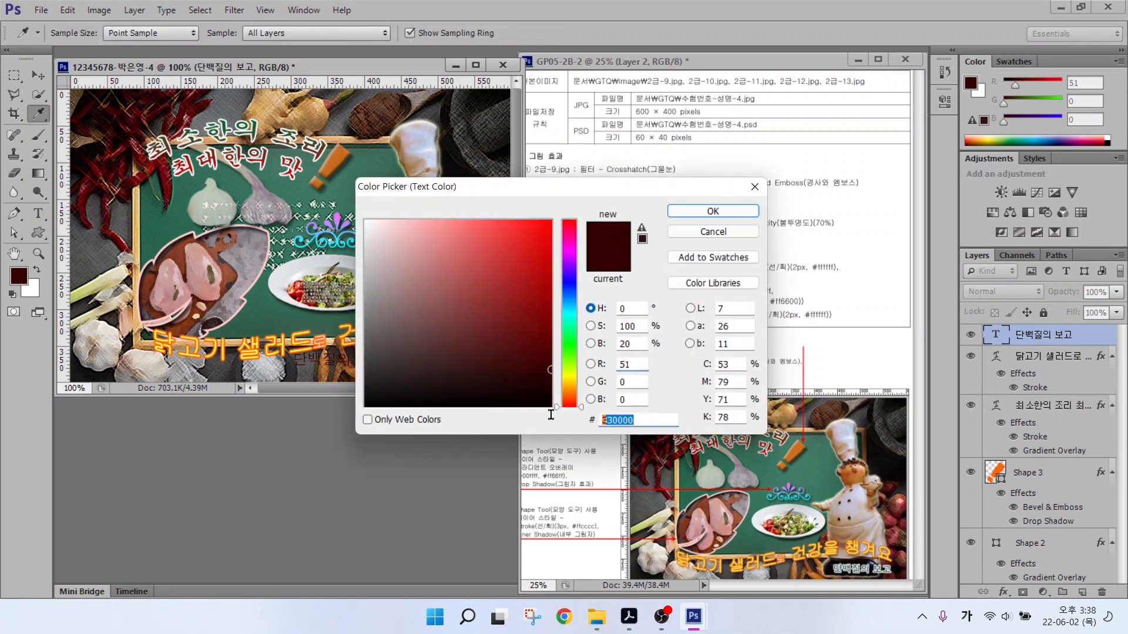
{"action": "type", "text": "003333"}
{"action": "key", "text": "Return"}
Give the caption a white ffffff stroke and move it to the bottom right corner.
{"action": "left_click", "coordinate": [1003, 592]}
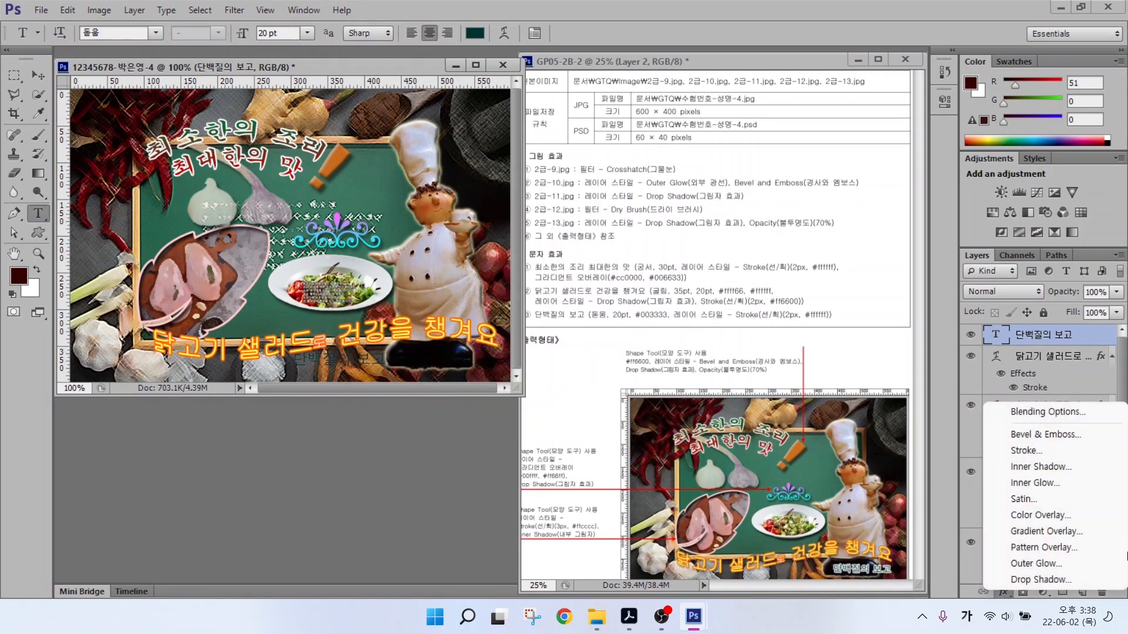
{"action": "left_click", "coordinate": [993, 529]}
{"action": "left_click", "coordinate": [578, 242]}
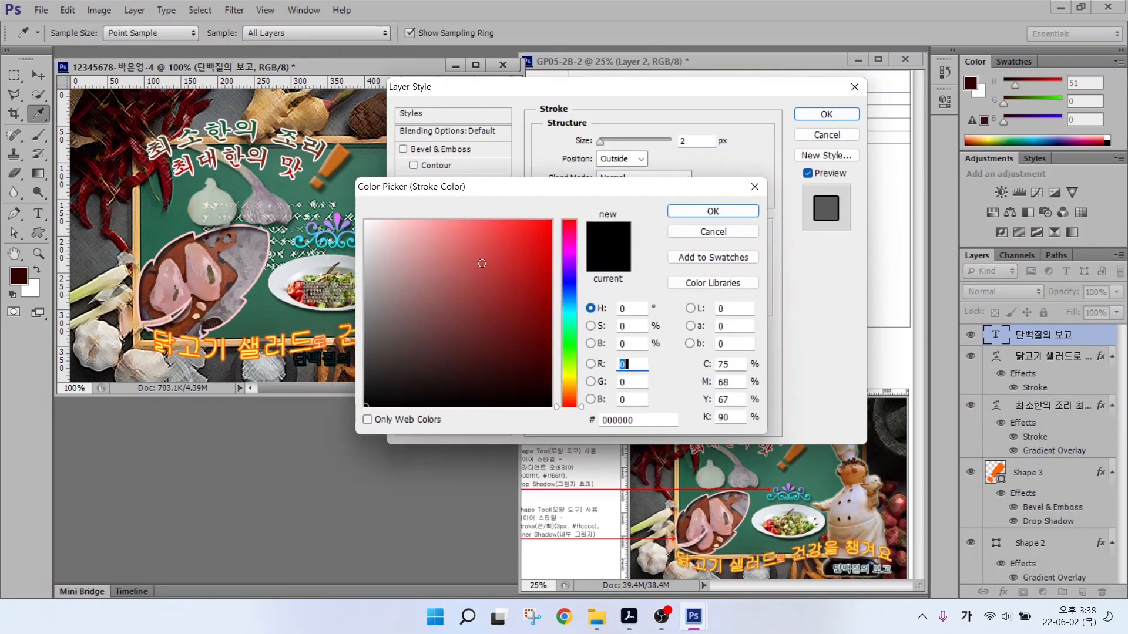
{"action": "type", "text": "ffffff"}
{"action": "key", "text": "Return"}
{"action": "left_click", "coordinate": [826, 114]}
{"action": "key", "text": "v"}
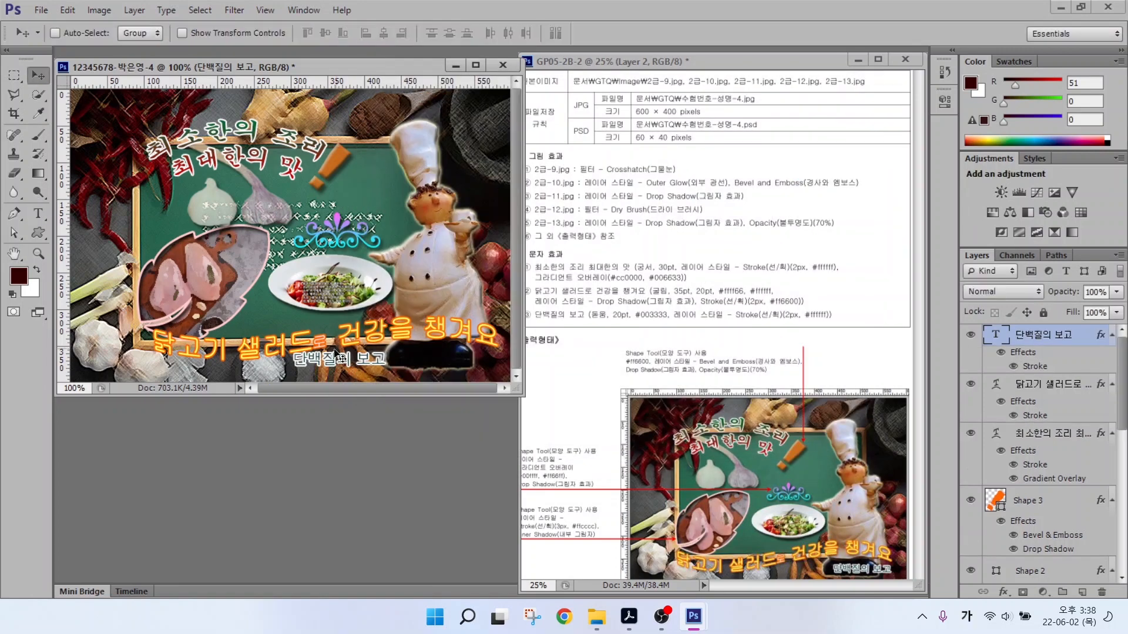
{"action": "left_click_drag", "start_coordinate": [351, 360], "coordinate": [463, 364]}
{"action": "left_click", "coordinate": [662, 617]}
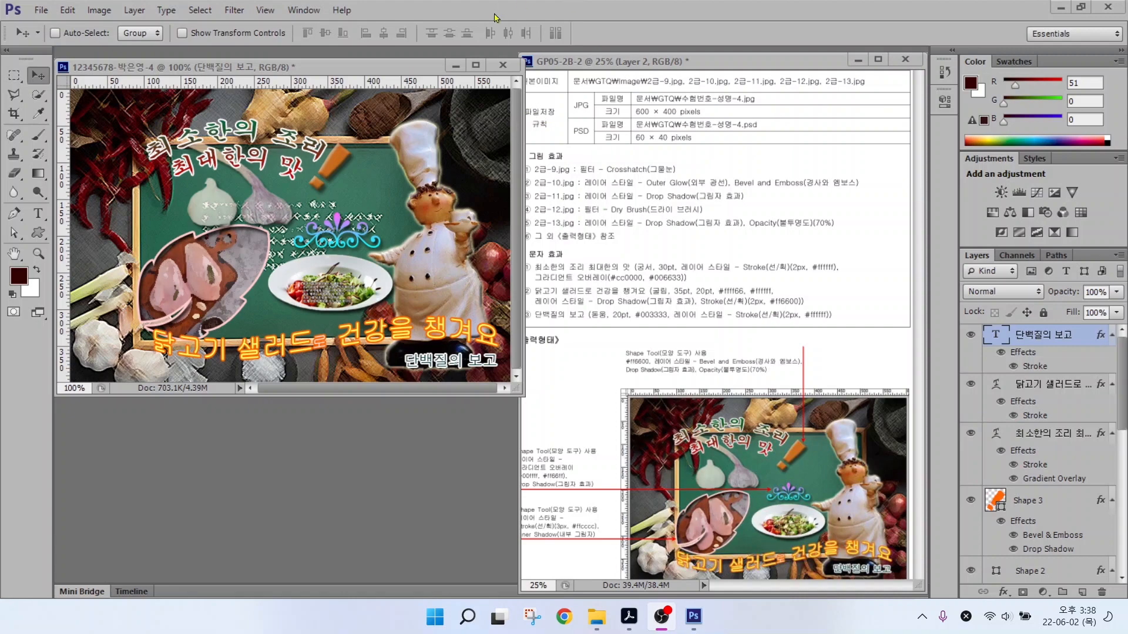
Save the composite as a maximum-quality JPEG in the GTQ folder.
{"action": "left_click", "coordinate": [36, 9]}
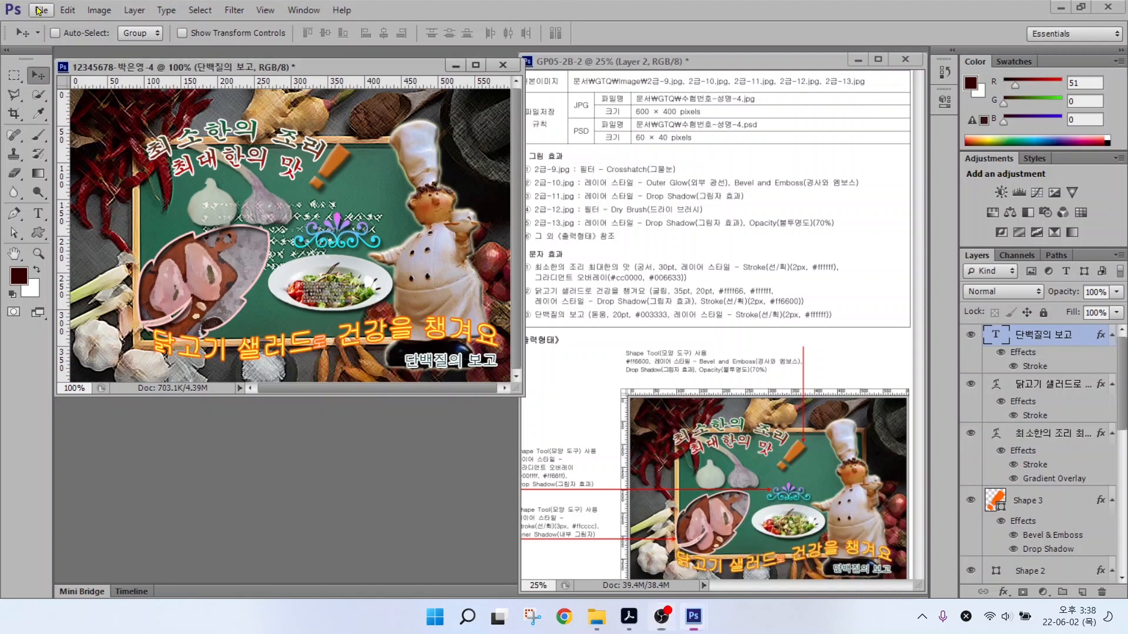
{"action": "left_click", "coordinate": [40, 11]}
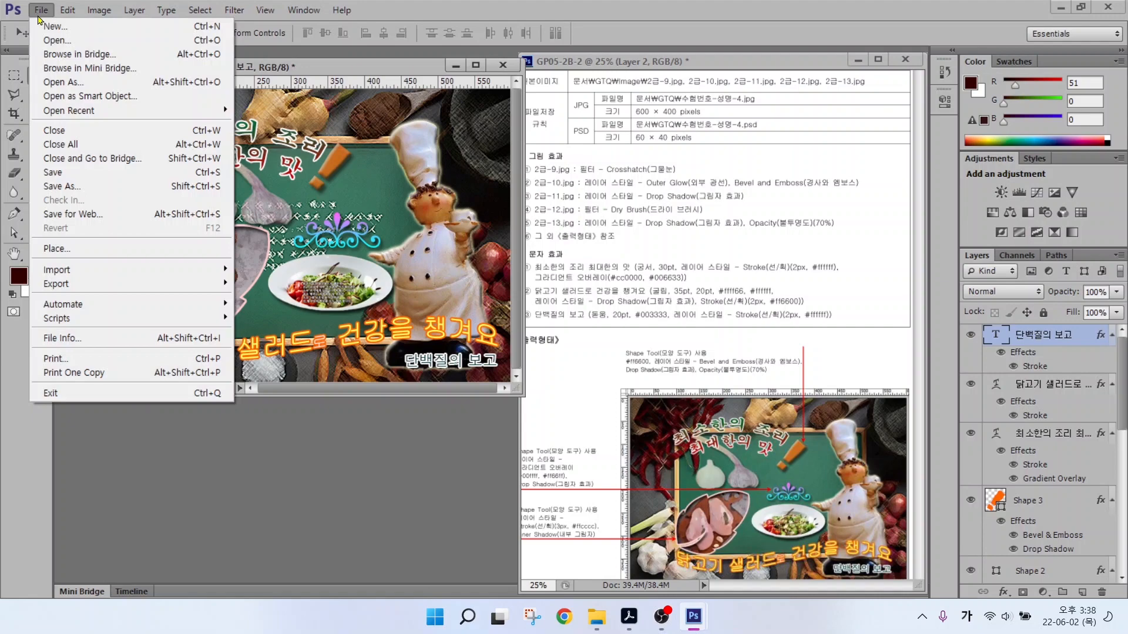
{"action": "left_click", "coordinate": [59, 186]}
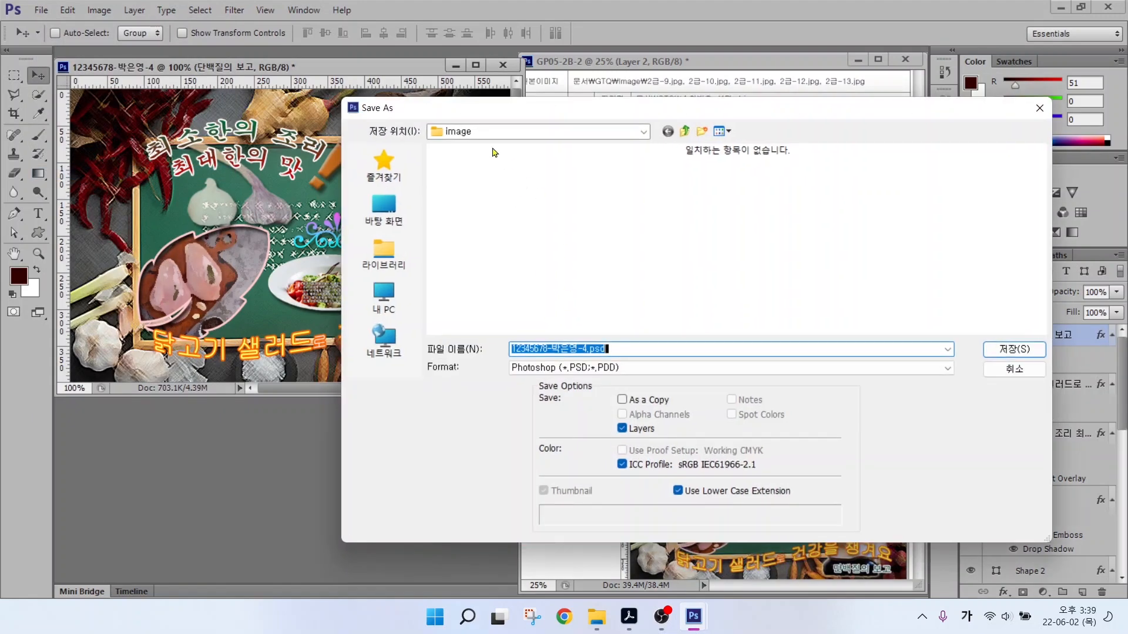
{"action": "left_click", "coordinate": [684, 131]}
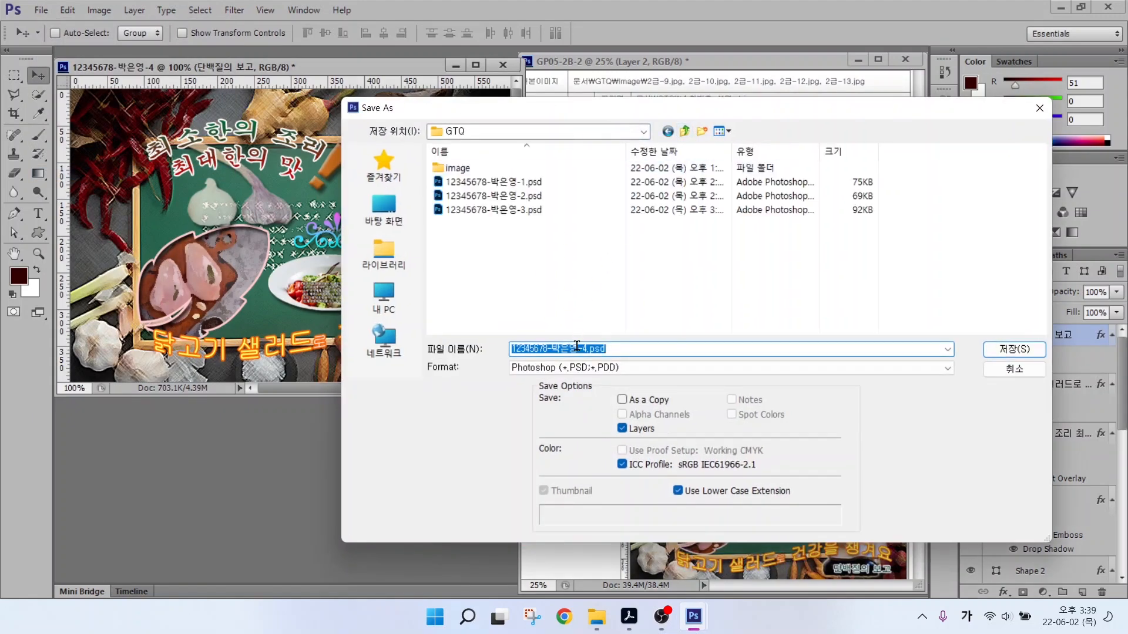
{"action": "left_click", "coordinate": [577, 368]}
{"action": "left_click", "coordinate": [559, 451]}
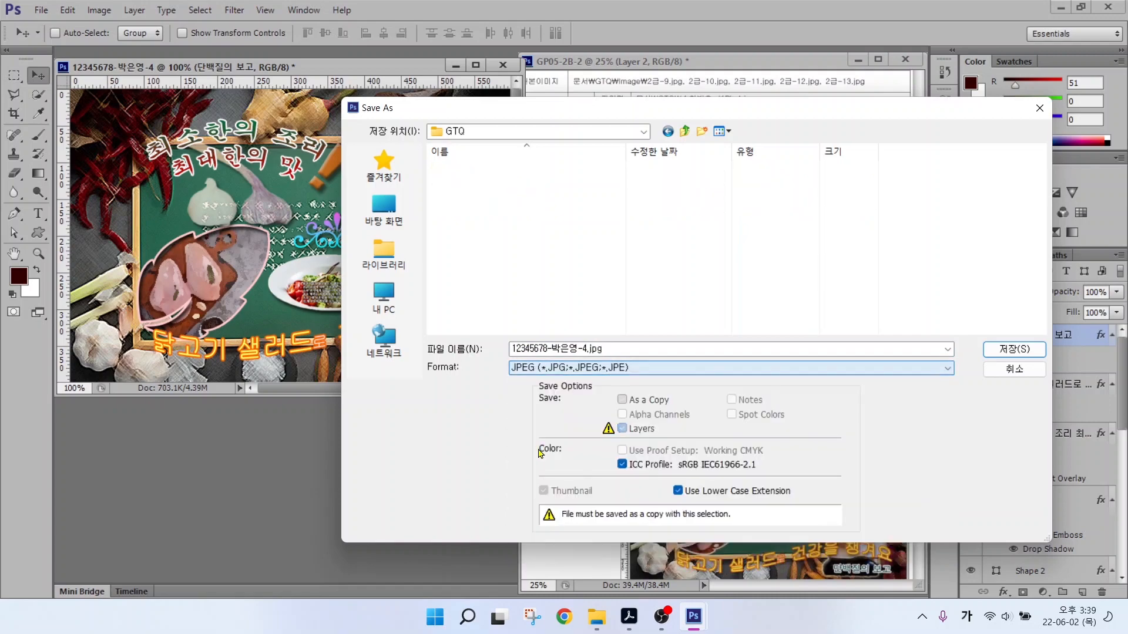
{"action": "left_click", "coordinate": [984, 350]}
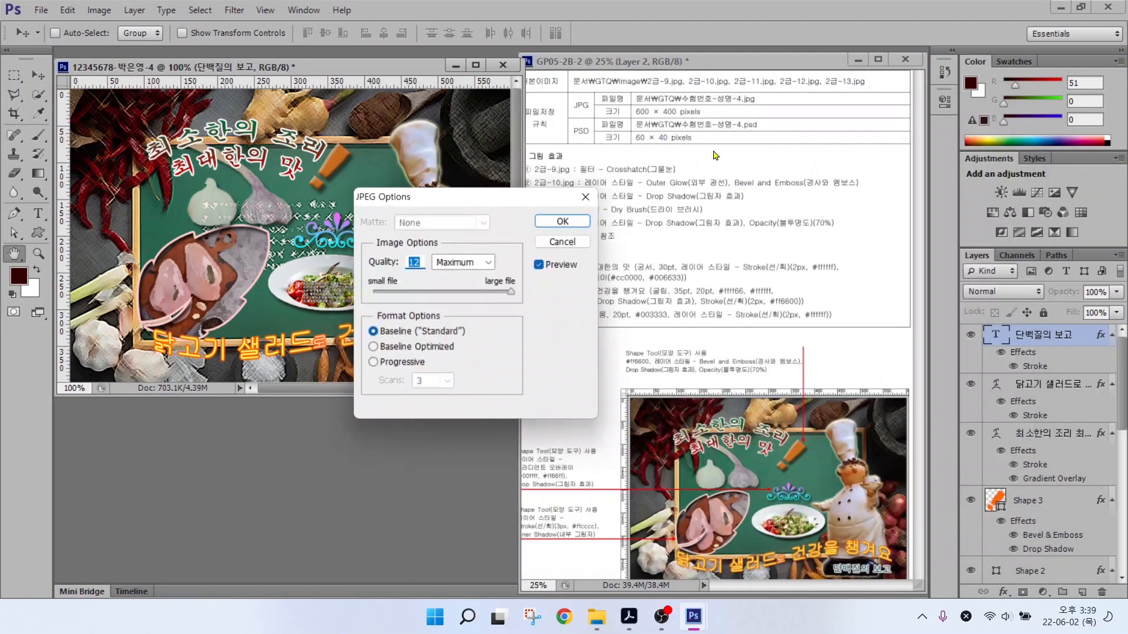
{"action": "left_click", "coordinate": [564, 223]}
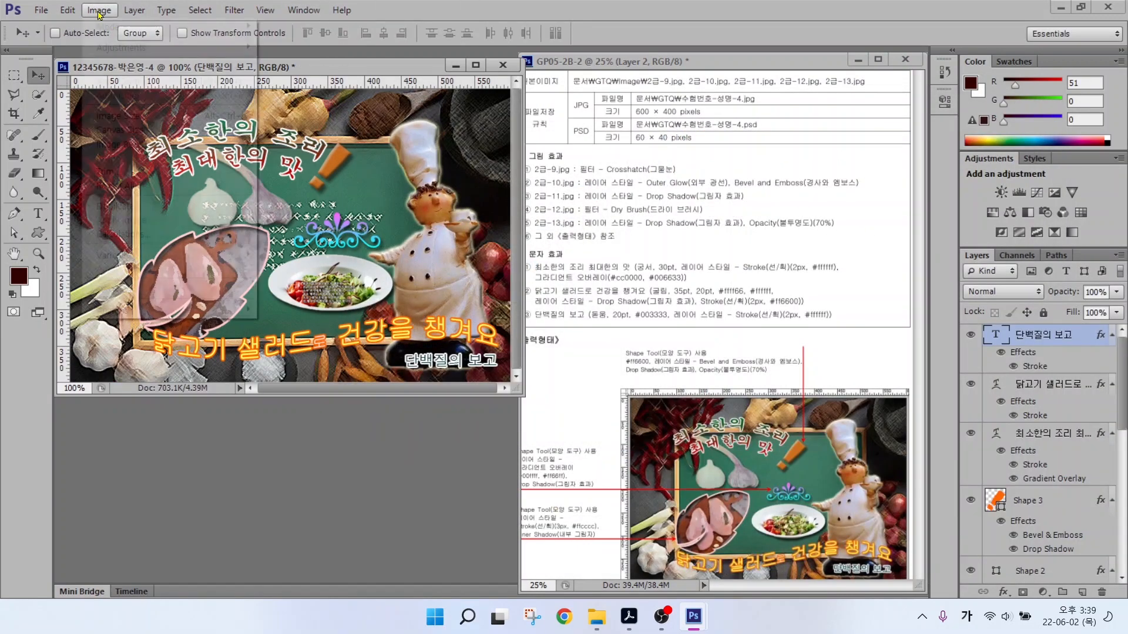
Resize the image to 60 × 40 pixels by setting width 60.
{"action": "left_click", "coordinate": [98, 10]}
{"action": "mouse_move", "coordinate": [134, 10]}
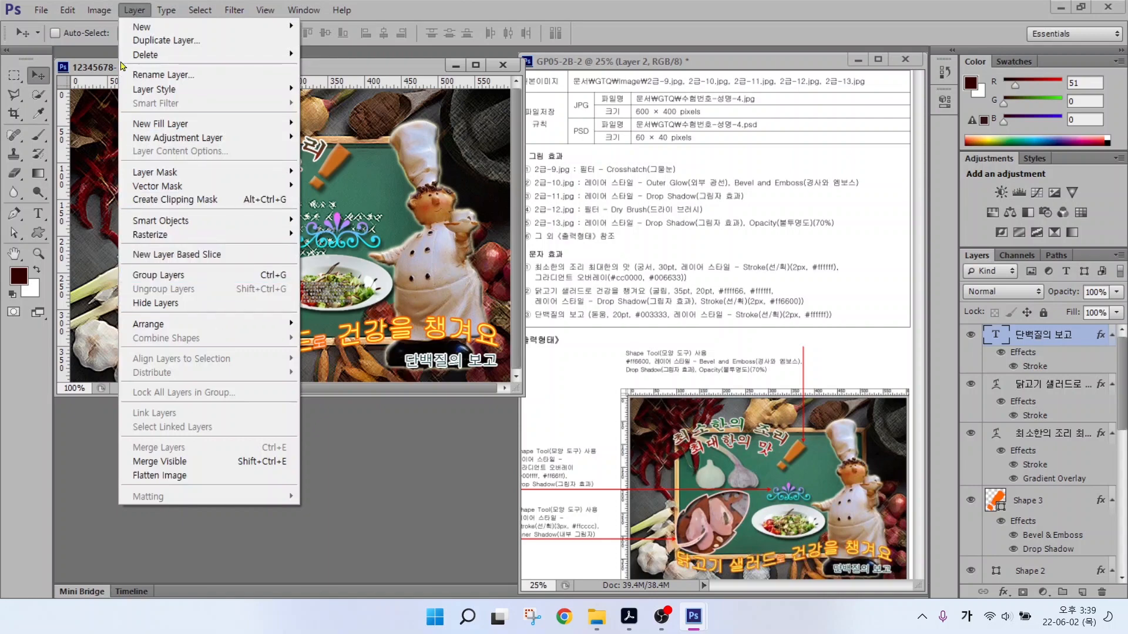
{"action": "mouse_move", "coordinate": [99, 13]}
{"action": "left_click", "coordinate": [118, 113]}
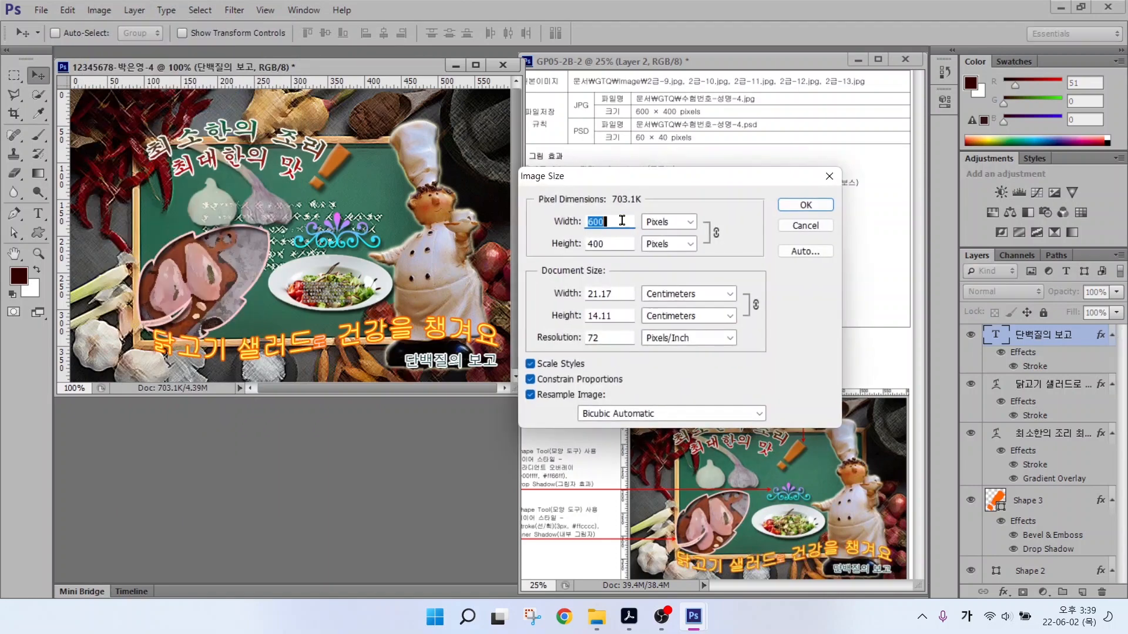
{"action": "type", "text": "60"}
{"action": "key", "text": "Return"}
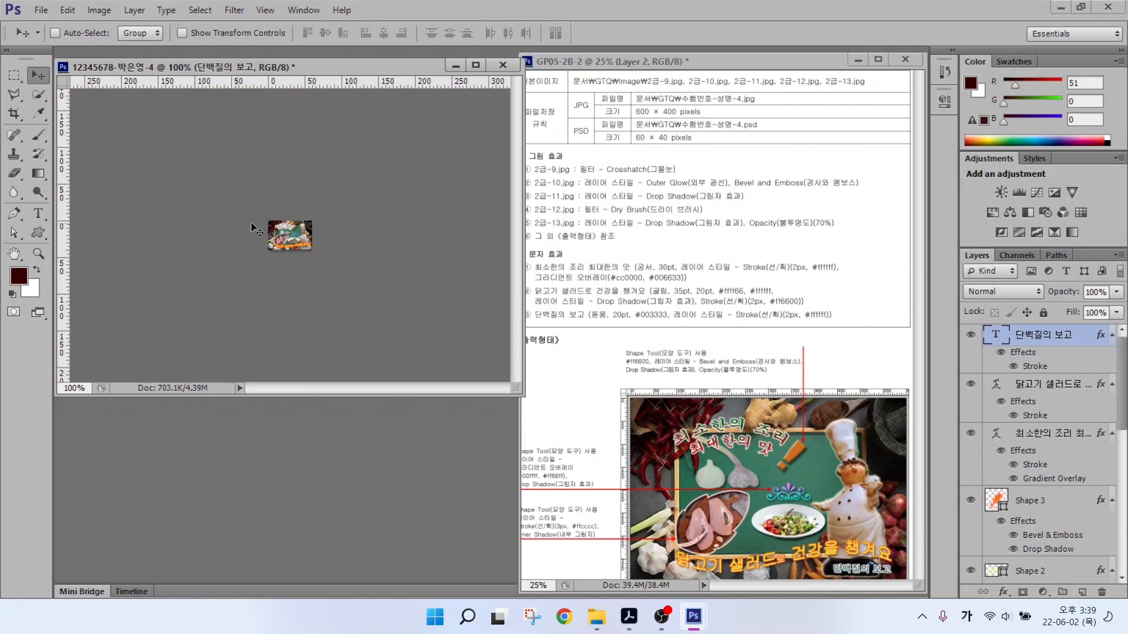
Save the small version as a PSD.
{"action": "left_click", "coordinate": [41, 10]}
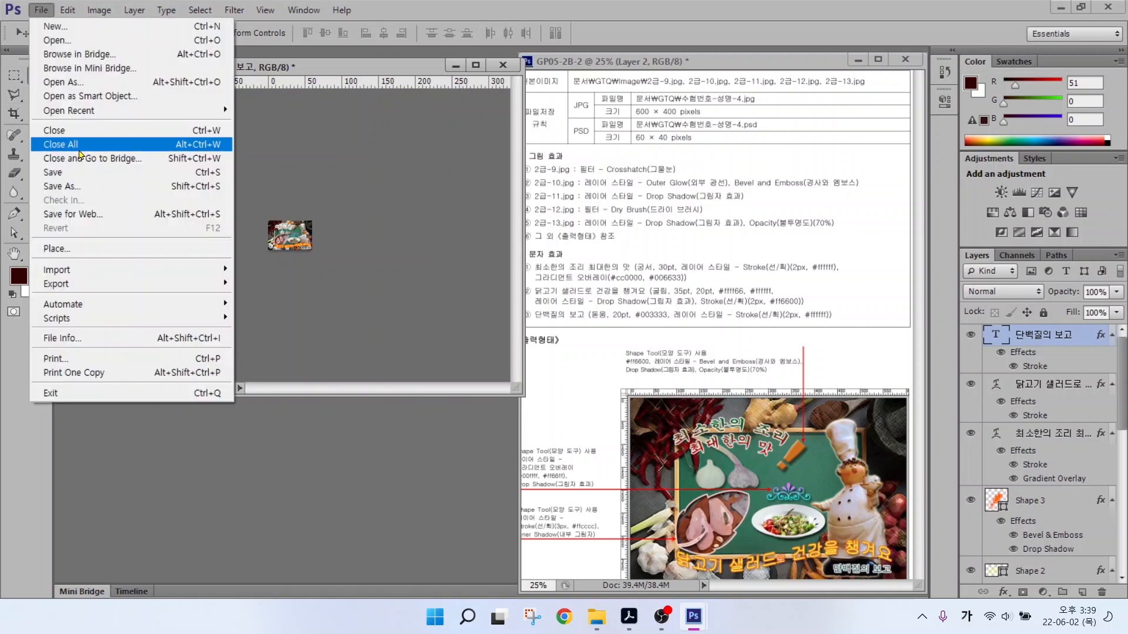
{"action": "left_click", "coordinate": [63, 173]}
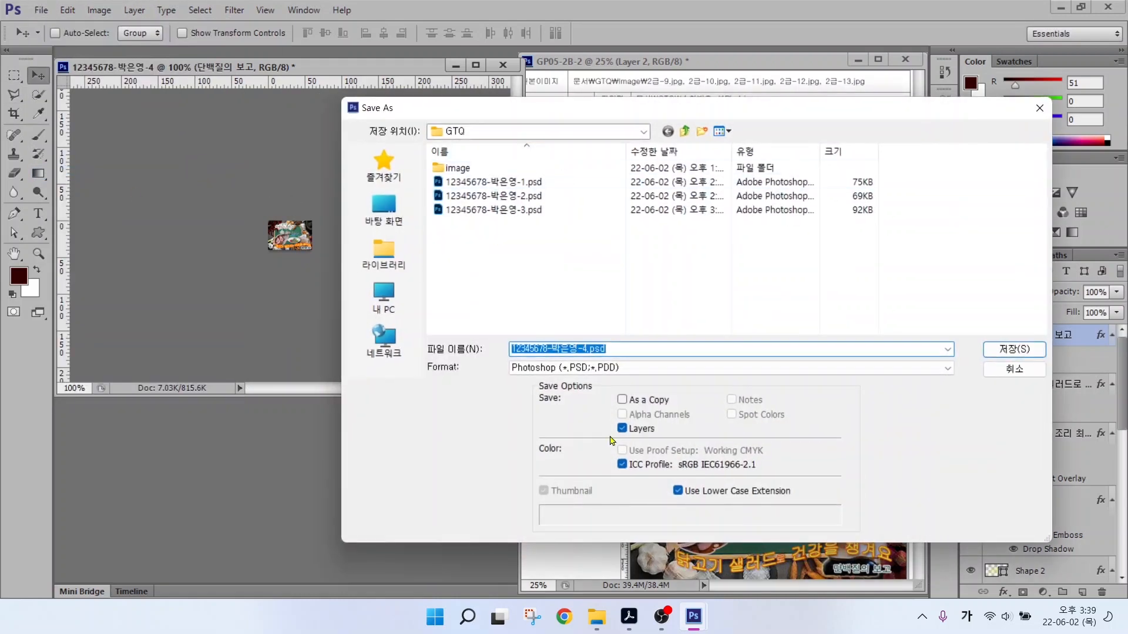
{"action": "left_click", "coordinate": [992, 355]}
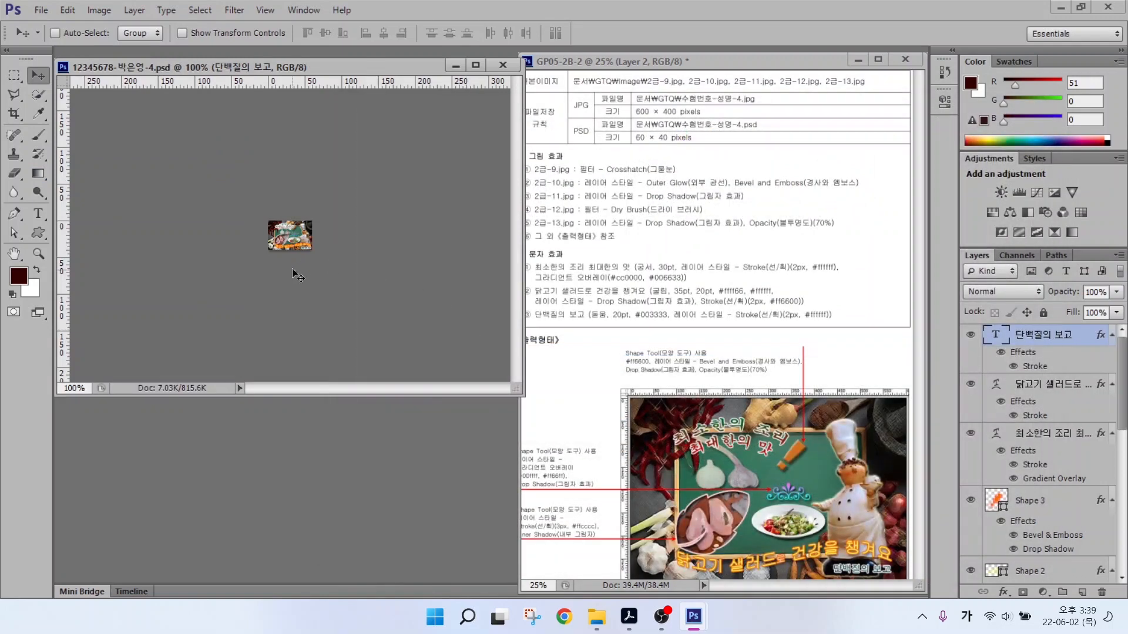